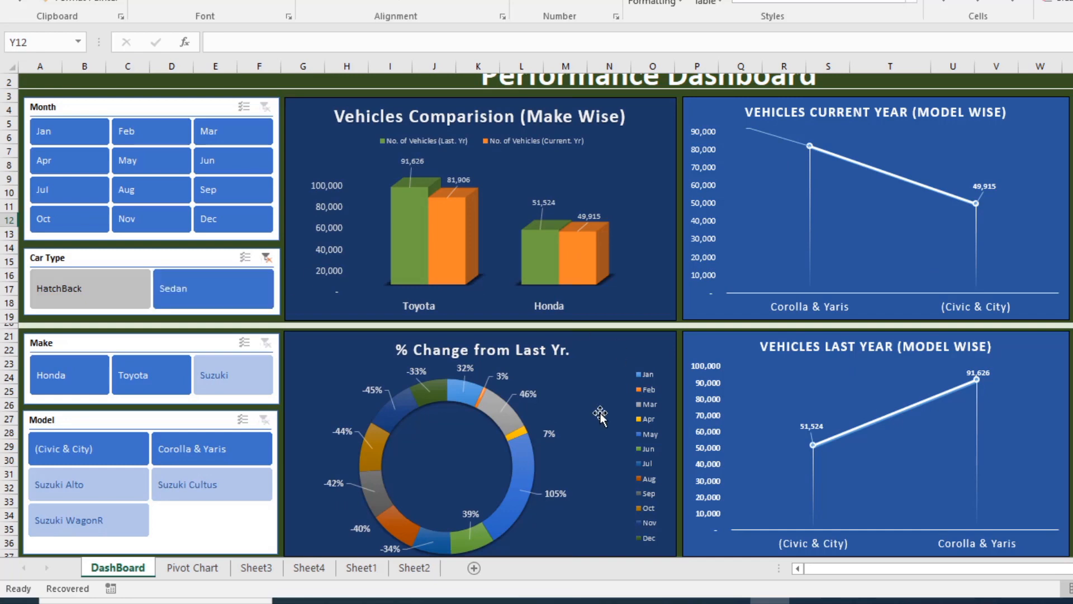
Step: Filter the dashboard by the HatchBack car type, clear that filter, and repeat with the Suzuki make
left_click(90, 288)
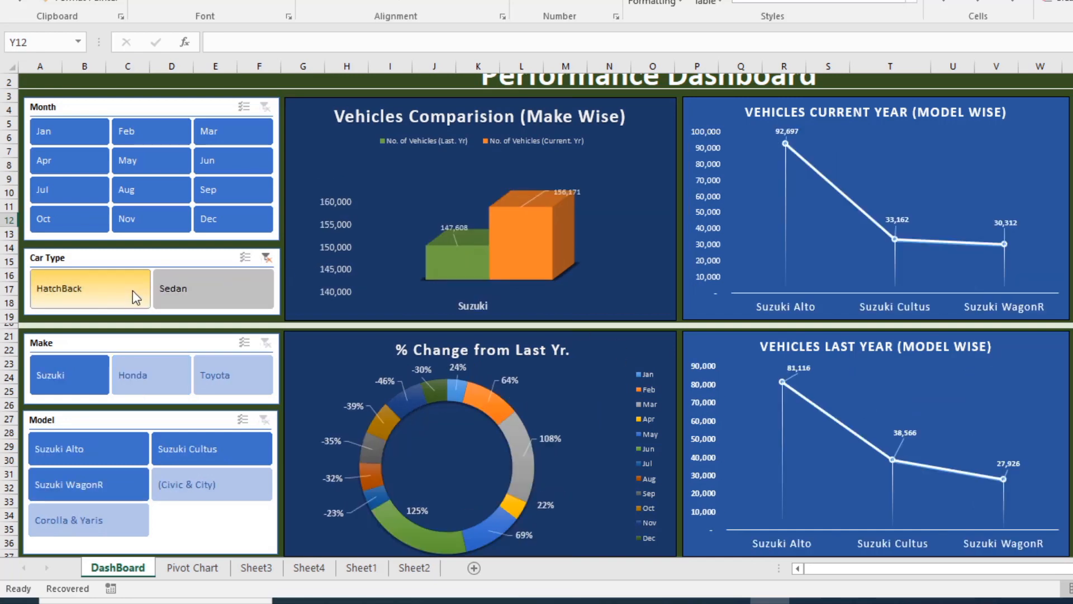
left_click(267, 259)
left_click(162, 384)
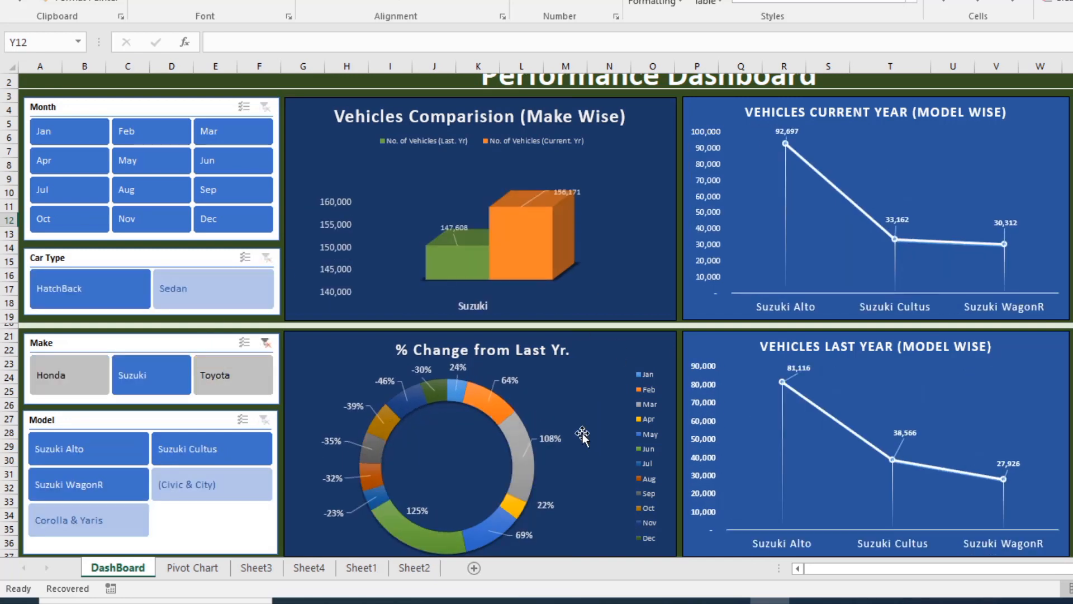
scroll(742, 371, "down", 1)
scroll(301, 380, "up", 1)
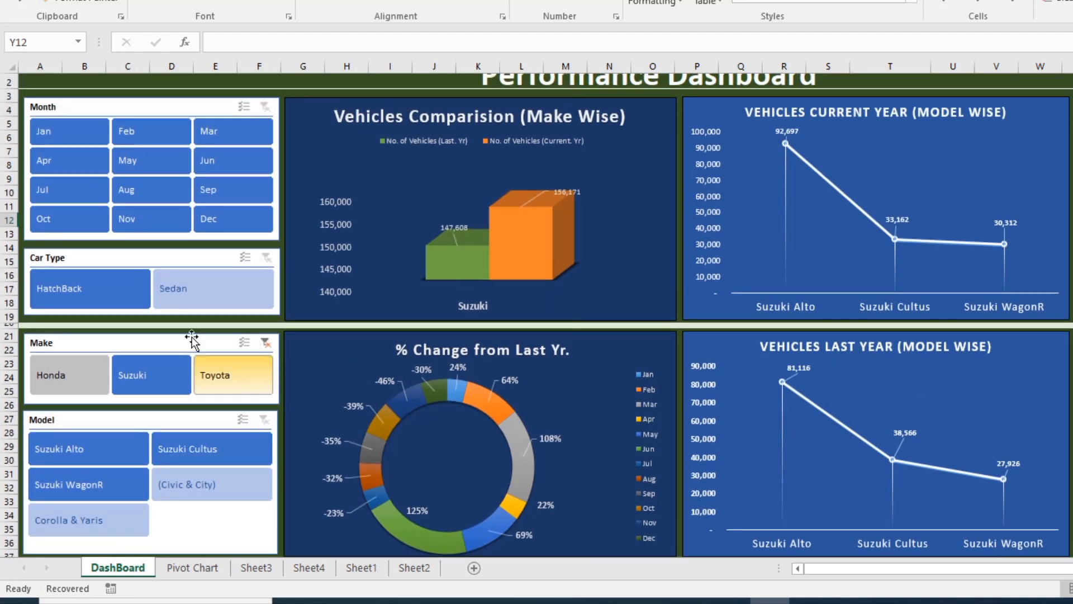
left_click(265, 343)
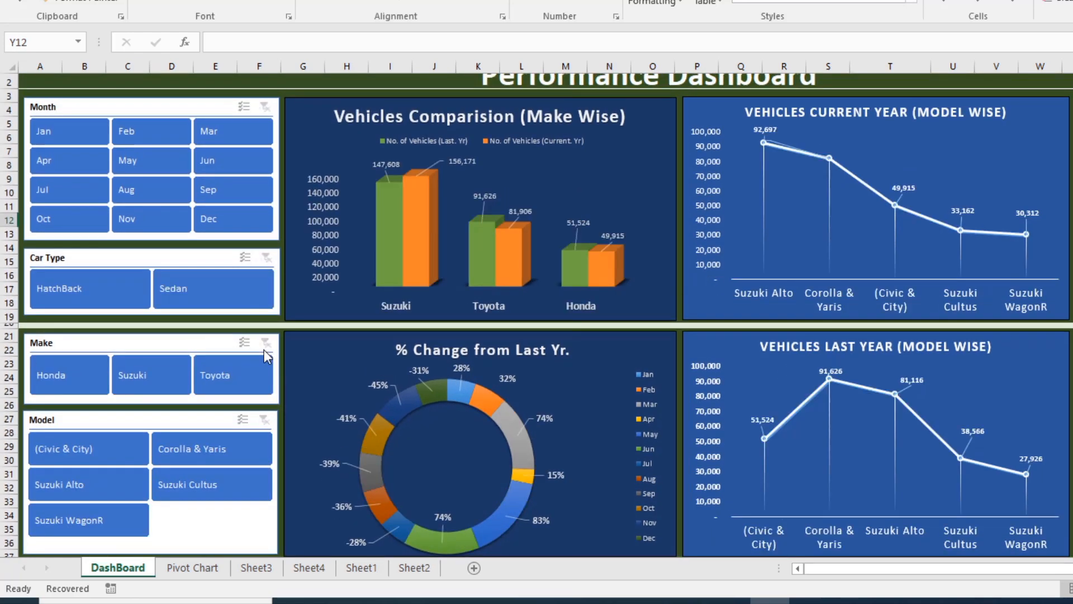
Step: Filter the dashboard by the Suzuki Cultus model and clear the model filter
left_click(190, 484)
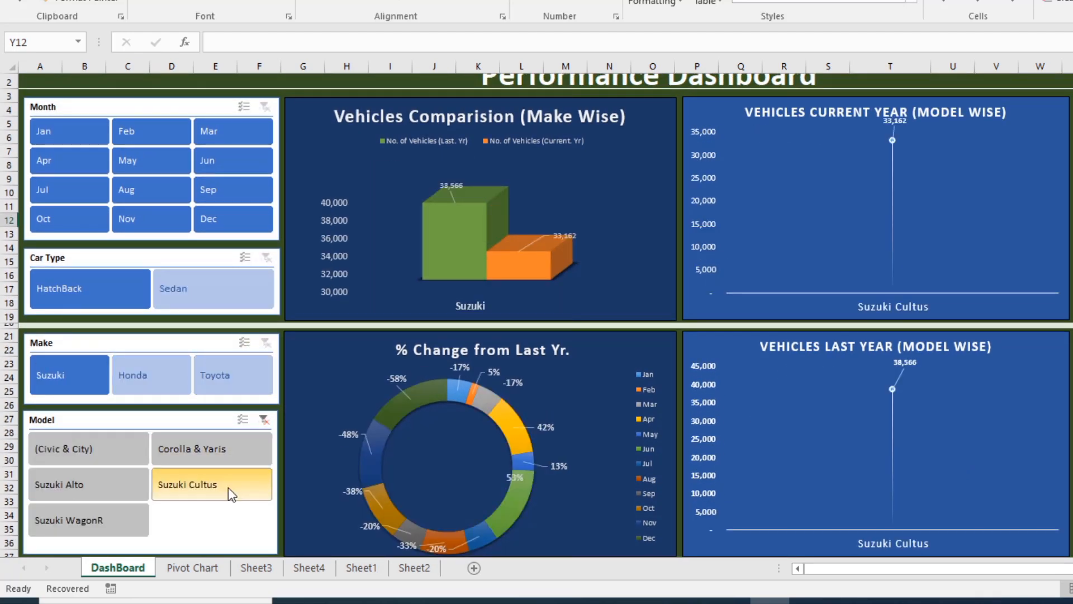
left_click(263, 419)
scroll(322, 385, "down", 2)
scroll(323, 391, "up", 2)
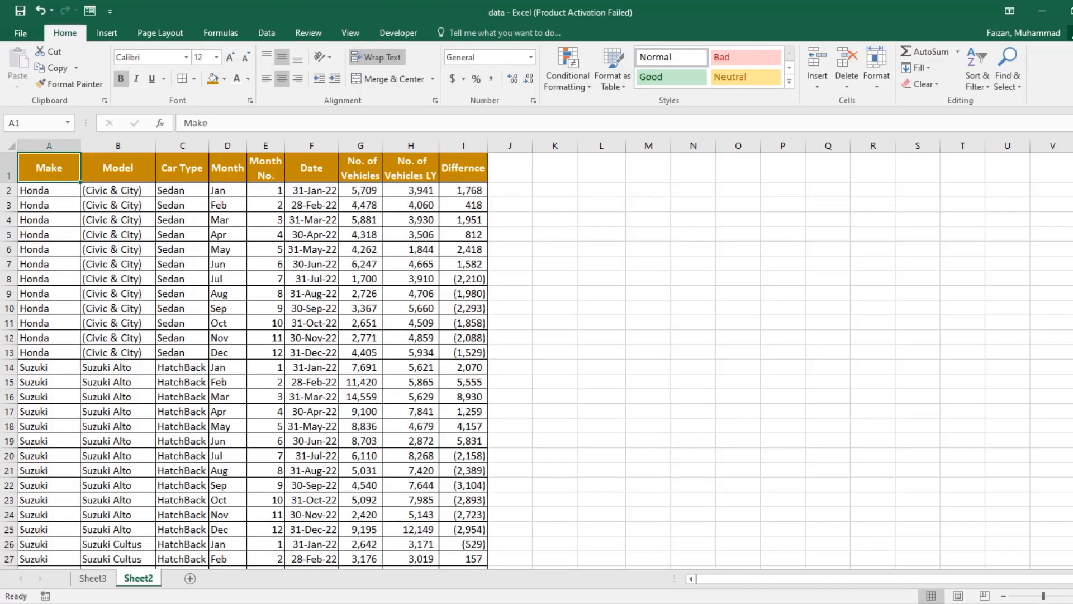
Step: Examine the vehicle data table on Sheet2, from the header row down to the last record
left_click(237, 337)
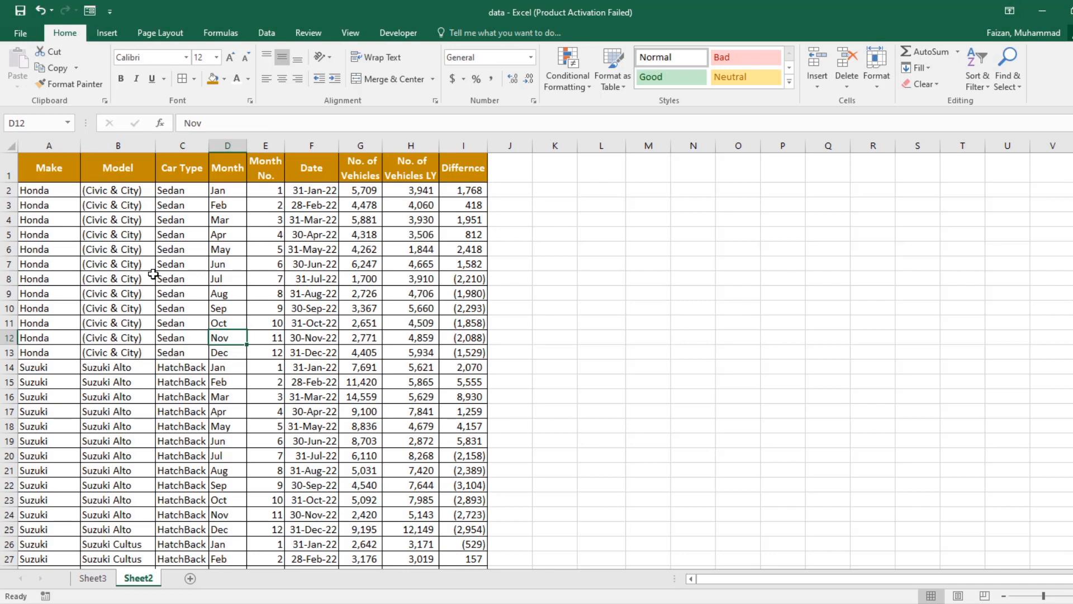
scroll(156, 279, "down", 13)
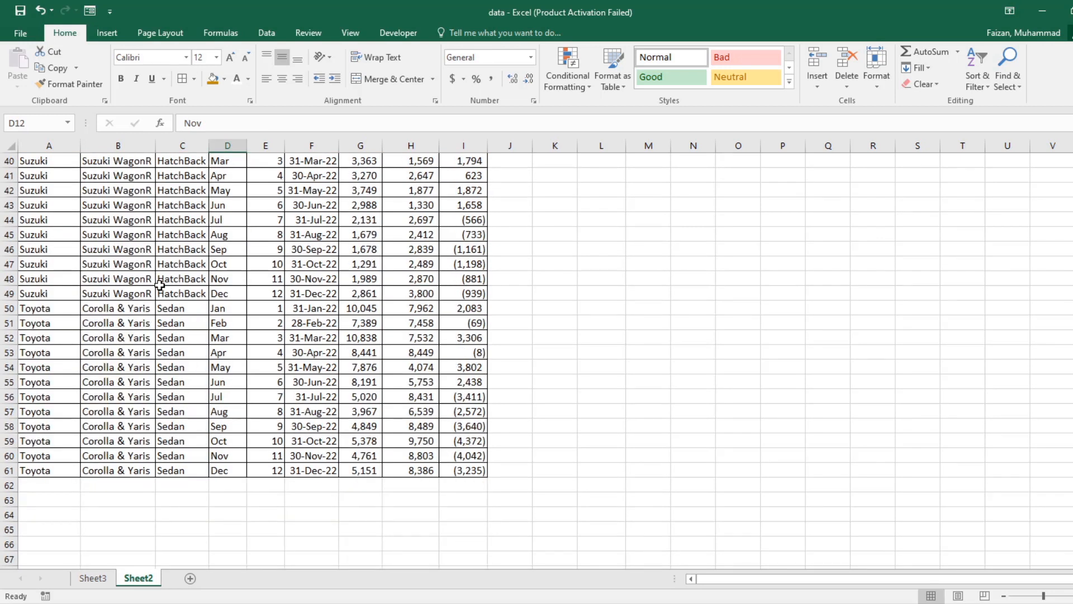
scroll(160, 285, "up", 13)
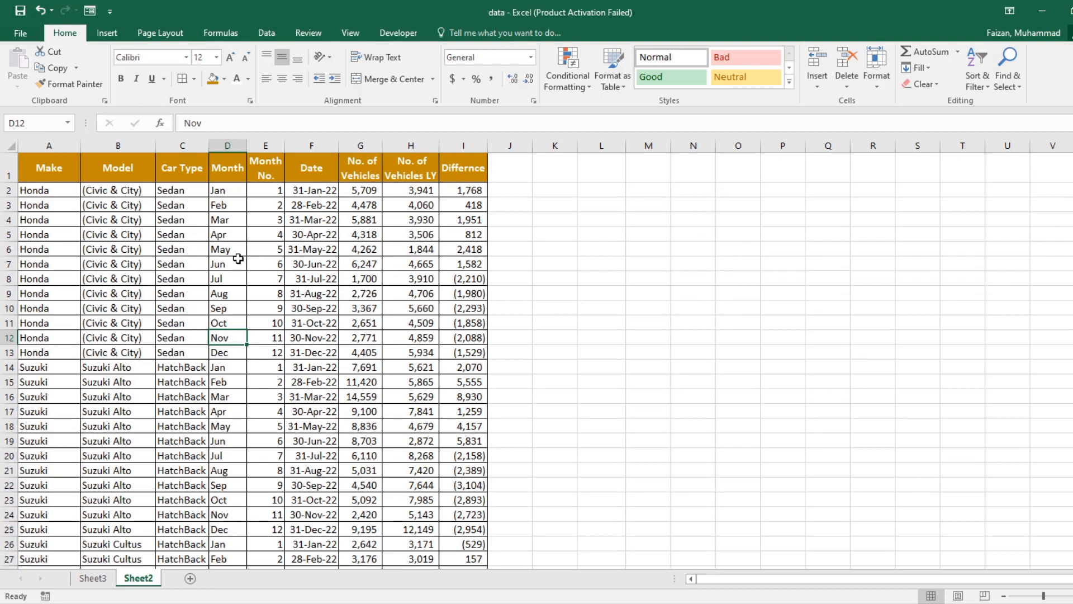
left_click_drag(58, 160, 464, 170)
scroll(75, 388, "down", 13)
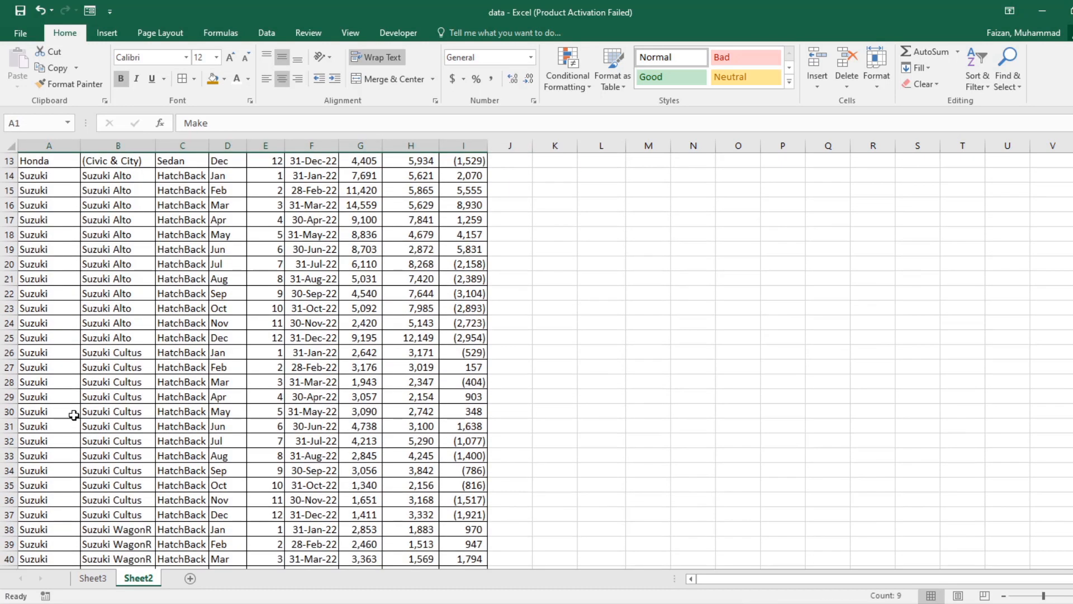
scroll(78, 412, "up", 13)
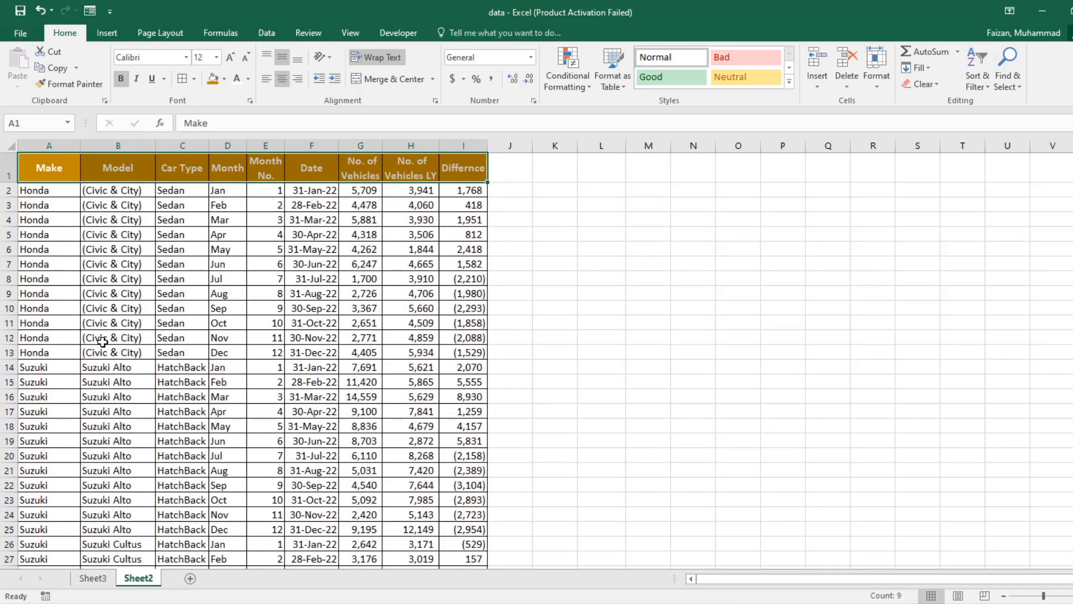
left_click(104, 337)
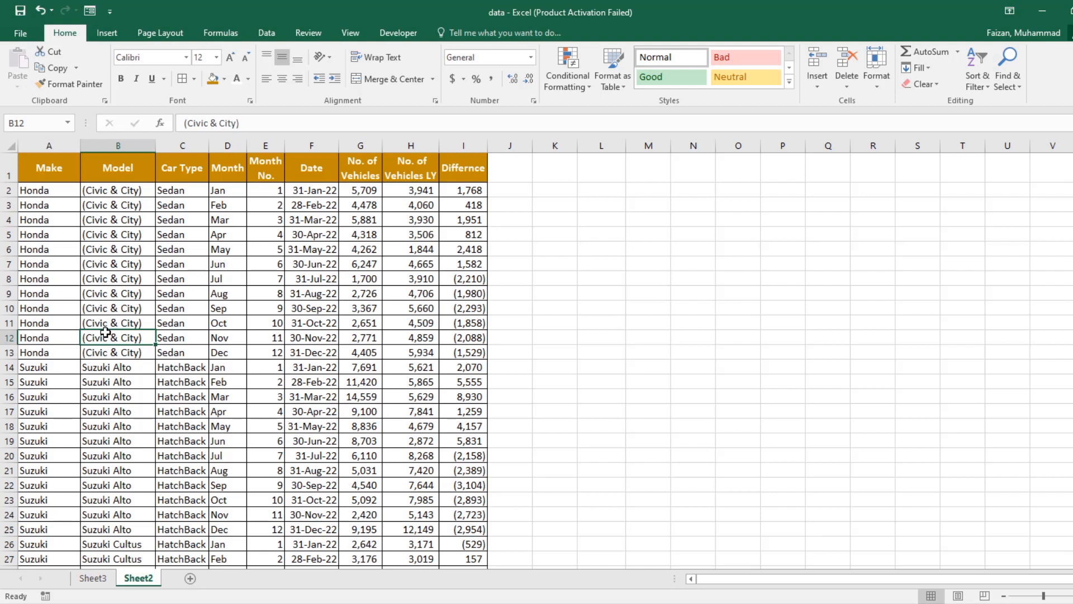
Step: Go through the table's column headers one by one, from Make to No. of Vehicles
key("Left")
key("Up")
key("Up")
key("Up")
key("Up")
key("Up")
key("Up")
key("Up")
key("Up")
key("Up")
key("Up")
key("Up")
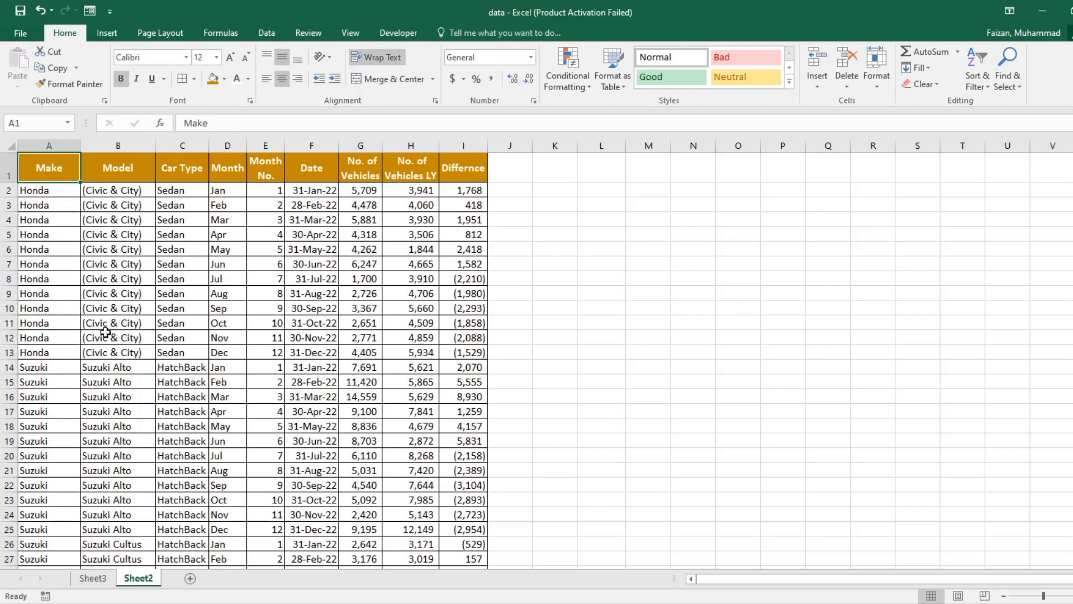
key("Right")
key("Right")
key("Right")
key("Right")
key("Right")
key("Right")
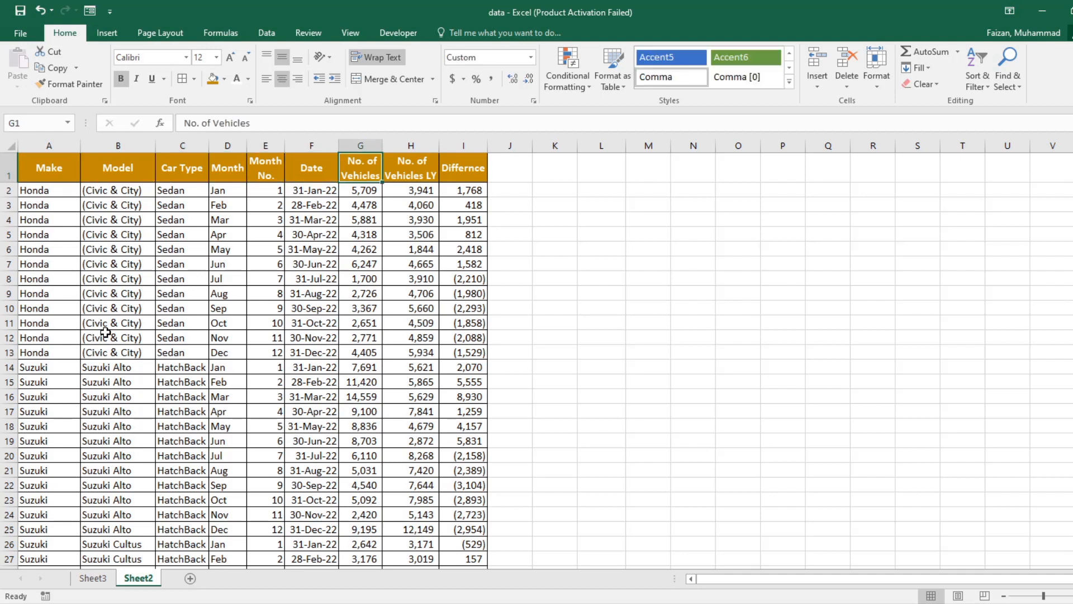
Step: Examine the Month, Month No., Date and No. of Vehicles entries of the first Honda record
key("Down")
key("Left")
key("Left")
key("Left")
key("Right")
key("Right")
key("Right")
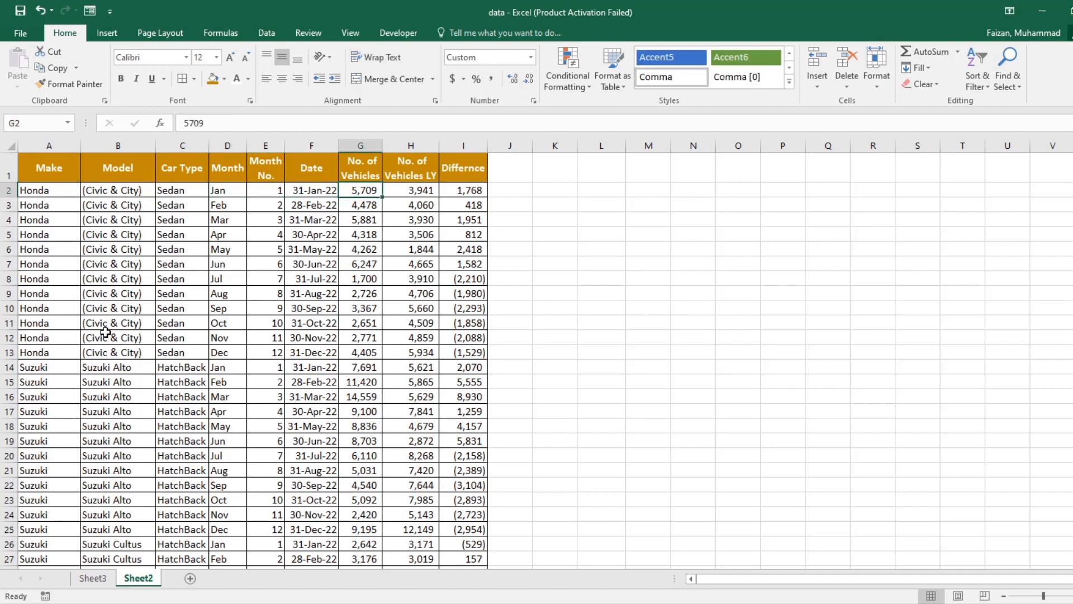
key("Left")
key("Right")
Step: Fill the No. of Vehicles header cell G1 with the blue theme color
left_click(364, 159)
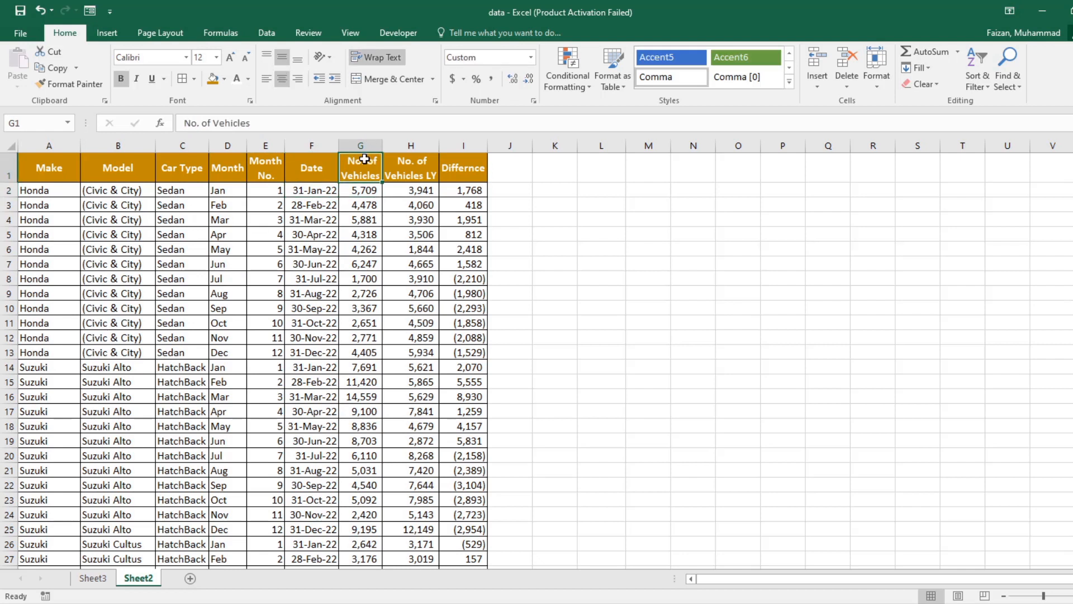
left_click(224, 79)
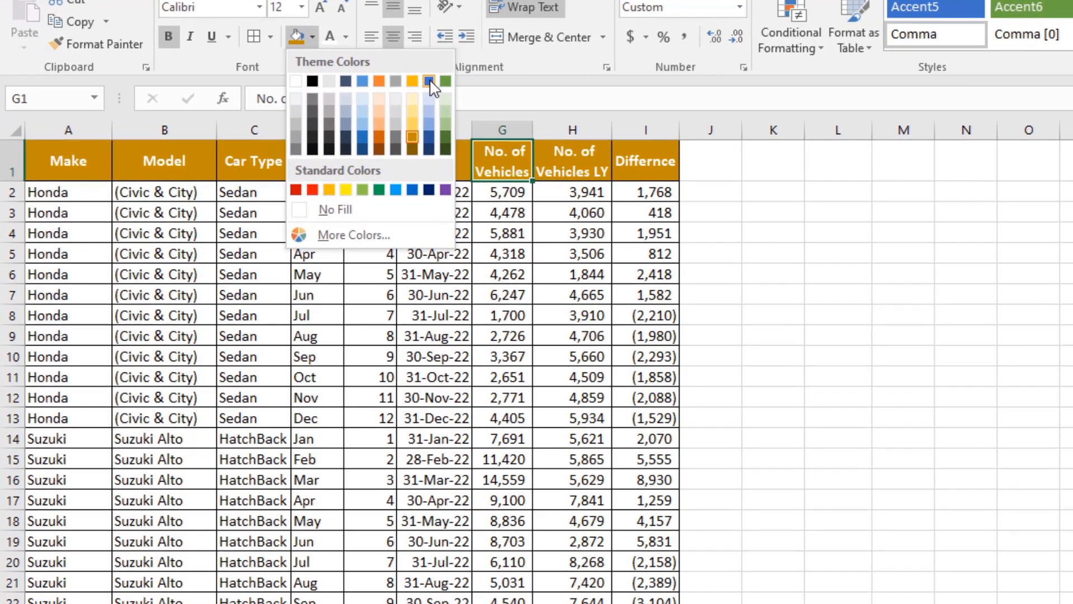
left_click(430, 82)
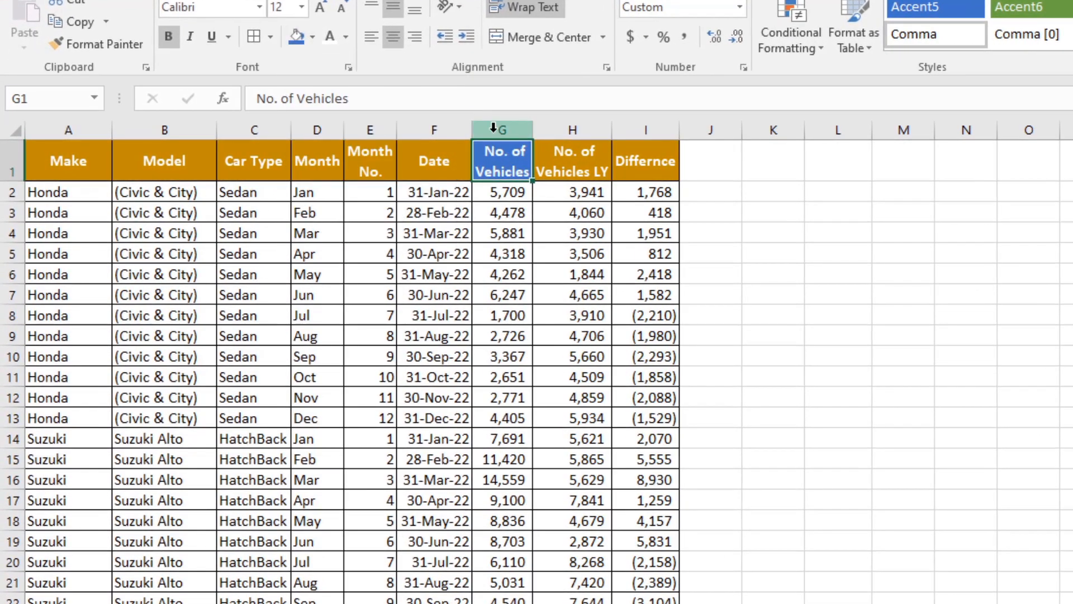
Step: Rename header G1 to "No. of Vehicles (Current Yr)" and adjust column G's width so it fits on two lines
double_click(532, 129)
double_click(567, 164)
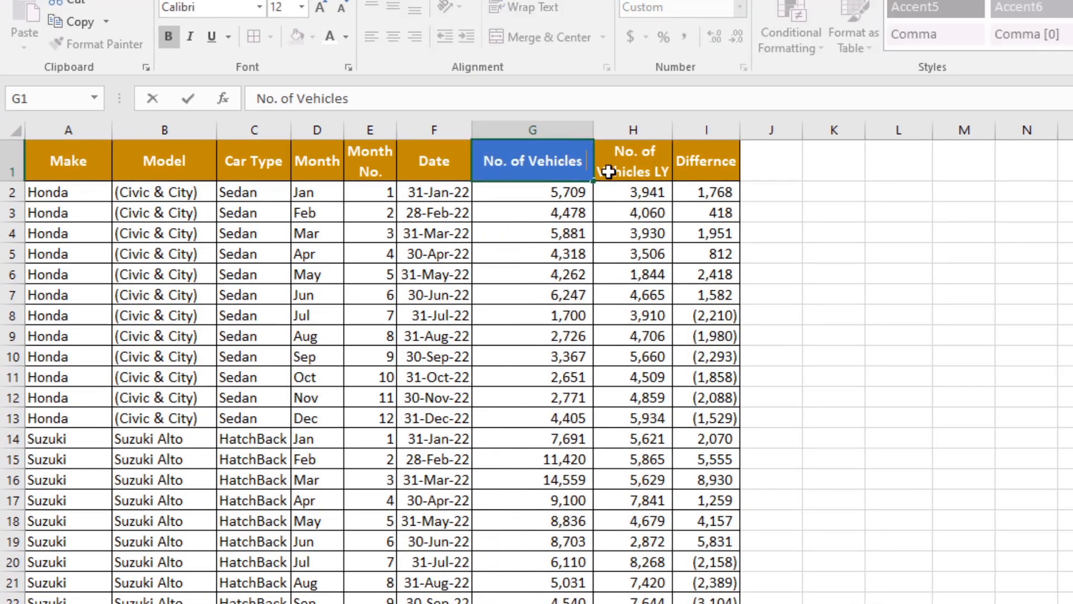
type("(Cu")
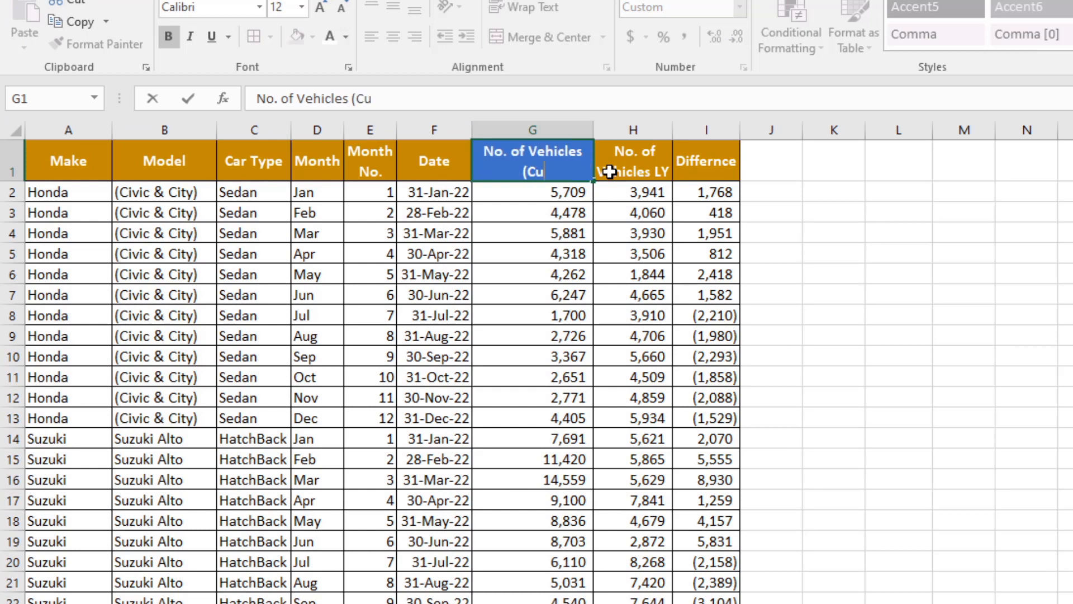
type("rrent Y")
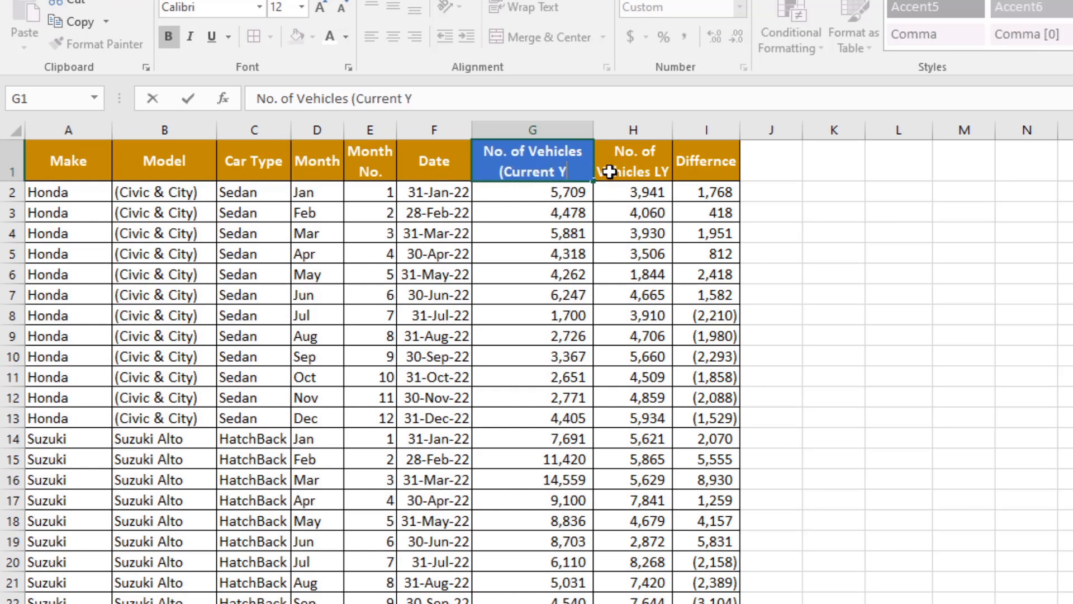
type("r)")
key("Return")
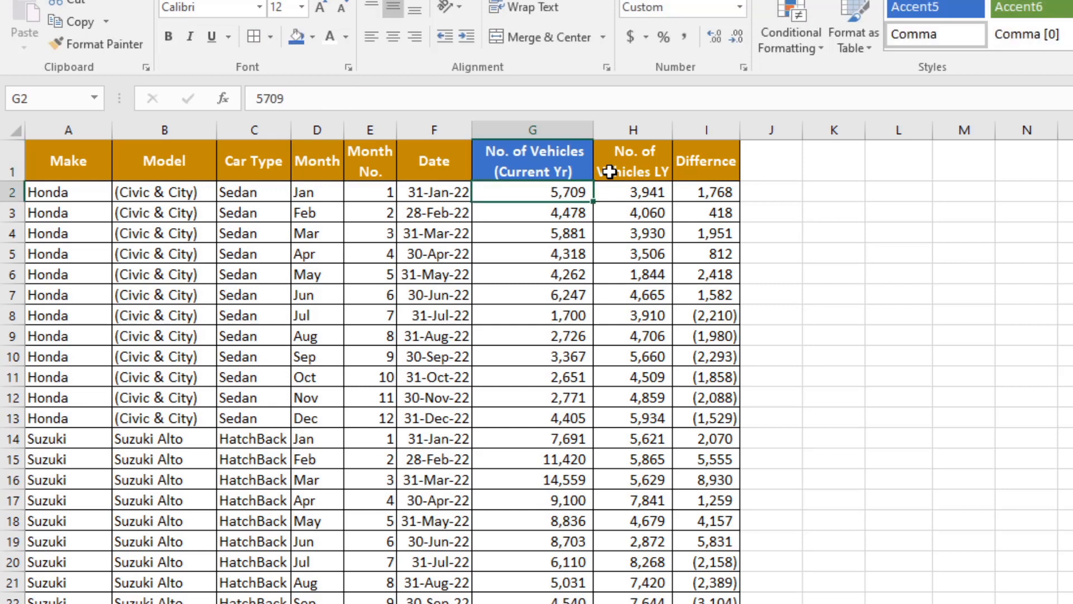
left_click_drag(594, 129, 583, 128)
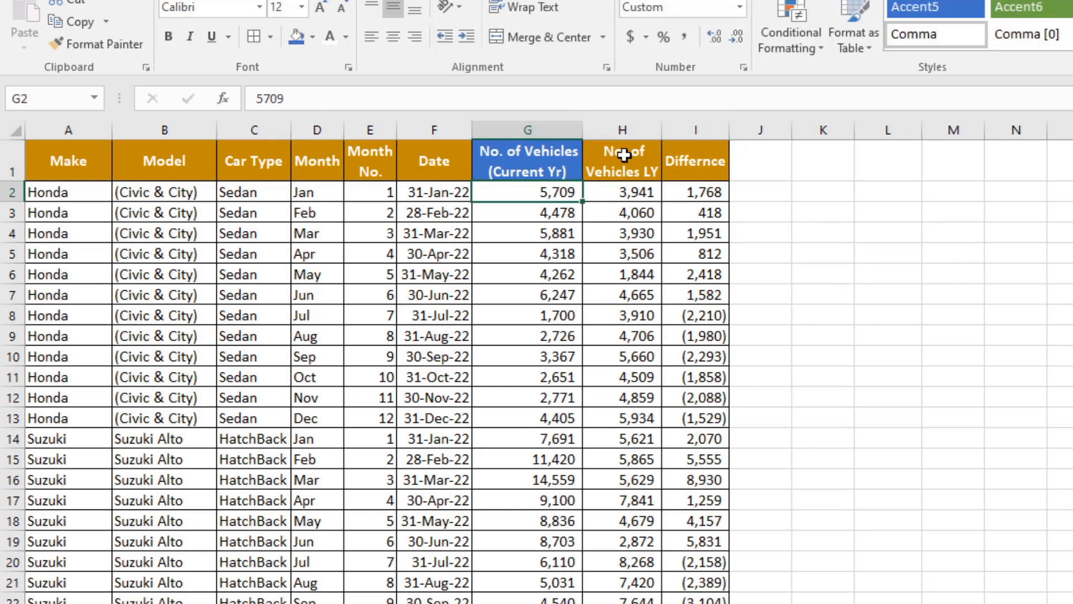
Step: Fill the No. of Vehicles LY header cell H1 with a dark green theme color
left_click(641, 150)
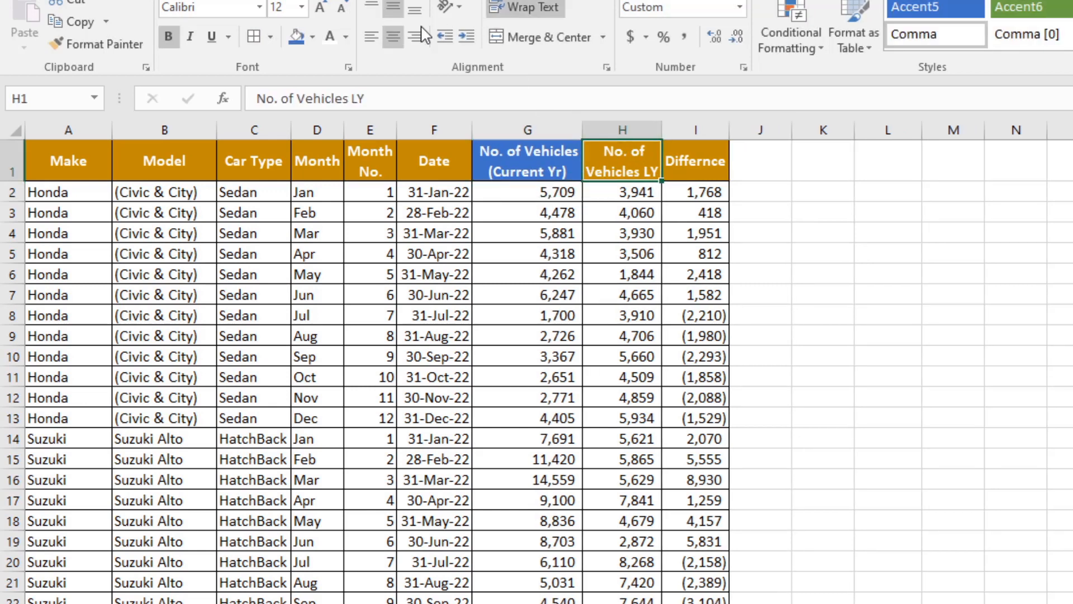
left_click(313, 37)
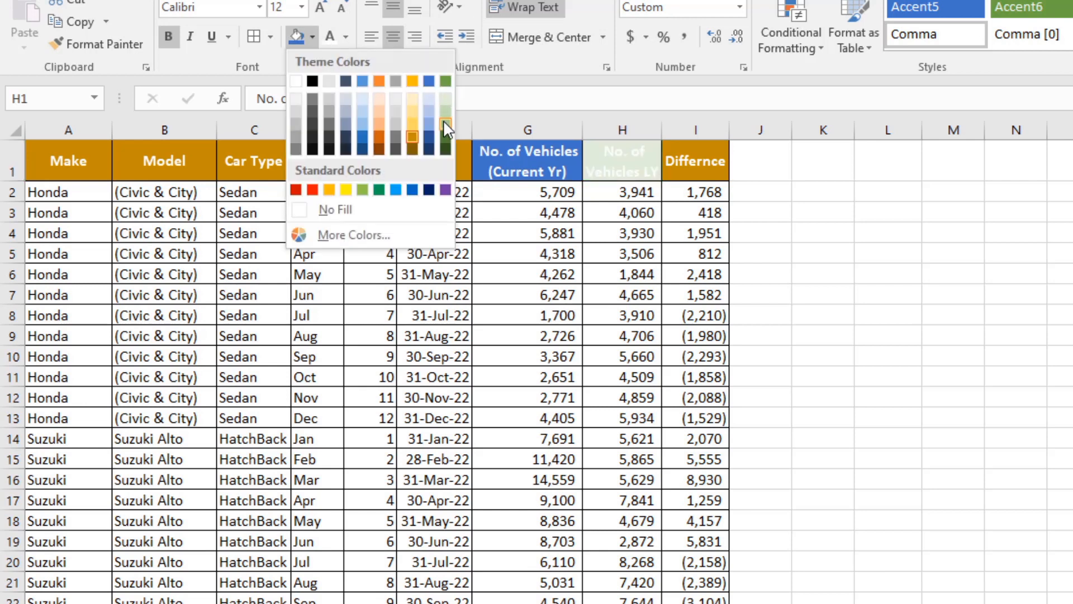
left_click(442, 135)
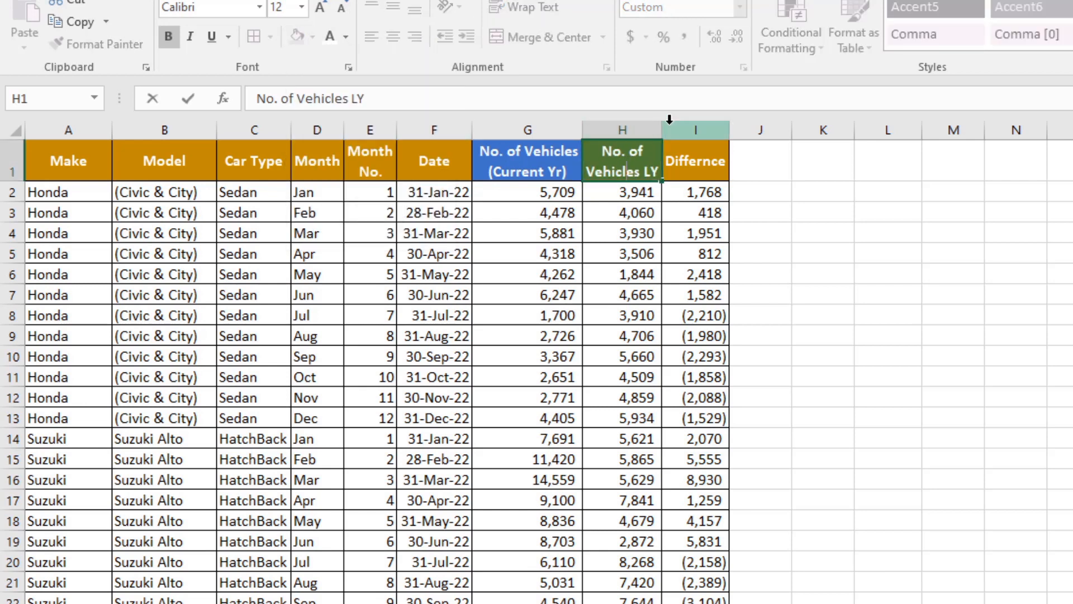
key("Return")
Step: Rename header H1 to "No. of Vehicles (Last Yr)" and widen column H so it fits on two lines
left_click_drag(661, 133, 681, 133)
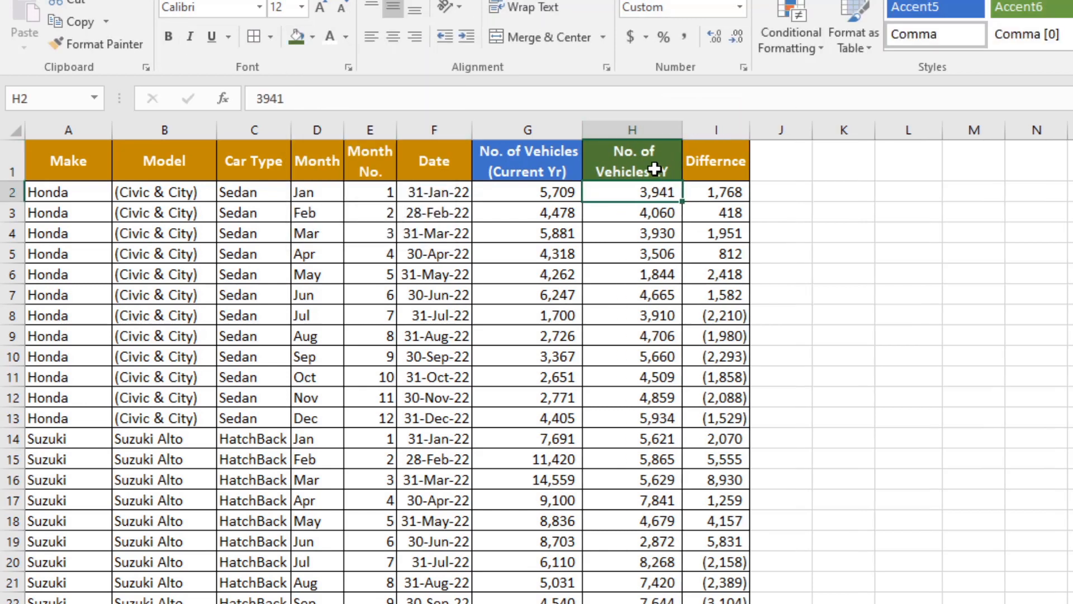
double_click(654, 169)
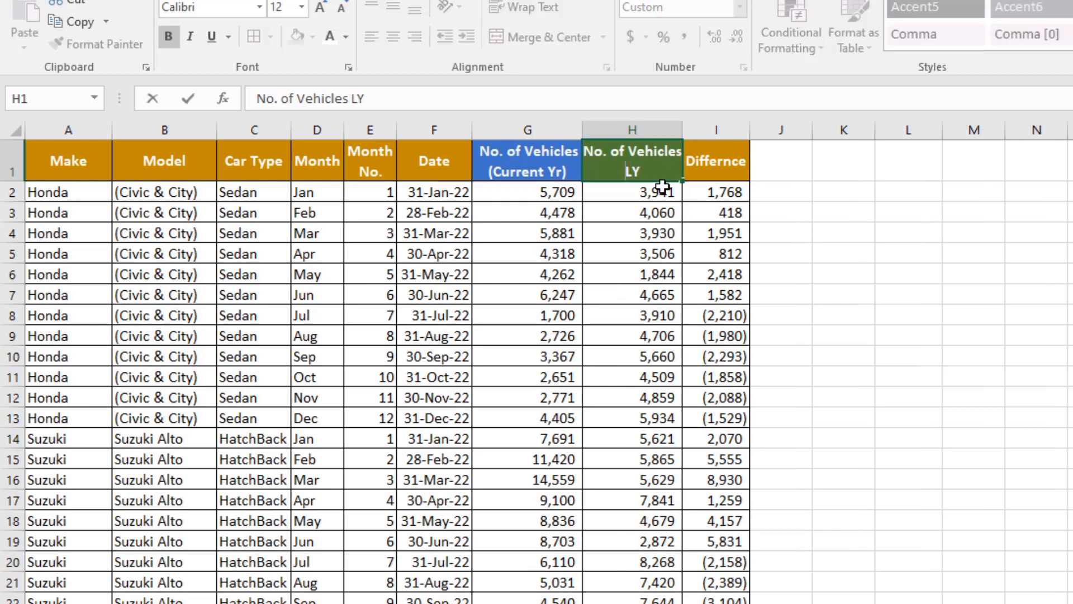
type("s")
key("BackSpace")
type("ast Y")
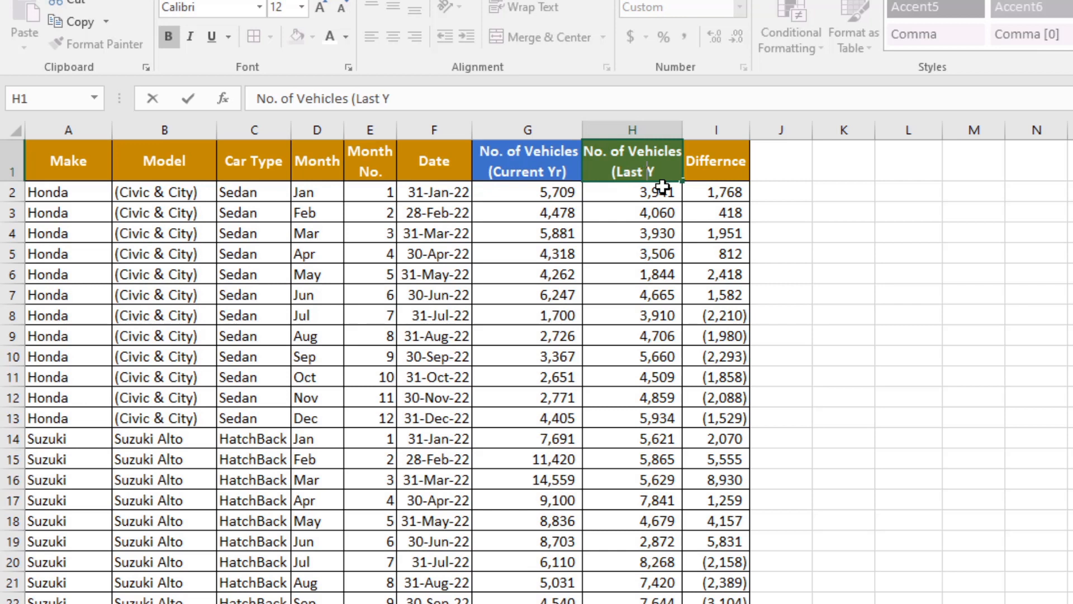
type("r)")
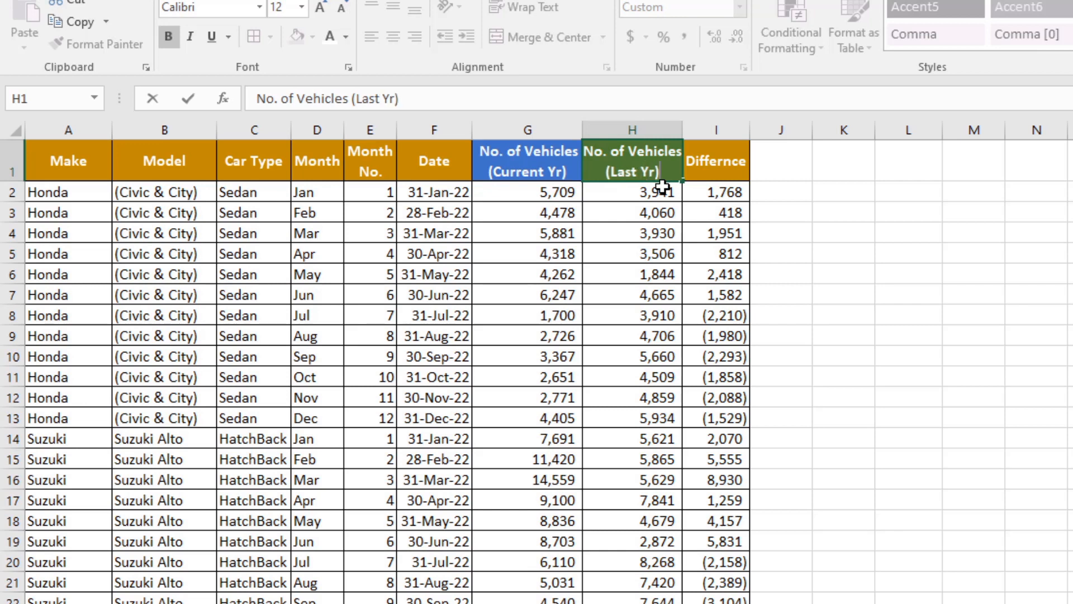
key("Return")
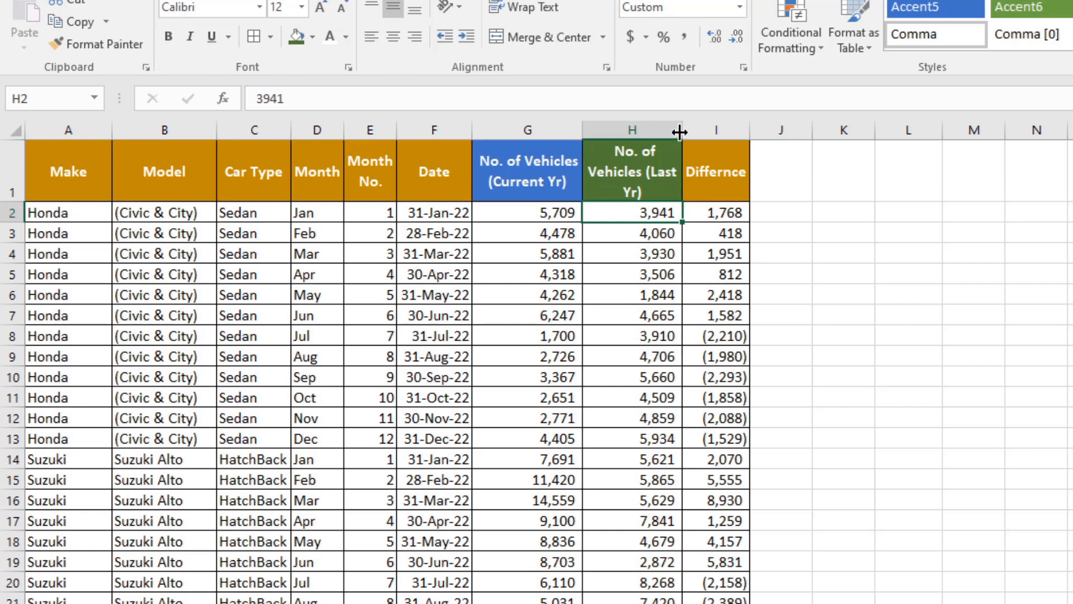
left_click_drag(680, 133, 693, 132)
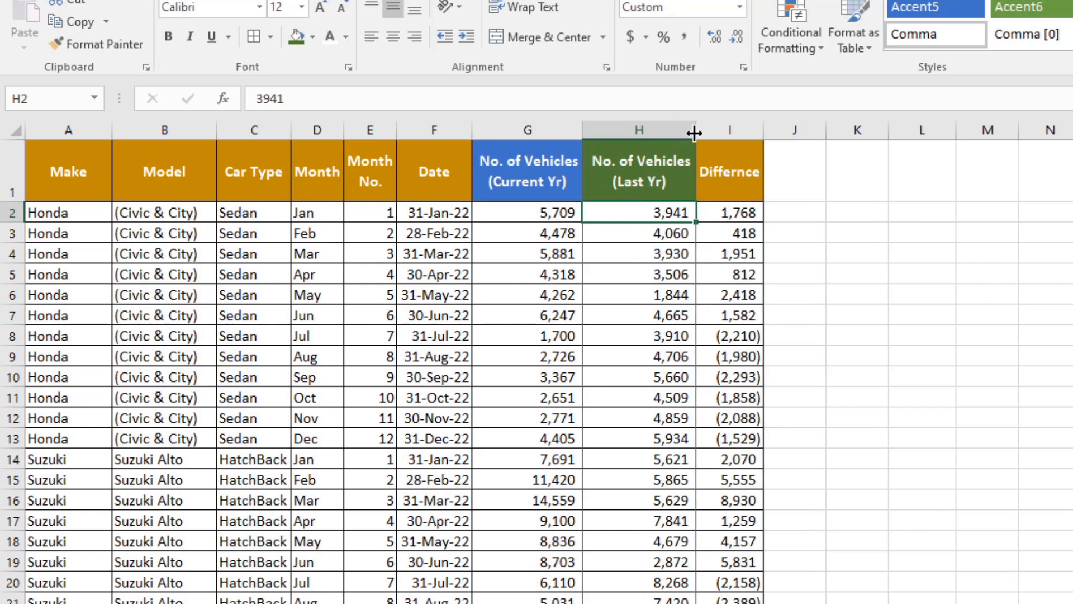
Step: Fill the Differnce header cell I1 with the standard orange color
left_click(732, 157)
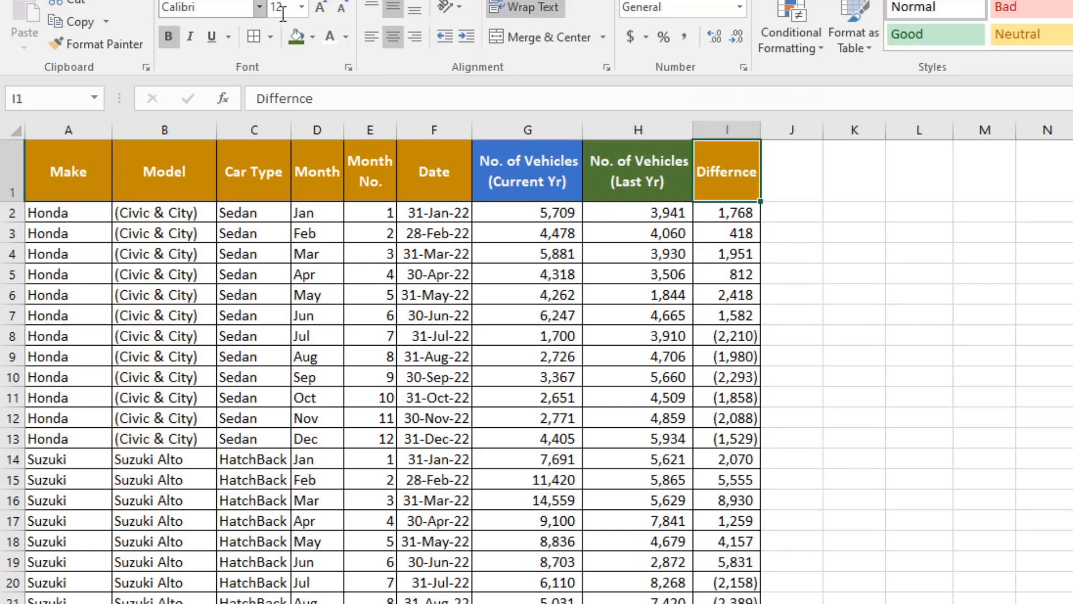
left_click(312, 37)
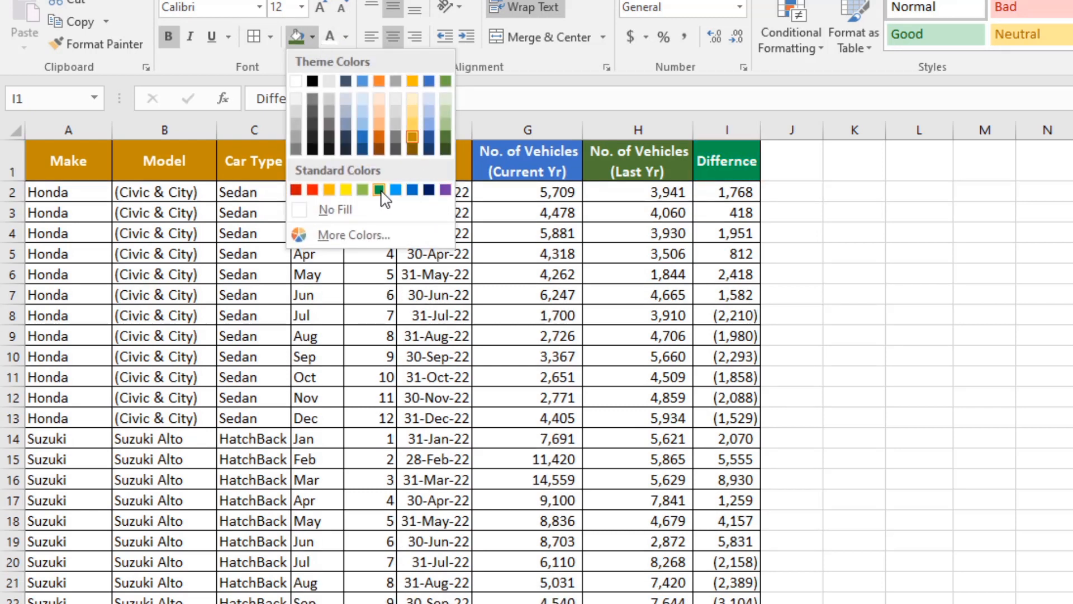
left_click(329, 191)
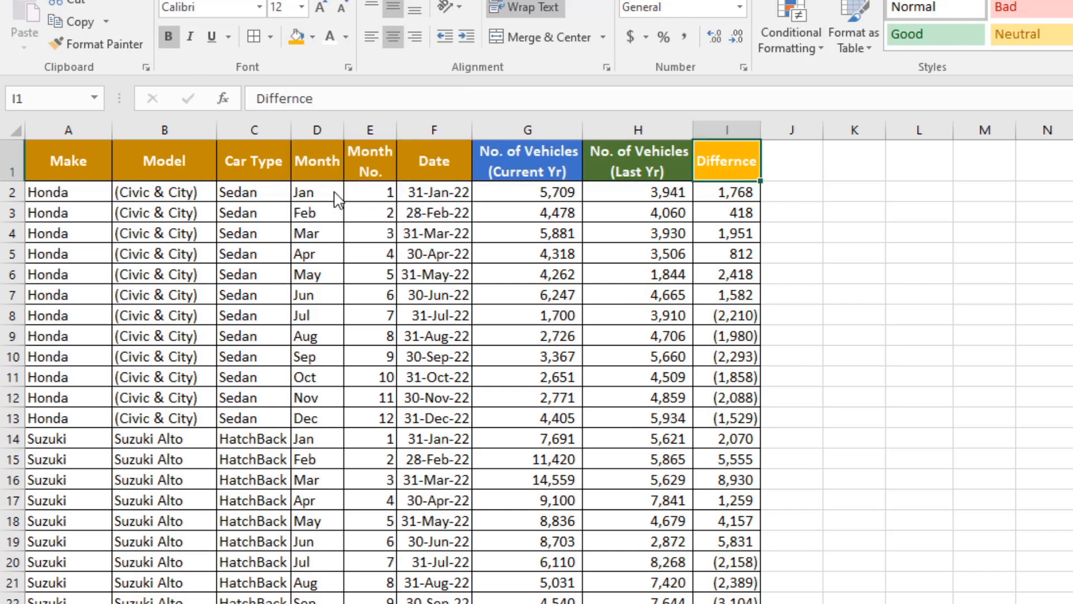
Step: Fill the Differnce header cell I1 with the standard dark red color
left_click(312, 37)
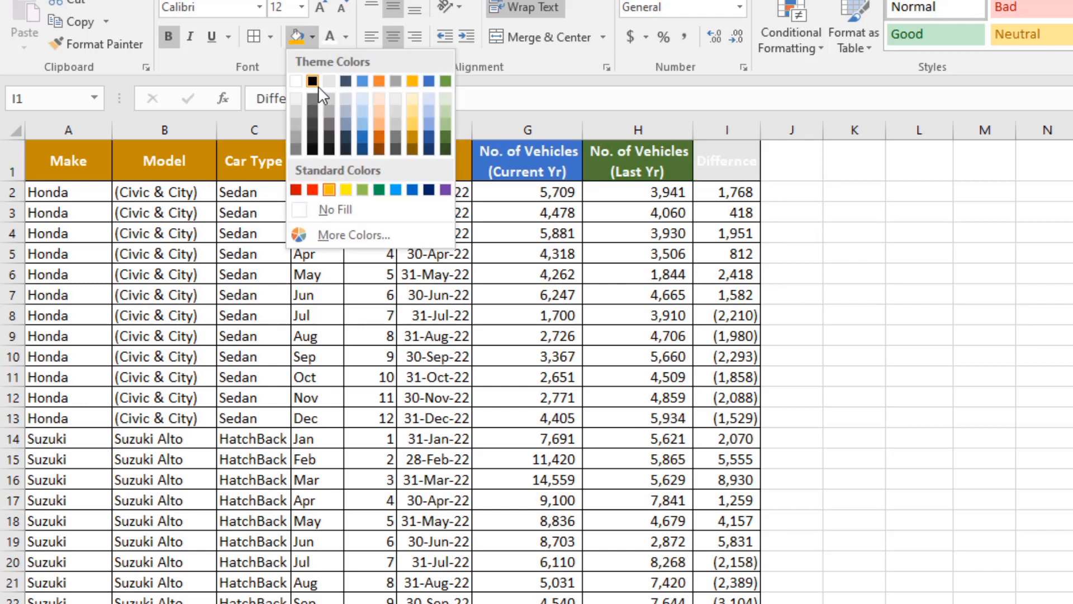
left_click(302, 190)
left_click(640, 231)
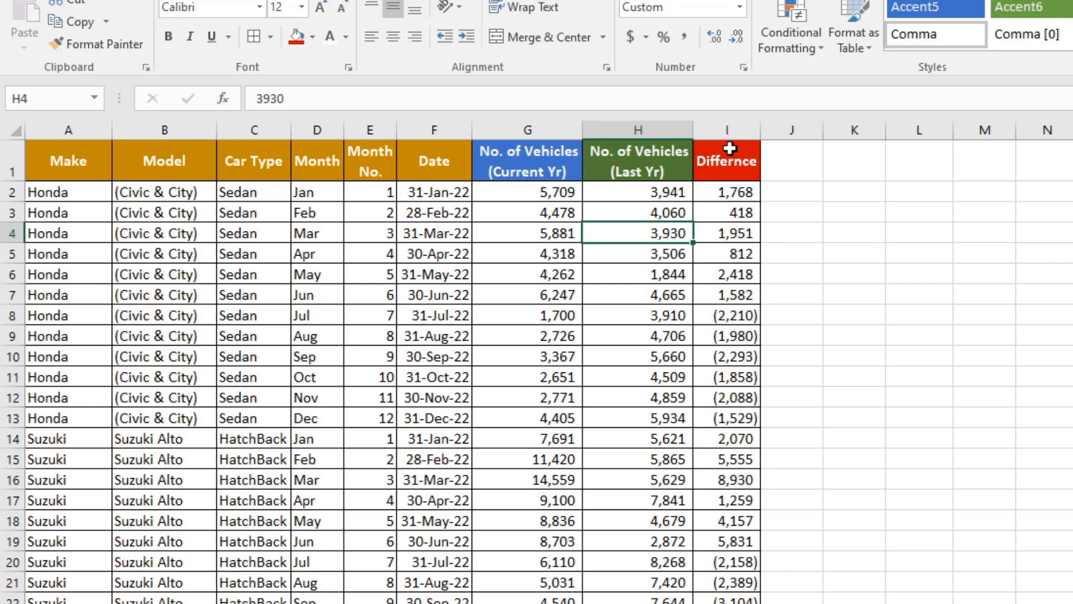
key("Left")
key("Up")
key("Up")
key("Up")
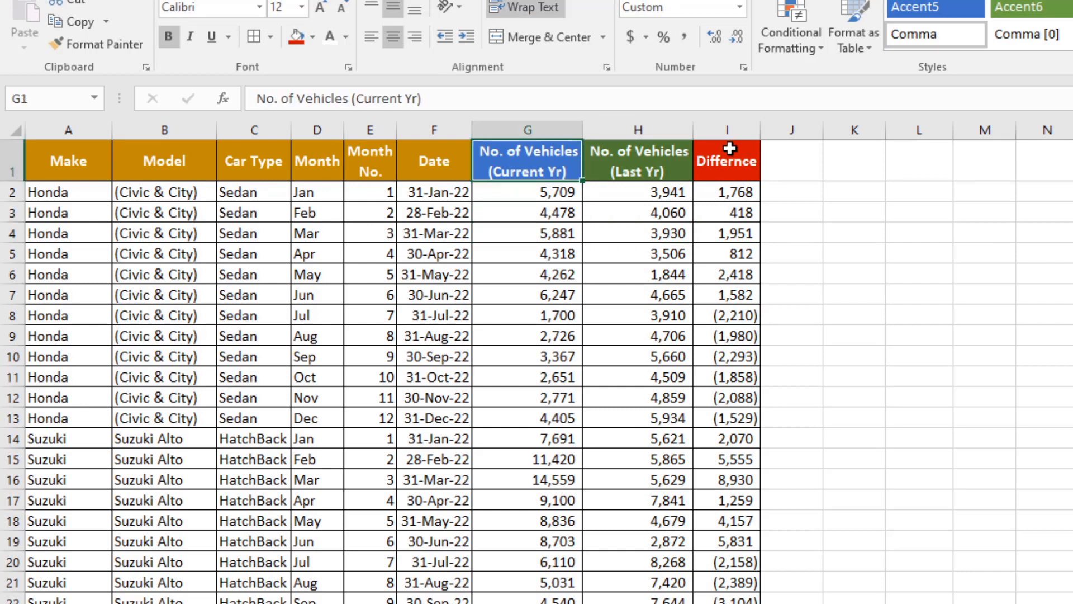
Step: Create a PivotTable on a new worksheet from the entire vehicle data table, Sheet2 range A1:I61
left_click(103, 172)
key("ctrl+a")
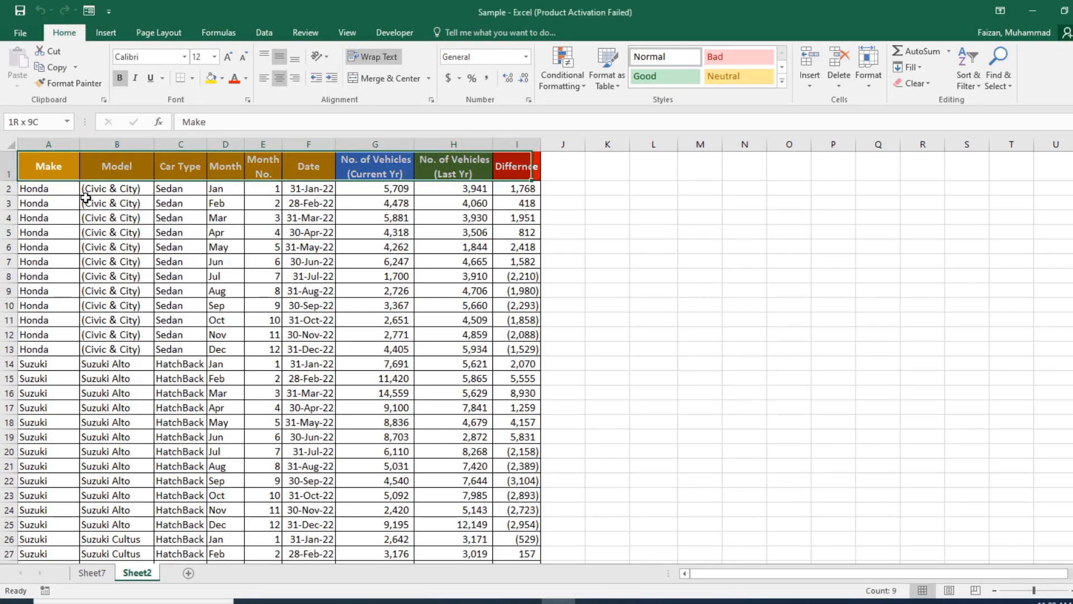
scroll(88, 205, "down", 11)
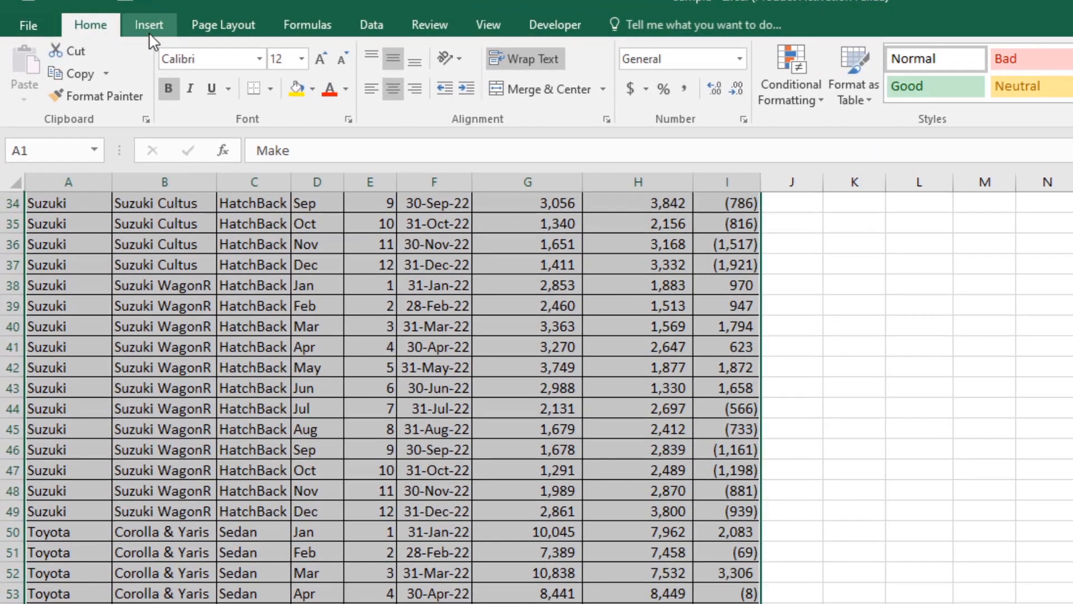
left_click(148, 28)
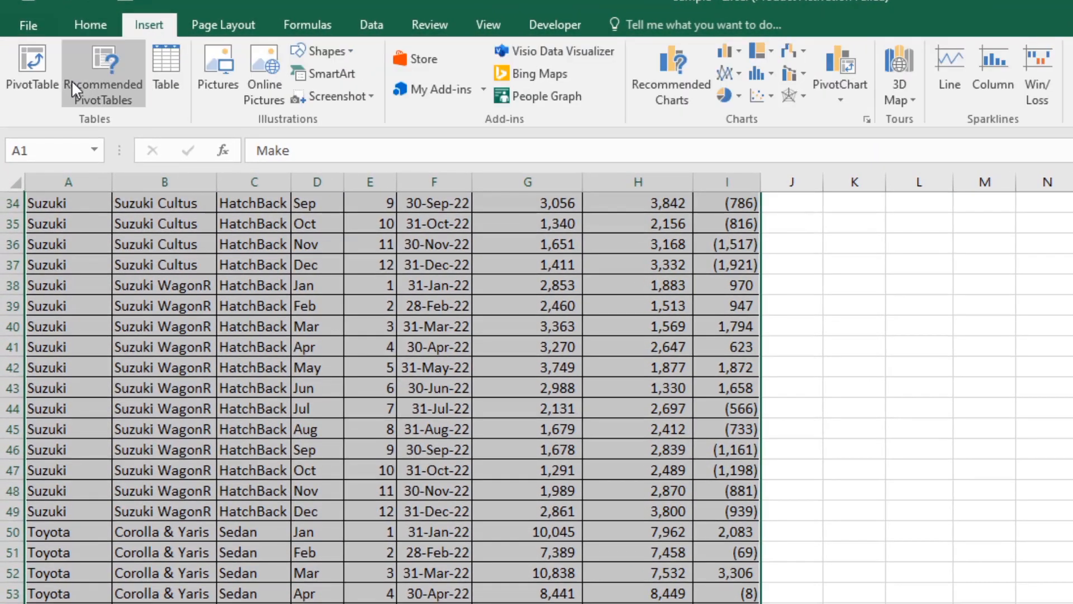
left_click(38, 66)
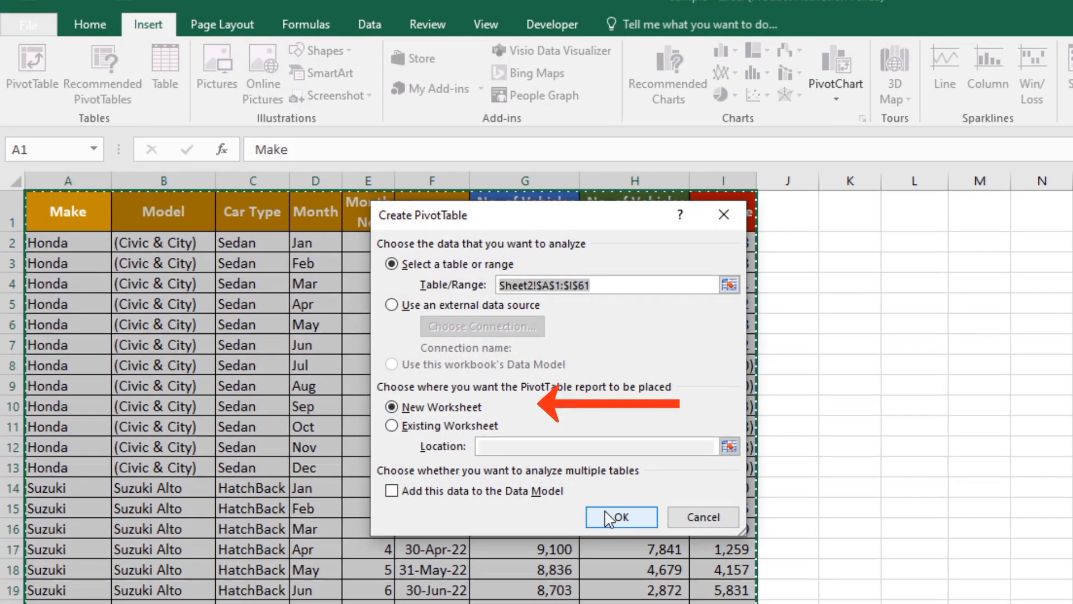
left_click(609, 518)
Step: Enable the Classic PivotTable layout in the new PivotTable's display options
left_click(162, 257)
right_click(162, 256)
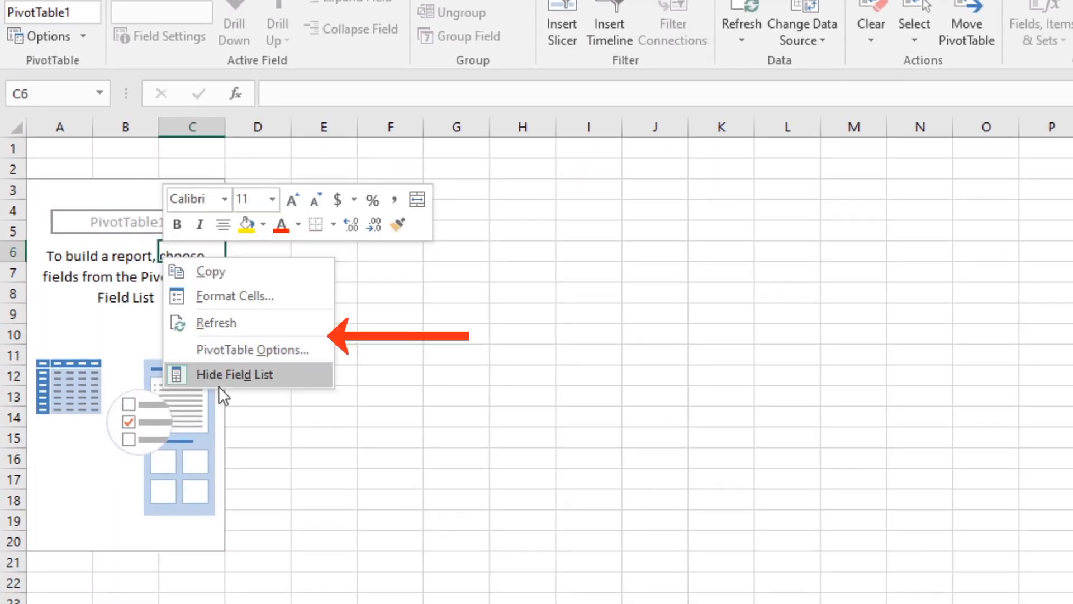
left_click(257, 357)
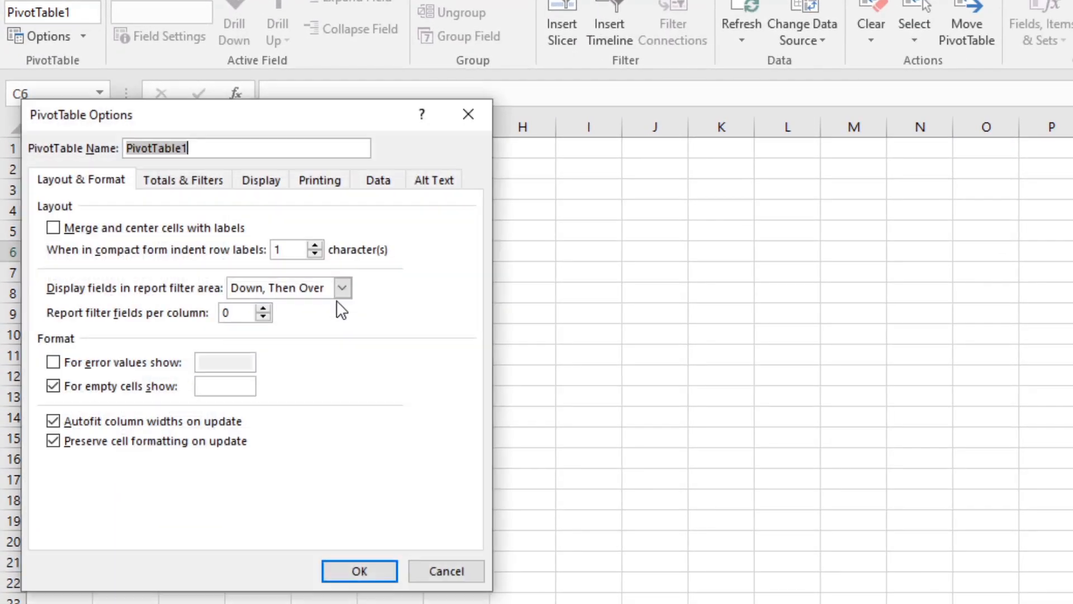
left_click(264, 186)
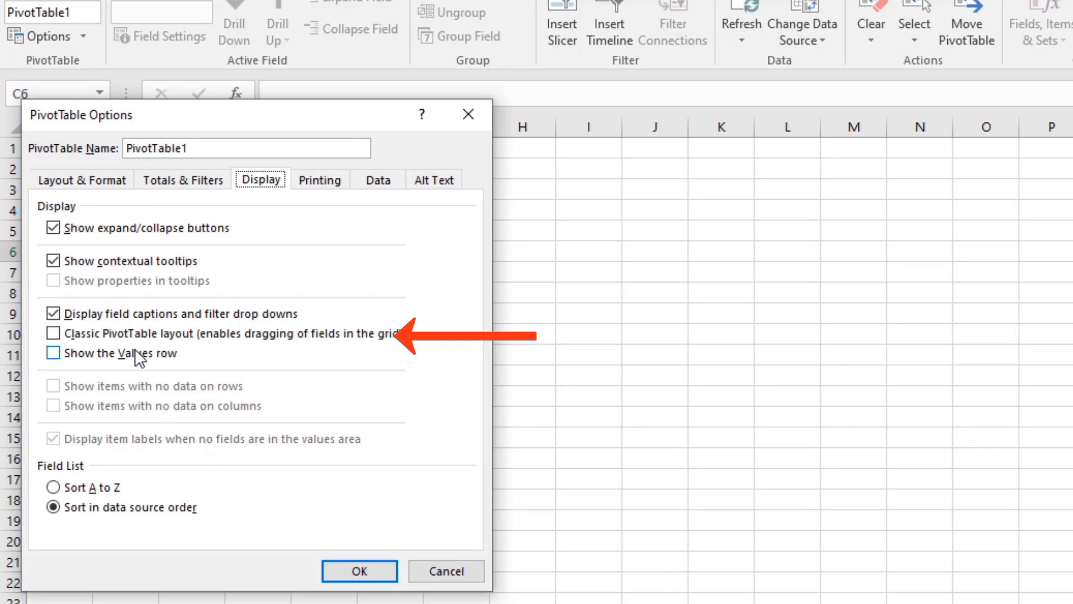
left_click(172, 334)
left_click(359, 571)
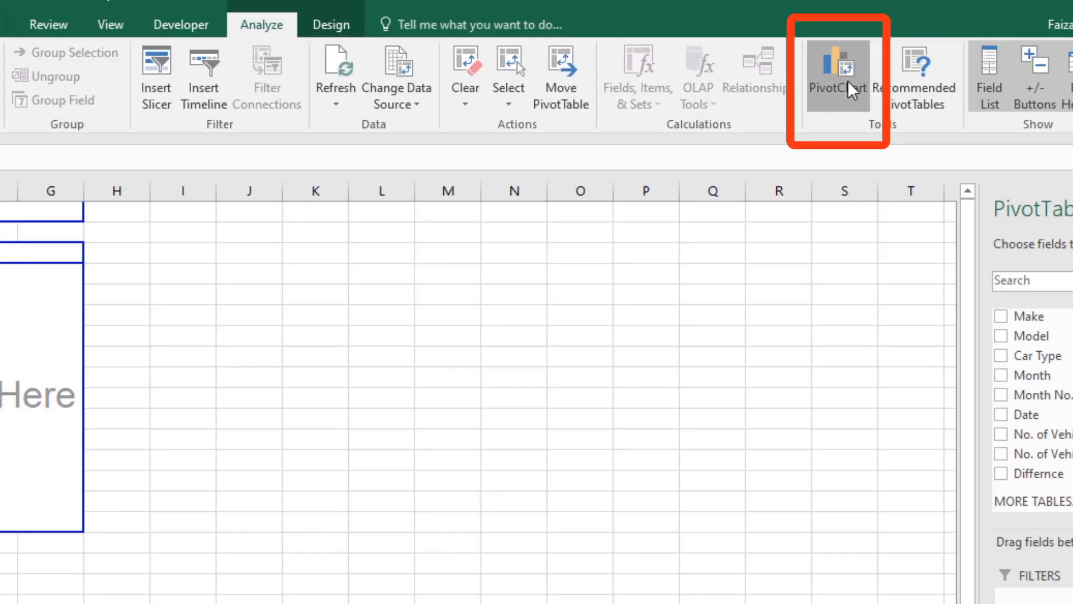
Step: Insert a Clustered Column PivotChart for the PivotTable and add the Make field to the rows
left_click(851, 89)
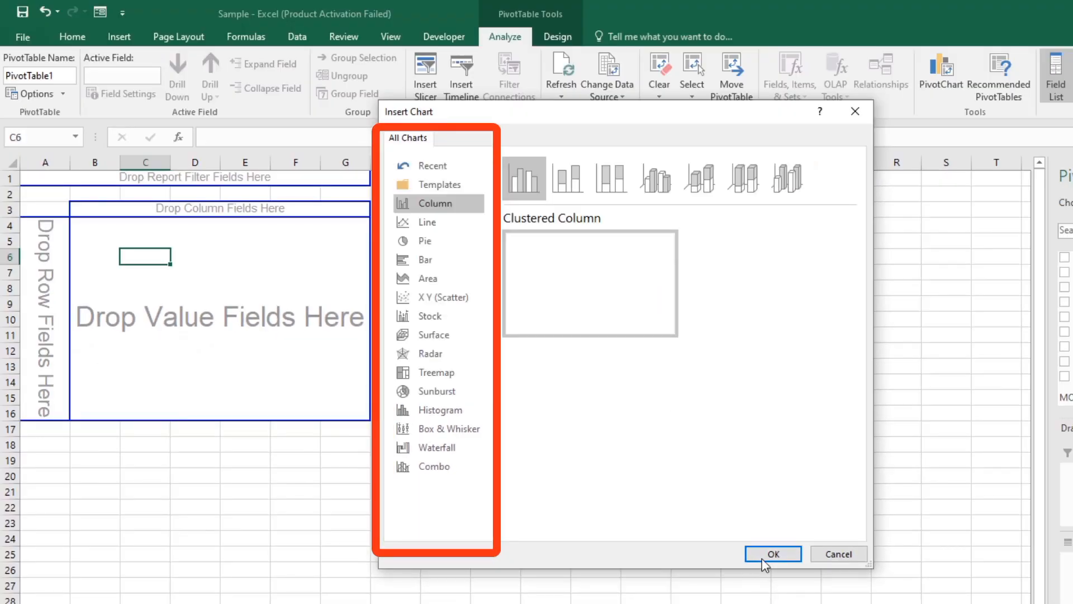
left_click(763, 558)
left_click(295, 257)
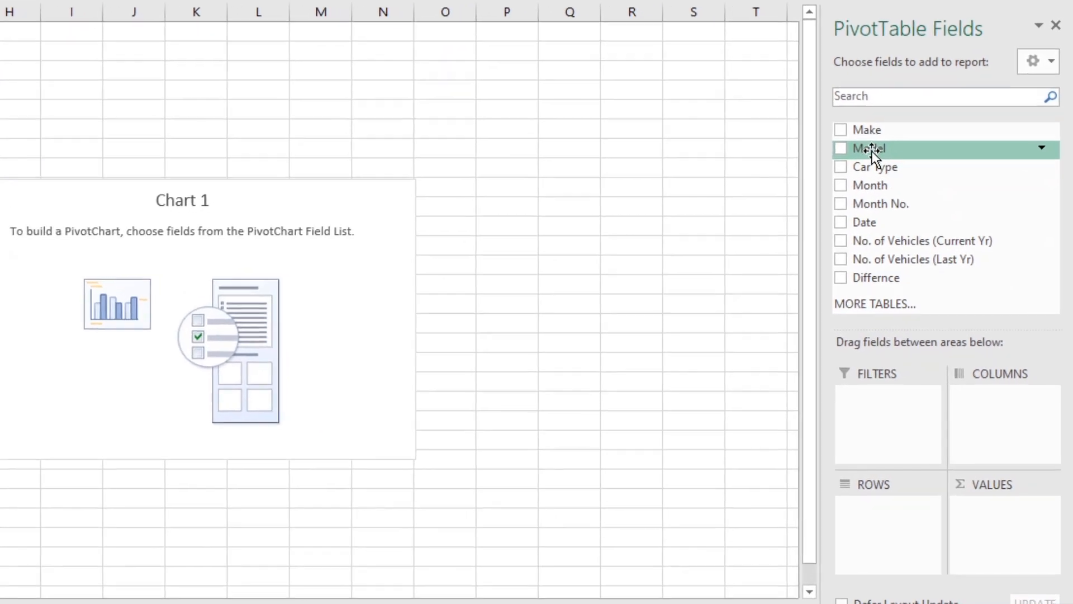
left_click_drag(921, 197, 917, 535)
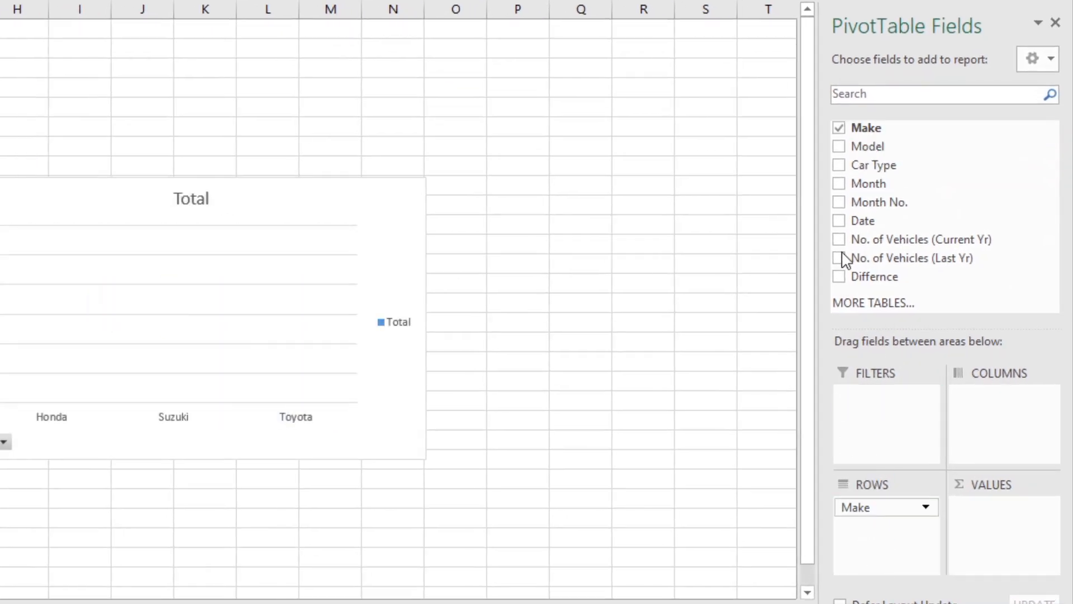
Step: Move the chart away from the PivotTable and add No. of Vehicles (Last Yr) and No. of Vehicles (Current Yr) as values
left_click(395, 275)
left_click_drag(375, 220, 450, 251)
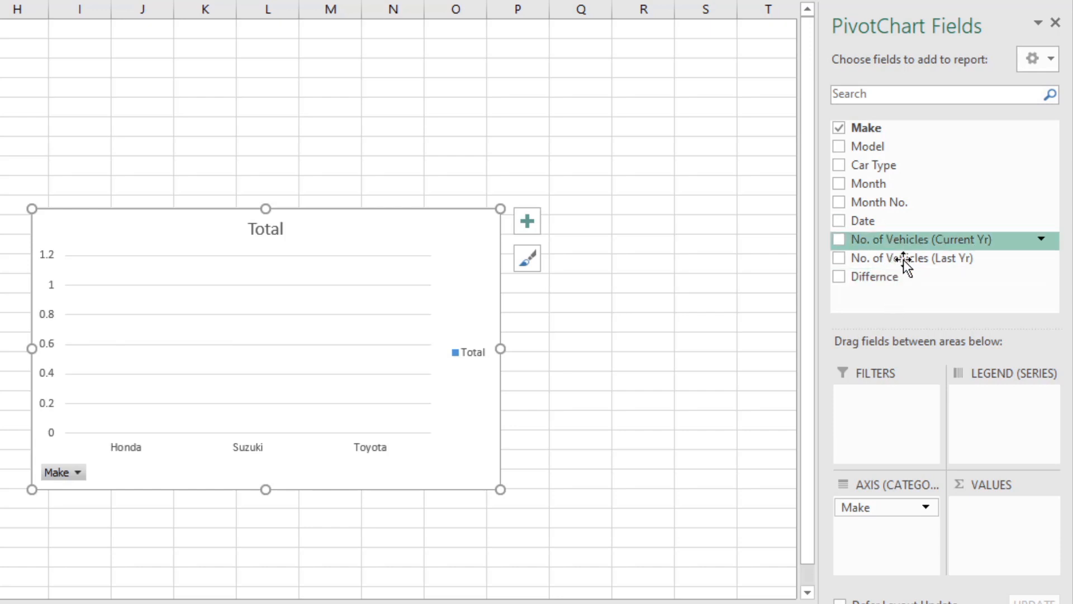
left_click_drag(904, 260, 994, 525)
left_click_drag(932, 260, 1014, 497)
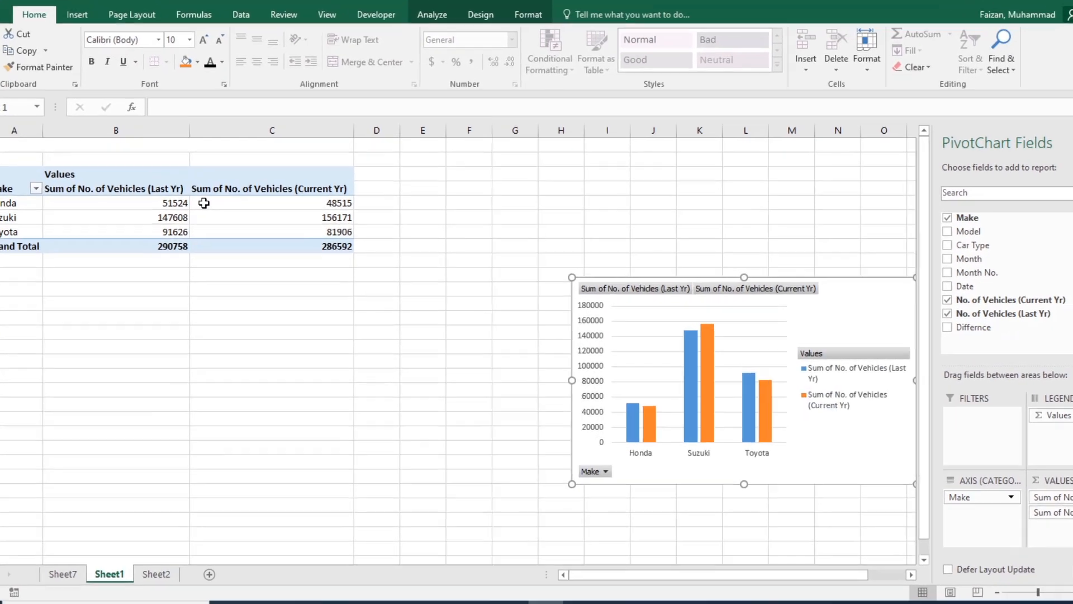
Step: Sort the PivotTable by the sum of No. of Vehicles (Current Yr) from largest to smallest
right_click(215, 210)
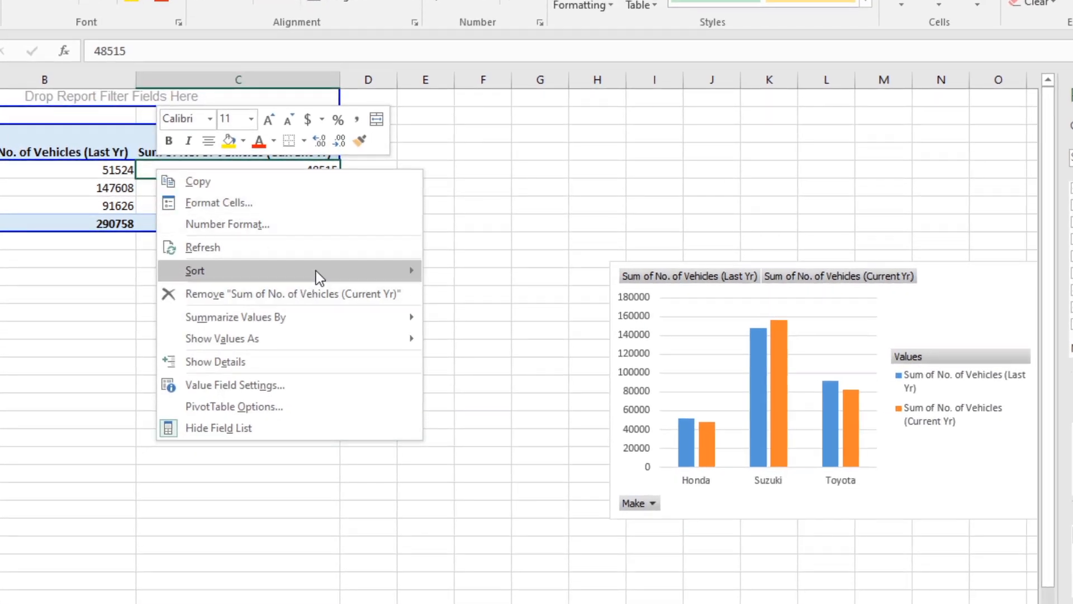
mouse_move(316, 271)
left_click(481, 295)
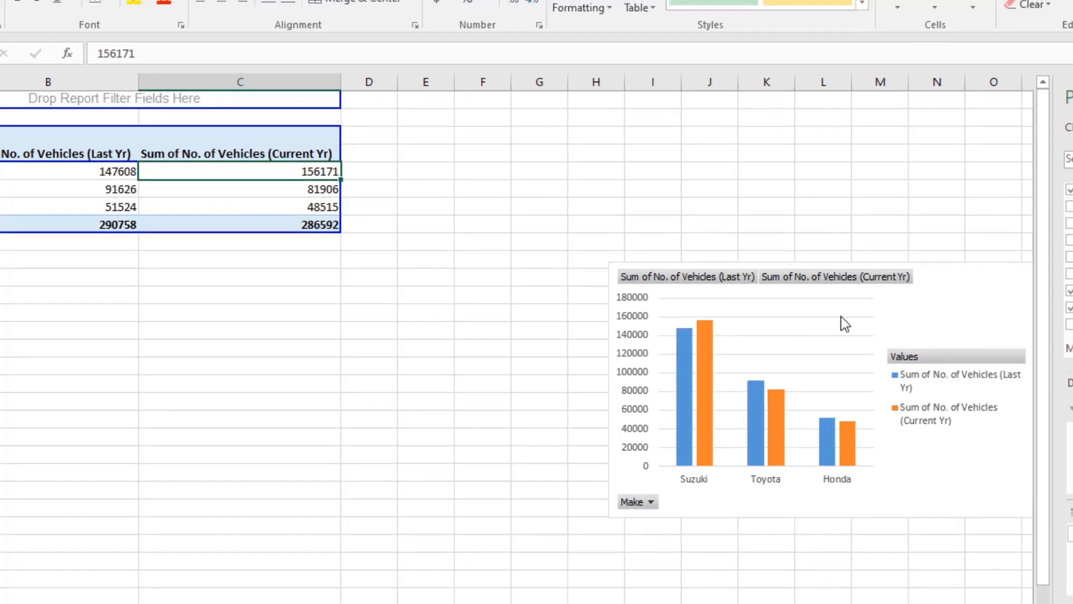
Step: Move the PivotChart below the PivotTable and widen it so each legend entry fits on one line
left_click(845, 324)
left_click_drag(927, 292, 526, 334)
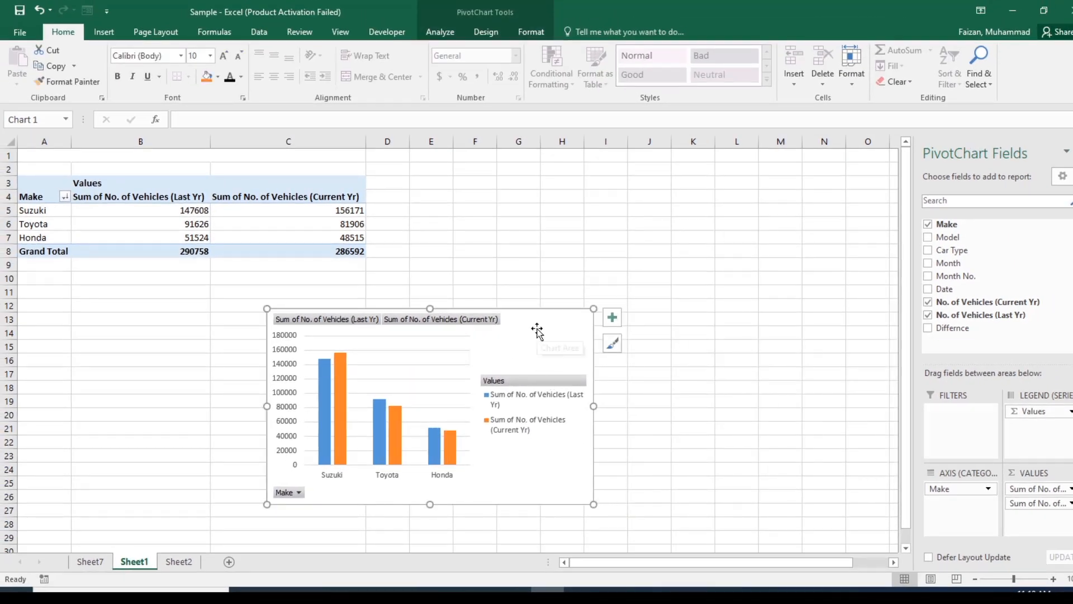
left_click_drag(593, 407, 657, 407)
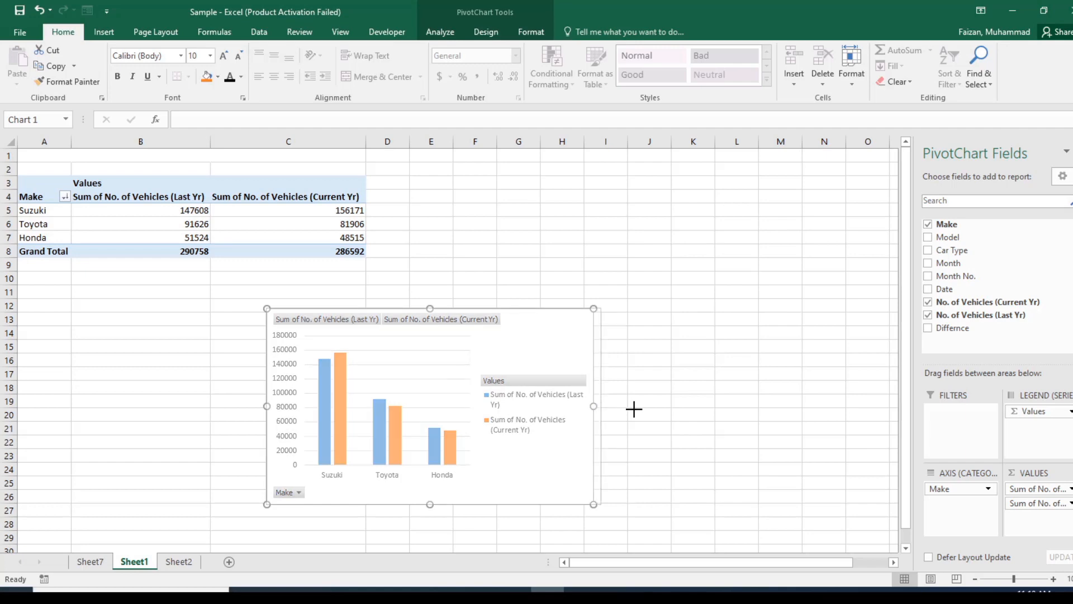
Step: Paste a copy of the PivotChart at cell B4 of Sheet7 and extend its height down to about row 20
right_click(545, 343)
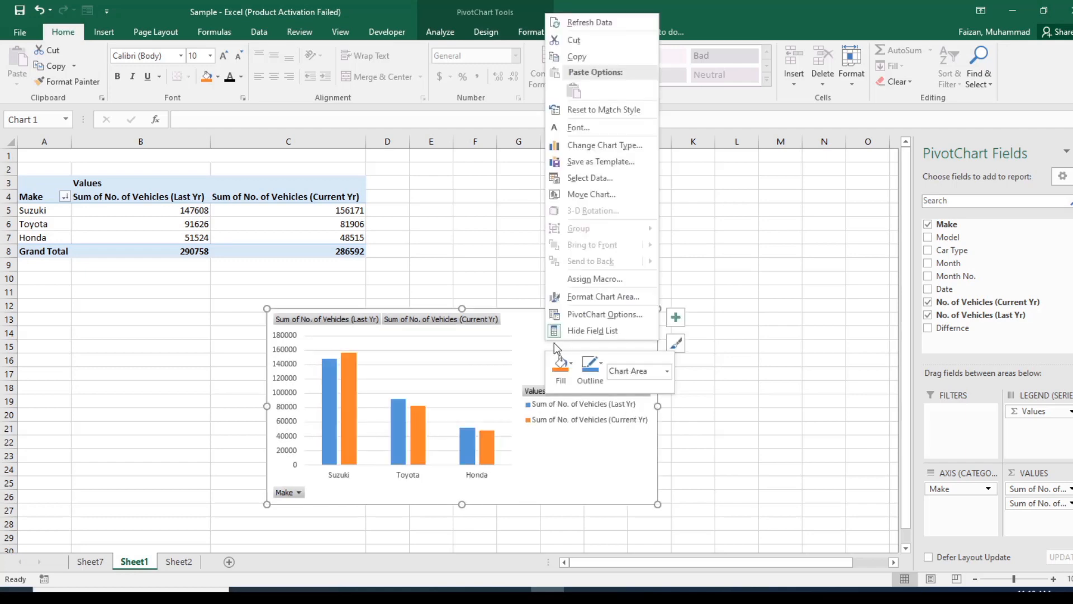
left_click(571, 61)
left_click(179, 561)
left_click(92, 561)
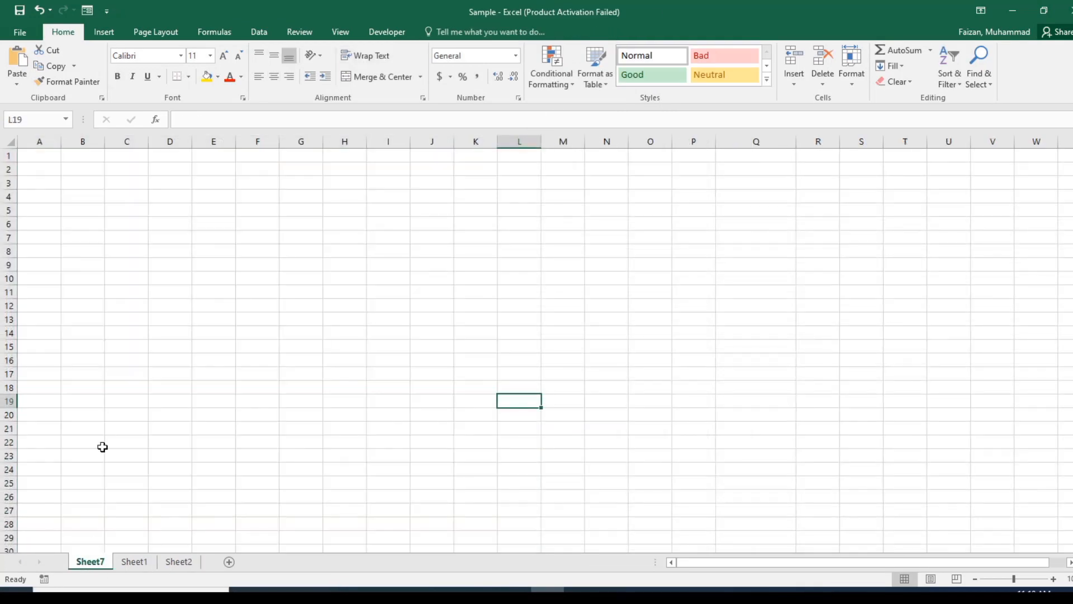
right_click(91, 194)
left_click(123, 257)
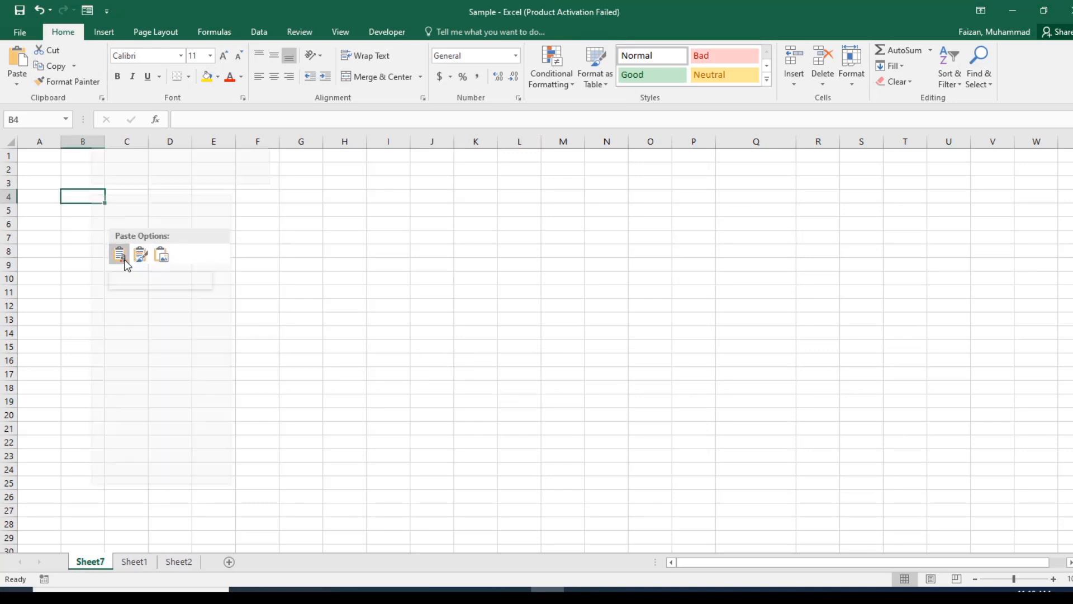
left_click(135, 261)
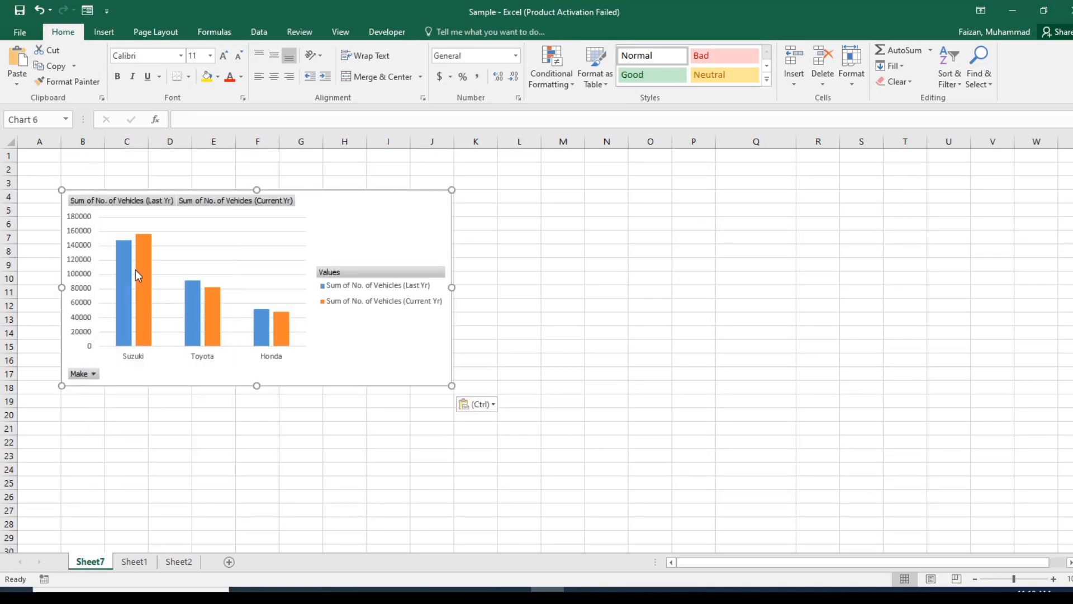
left_click_drag(452, 386, 449, 425)
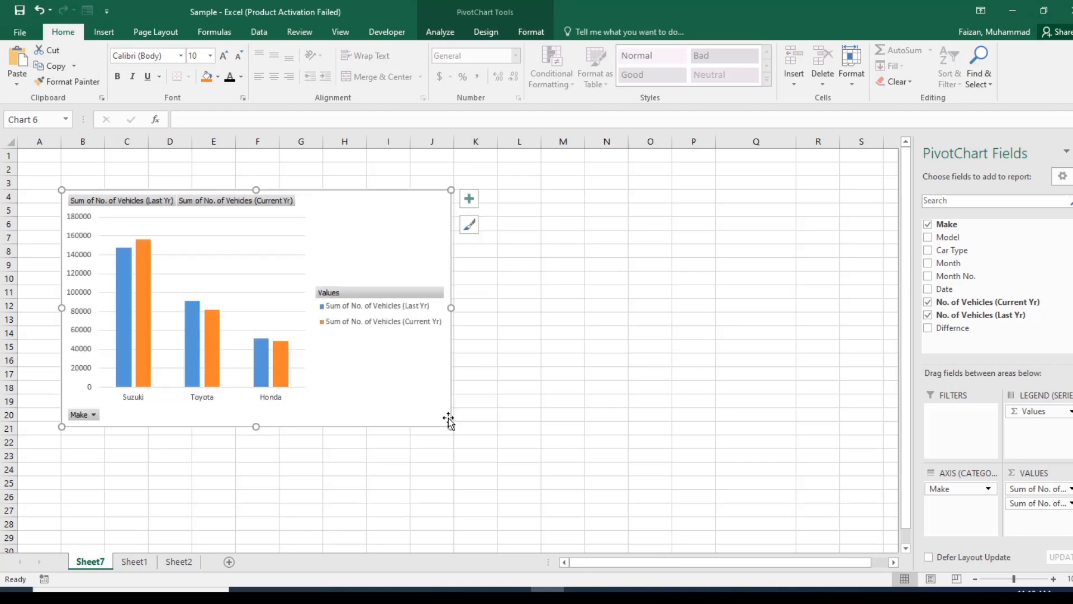
Step: Hide all field buttons on the Sheet7 chart and delete its legend
right_click(358, 292)
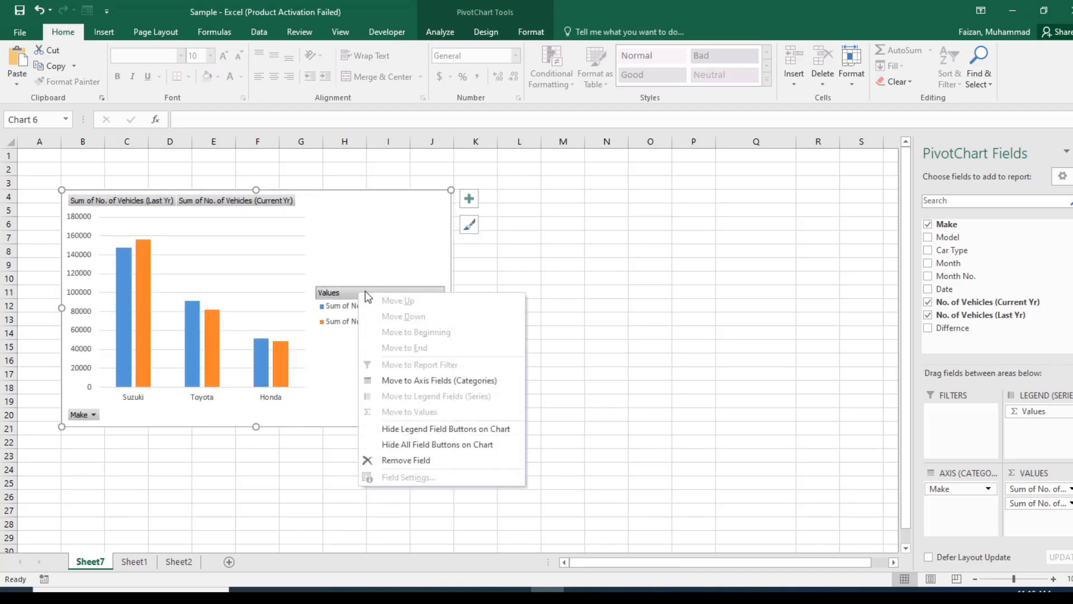
left_click(435, 446)
left_click(405, 318)
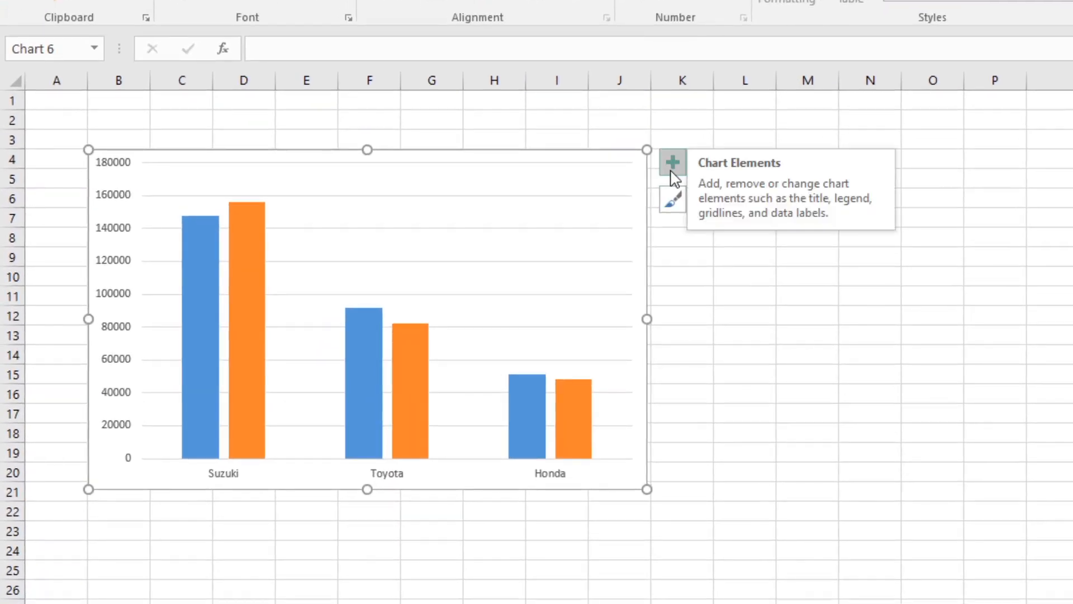
Step: Add a chart title and data labels to the Sheet7 chart
left_click(672, 168)
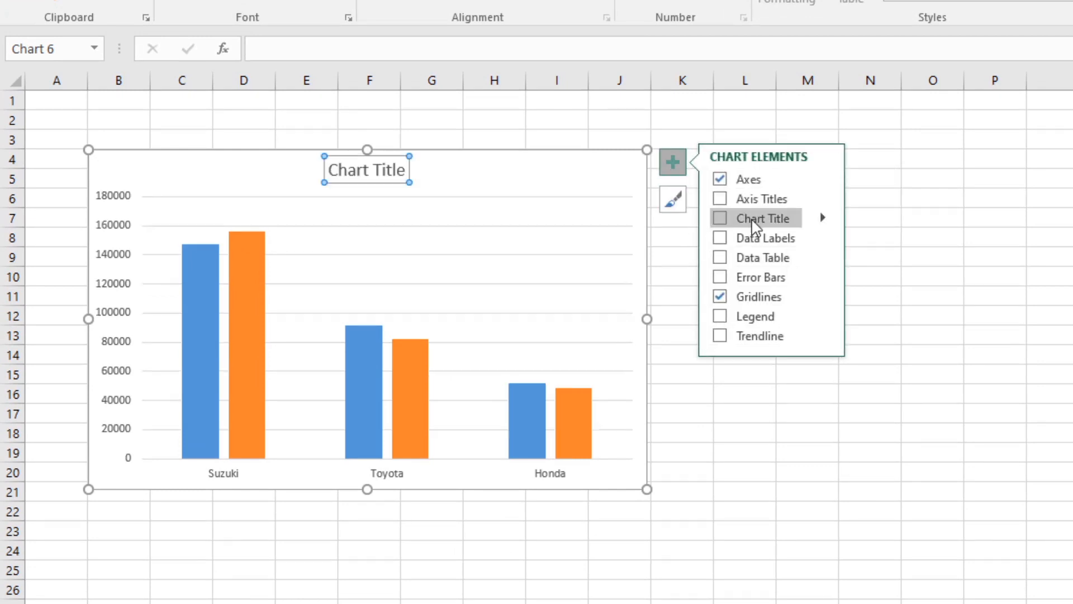
left_click(720, 223)
left_click(720, 239)
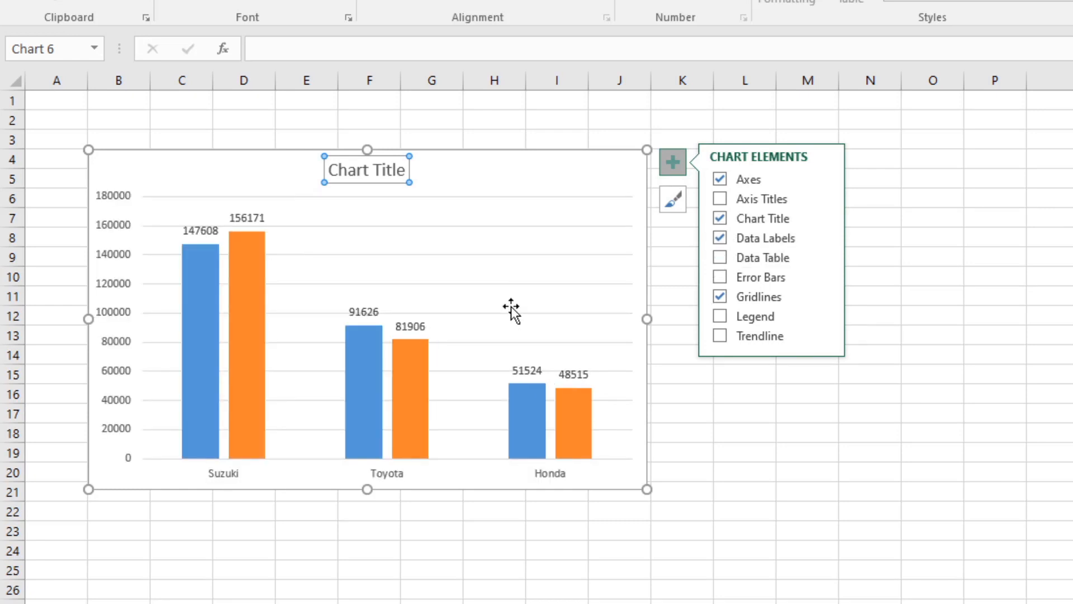
Step: Remove the gridlines from the Sheet7 chart
left_click(193, 232)
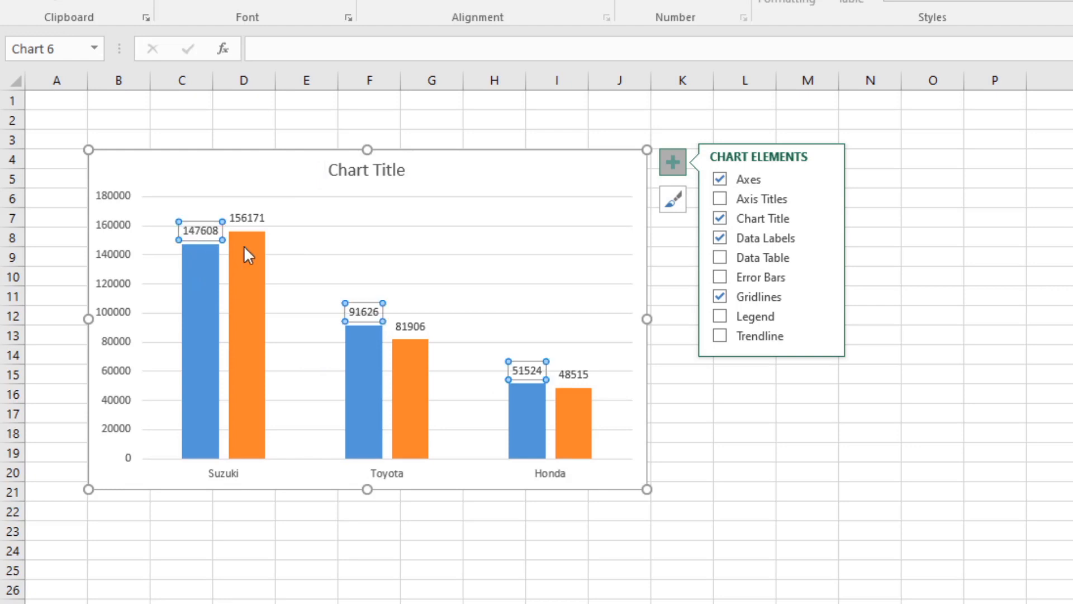
left_click(469, 274)
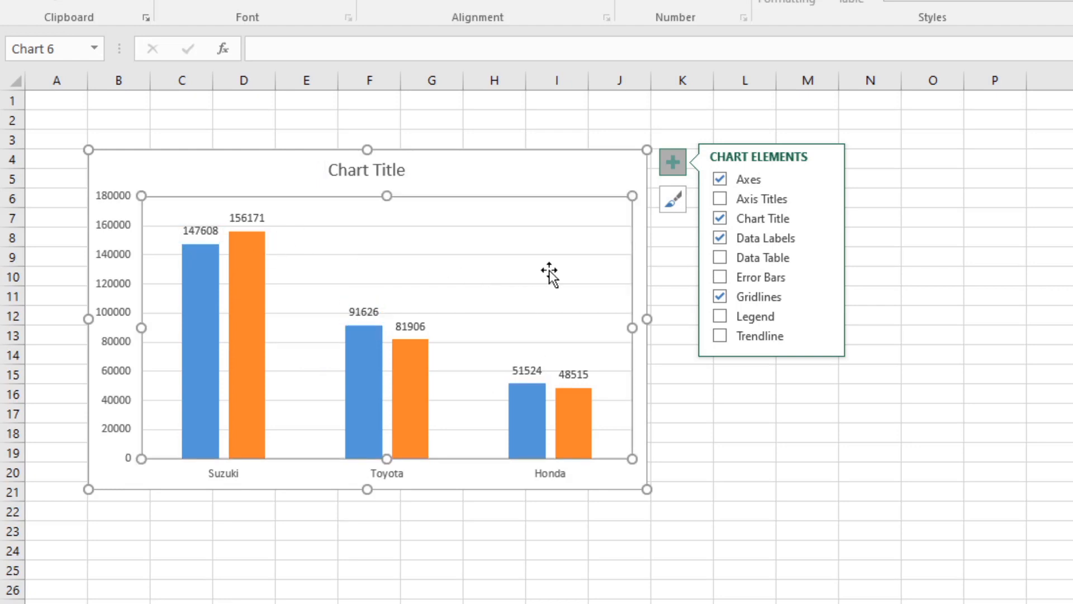
left_click(608, 256)
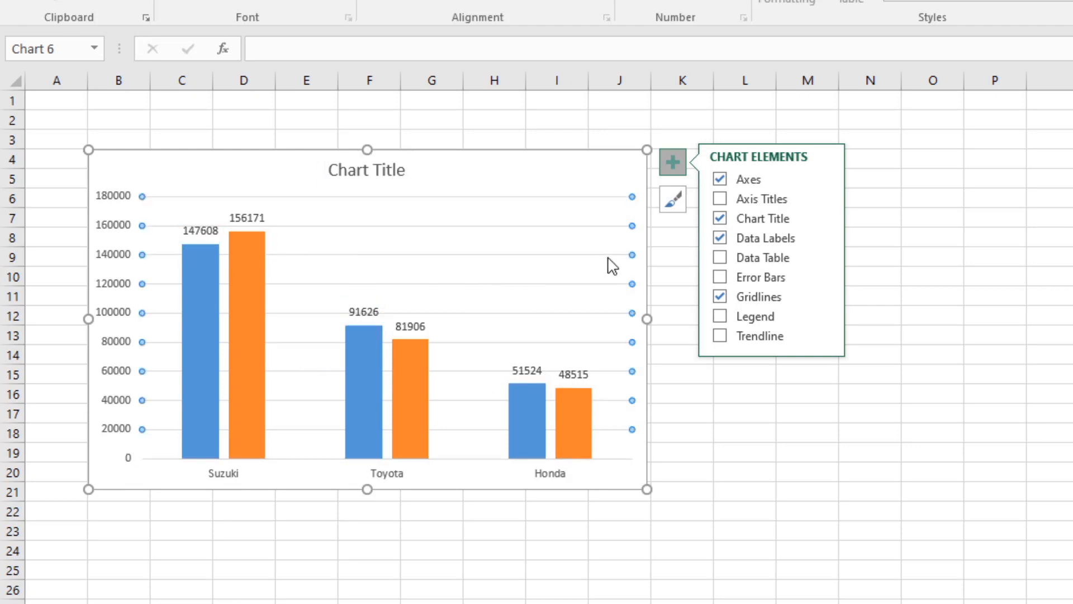
left_click(720, 297)
left_click(480, 294)
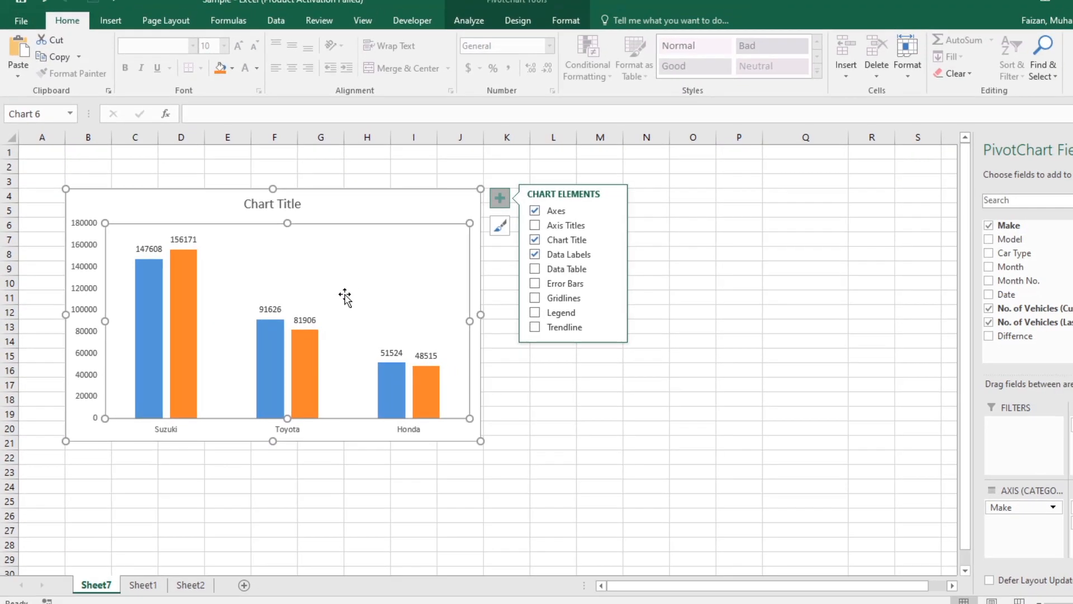
Step: Format columns B and C of the Sheet1 PivotTable with thousands separators and no decimals, and return to Sheet7
left_click(142, 585)
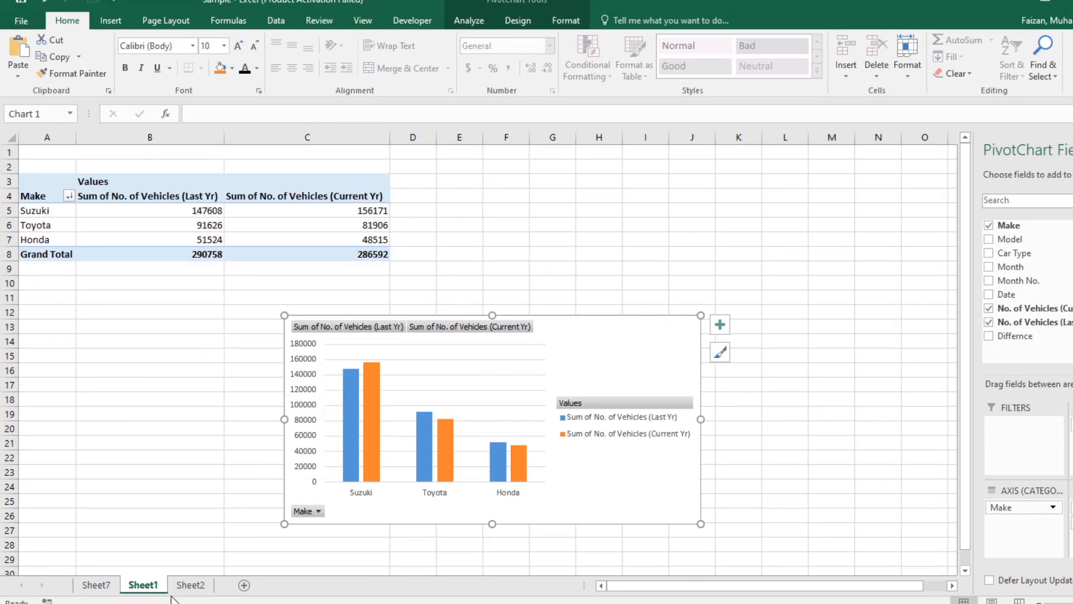
left_click(194, 585)
left_click(144, 585)
left_click_drag(168, 136, 297, 137)
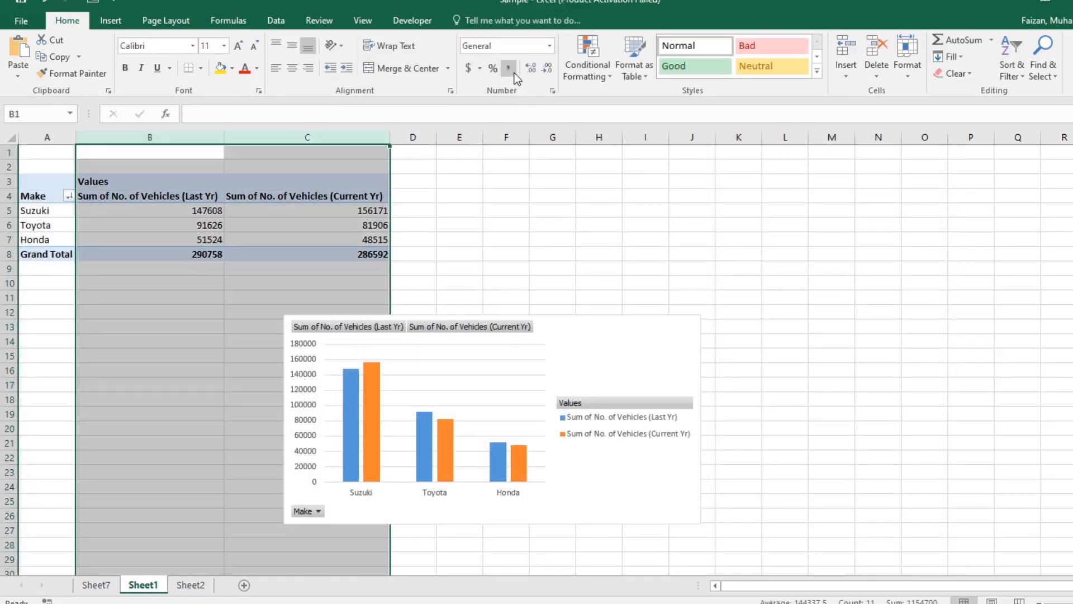
left_click(514, 72)
left_click(547, 70)
left_click(547, 70)
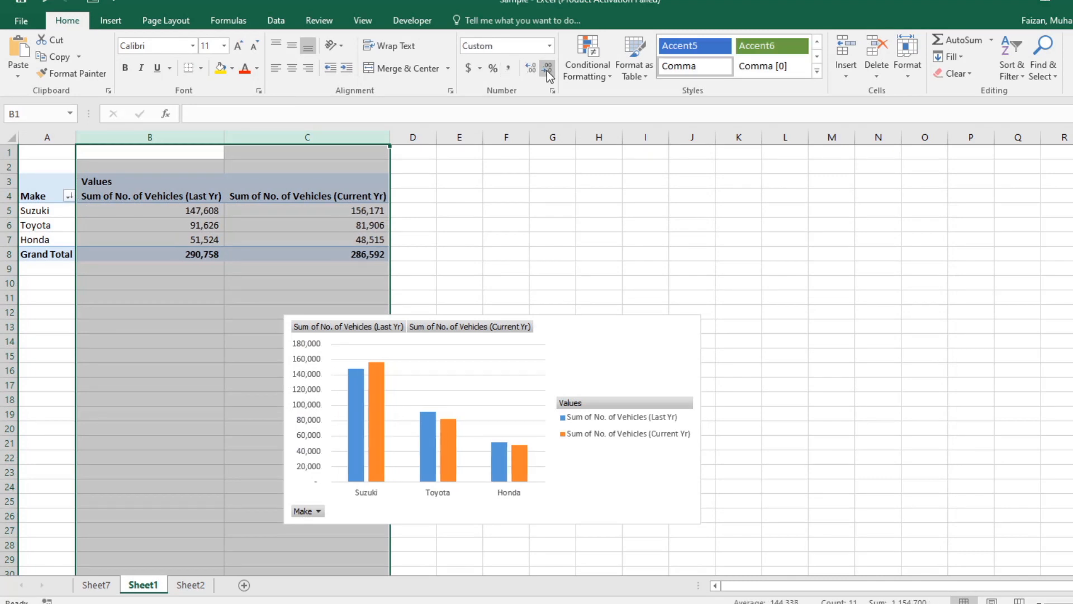
left_click(96, 585)
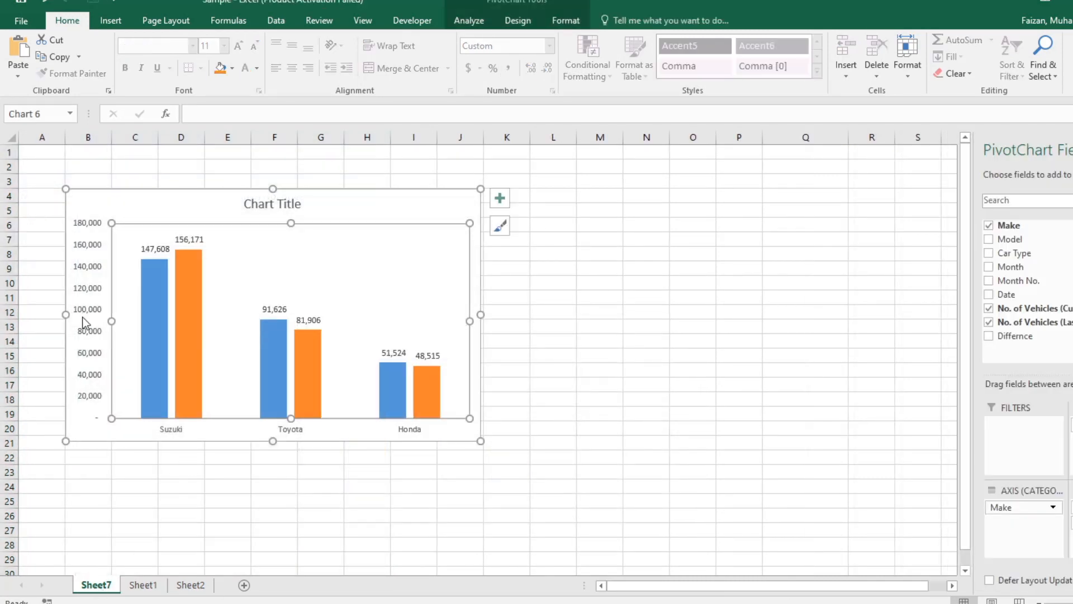
left_click(488, 362)
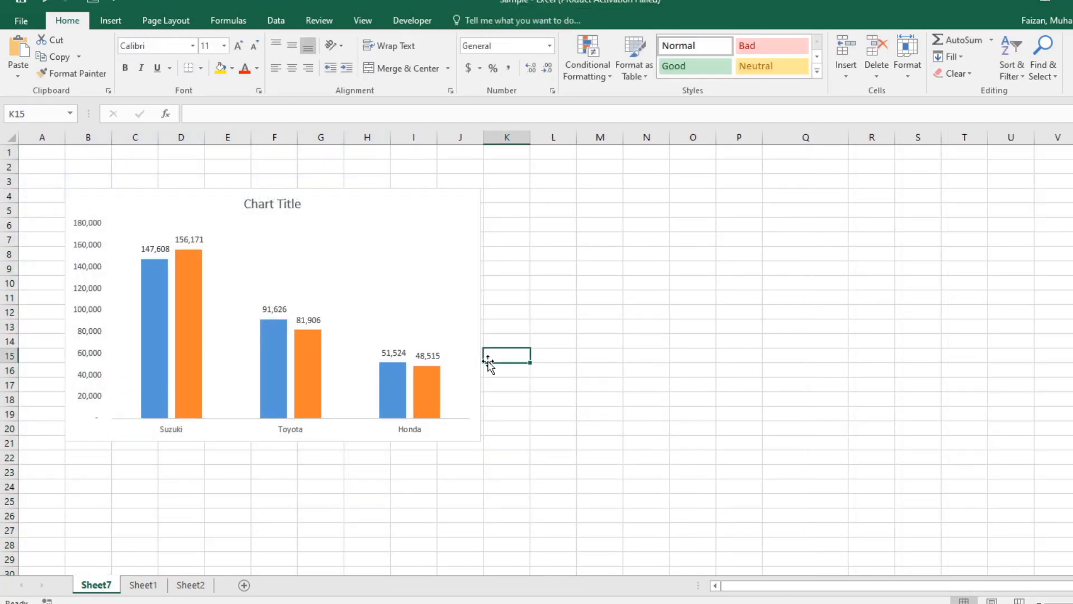
Step: Enlarge the Sheet7 chart slightly so its lower corner lines up with the end of column J and row 21
left_click(473, 441)
left_click_drag(480, 441, 483, 447)
double_click(407, 256)
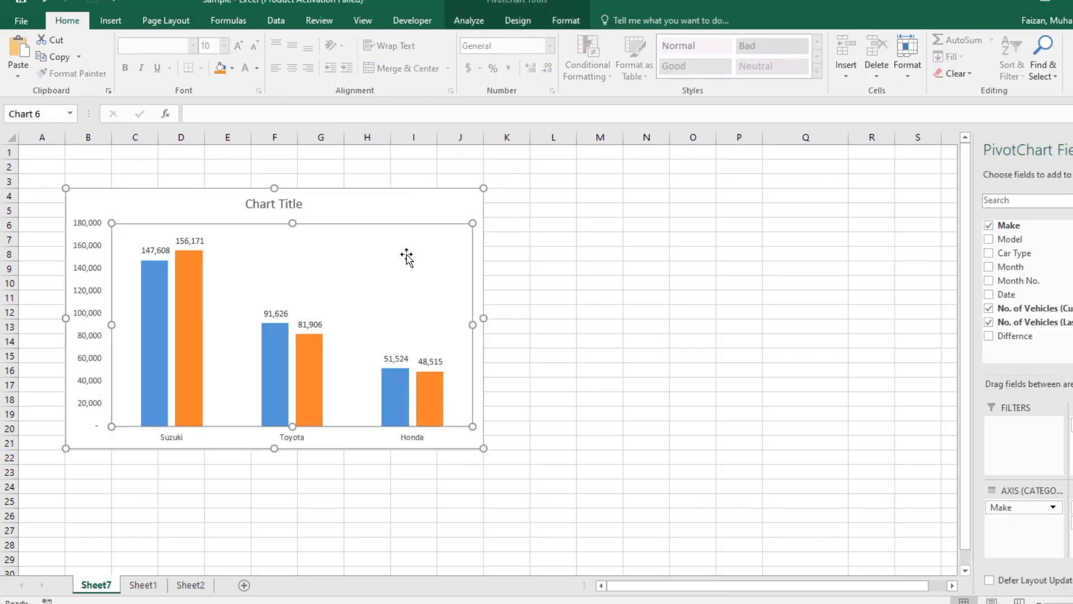
Step: Change the chart title to "Vehicles Comparision (Make Wise)"
left_click(292, 204)
triple_click(292, 205)
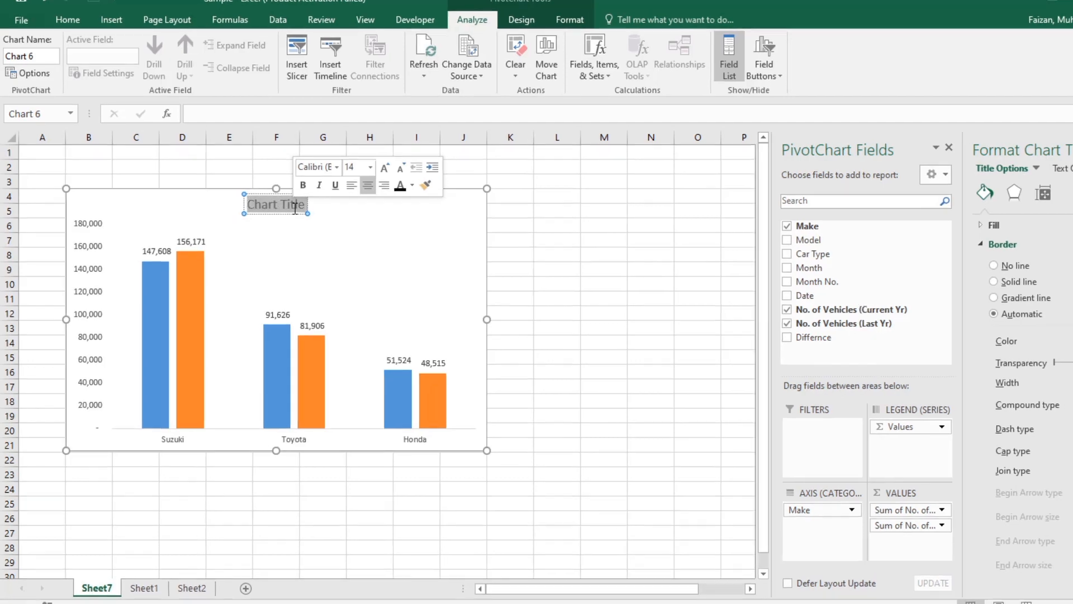
type("Vehicle")
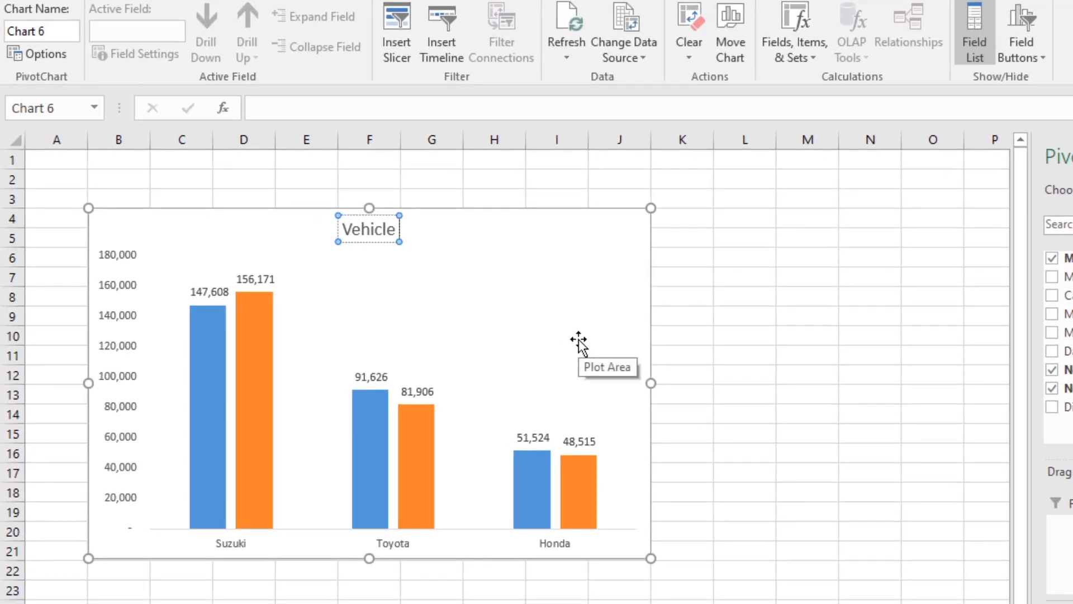
type("s C")
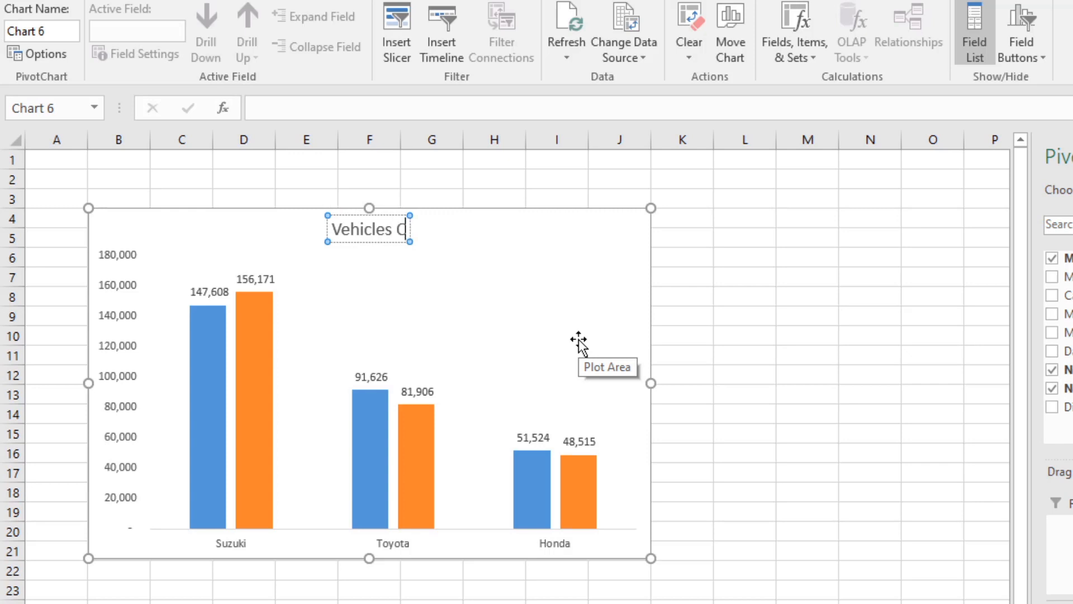
type("omparisio")
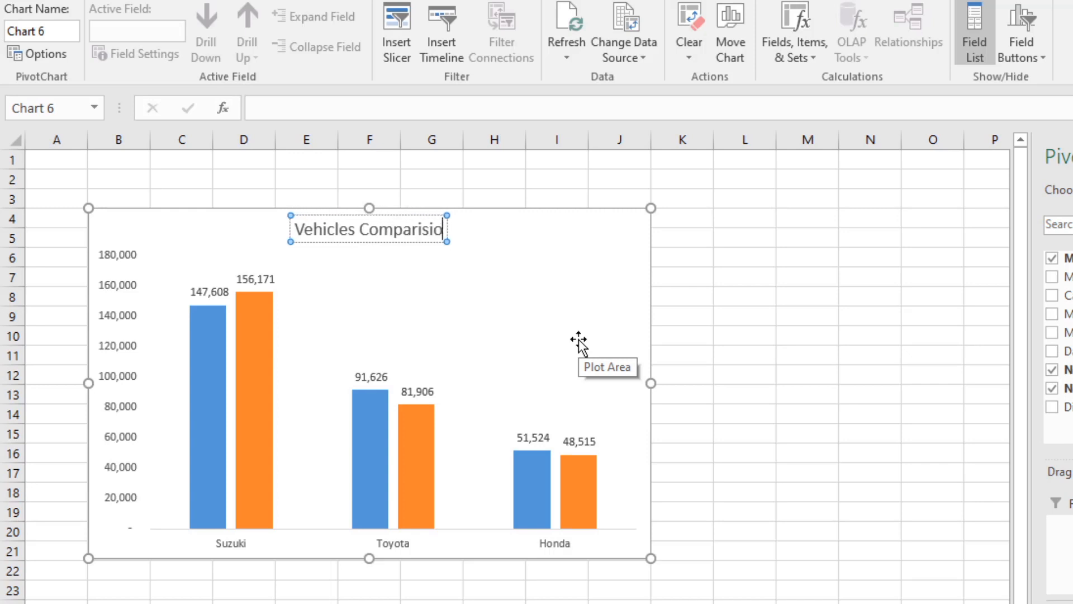
type("n (Ma")
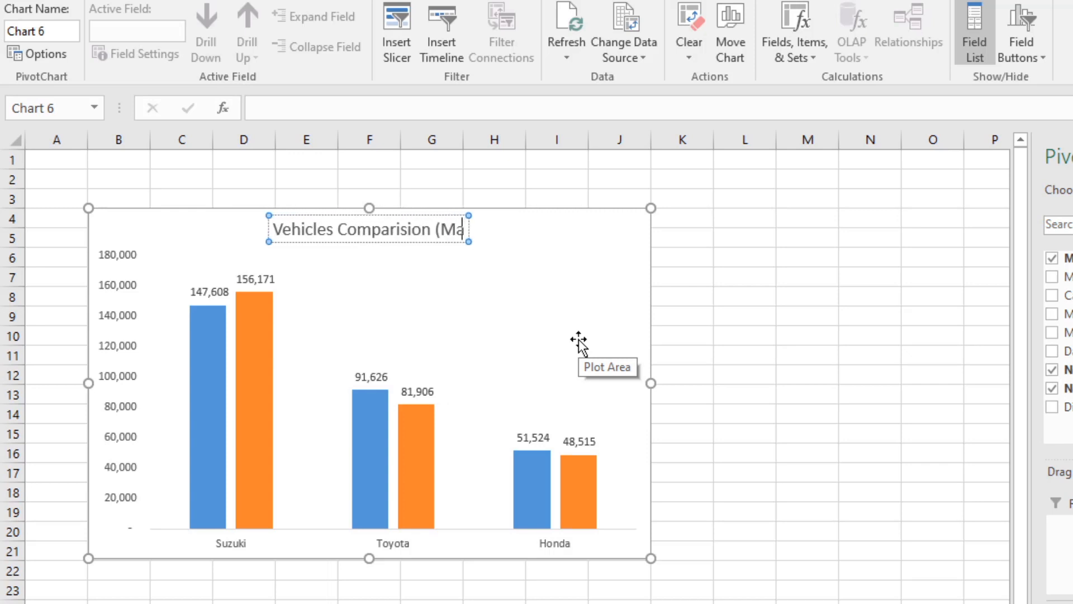
type("ke Wise")
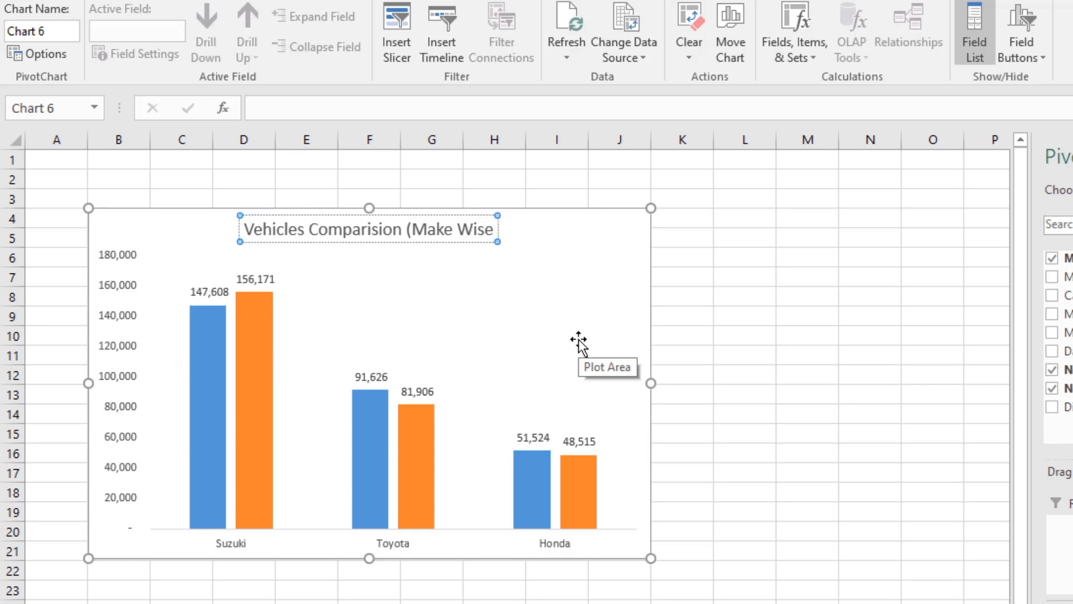
type(")")
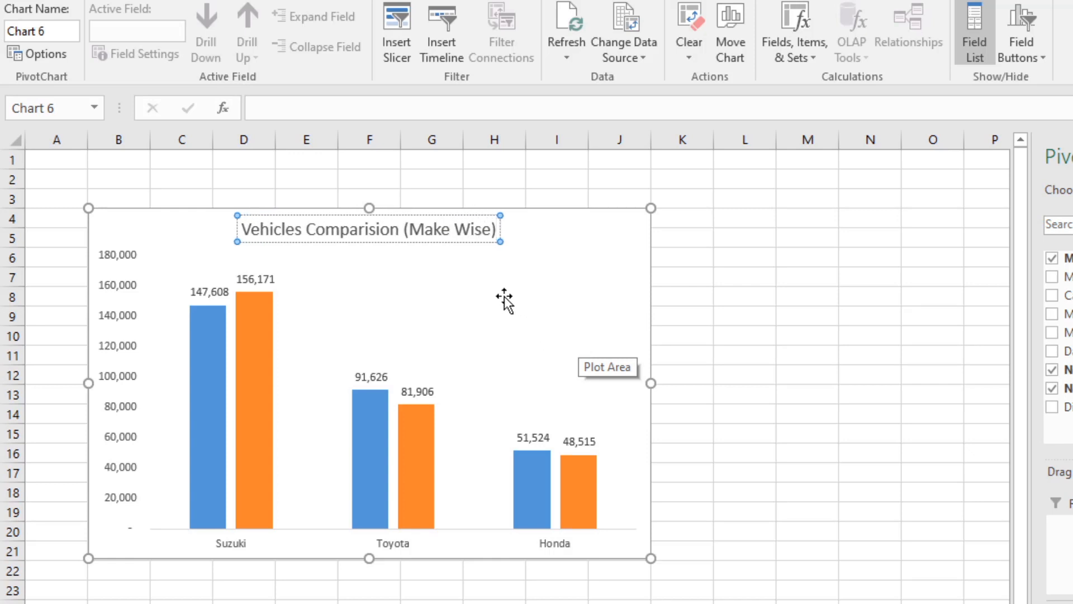
Step: Color the whole chart title with the darkest green theme color and make it bold
triple_click(454, 232)
left_click(455, 232)
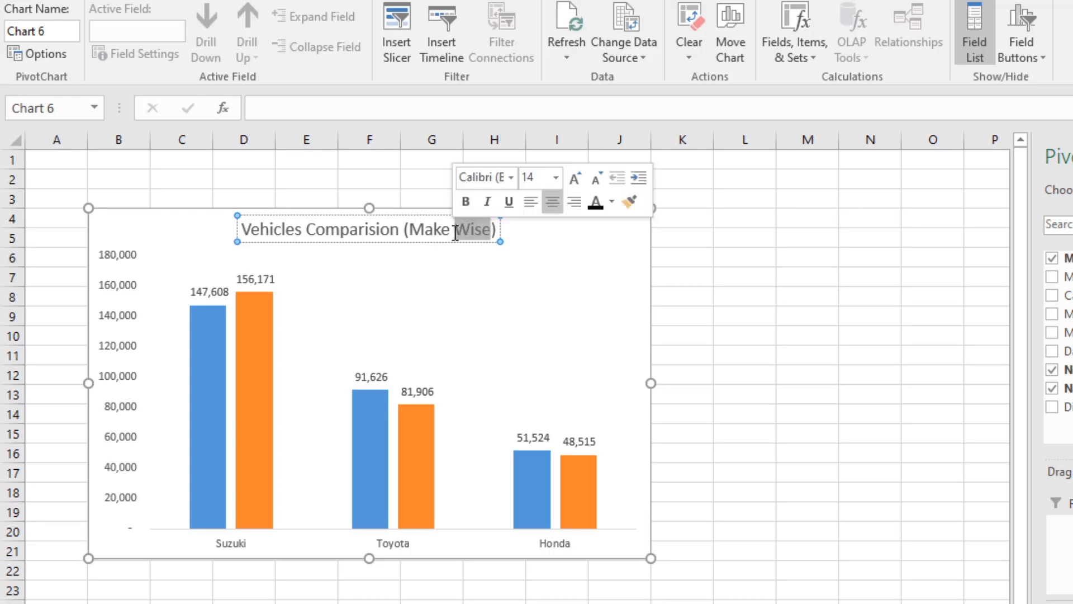
triple_click(455, 233)
left_click(612, 202)
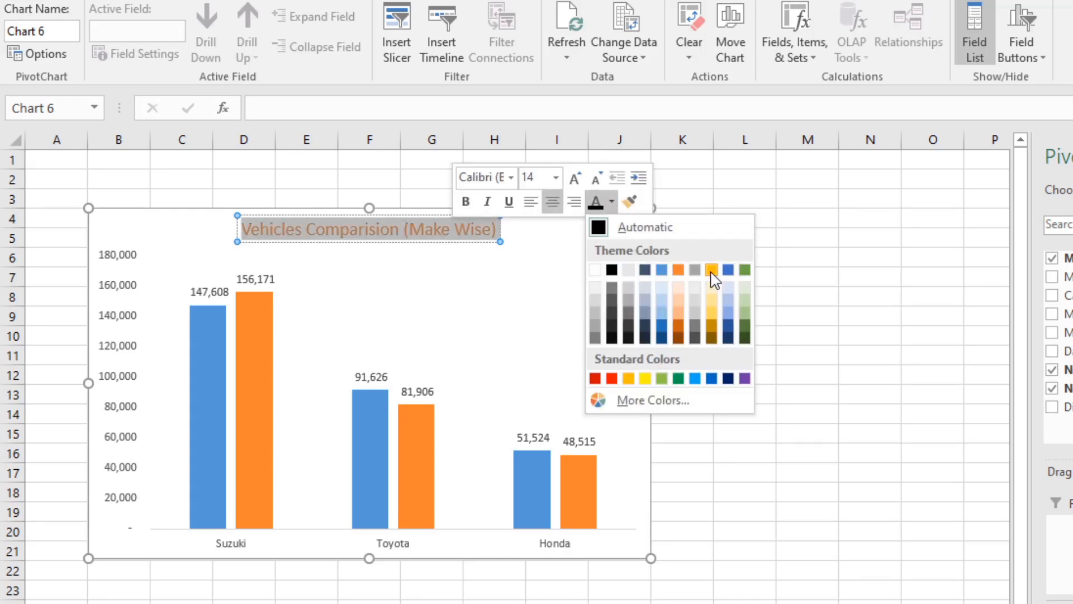
left_click(745, 338)
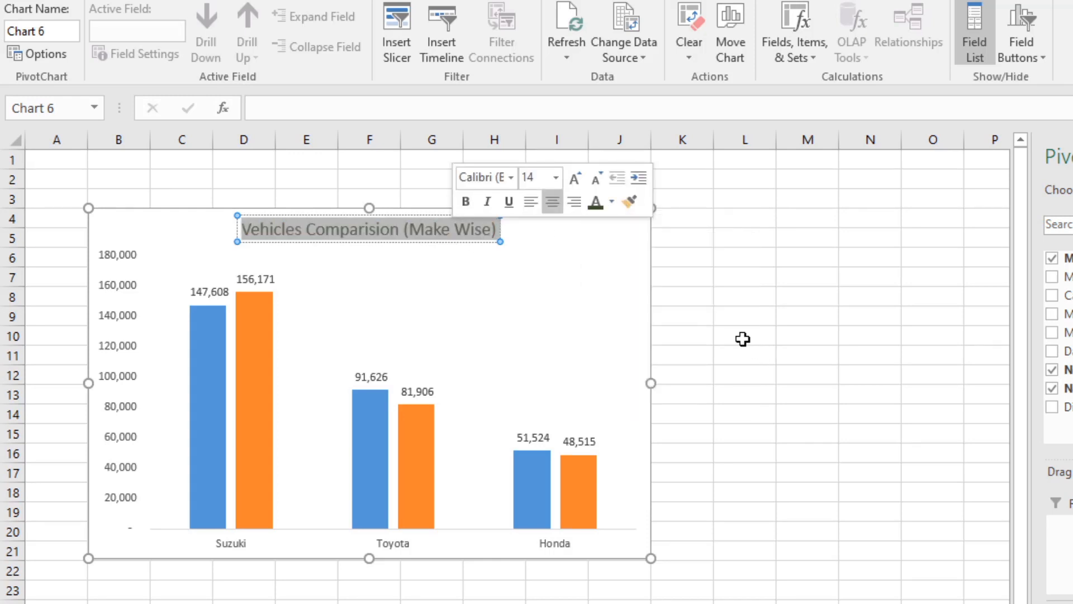
left_click(467, 201)
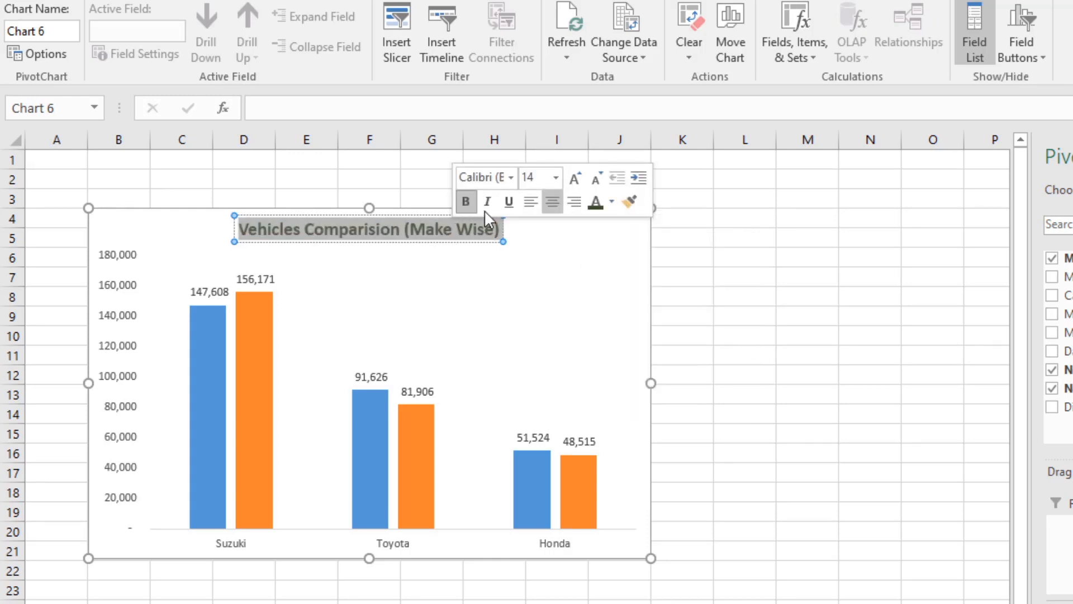
Step: Increase the chart title's font size to 20
left_click(102, 1)
left_click(329, 23)
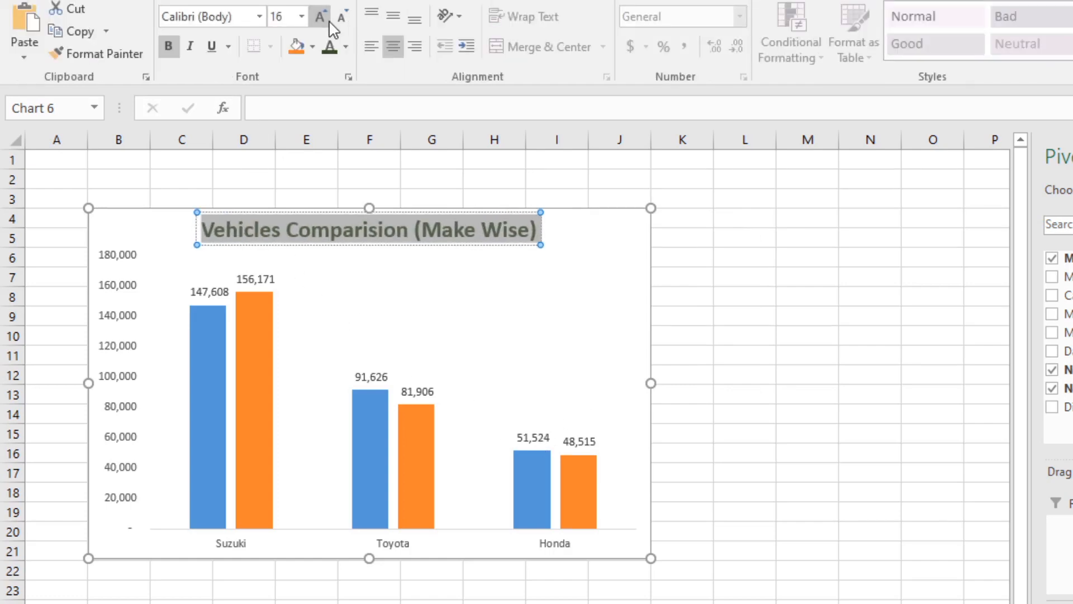
left_click(329, 23)
left_click(329, 23)
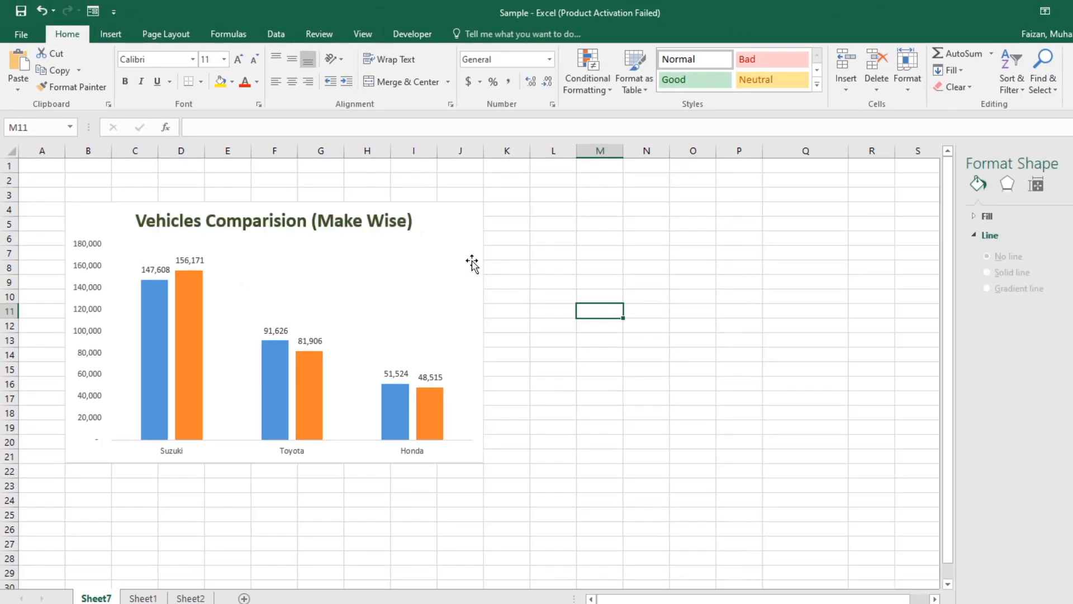
left_click(403, 233)
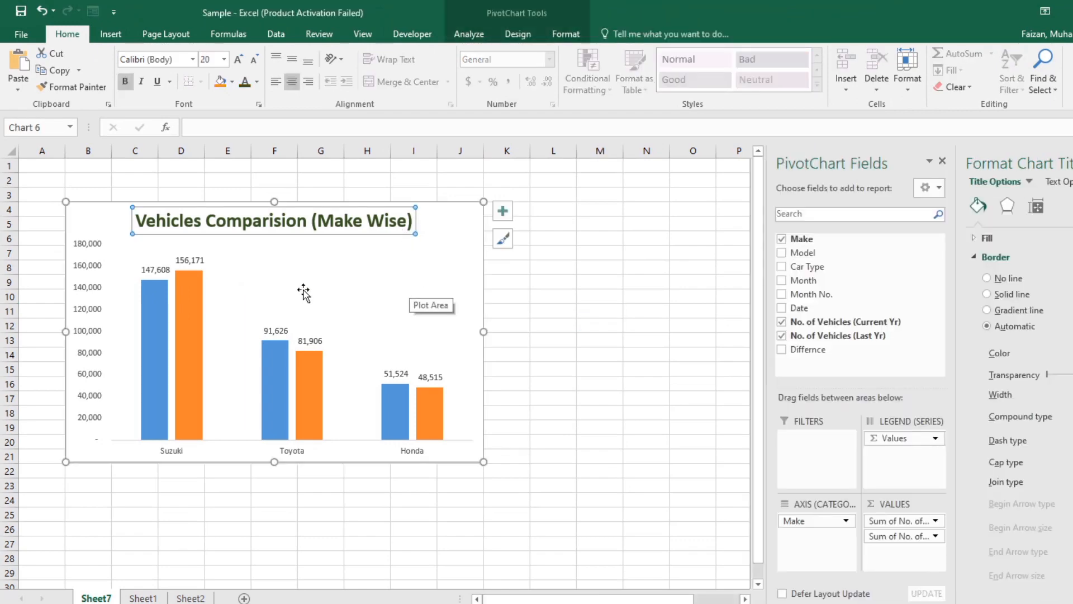
Step: Browse the available chart styles and preview the dark style on the Sheet7 chart without applying it
left_click(100, 268)
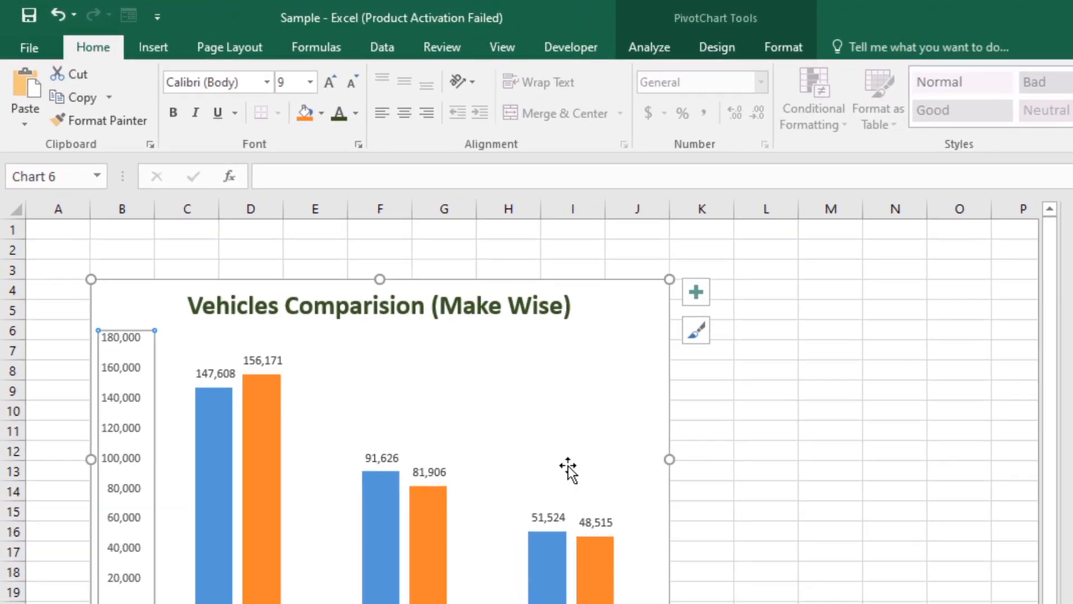
left_click(490, 390)
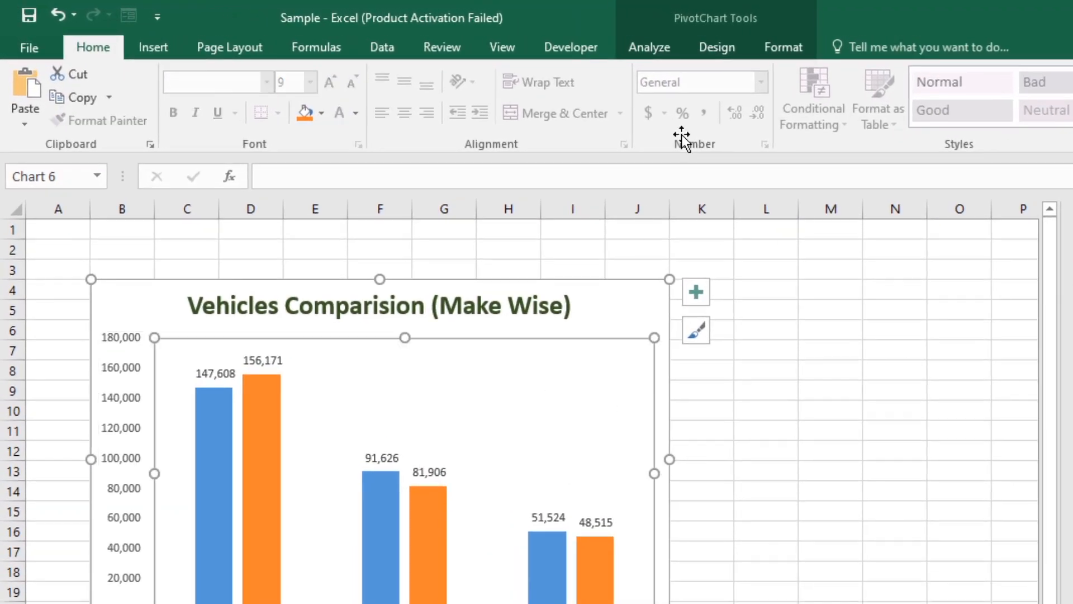
left_click(716, 52)
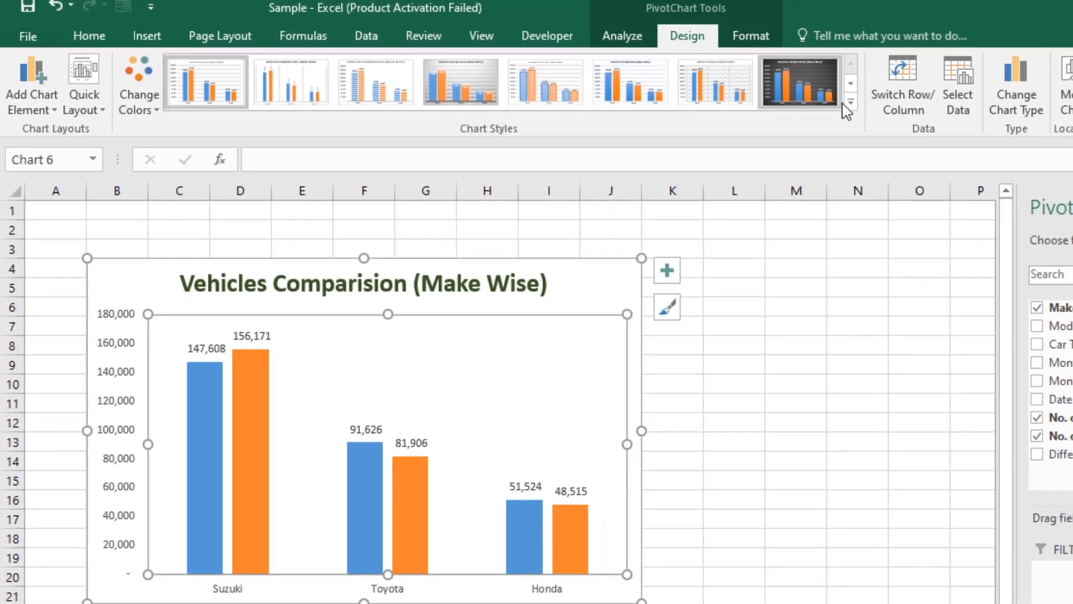
left_click(849, 102)
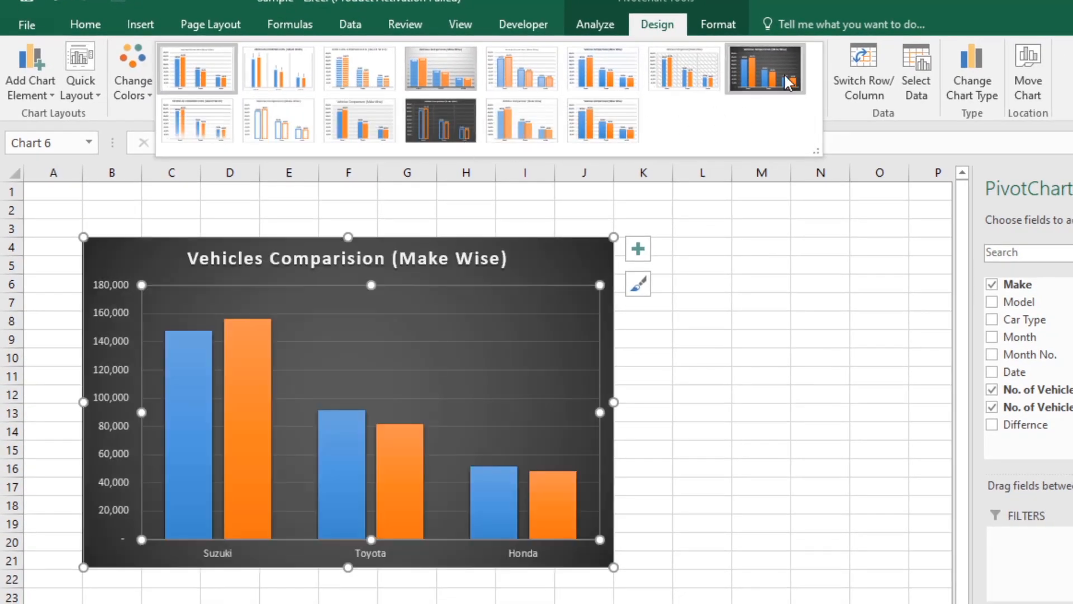
left_click(874, 394)
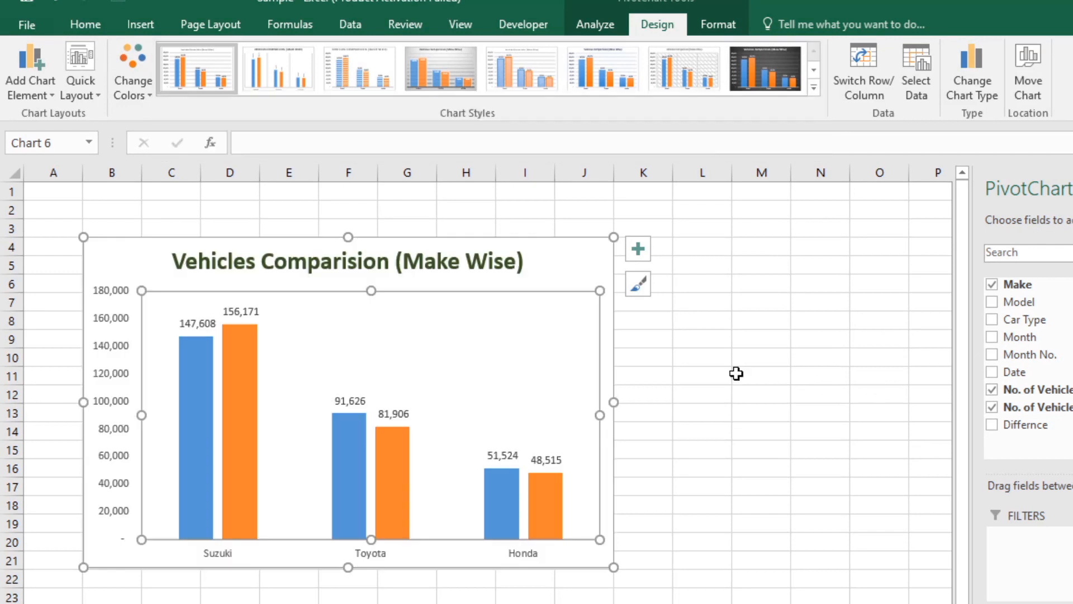
left_click(599, 247)
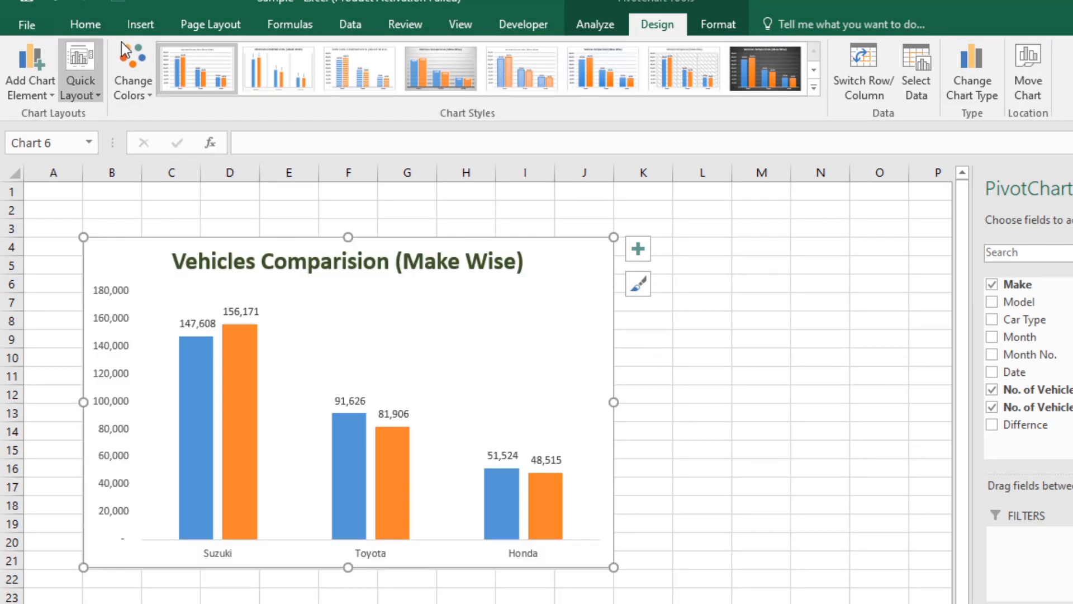
Step: Change the Sheet7 chart's type to 3-D Clustered Column
right_click(477, 316)
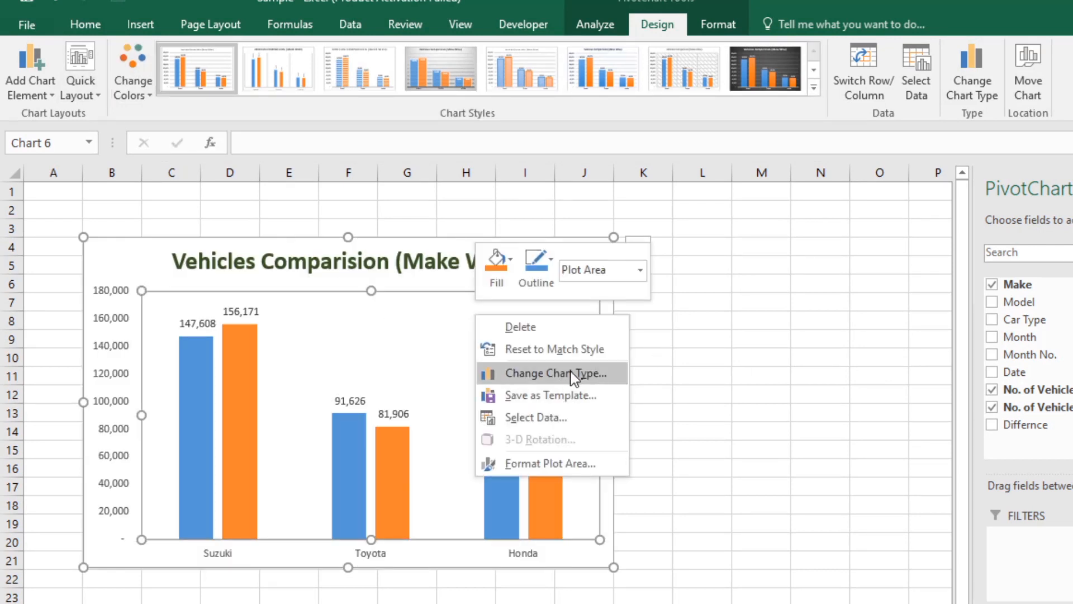
left_click(574, 377)
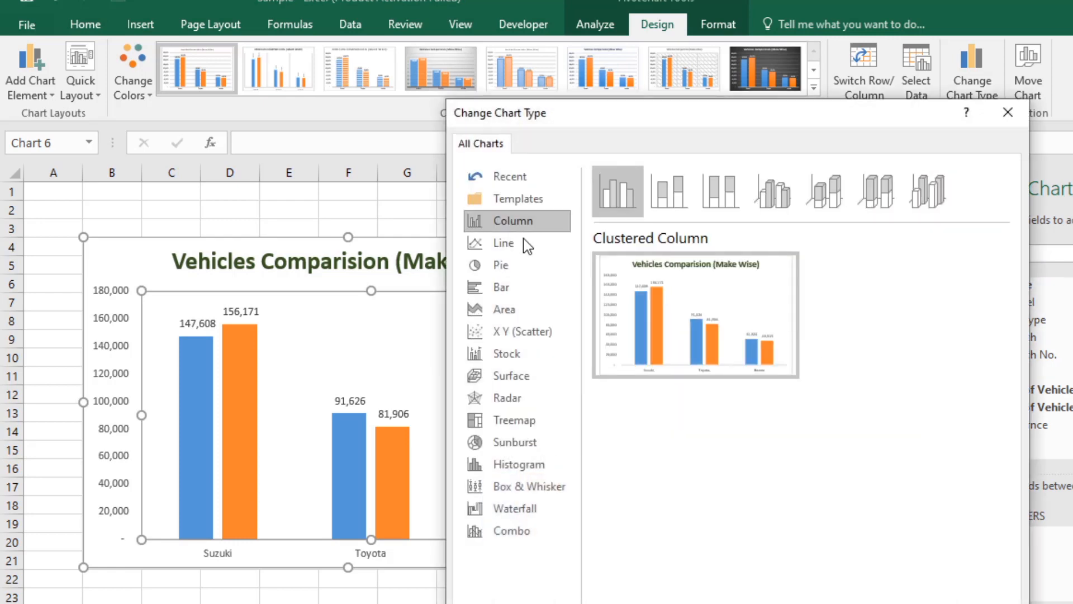
left_click(771, 204)
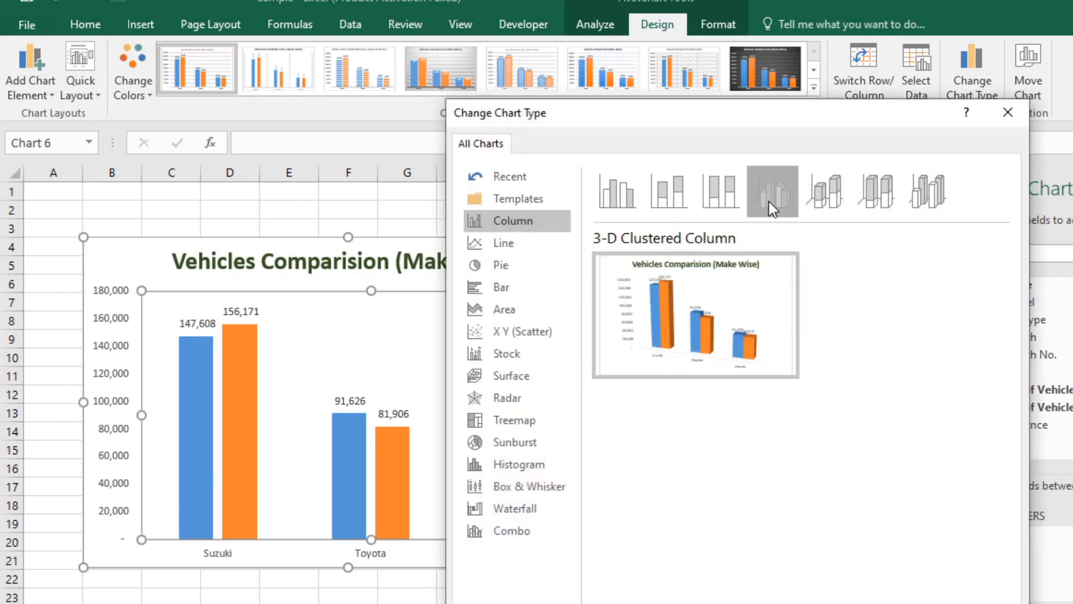
key("Return")
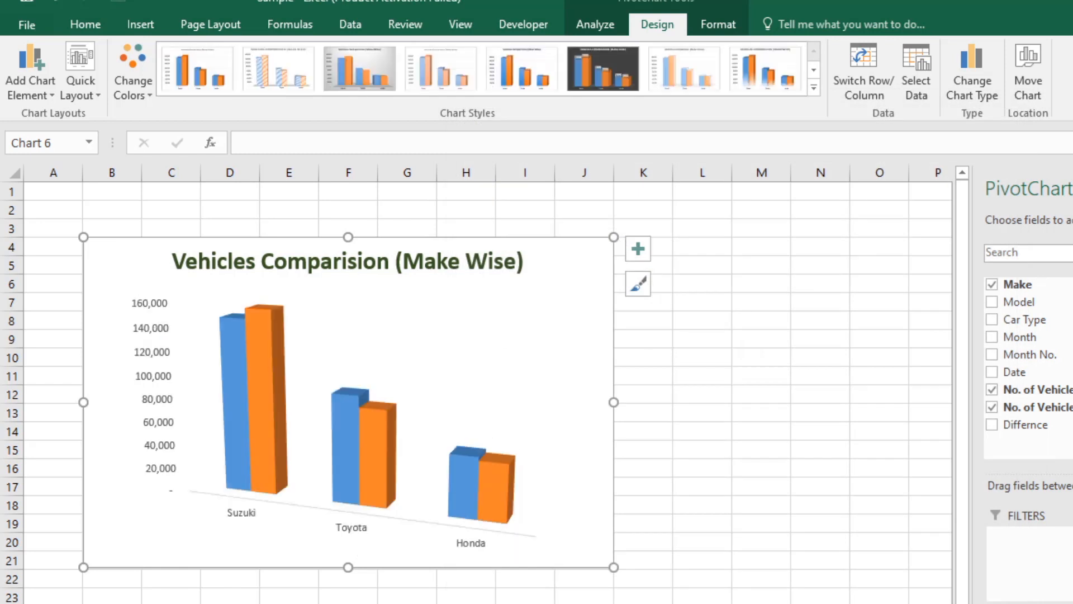
Step: Add data labels to the Vehicles Comparision (Make Wise) chart's columns
left_click(638, 249)
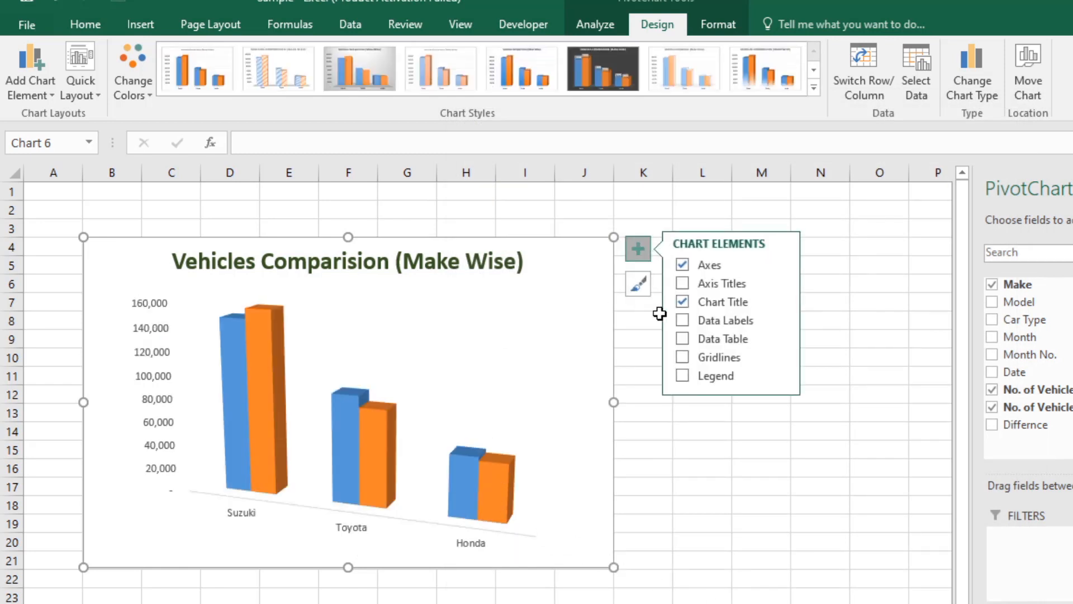
left_click(682, 320)
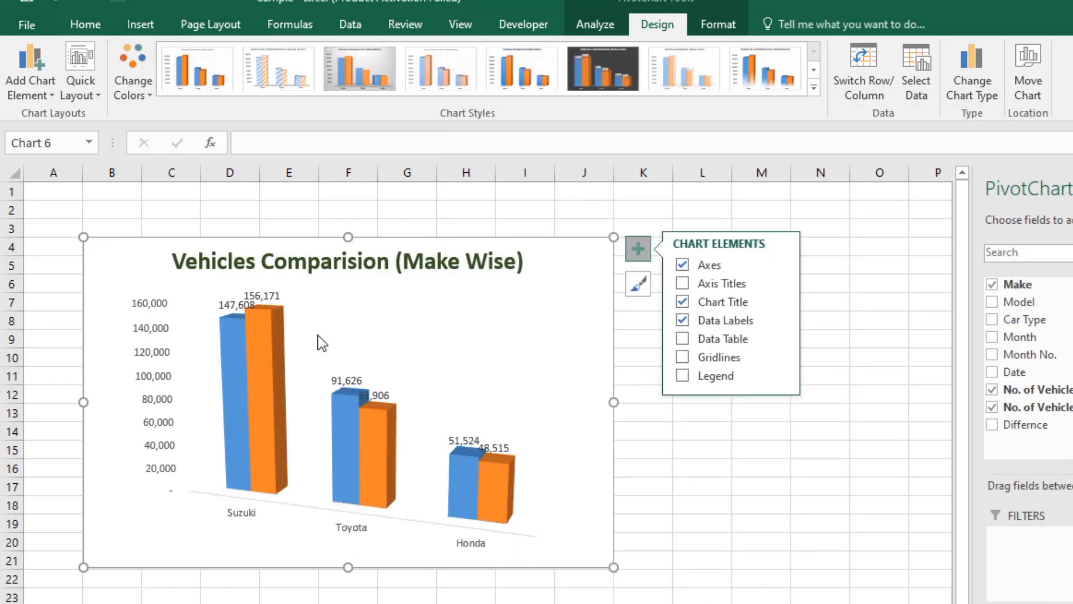
left_click(170, 393)
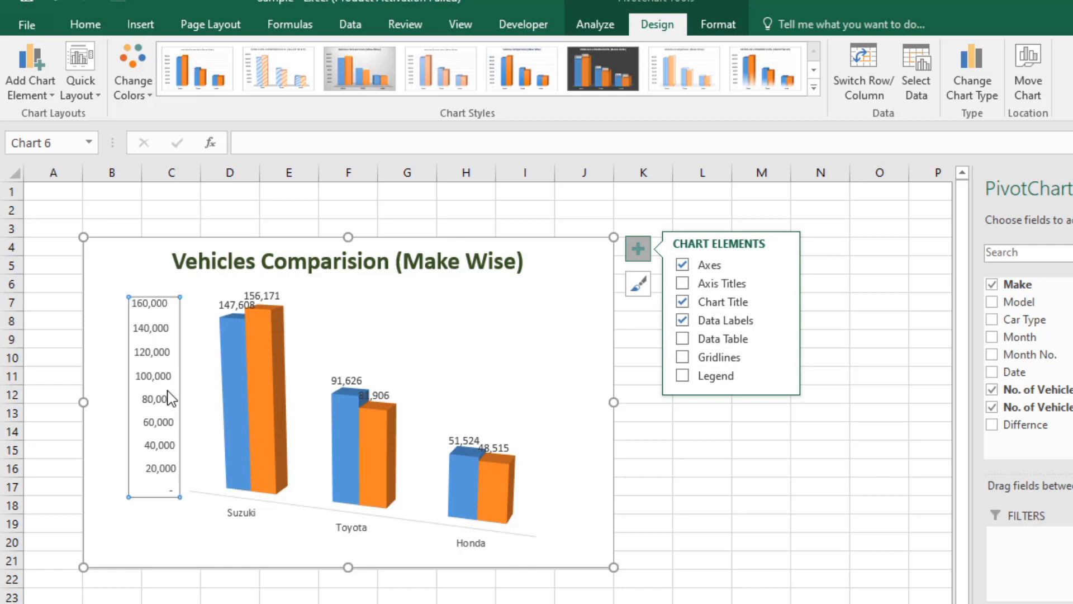
left_click(209, 424)
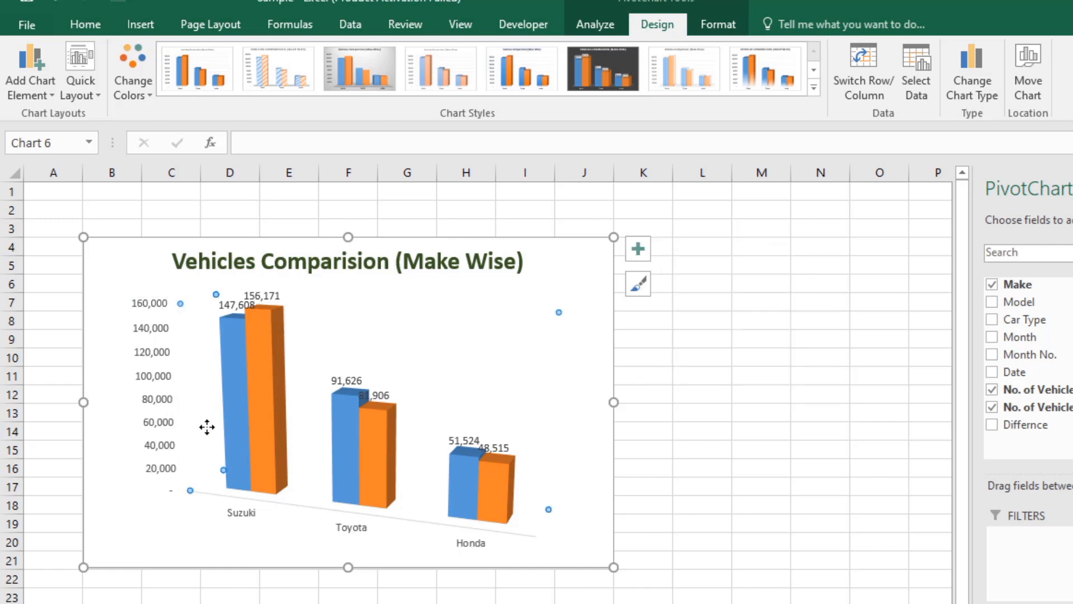
Step: Spread the two Suzuki data labels apart so they no longer overlap above their columns
left_click(260, 292)
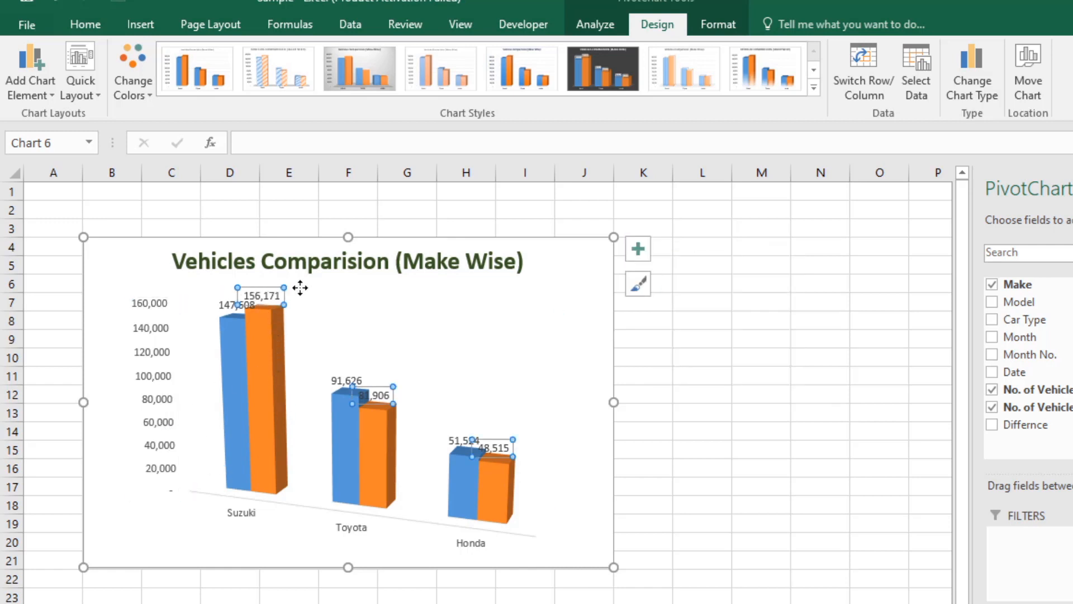
left_click(261, 292)
left_click_drag(260, 292, 283, 290)
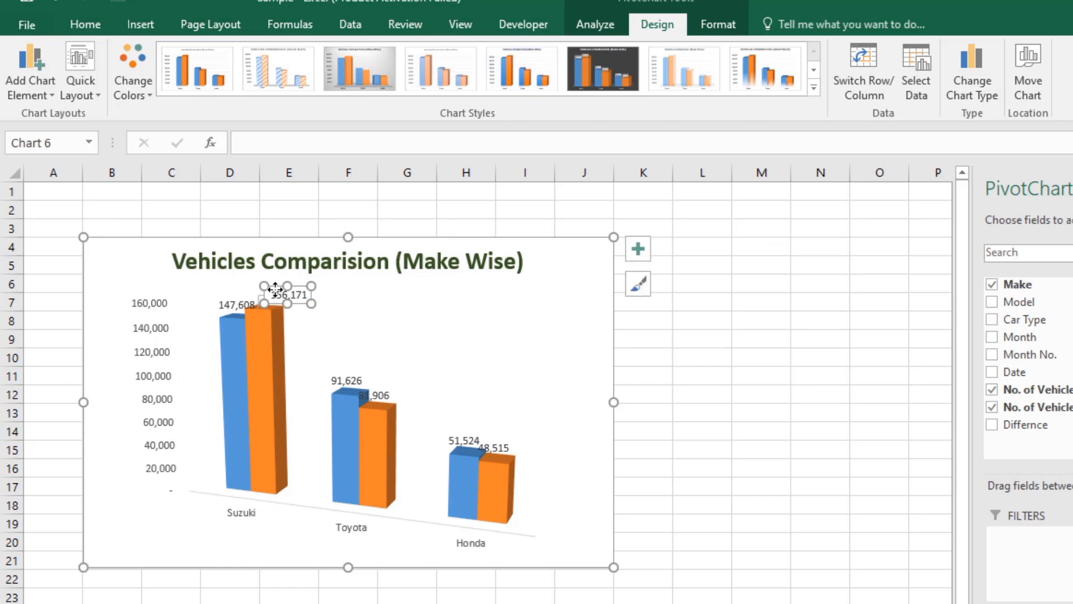
left_click(226, 305)
left_click(226, 304)
left_click_drag(212, 292, 193, 284)
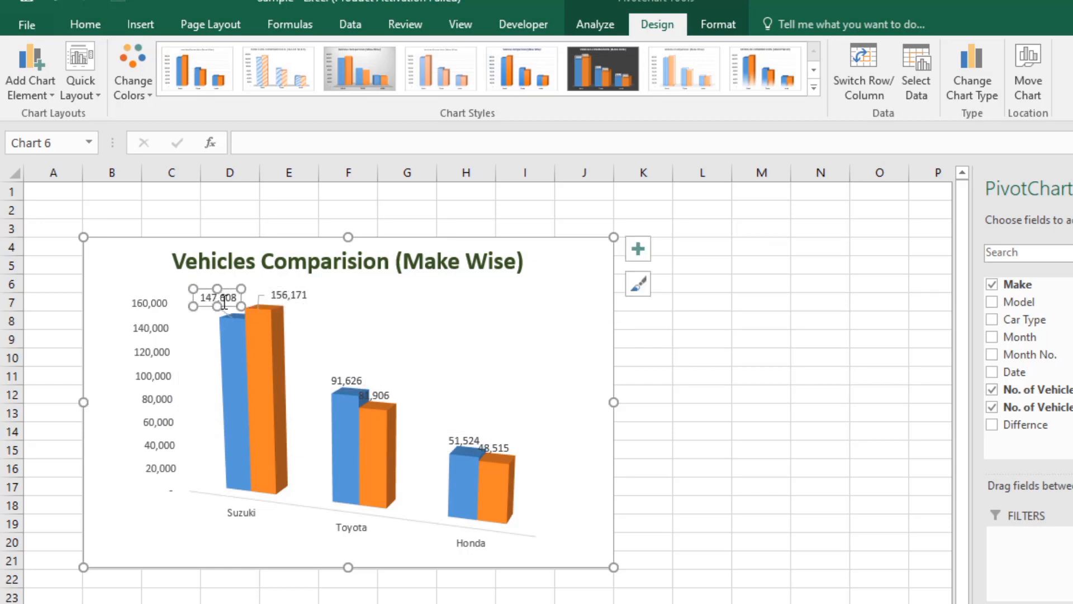
Step: Move the two Toyota data labels up and away from each other above their columns
left_click(376, 385)
left_click(378, 386)
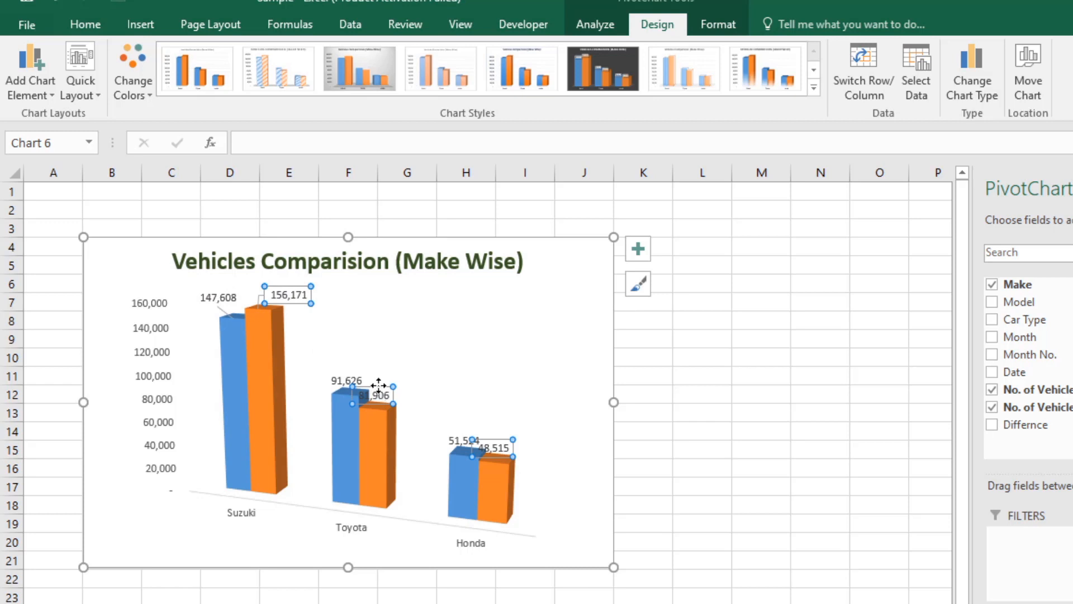
left_click_drag(378, 386, 419, 373)
left_click(348, 380)
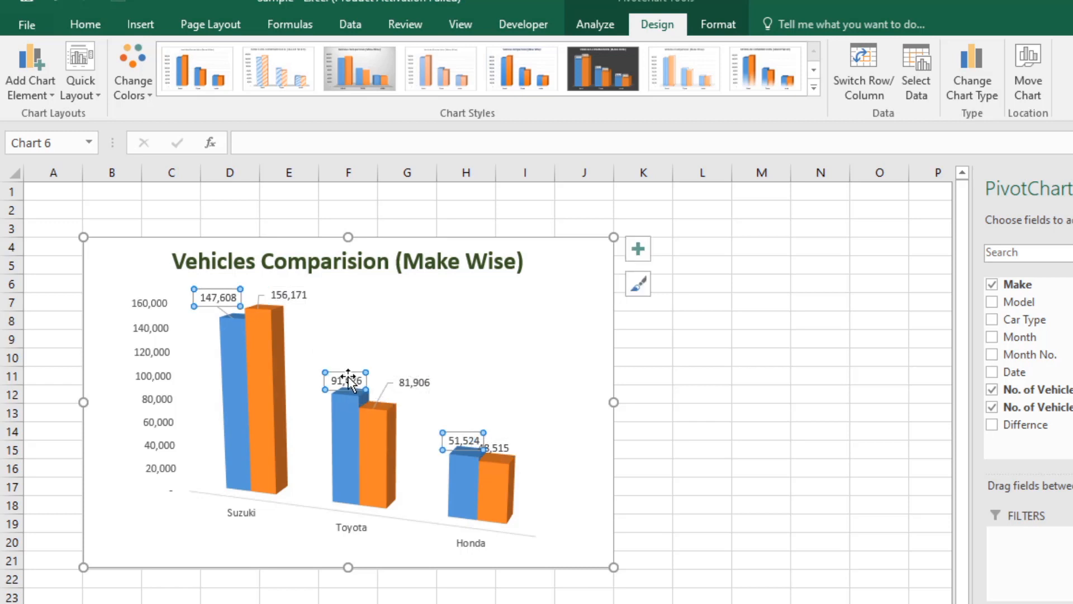
left_click_drag(348, 380, 344, 365)
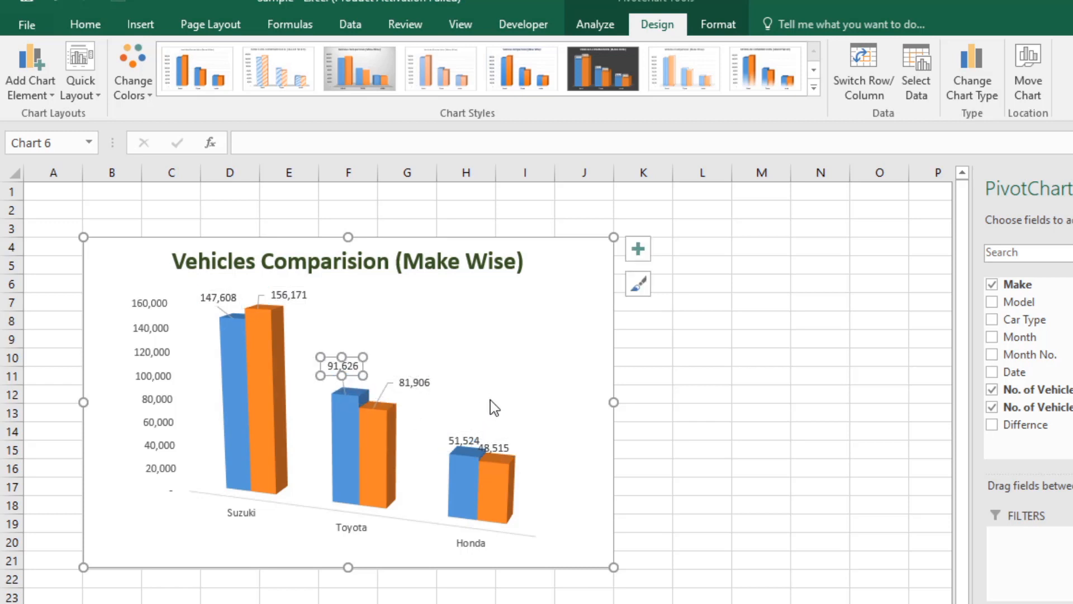
Step: Separate the two Honda data labels by placing them higher above their columns
left_click(490, 400)
left_click(500, 450)
left_click_drag(500, 450, 468, 423)
left_click(476, 441)
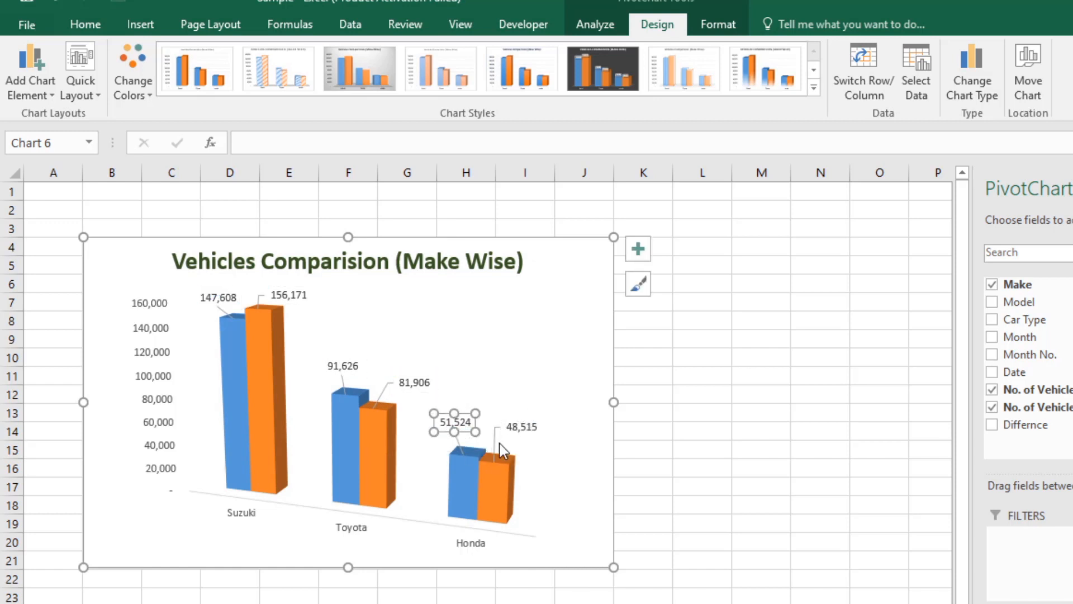
left_click(534, 454)
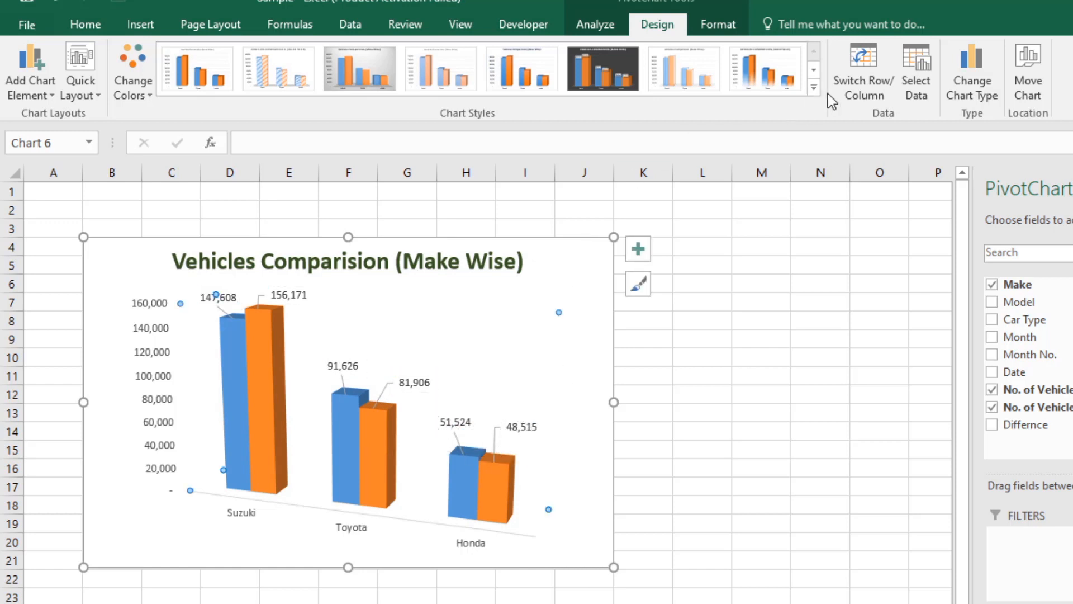
Step: Try the sixth chart style with the flat dark background, and replace it with the gray Style 3
left_click(813, 88)
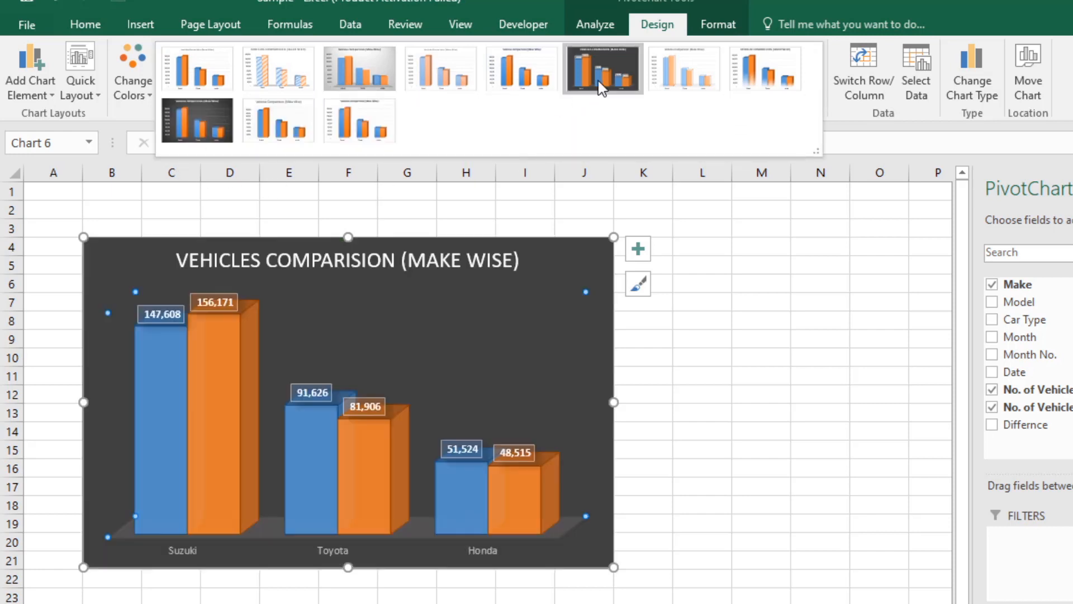
left_click(600, 87)
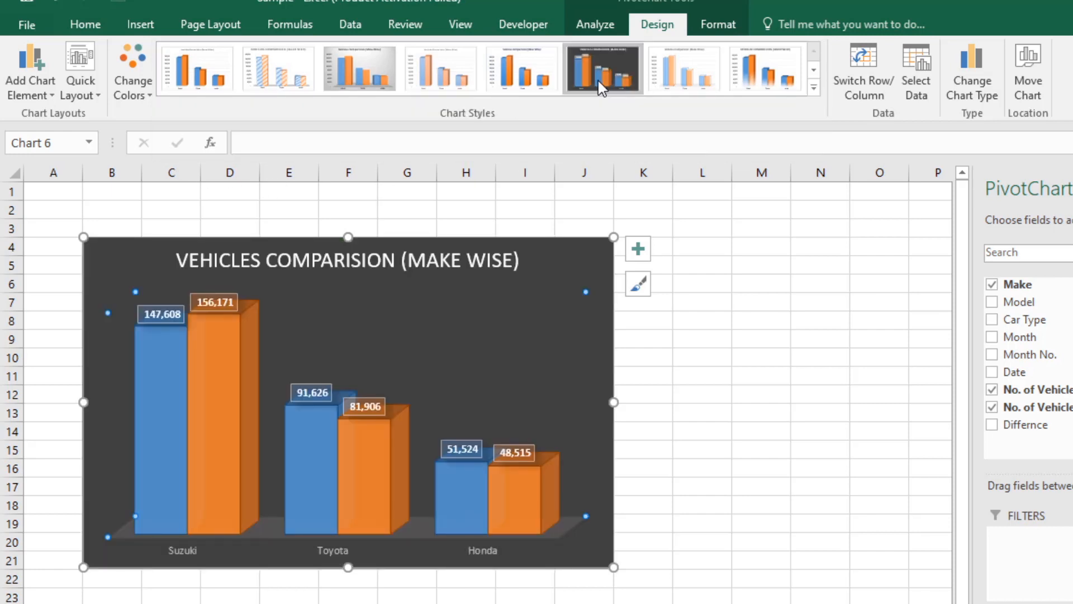
left_click(776, 388)
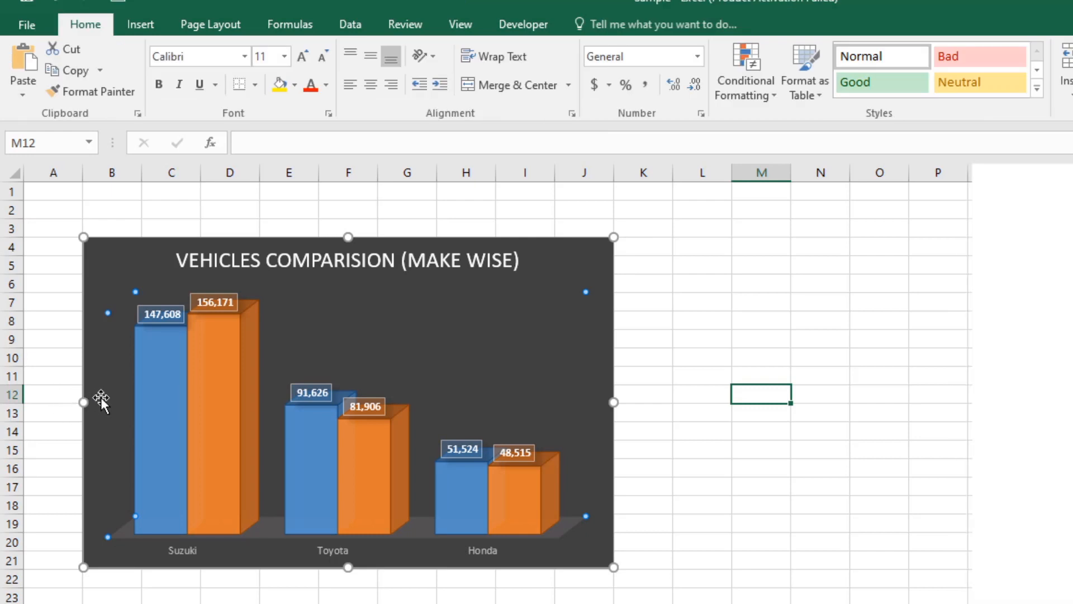
left_click(102, 401)
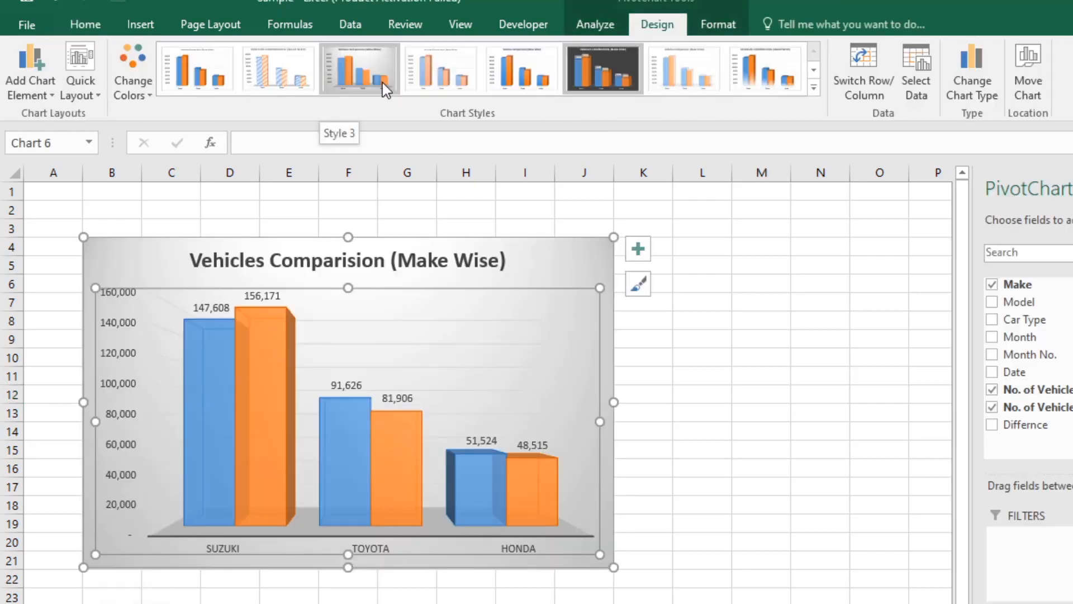
left_click(382, 82)
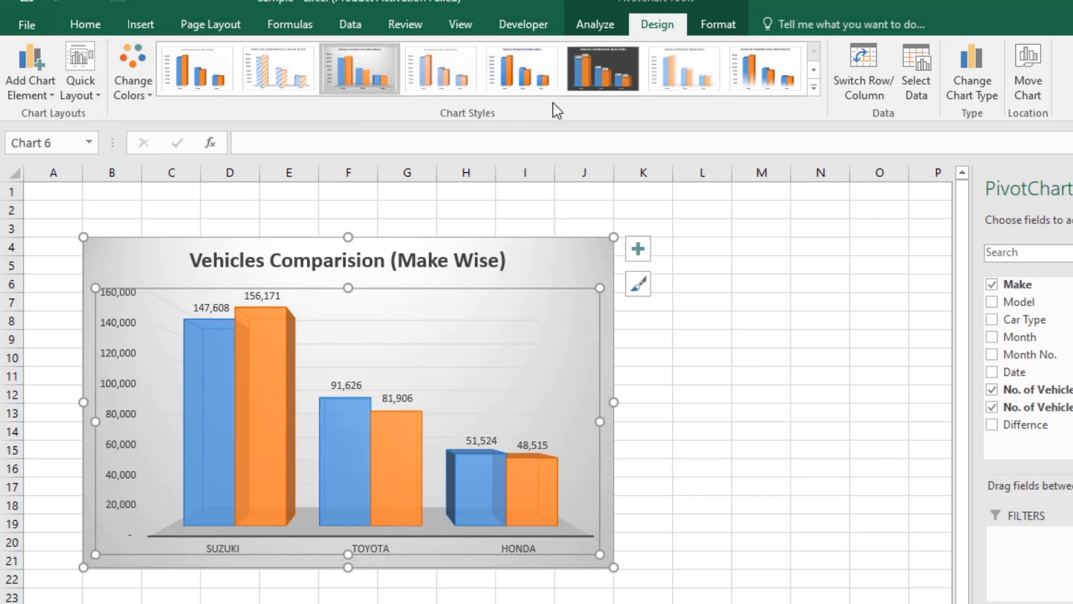
Step: Apply the dark gradient chart style with gridlines and enlarge the chart downward to about the end of row 22
left_click(809, 90)
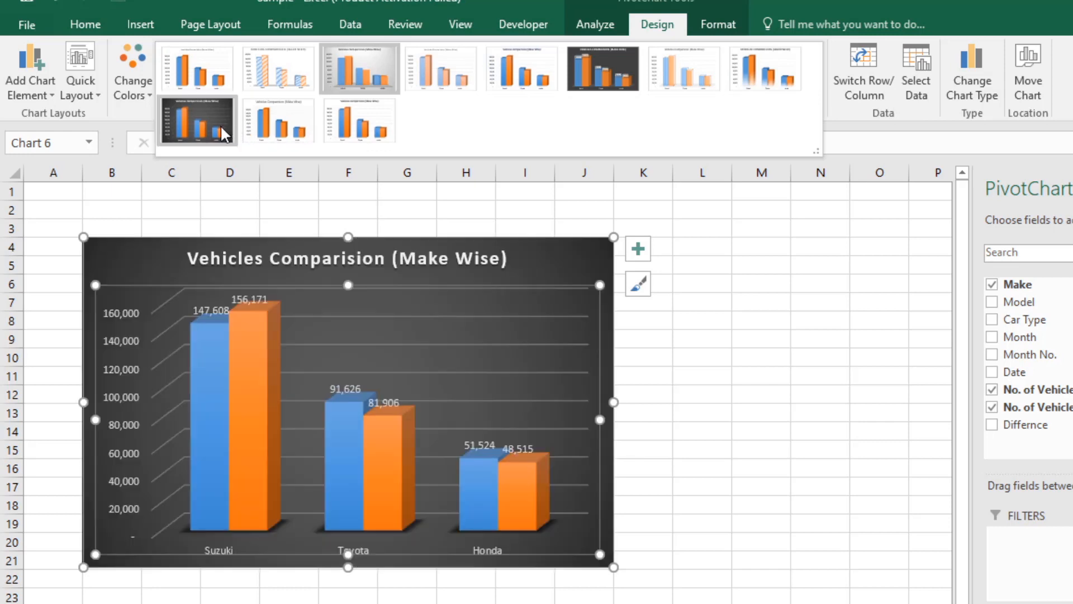
left_click(221, 128)
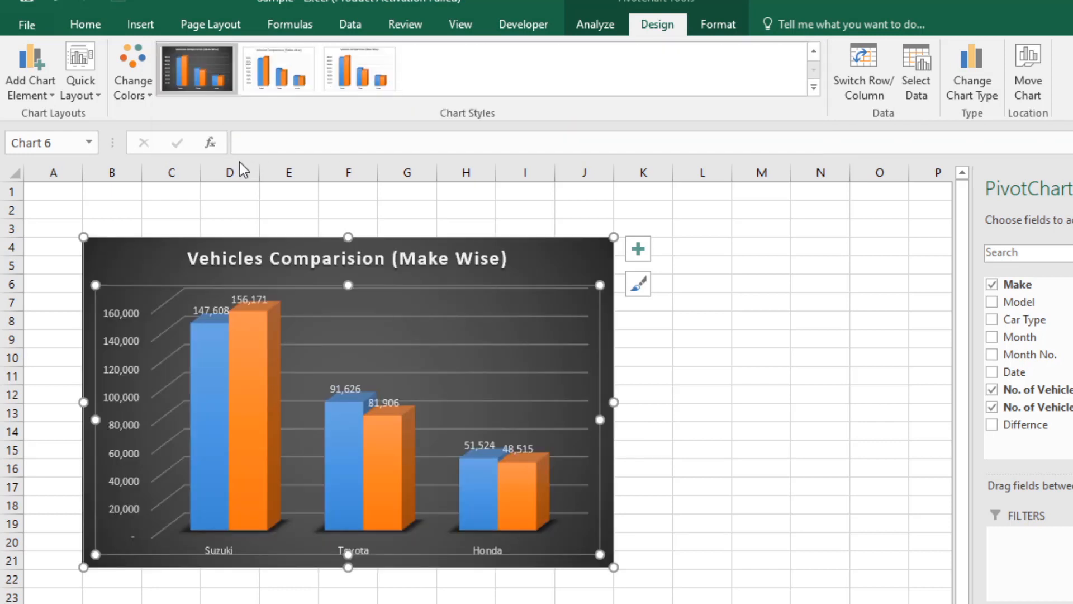
left_click(626, 522)
left_click(556, 531)
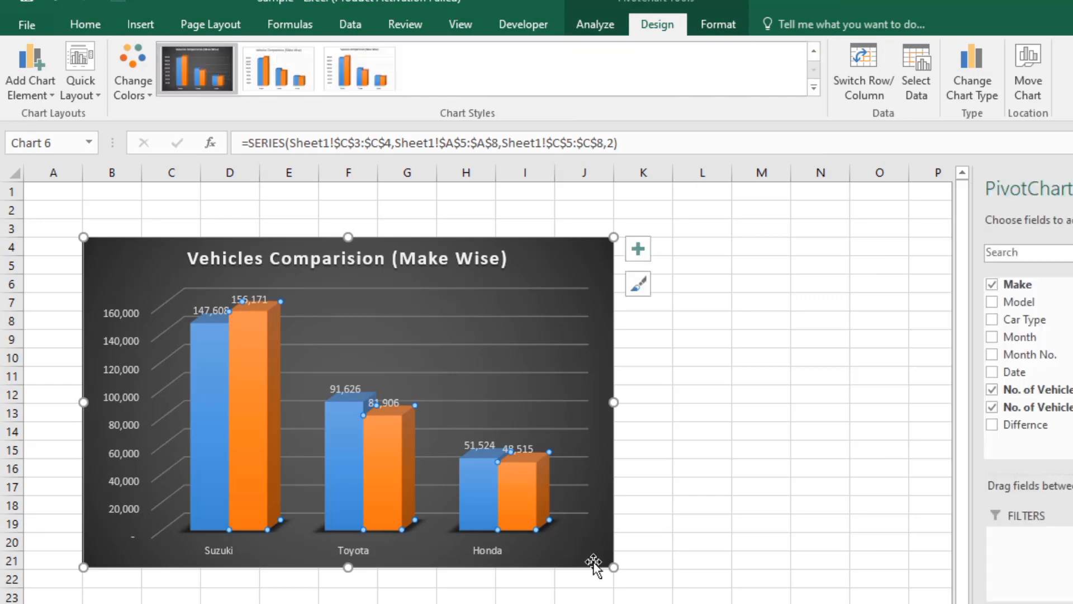
left_click(610, 564)
left_click_drag(613, 567, 622, 592)
Step: Raise the Honda data labels in the restyled chart, placing the blue column's label well above the orange one's
left_click(488, 459)
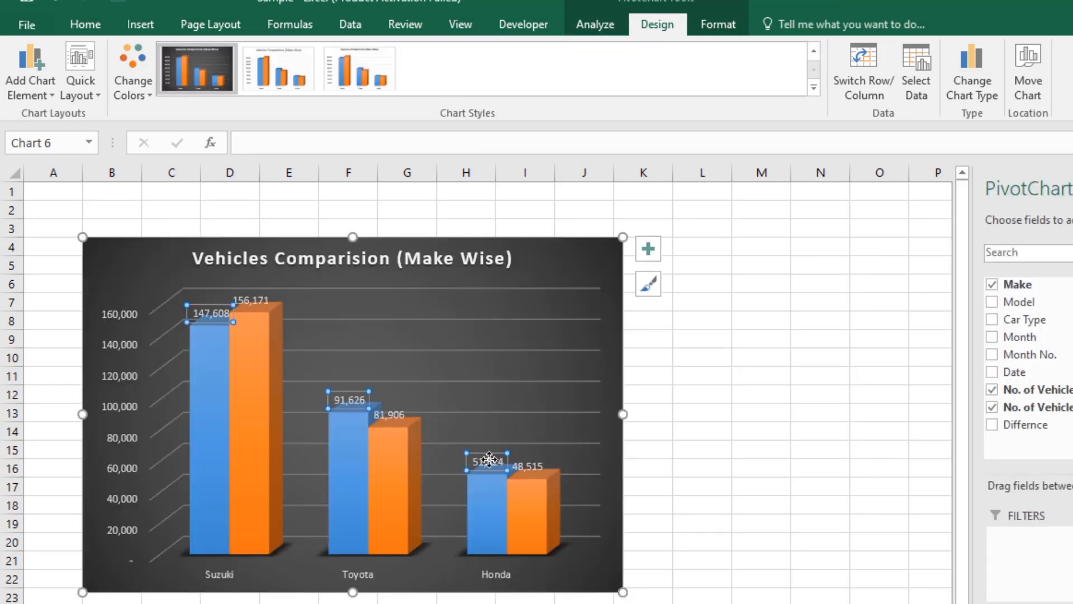
left_click(487, 457)
left_click_drag(488, 458, 491, 428)
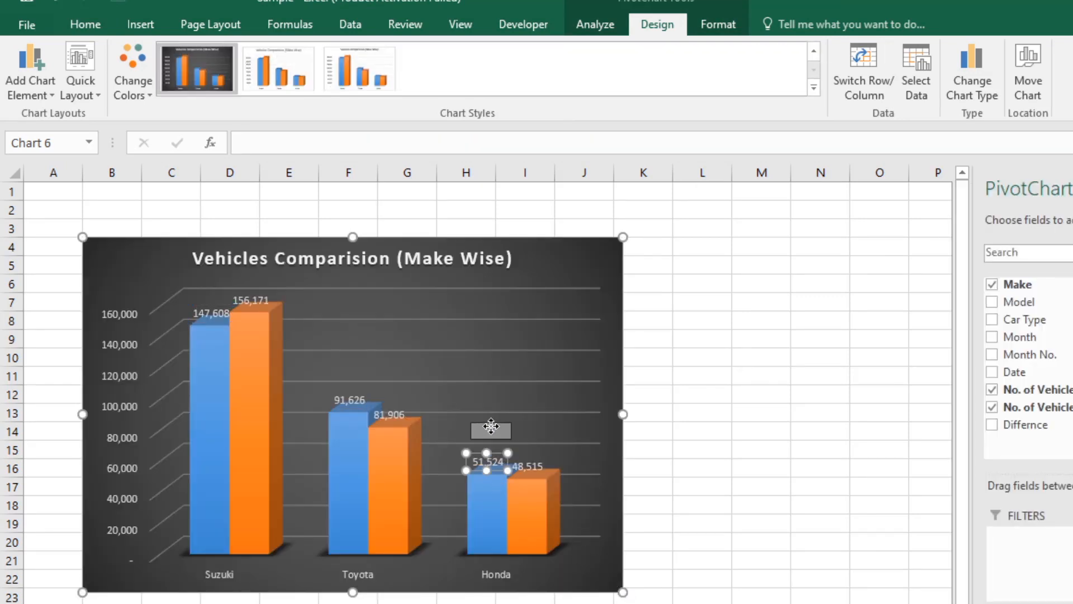
left_click(529, 465)
left_click_drag(529, 465, 543, 453)
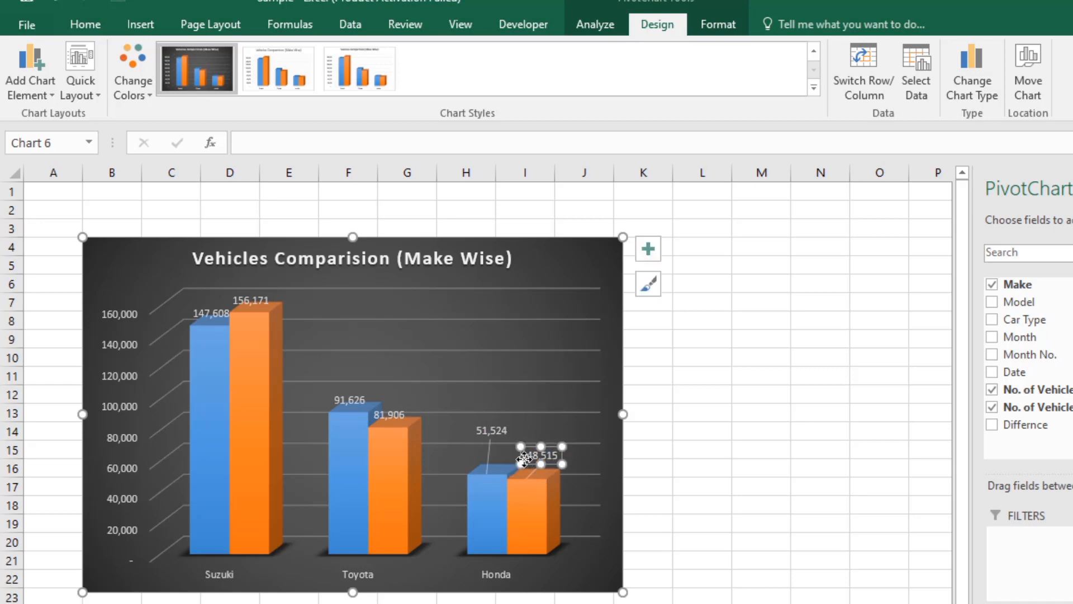
Step: Raise the Toyota data labels, offsetting the orange column's label slightly to the right of its column
left_click(356, 400)
left_click_drag(356, 400, 360, 371)
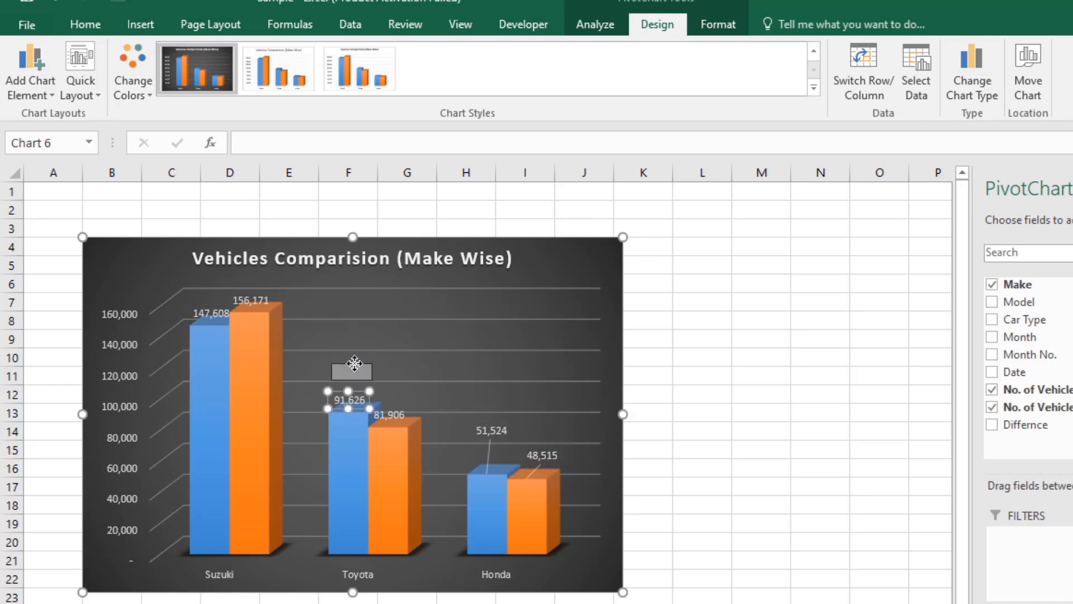
left_click(393, 413)
left_click(391, 407)
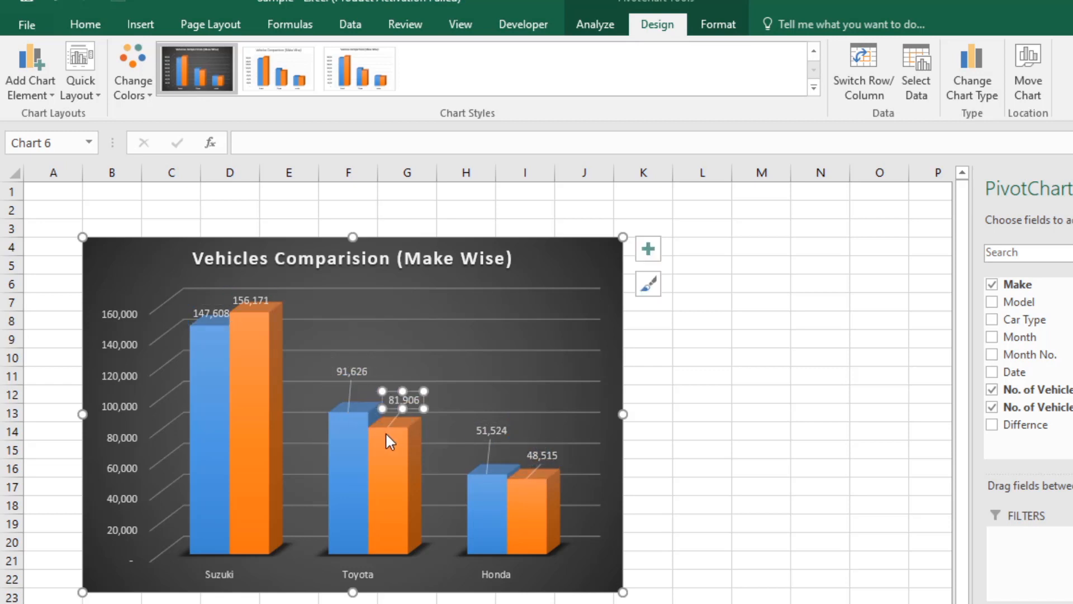
Step: Move Suzuki's orange-column label to the right of the column and its blue-column label slightly up and left
left_click(246, 294)
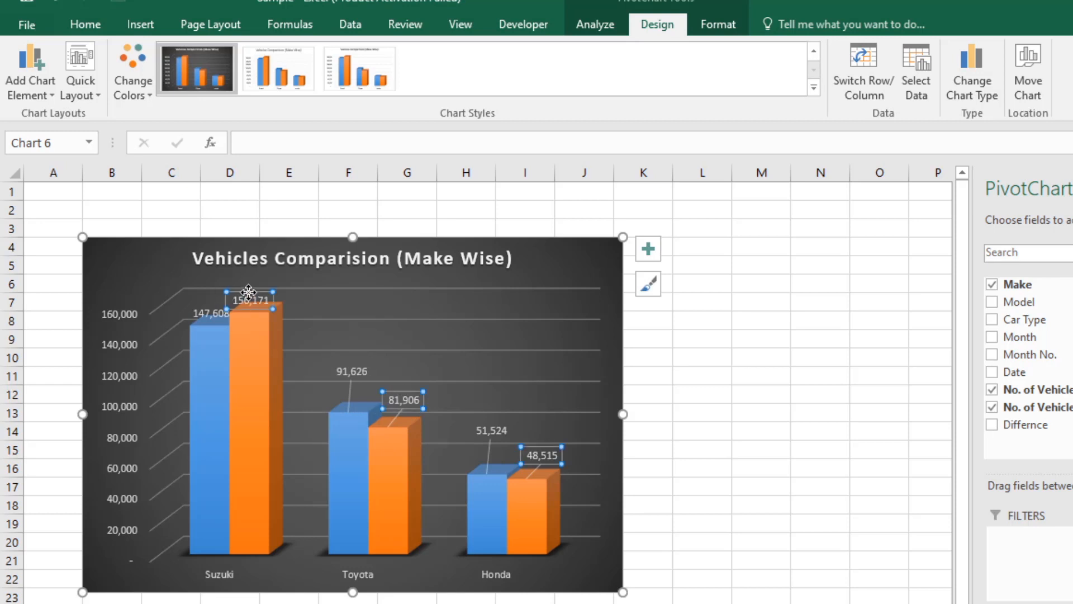
left_click(249, 292)
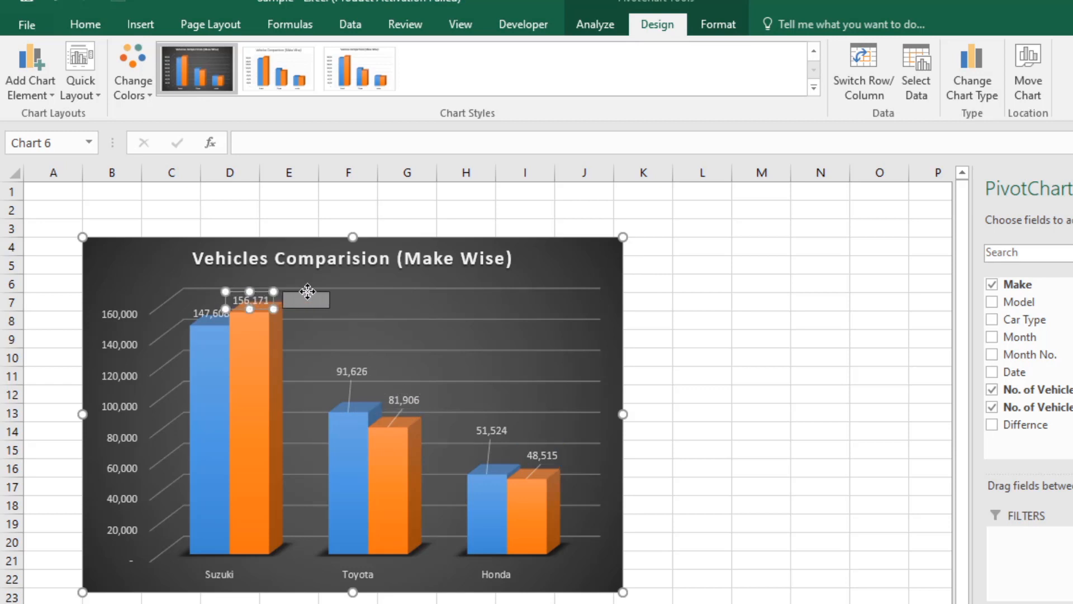
left_click_drag(263, 300, 325, 300)
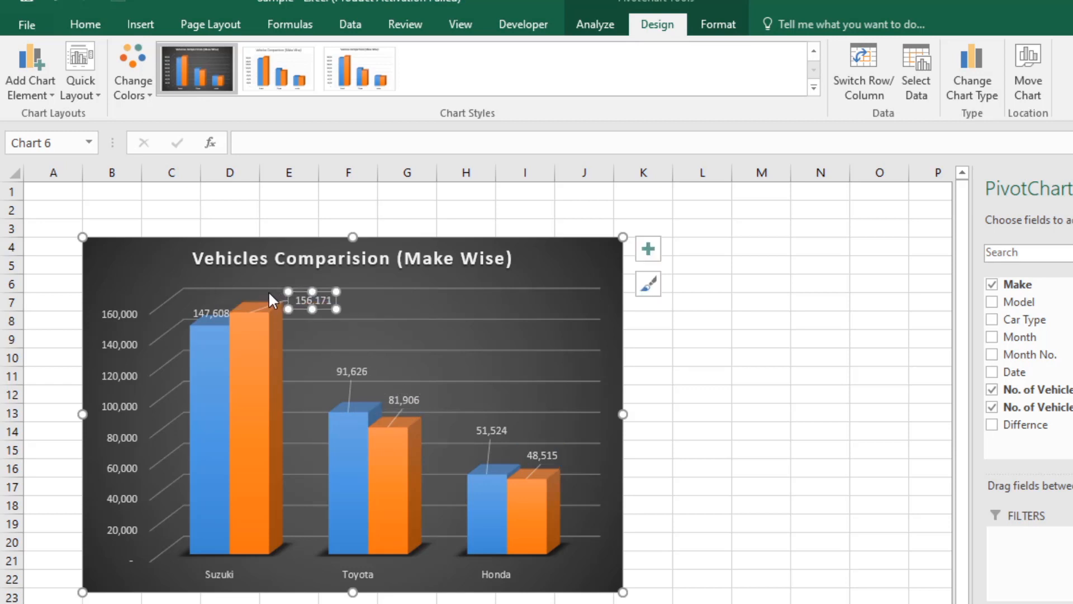
left_click(219, 314)
left_click(219, 313)
left_click_drag(219, 312, 214, 297)
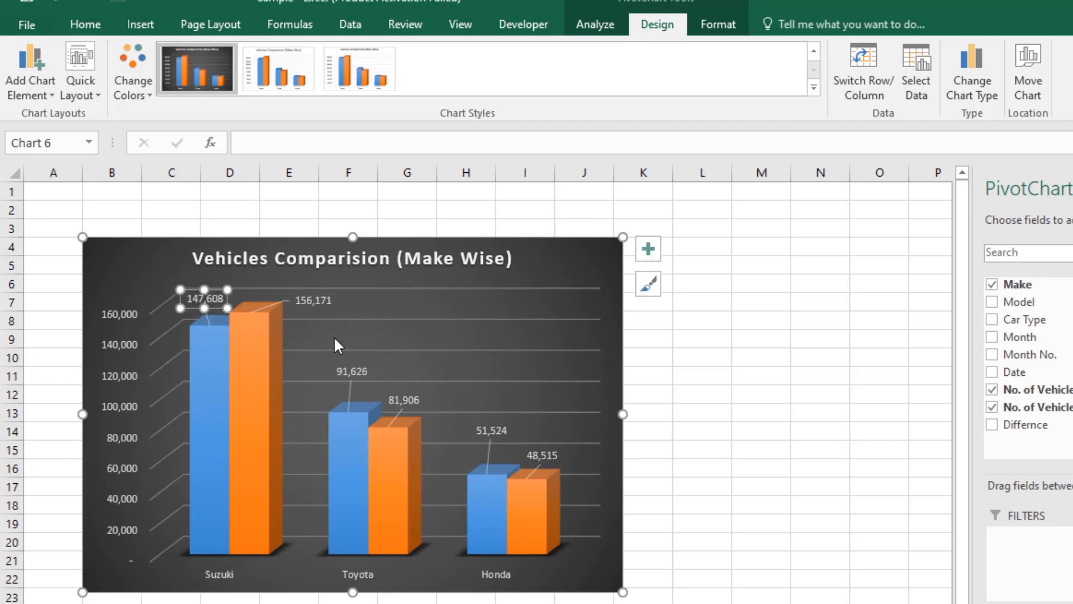
left_click(318, 332)
Step: Set the orange series' data labels to font size 11 and make them bold
left_click(307, 299)
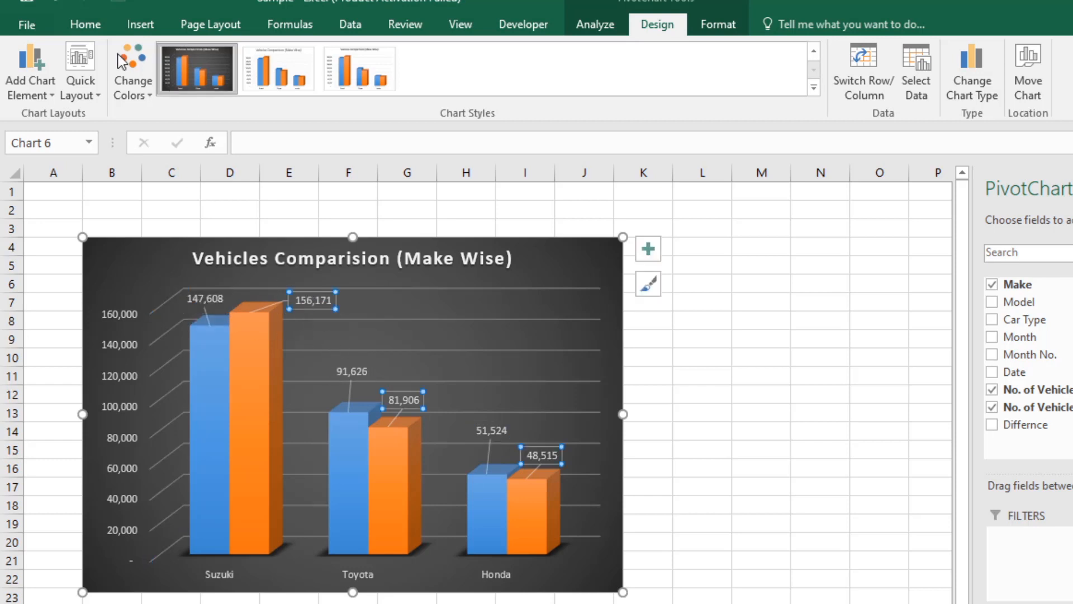
left_click(85, 24)
left_click(301, 56)
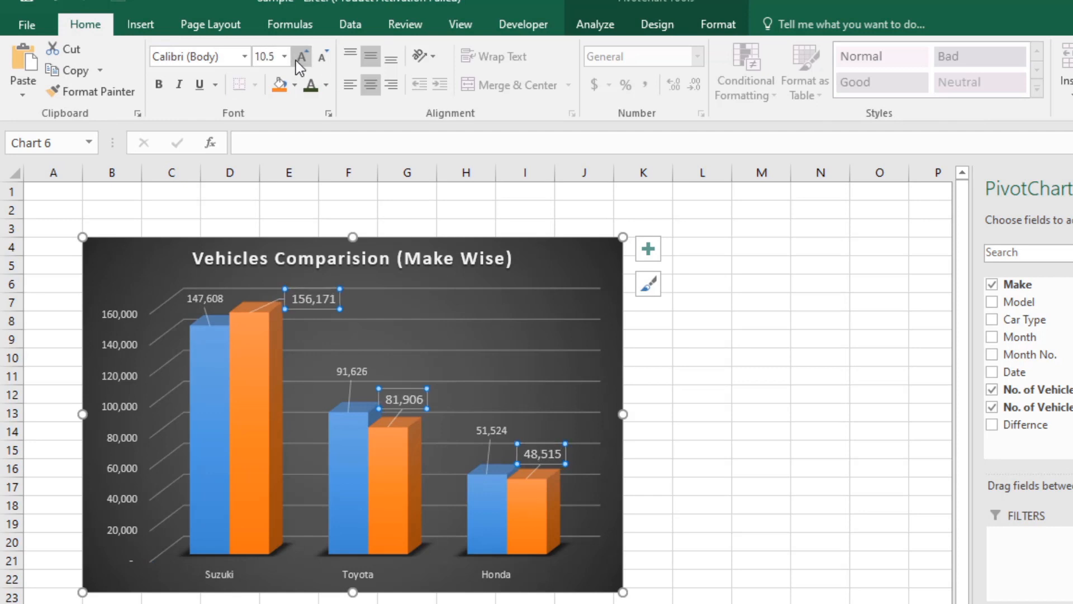
left_click(167, 86)
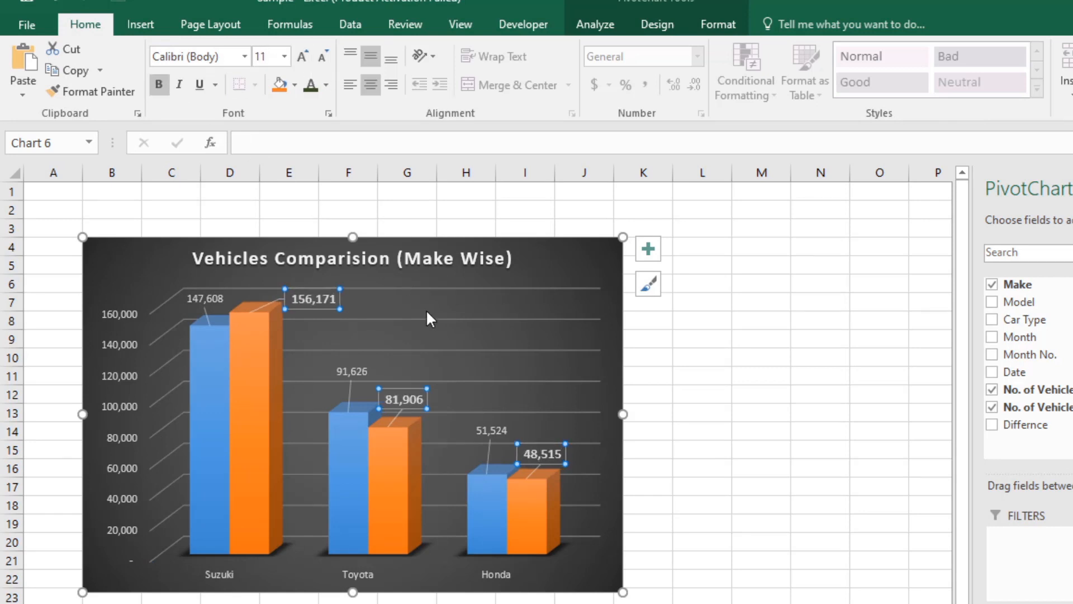
Step: Set the blue series' data labels to font size 11 and make them bold
left_click(187, 289)
left_click(187, 289)
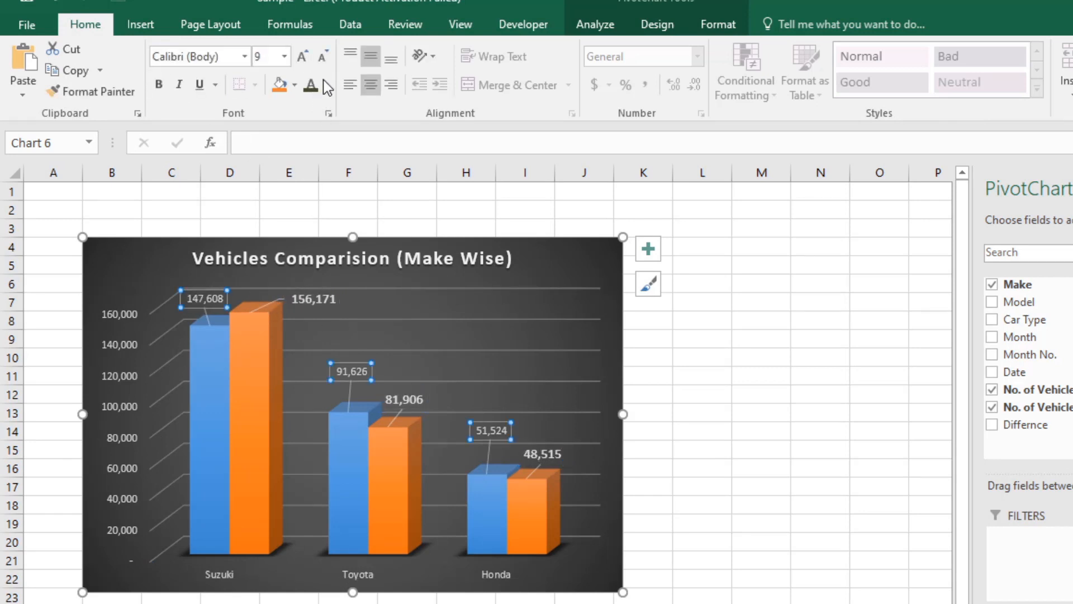
left_click(302, 56)
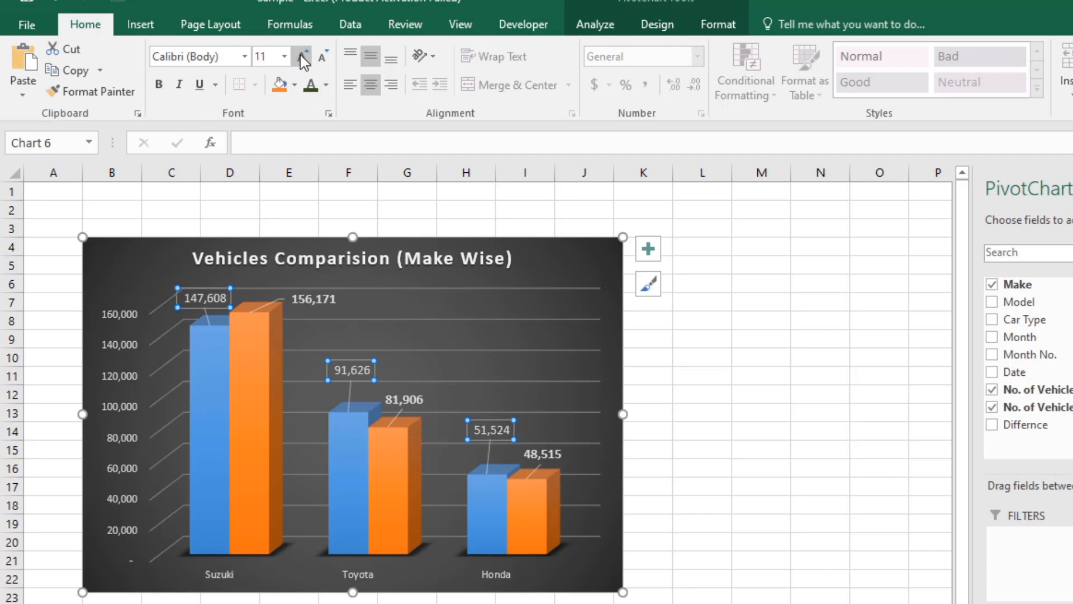
left_click(162, 85)
left_click(811, 487)
Step: Increase the font size of the chart title "Vehicles Comparision (Make Wise)" by two steps
left_click(494, 267)
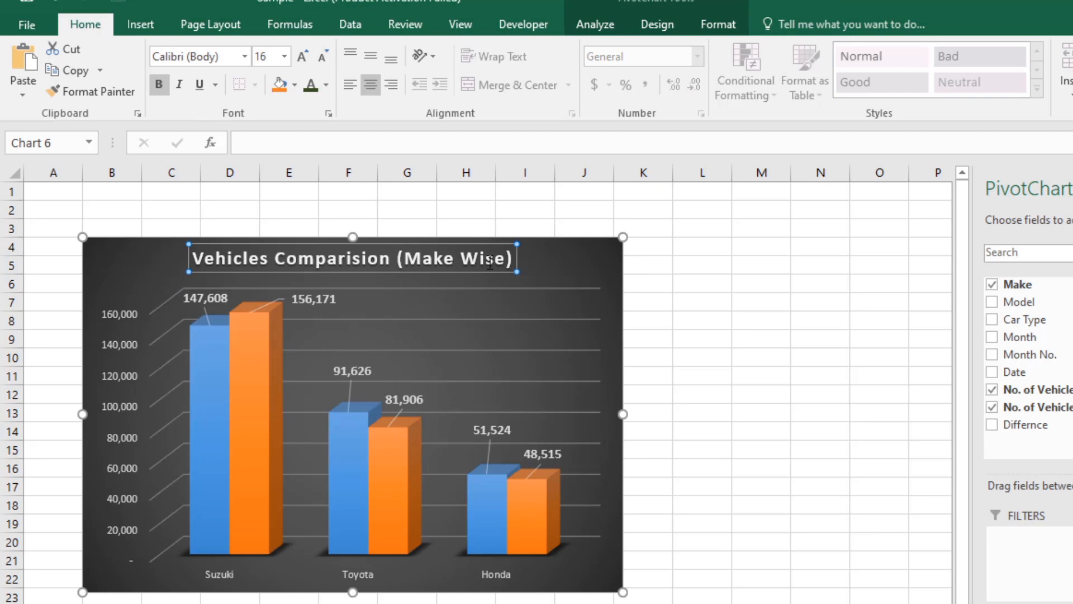
triple_click(489, 261)
triple_click(492, 261)
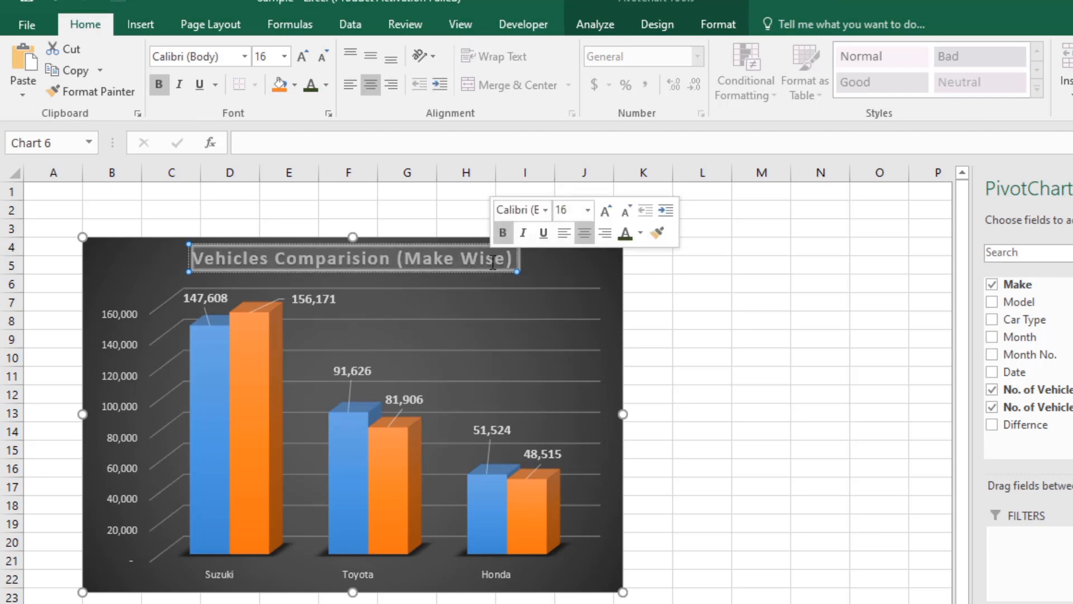
left_click(305, 57)
left_click(304, 57)
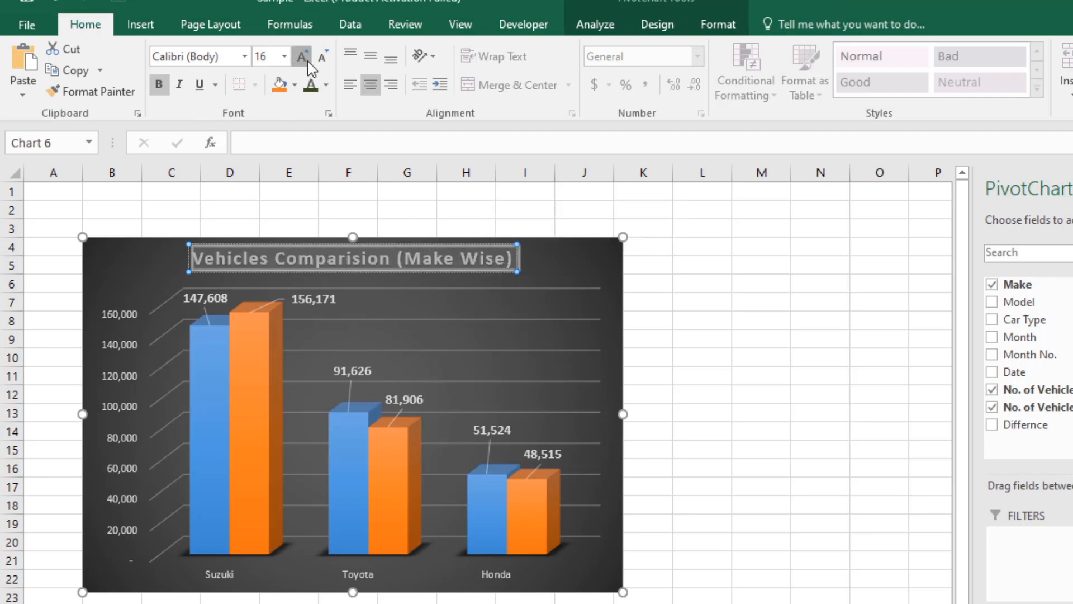
left_click(684, 304)
left_click(657, 448)
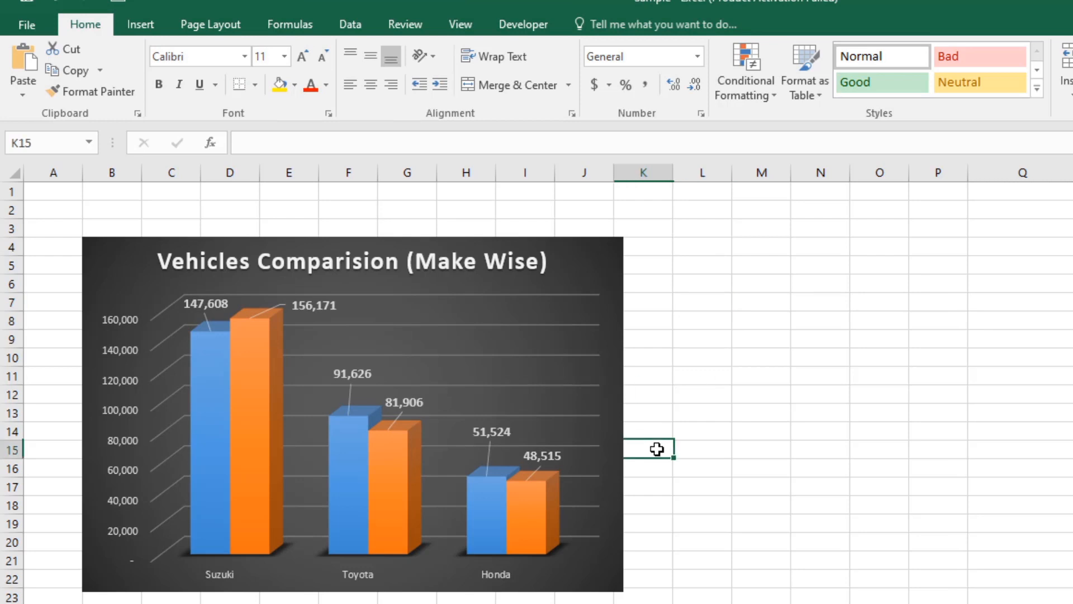
Step: Set the chart's vertical axis labels to font size 10.5
left_click(130, 449)
left_click(301, 57)
left_click(302, 58)
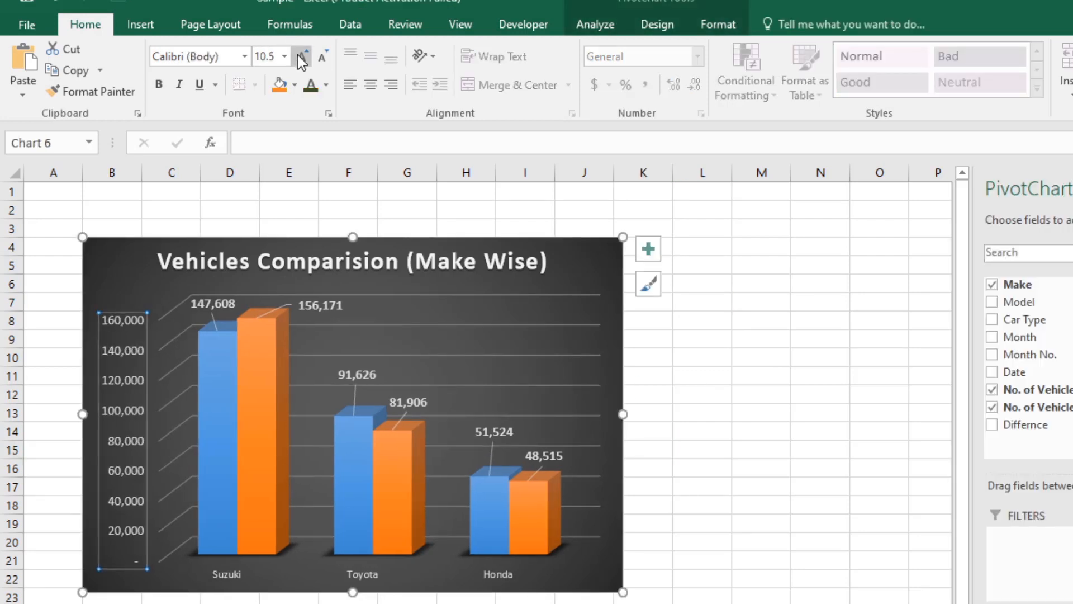
Step: Make the Suzuki, Toyota and Honda axis labels bold and enlarge their font to one step above size 11
left_click(231, 574)
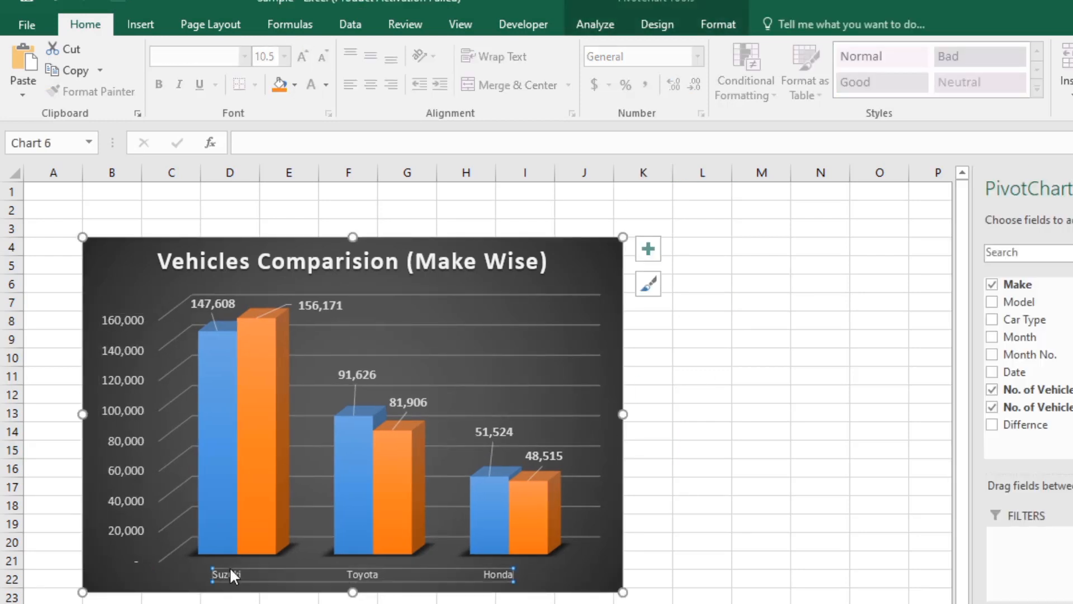
left_click(306, 62)
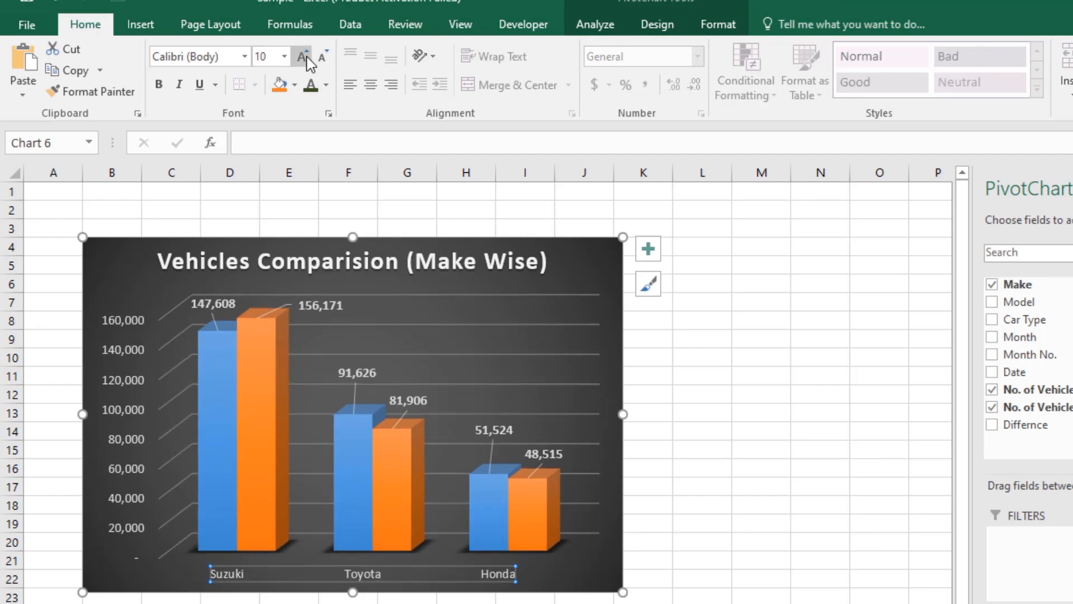
left_click(306, 62)
left_click(162, 85)
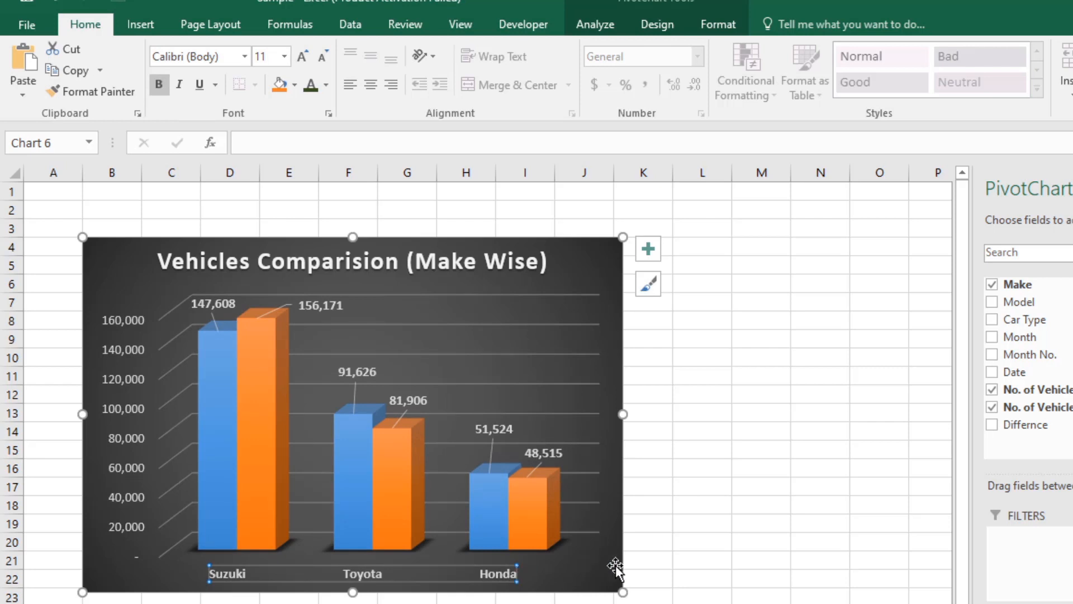
left_click(303, 57)
left_click(782, 432)
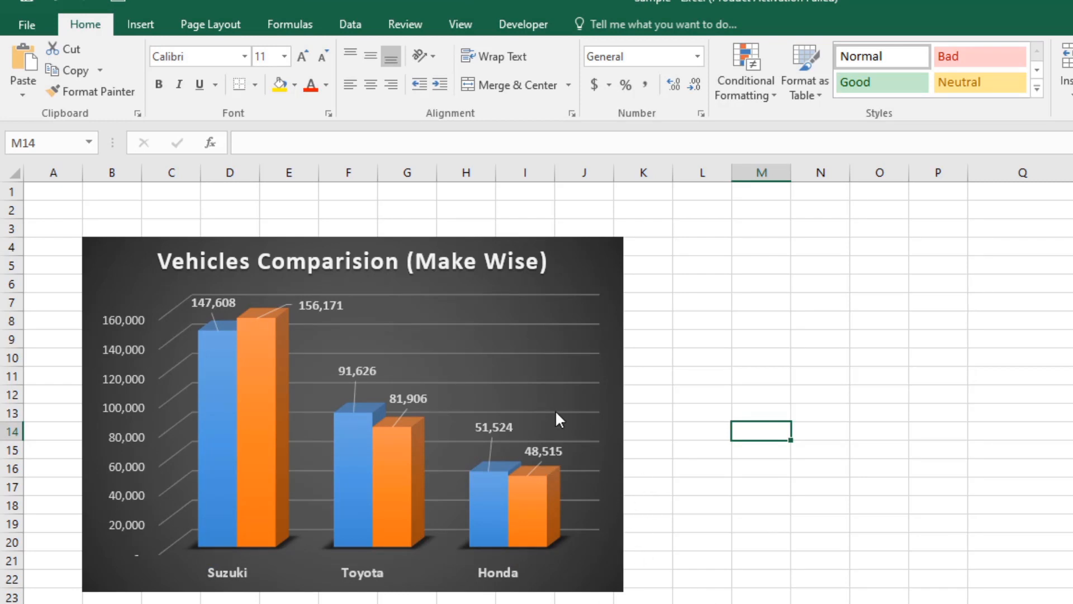
Step: Remove the gridlines from the Vehicles Comparision chart
left_click(524, 378)
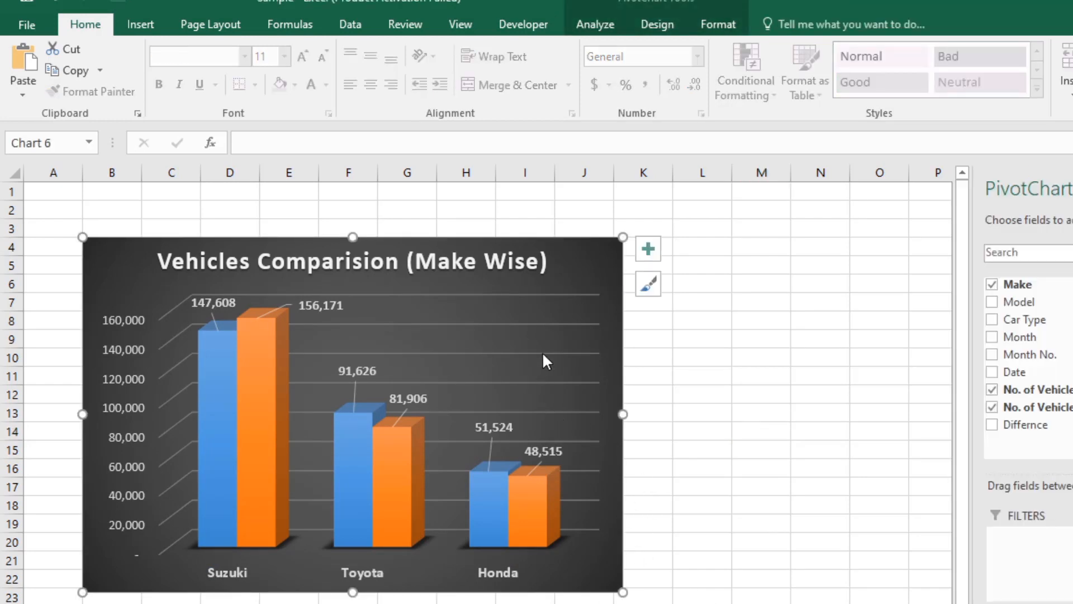
left_click(648, 249)
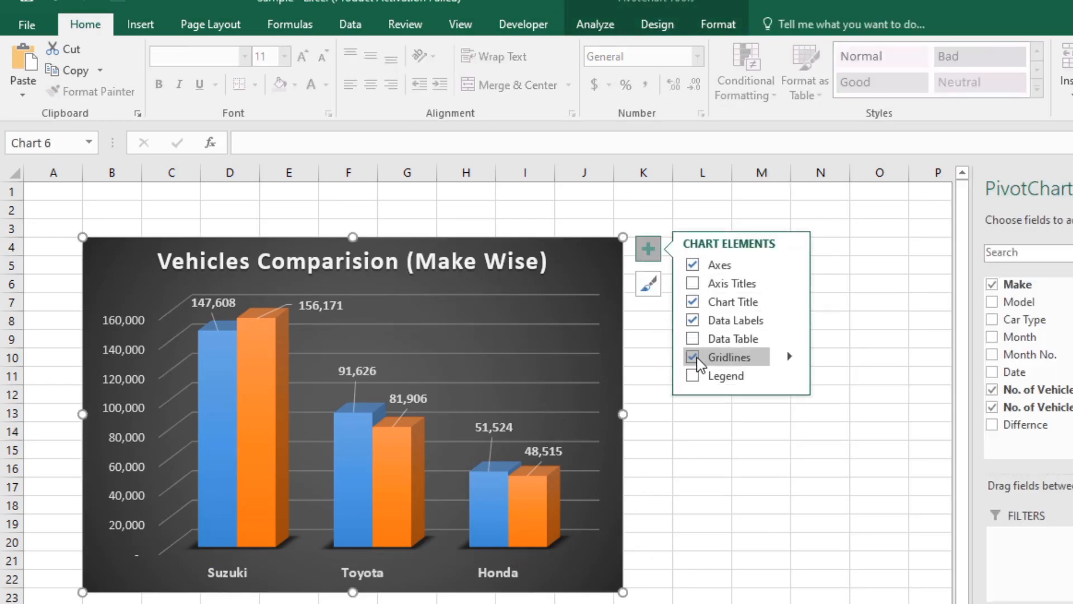
left_click(703, 450)
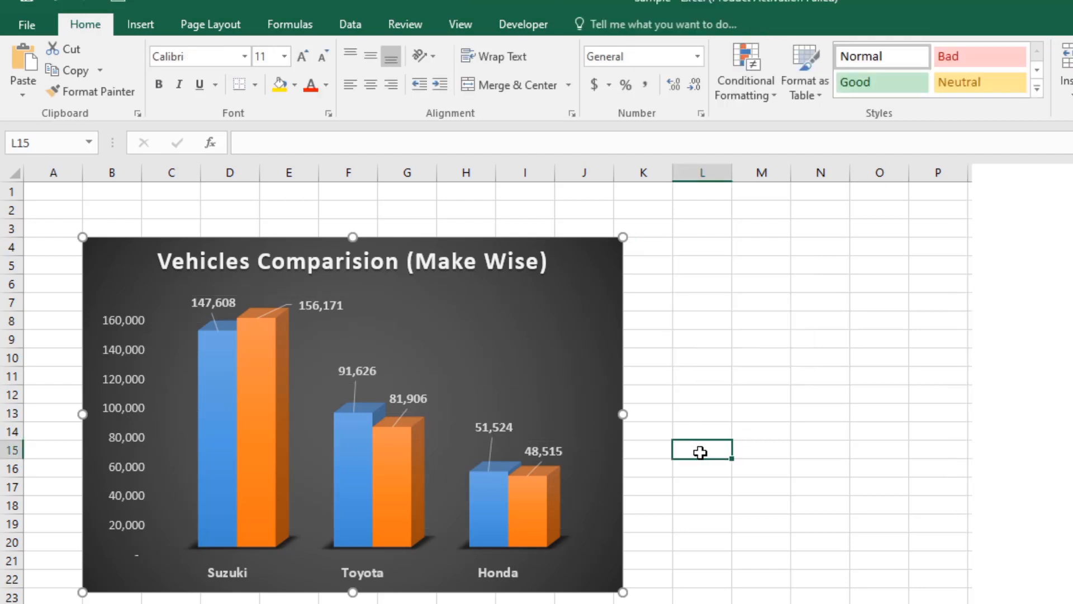
Step: Fill the chart area background with Blue, Accent 1, Darker 25%
left_click(584, 311)
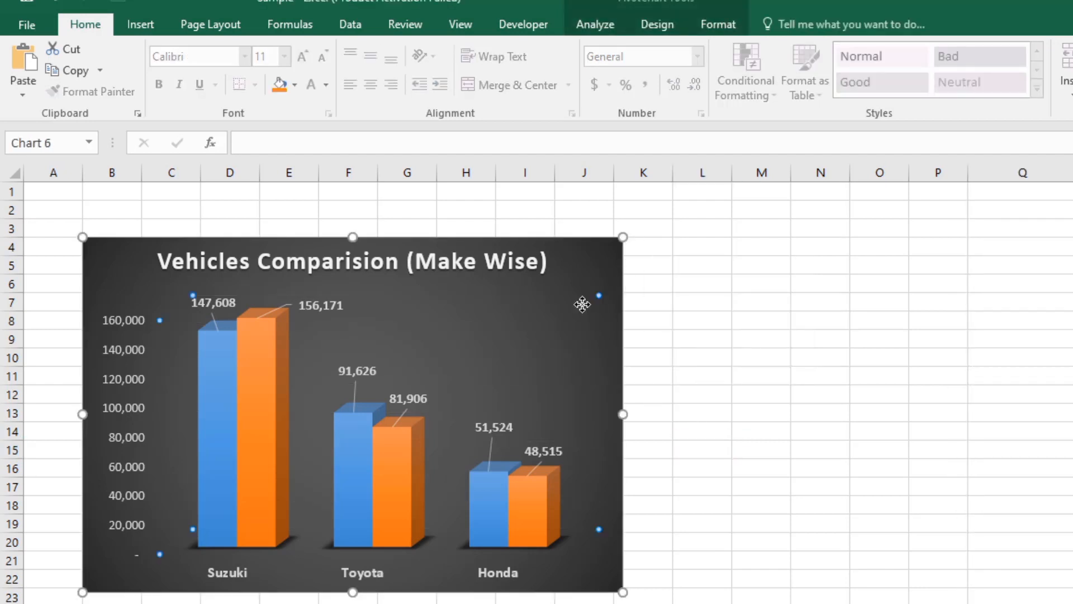
left_click(295, 85)
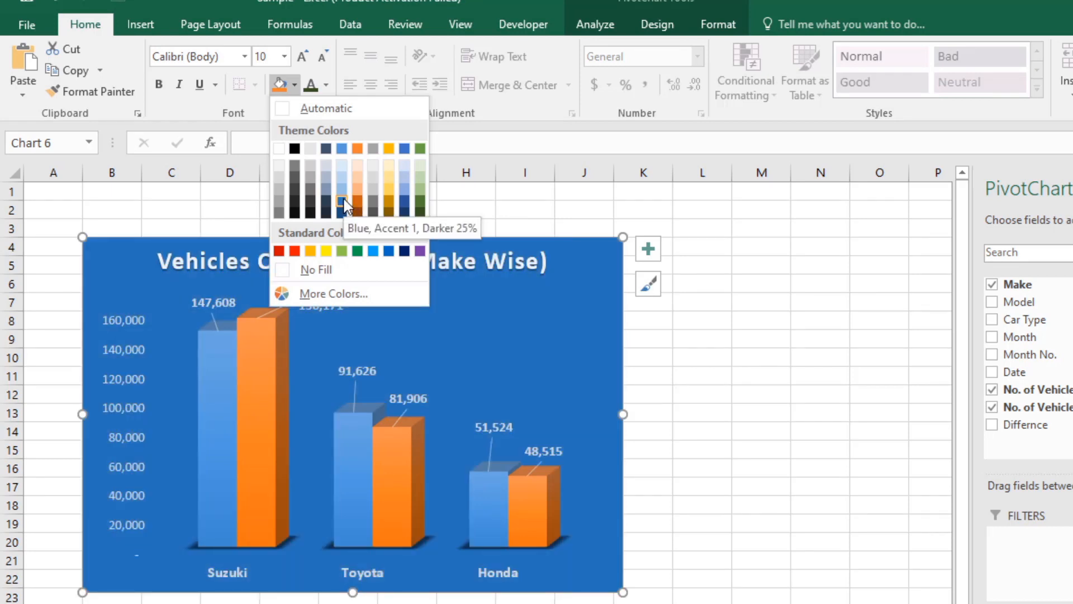
left_click(342, 202)
Step: Fill all columns of the blue series with the base theme green, Accent 6
left_click(224, 411)
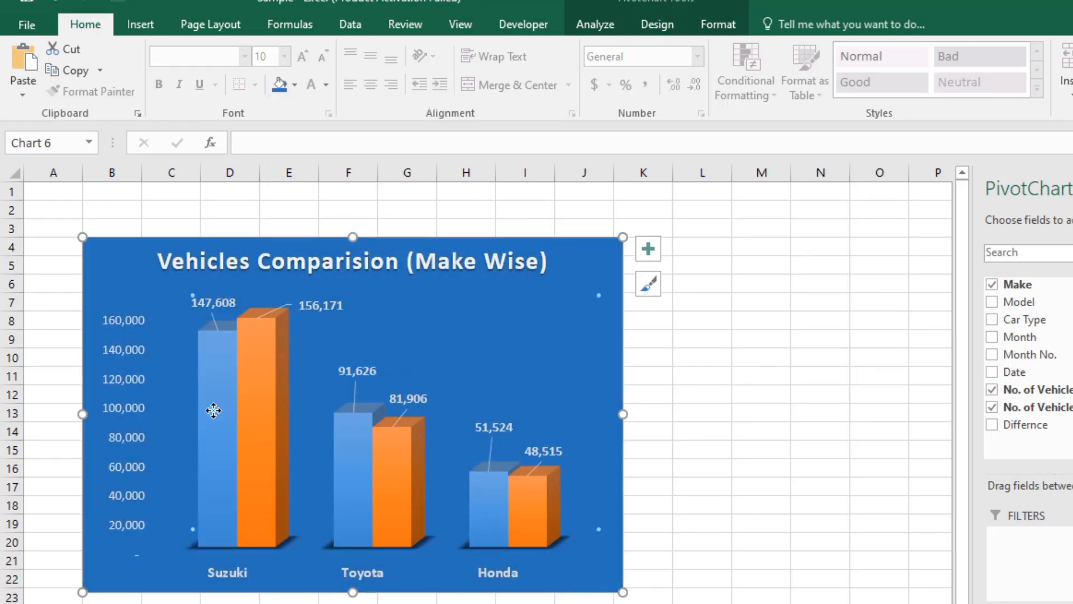
left_click(216, 400)
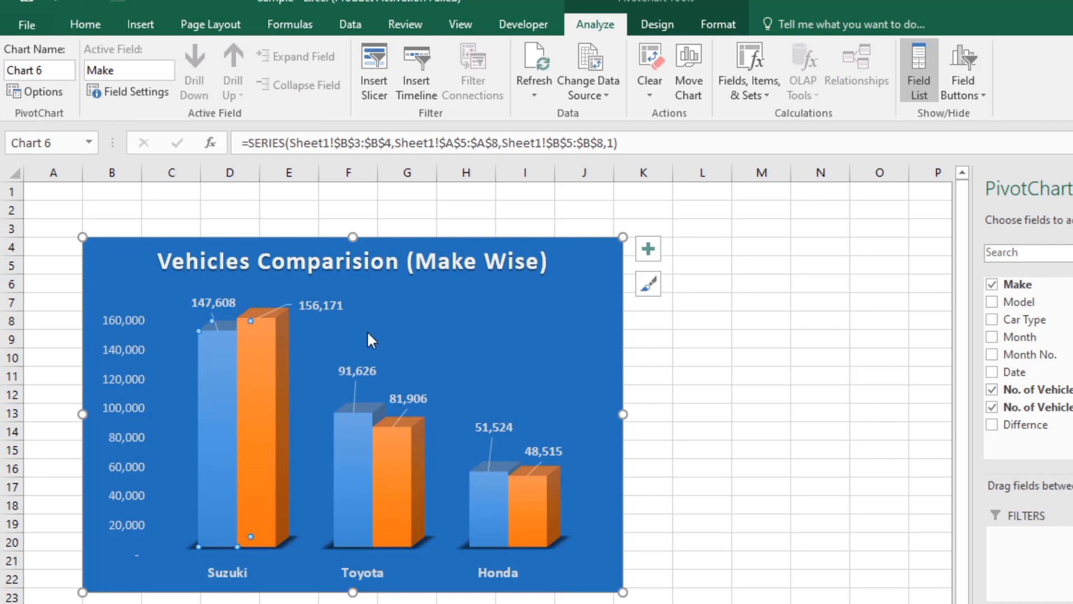
left_click(348, 445)
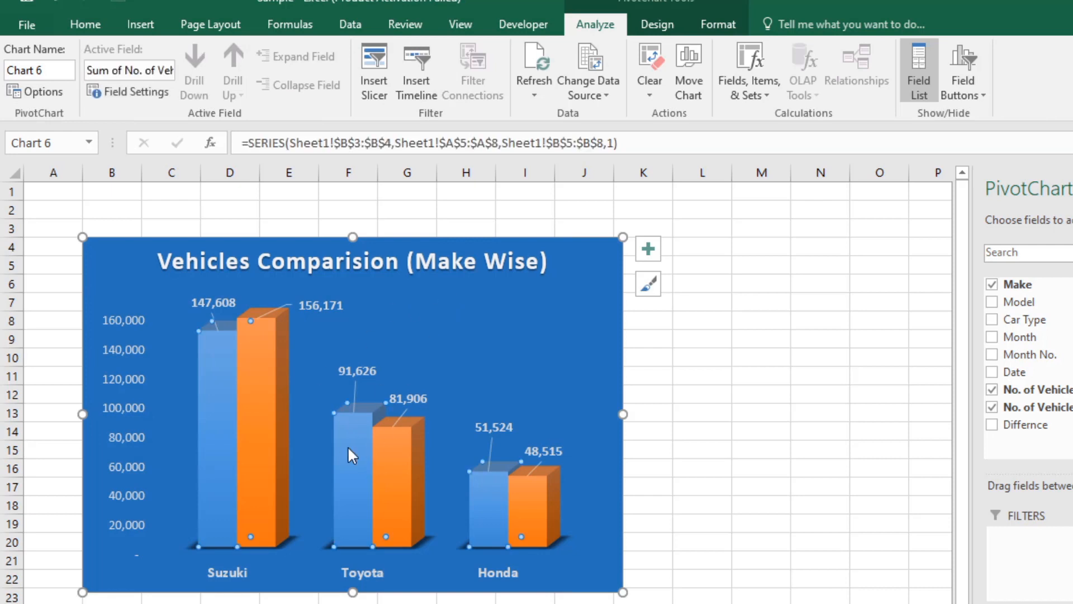
left_click(78, 28)
left_click(295, 84)
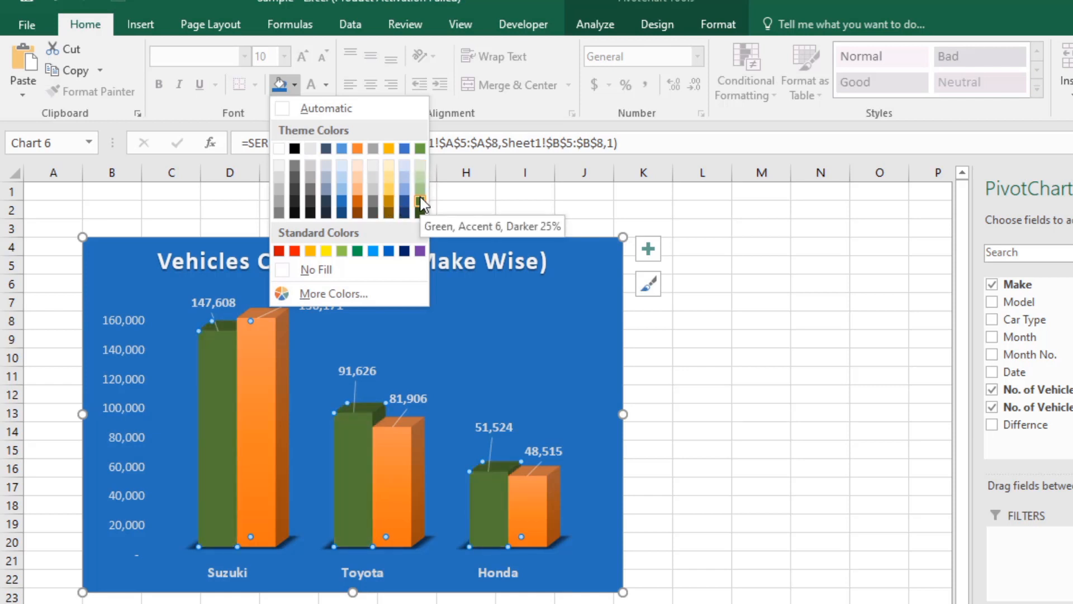
left_click(419, 148)
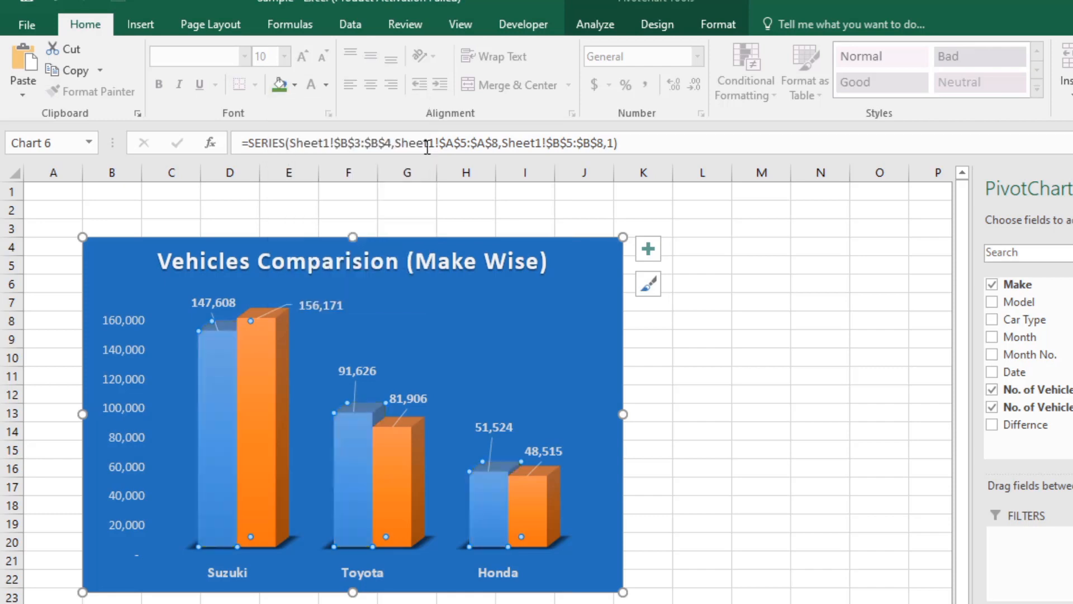
Step: Fill all columns of the orange series with the solid base theme orange
left_click(258, 413)
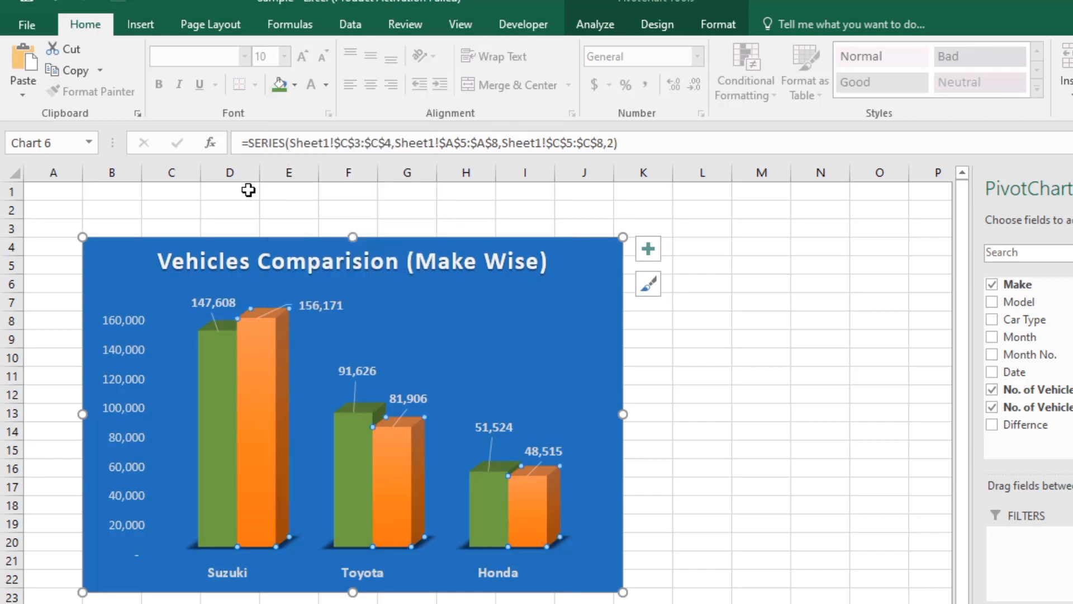
left_click(295, 85)
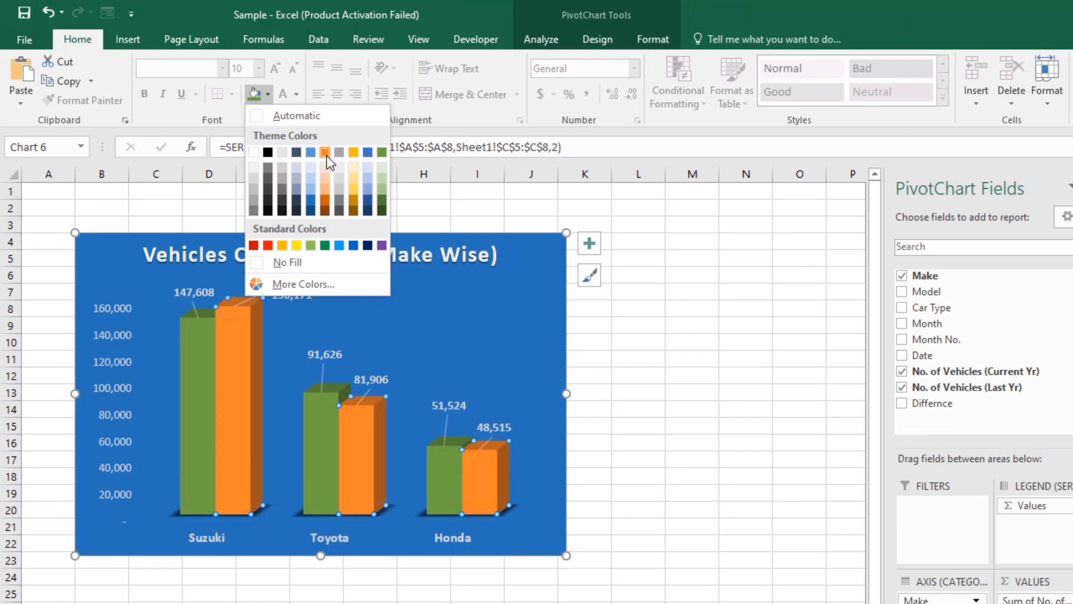
left_click(581, 462)
left_click(582, 474)
Step: Move the data label of Suzuki's orange column slightly upward, clear of the column
left_click(275, 276)
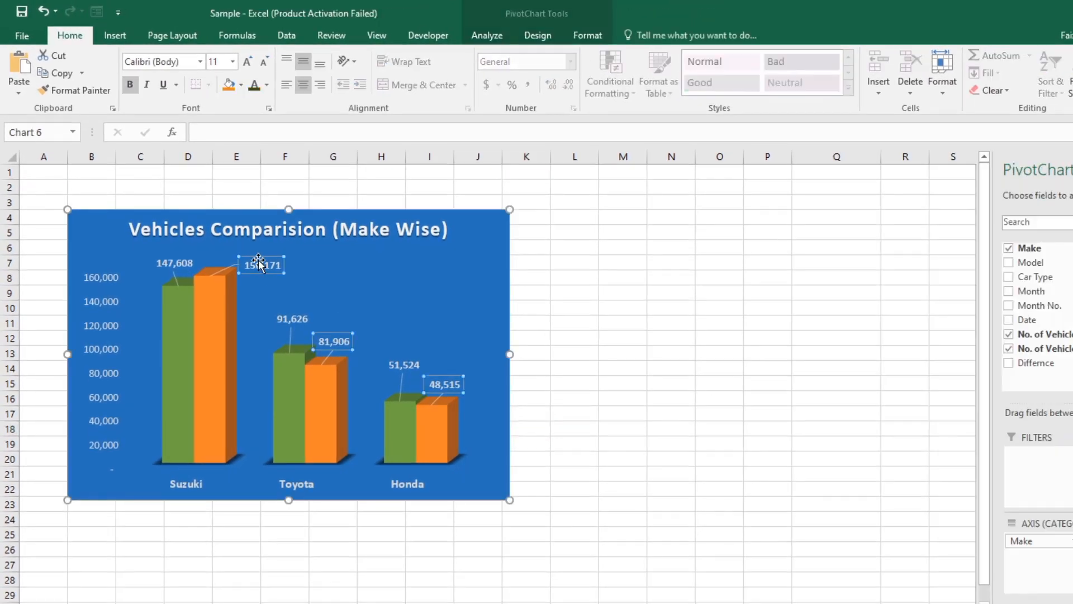
left_click_drag(278, 275, 263, 247)
left_click(388, 283)
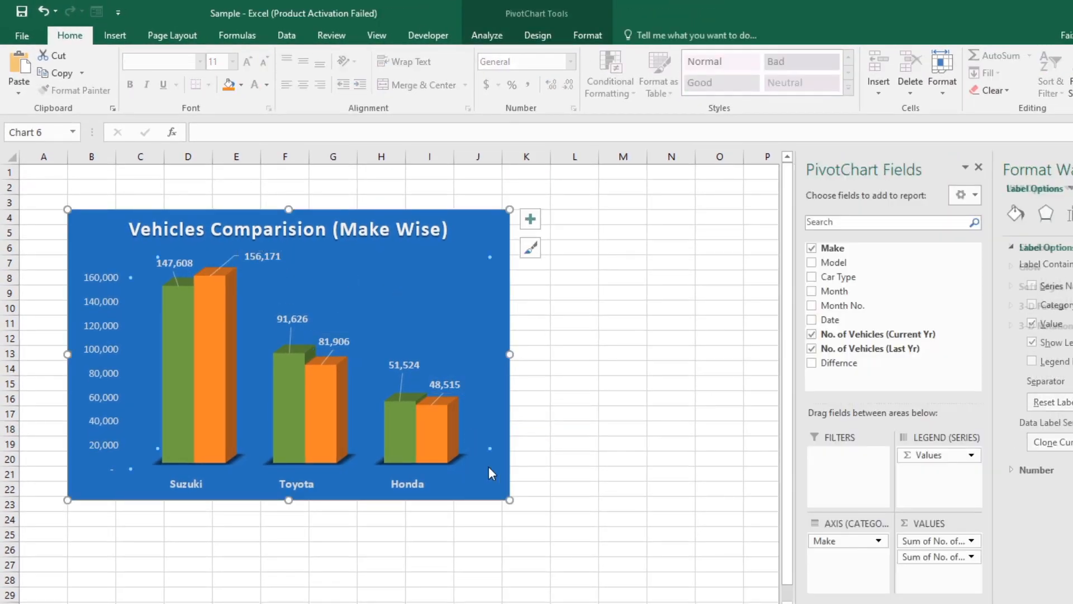
left_click(571, 490)
left_click(708, 461)
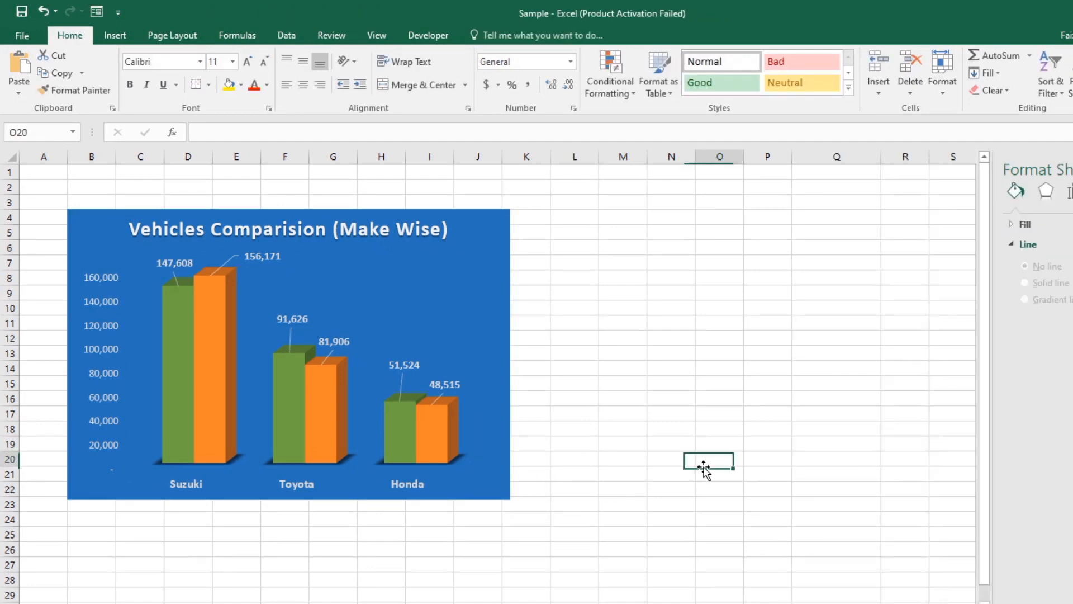
Step: Move the chart down so it begins at row 8 and give the chart area a black outline
left_click(479, 316)
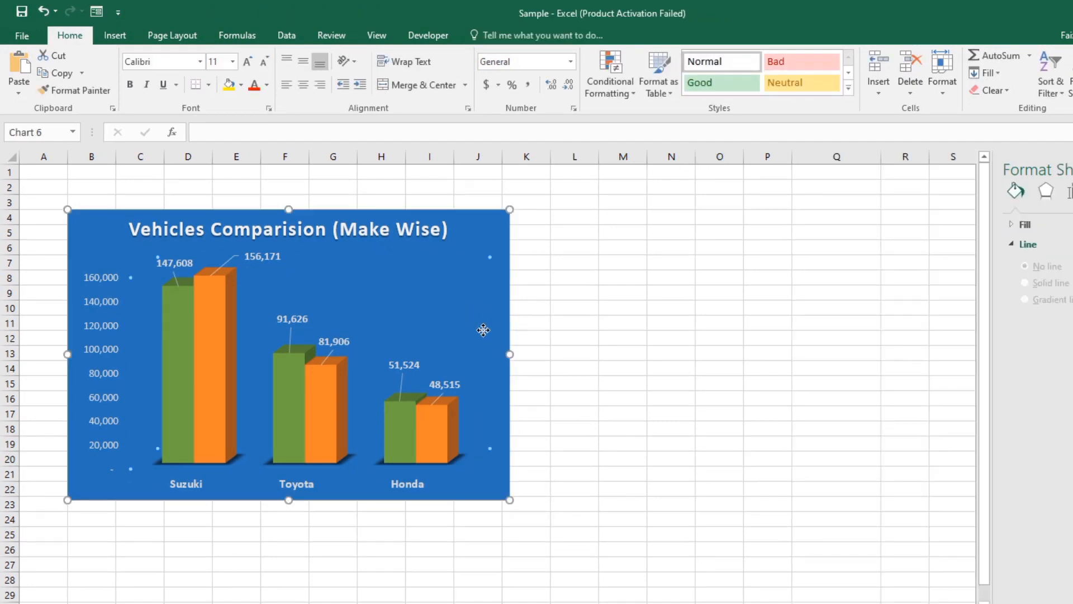
left_click_drag(476, 223, 477, 281)
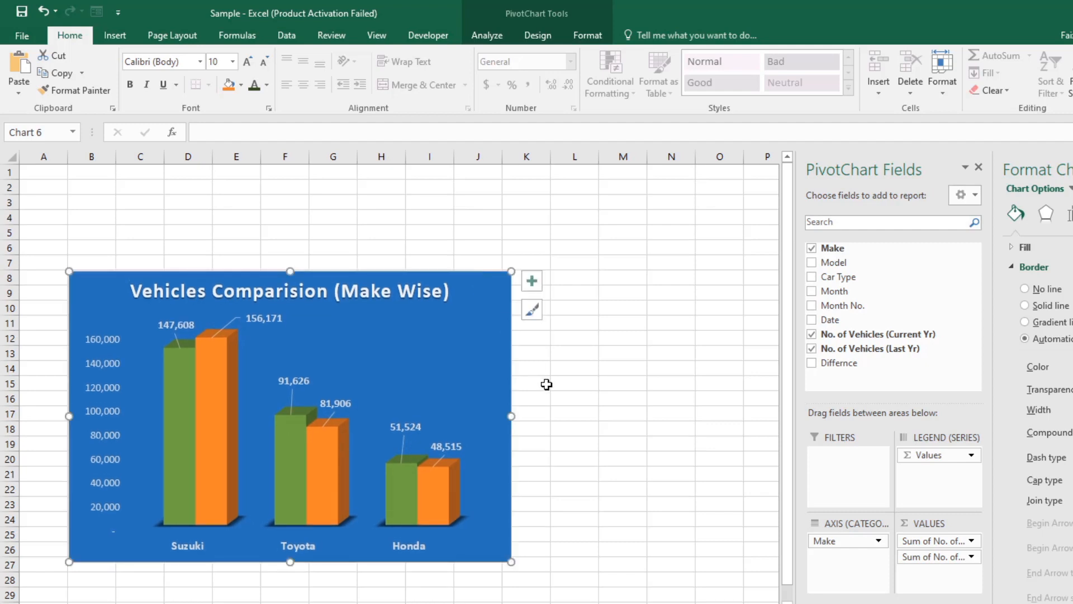
left_click(538, 35)
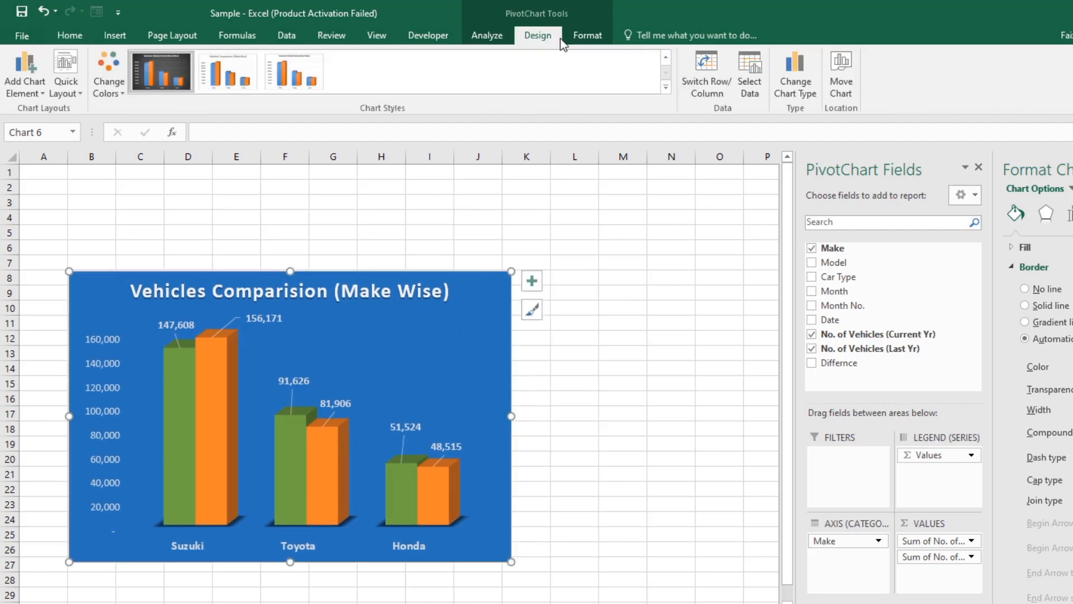
left_click(587, 38)
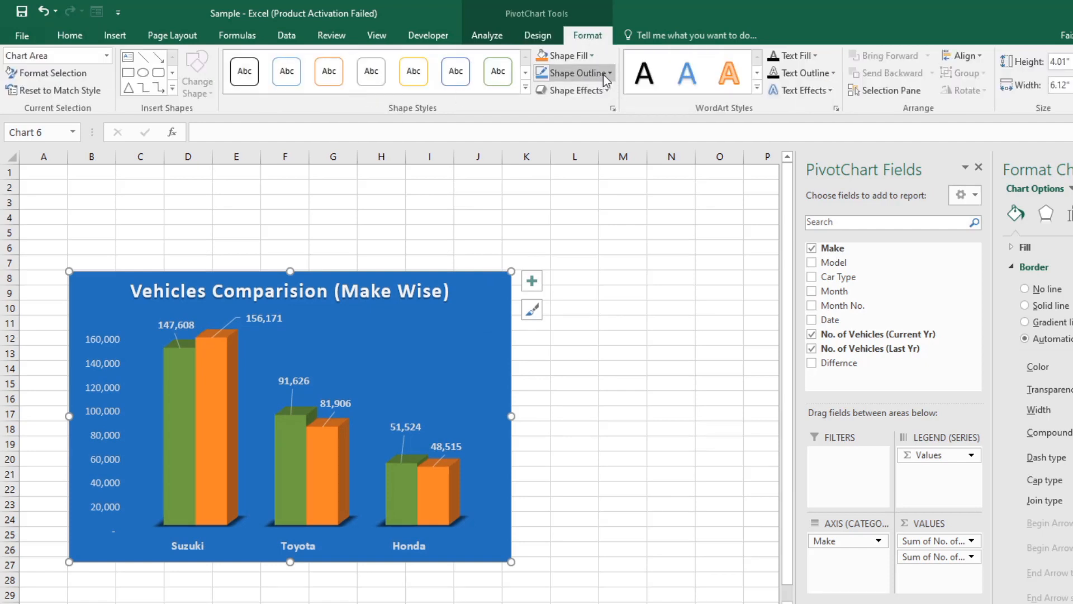
left_click(612, 73)
left_click(537, 94)
left_click(613, 441)
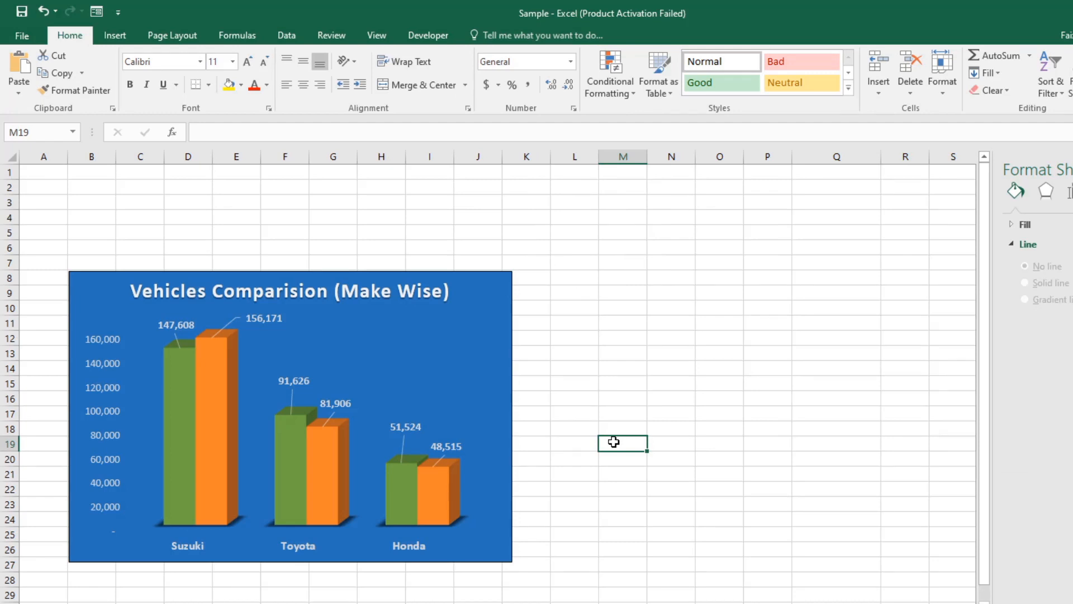
Step: Shrink the chart to about 3.95 inches high and 5.91 inches wide, finishing by widening its right edge slightly
left_click(503, 559)
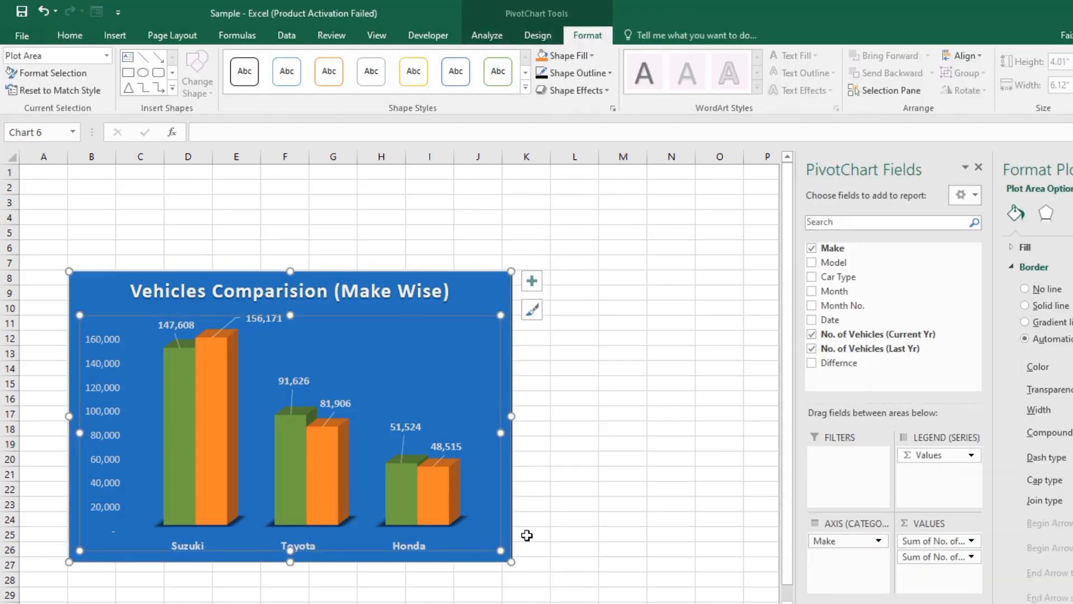
left_click(527, 534)
left_click(490, 367)
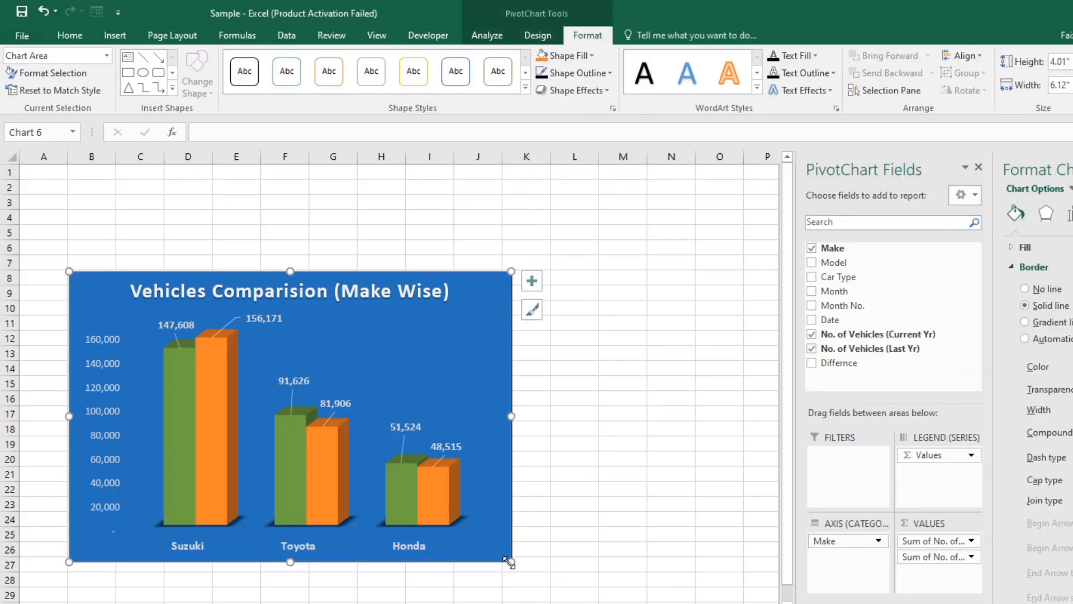
mouse_move(506, 559)
left_mouse_down()
mouse_move(489, 545)
mouse_move(496, 556)
left_mouse_up()
left_click(601, 559)
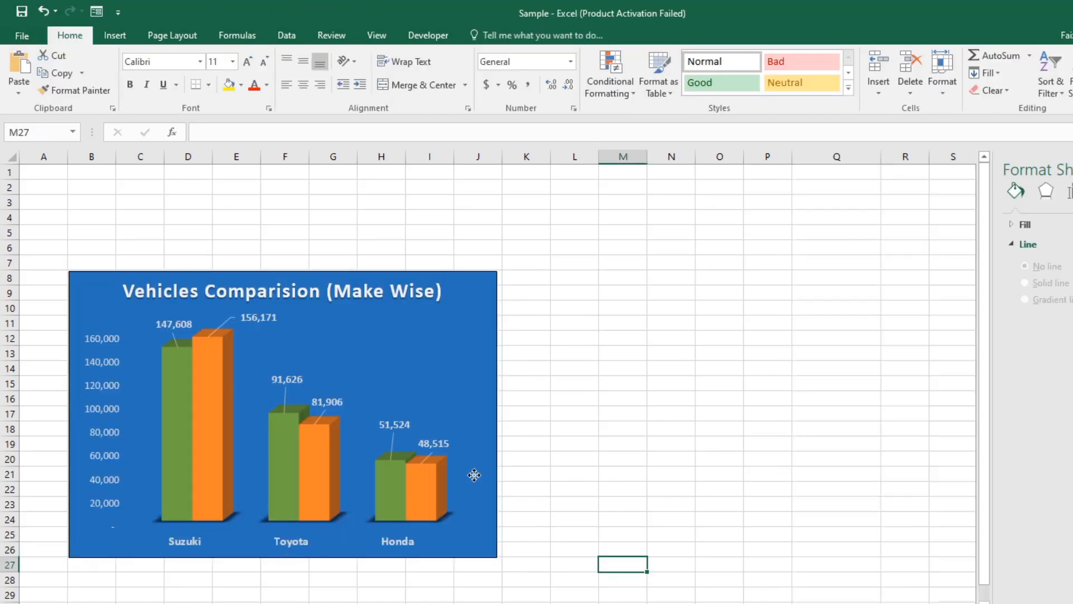
left_click(479, 475)
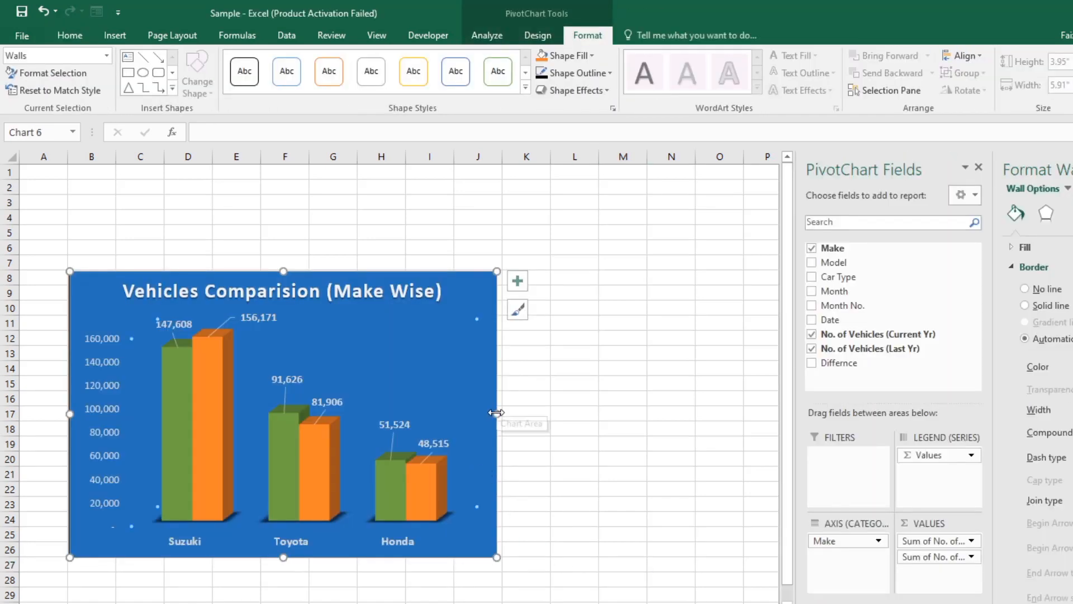
left_click_drag(497, 414, 501, 411)
left_click(591, 445)
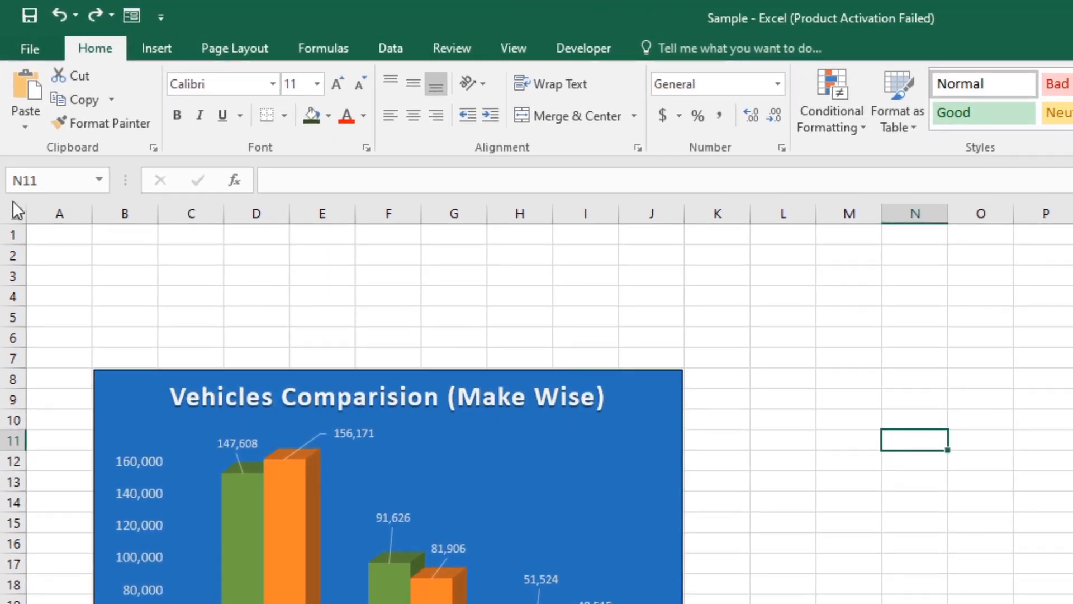
Step: Fill the entire Sheet7 background with the darkest shade of theme green
left_click(11, 157)
left_click(201, 244)
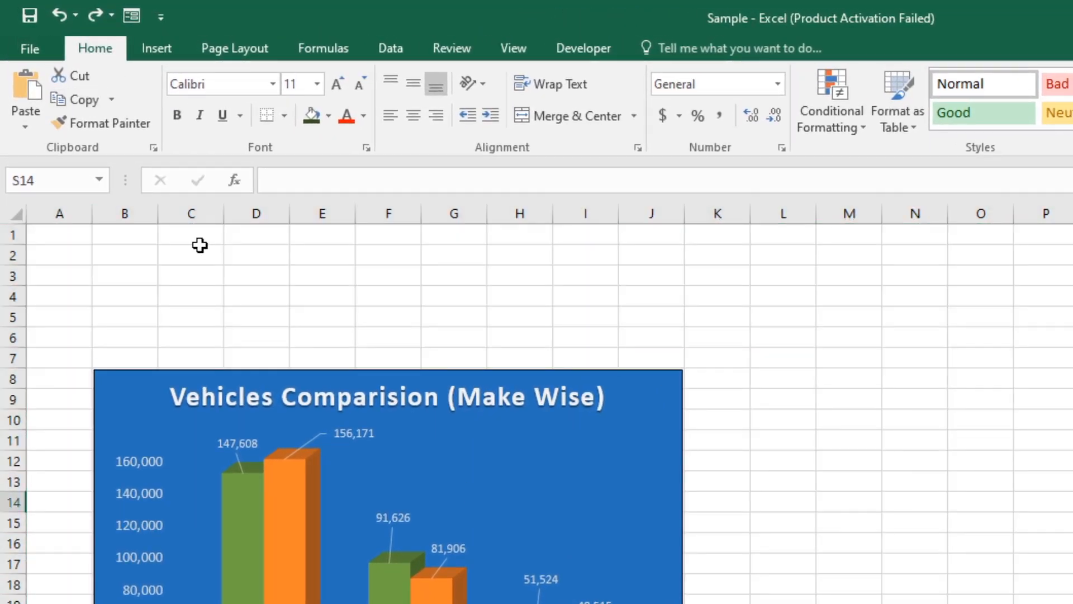
left_click(16, 213)
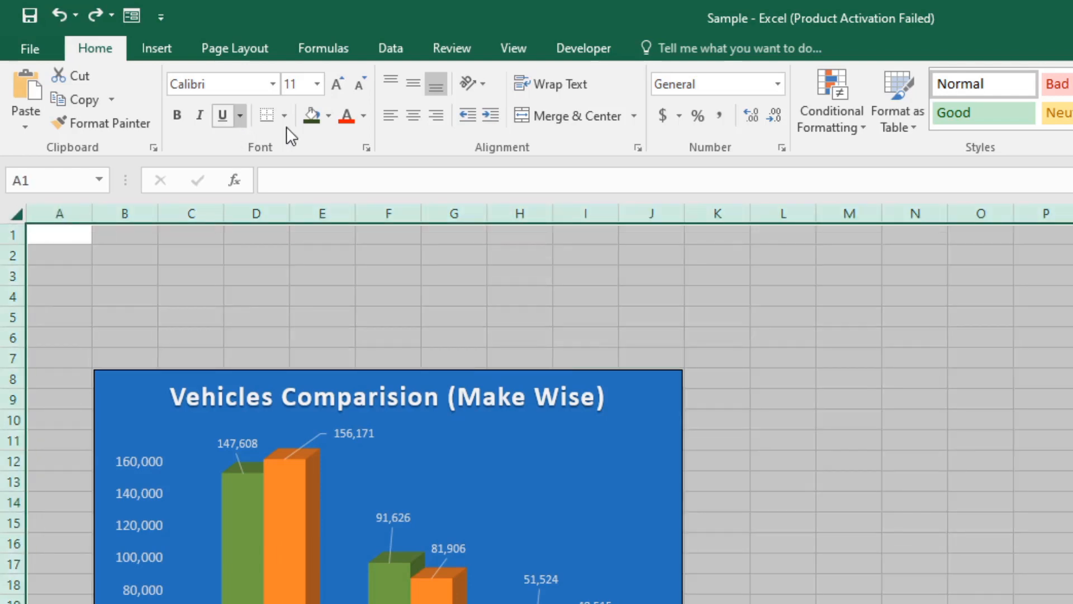
left_click(328, 115)
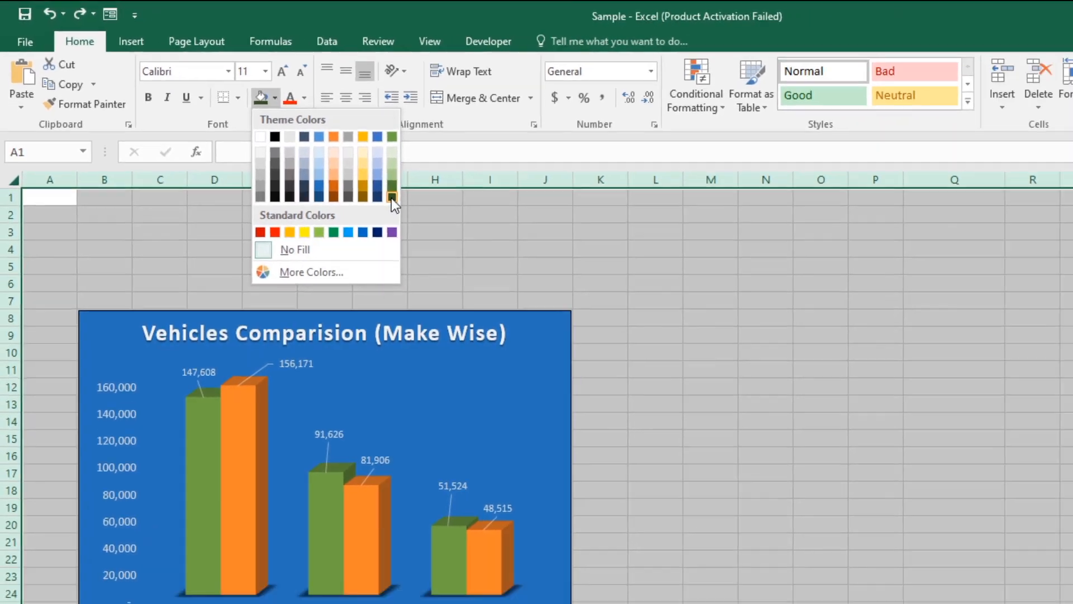
left_click(468, 233)
left_click(848, 502)
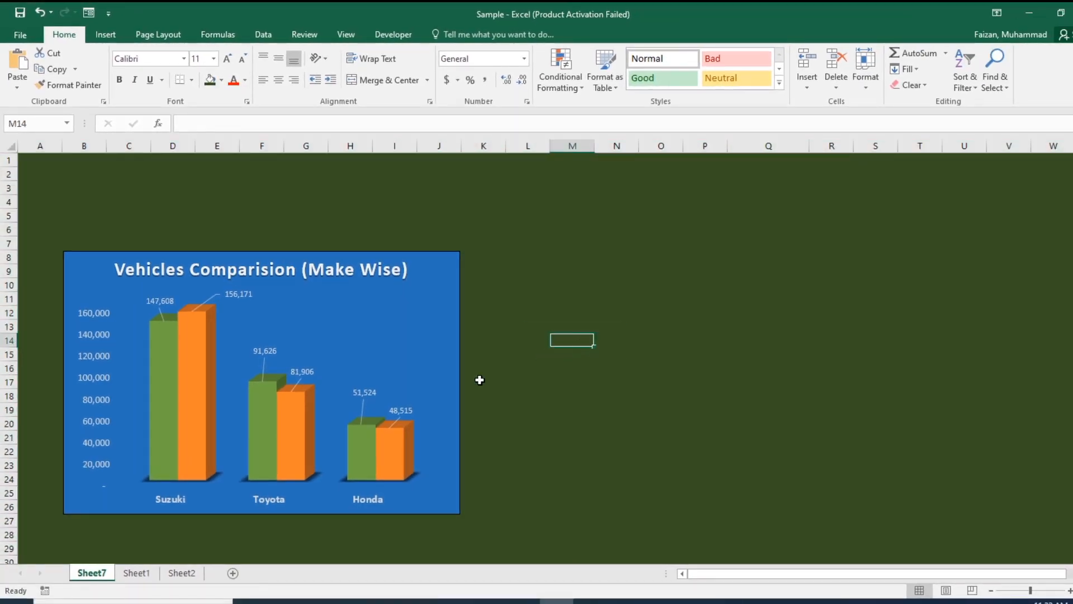
Step: Fill the chart area of the Vehicles Comparision (Make Wise) chart with the darkest shade of theme blue
left_click(103, 272)
left_click(429, 277)
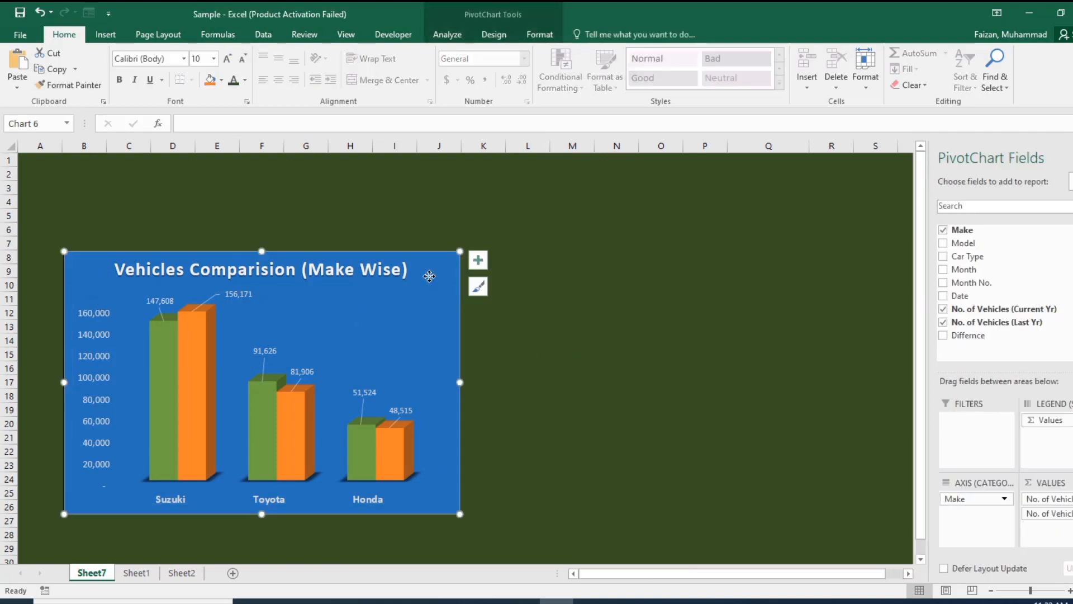
left_click(212, 81)
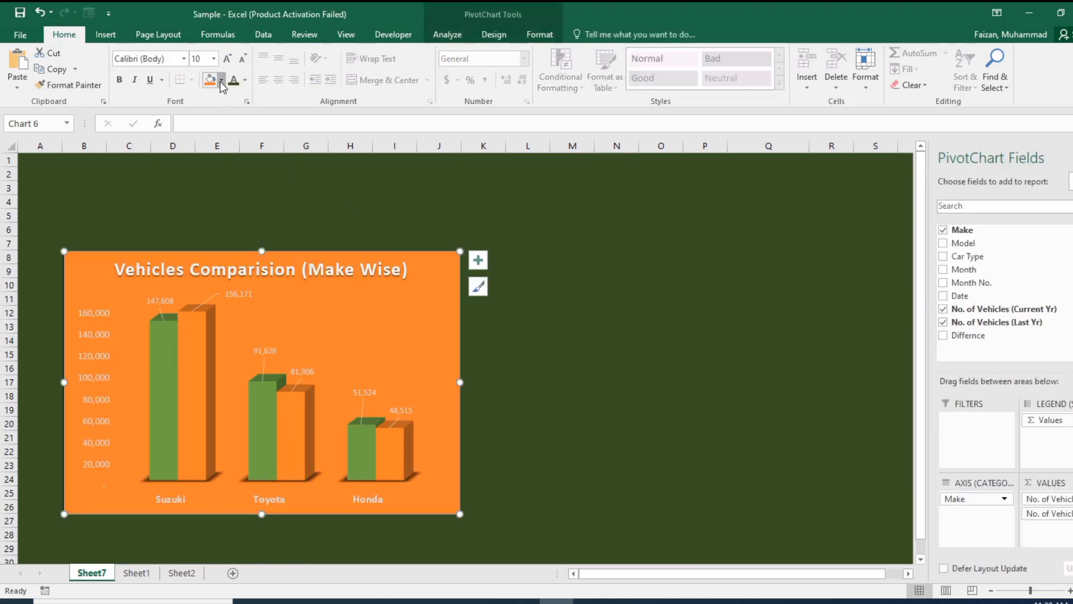
left_click(222, 82)
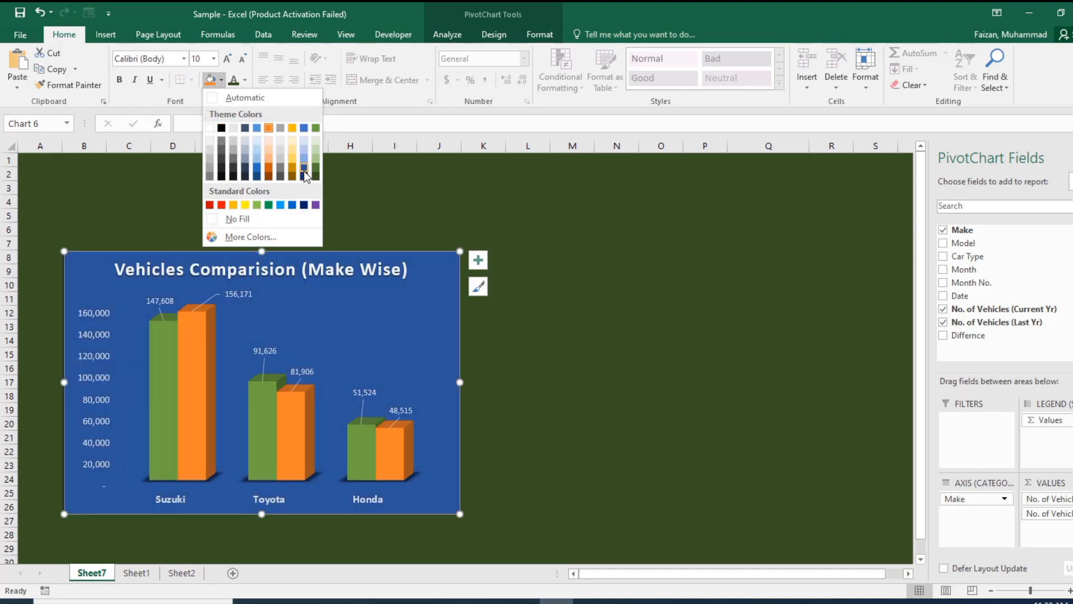
left_click(304, 176)
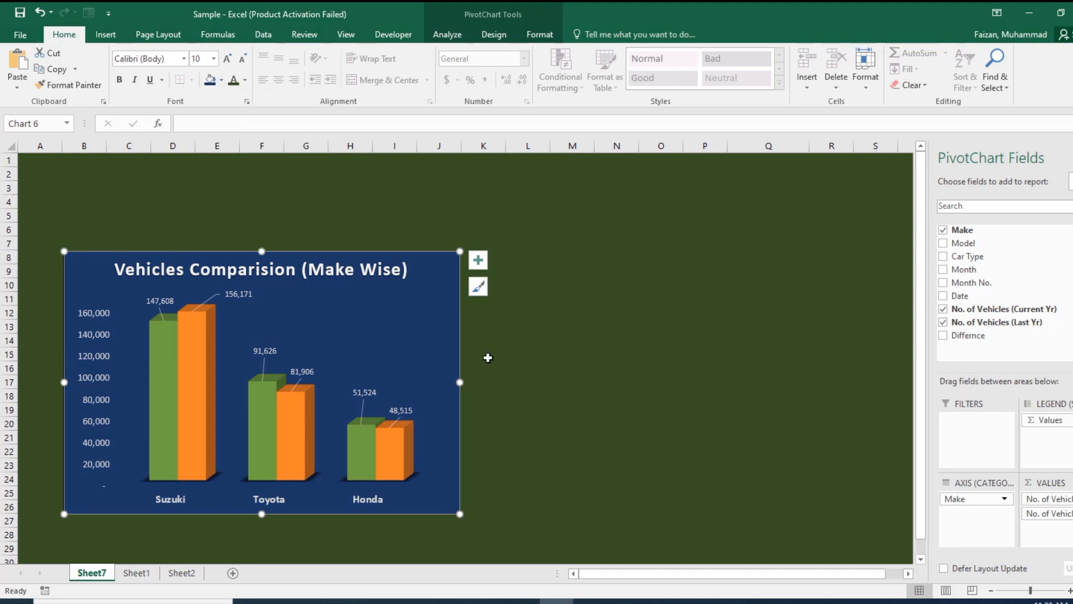
left_click(570, 385)
Step: Move the chart up and to the right so it starts at column D, row 5
left_click(388, 336)
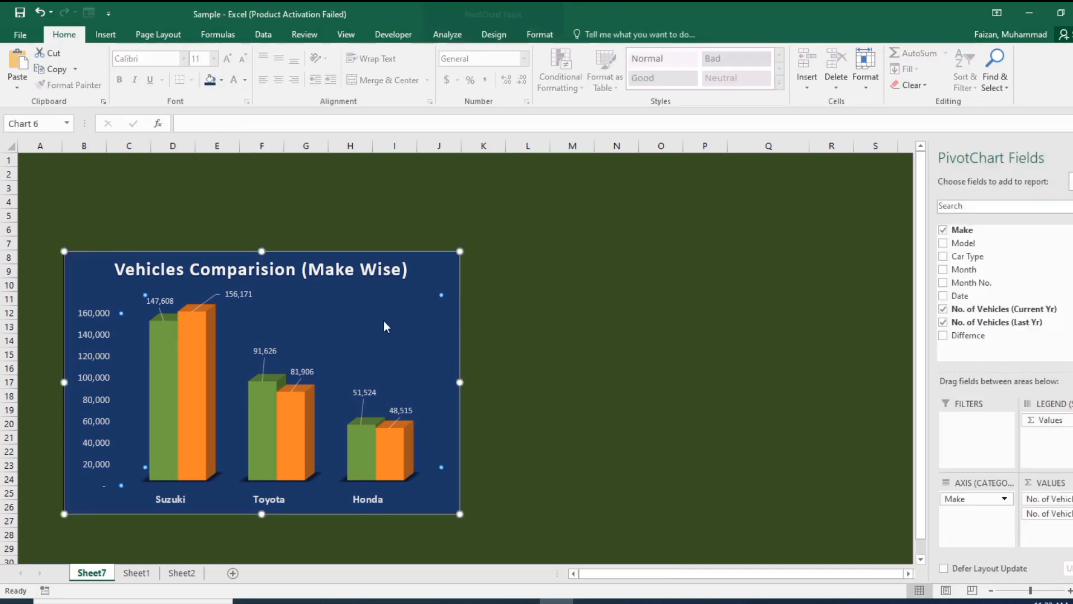
left_click_drag(428, 270, 521, 230)
left_click(613, 274)
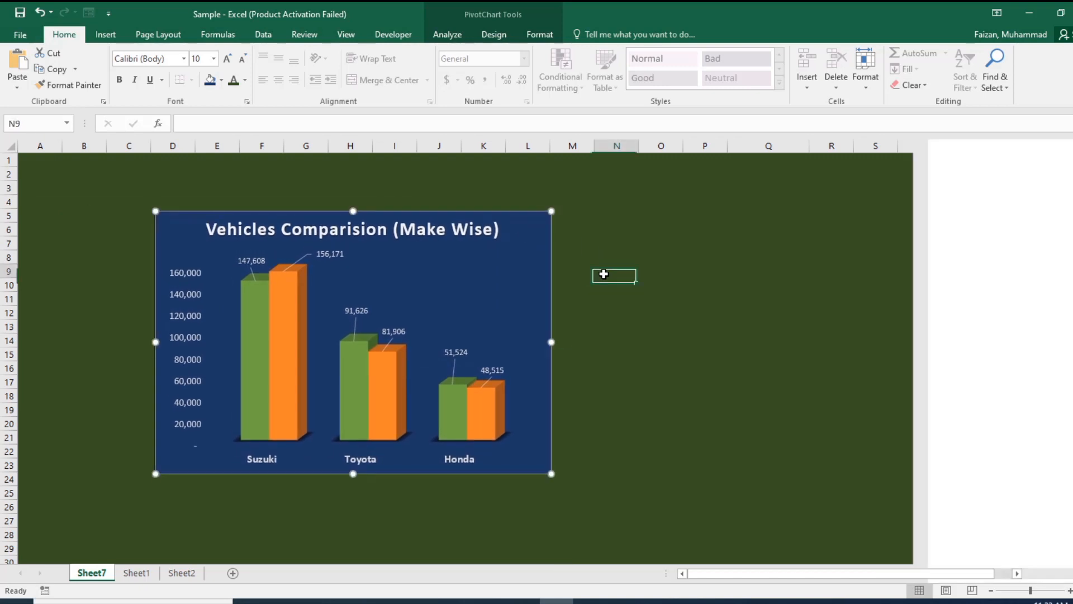
Step: Enter the text "Performance" in cell D1
left_click(172, 162)
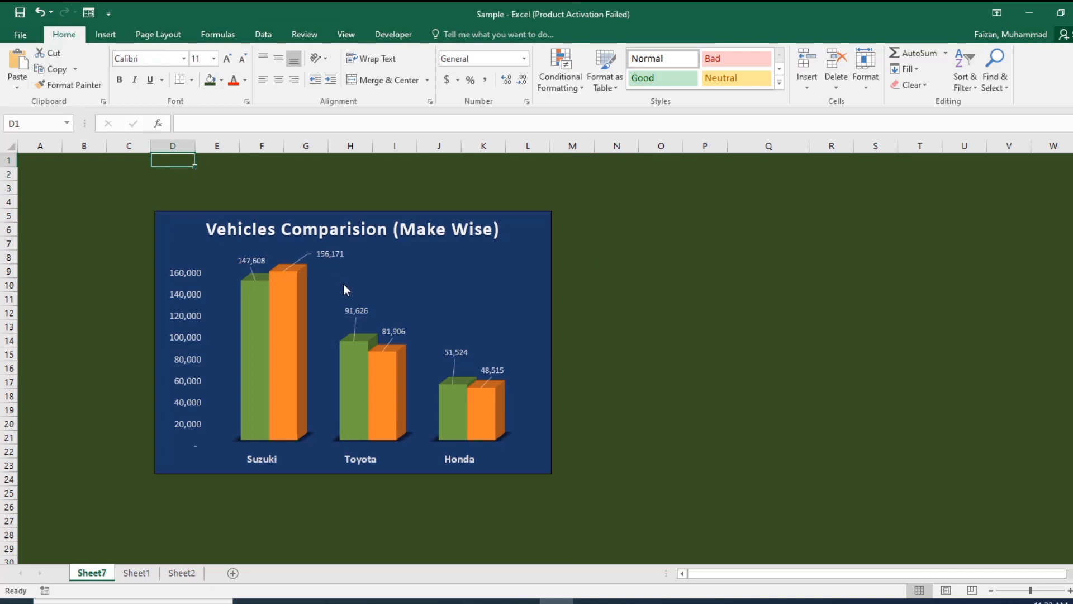
type("Performance")
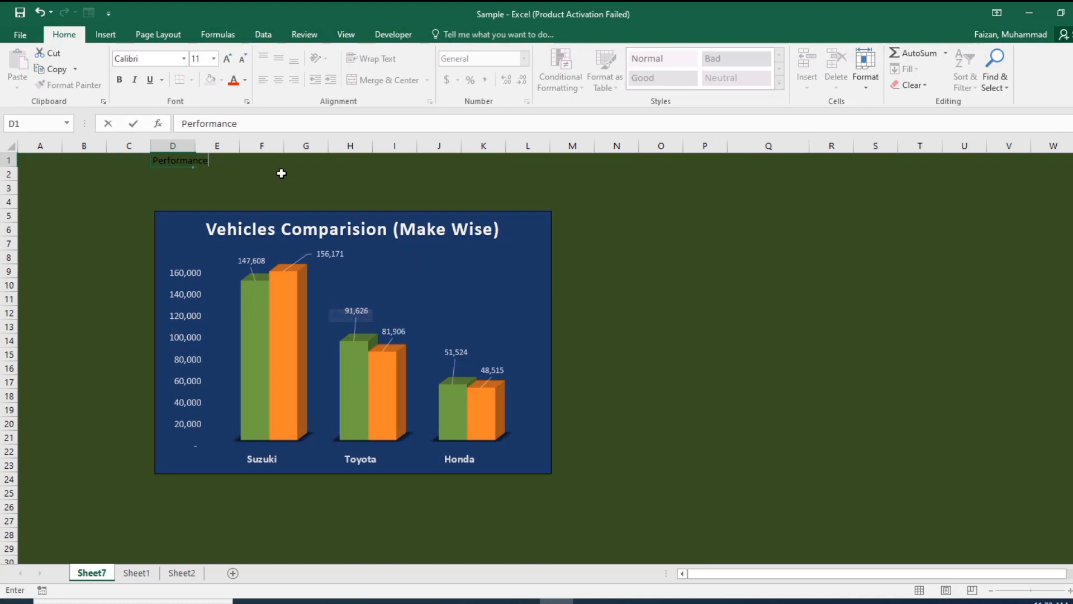
left_click(260, 173)
Step: Format the text in D1 as white, bold and 20 points
left_click(170, 160)
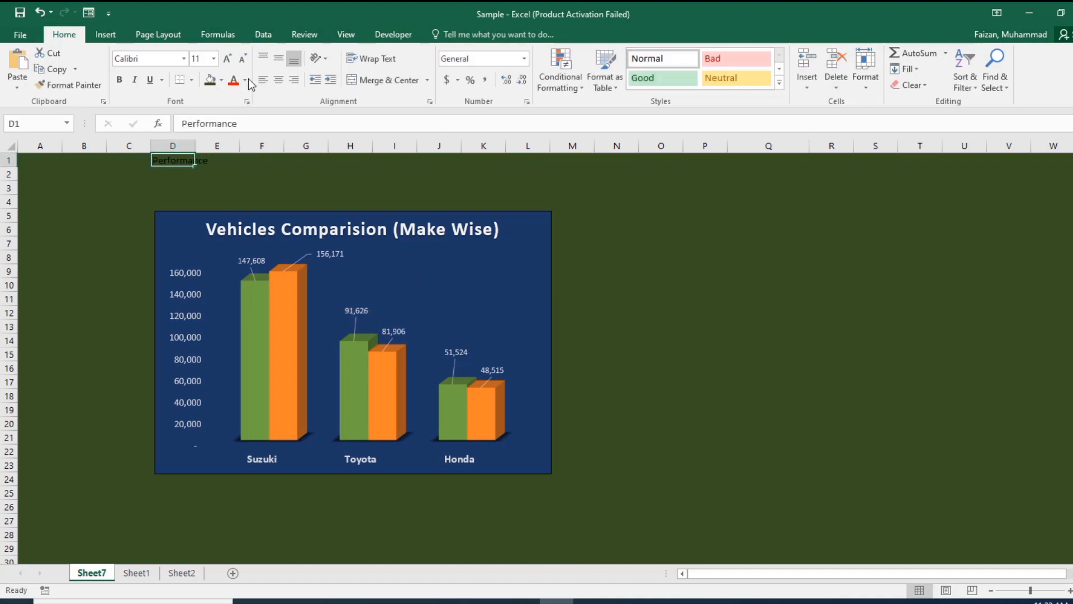
left_click(245, 79)
left_click(246, 99)
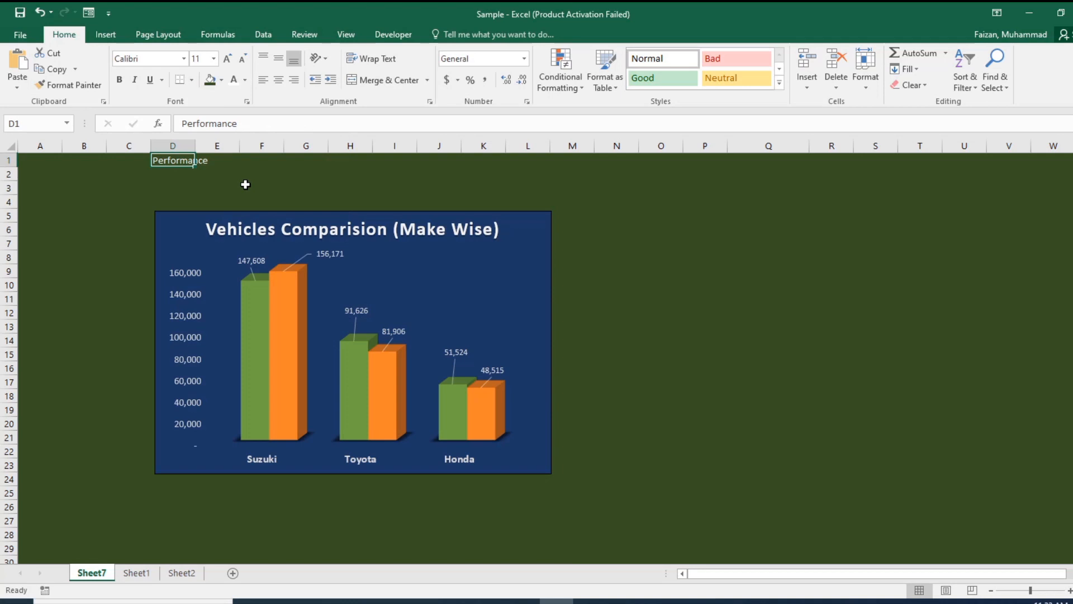
left_click(120, 79)
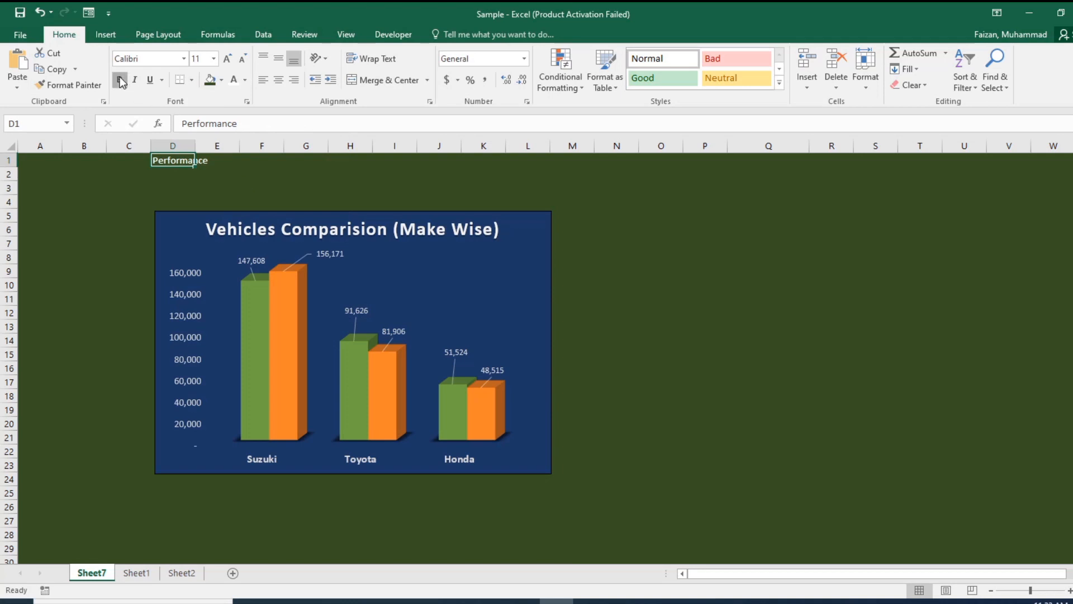
left_click(227, 58)
left_click(228, 58)
left_click(228, 58)
left_click(227, 58)
left_click(227, 58)
Step: Extend the text in D1 to read "Performance Dashboard"
double_click(173, 165)
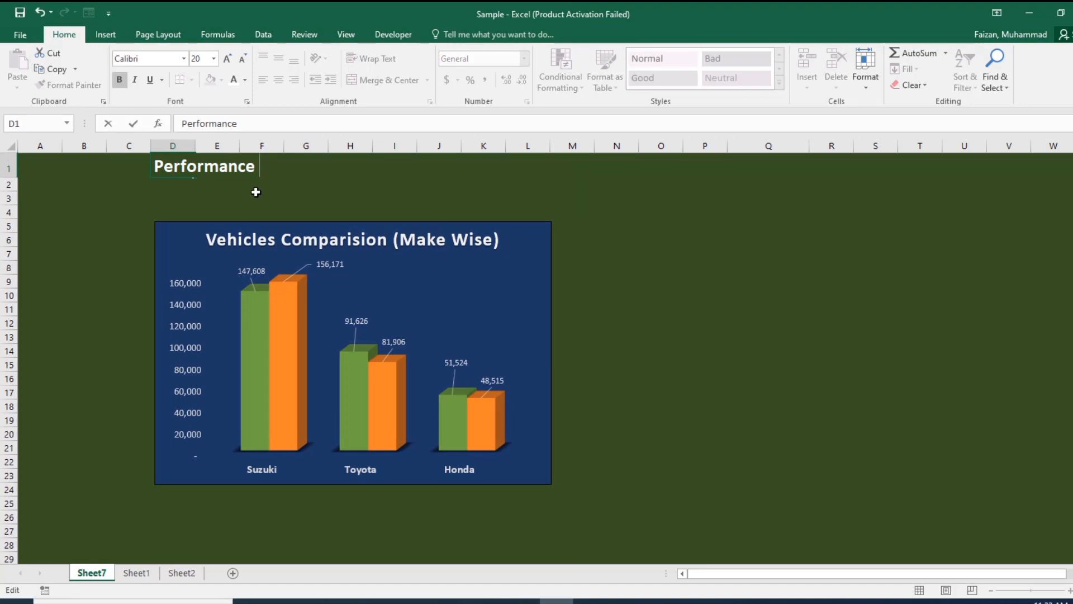
type("Dashboa")
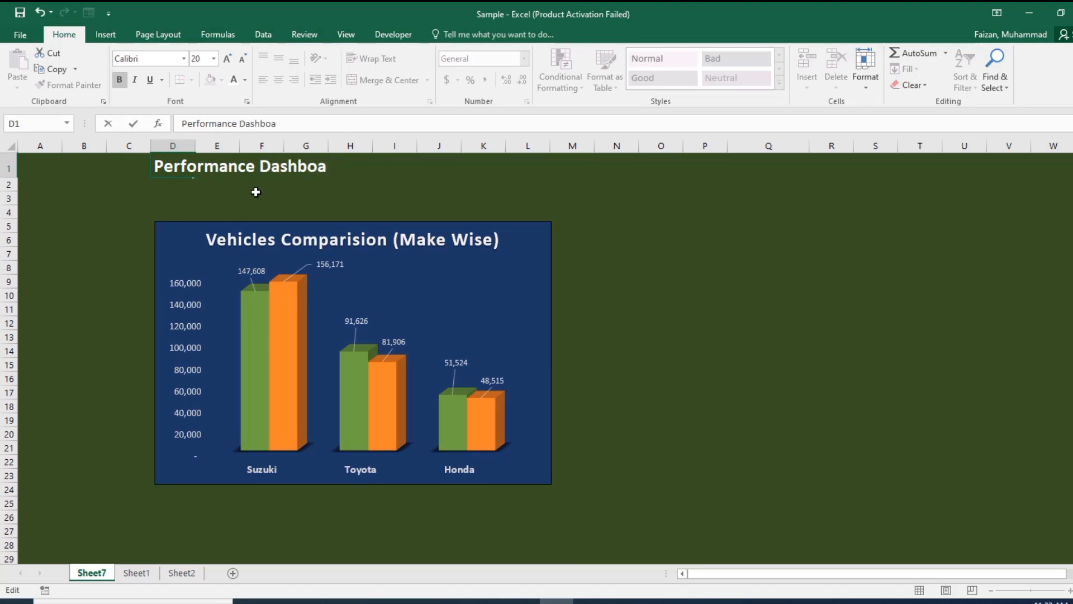
type("d")
key("Return")
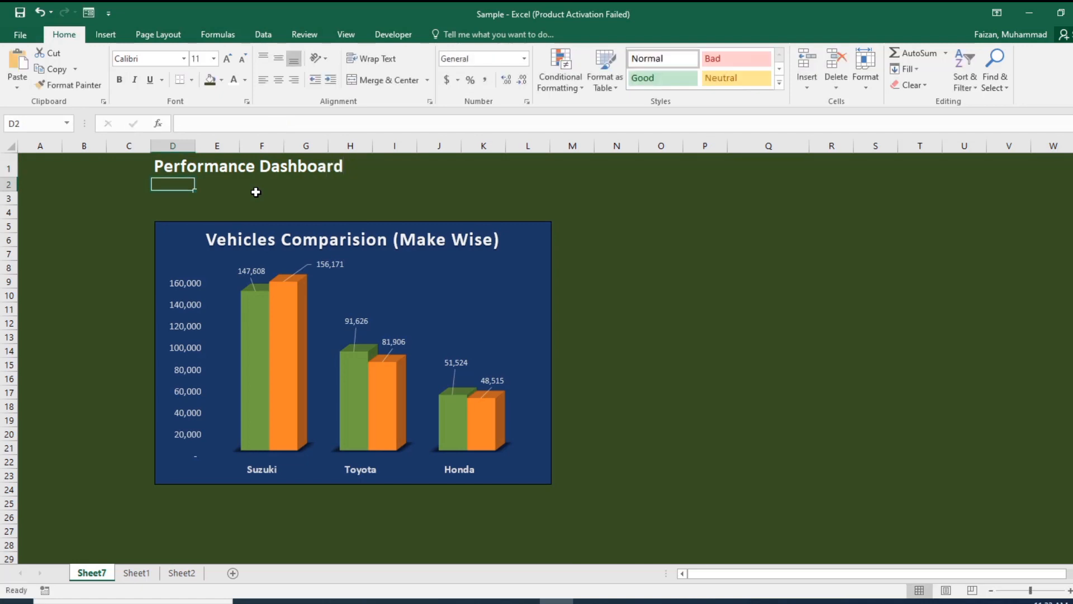
Step: Merge and center the title across rows 1 to 3 from column A over the dashboard's width, and middle-align it
left_click_drag(189, 165, 492, 165)
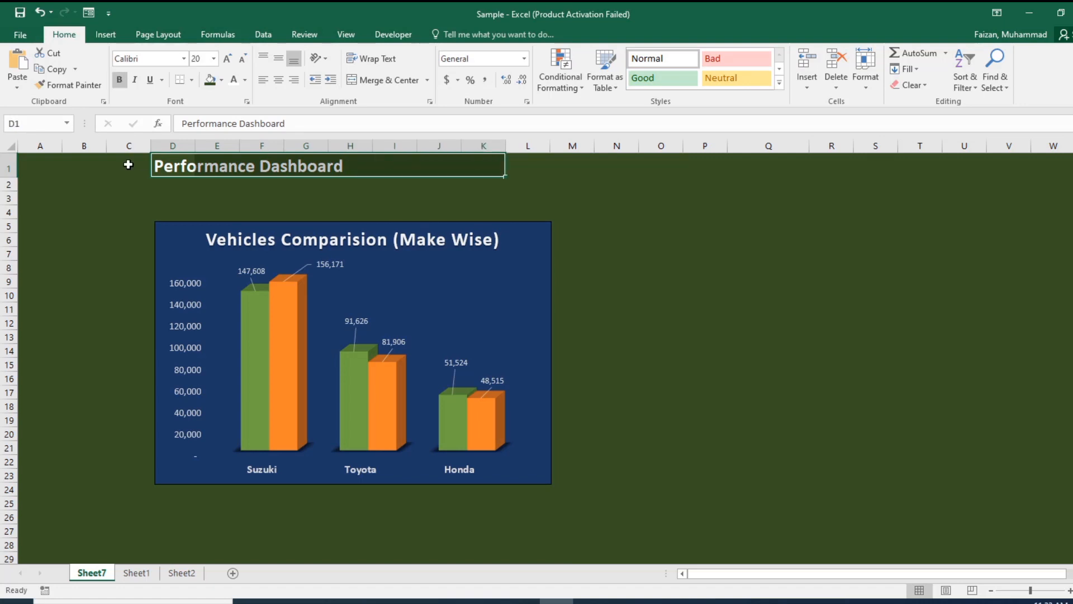
left_click_drag(33, 159, 977, 195)
left_click(386, 79)
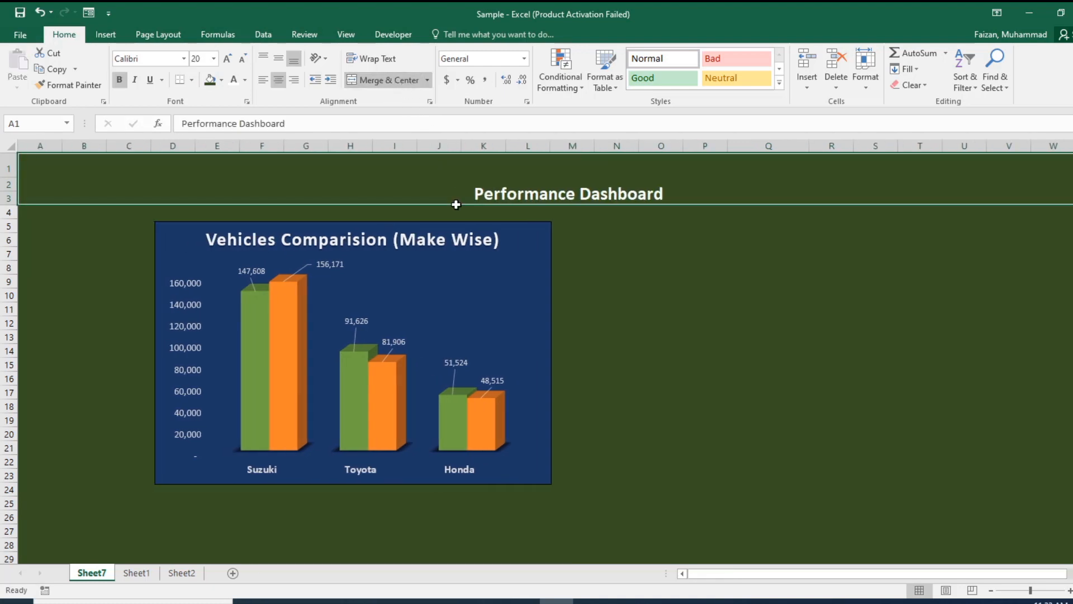
left_click(278, 58)
Step: Apply middle vertical alignment to all cells of Sheet7
left_click(478, 278)
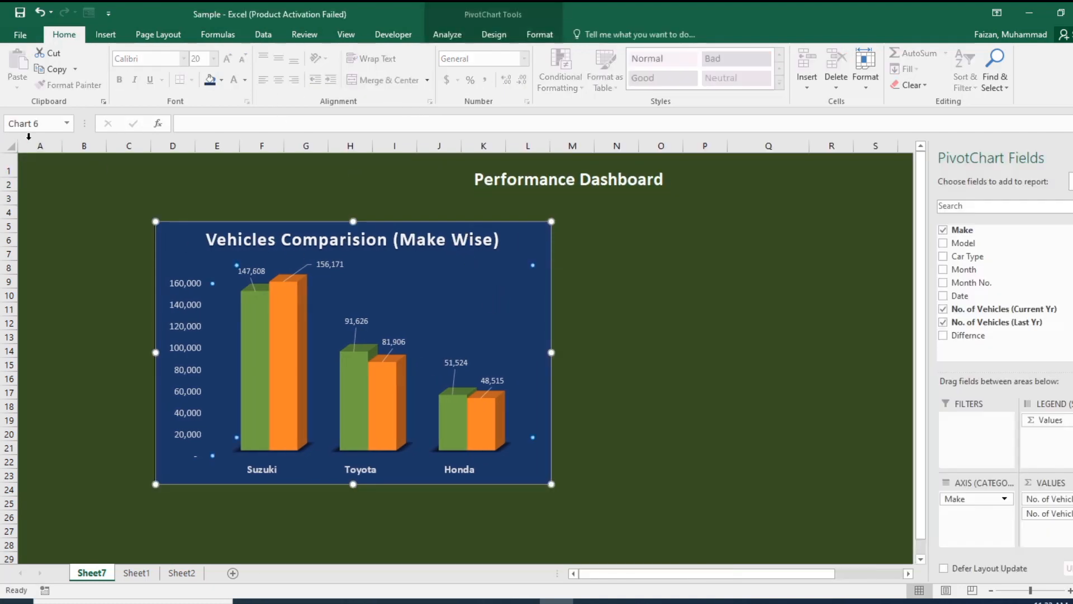
left_click(7, 142)
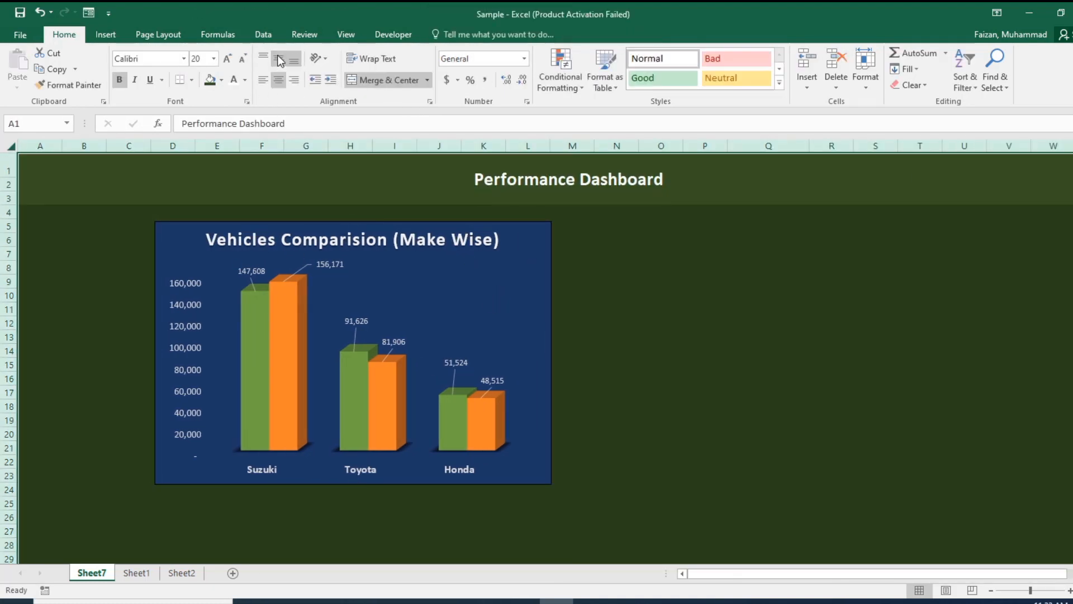
left_click(633, 349)
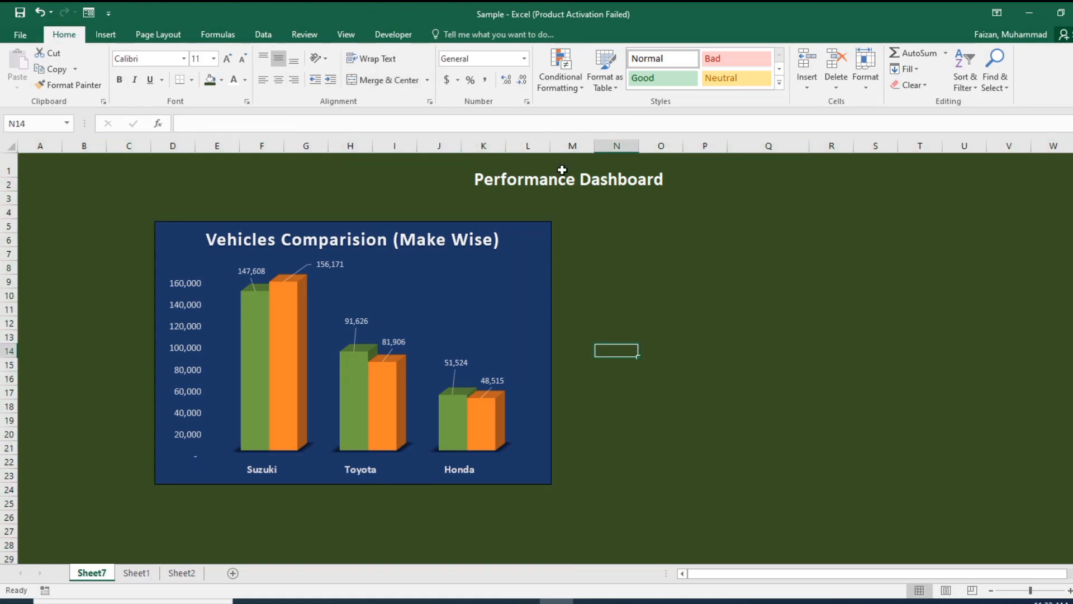
Step: Enlarge the Performance Dashboard title to 48 points
left_click(561, 170)
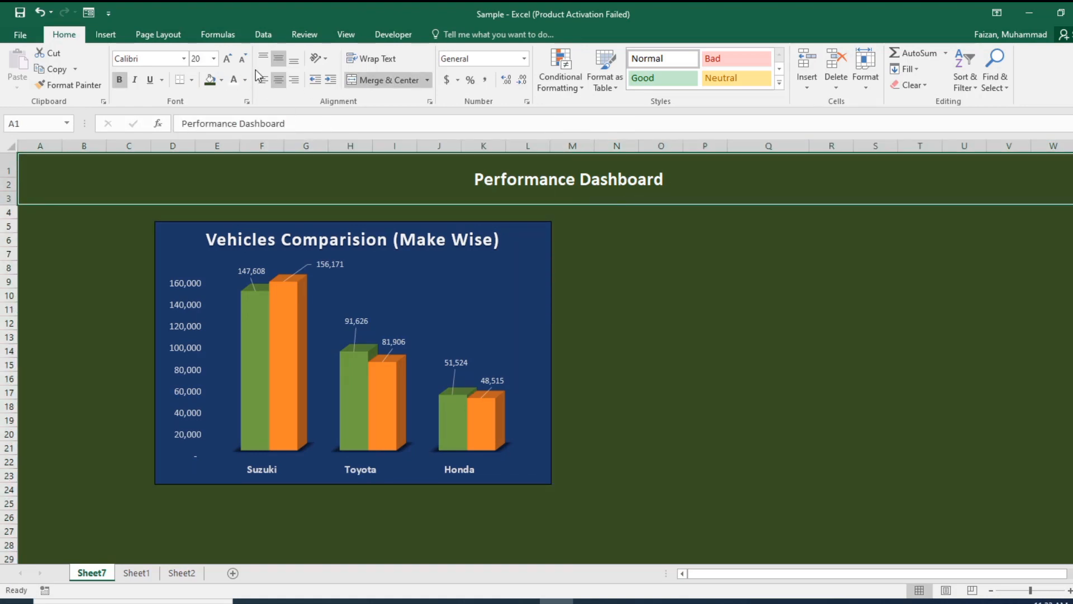
left_click(227, 58)
left_click(227, 58)
left_click(226, 58)
left_click(227, 58)
left_click(227, 58)
left_click(227, 58)
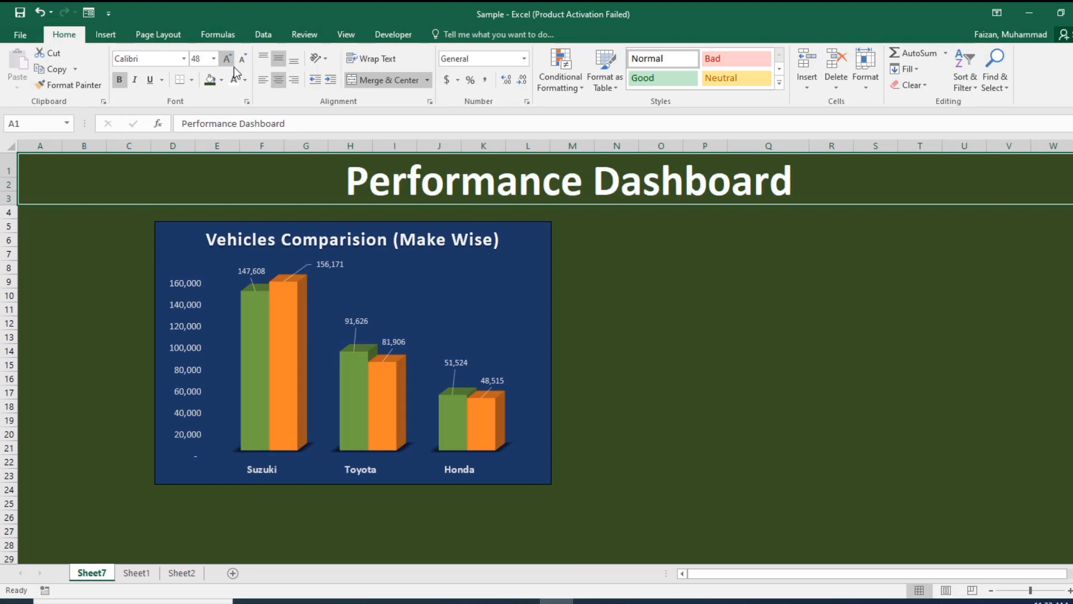
left_click(769, 386)
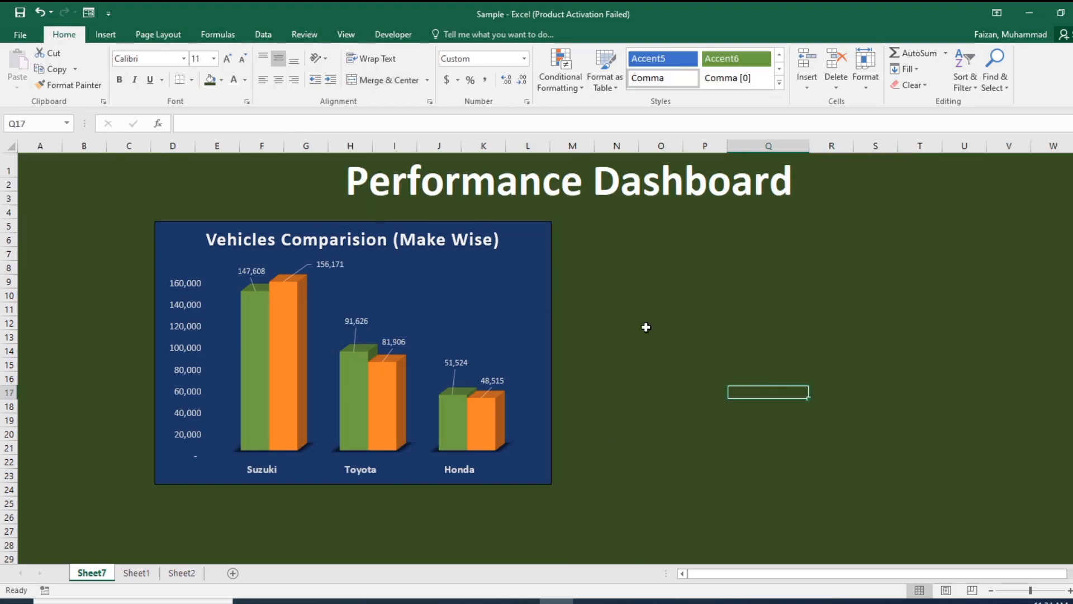
left_click(587, 194)
left_click(681, 323)
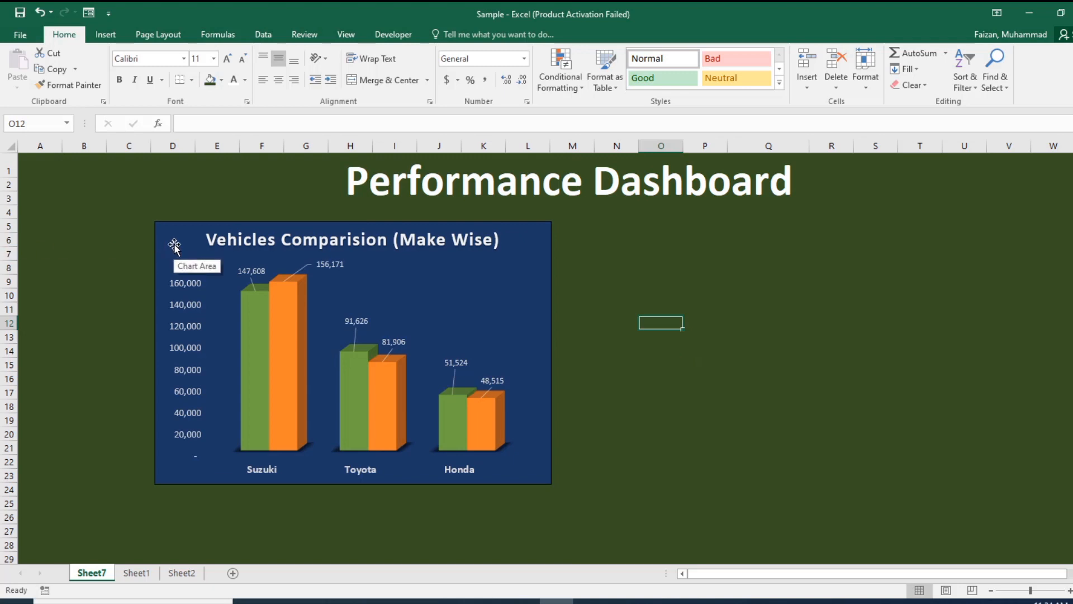
left_click(861, 465)
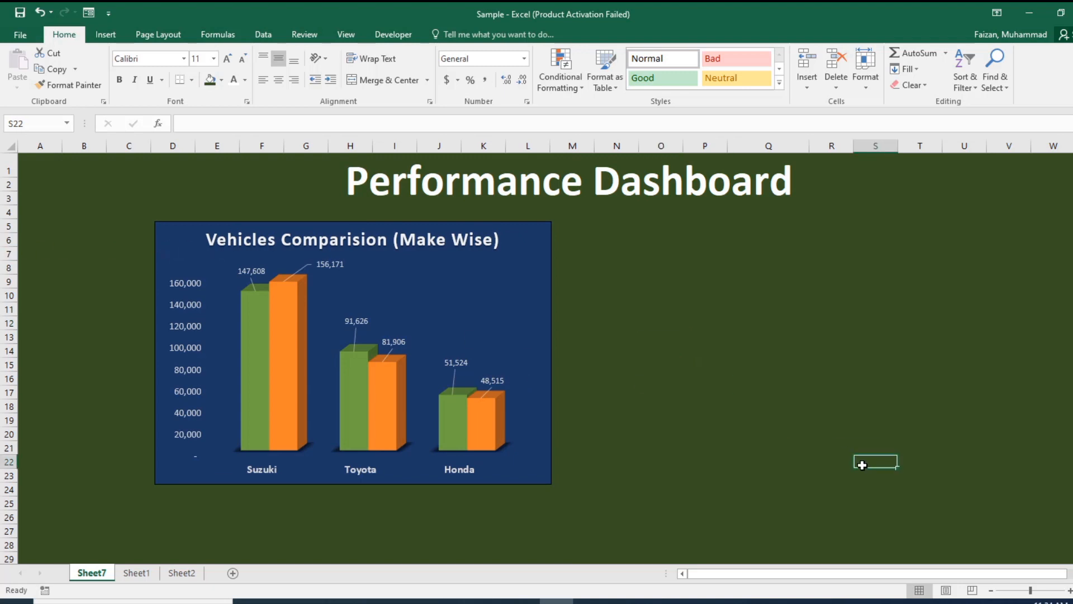
Step: Rename Sheet1 as "Pivot Chart"
left_click(147, 574)
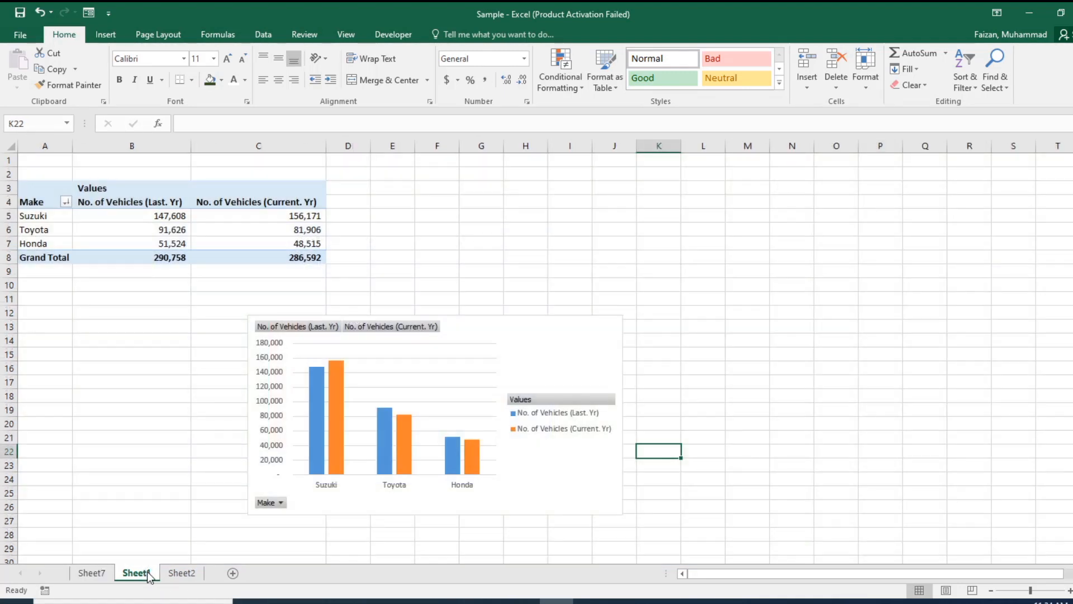
double_click(149, 575)
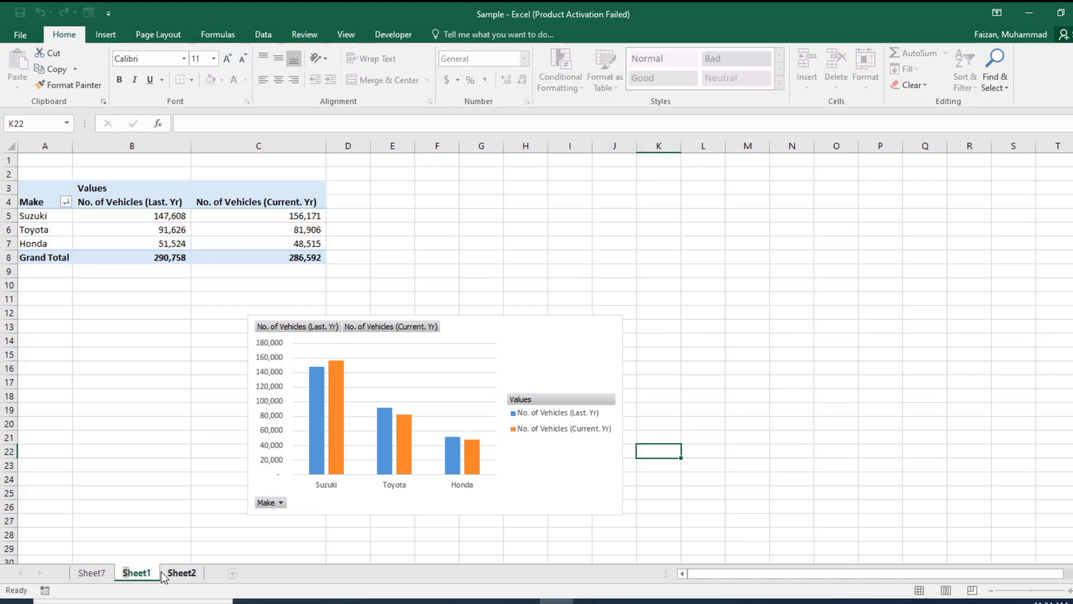
type("PO")
key("BackSpace")
type("ivot Chart")
key("Return")
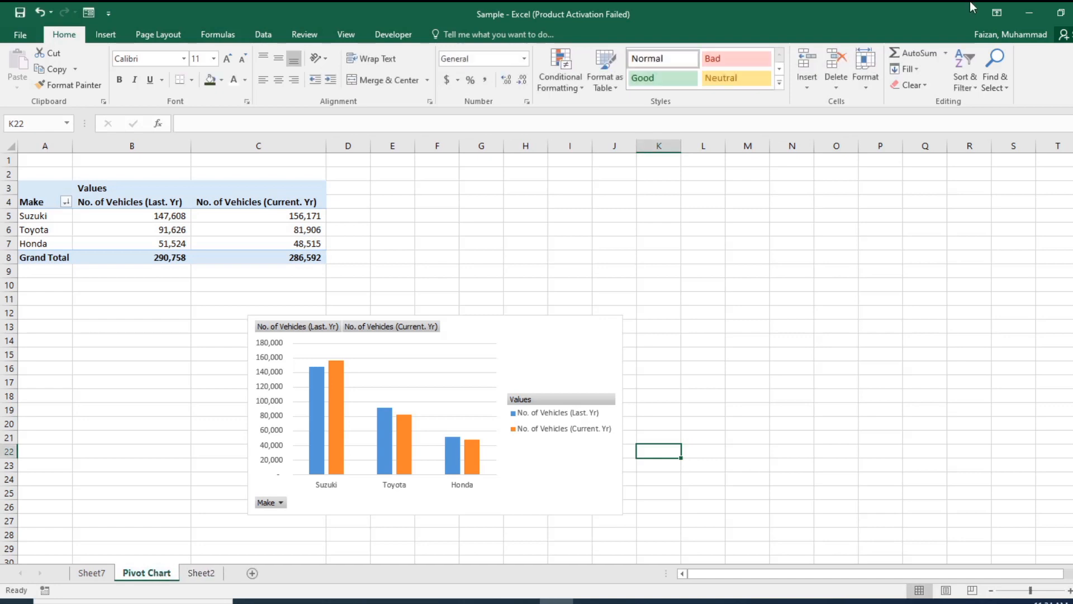
Step: Replace the Make field with Model in the rows of the PivotTable on the Pivot Chart sheet
left_click(268, 227)
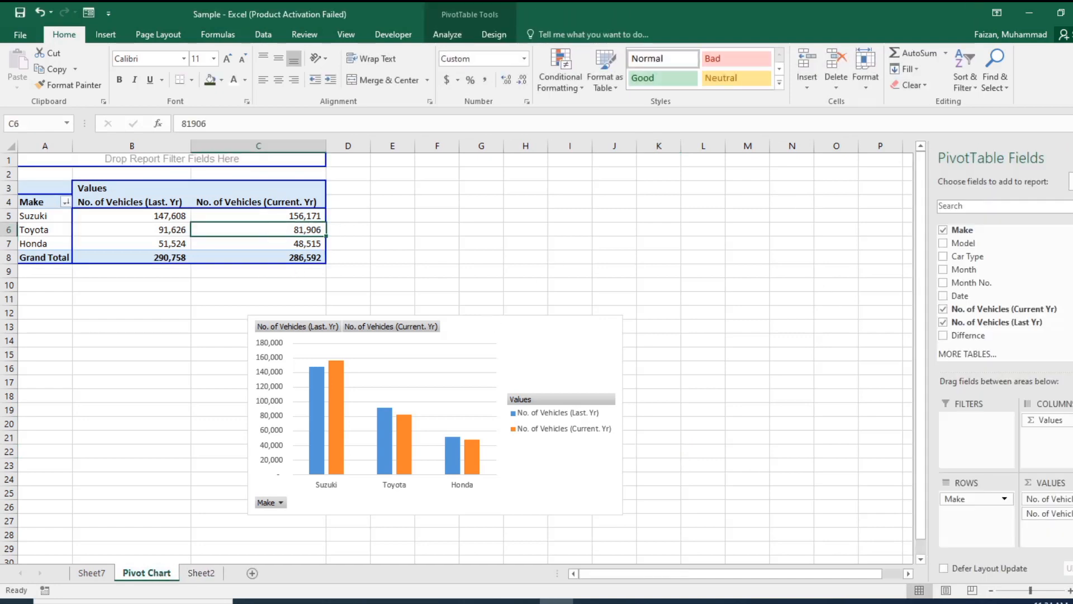
left_click_drag(998, 499, 1007, 330)
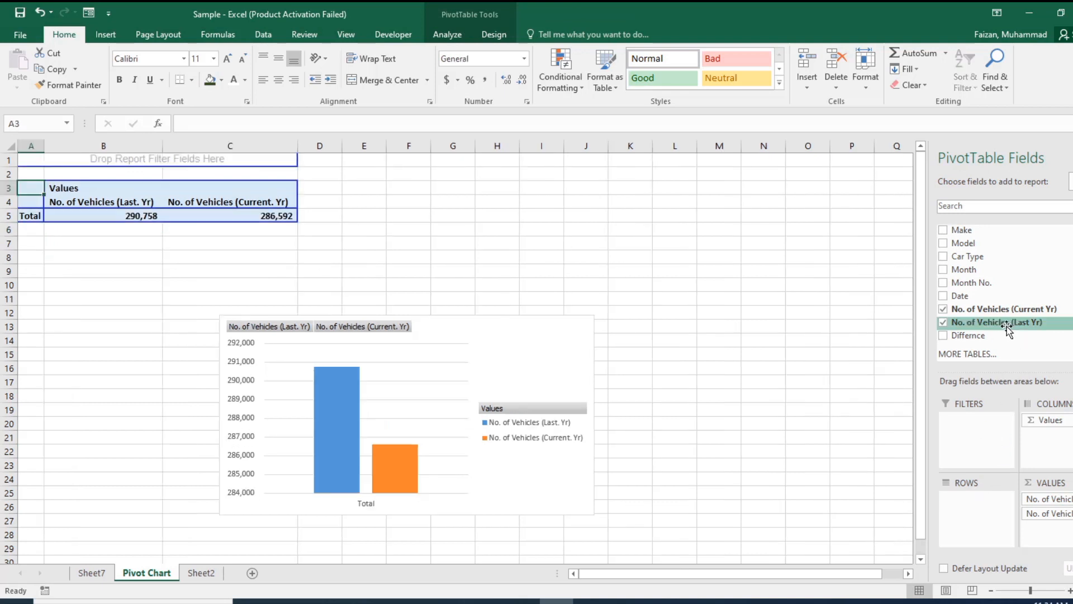
left_click_drag(966, 242, 979, 517)
Step: Return to Sheet7 to check how the dashboard chart looks with the Model field
left_click(530, 342)
right_click(586, 334)
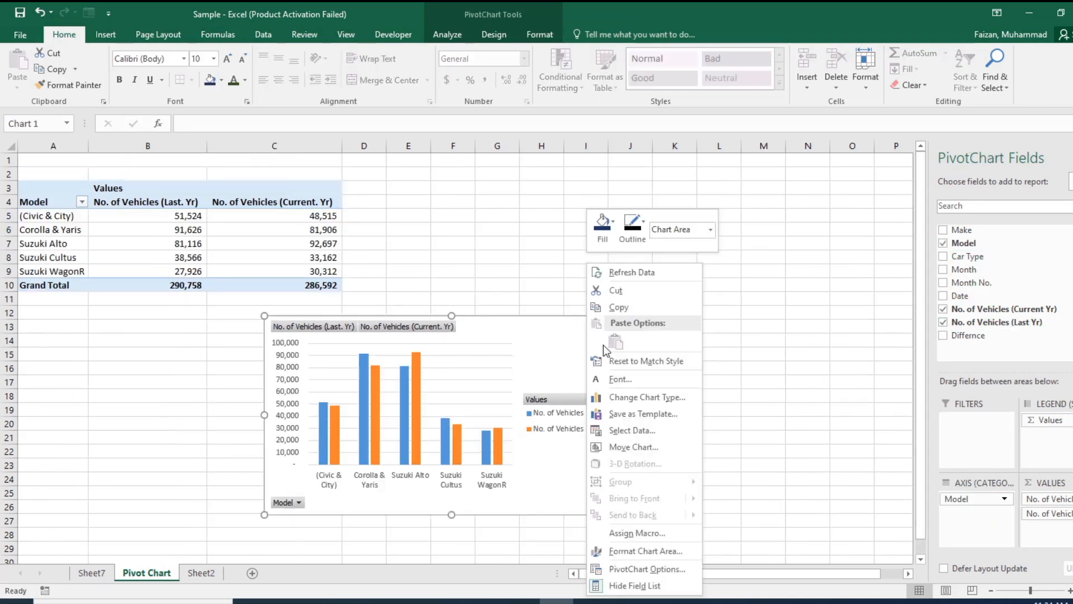
left_click(96, 577)
left_click(96, 576)
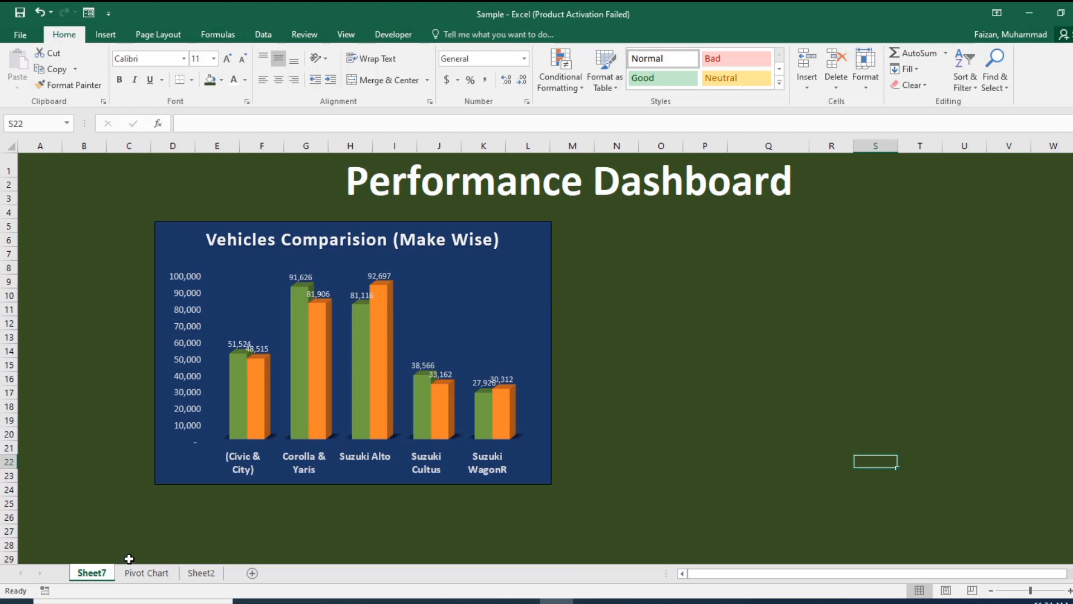
Step: Undo the last changes, back through the swap of Make for Model in the PivotTable rows and the dashboard title enlargement
key("ctrl+z")
key("ctrl+z")
key("ctrl+z")
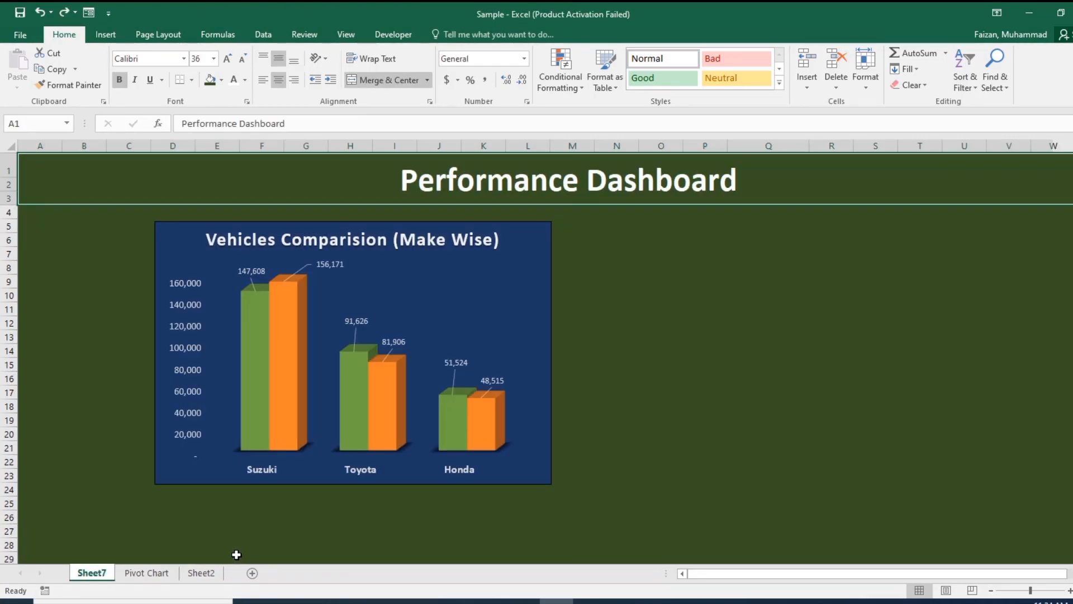
left_click(281, 535)
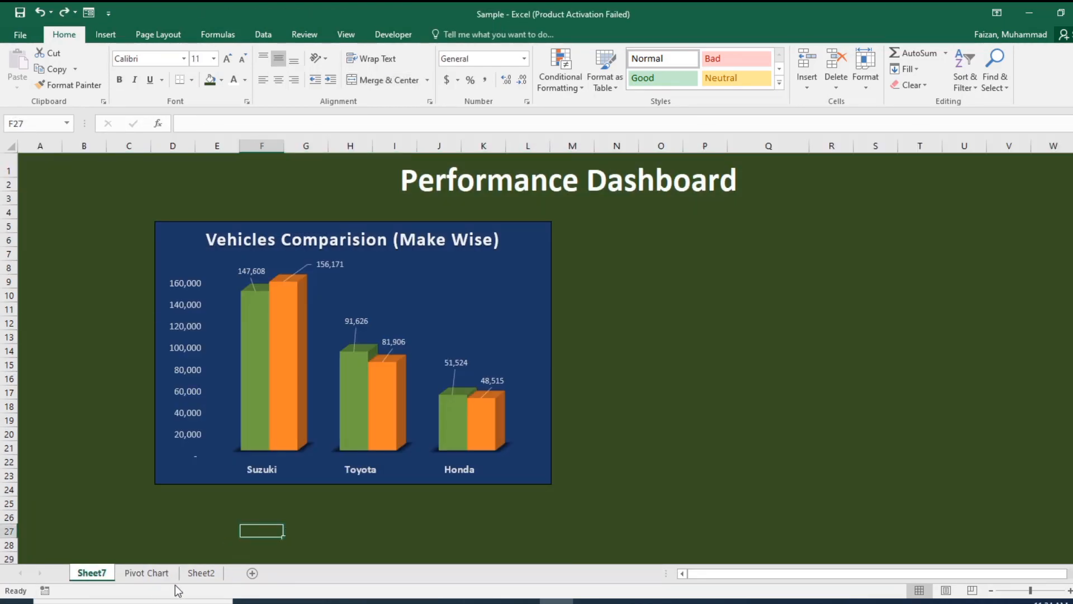
Step: Set up a new PivotTable from the Sheet2 data range A1:I61, with an existing worksheet as its destination
left_click(201, 572)
right_click(66, 176)
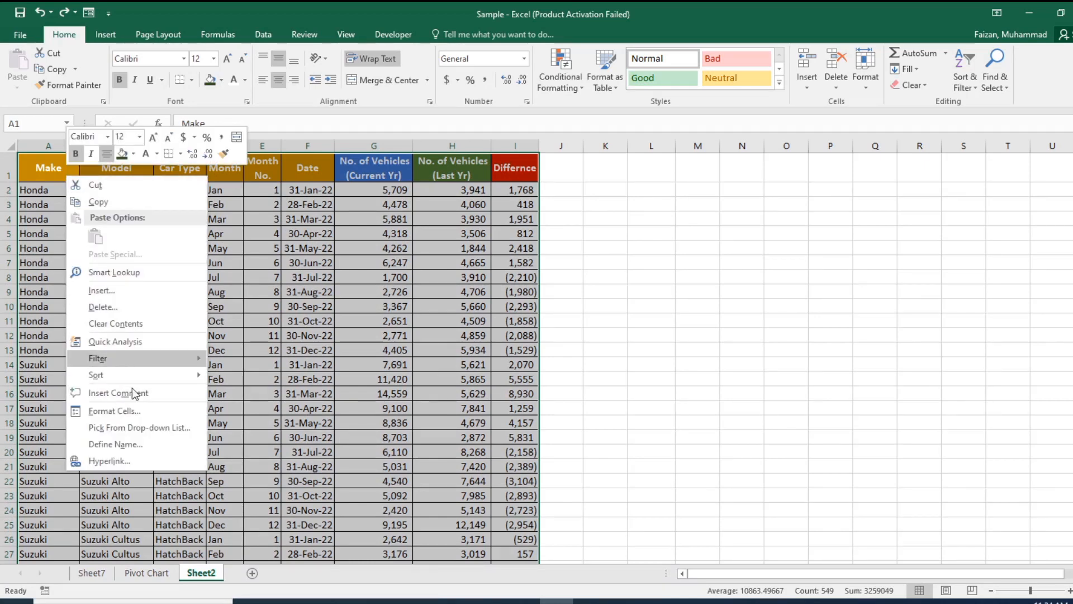
key("Escape")
left_click(104, 38)
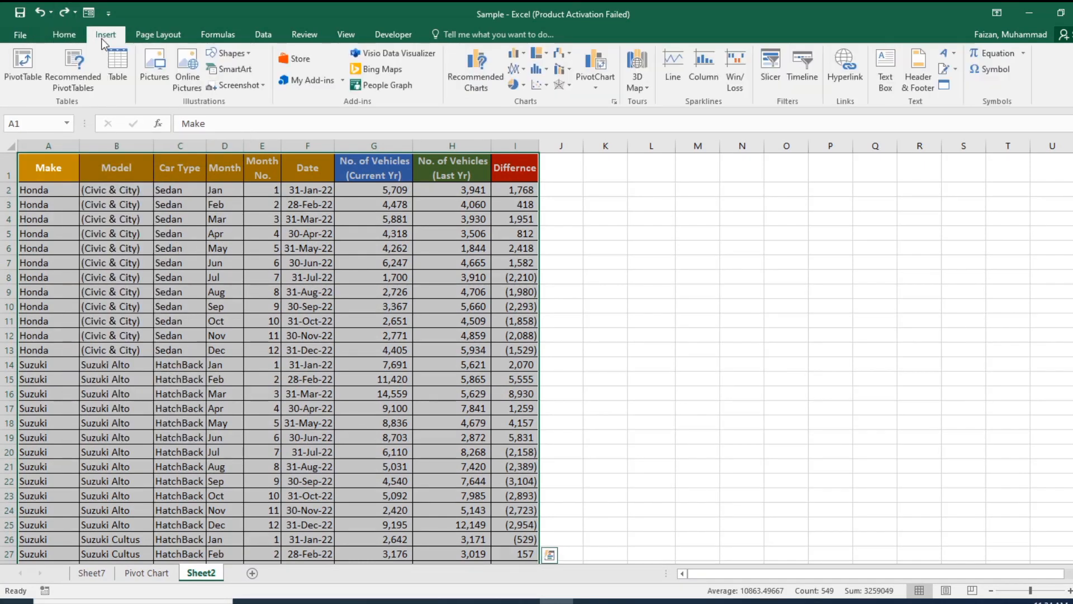
left_click(23, 65)
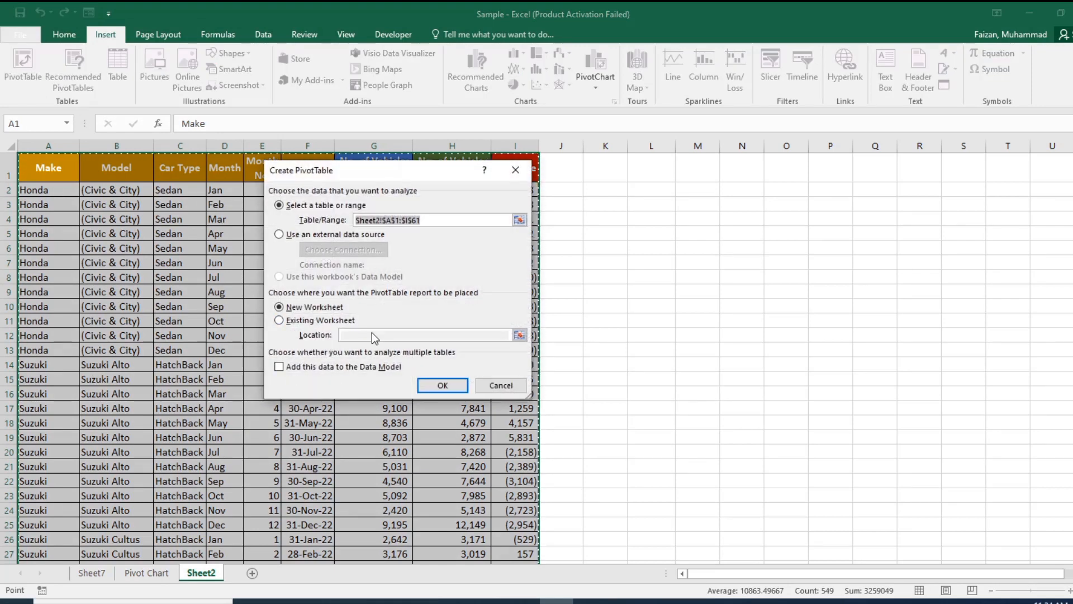
left_click(279, 320)
left_click(519, 335)
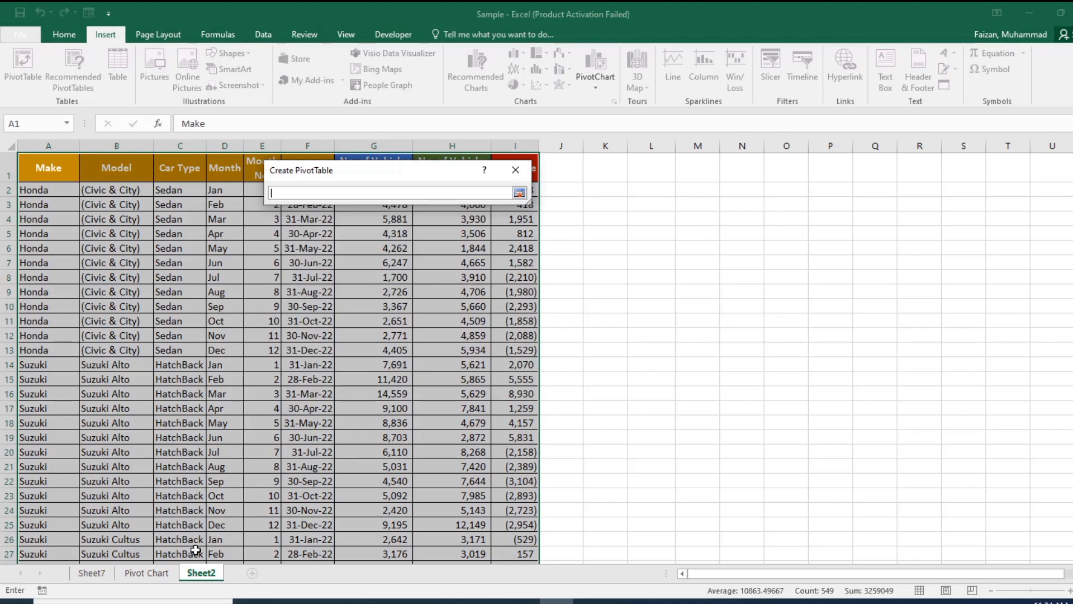
Step: Choose cell A31 on the Pivot Chart sheet as the PivotTable's location and create it
left_click(162, 573)
left_click_drag(464, 313, 196, 475)
left_click(196, 476)
scroll(187, 495, "down", 3)
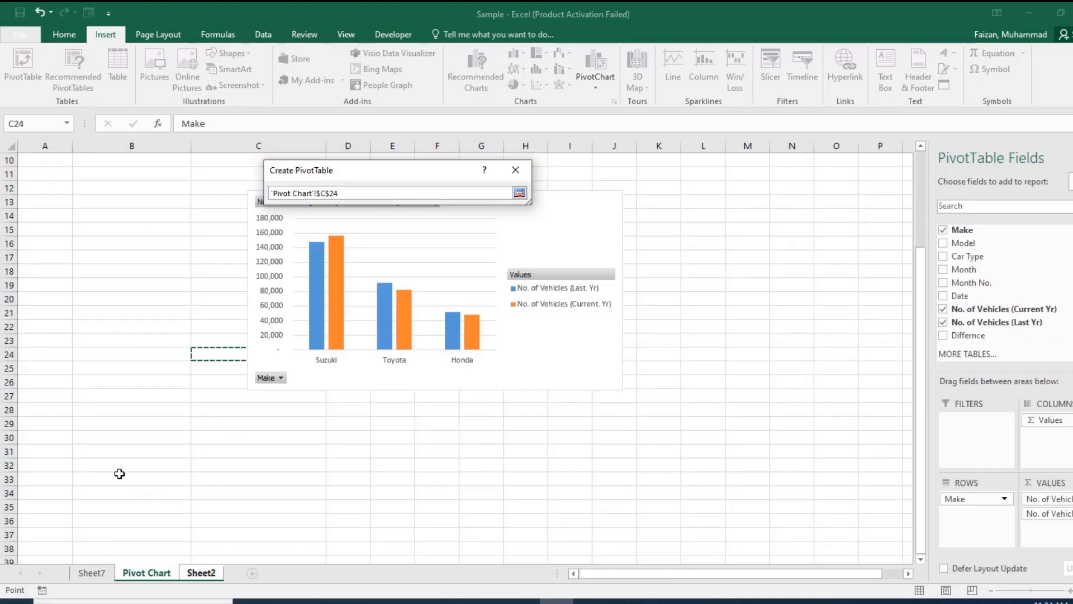
left_click_drag(45, 437, 168, 437)
scroll(49, 407, "down", 1)
left_click(48, 407)
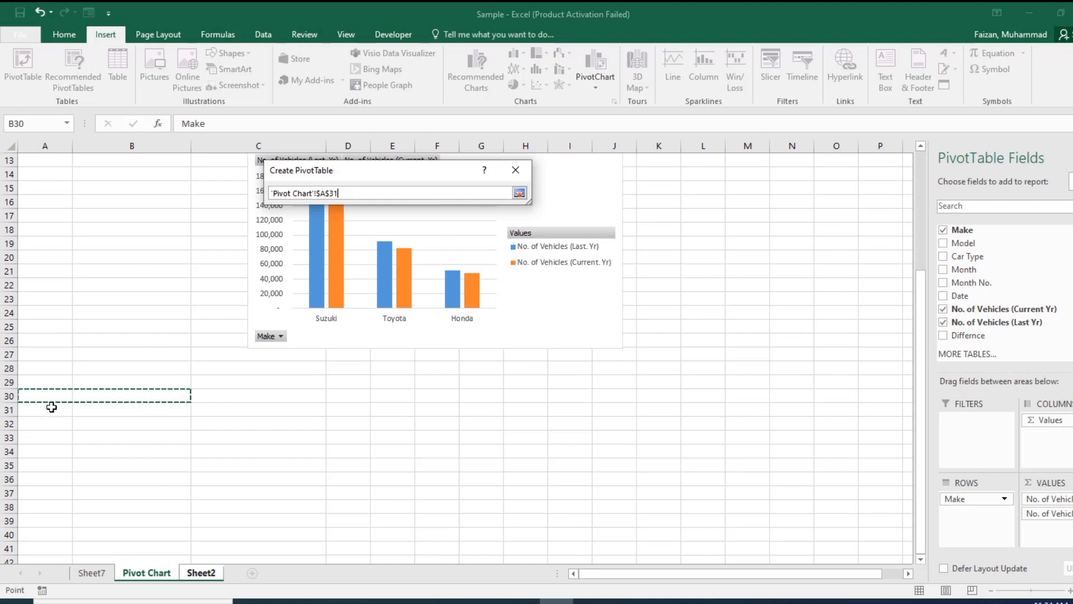
left_click(521, 194)
left_click(442, 385)
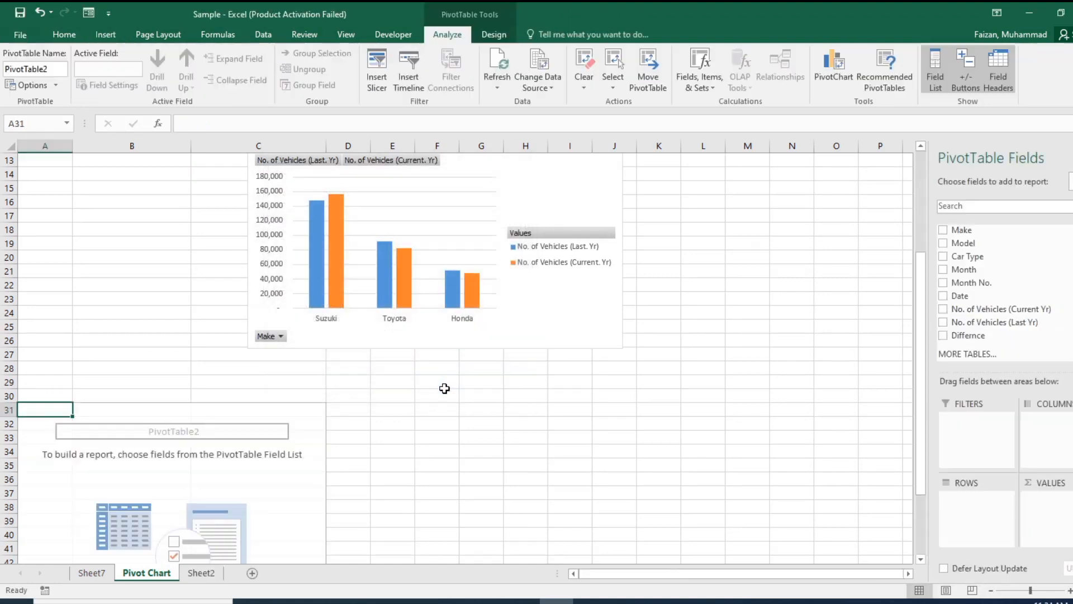
Step: Insert a Line with Markers PivotChart for the empty PivotTable at A31
left_click(348, 466)
scroll(305, 473, "down", 4)
left_click(284, 388)
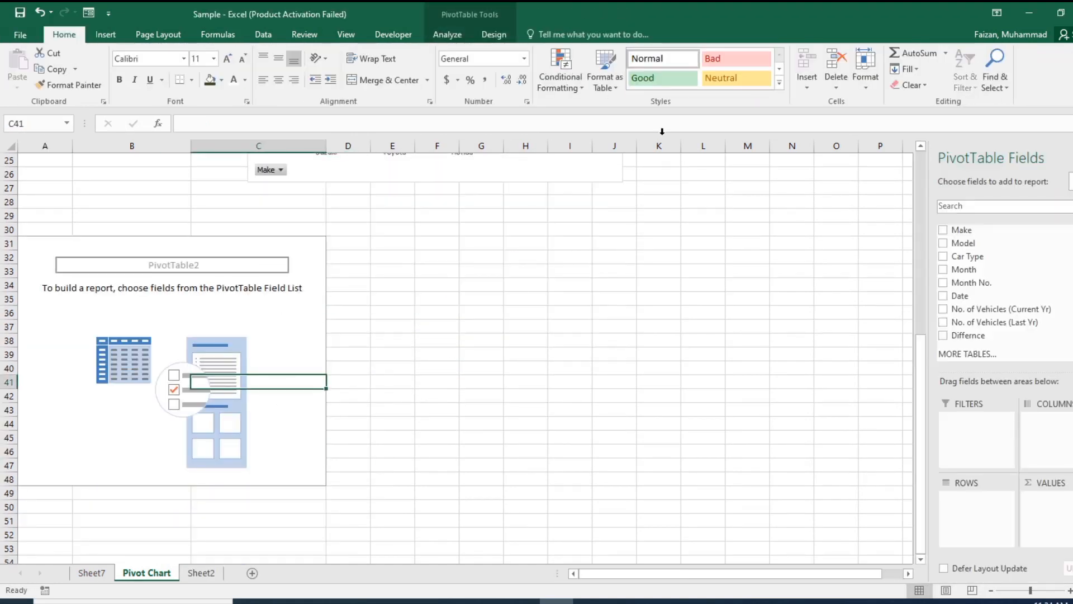
left_click(159, 309)
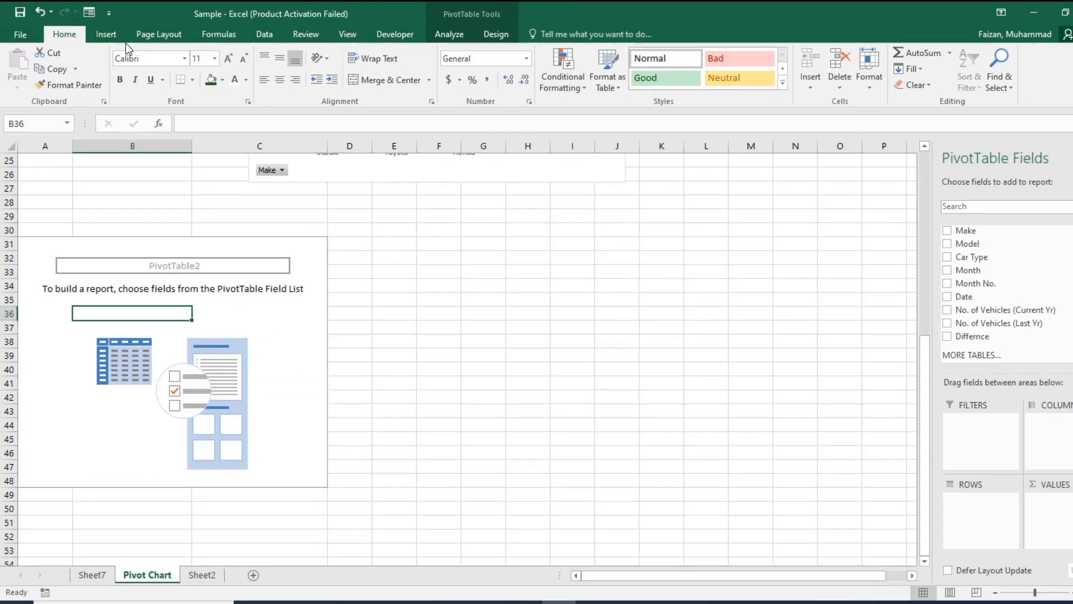
left_click(106, 35)
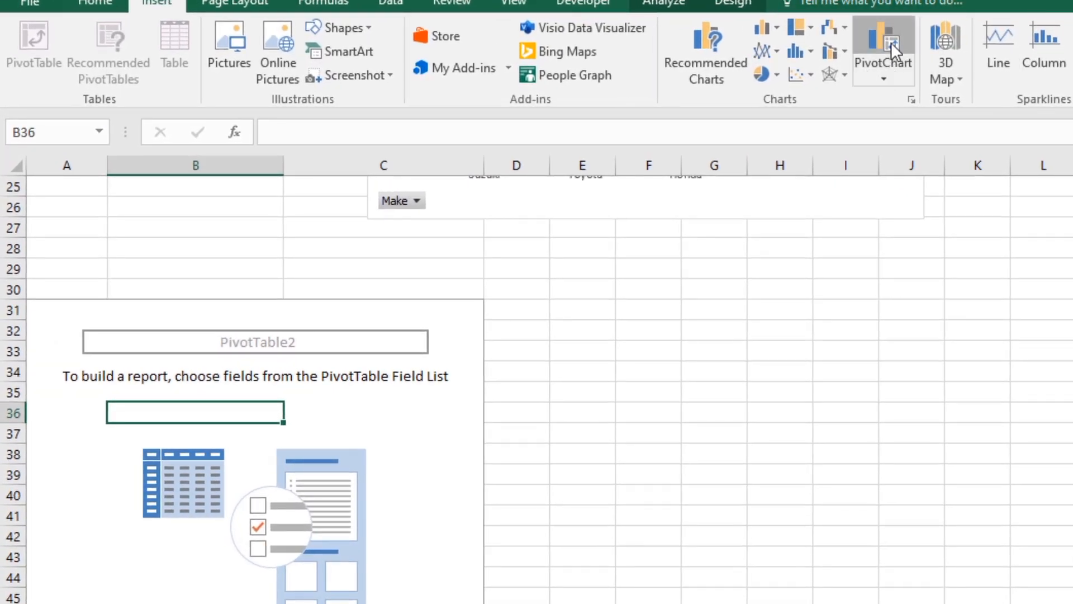
left_click(891, 42)
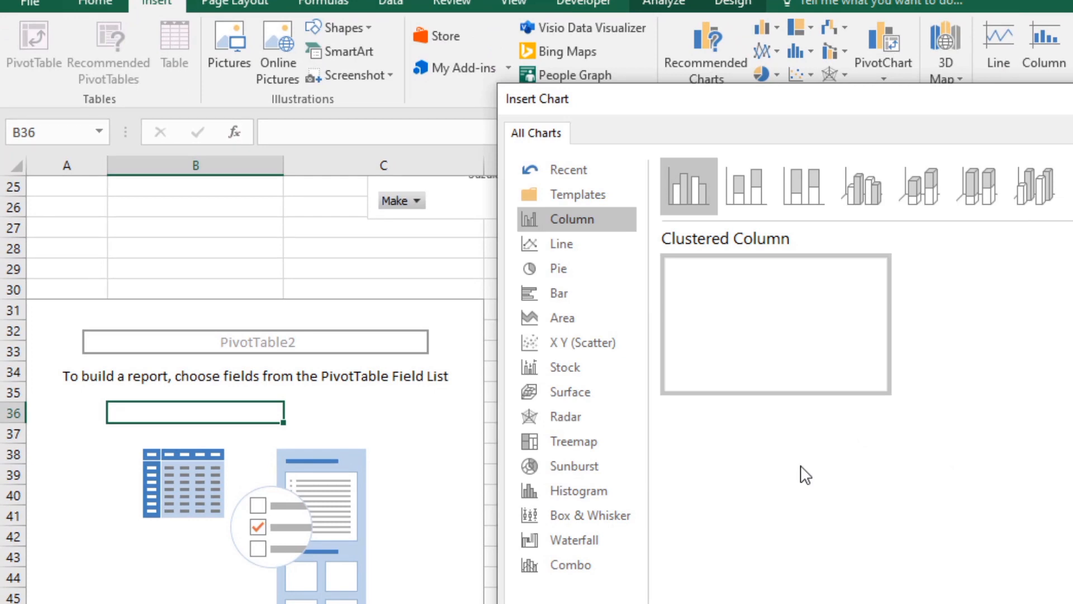
left_click(562, 243)
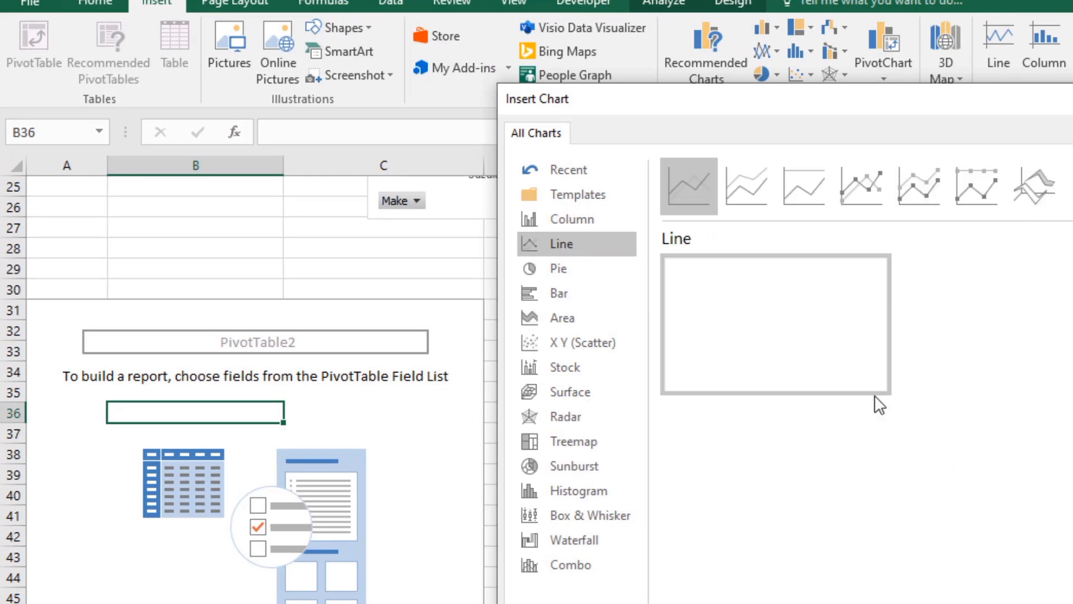
left_click(855, 190)
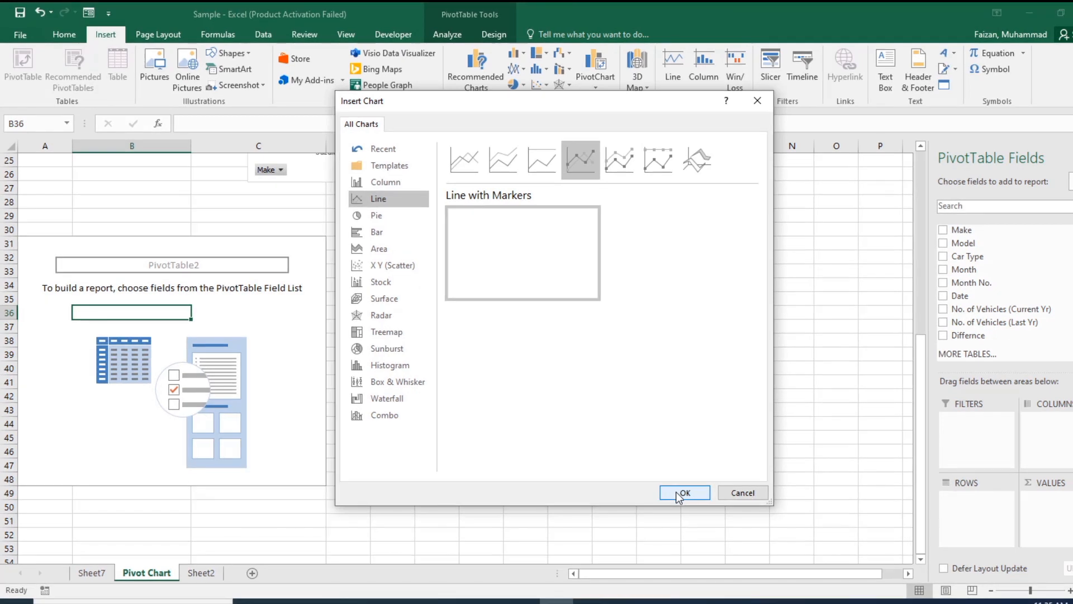
left_click(683, 492)
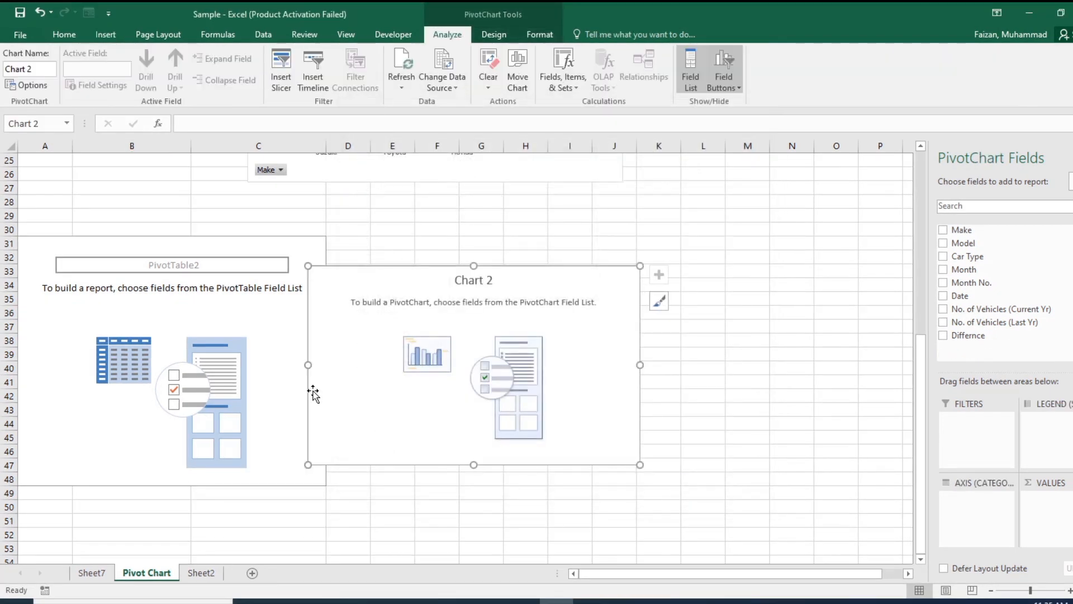
left_click(568, 304)
left_click_drag(567, 304, 608, 343)
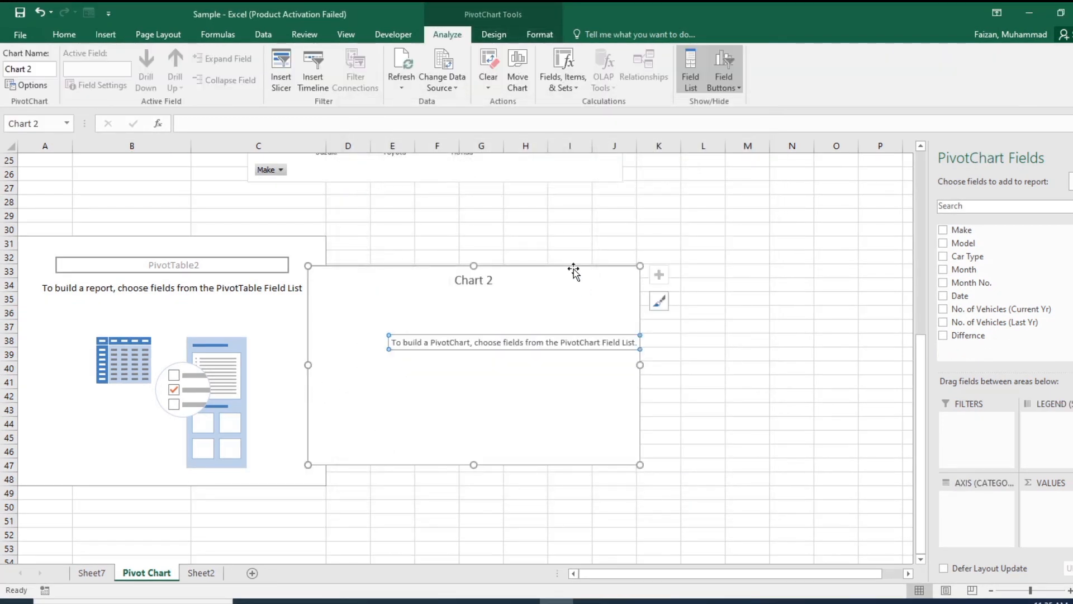
key("ctrl+z")
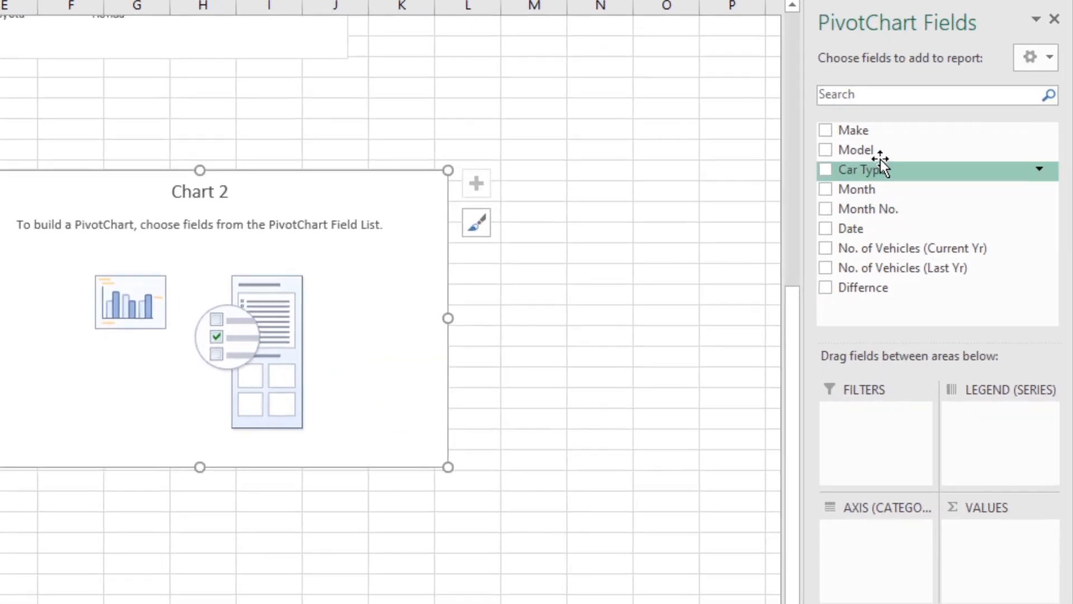
Step: Build the new PivotChart with Model as the axis category and No. of Vehicles (Current Yr) as the summed value
left_click_drag(878, 155, 855, 555)
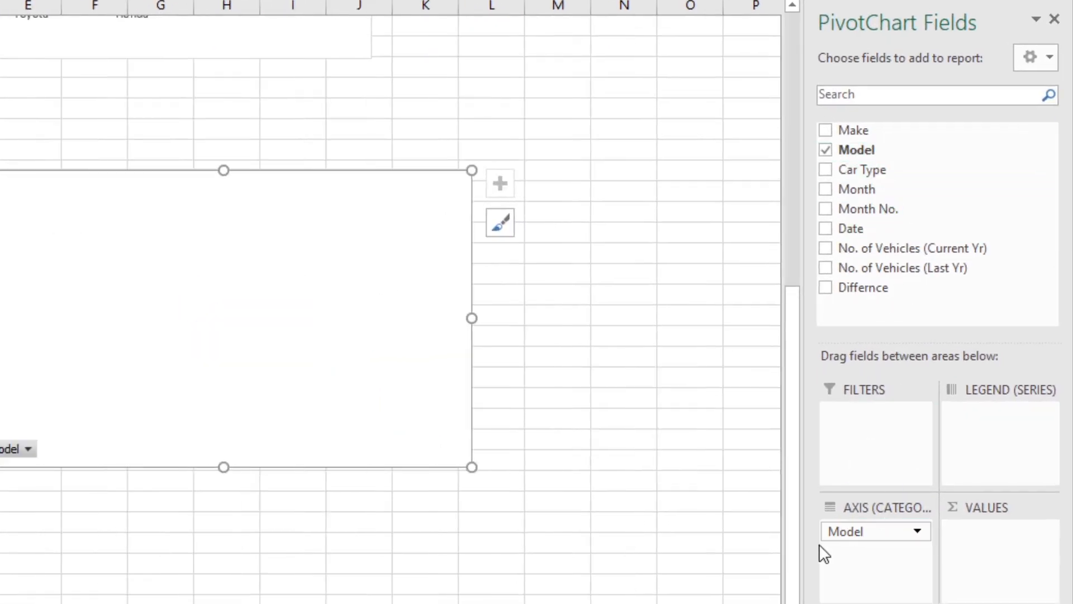
key("Escape")
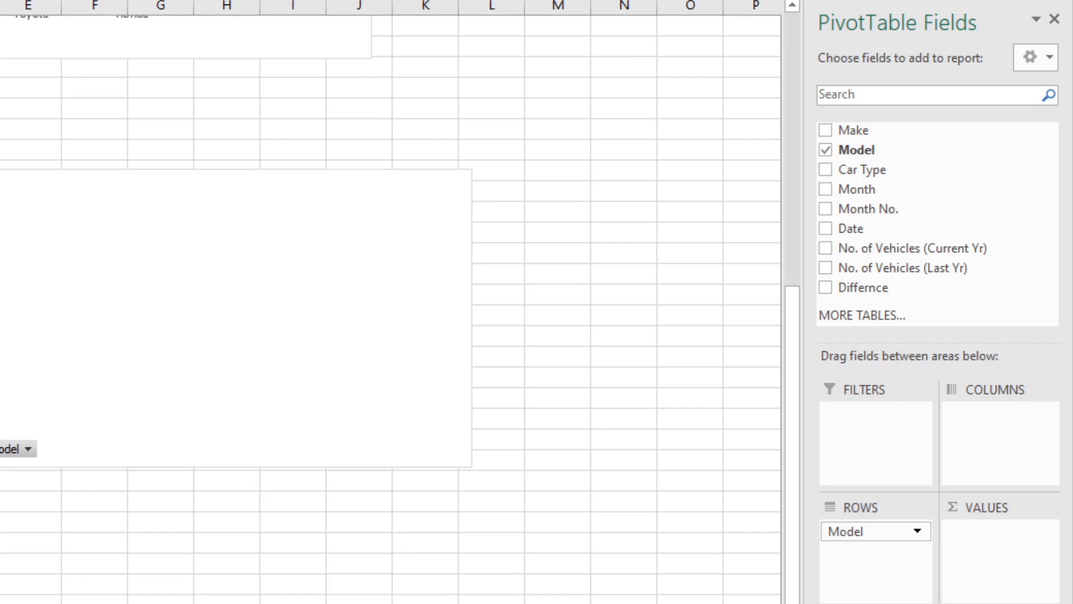
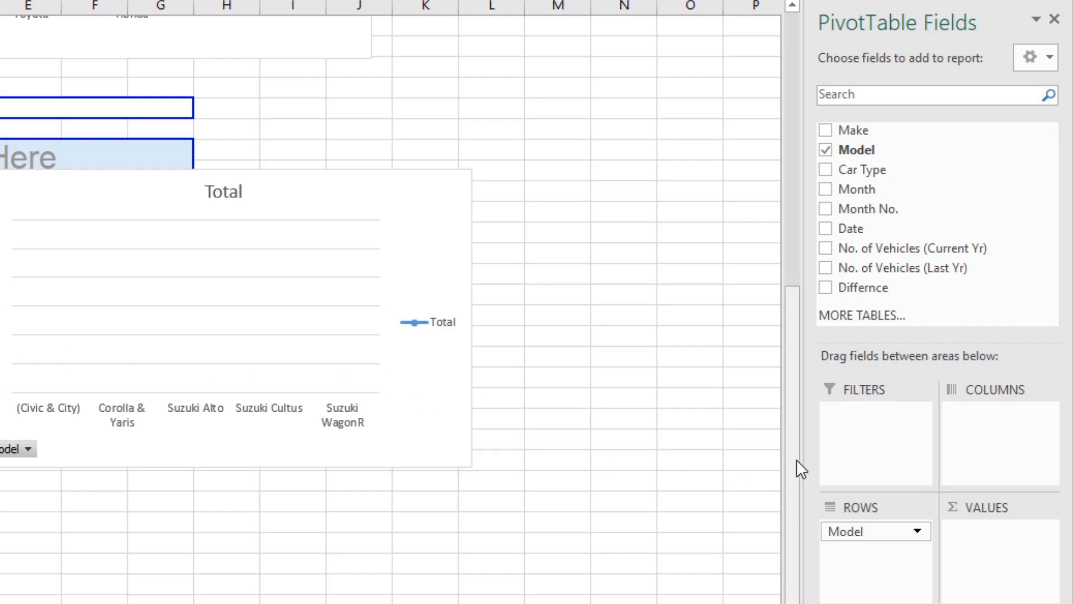
left_click_drag(925, 253, 998, 559)
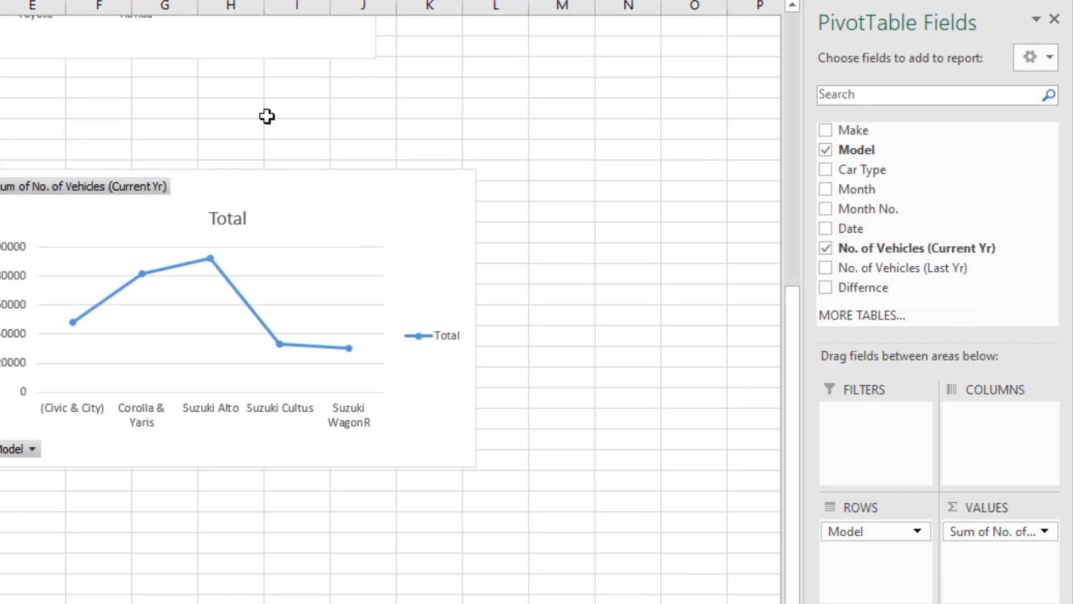
left_click_drag(885, 271, 956, 223)
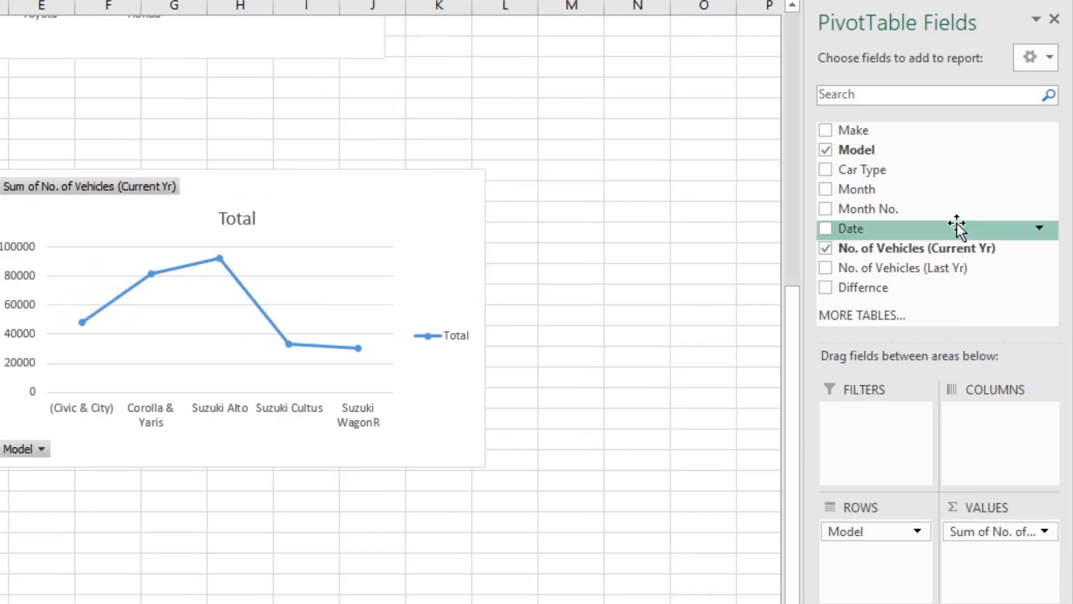
Step: Add data labels to the line PivotChart
left_click(315, 301)
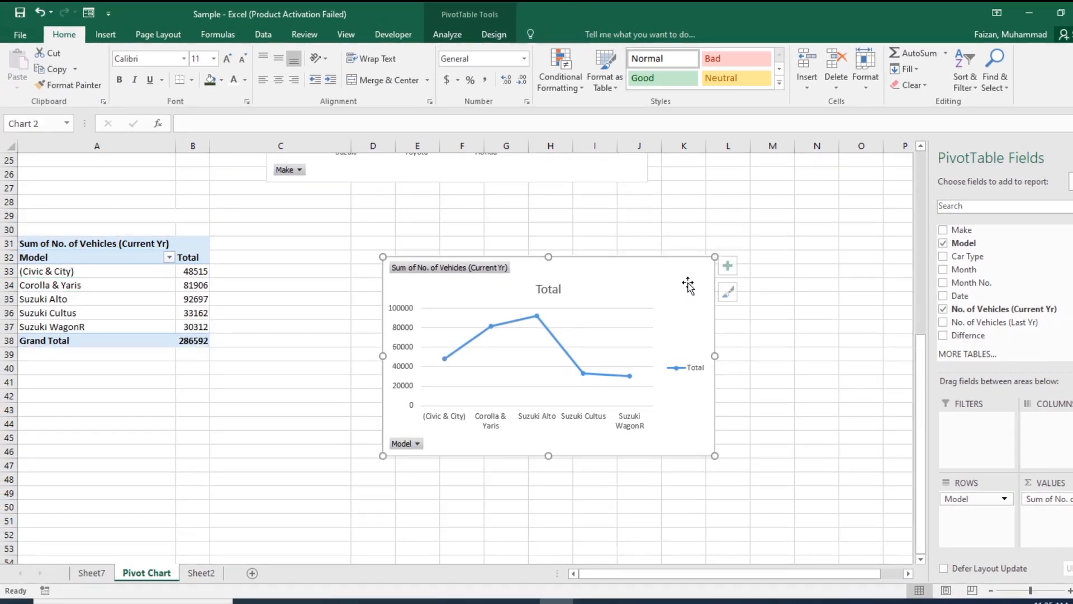
left_click(730, 266)
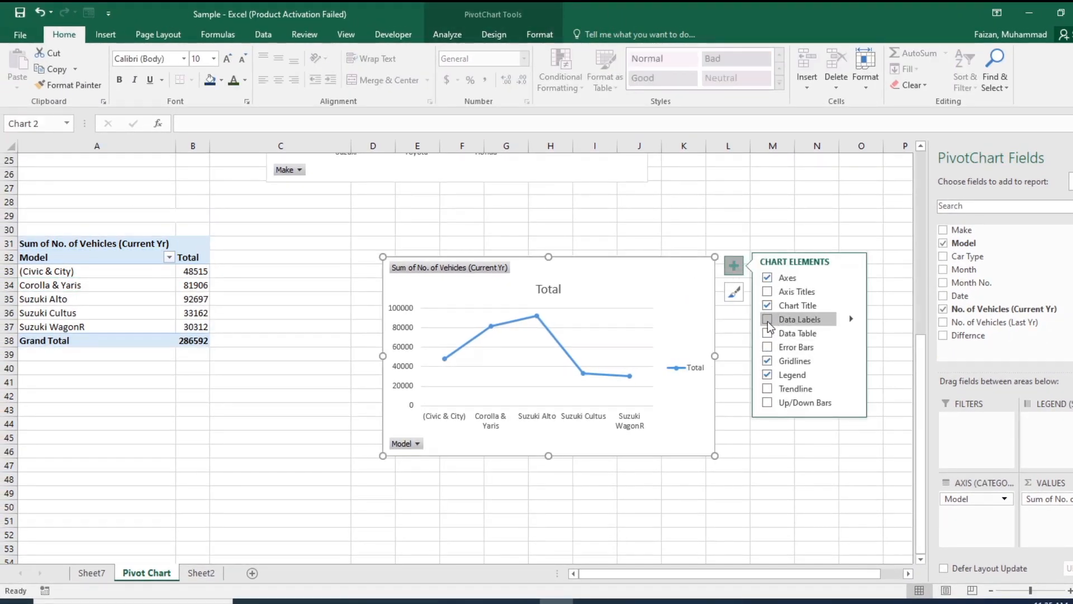
left_click(766, 319)
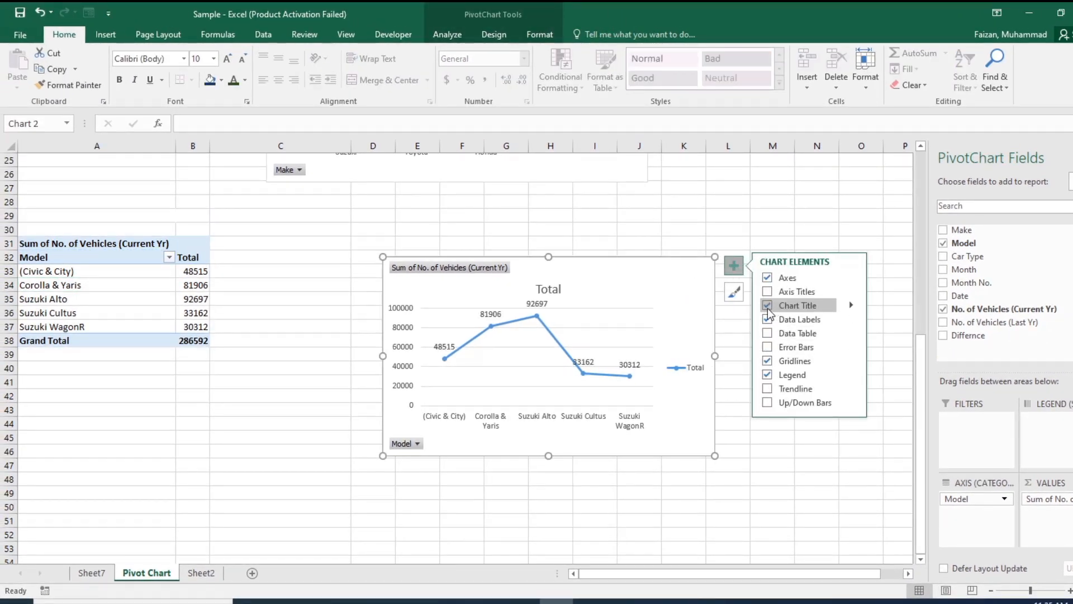
Step: Format the Total values of the Model PivotTable in comma style without decimal places
left_click_drag(196, 271, 201, 335)
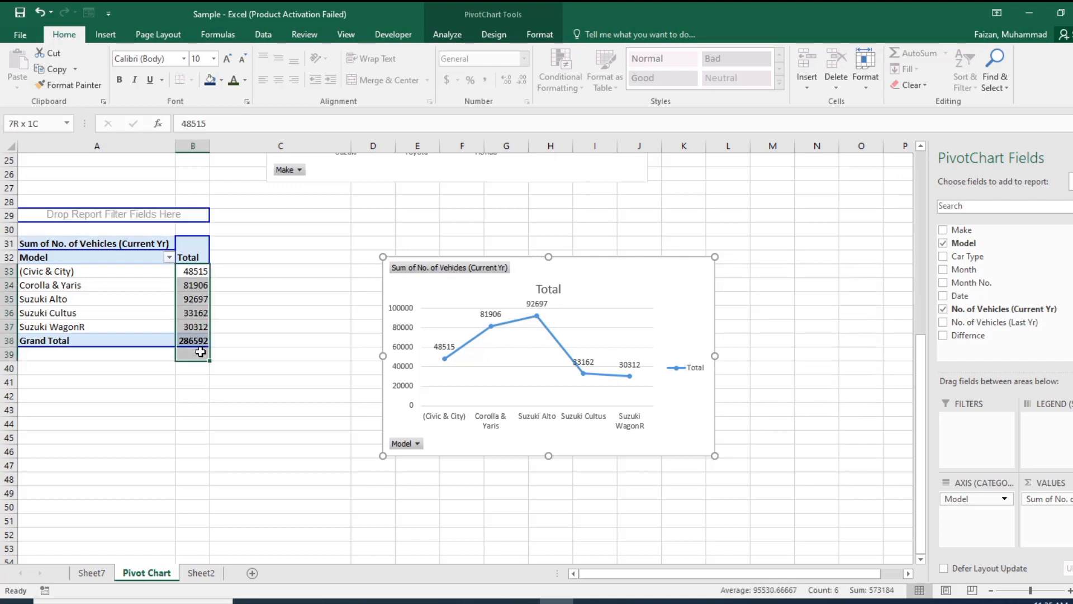
left_click(485, 81)
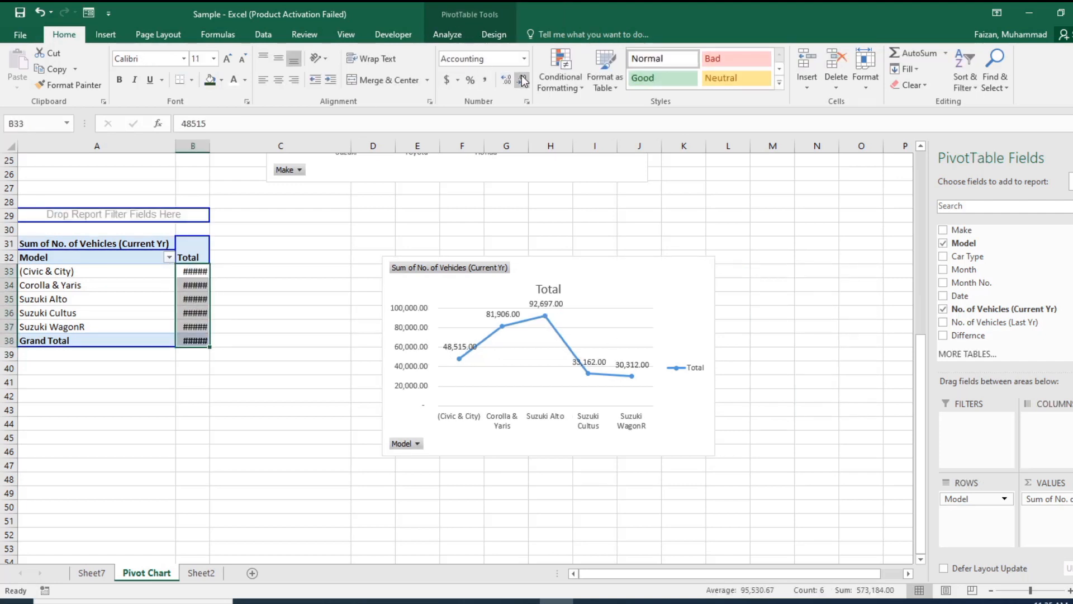
left_click(521, 79)
left_click(522, 80)
left_click(618, 527)
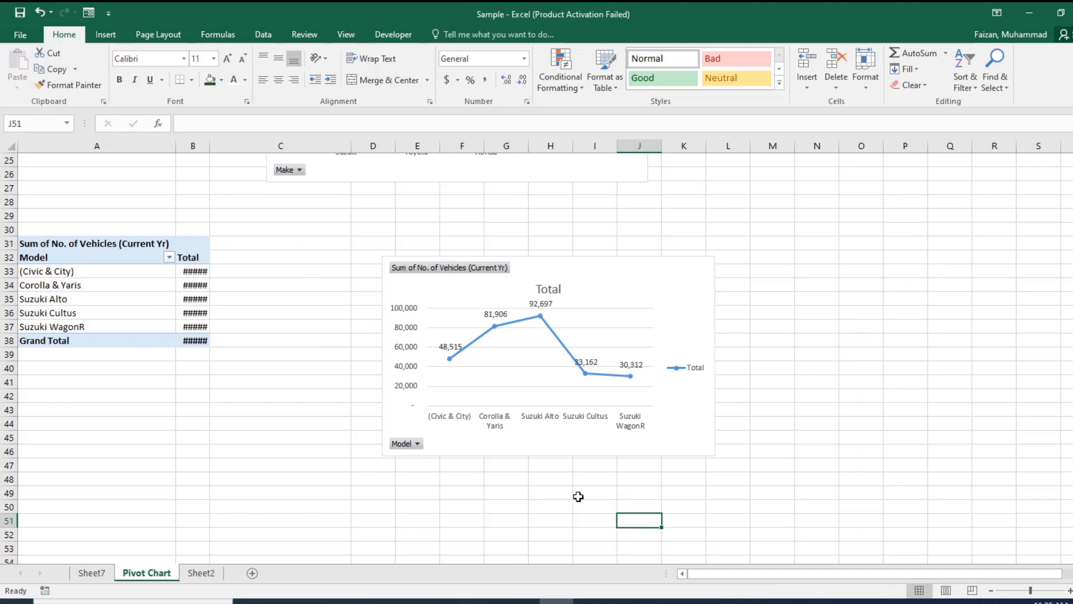
Step: Enlarge the line PivotChart by extending its lower-left corner outward
left_click(403, 413)
left_click_drag(383, 456, 330, 482)
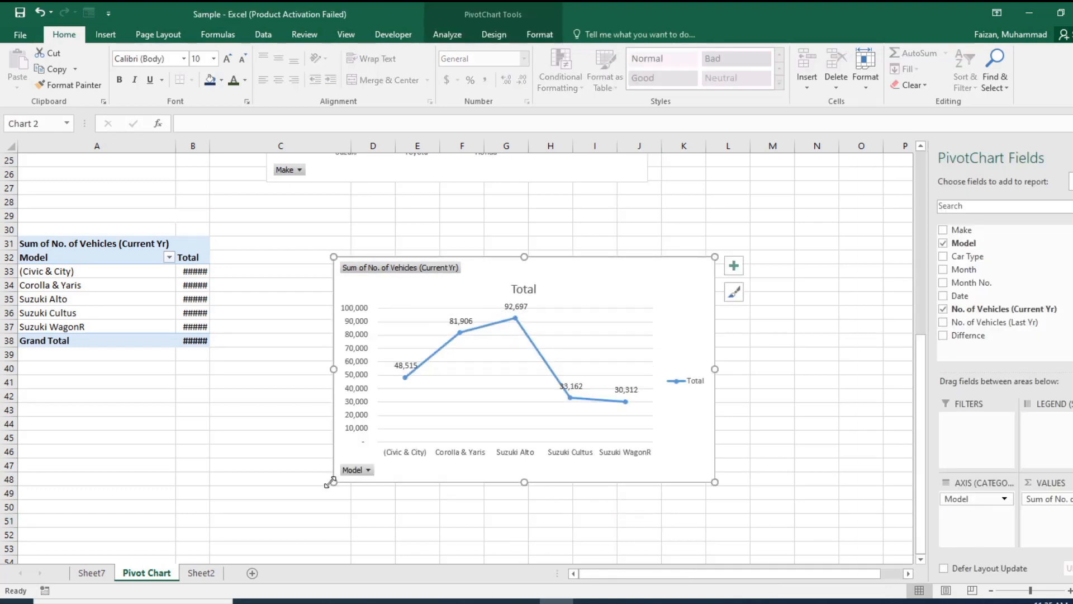
right_click(683, 384)
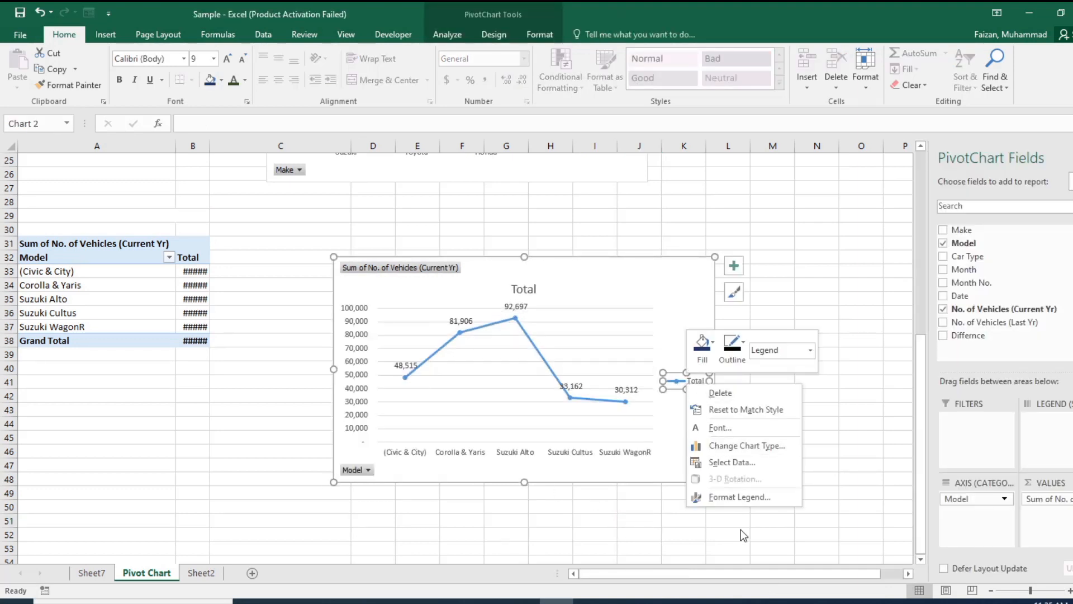
key("Escape")
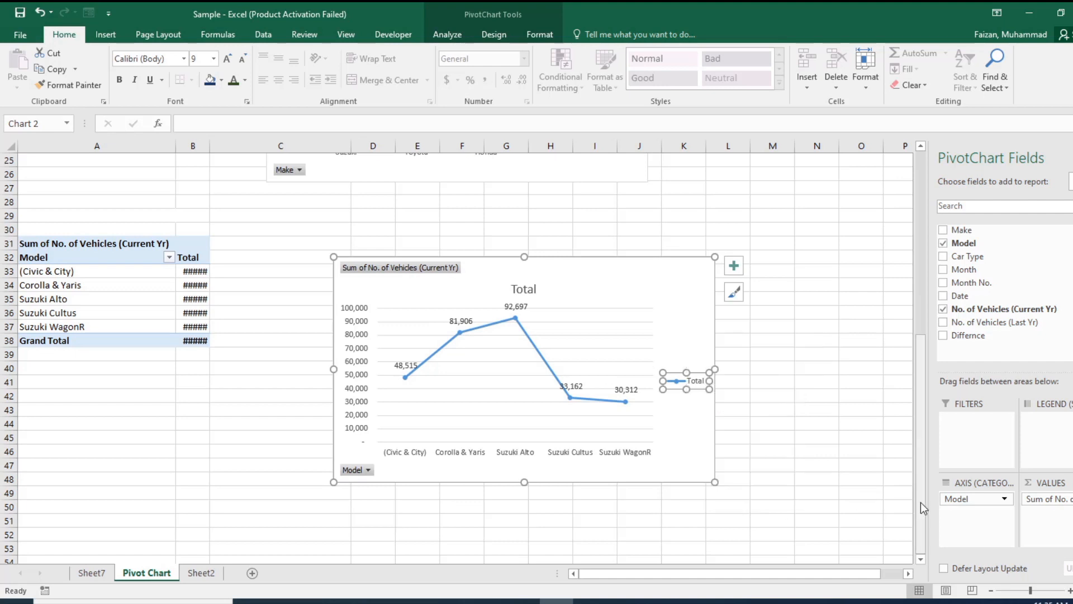
Step: Hide all field buttons on the line PivotChart and delete its legend
left_click(1032, 498)
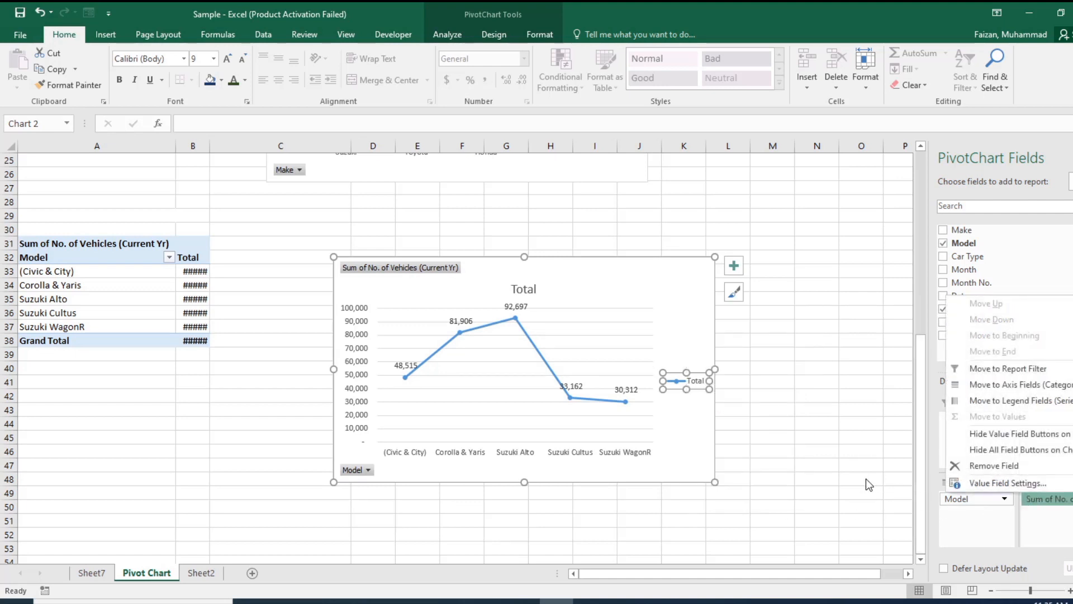
left_click(391, 273)
left_click(392, 269)
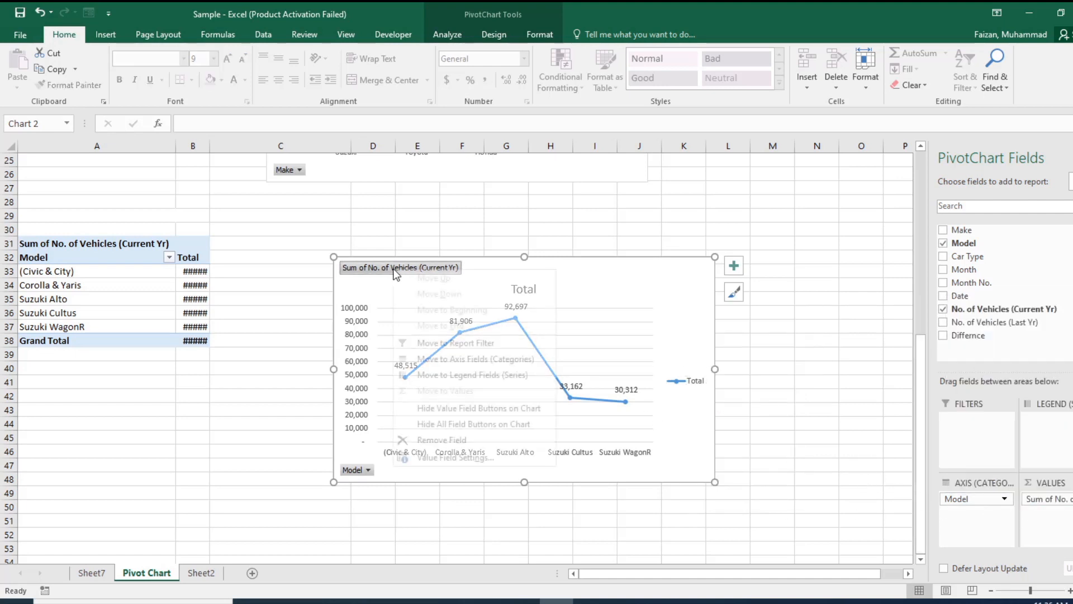
left_click(466, 425)
left_click(699, 384)
key("Delete")
left_click(774, 434)
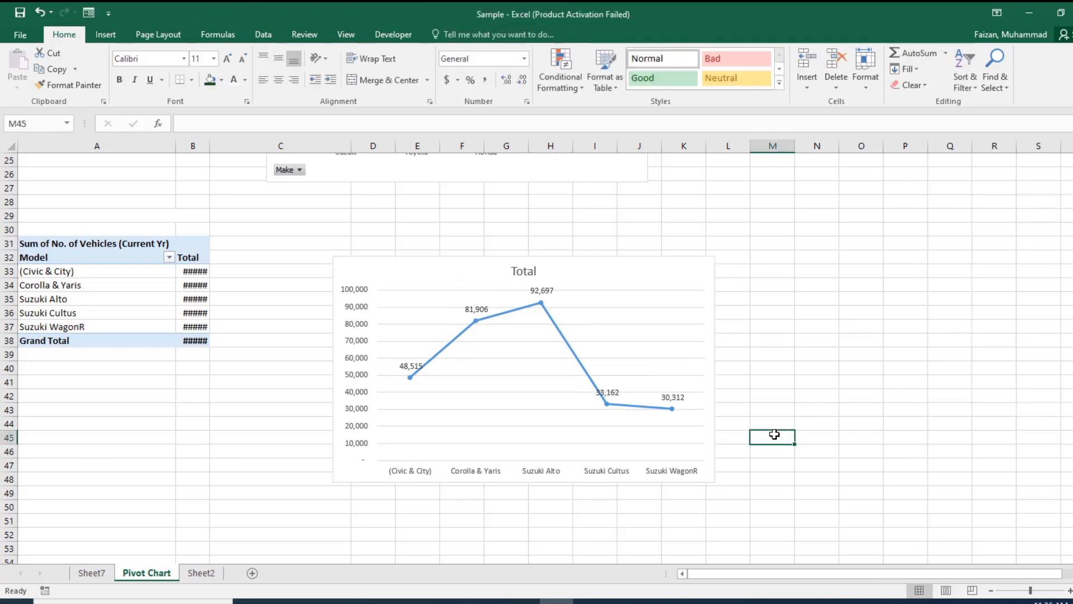
Step: Widen column B to show the Total values and sort the Model PivotTable by Total from largest to smallest
left_click(521, 401)
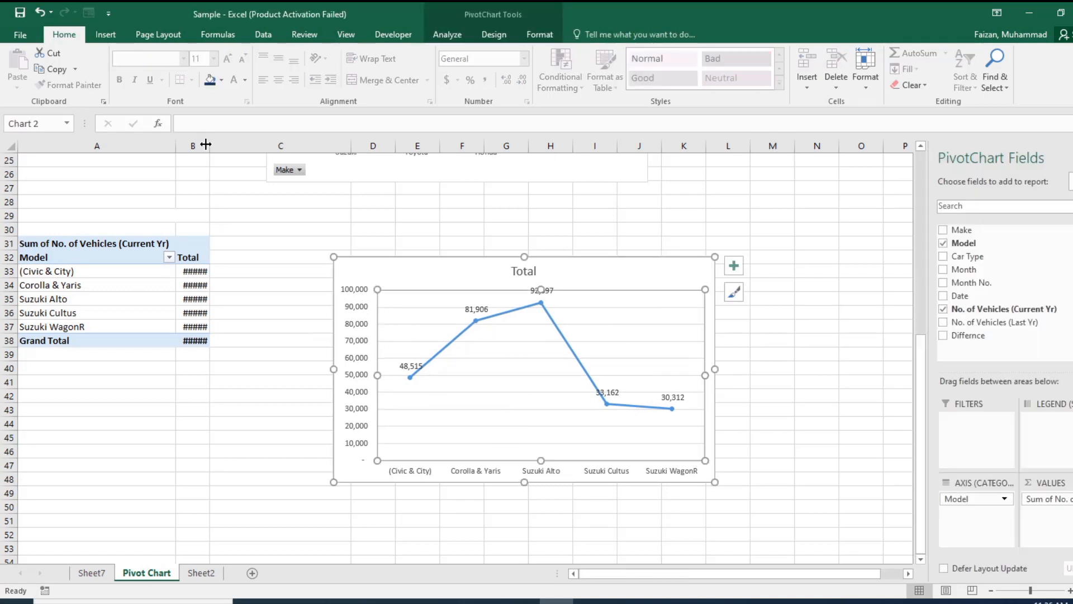
left_click_drag(206, 145, 294, 145)
left_click(258, 271)
right_click(266, 271)
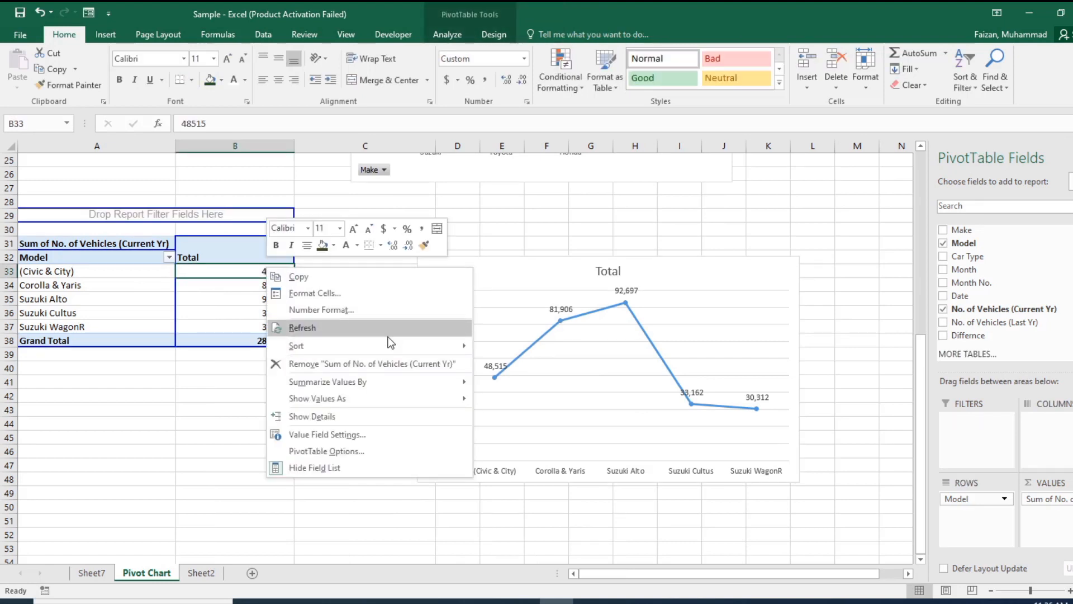
mouse_move(456, 349)
left_click(526, 364)
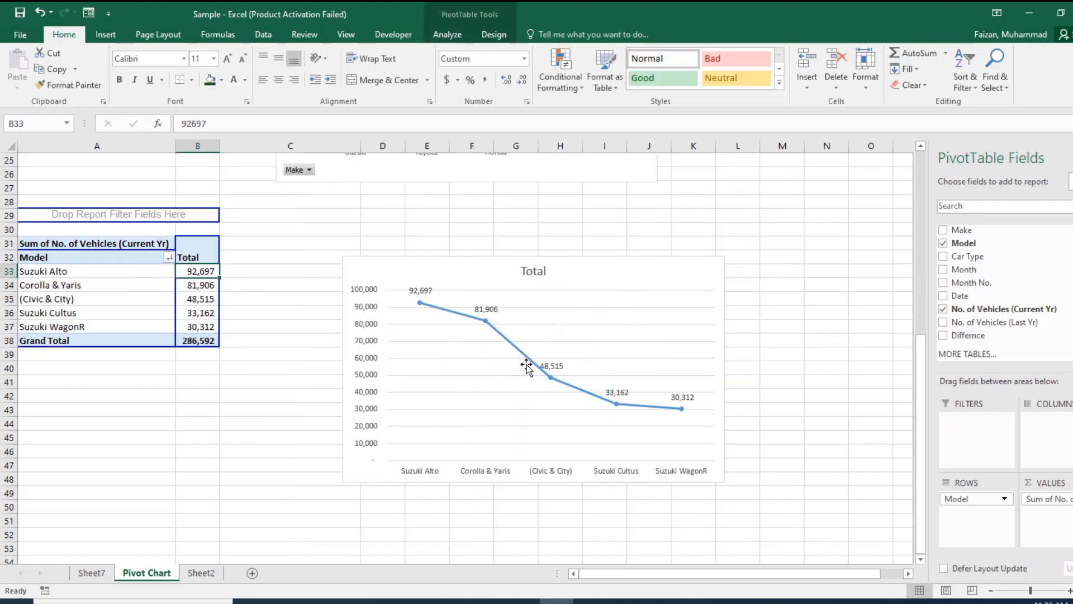
left_click(729, 393)
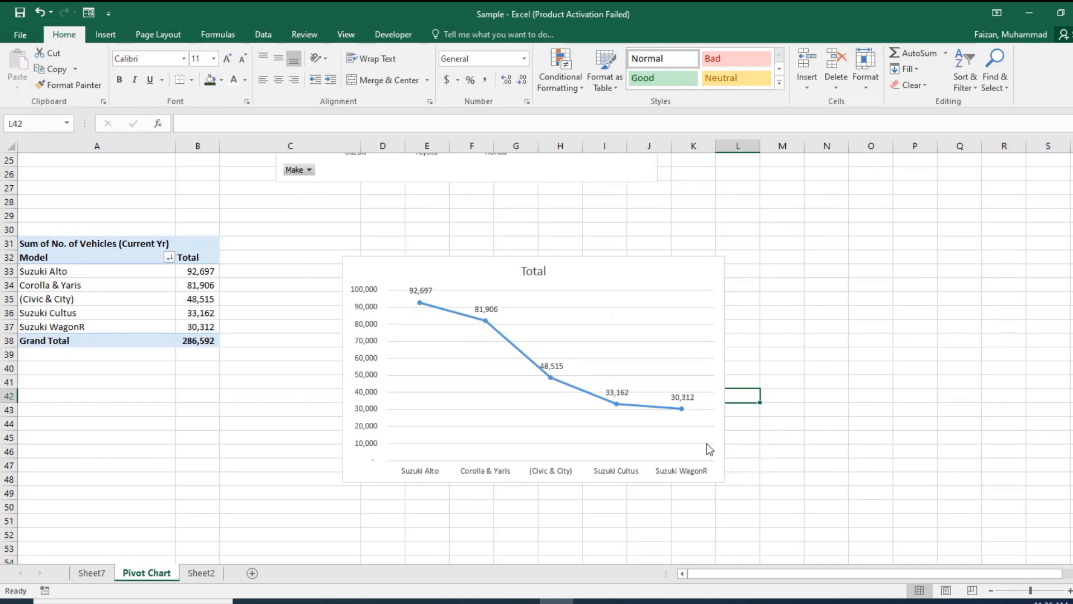
Step: Copy the line PivotChart and paste it on Sheet7 at cell O5
left_click(606, 292)
right_click(606, 292)
key("Escape")
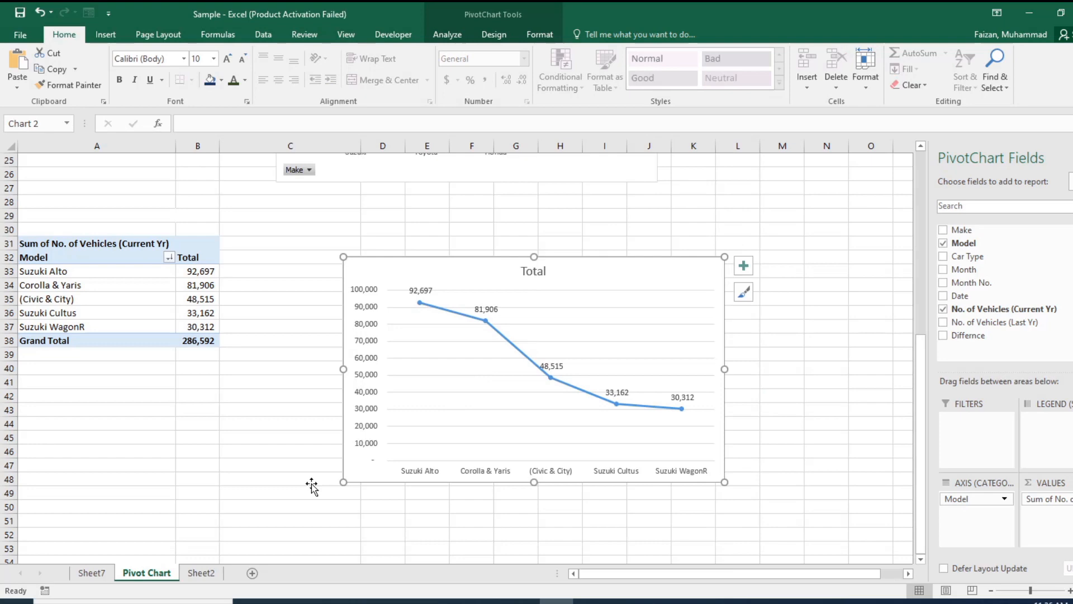
left_click(91, 572)
left_click(649, 222)
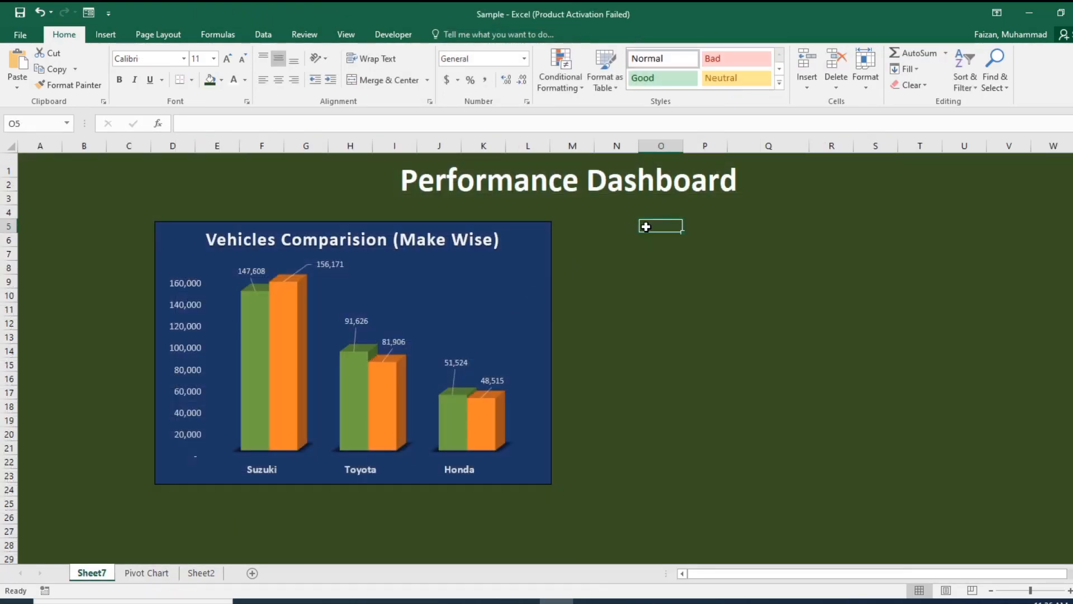
right_click(648, 222)
left_click(676, 286)
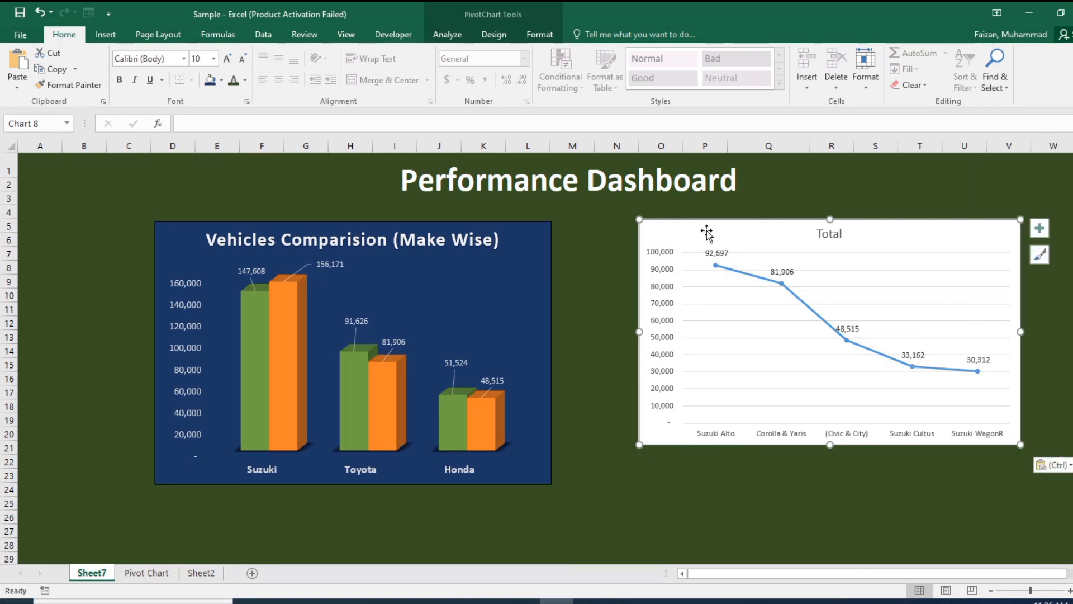
Step: Place the pasted line chart beside the Make Wise chart, aligned at the upper edge, and enlarge it to match that chart's height
left_click_drag(681, 236, 603, 238)
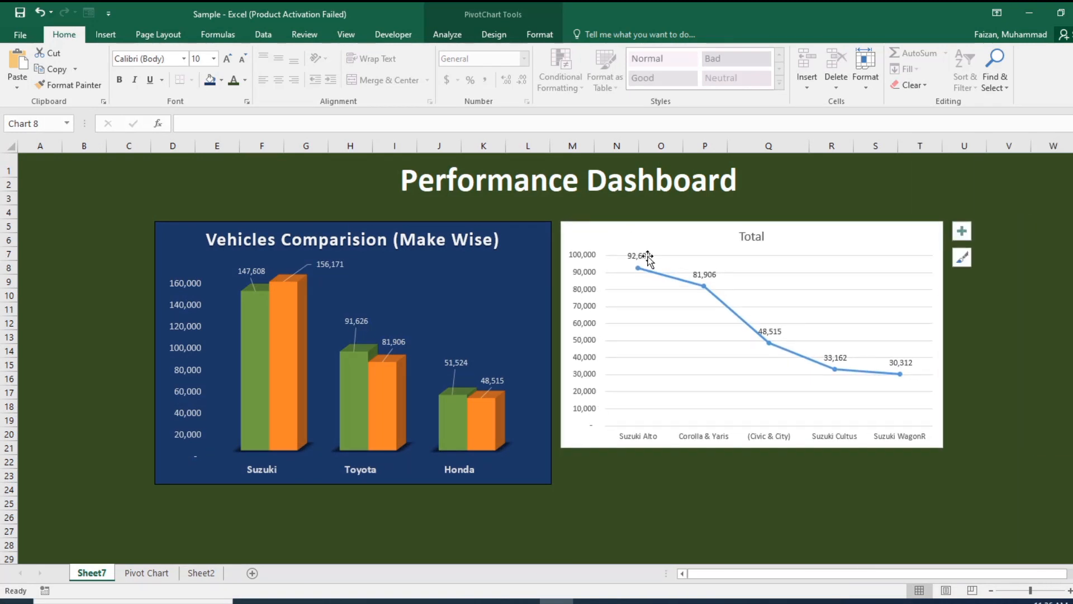
left_click_drag(944, 447, 952, 484)
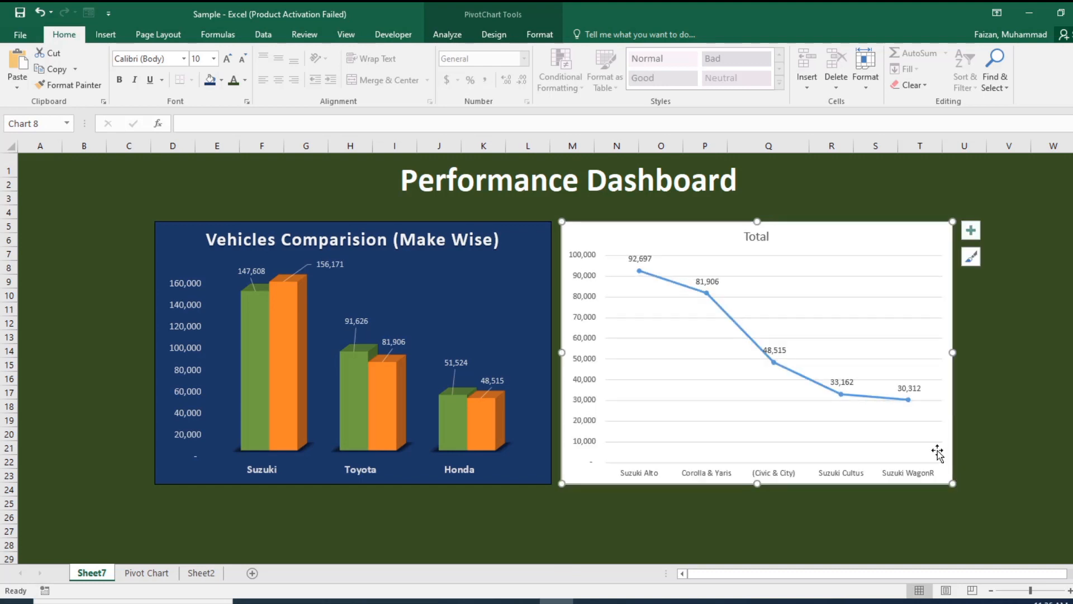
left_click(810, 540)
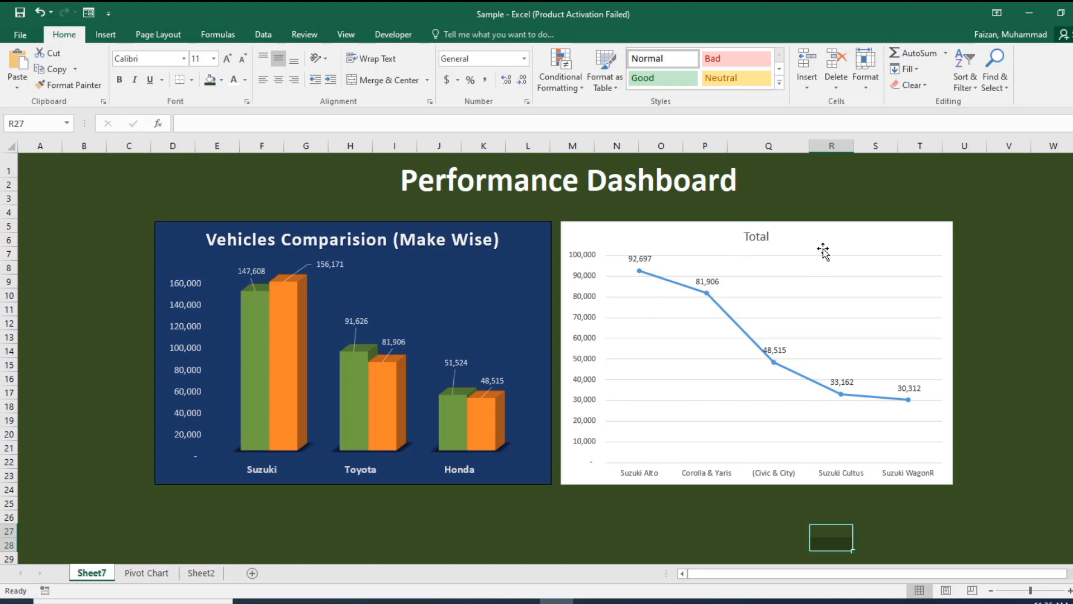
Step: Replace the line chart's title with "Vehicles Current Year"
left_click(765, 232)
left_click(765, 232)
double_click(760, 235)
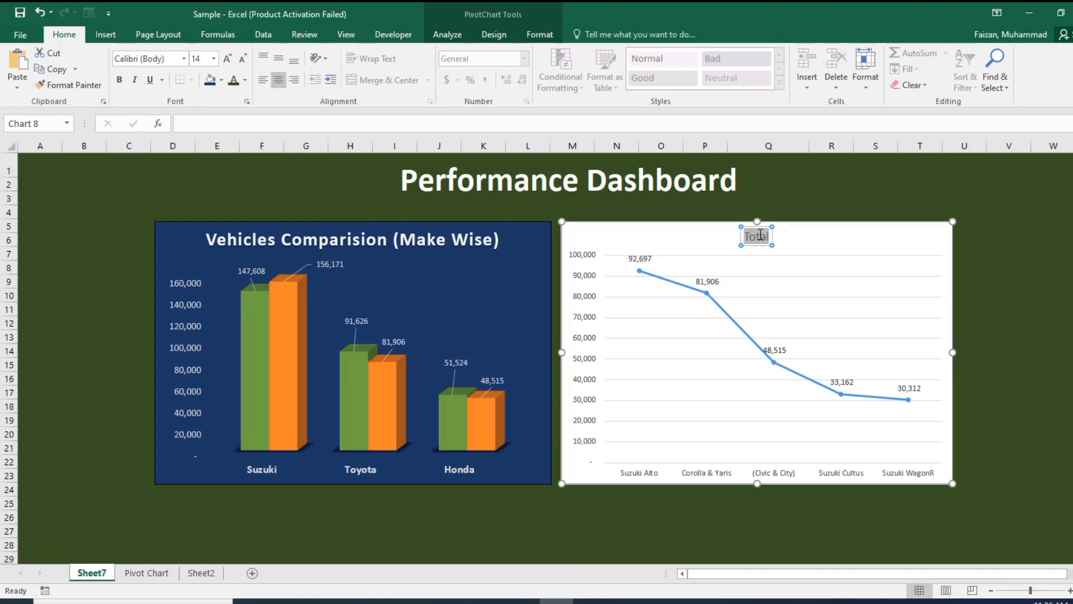
type("Vehicle")
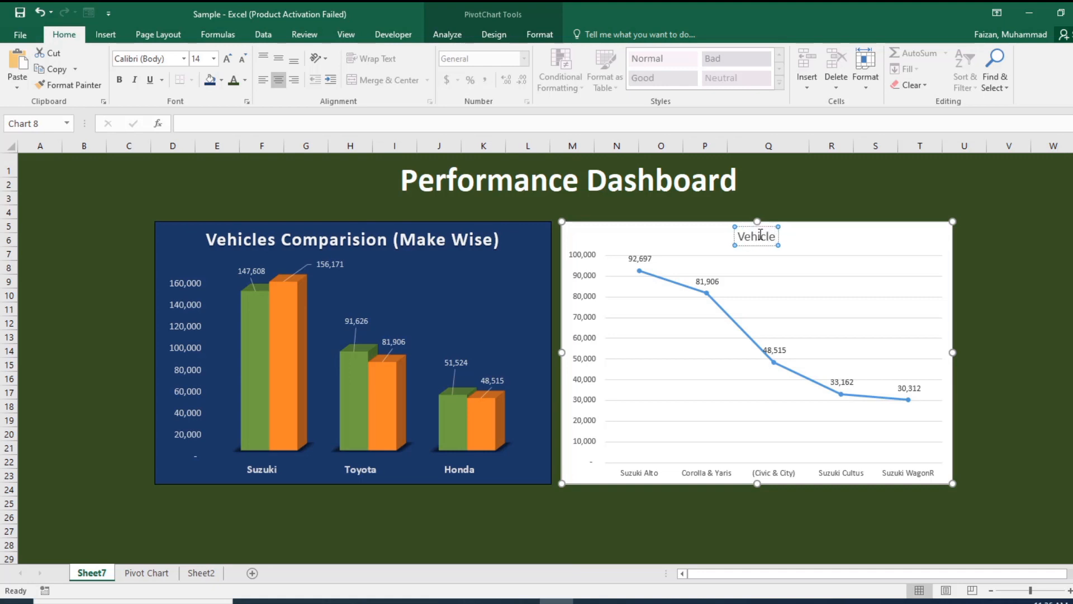
type("s")
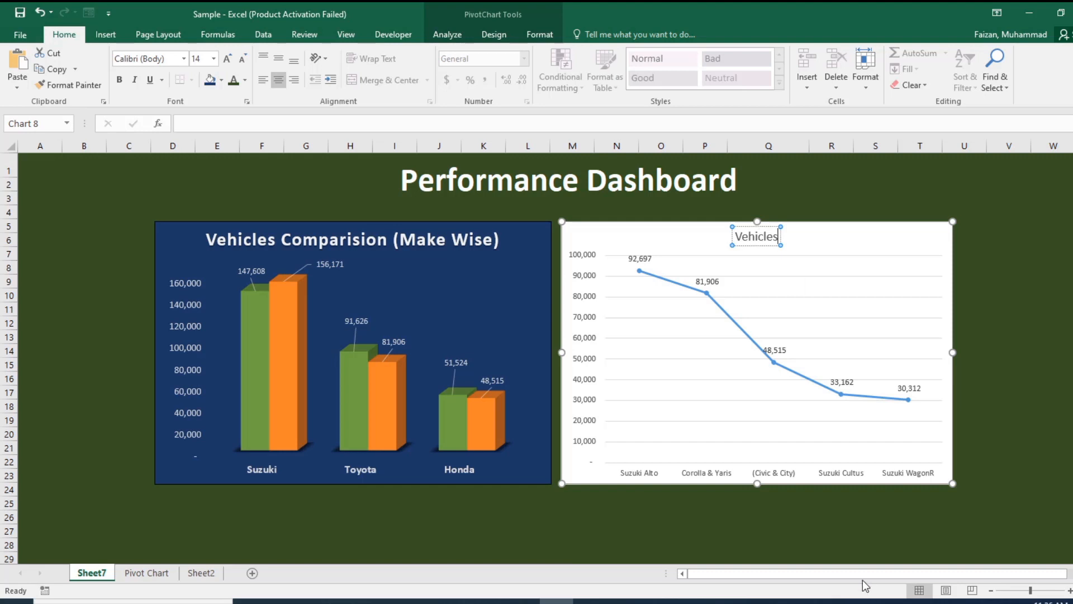
type(" Cureemt")
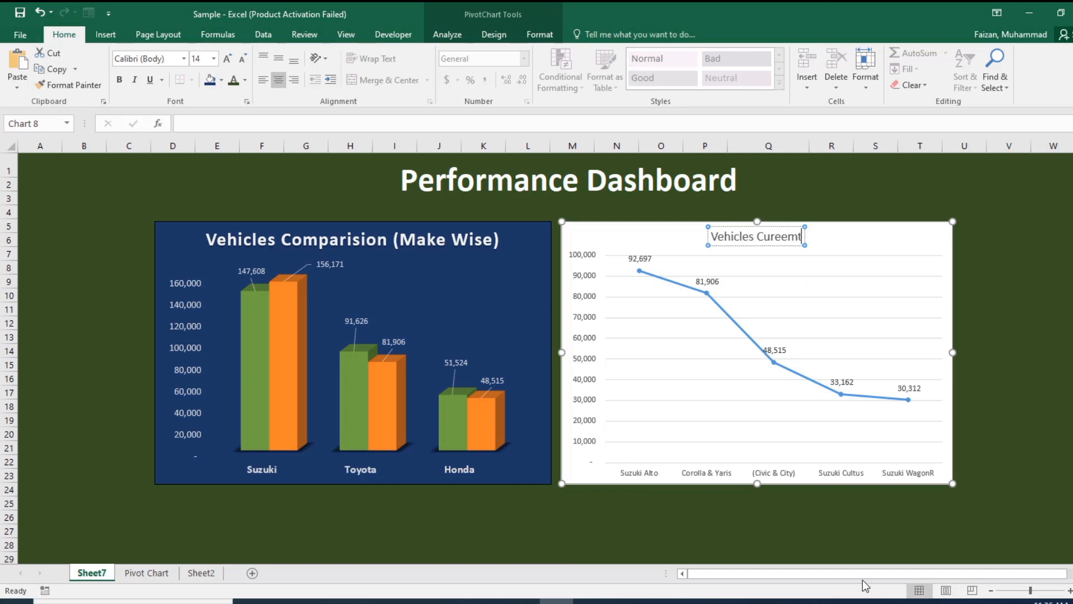
key("BackSpace")
key("BackSpace")
key("BackSpace")
key("BackSpace")
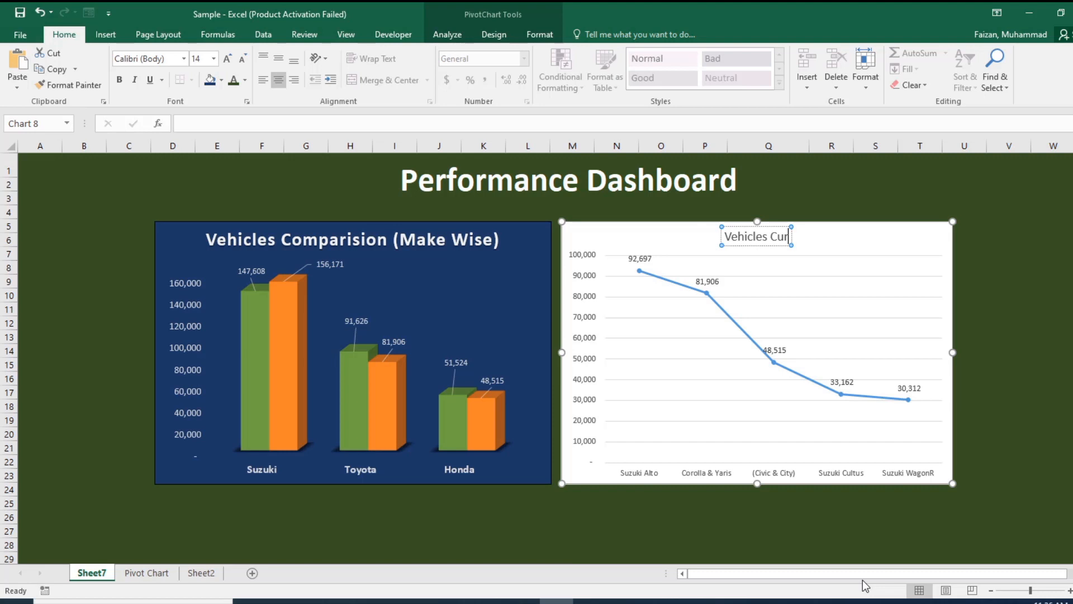
type("rent")
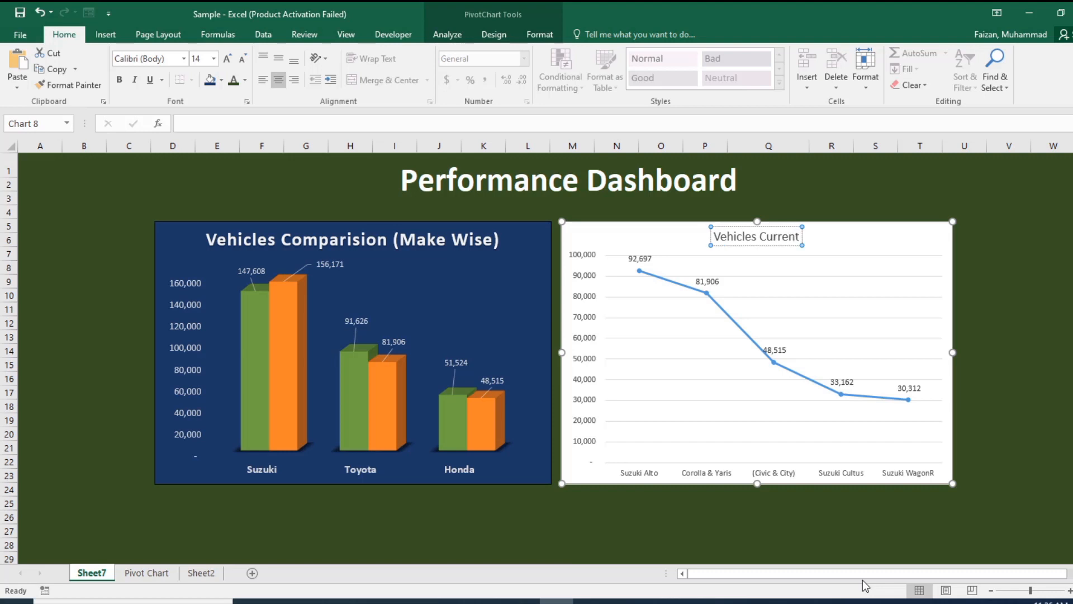
type(" Year")
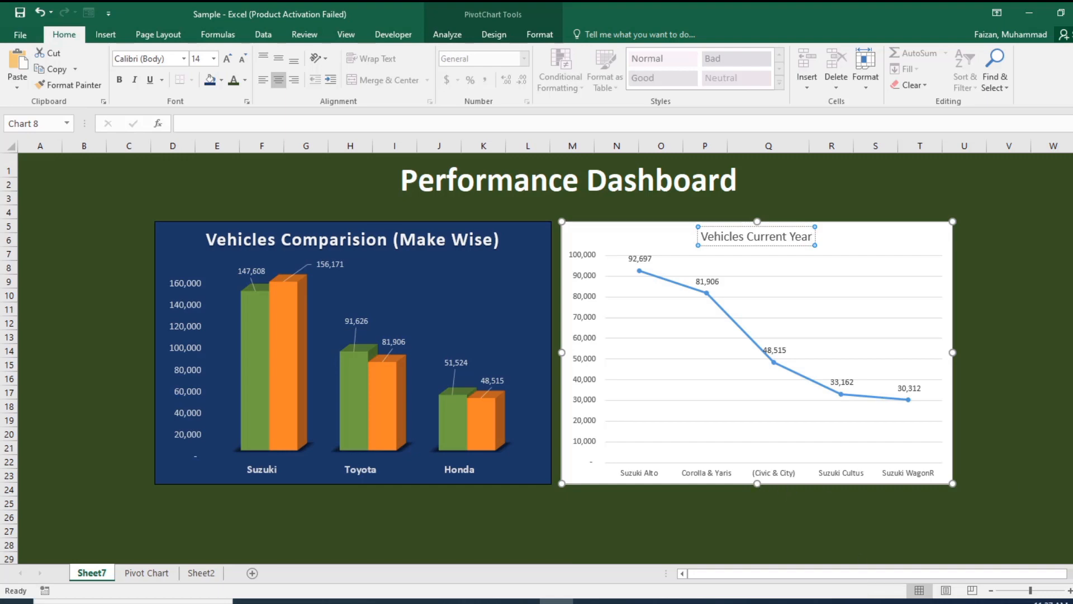
left_click(1006, 390)
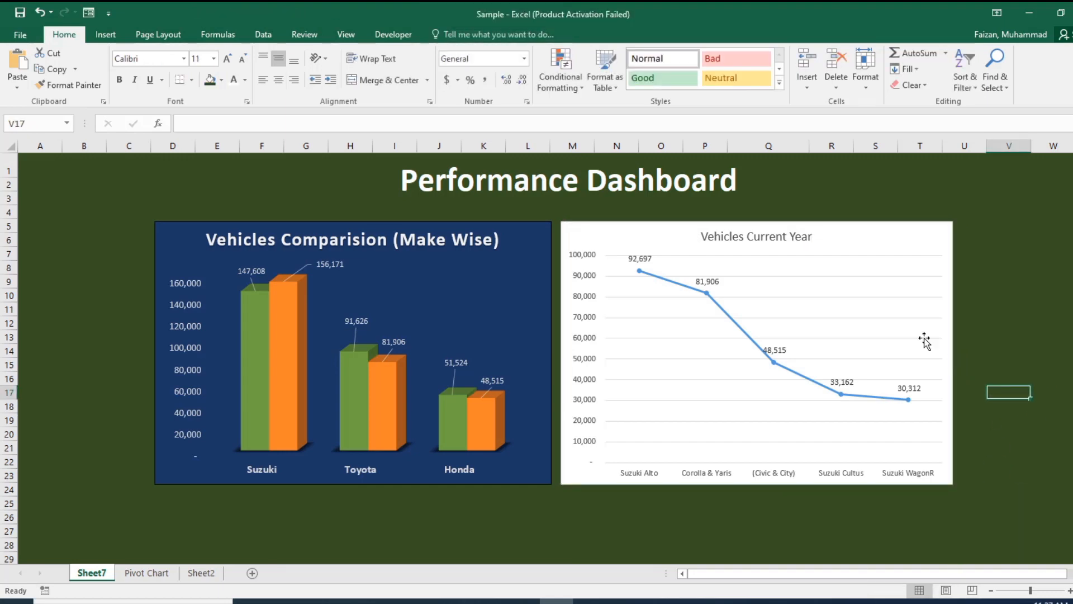
Step: Try Style 12, Style 3 and two dark chart styles on the line chart
left_click(905, 253)
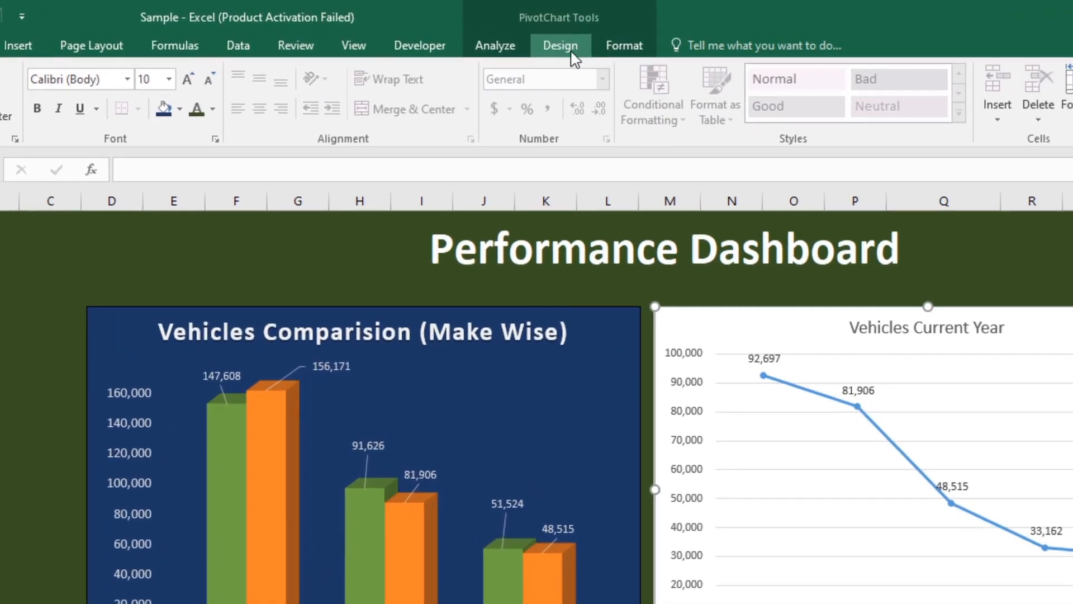
left_click(575, 56)
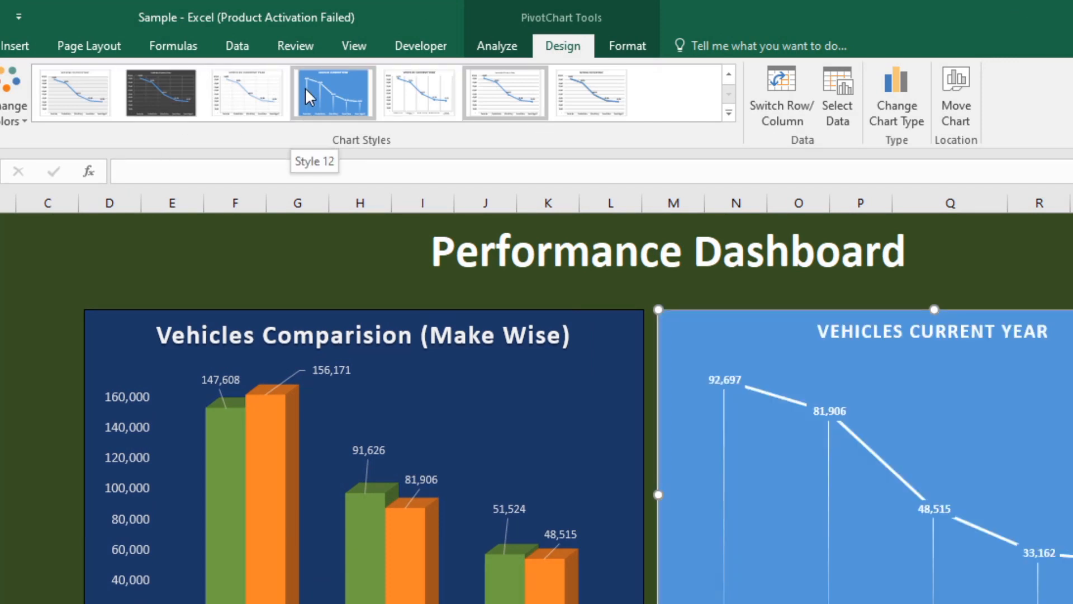
left_click(306, 96)
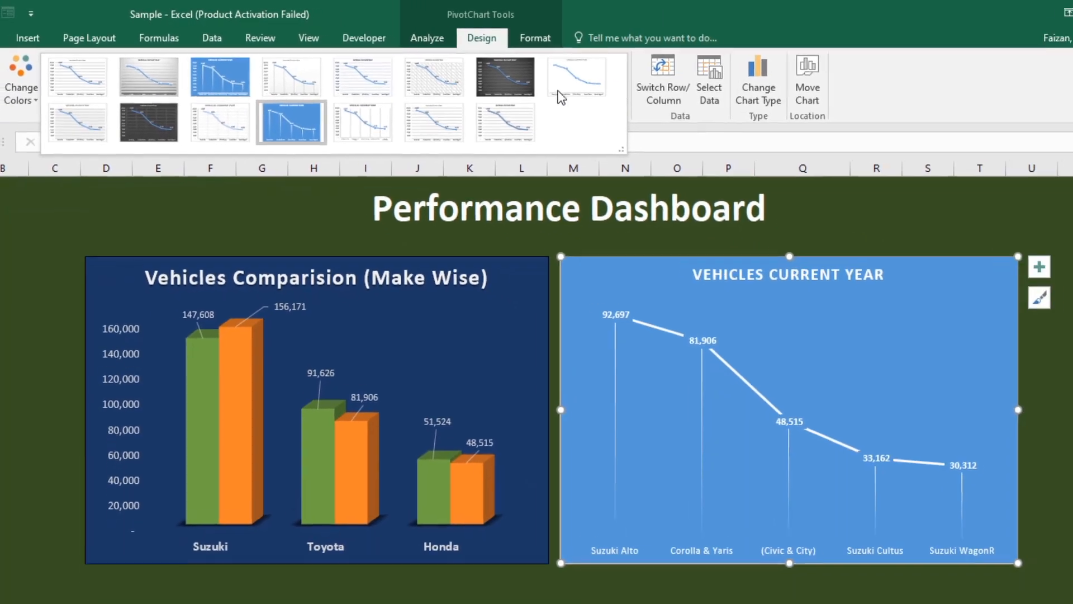
left_click(715, 117)
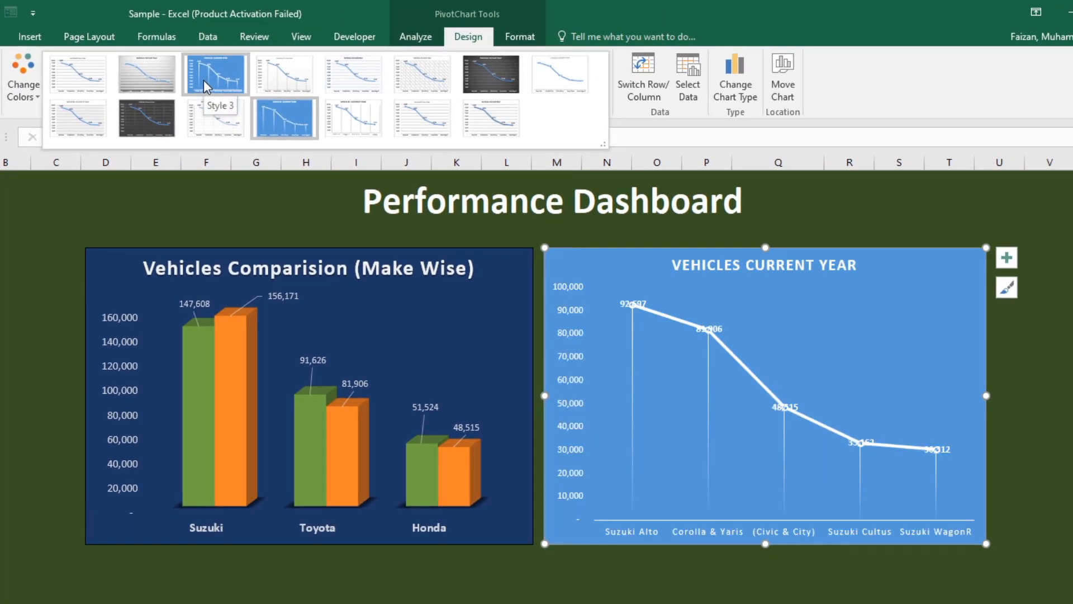
left_click(203, 80)
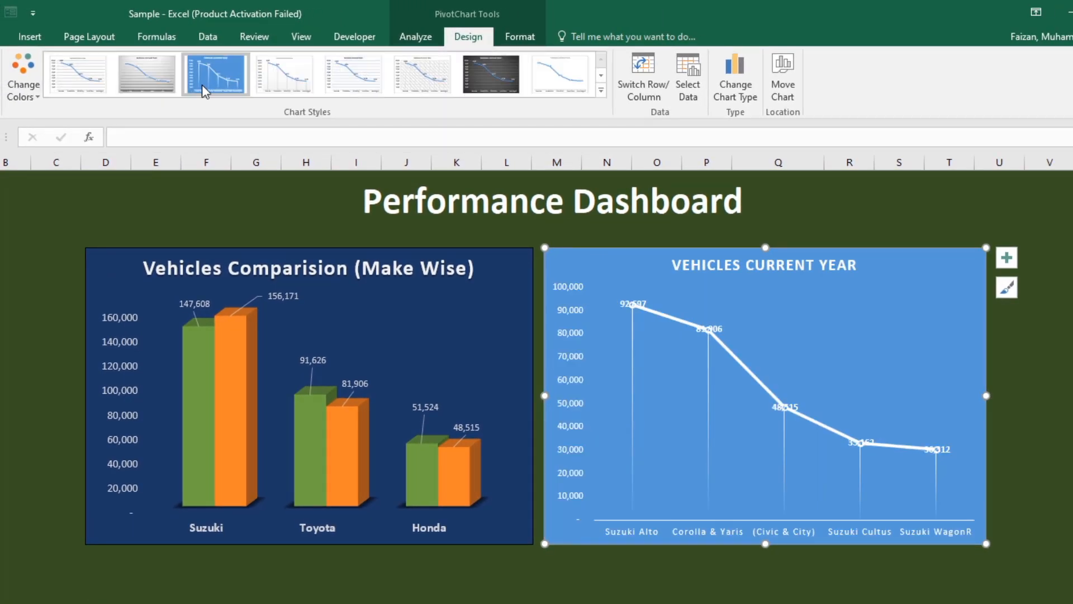
left_click(519, 81)
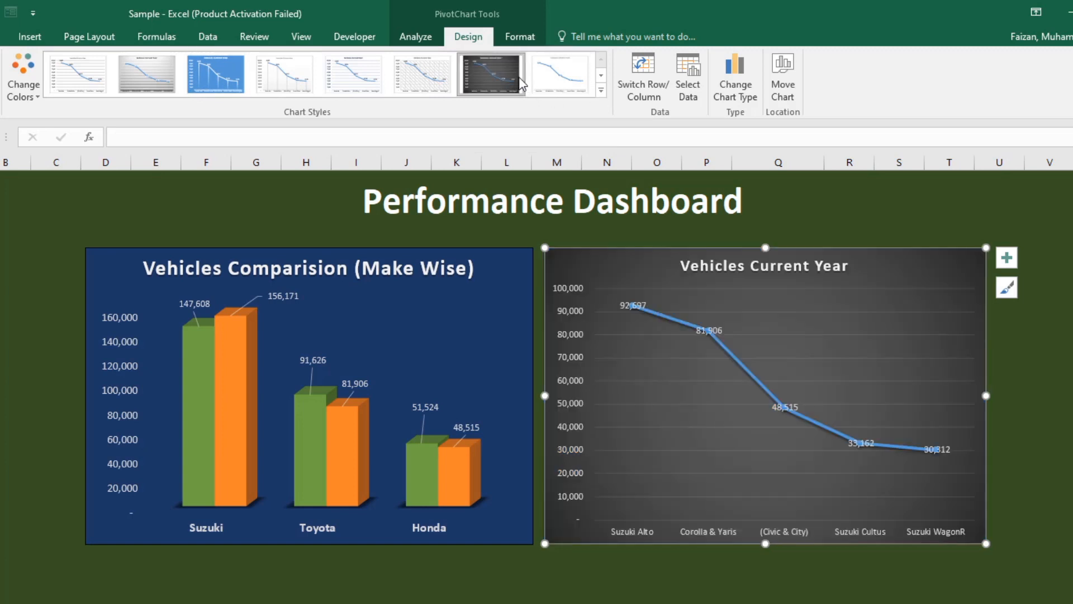
left_click(600, 90)
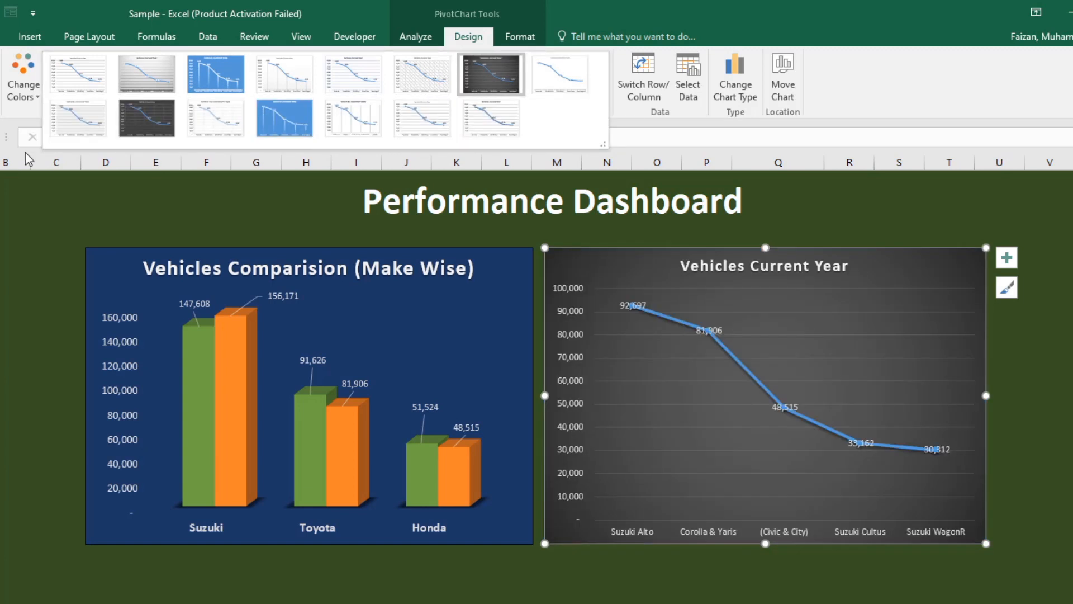
left_click(144, 120)
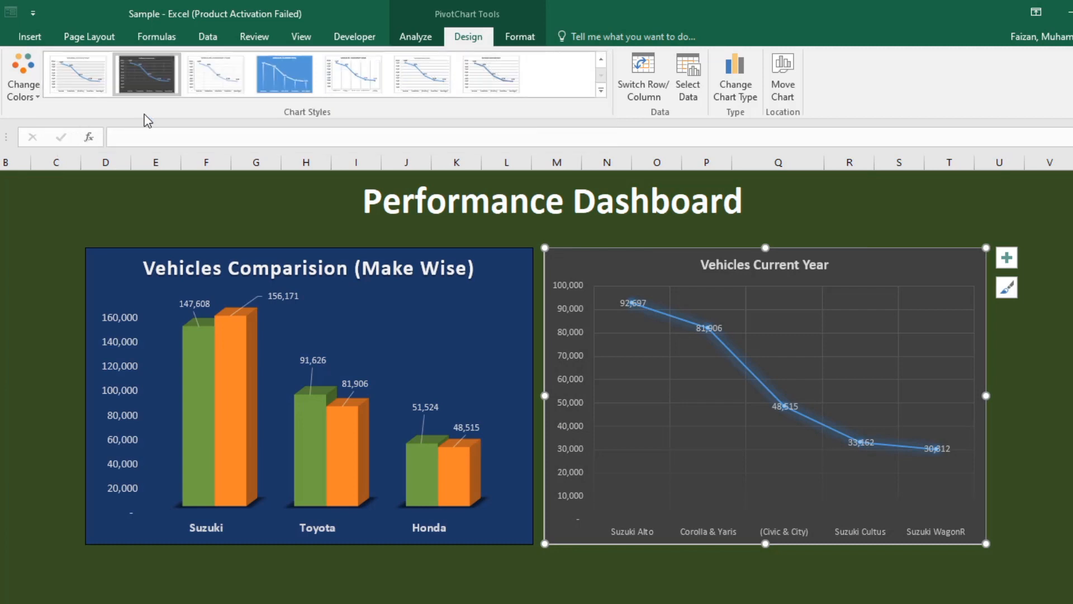
Step: Apply chart Style 3 to the Vehicles Current Year line chart
left_click(600, 90)
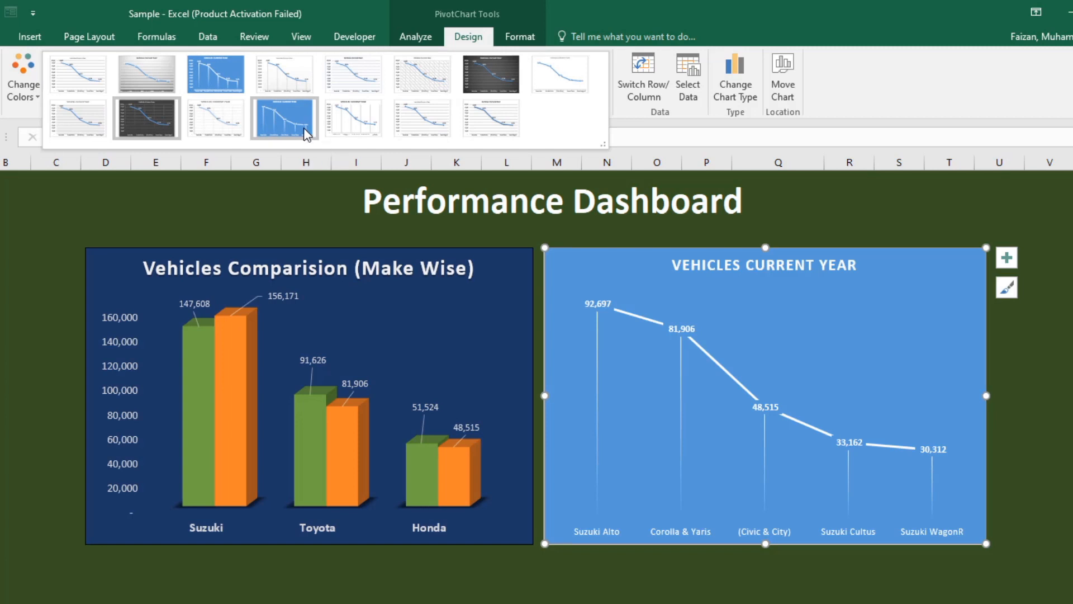
left_click(235, 92)
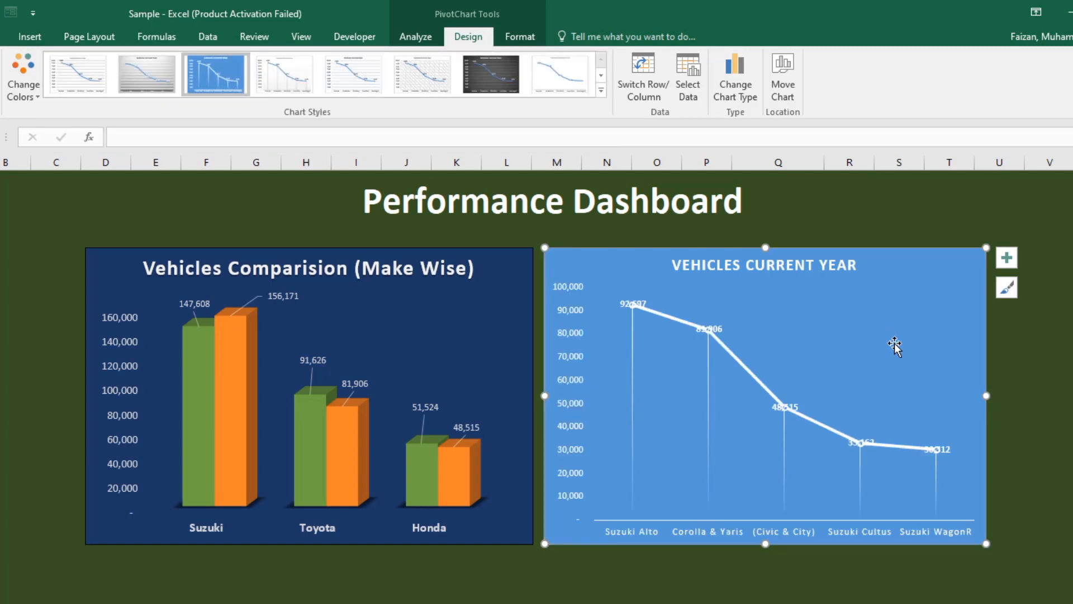
left_click(1006, 439)
Step: Fill the line chart's background with Blue, Accent 5, Darker 25%
left_click(833, 384)
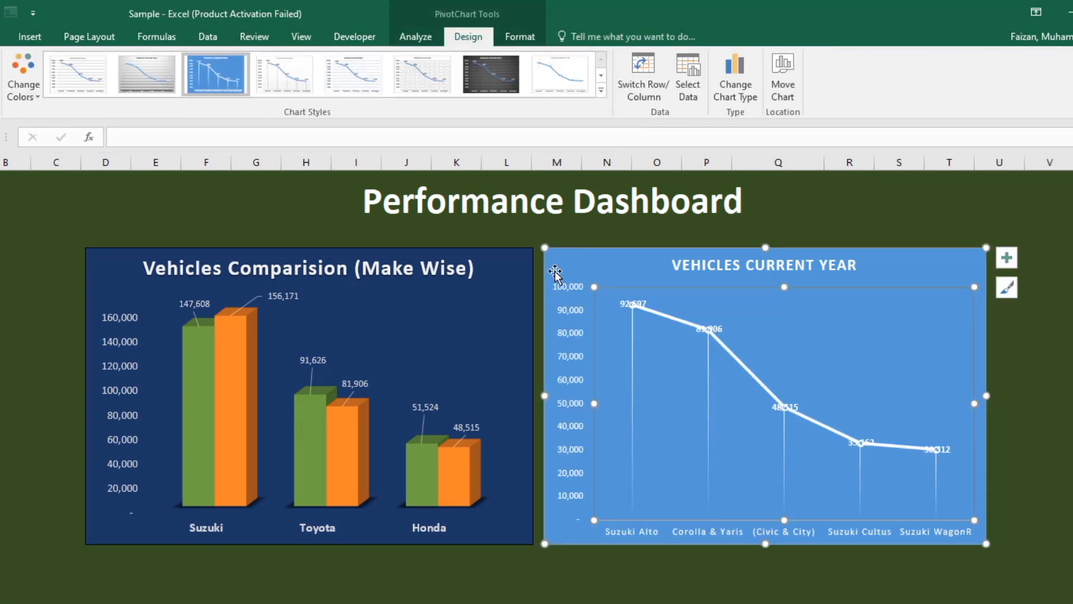
left_click(4, 37)
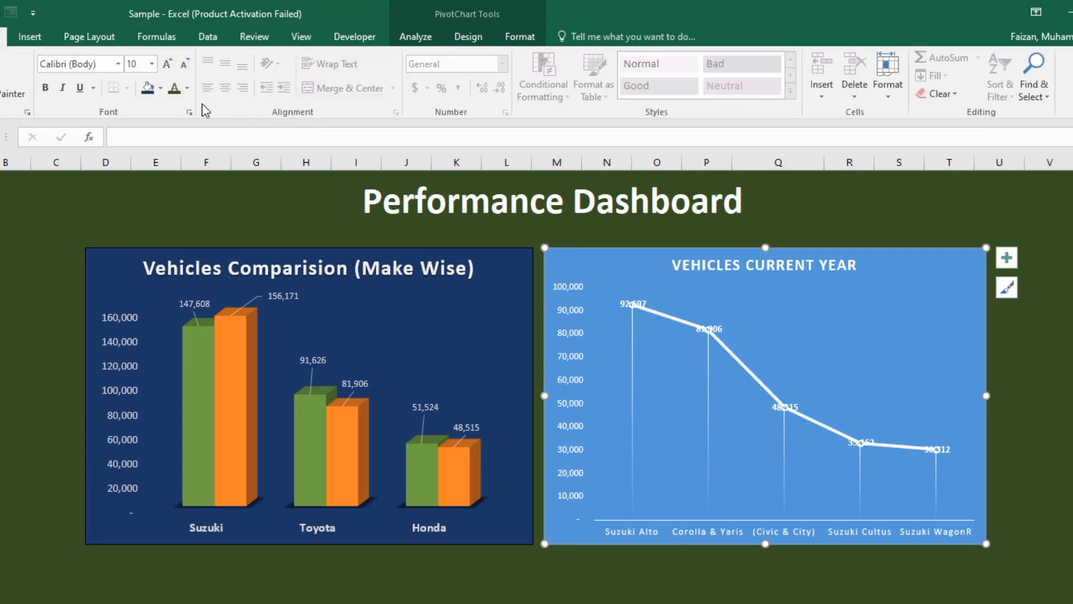
left_click(160, 88)
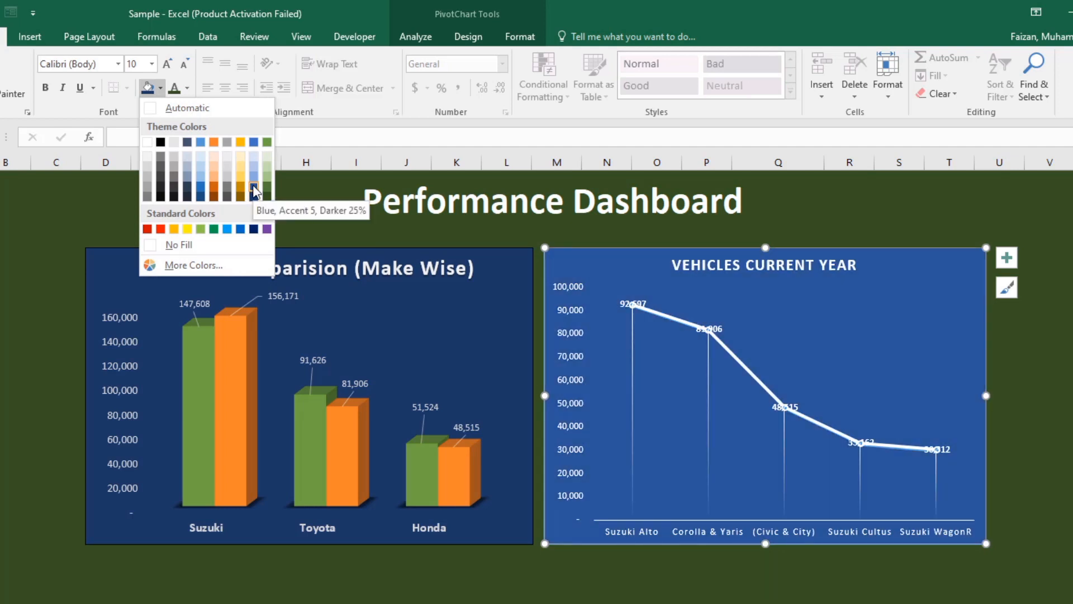
left_click(255, 191)
left_click(880, 380)
Step: Move the Suzuki WagonR, Suzuki Cultus and (Civic & City) data labels above the line so they clear its markers
left_click(940, 446)
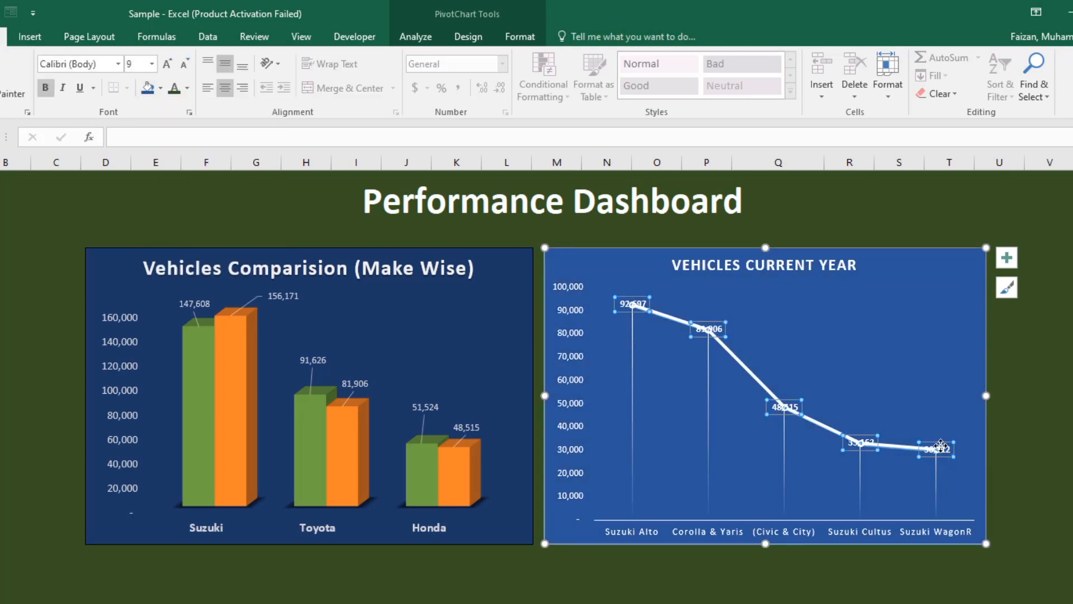
left_click_drag(939, 441, 938, 412)
left_click(862, 439)
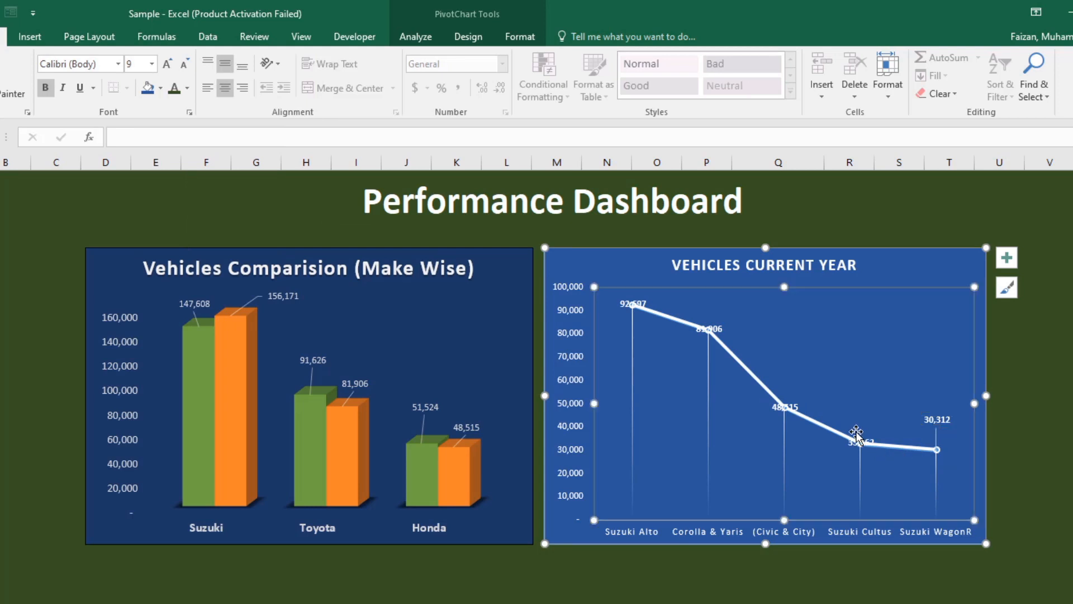
left_click(863, 441)
left_click(862, 441)
left_click_drag(862, 442, 854, 407)
left_click(792, 404)
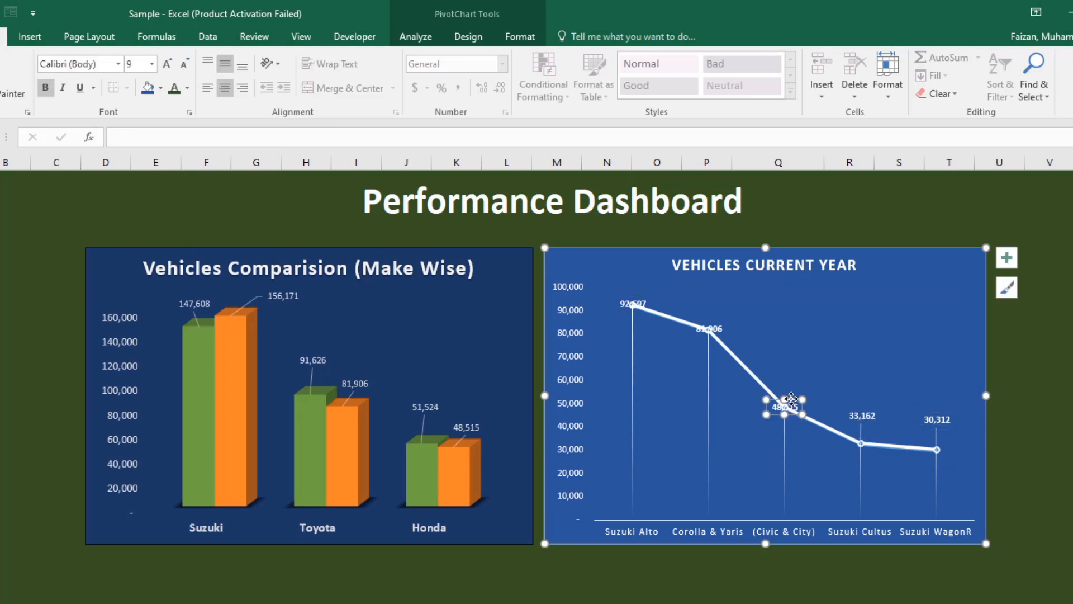
left_click_drag(791, 398, 792, 375)
Step: Move the Corolla & Yaris and Suzuki Alto data labels above their line markers, and deselect the chart
left_click(709, 324)
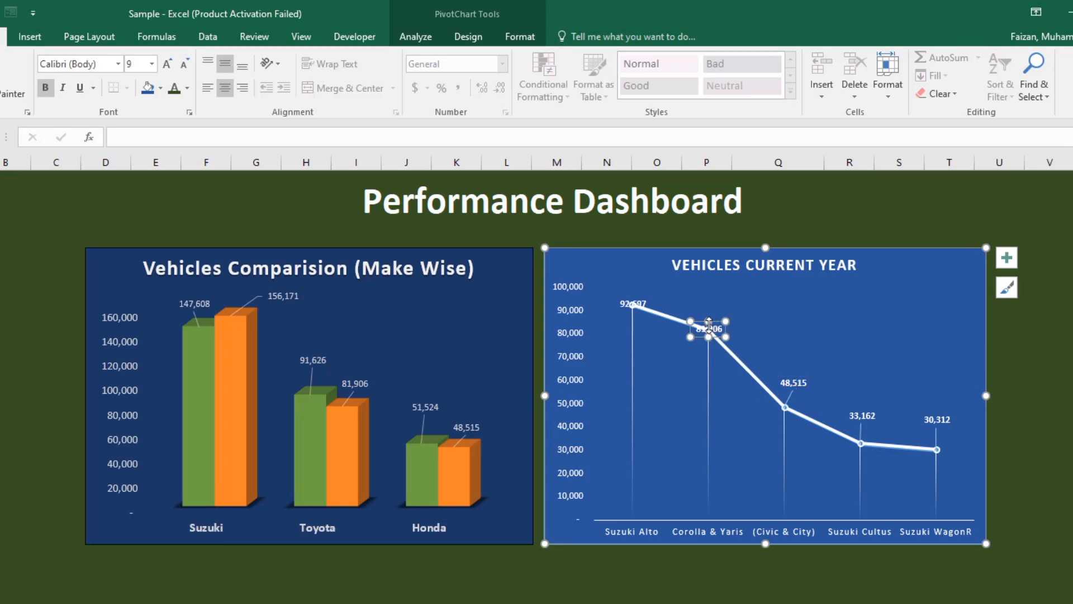
left_click_drag(716, 323, 715, 300)
left_click(637, 304)
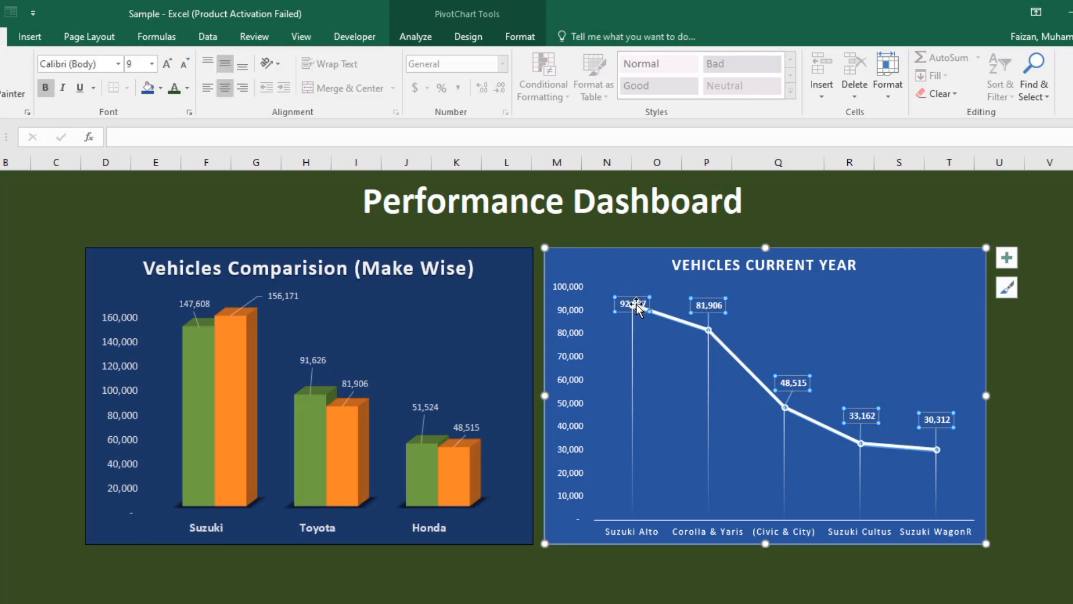
left_click(636, 297)
left_click_drag(636, 296, 633, 286)
left_click(758, 274)
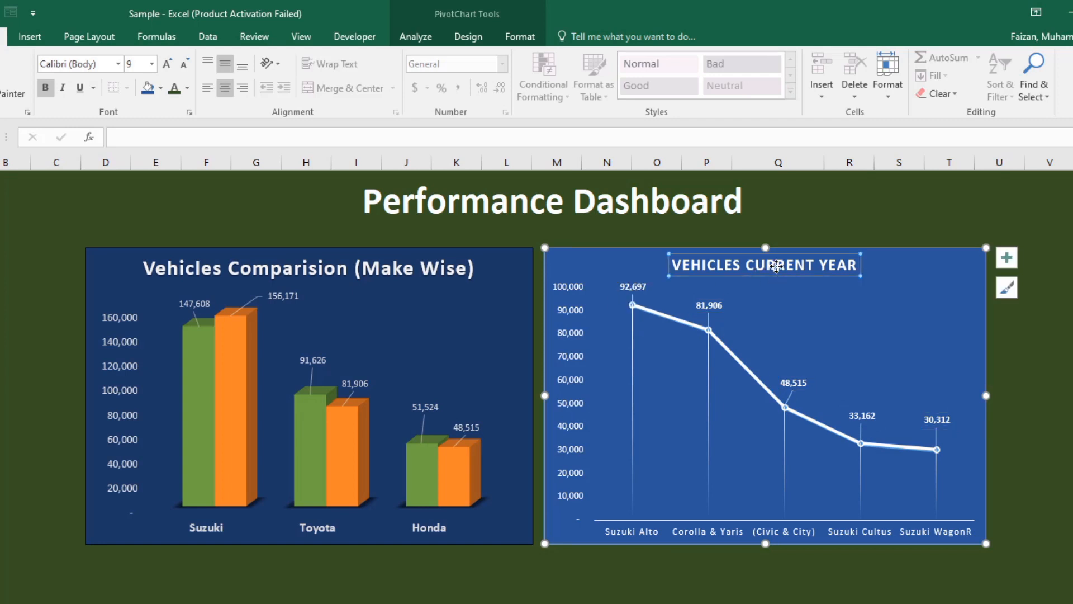
left_click(899, 321)
key("Escape")
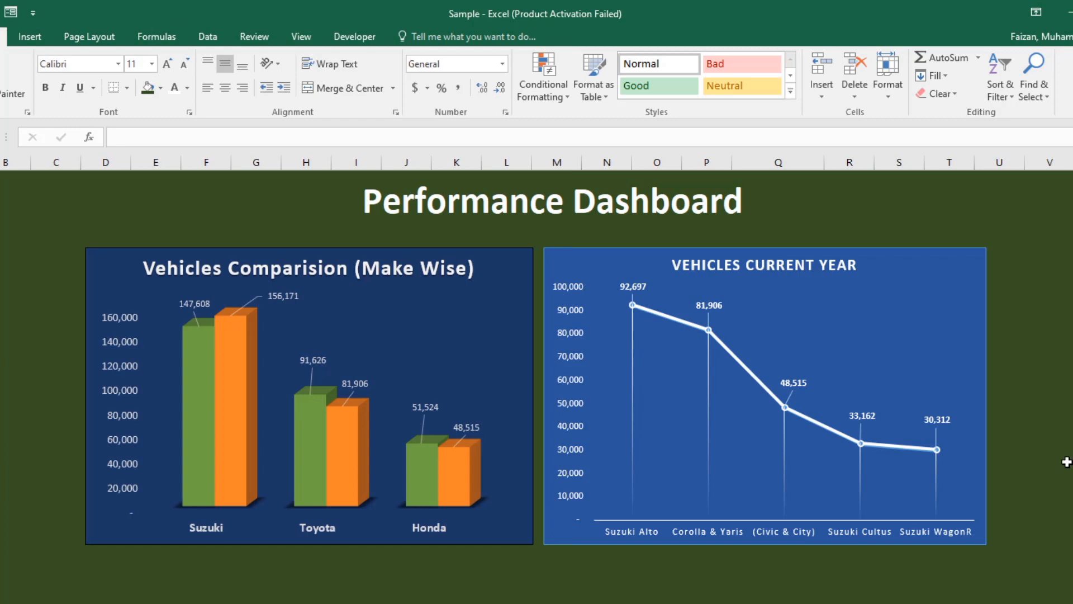
Step: Increase the font size of the line chart's model-name axis labels to 12
left_click(630, 534)
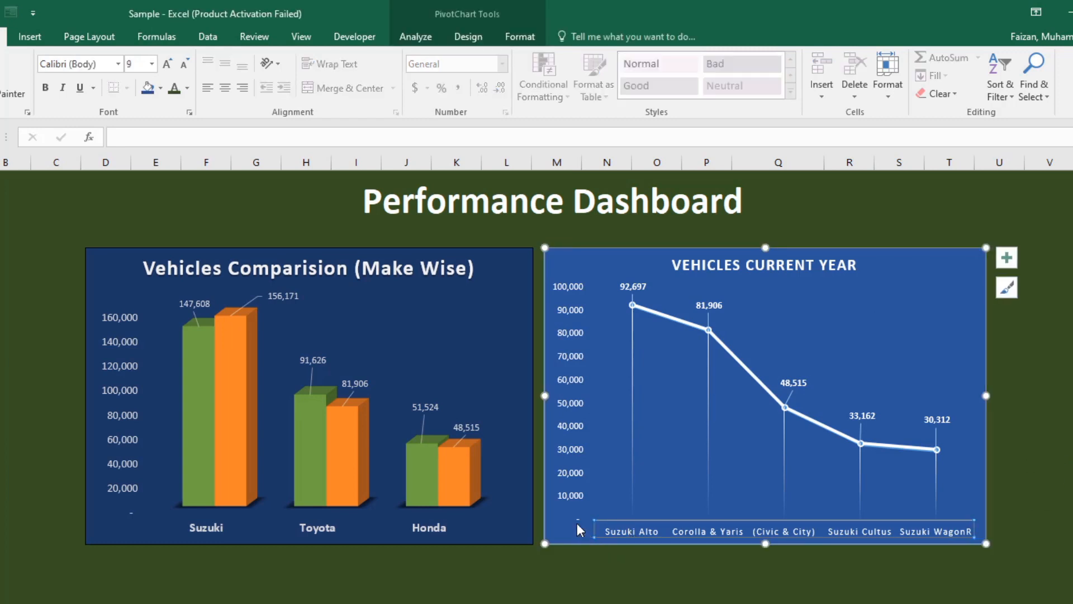
left_click(166, 65)
left_click(167, 64)
left_click(167, 65)
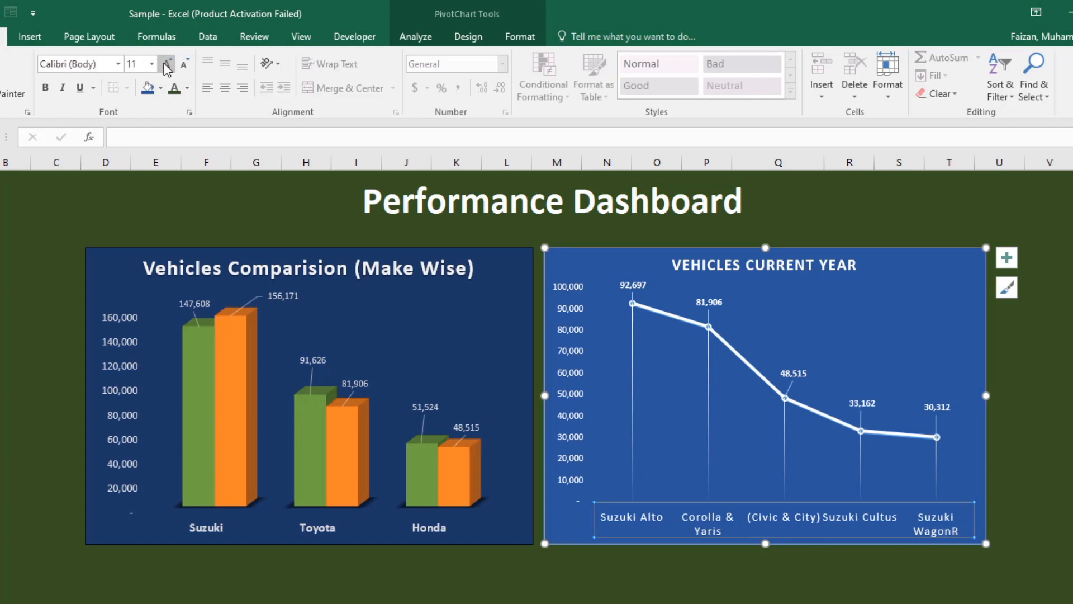
left_click(166, 65)
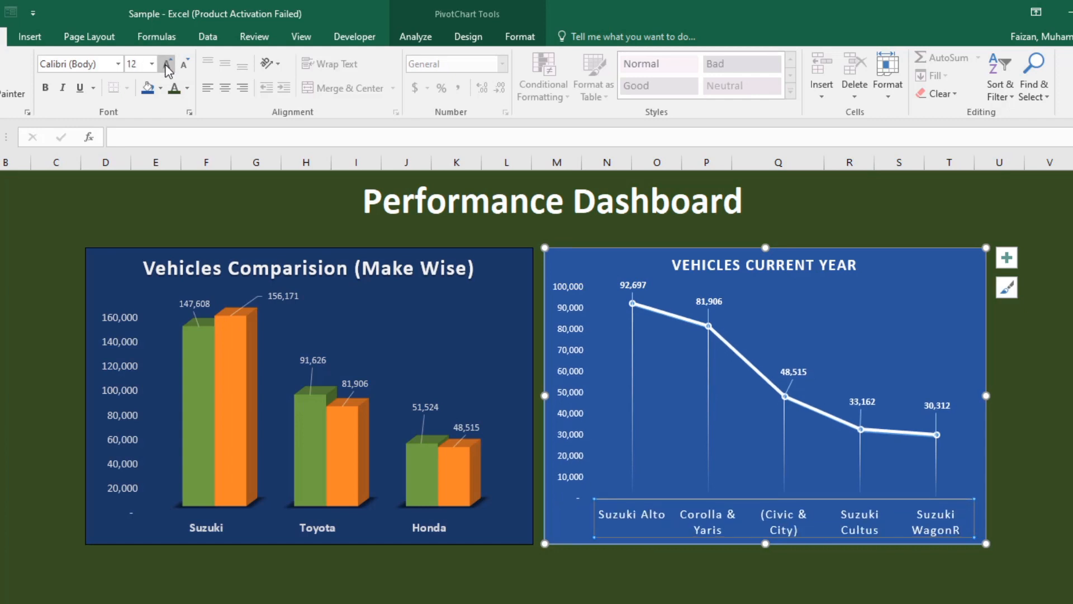
left_click(679, 593)
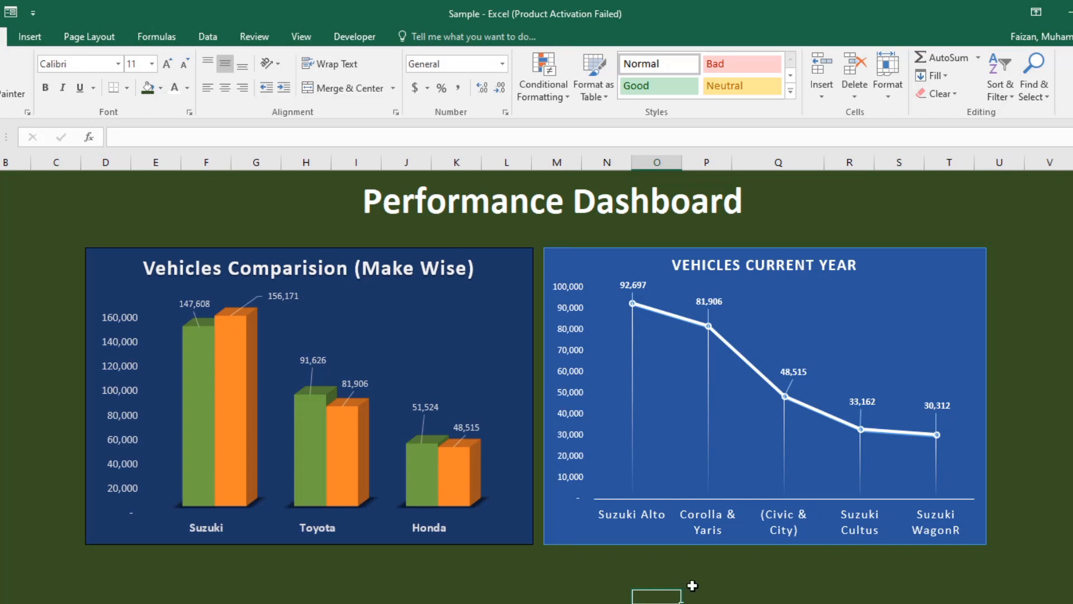
scroll(754, 580, "down", 1)
scroll(754, 580, "up", 1)
scroll(755, 579, "down", 2, "ctrl")
scroll(756, 583, "down", 1)
scroll(756, 581, "up", 1)
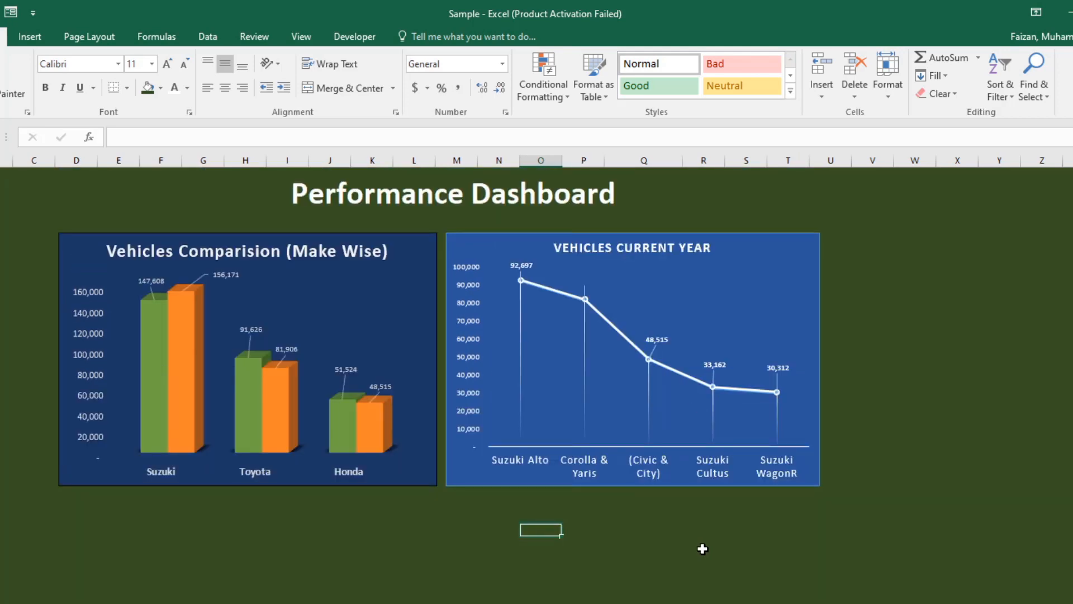
scroll(702, 549, "up", 1, "ctrl")
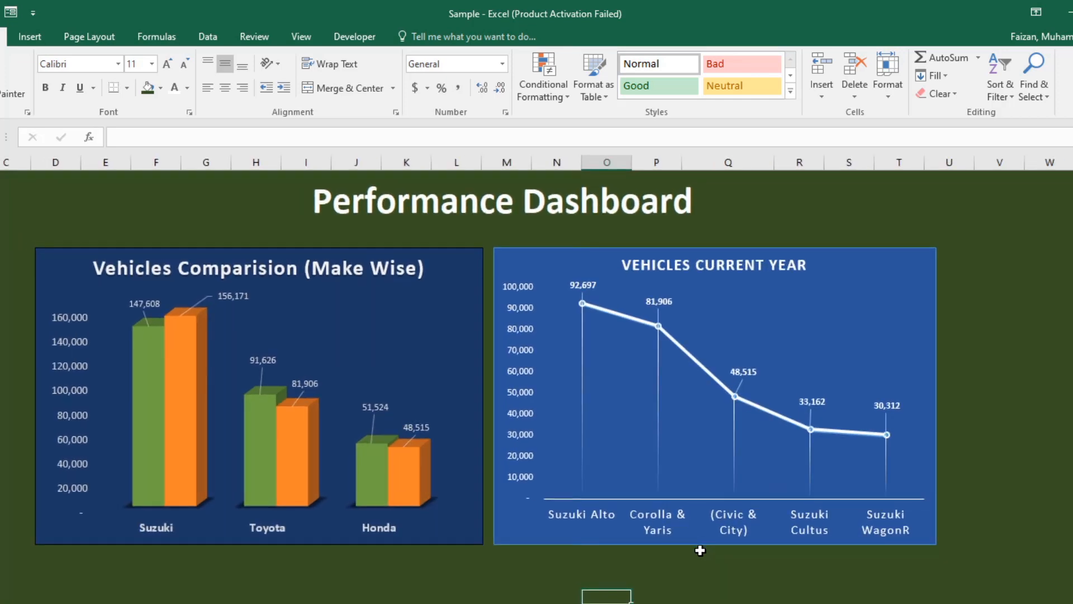
scroll(700, 549, "down", 1, "ctrl")
scroll(699, 548, "up", 1, "ctrl")
Step: Extend the line chart's title to read "VEHICLES CURRENT YEAR (MODEL WISE)"
left_click(794, 273)
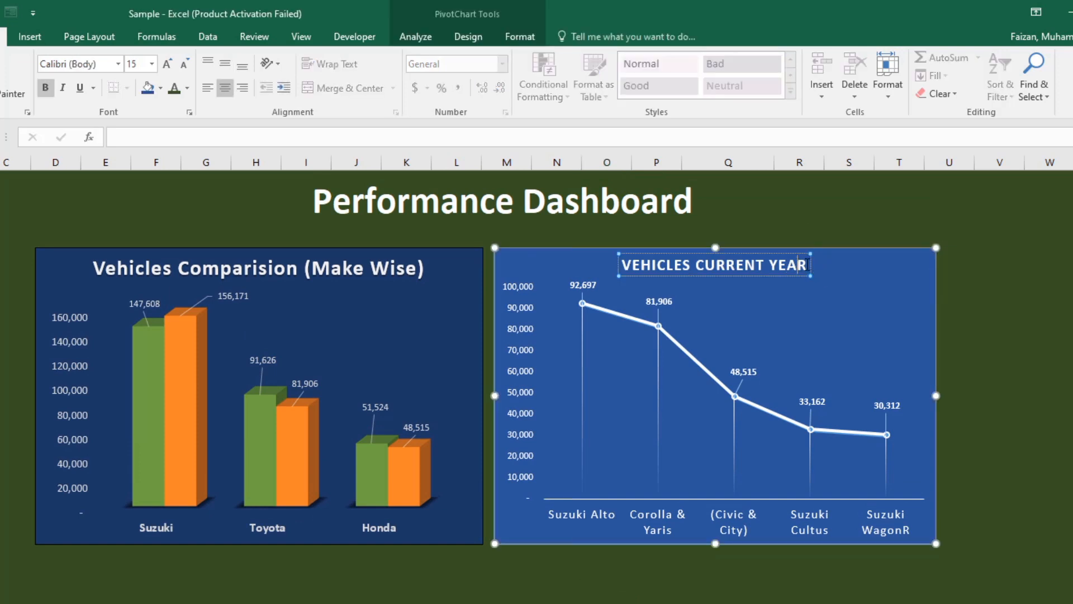
type("(MODEL")
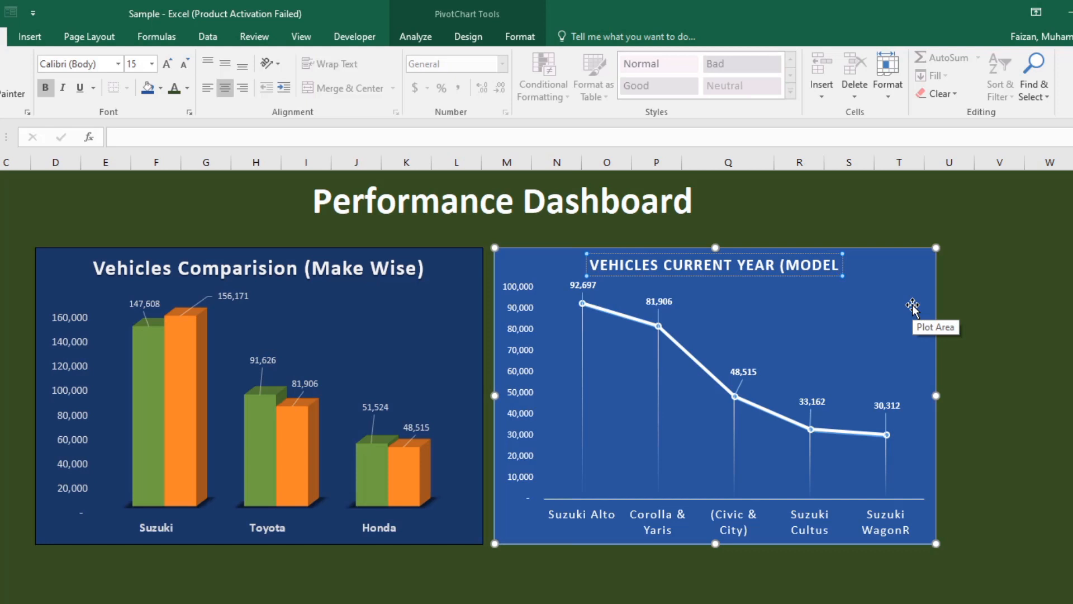
type(" WISE")
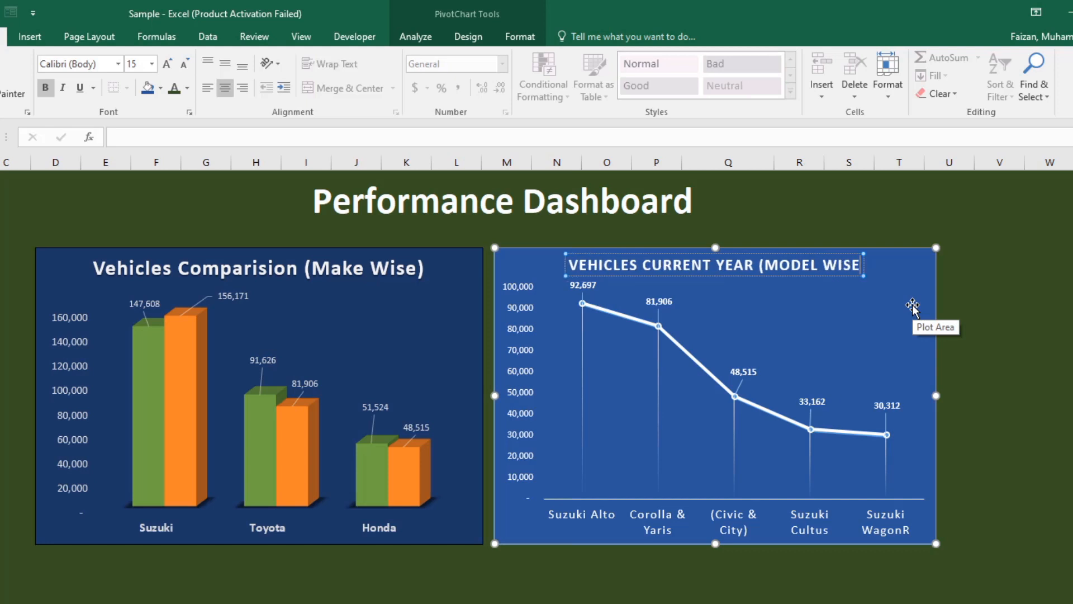
type(")")
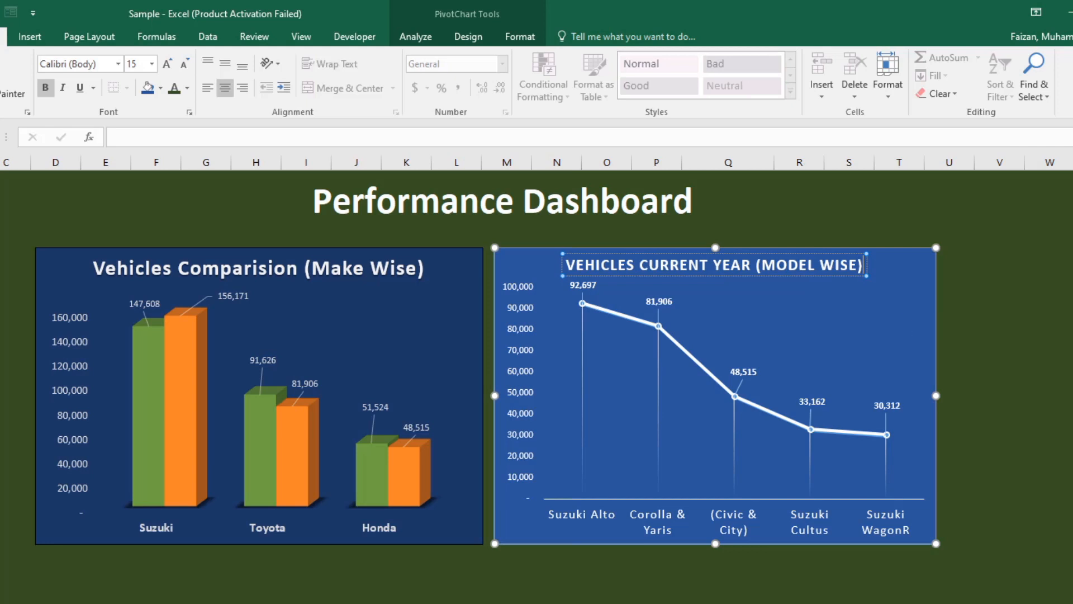
left_click(472, 601)
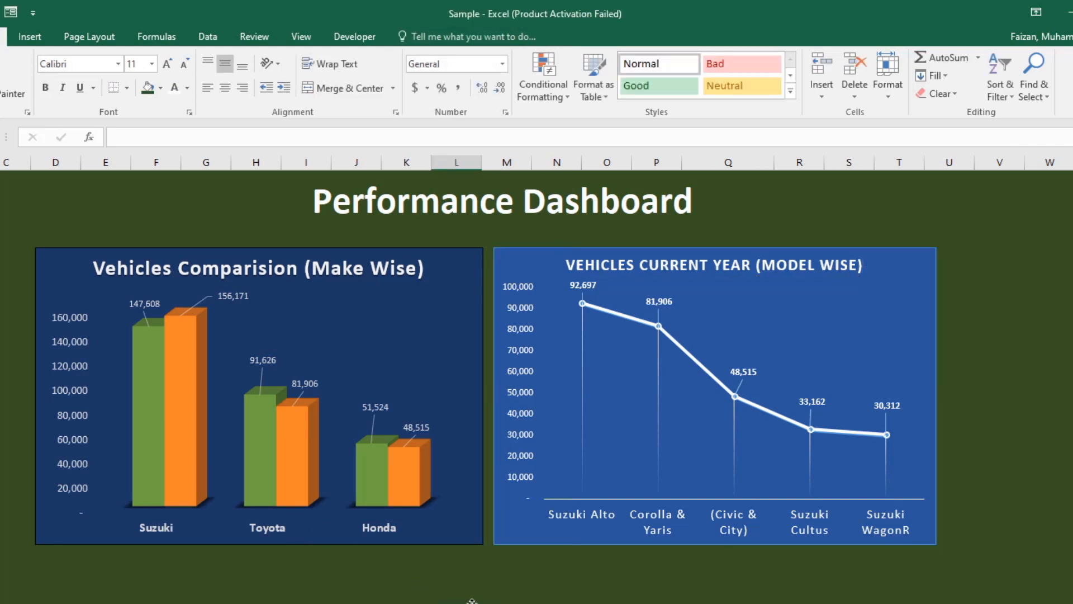
Step: Start a PivotTable from the Sheet2 data range A1:I61 and choose an existing worksheet as its destination
scroll(472, 601, "down", 2)
scroll(472, 601, "up", 2)
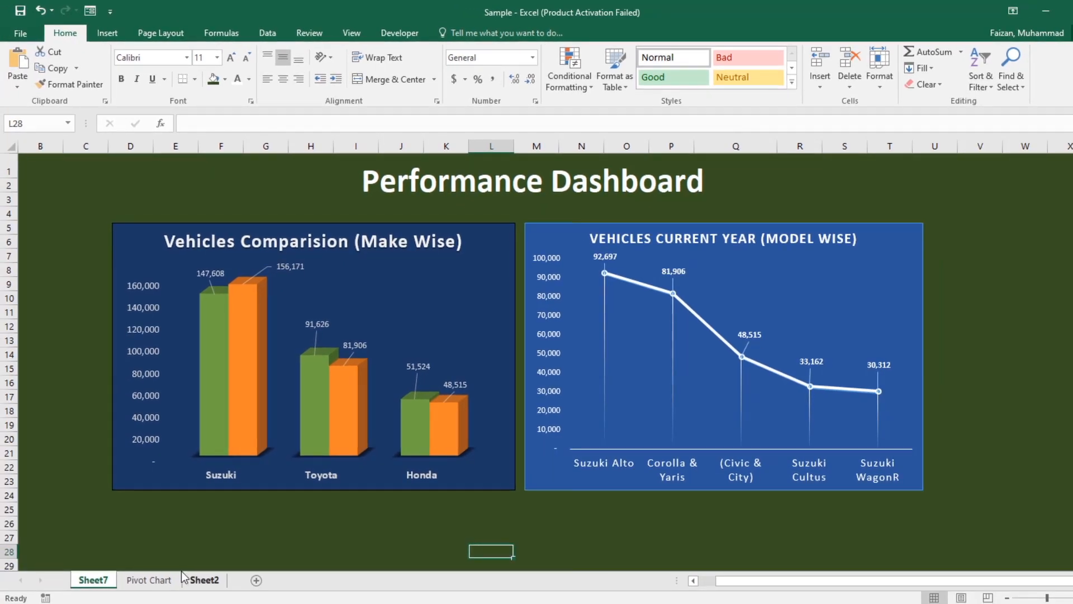
left_click(203, 580)
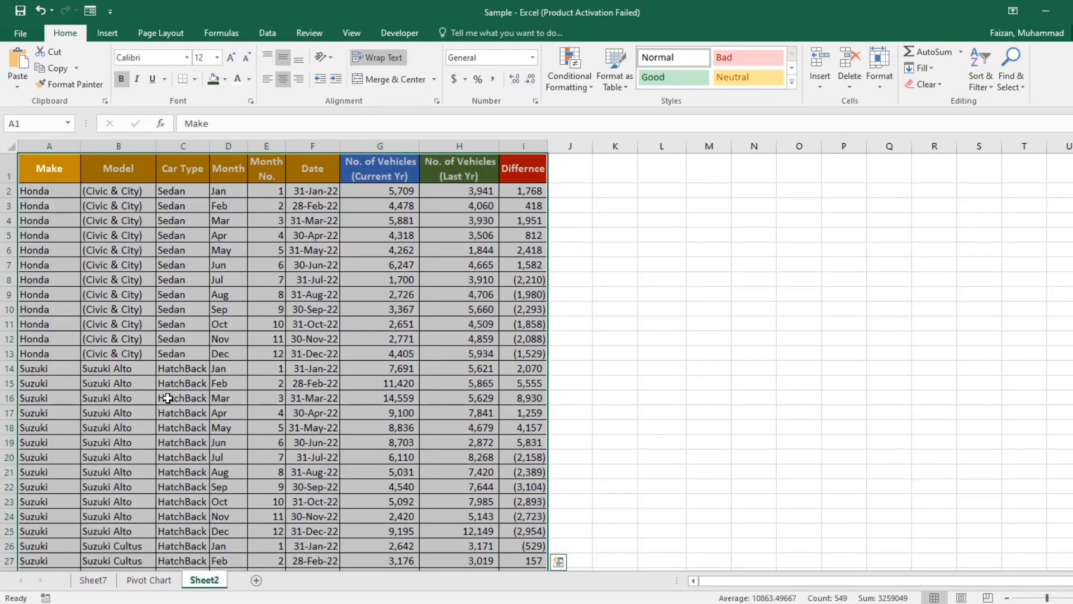
left_click(107, 33)
left_click(23, 61)
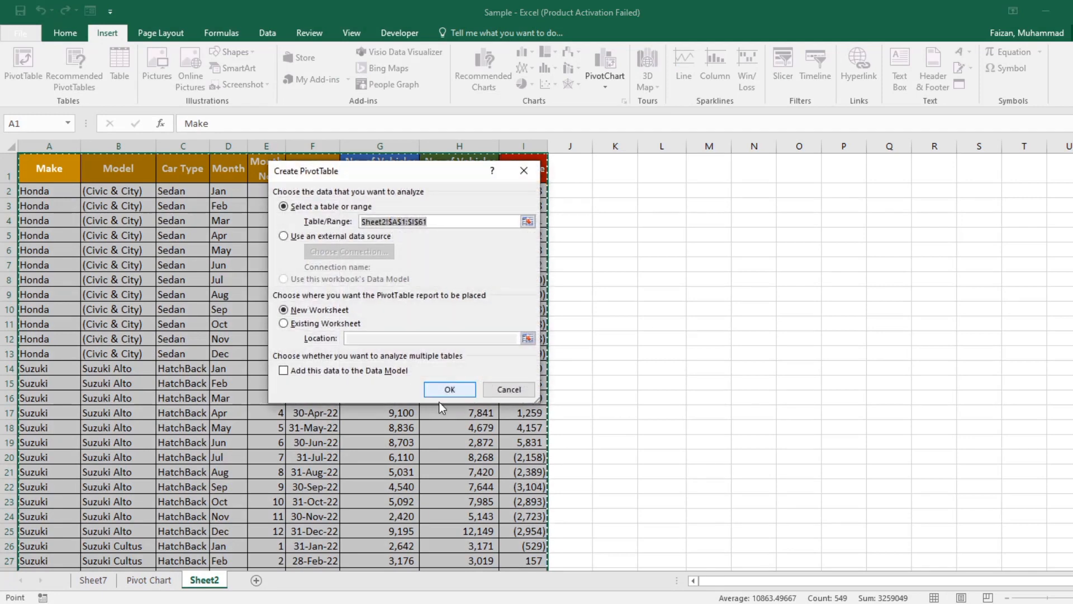
left_click(284, 323)
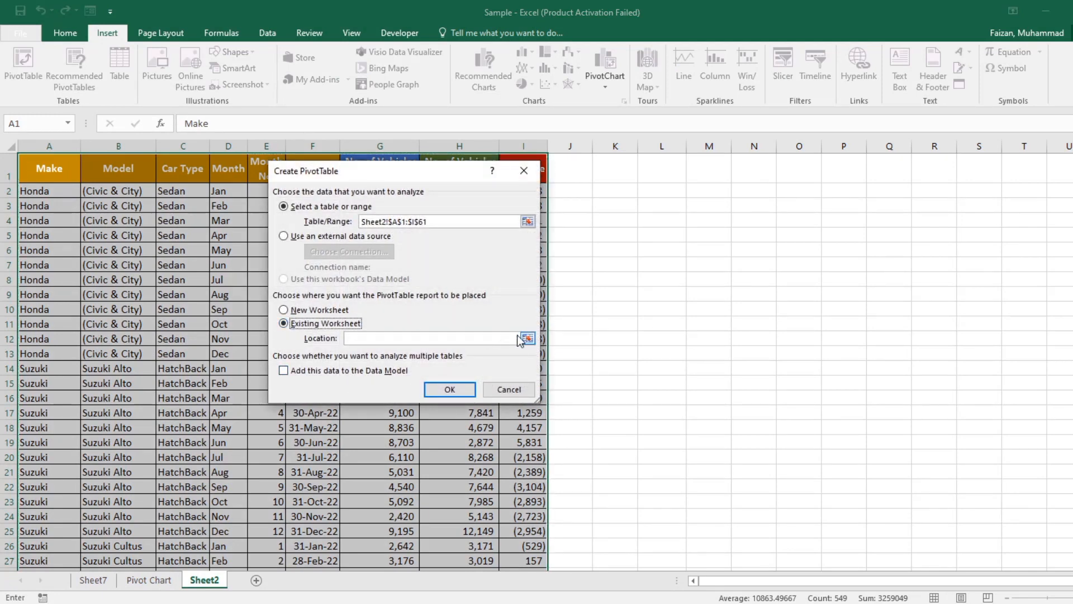
Step: Create a PivotTable from Sheet2 range A1:I61 on a new worksheet and insert a Doughnut PivotChart based on it
left_click(317, 309)
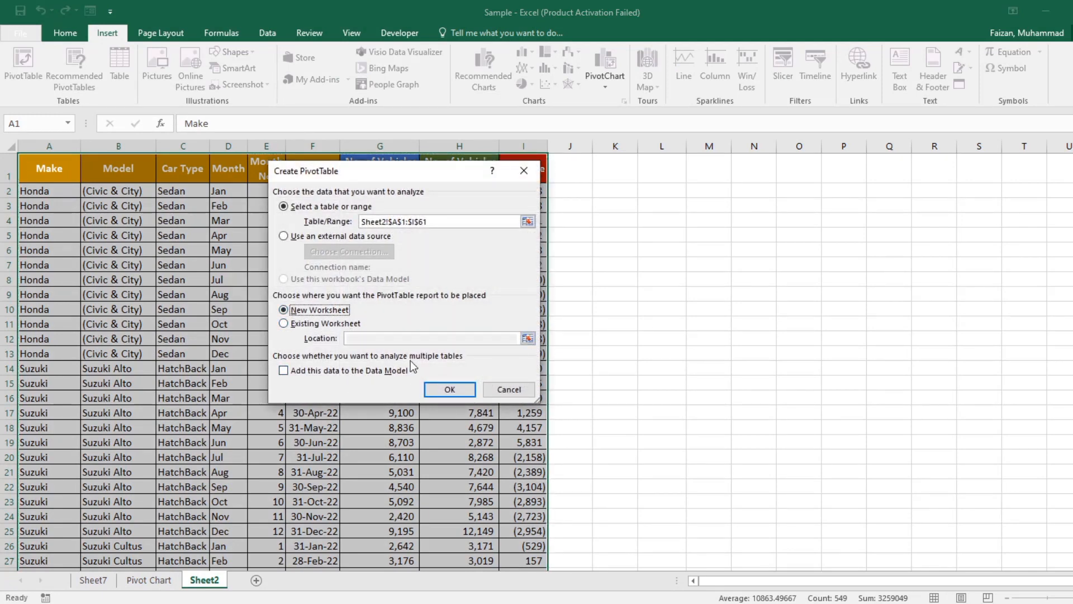
left_click(450, 389)
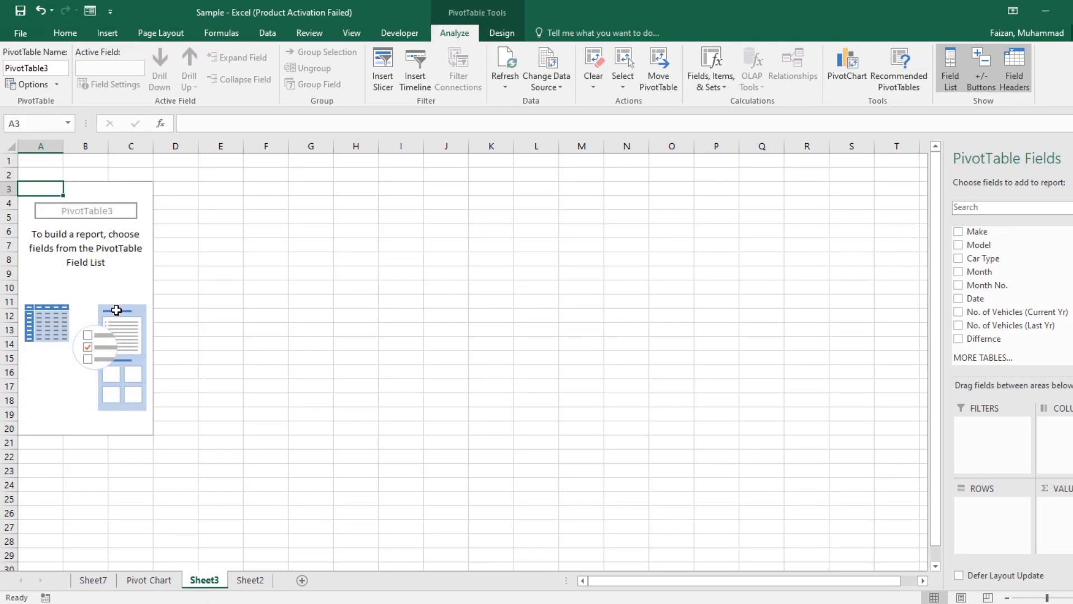
left_click(115, 271)
left_click(844, 70)
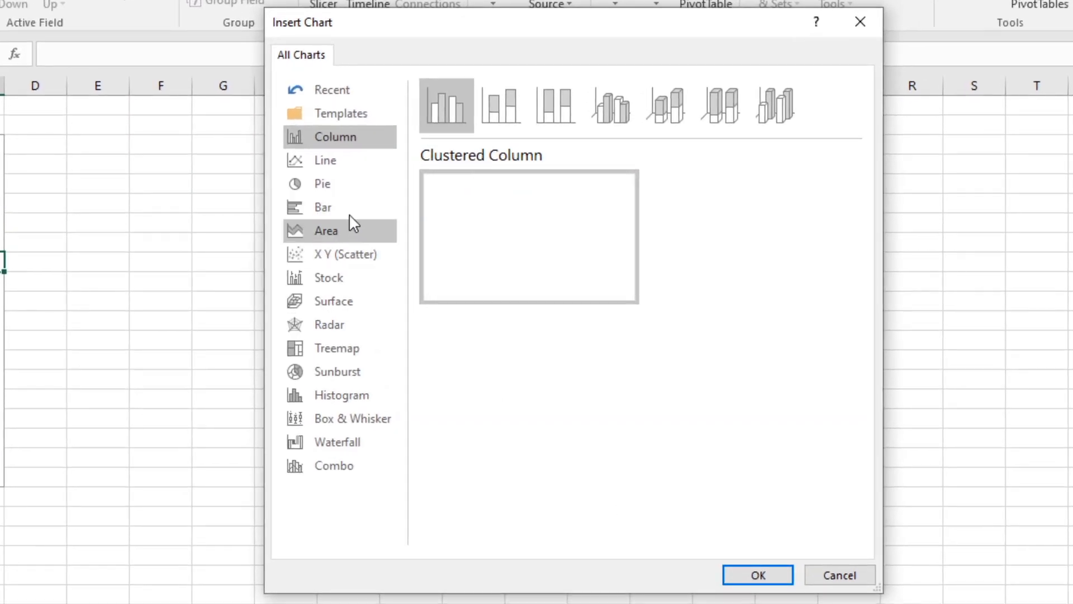
left_click(416, 216)
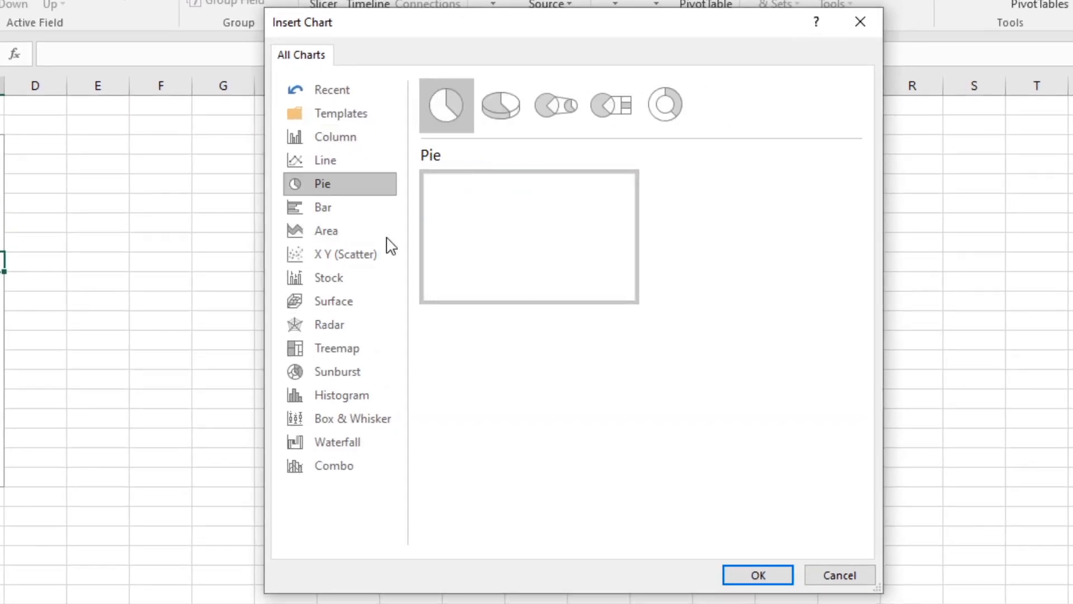
left_click(665, 105)
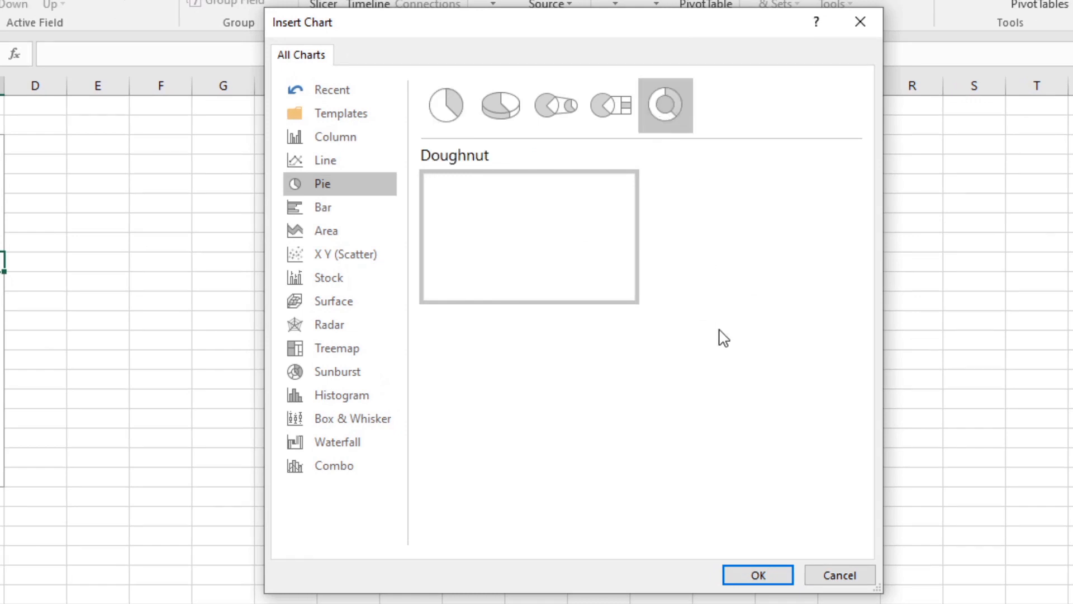
left_click(759, 575)
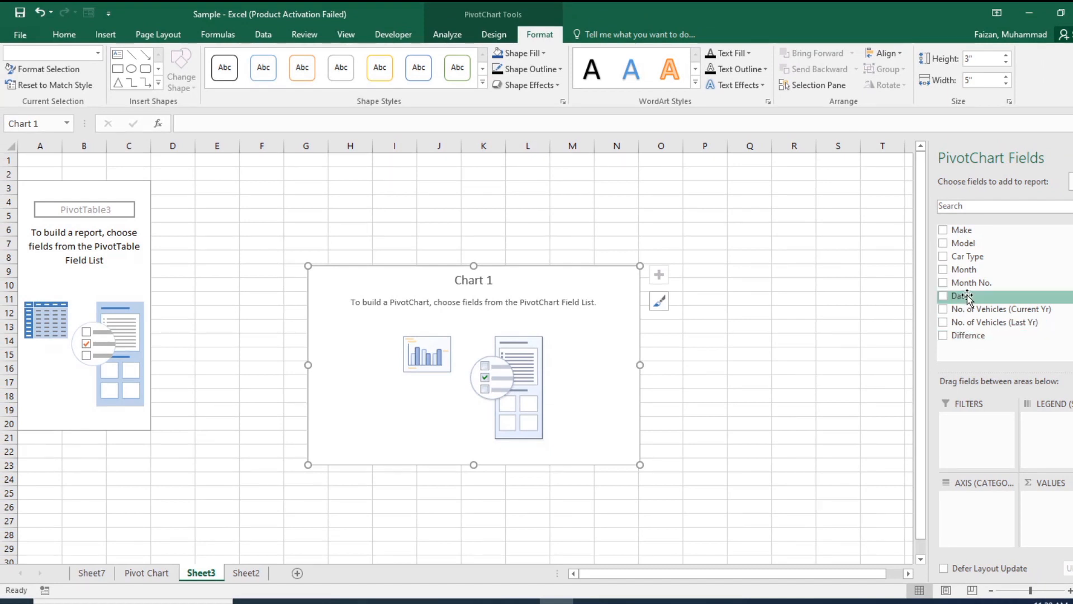
Step: Add the Month field to the chart's axis categories and switch the PivotTable to the Classic PivotTable layout
left_click_drag(964, 269, 970, 519)
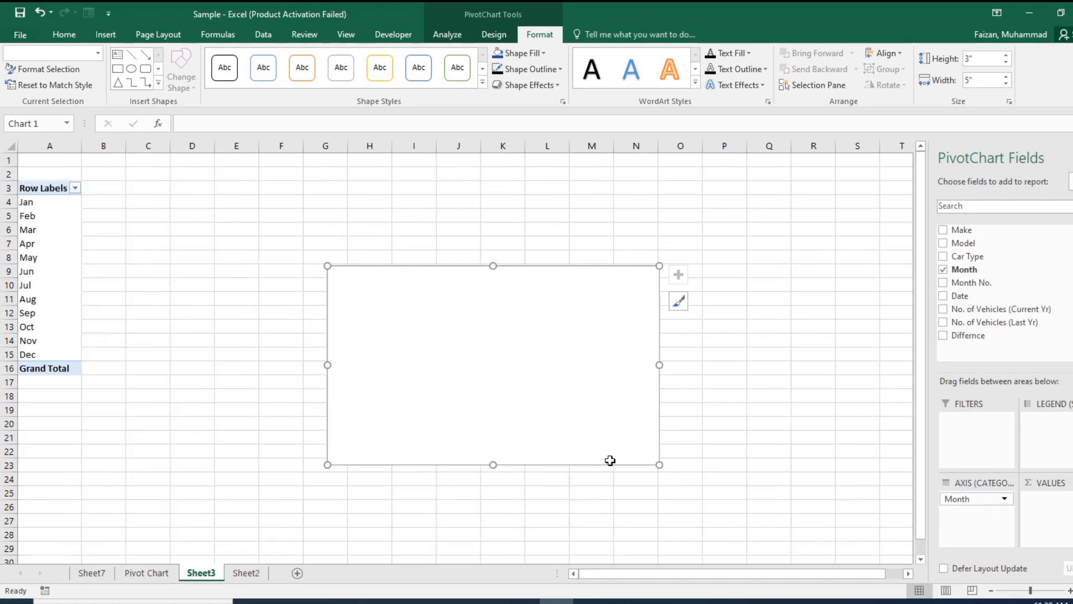
right_click(63, 276)
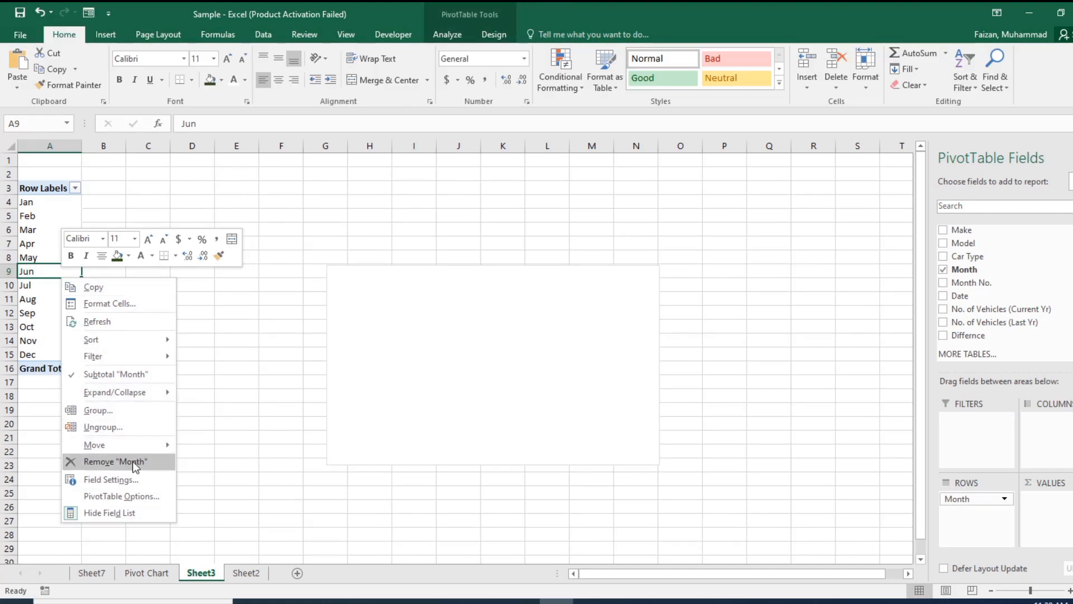
left_click(135, 495)
left_click(166, 316)
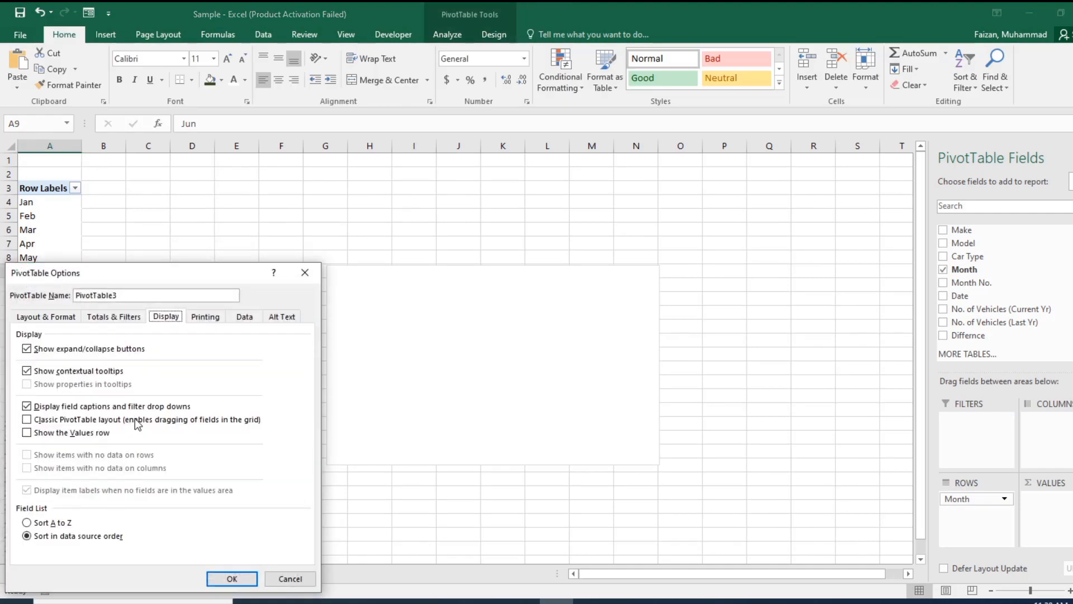
left_click(103, 419)
left_click(231, 579)
left_click(196, 380)
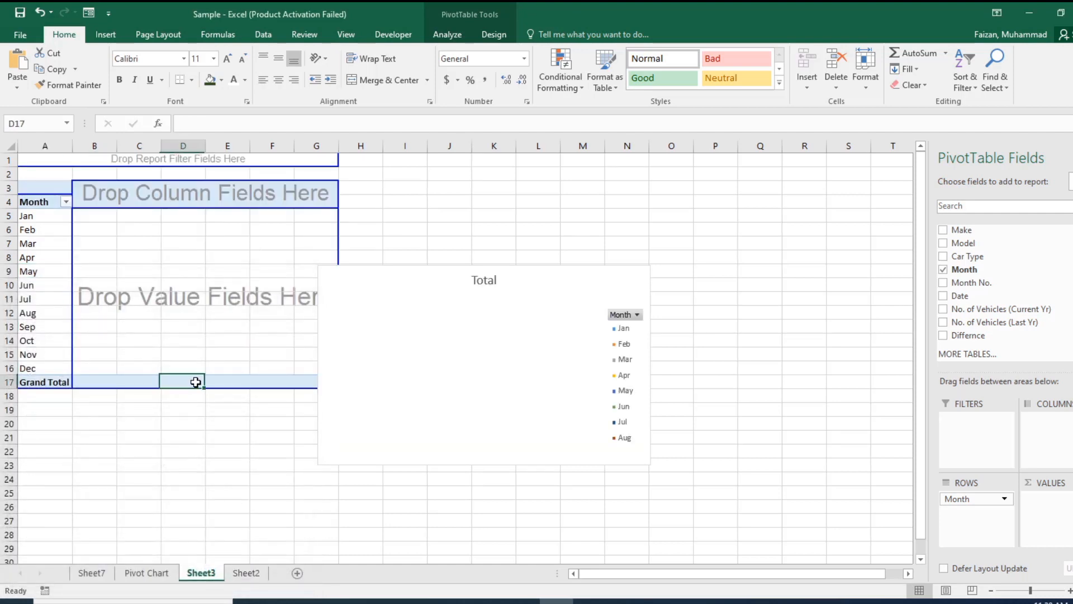
left_click(252, 326)
Step: Move the PivotChart clear of the PivotTable and enlarge it so it spans about columns I to R, down to row 27
left_click(399, 322)
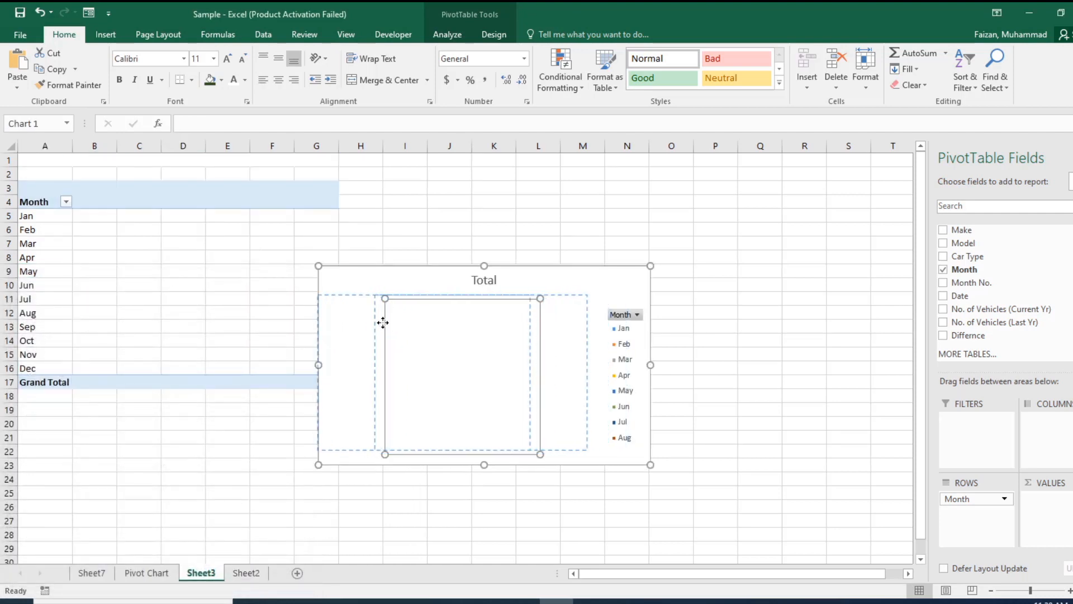
left_click_drag(400, 294, 460, 268)
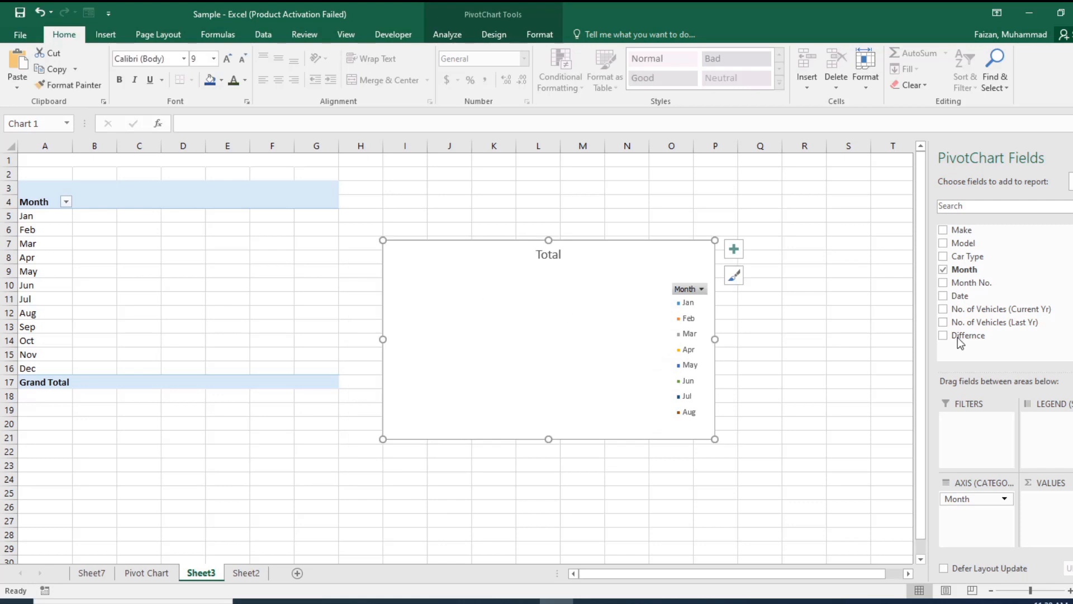
left_click_drag(715, 439, 809, 518)
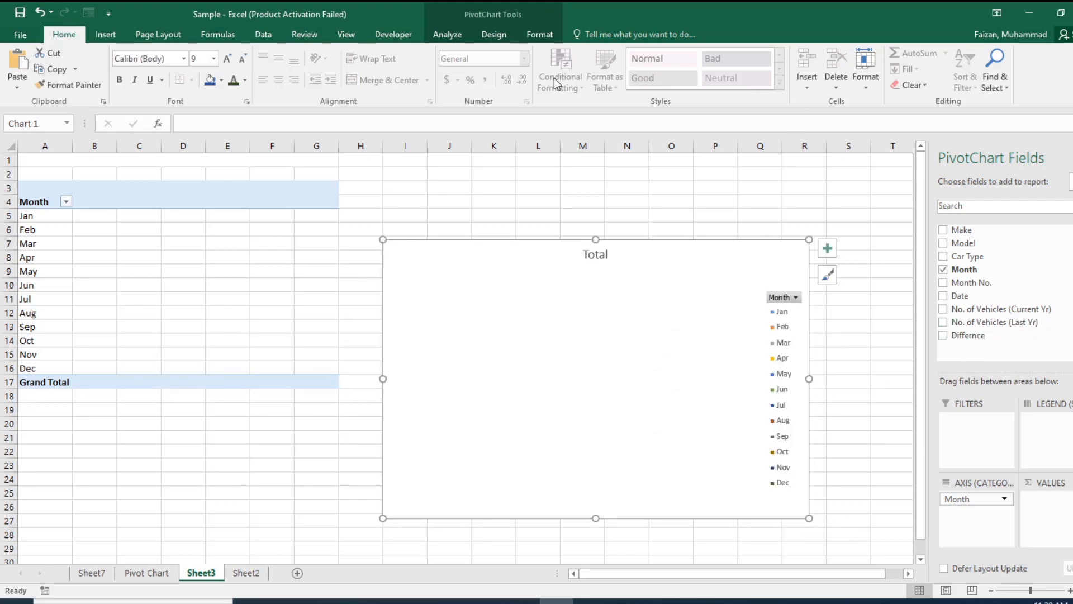
Step: Start a calculated field for the PivotTable, working from its Month items, and name the field % Change
left_click(488, 39)
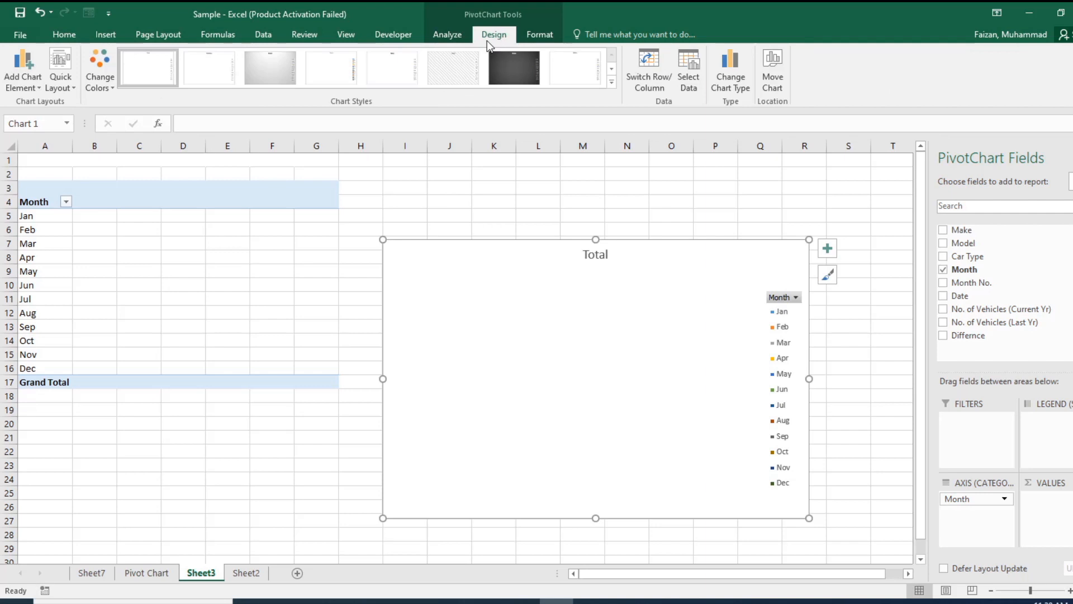
left_click(538, 37)
left_click(272, 228)
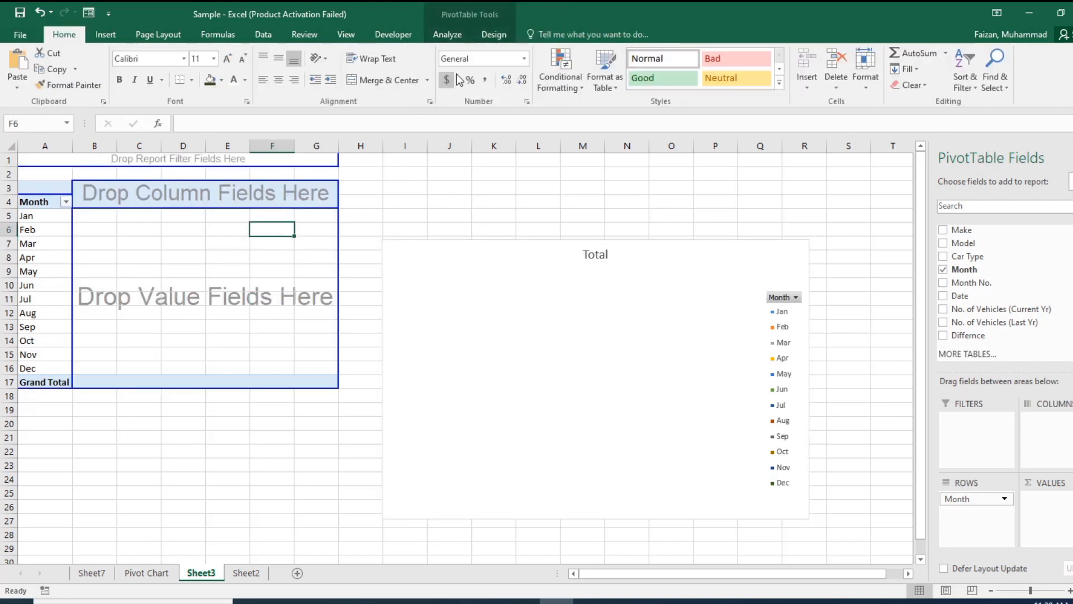
left_click(458, 37)
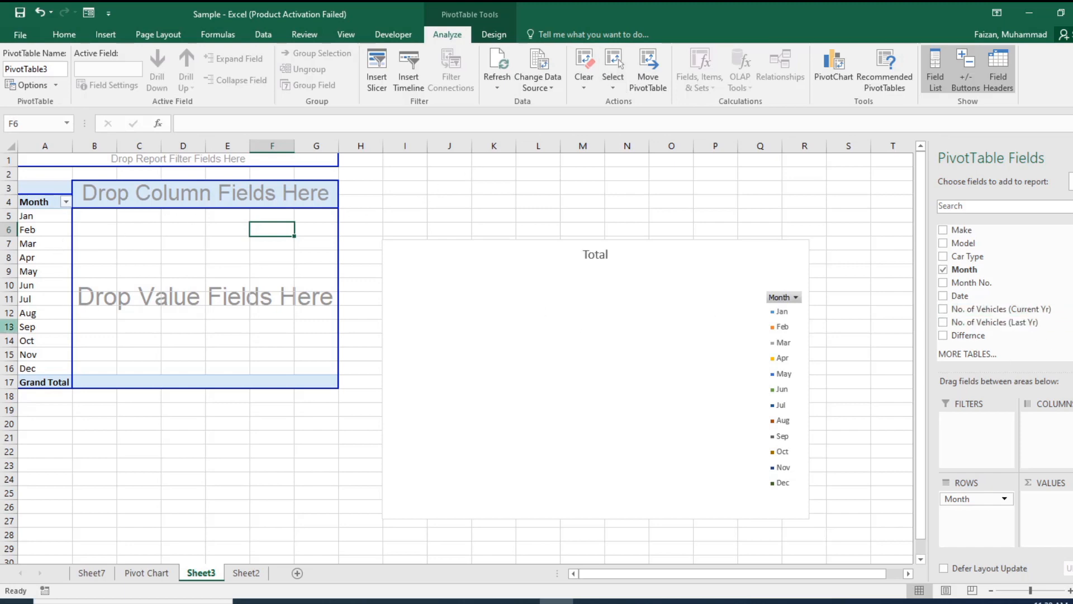
left_click(56, 327)
left_click_drag(67, 332, 68, 334)
left_click_drag(21, 250, 41, 258)
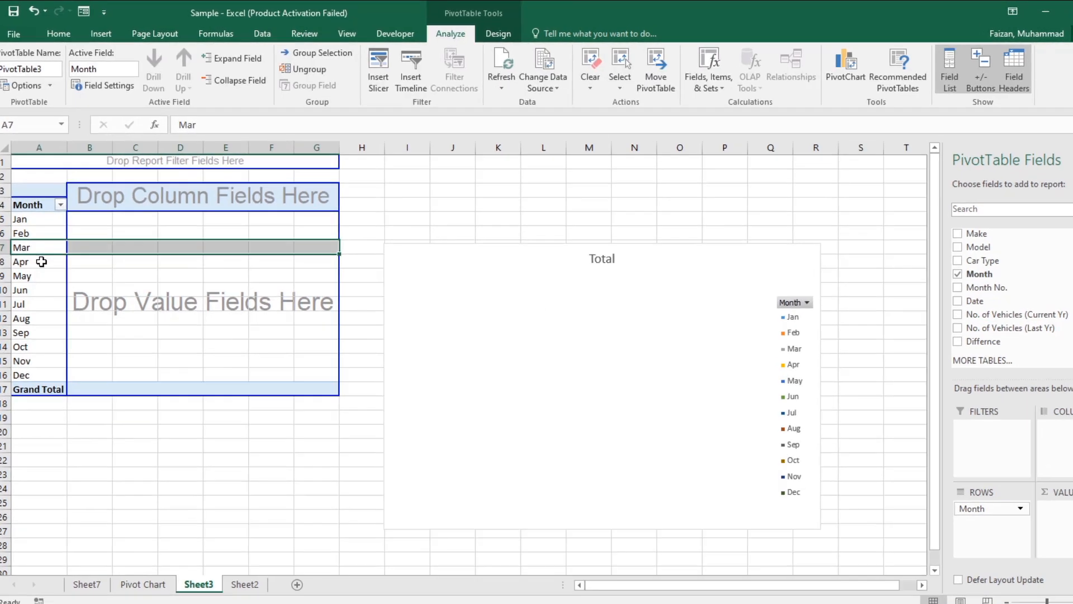
left_click(876, 100)
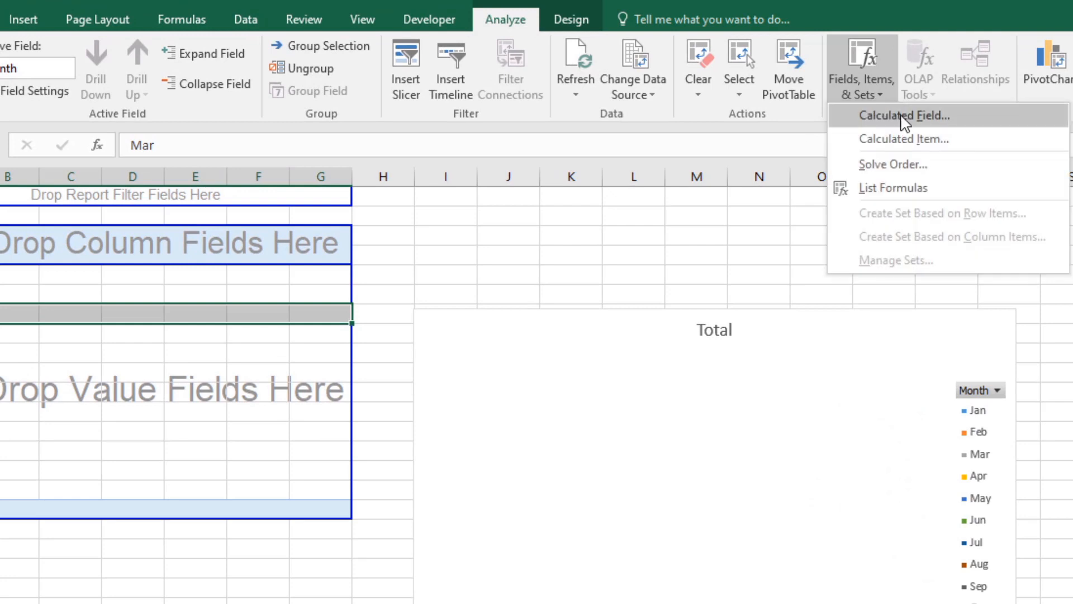
left_click(930, 120)
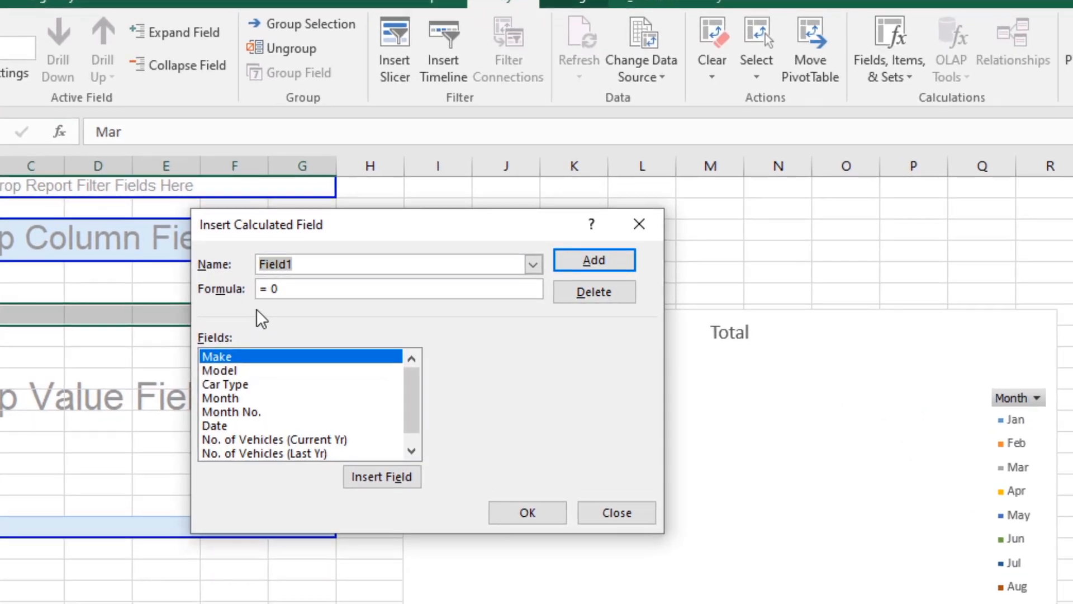
type("% Change")
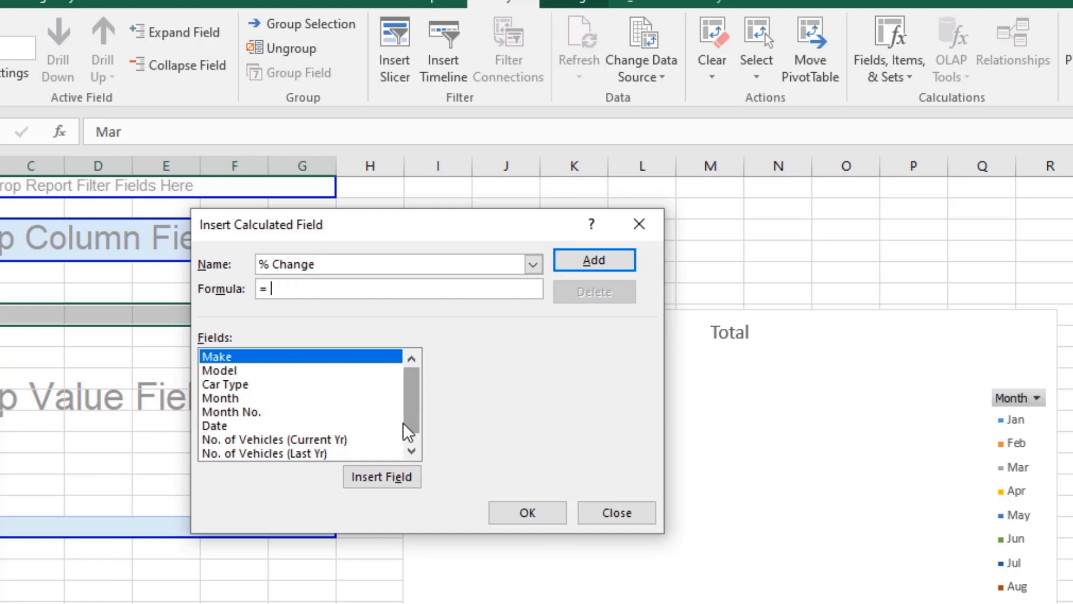
Step: Define the % Change formula as (No. of Vehicles (Current Yr) - No. of Vehicles (Last Yr)) / No. of Vehicles (Last Yr) and add the field
left_click_drag(414, 423, 412, 438)
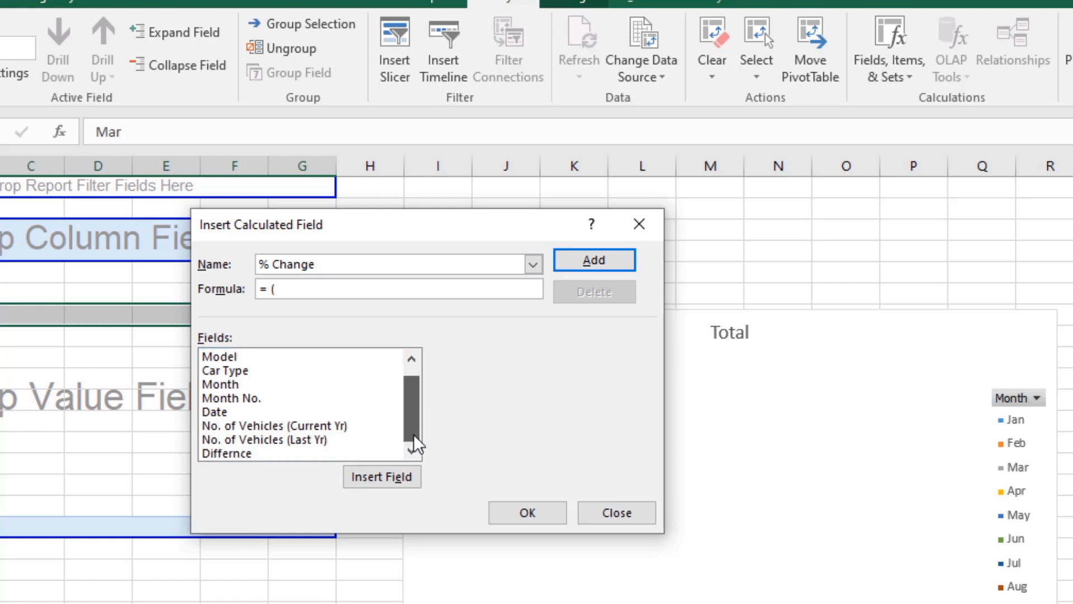
left_click(327, 426)
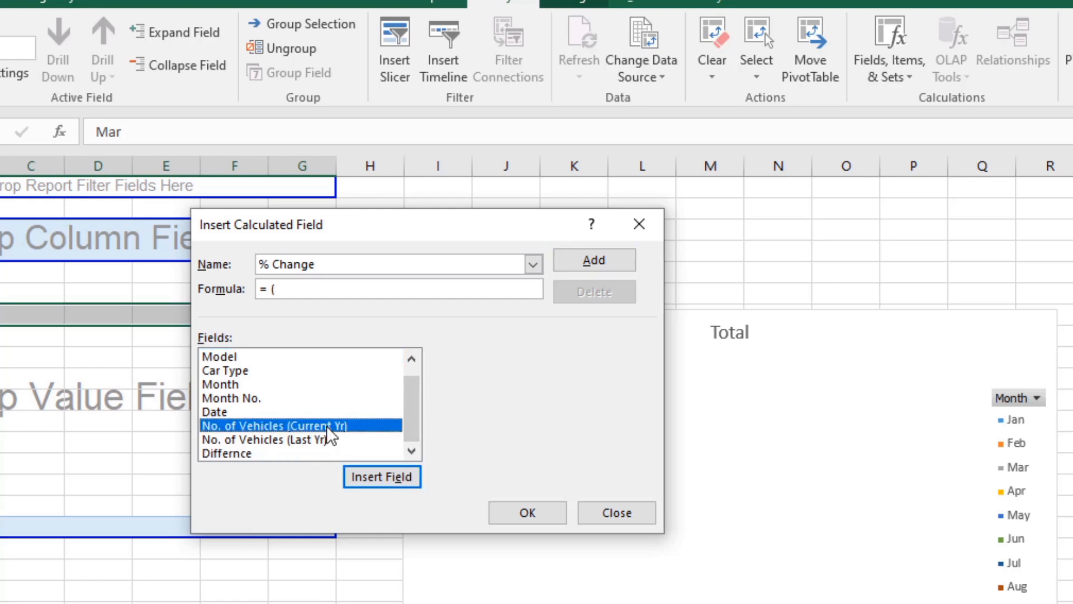
double_click(328, 425)
type("-")
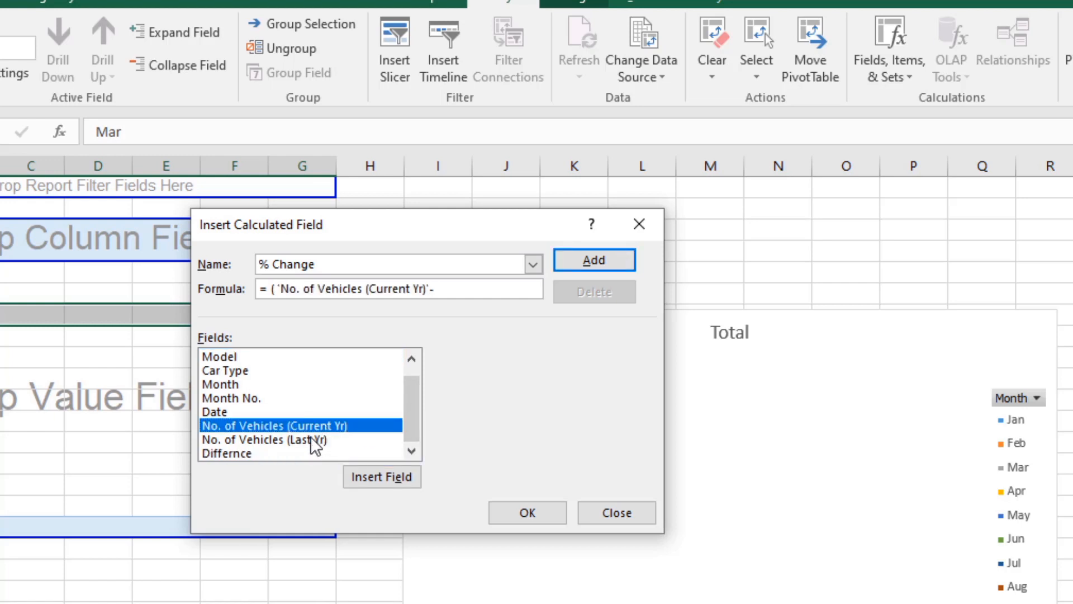
double_click(314, 441)
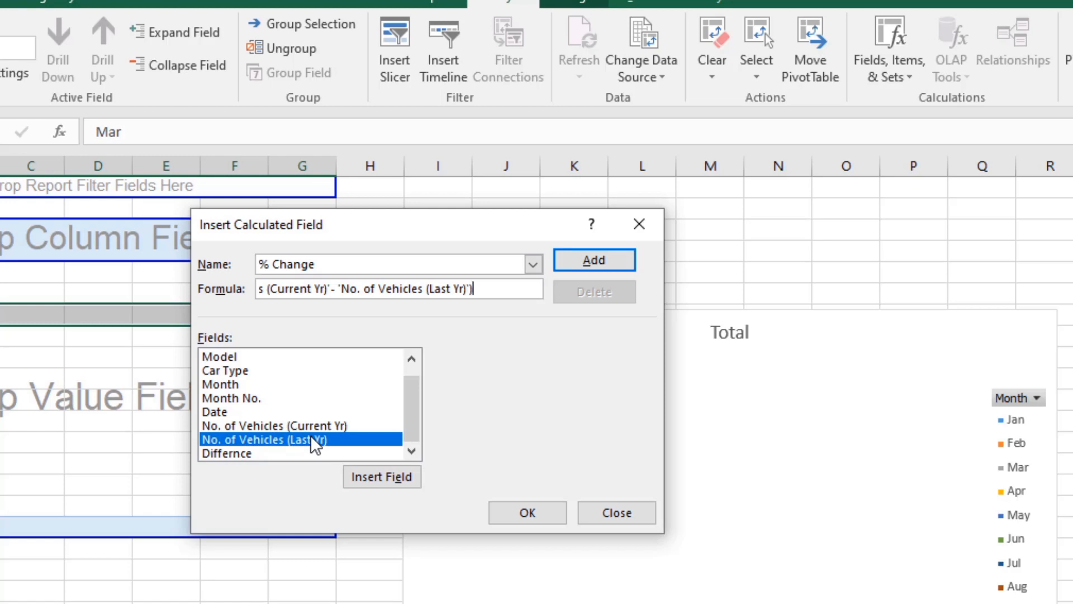
type(") /")
left_click(309, 441)
double_click(307, 441)
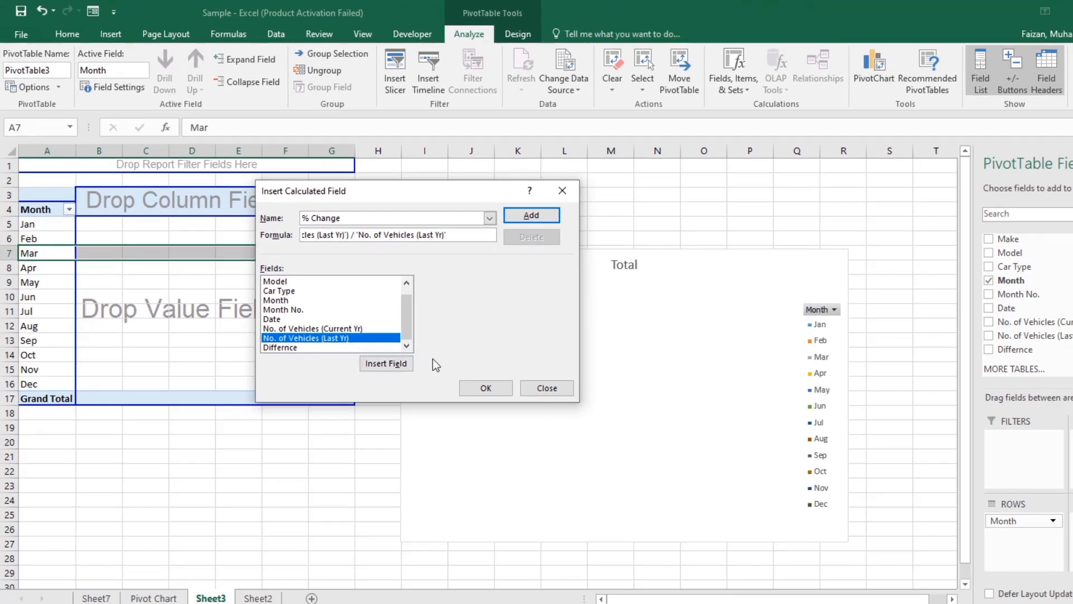
left_click(482, 391)
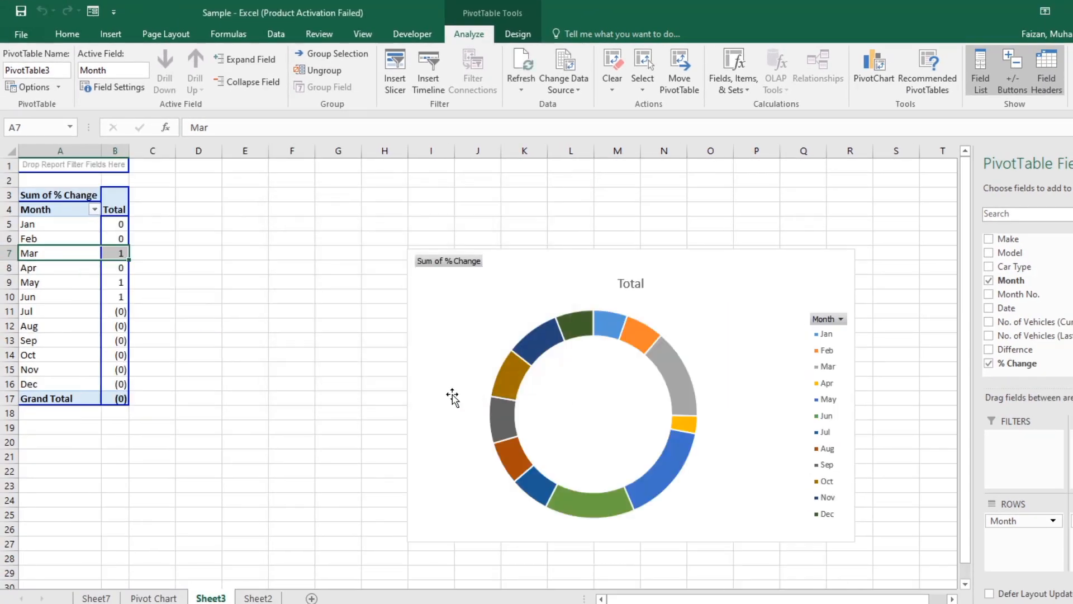
Step: Format the Total values in column B as percentages
left_click(114, 151)
left_click(492, 82)
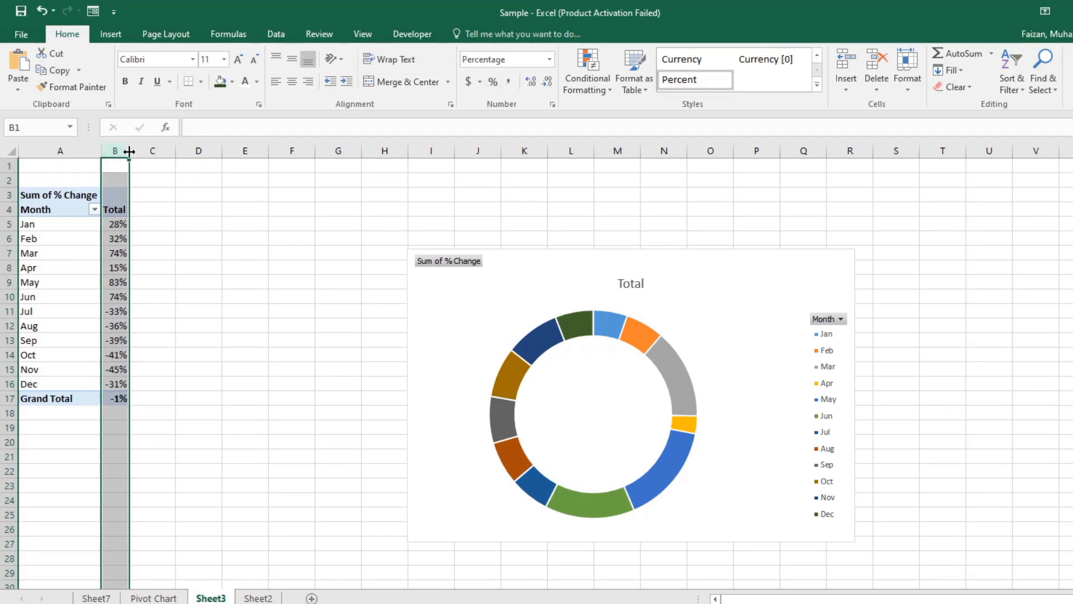
left_click(404, 327)
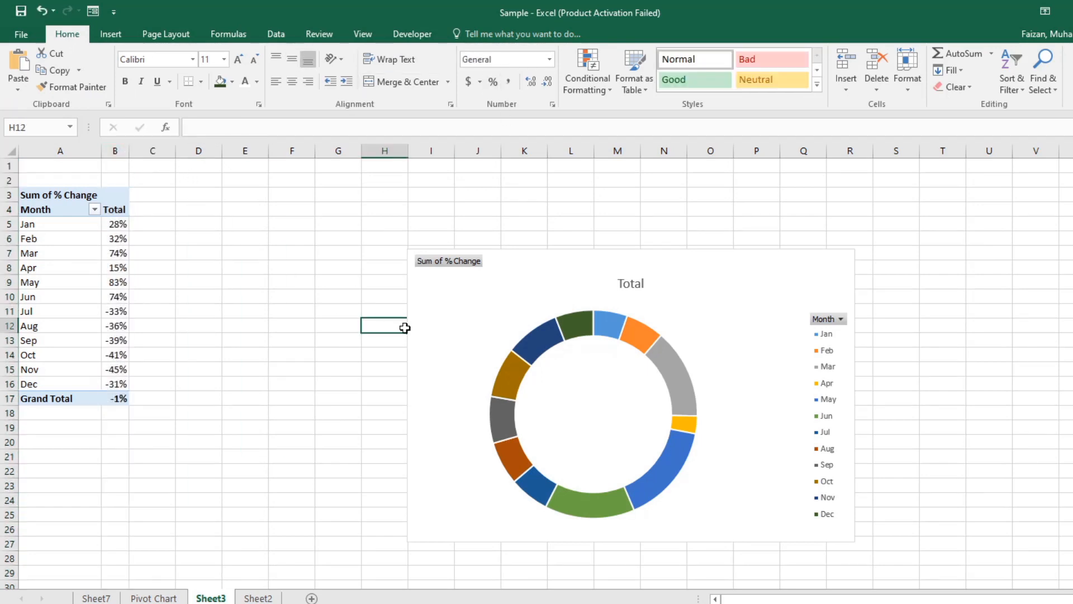
Step: Replace the doughnut chart's title text with % Change
left_click(597, 401)
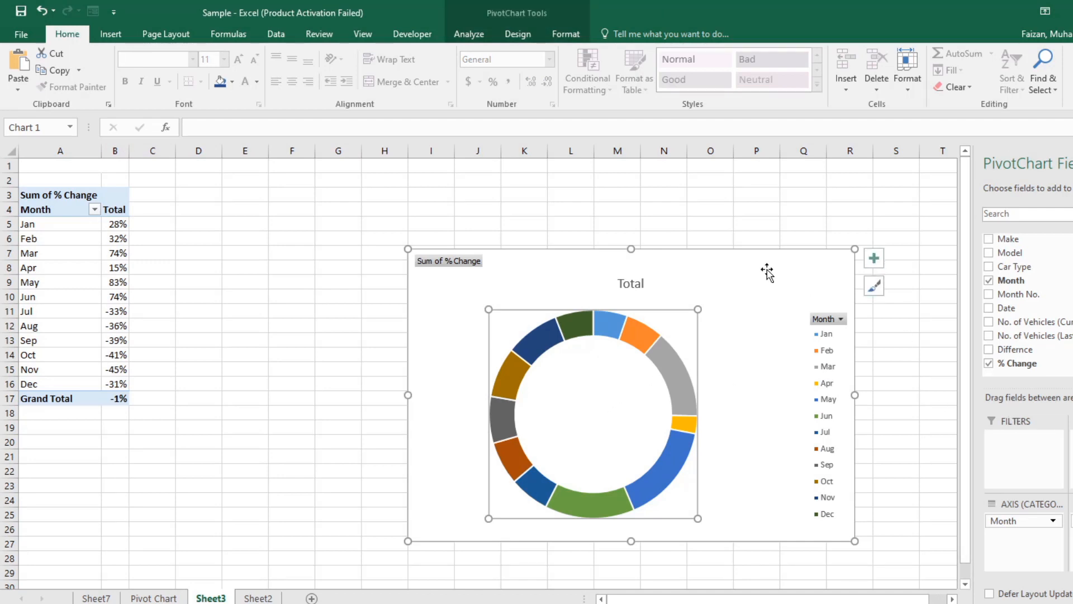
left_click(632, 285)
double_click(633, 285)
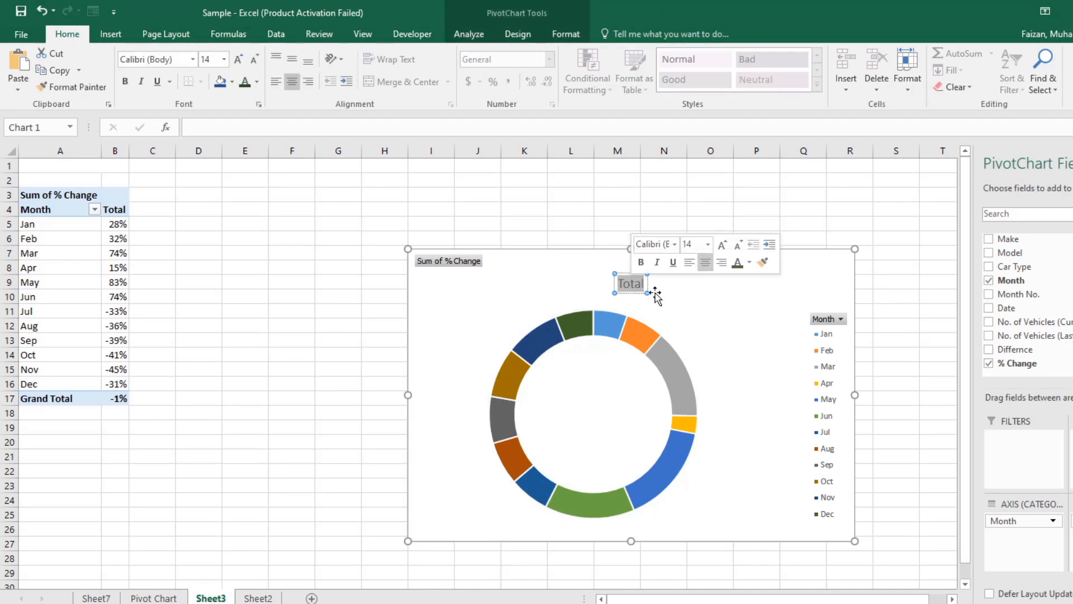
type("%")
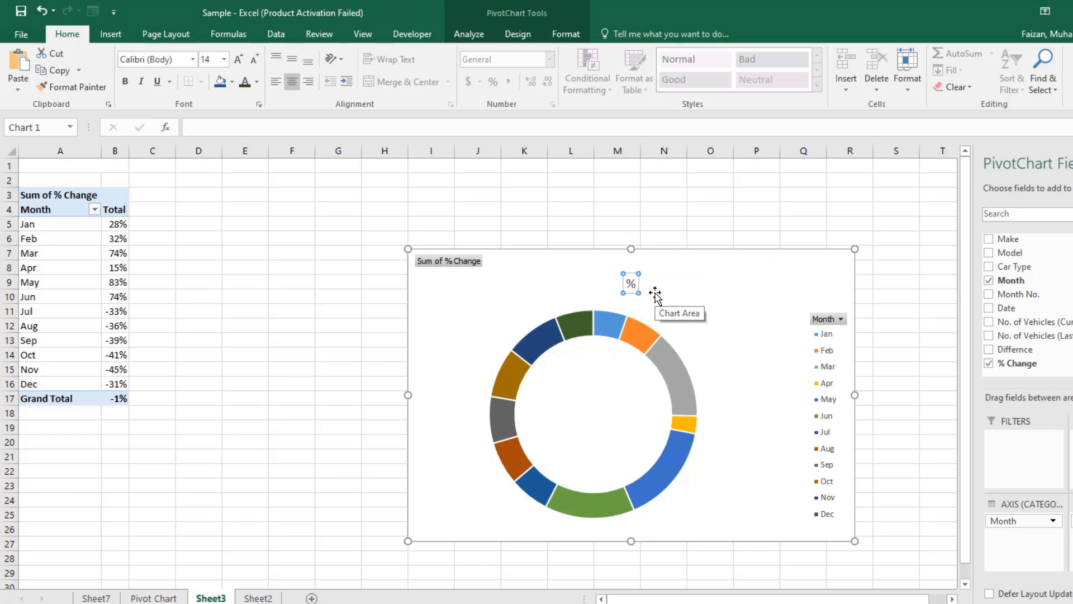
type(" Change")
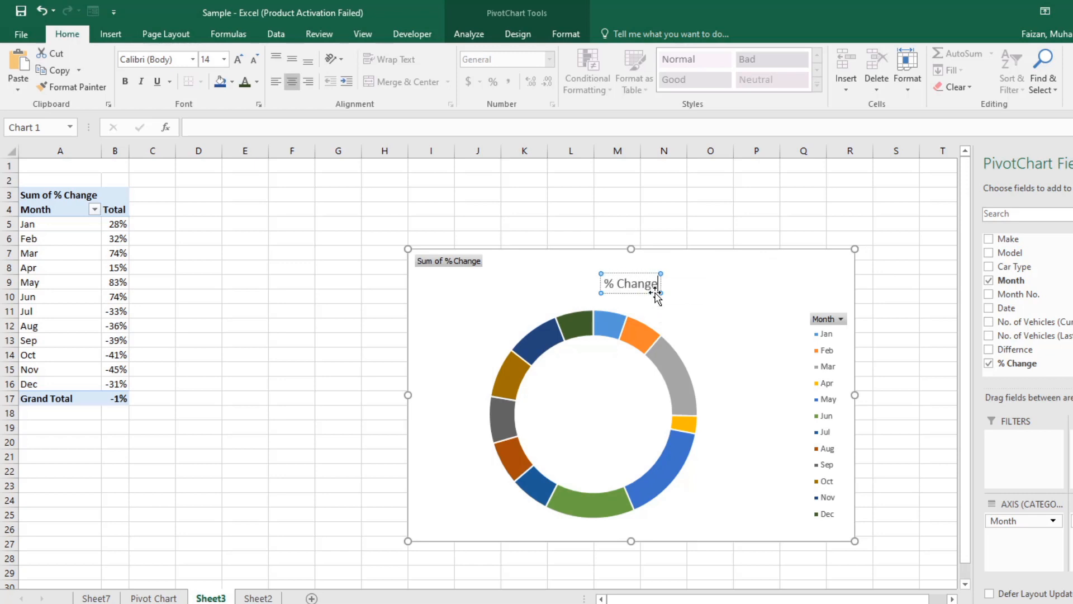
left_click(321, 463)
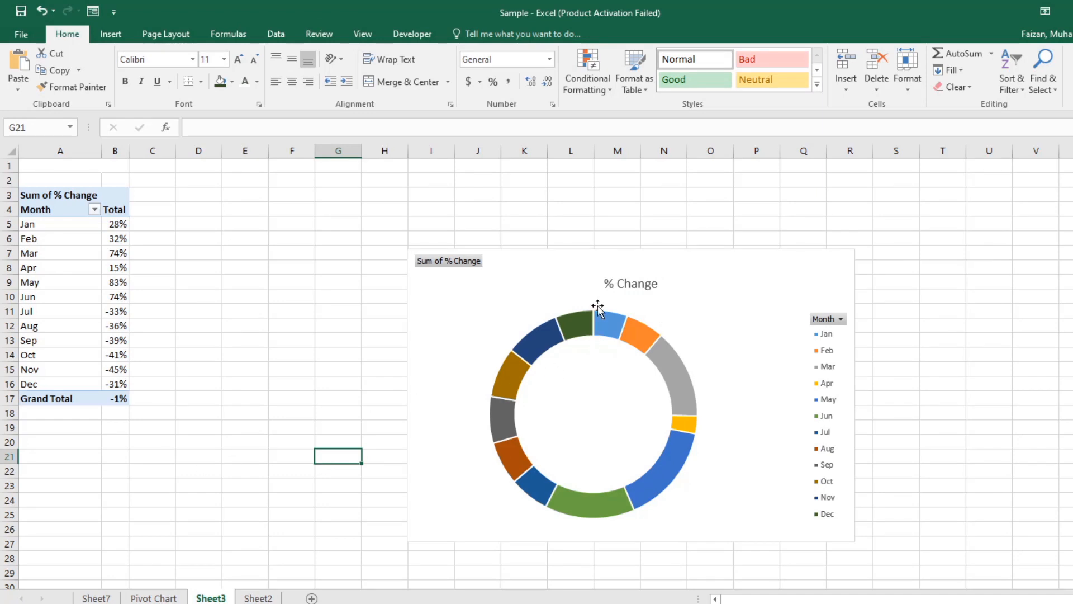
Step: Move the % Change title slightly higher in the doughnut chart and copy the whole chart
left_click(629, 284)
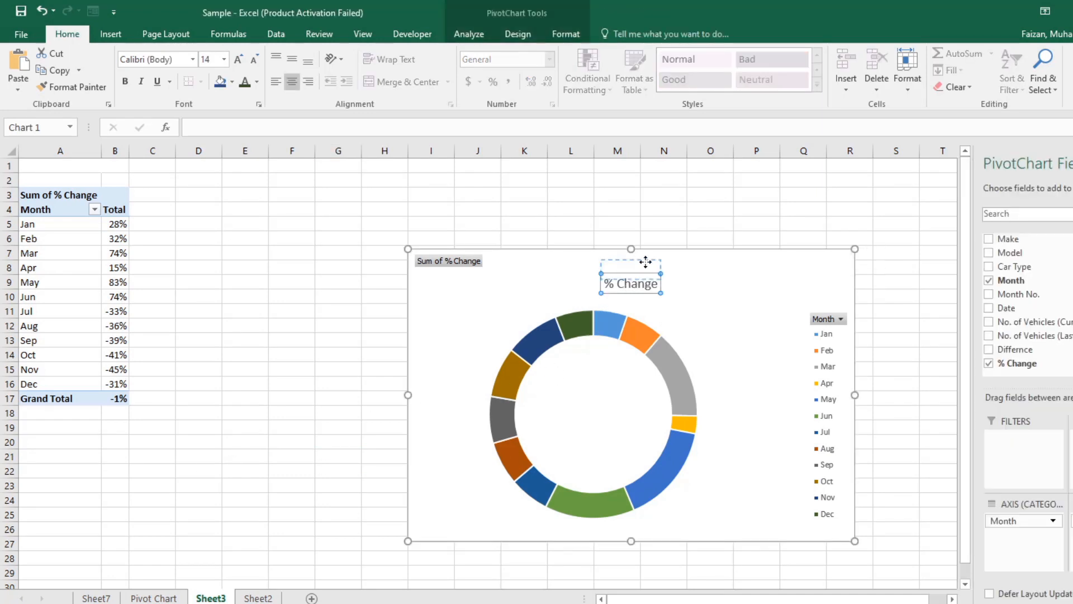
right_click(742, 288)
key("Escape")
right_click(739, 268)
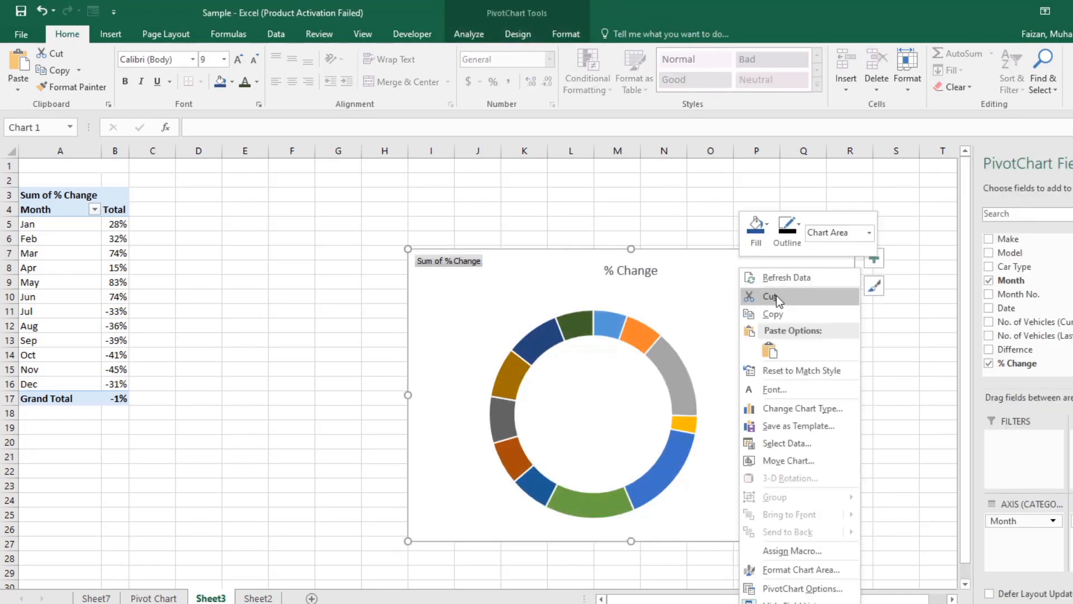
left_click(779, 314)
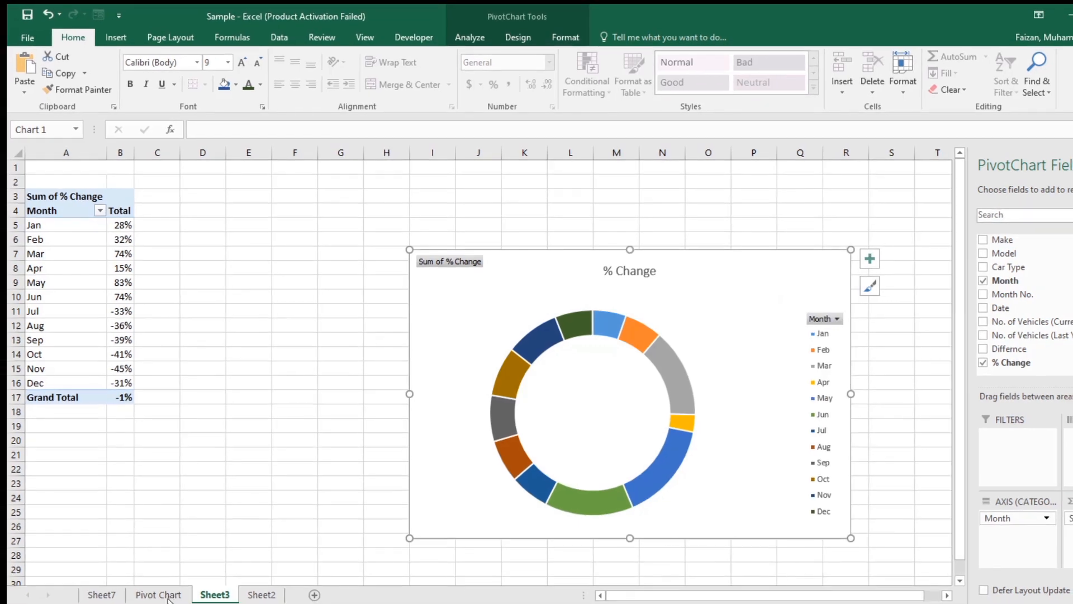
Step: Paste the copied doughnut chart onto the Sheet7 dashboard at cell D26, below the Vehicles Comparision chart
left_click(158, 594)
left_click(102, 594)
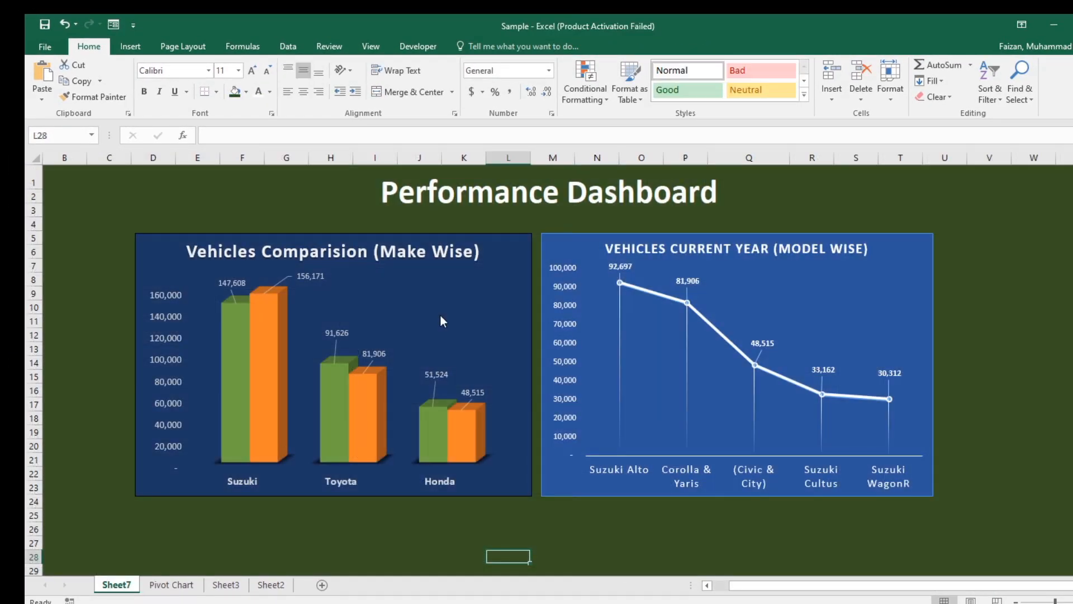
scroll(441, 321, "down", 2)
right_click(165, 438)
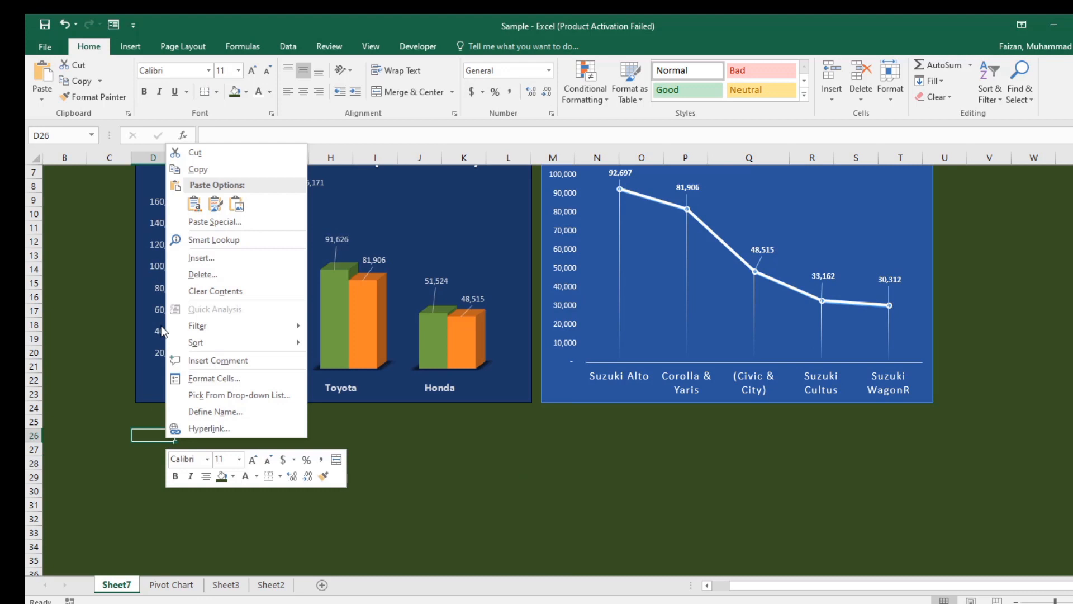
left_click(196, 206)
Step: Resize the pasted doughnut chart so it ends at column L and row 44
scroll(479, 486, "down", 3)
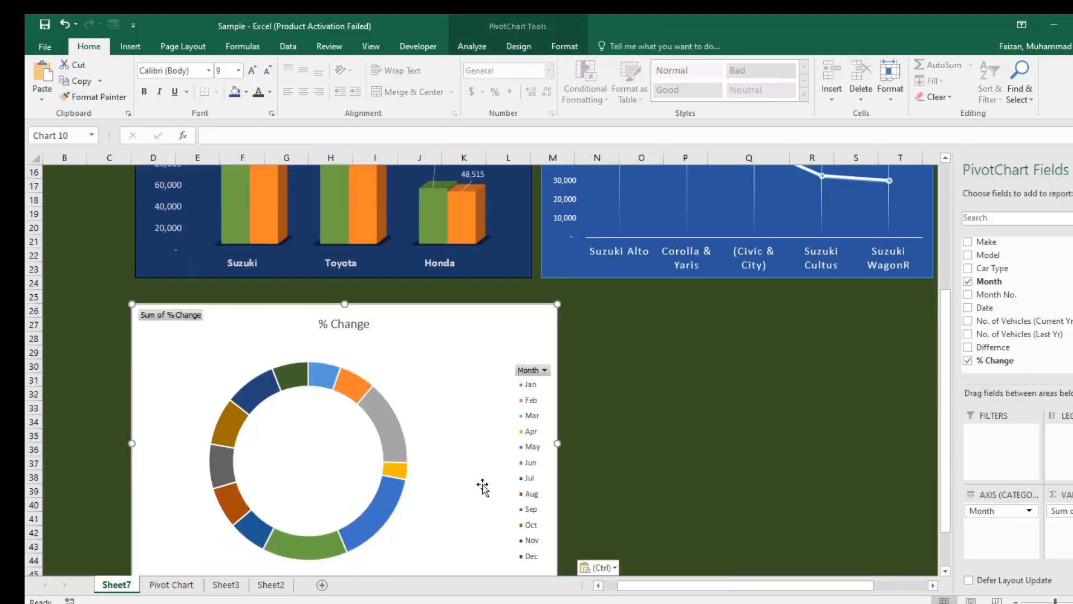
left_click_drag(556, 442, 531, 443)
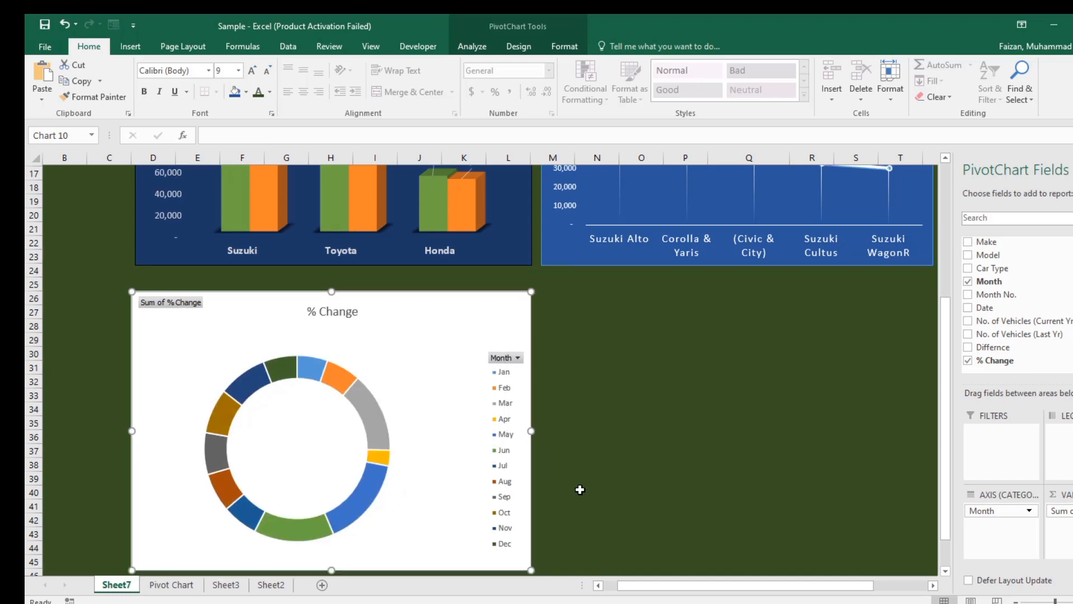
scroll(289, 470, "down", 3)
mouse_move(335, 458)
left_mouse_down()
mouse_move(335, 438)
mouse_move(335, 447)
left_mouse_up()
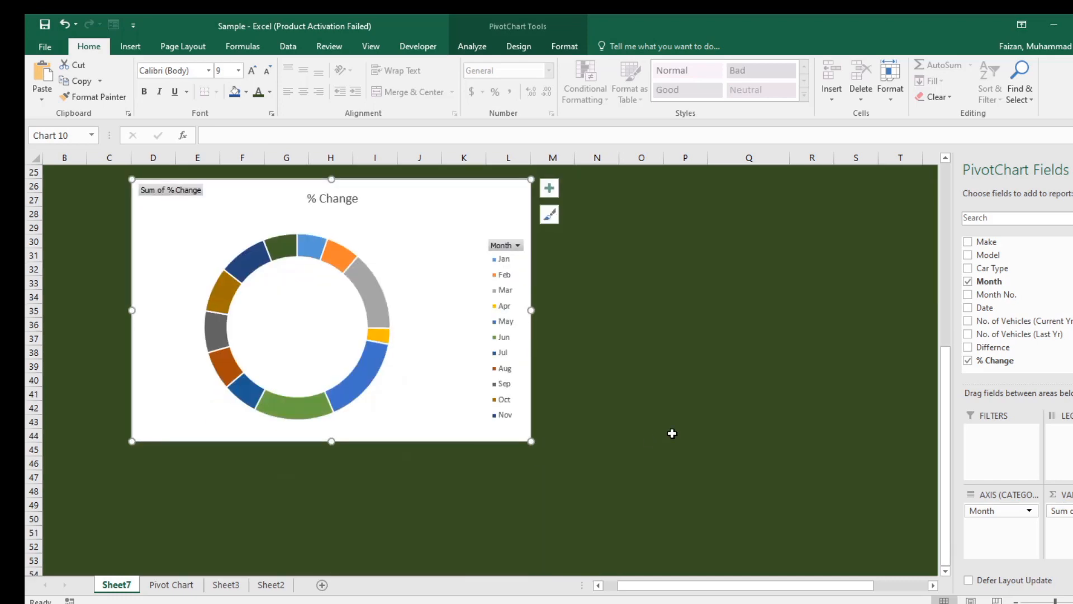
Step: Shorten the Vehicles Comparision (Make Wise) chart from its lower edge so it ends around row 22
scroll(668, 435, "up", 6)
scroll(598, 470, "up", 2)
scroll(481, 447, "down", 5)
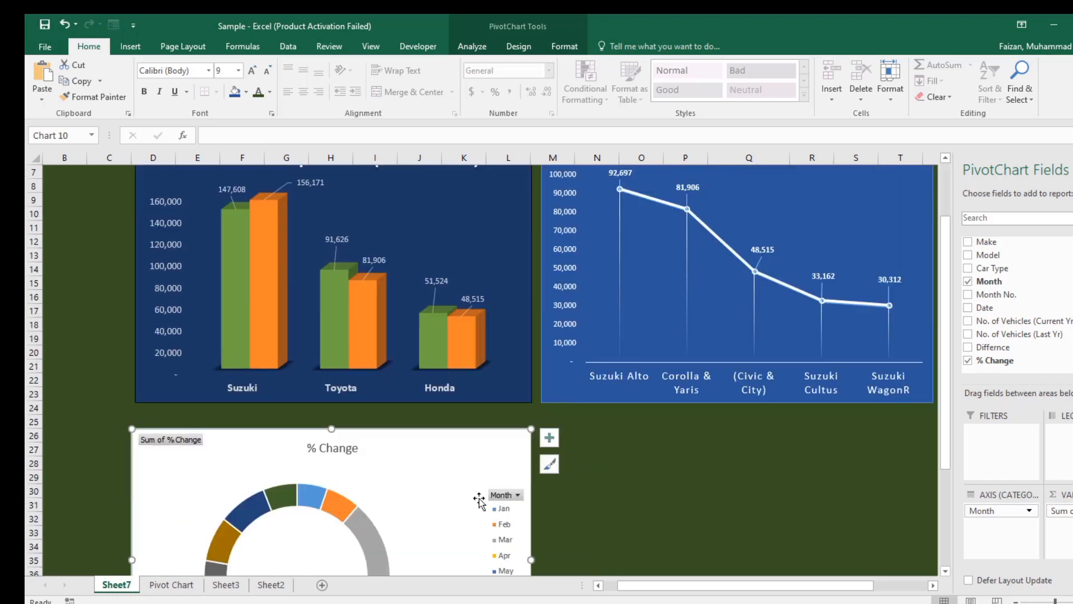
scroll(470, 392, "up", 3)
scroll(447, 261, "up", 2)
left_click(433, 374)
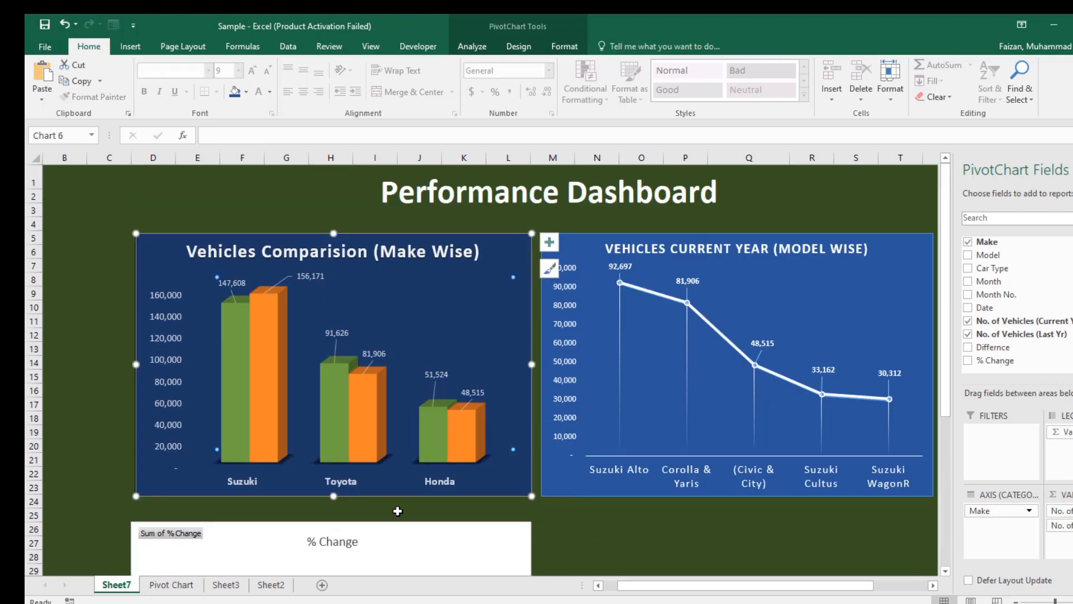
left_click_drag(334, 490, 336, 468)
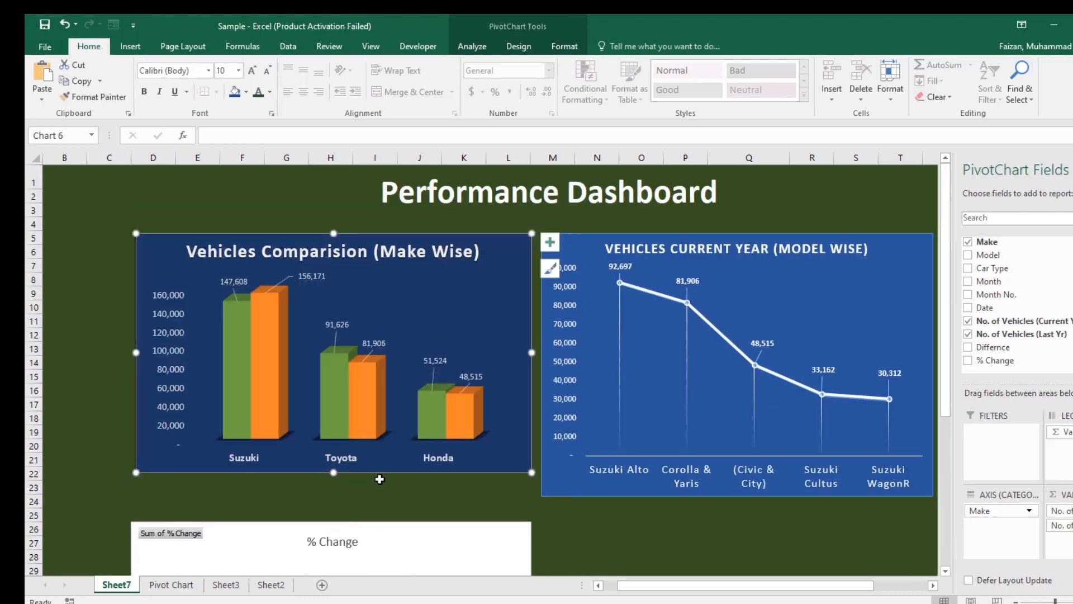
Step: Shorten the Vehicles Current Year (Model Wise) chart and trim the Make Wise chart so their lower edges line up
left_click(624, 377)
left_click_drag(737, 494, 735, 469)
left_click(635, 515)
left_click(752, 471)
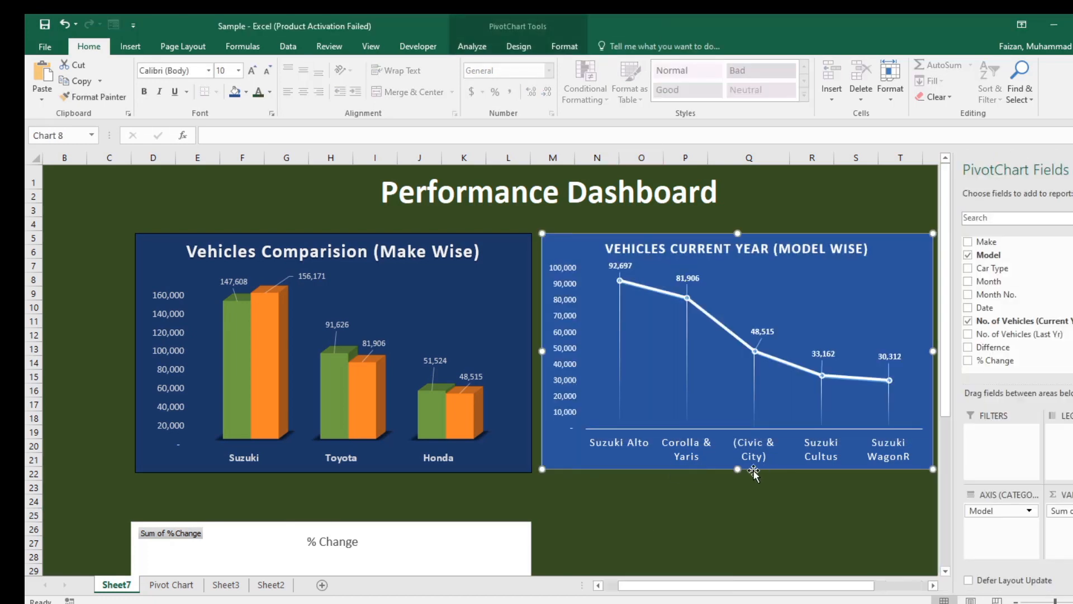
left_click(462, 472)
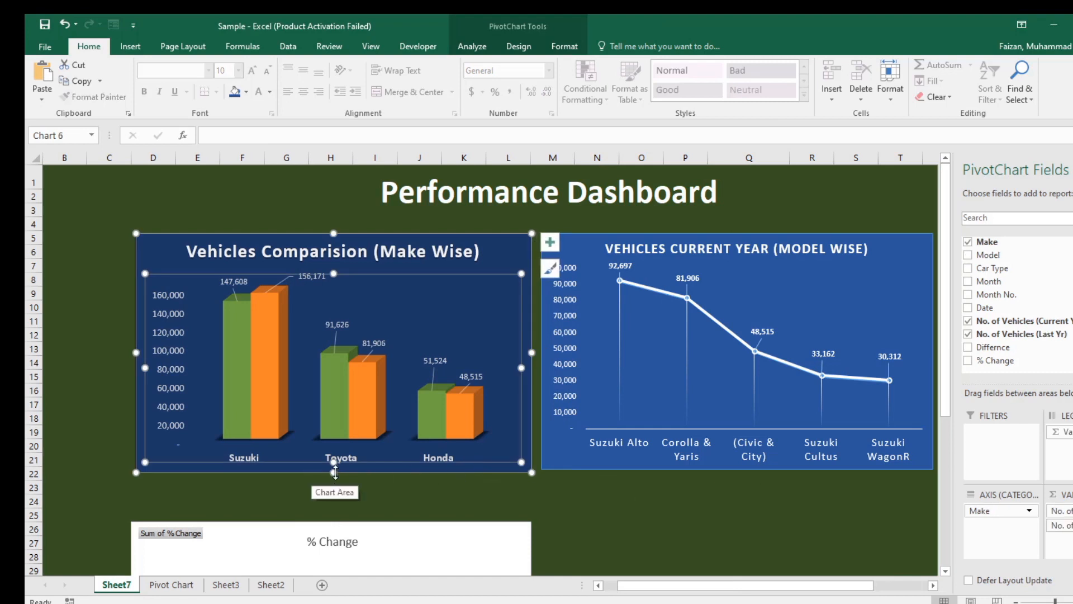
left_click_drag(333, 472, 375, 423)
Step: Move the doughnut chart up to row 23 below the Make Wise chart and narrow it to that chart's width
left_click(595, 525)
scroll(642, 539, "down", 2)
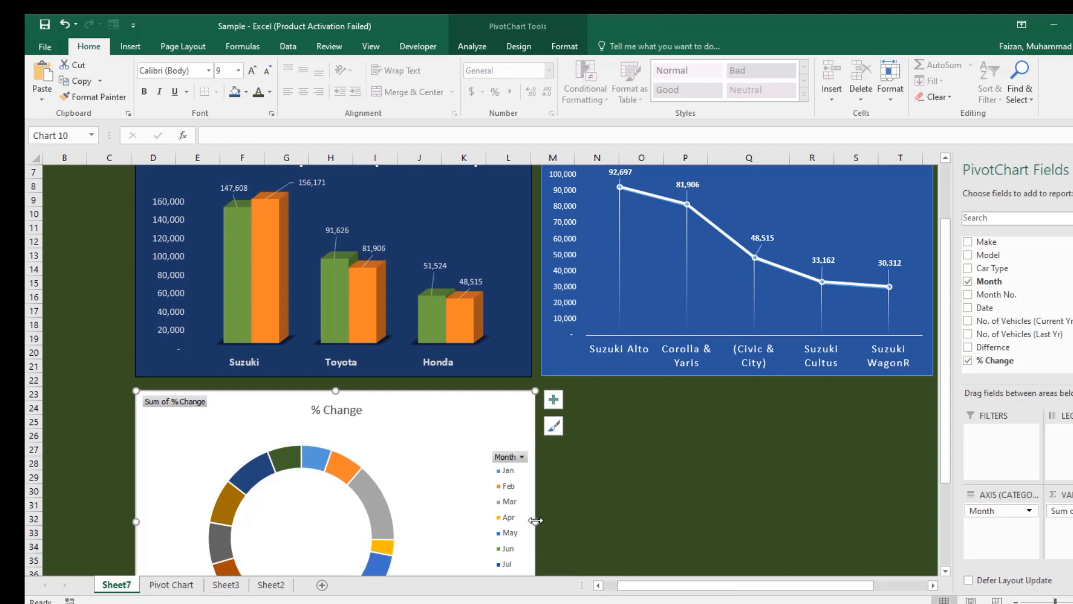
left_click_drag(534, 521, 531, 520)
left_click(604, 522)
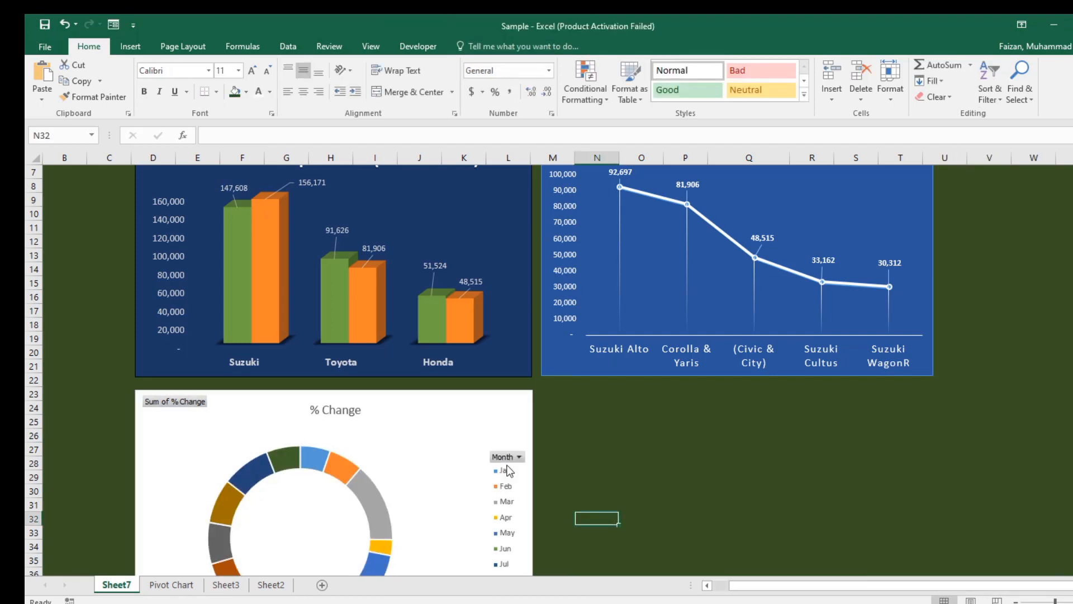
Step: Check the Make Wise chart's size and set the doughnut chart's height to the same 3.56"
left_click(508, 364)
double_click(508, 364)
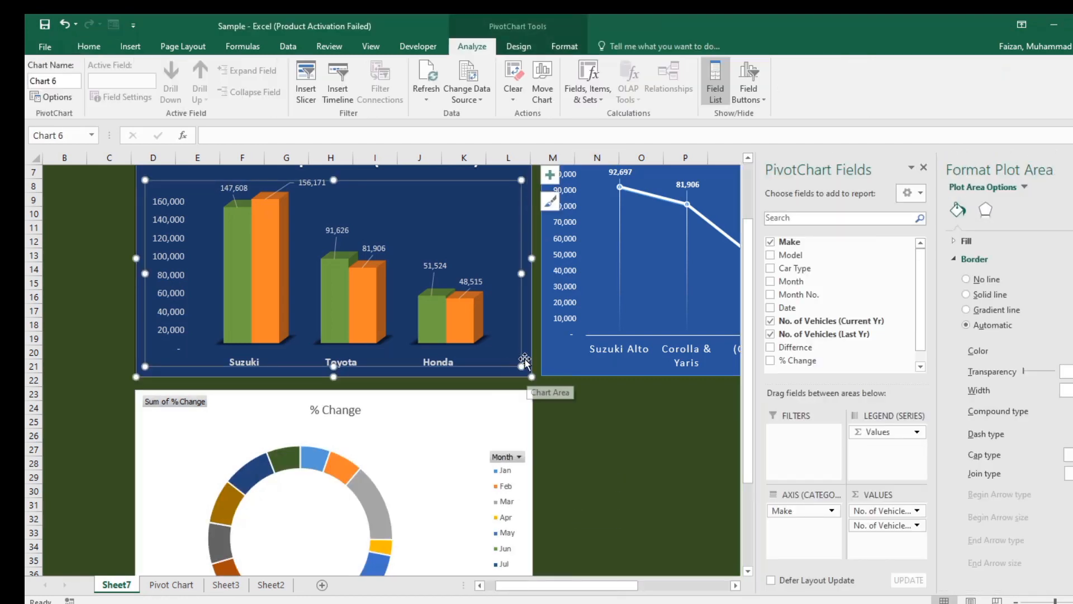
left_click(525, 346)
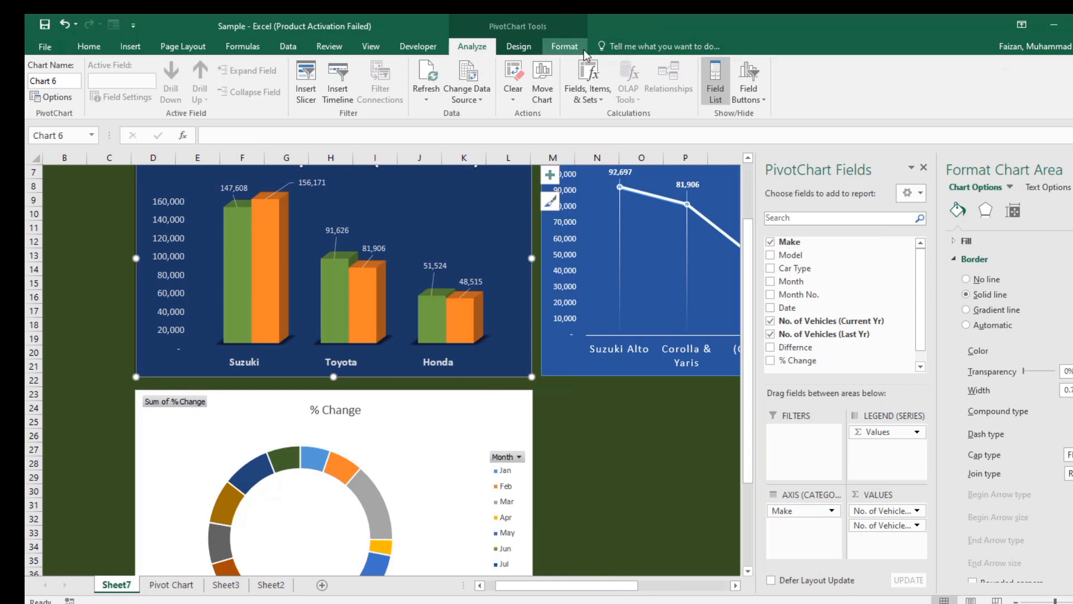
left_click(565, 48)
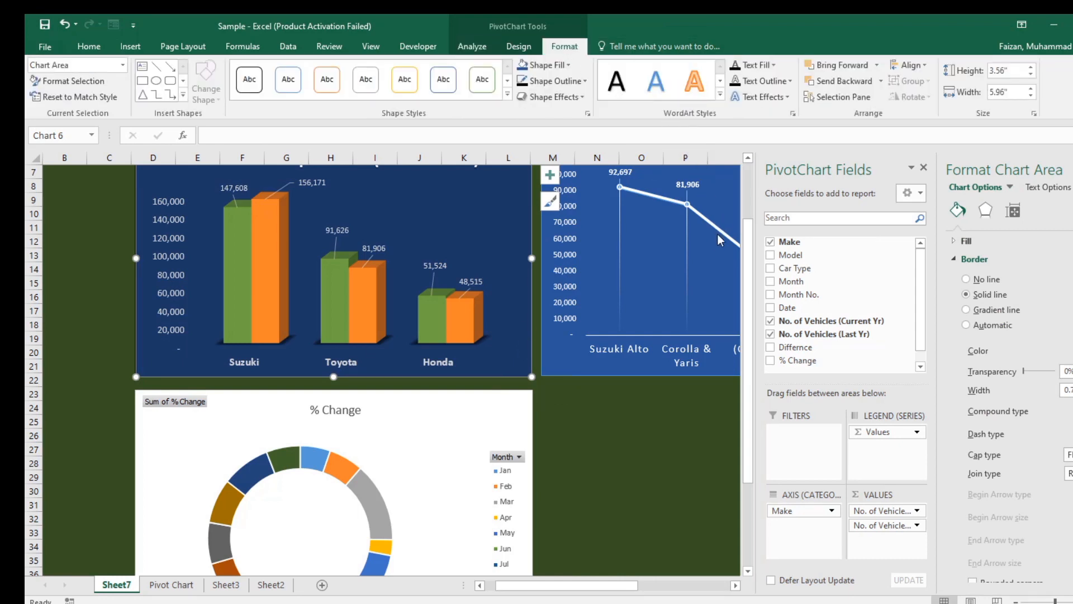
left_click(486, 425)
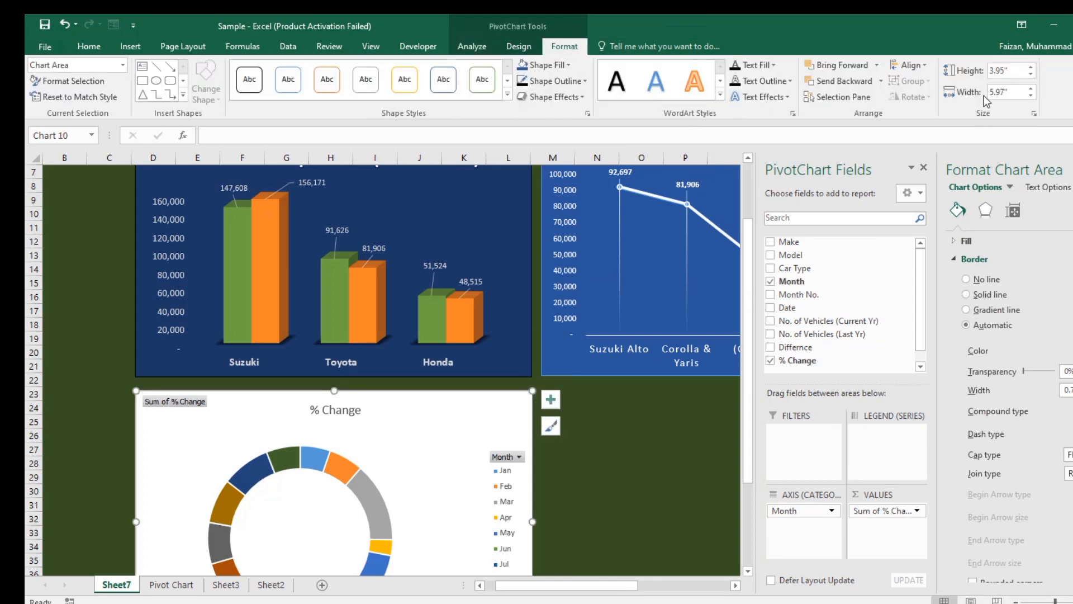
left_click(1014, 70)
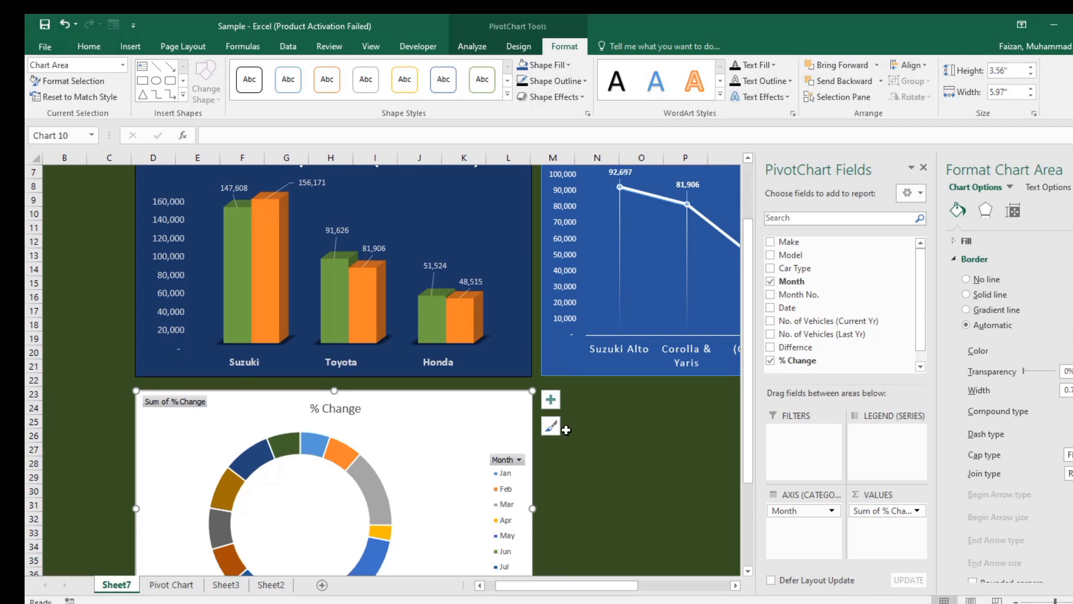
left_click(602, 450)
Step: Nudge the doughnut chart sideways so its edges line up with the Make Wise chart above
scroll(602, 451, "down", 3)
left_click(597, 462)
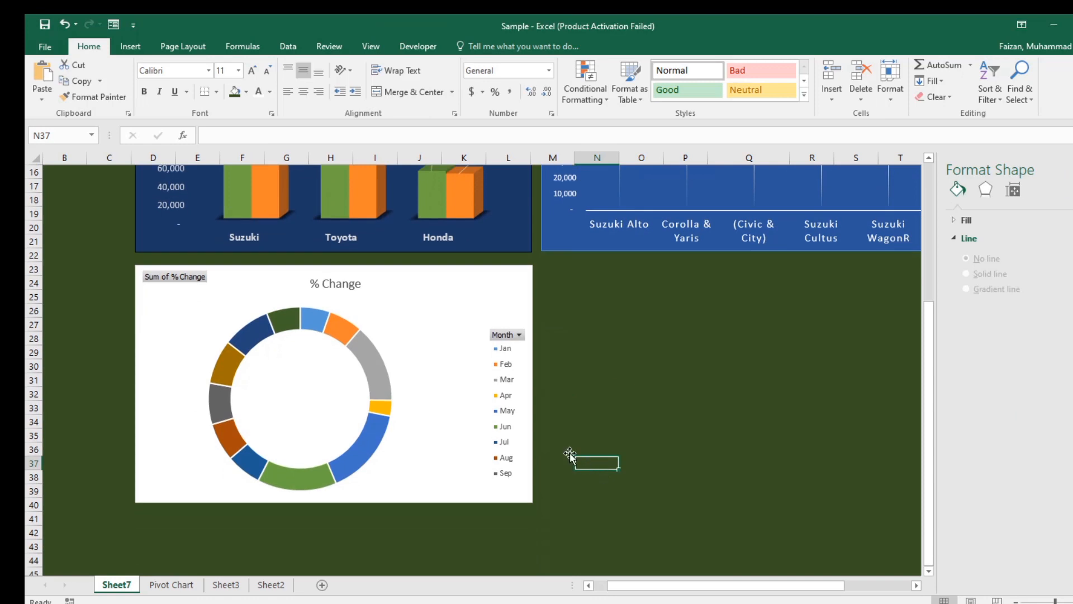
left_click(447, 338)
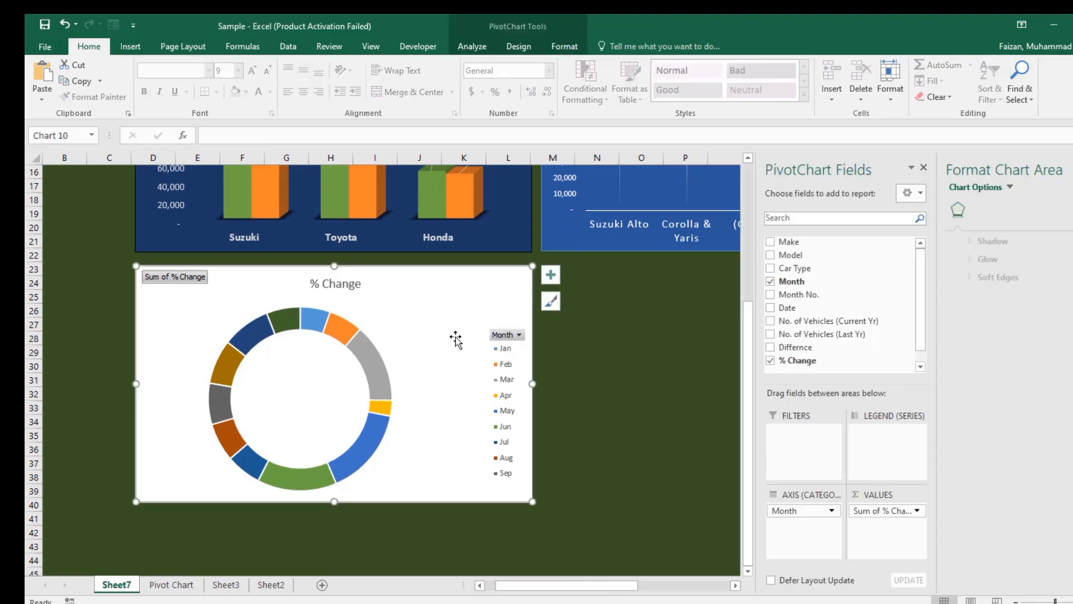
left_click(583, 338)
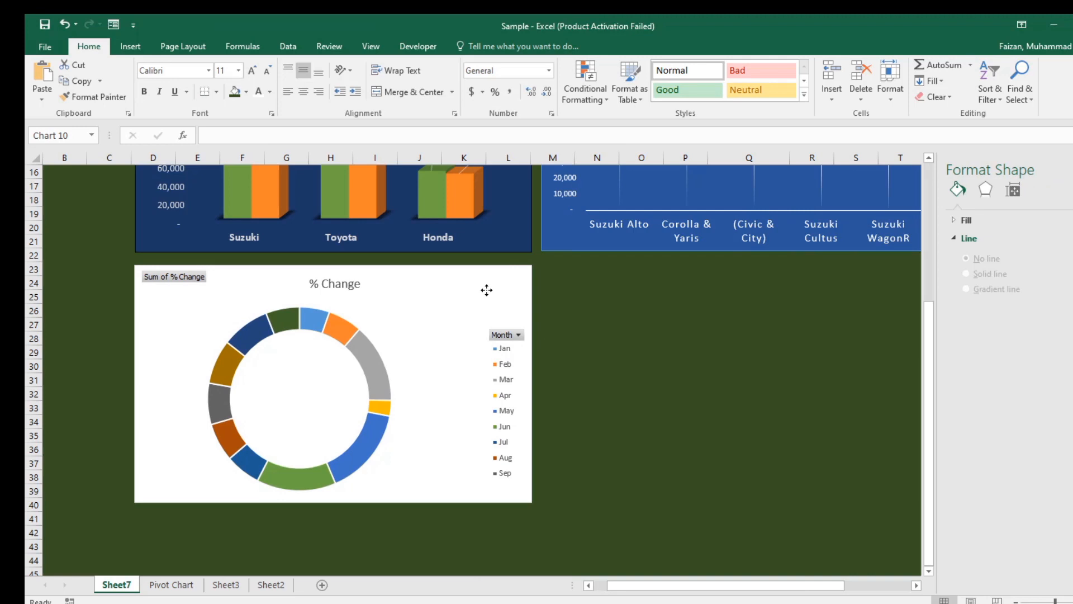
left_click(487, 290)
left_click(638, 351)
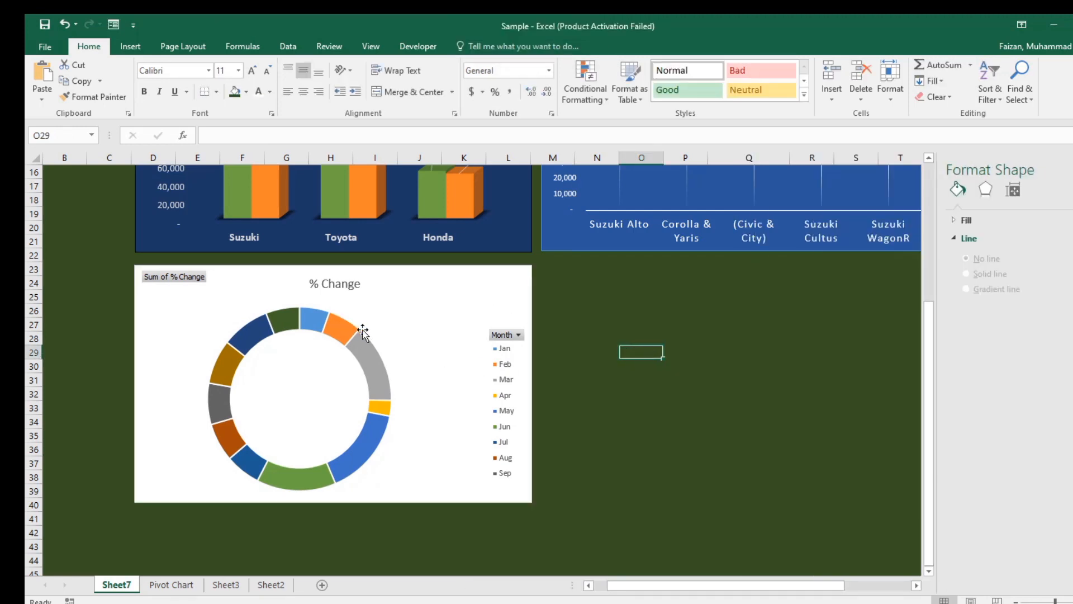
Step: Add data labels to the doughnut chart
left_click(362, 332)
left_click(550, 276)
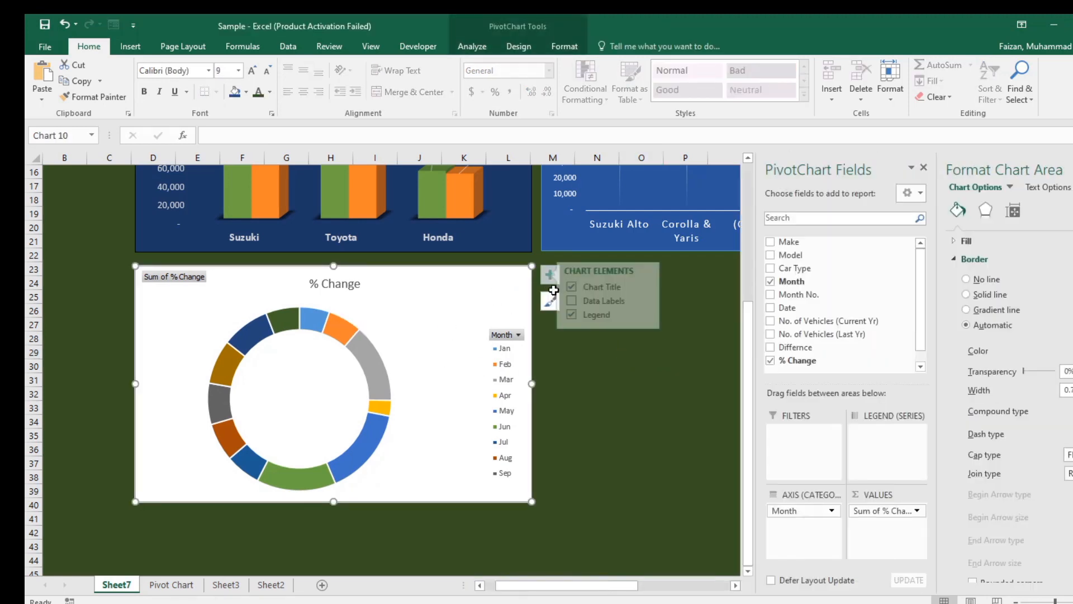
left_click(583, 302)
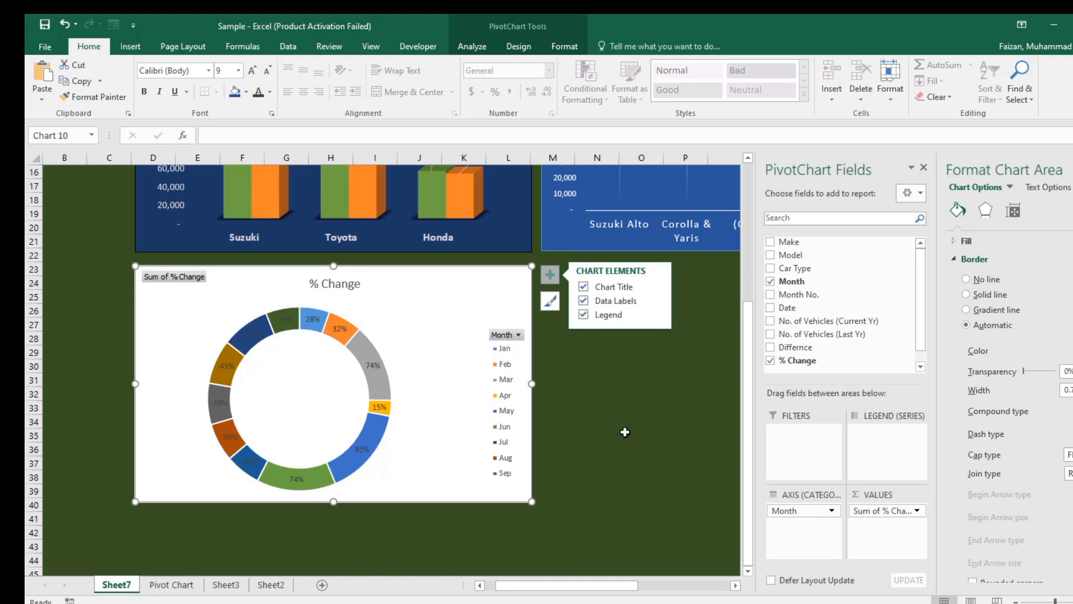
Step: Increase the font size of the doughnut chart's data labels to 12
left_click(251, 334)
left_click(252, 70)
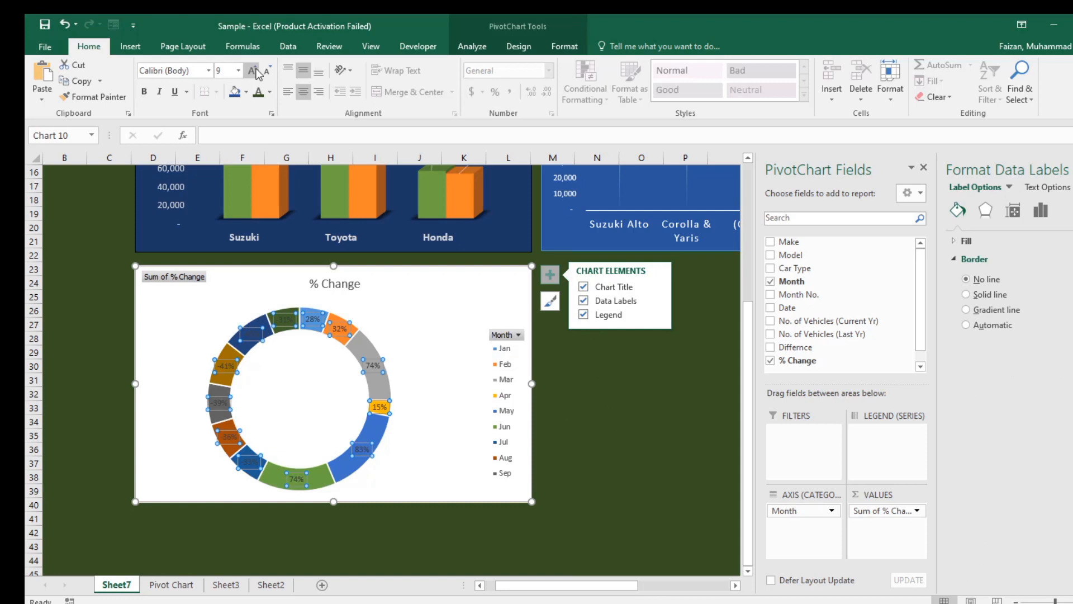
left_click(252, 70)
left_click(252, 70)
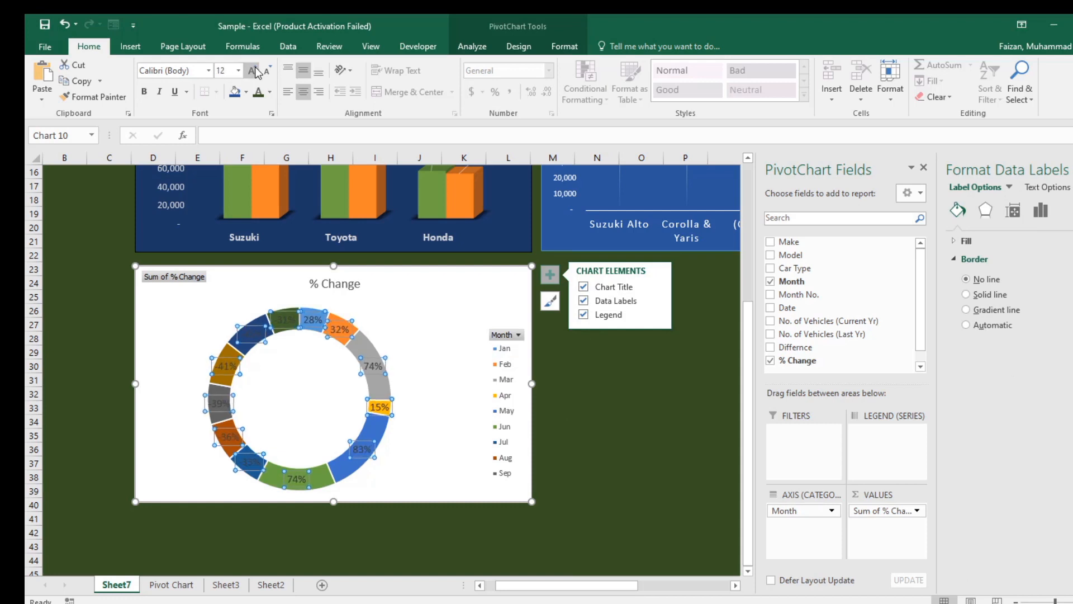
left_click(687, 403)
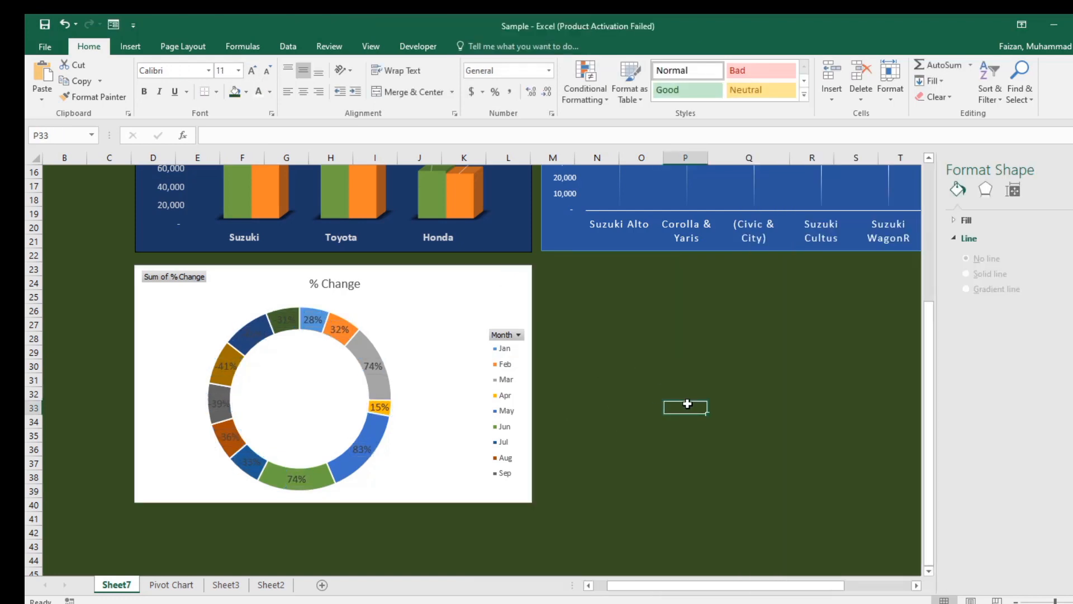
Step: Apply the chart style with the dark grey gradient background to the doughnut chart
left_click(474, 273)
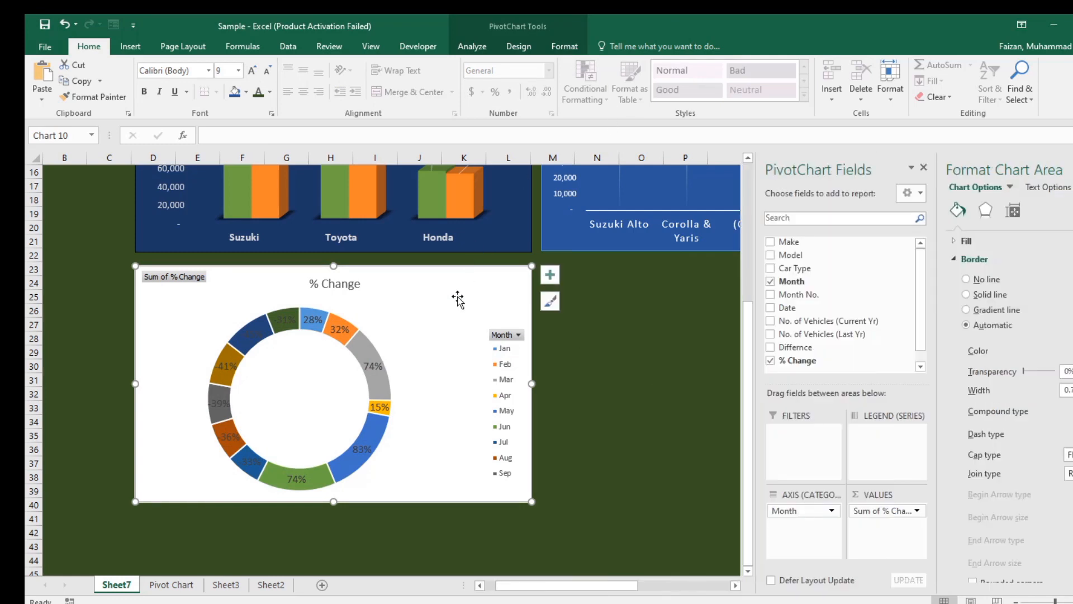
left_click(514, 47)
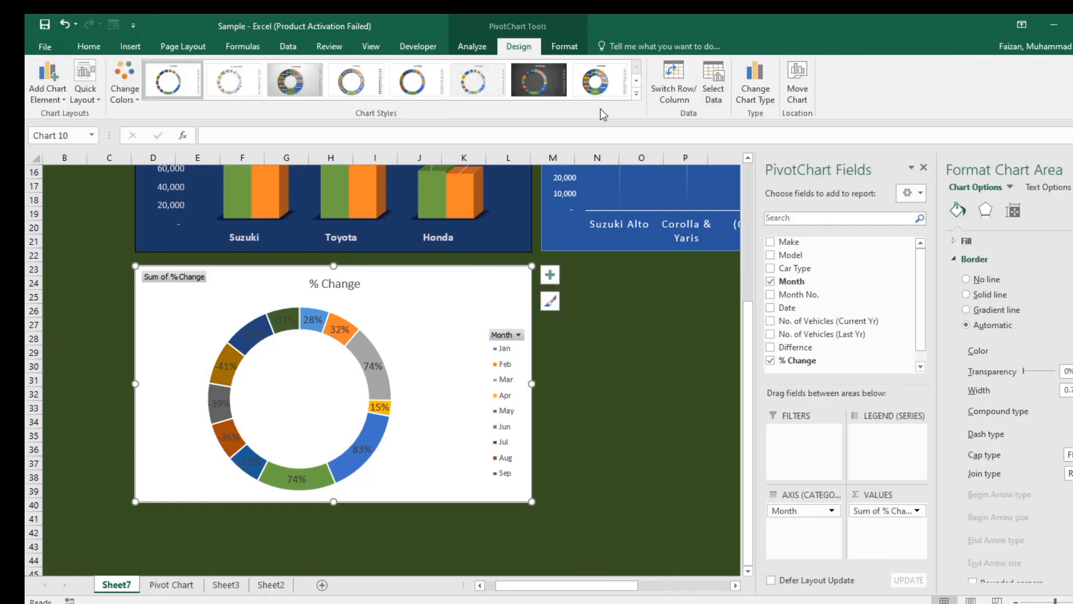
left_click(634, 94)
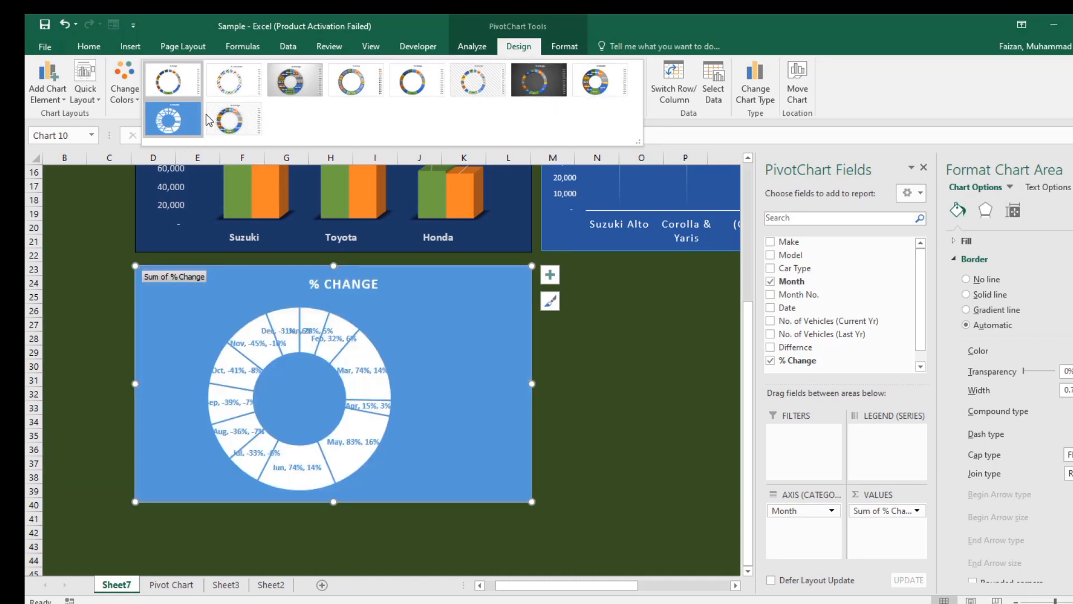
left_click(539, 89)
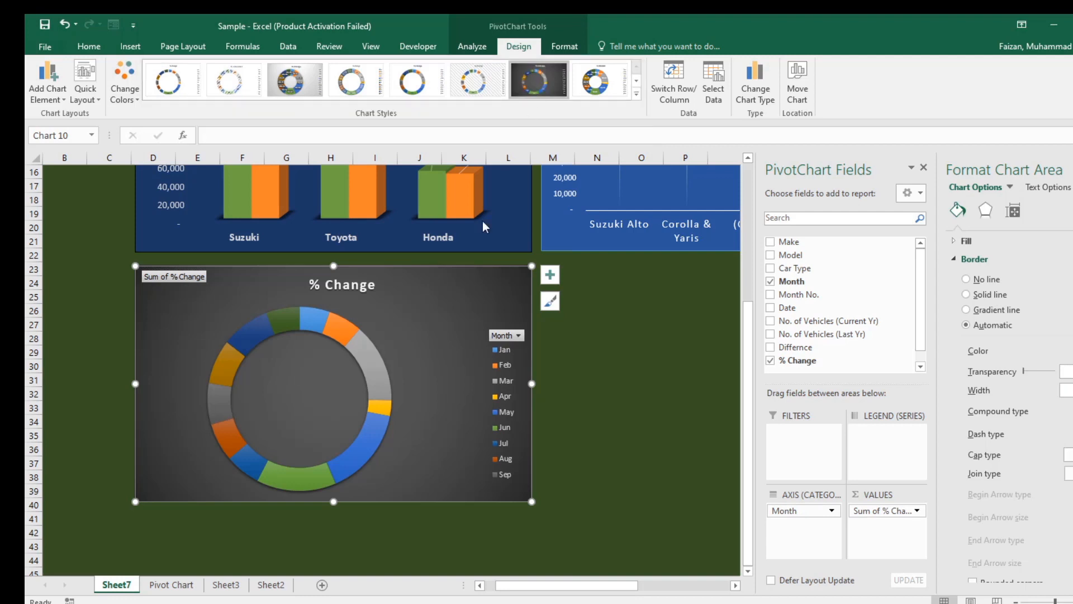
Step: Show data labels on the restyled dark doughnut chart and deselect it
left_click(550, 274)
left_click(583, 301)
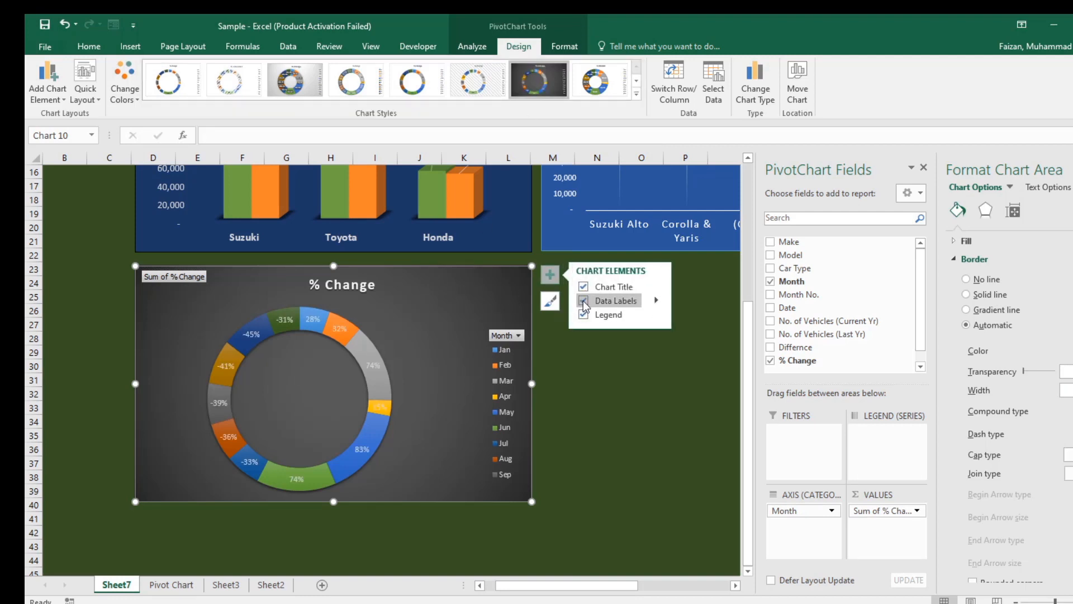
left_click(601, 408)
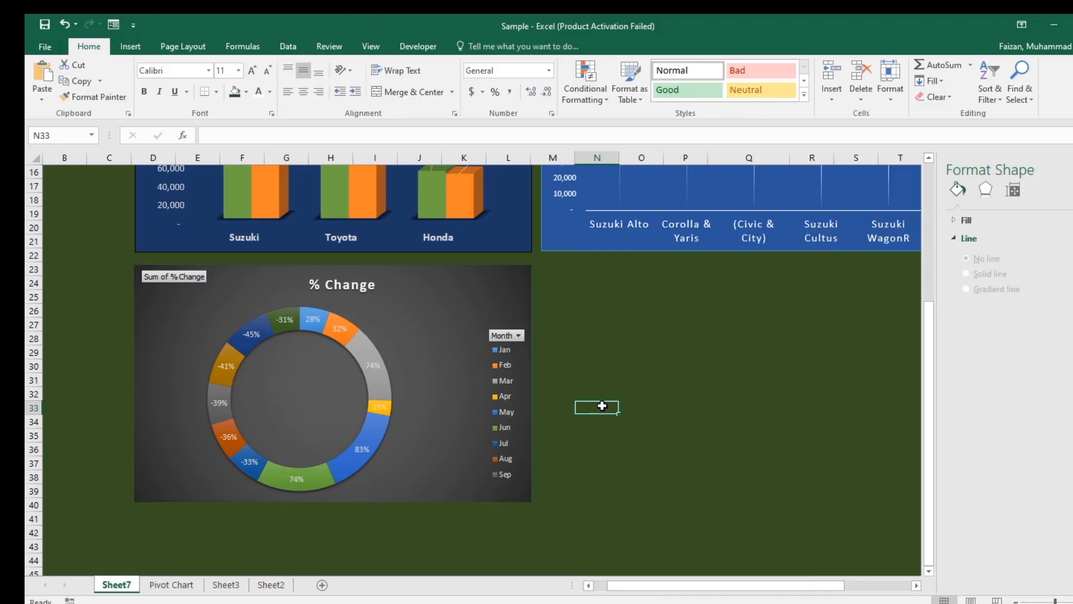
Step: Hide all field buttons on the doughnut chart
right_click(192, 278)
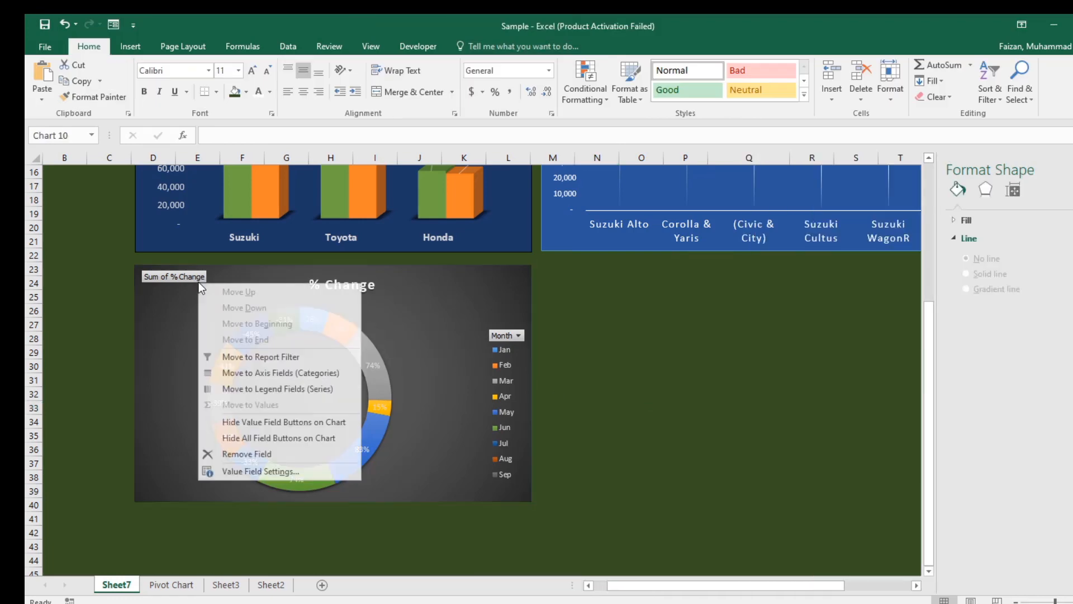
left_click(269, 433)
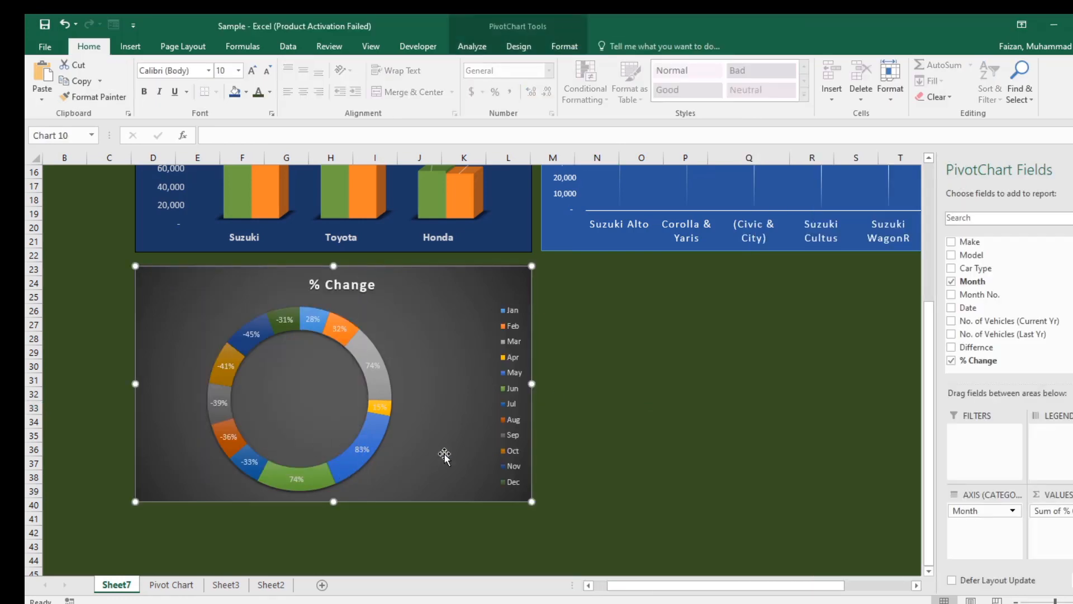
left_click(597, 449)
Step: Widen the doughnut chart's month legend toward the ring and deselect the chart
left_click(506, 395)
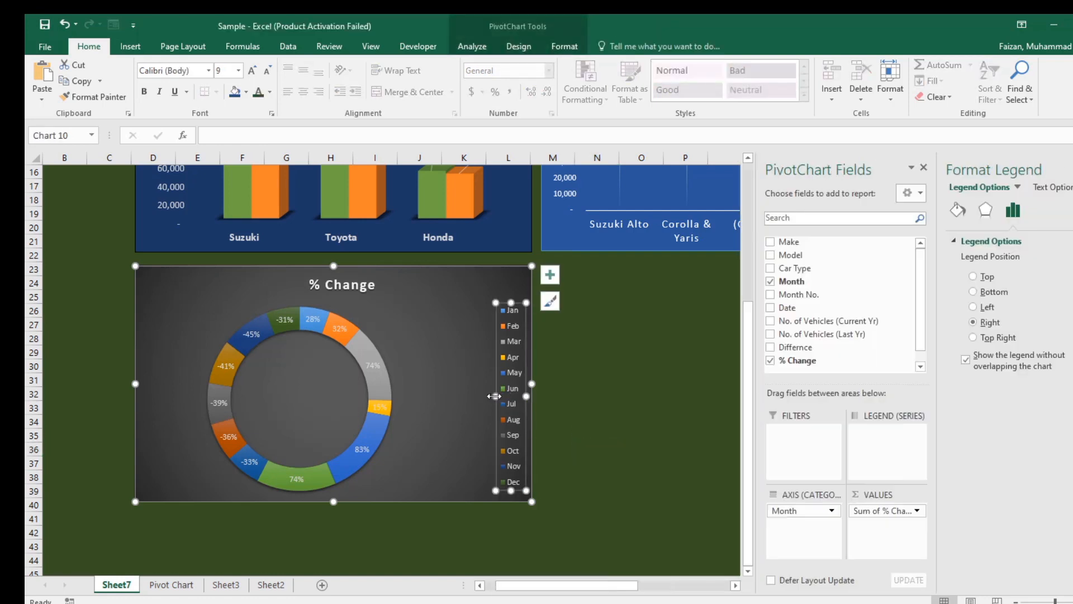
left_click_drag(490, 396, 476, 395)
left_click(569, 419)
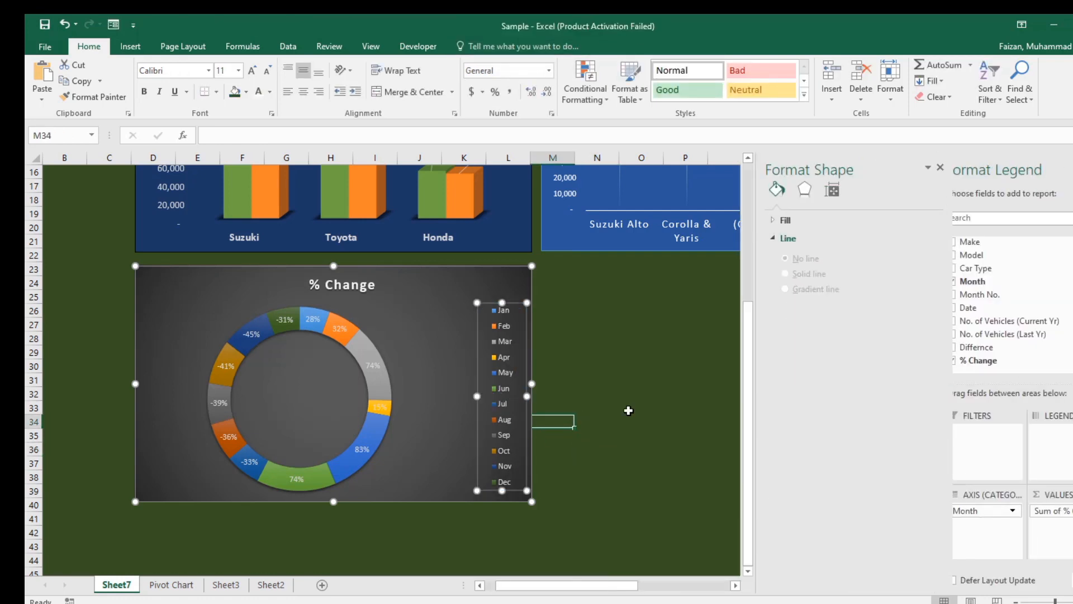
left_click(630, 410)
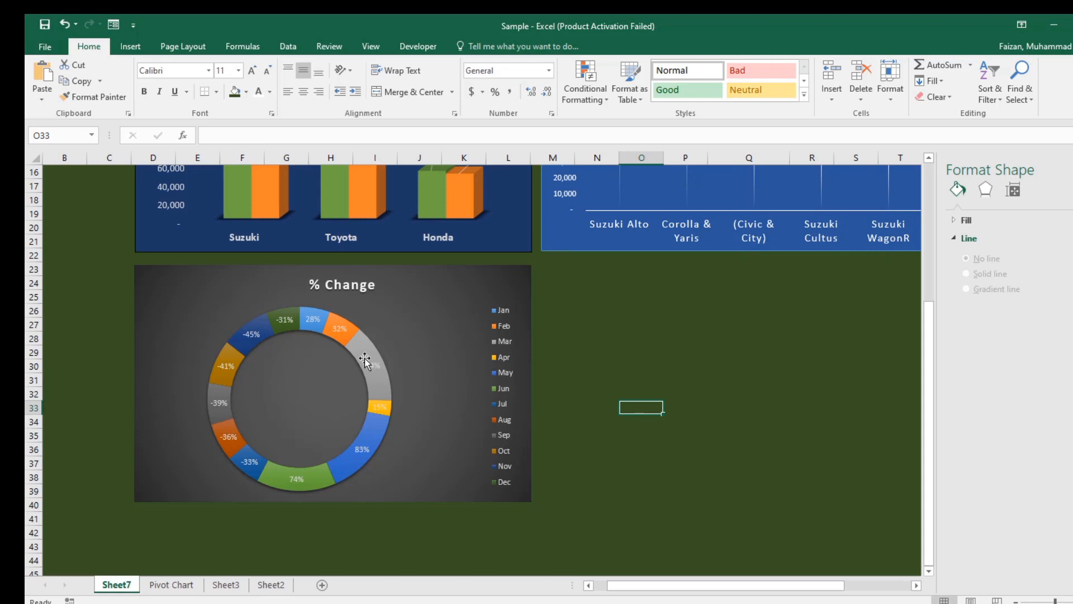
Step: Change the doughnut chart's title to "% Change from Last Yr."
left_click(333, 281)
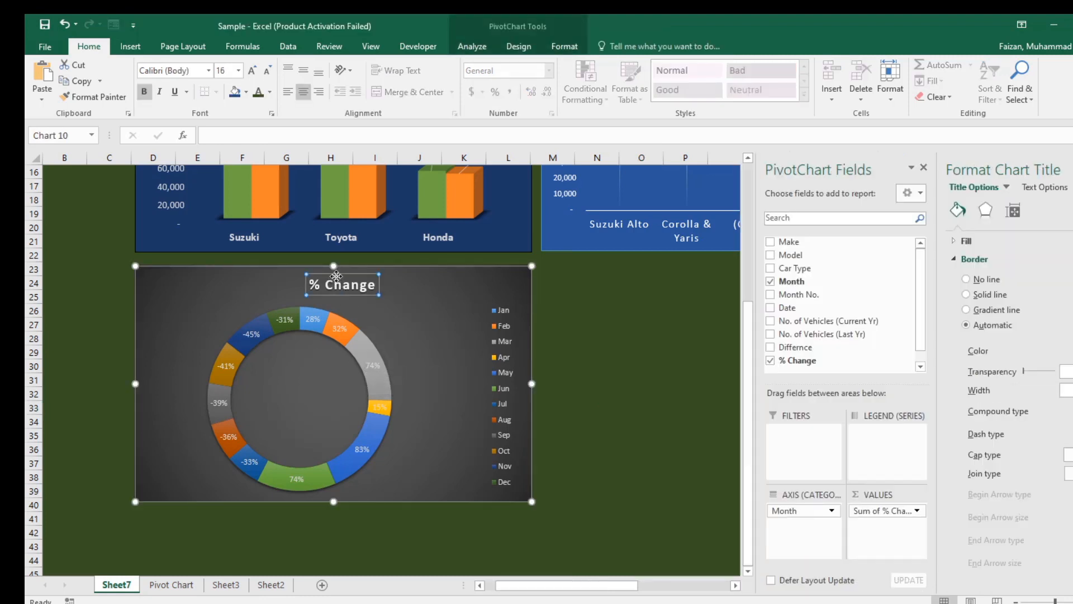
left_click(383, 288)
left_click(361, 283)
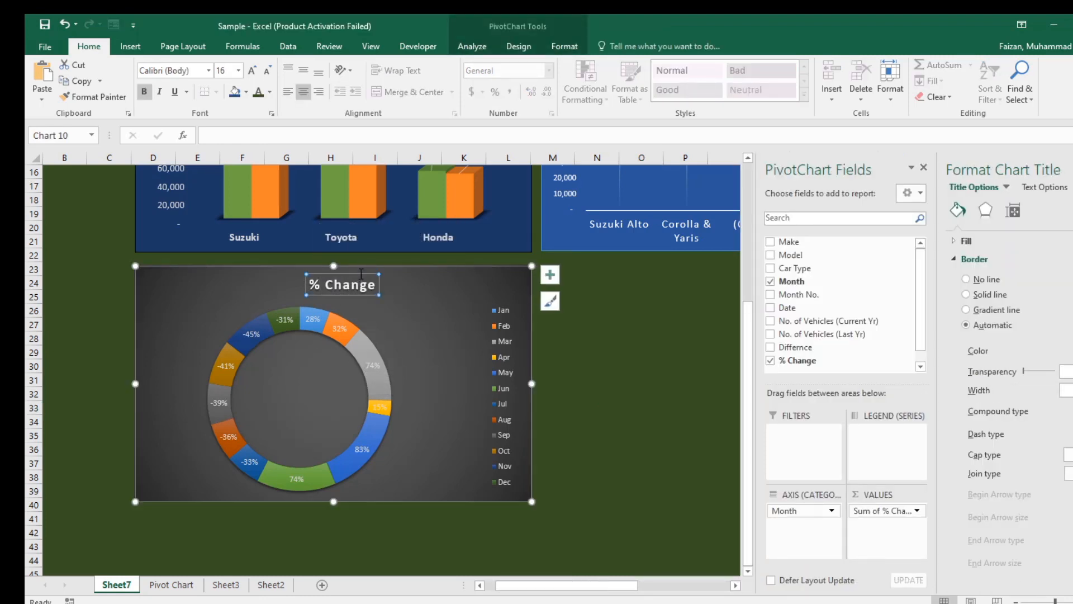
left_click_drag(357, 271, 337, 270)
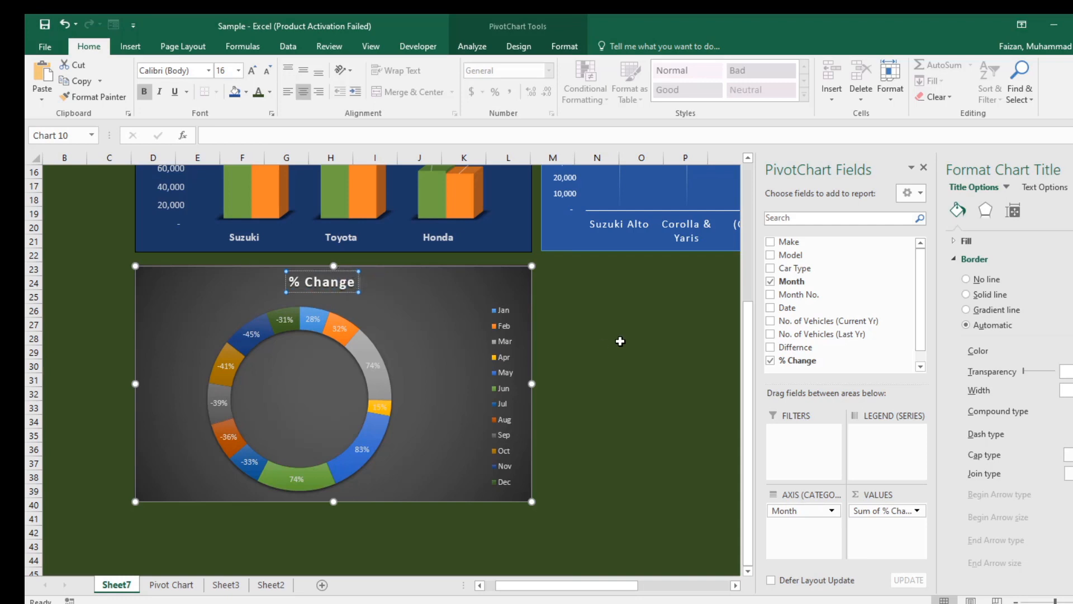
type("from")
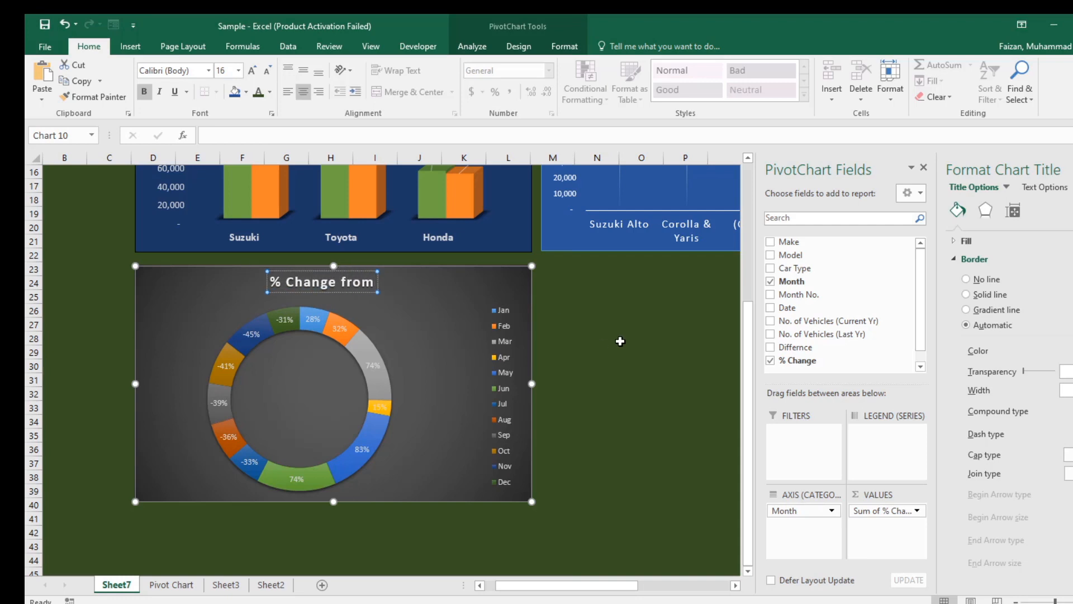
type(" Last Yr")
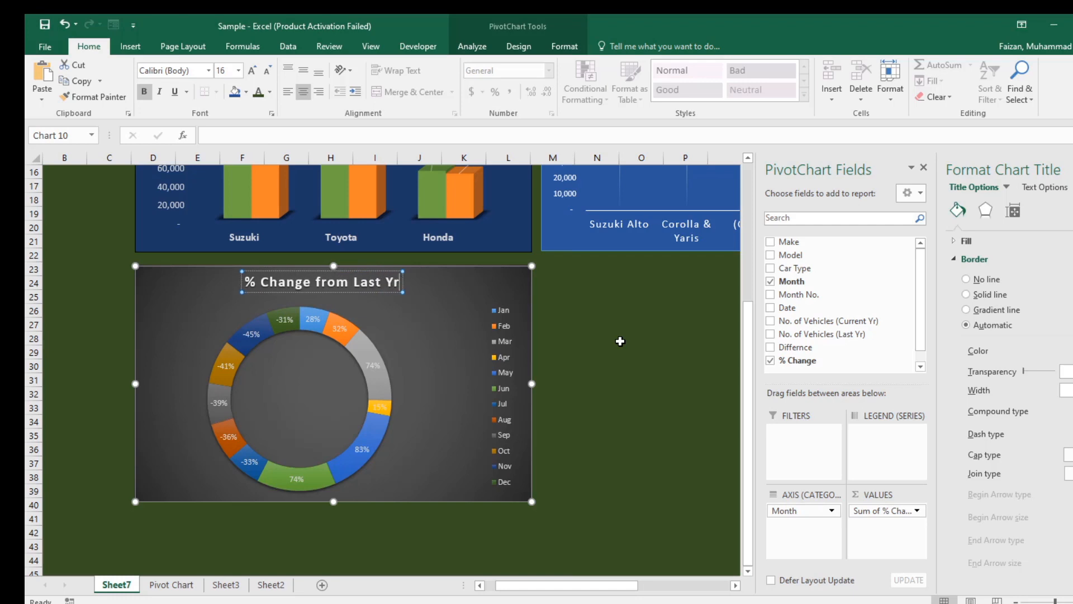
type(".")
left_click(616, 358)
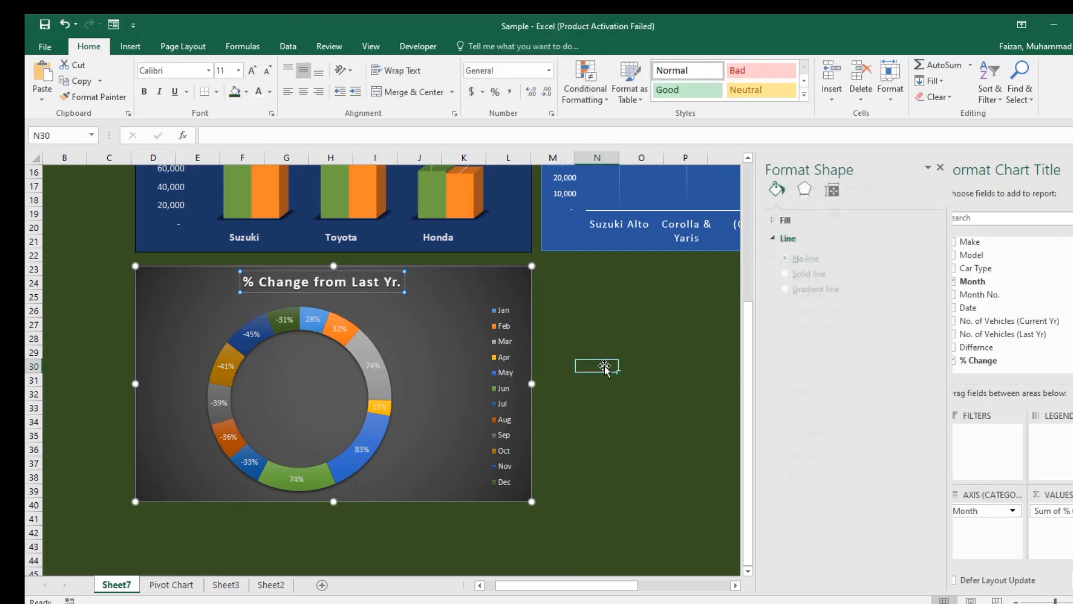
Step: Reposition the doughnut chart's title so it sits roughly centred above the ring
left_click(359, 298)
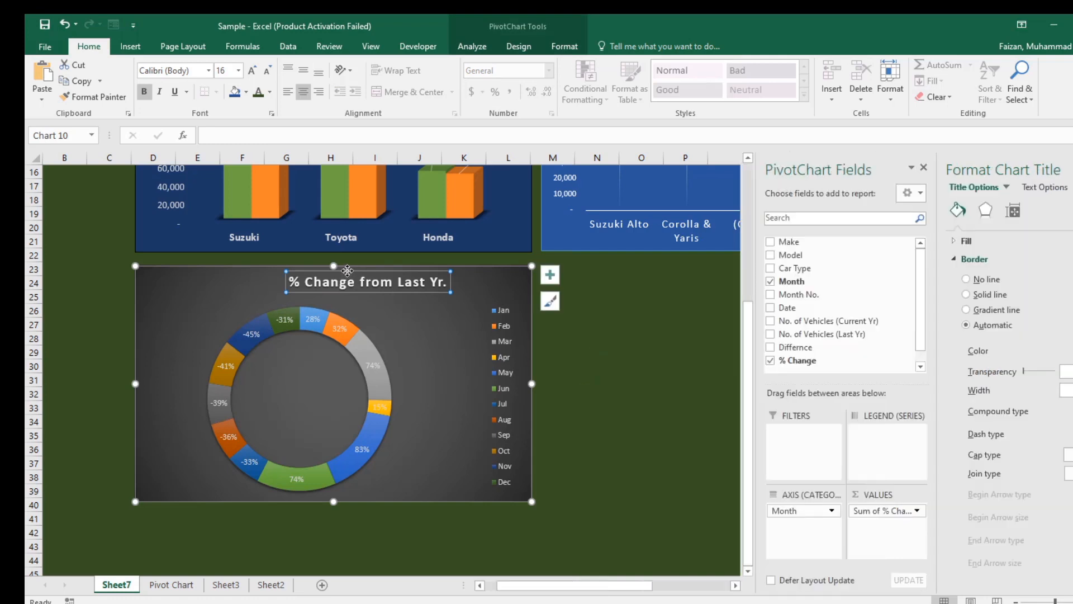
left_click_drag(321, 272, 320, 272)
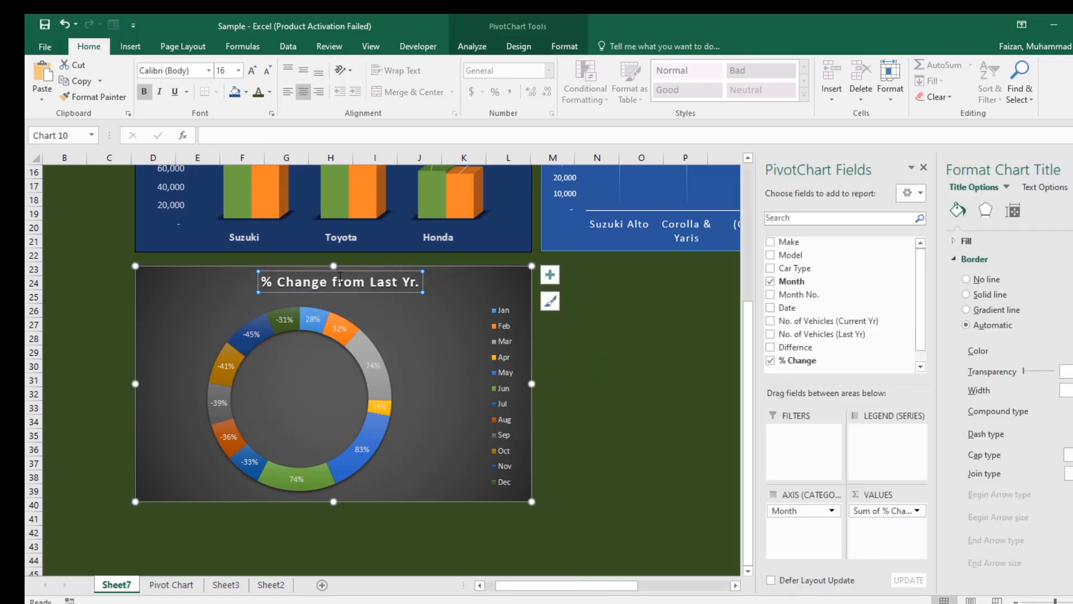
left_click(619, 369)
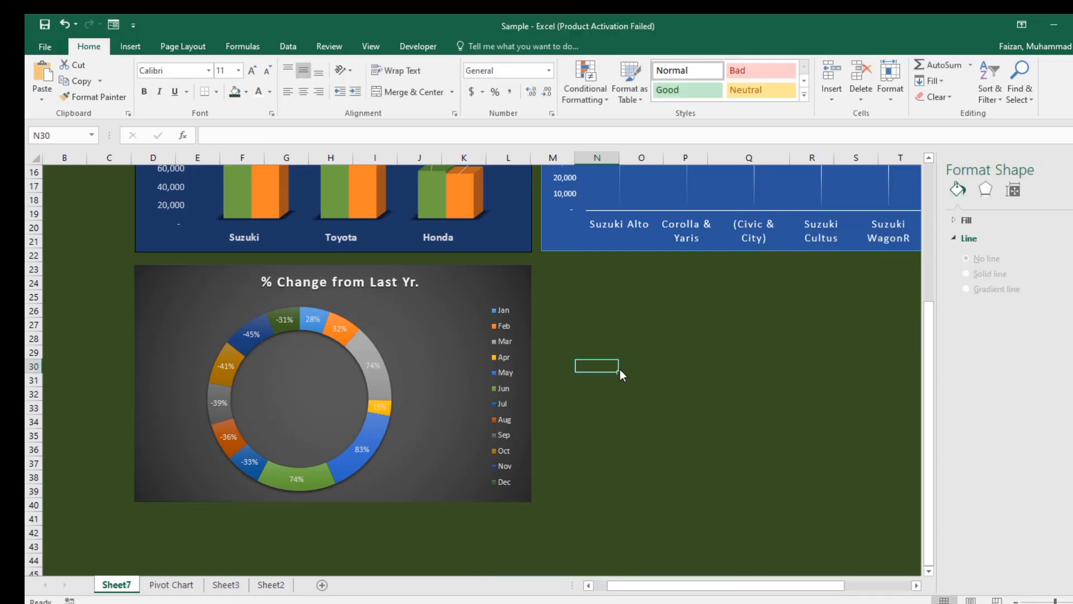
Step: Fill the doughnut chart's background with the dark blue theme colour used by the chart above
left_click(344, 362)
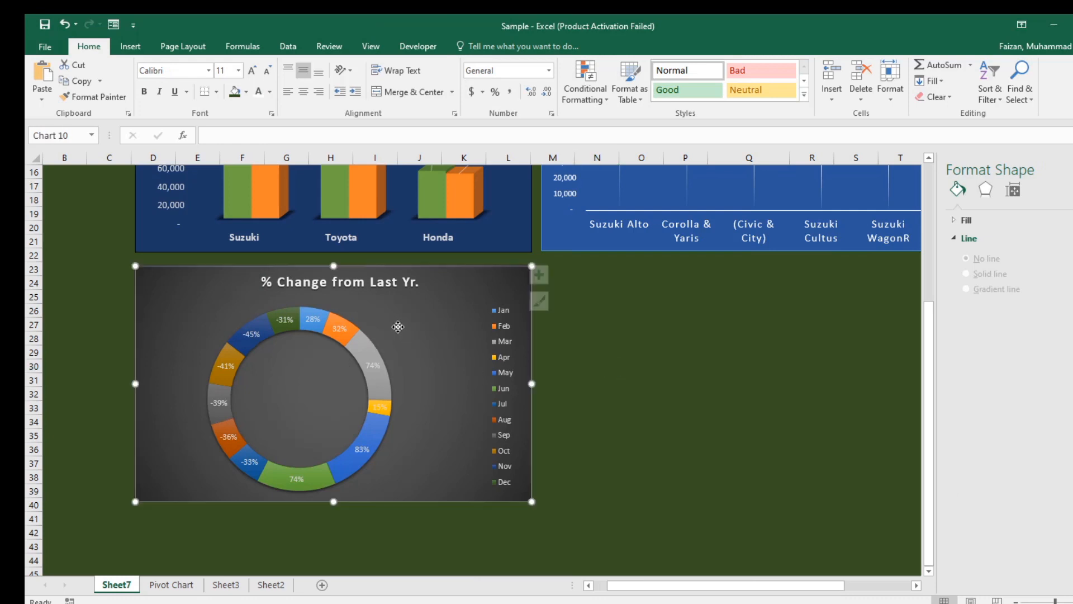
left_click(238, 97)
left_click(246, 92)
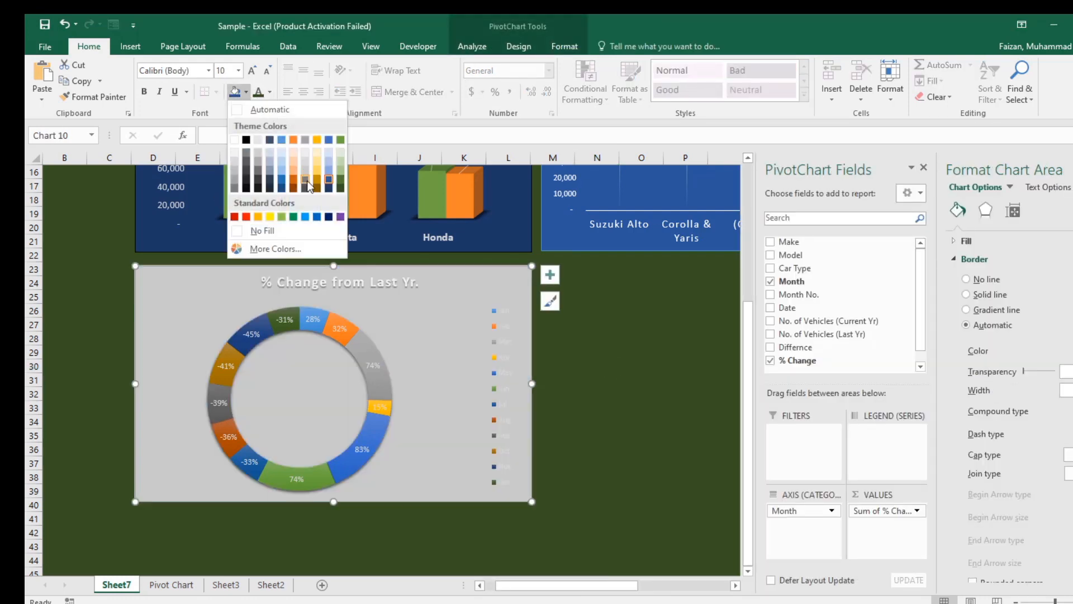
left_click(327, 189)
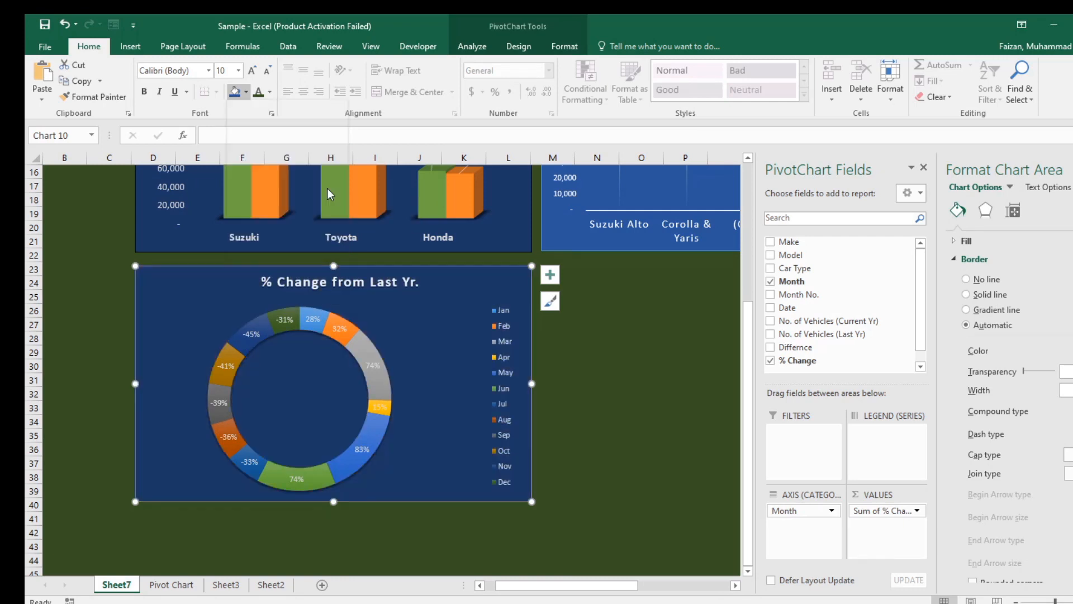
left_click(636, 423)
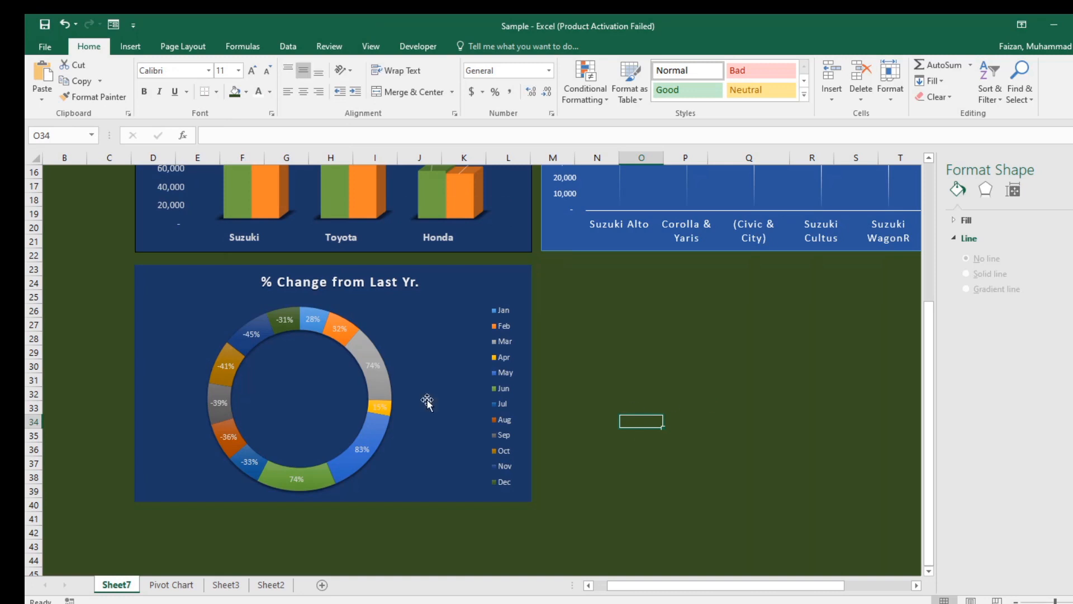
Step: Move the March, April and May data labels outside the ring, beside their slices
left_click(371, 369)
left_click(372, 368)
left_click(373, 367)
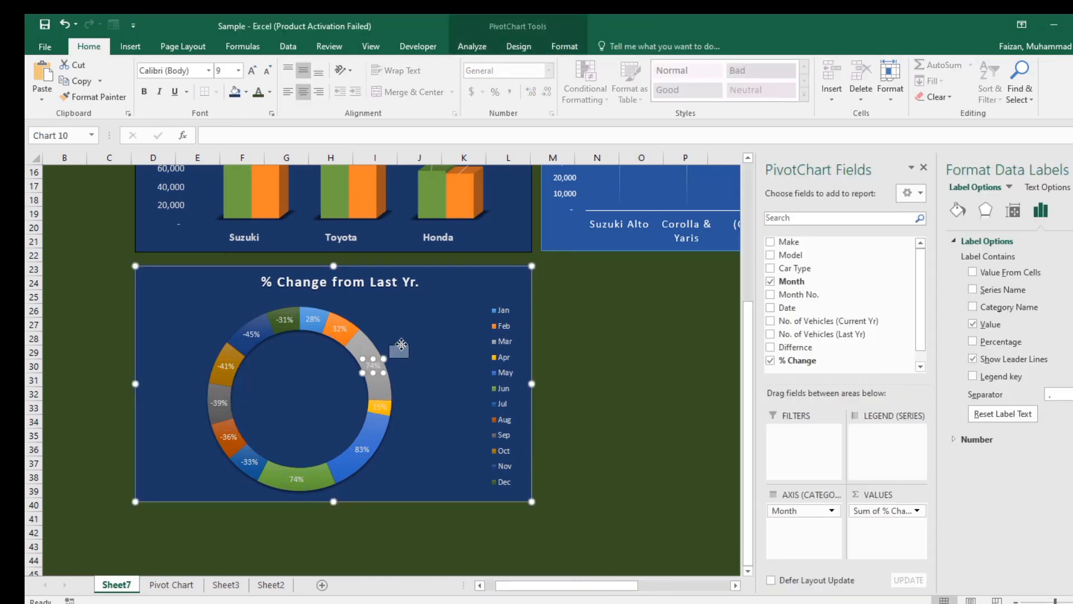
left_click_drag(372, 368, 416, 358)
left_click(429, 381)
left_click(380, 401)
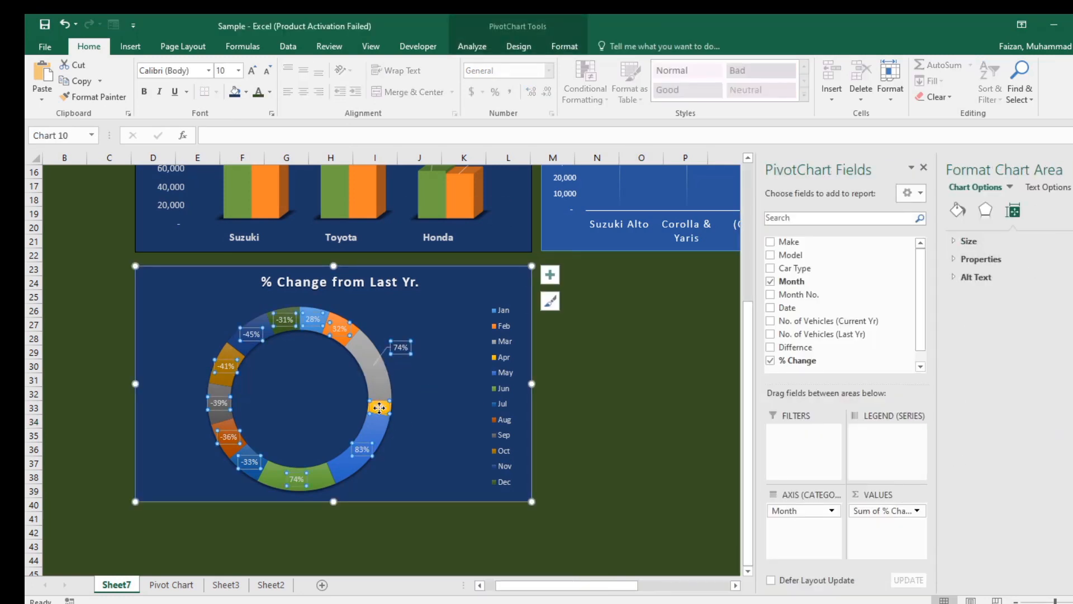
left_click(380, 401)
left_click_drag(380, 401, 413, 407)
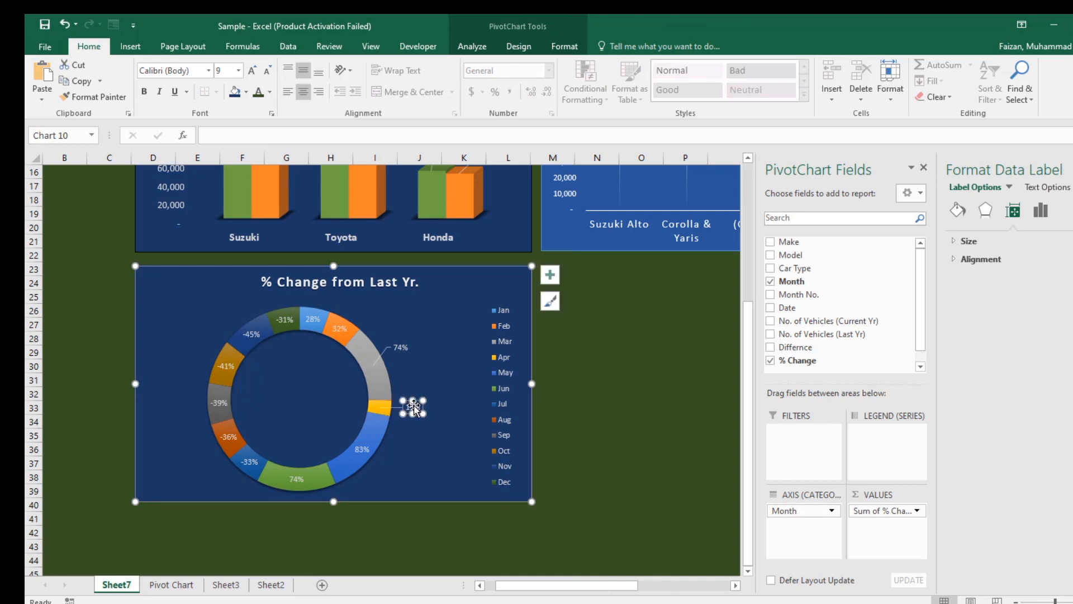
left_click(369, 445)
left_click(364, 448)
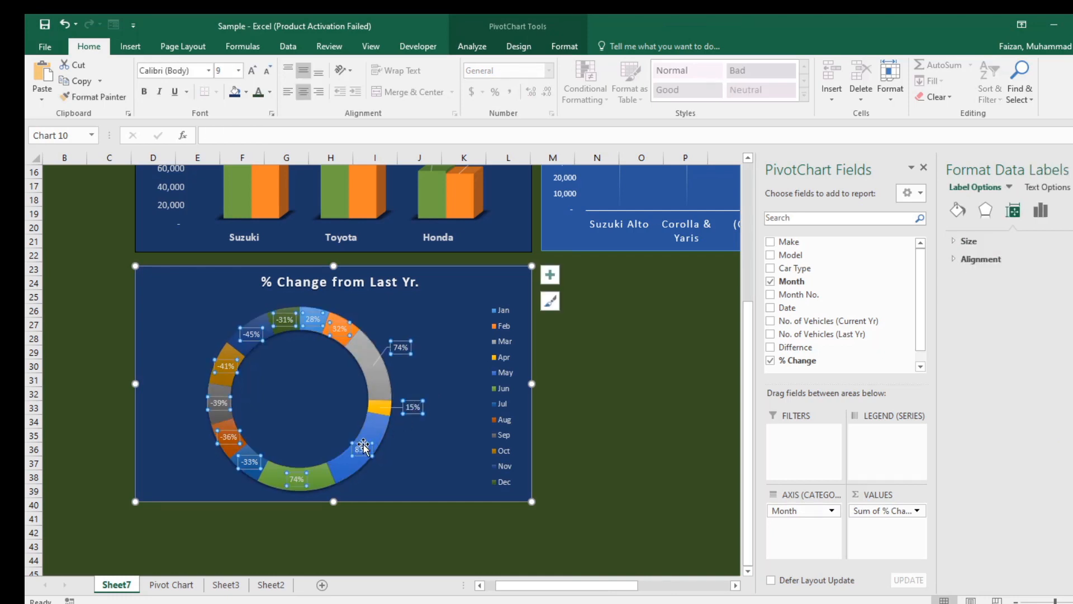
left_click(362, 449)
left_click_drag(362, 449, 400, 450)
Step: Extend the doughnut chart's lower edge down to about row 41
left_click(302, 484)
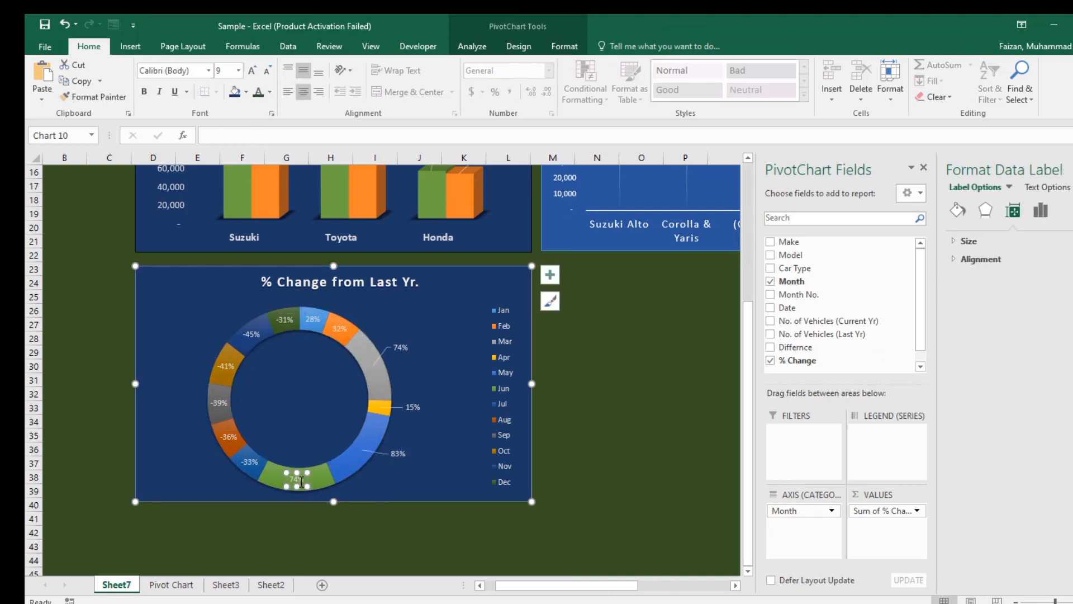
left_click(380, 488)
left_click_drag(333, 501, 334, 516)
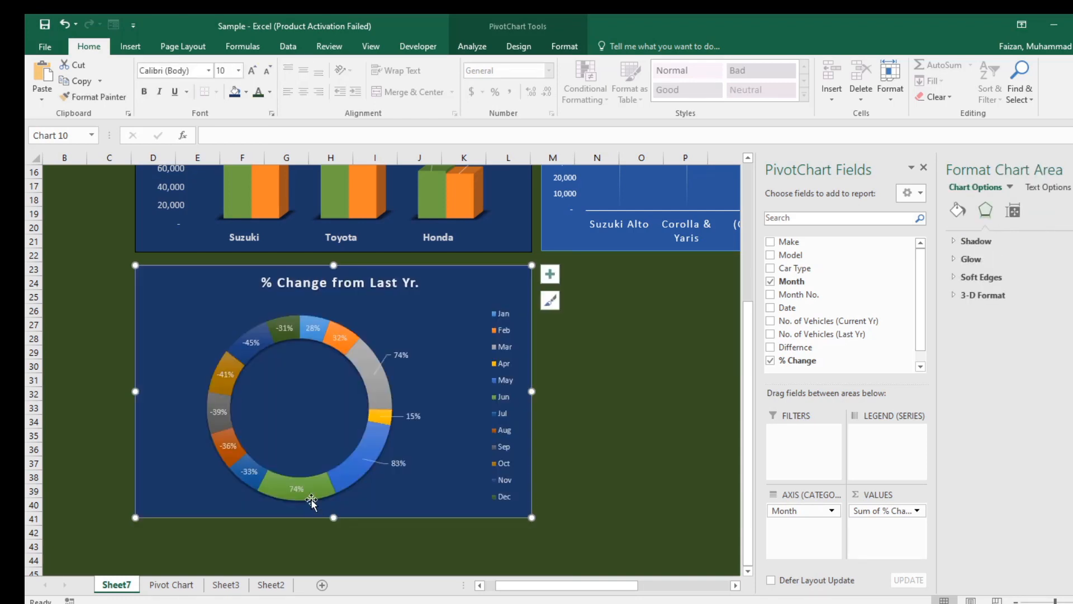
Step: Move the June, July and August data labels outside the ring, near their slices
left_click(298, 489)
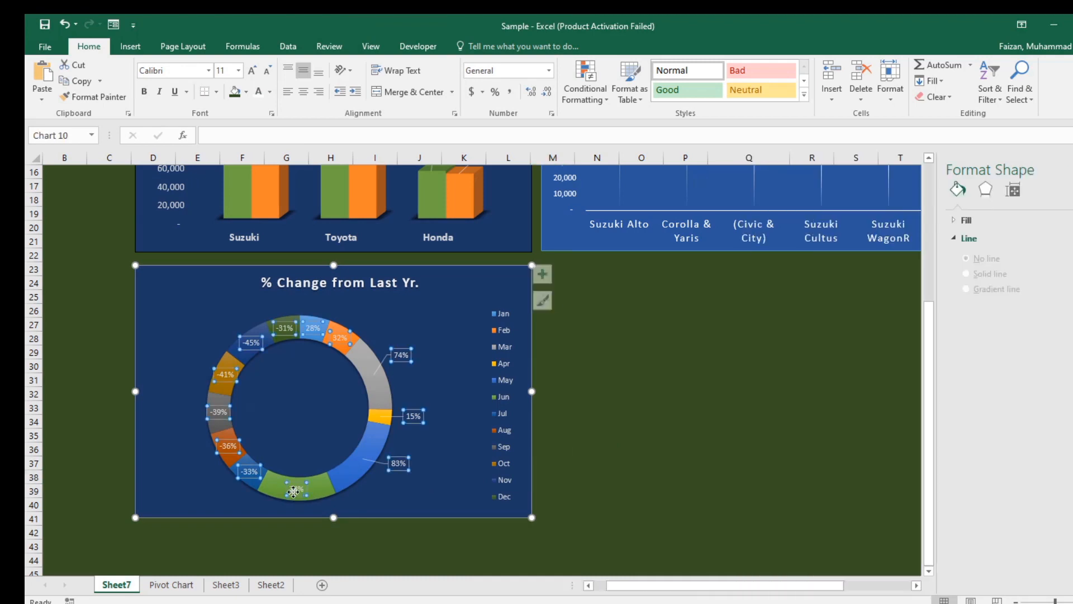
double_click(298, 489)
left_click_drag(298, 488, 341, 505)
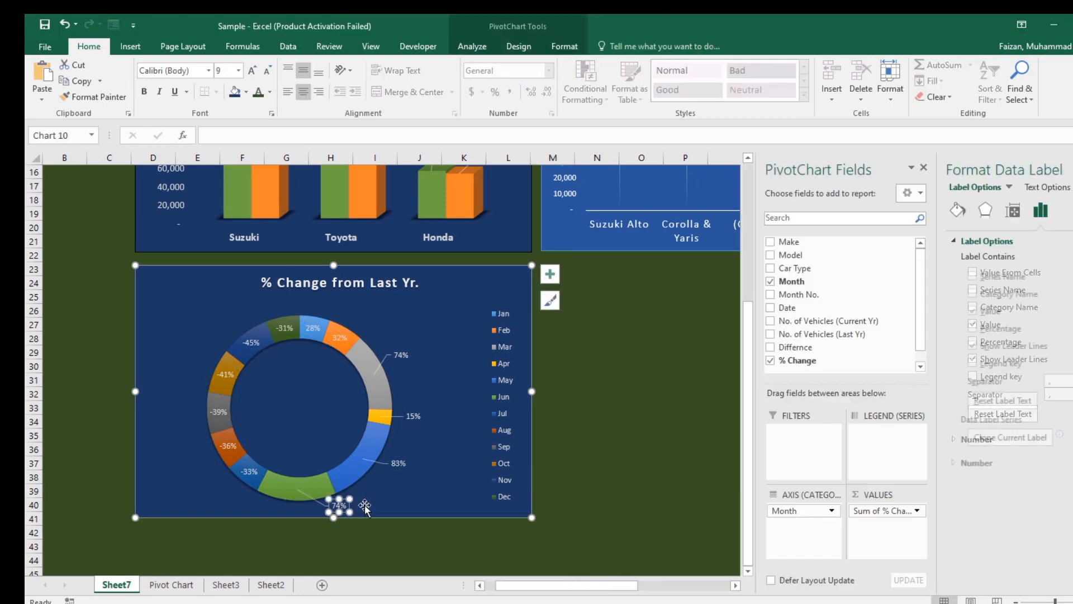
left_click(249, 471)
left_click(249, 471)
left_click_drag(248, 471, 204, 488)
left_click(225, 444)
left_click_drag(223, 441, 183, 444)
Step: Move the September, October, November and December data labels outside the ring, near their slices
left_click(218, 411)
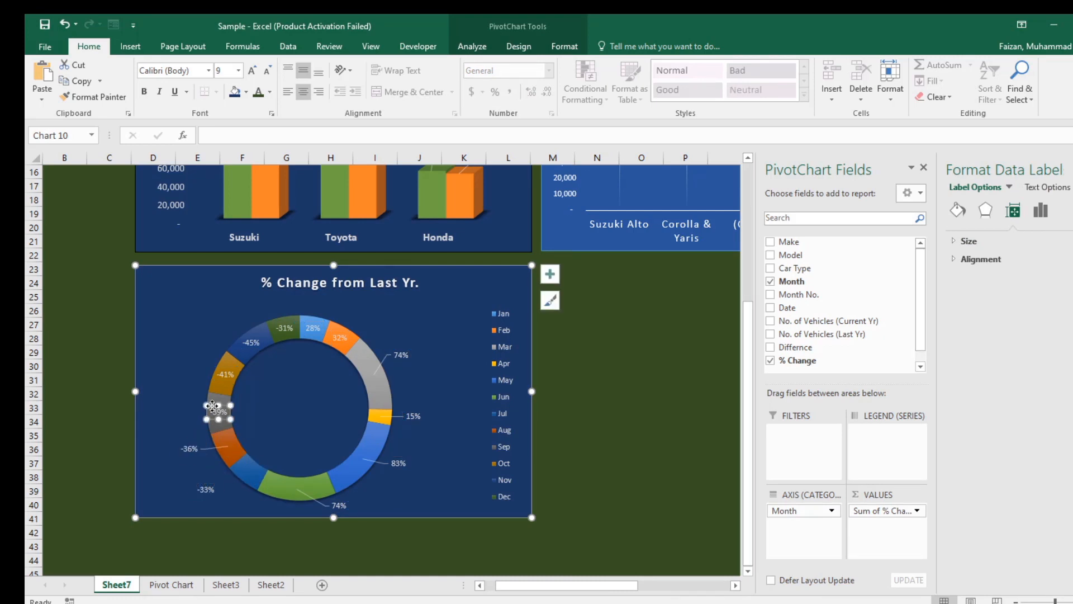
left_click_drag(213, 405, 175, 400)
left_click(223, 372)
left_click_drag(219, 367, 266, 300)
left_click(250, 341)
left_click(251, 342)
left_click(251, 342)
left_click(282, 330)
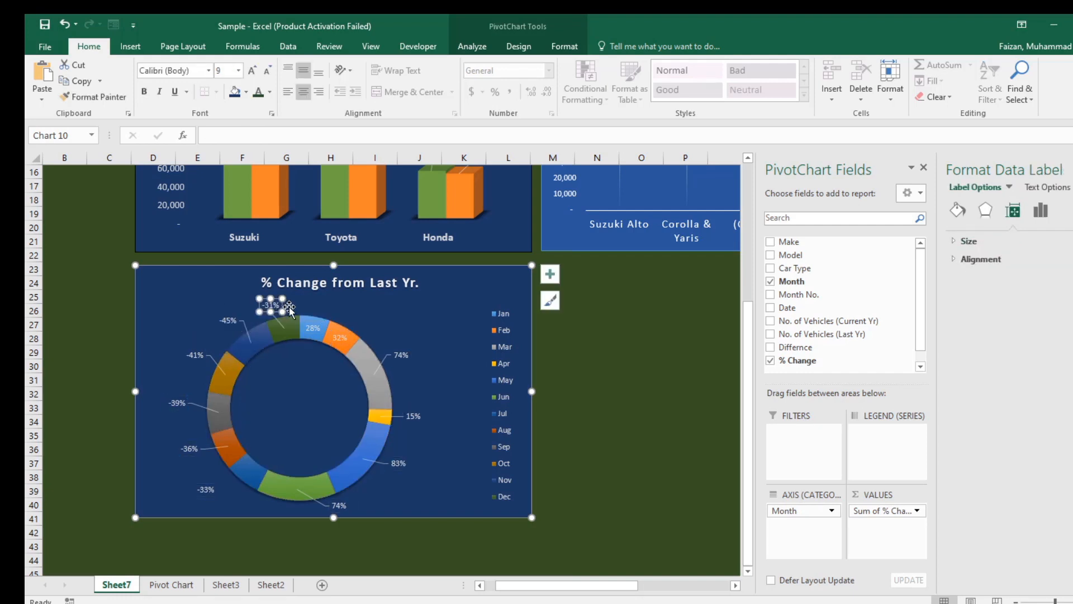
Step: Move the January and February data labels outside the ring, above their slices
left_click(311, 327)
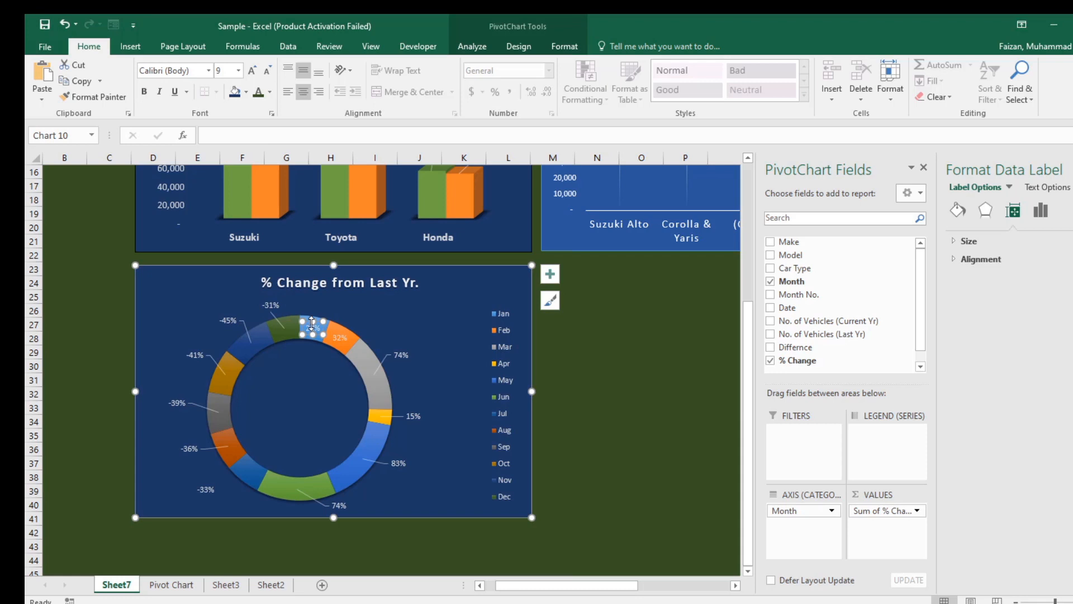
left_click(402, 313)
left_click(311, 327)
left_click_drag(312, 326, 326, 303)
left_click(339, 336)
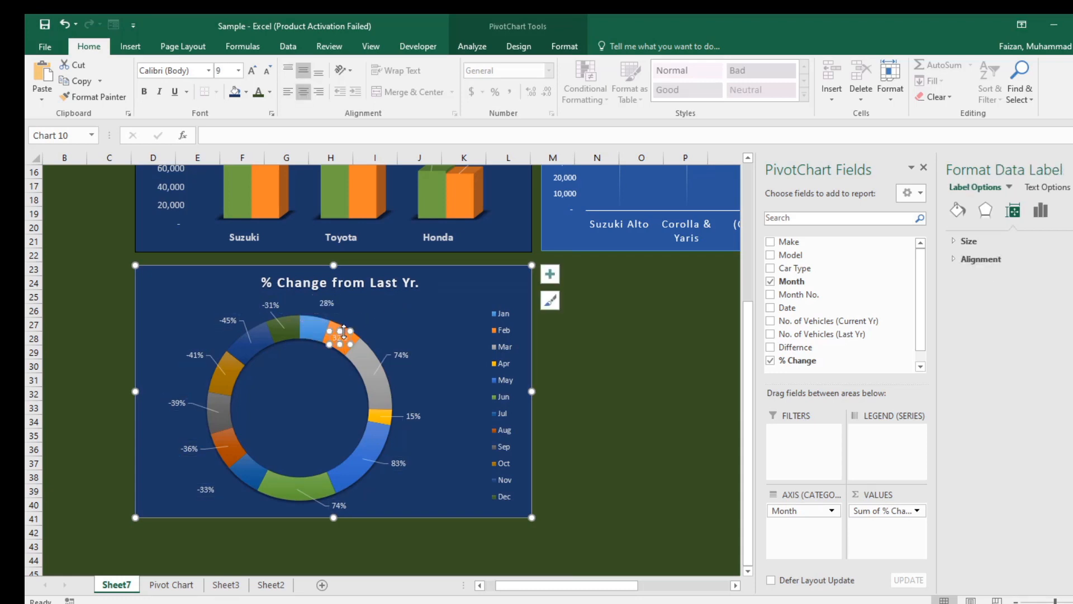
left_click(411, 342)
left_click(339, 336)
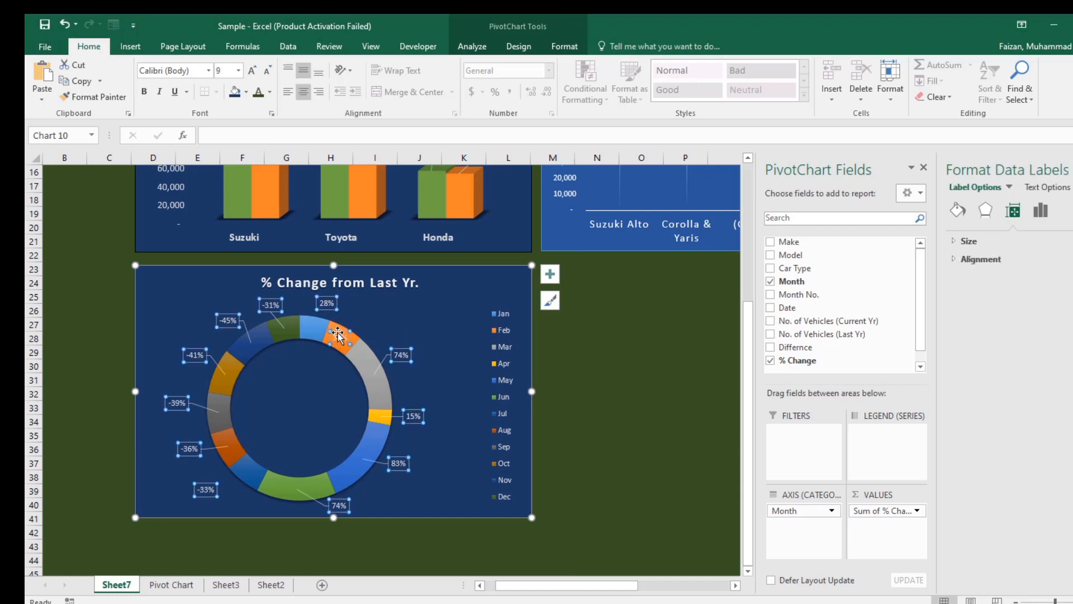
left_click(338, 331)
left_click_drag(339, 331, 371, 314)
left_click(433, 330)
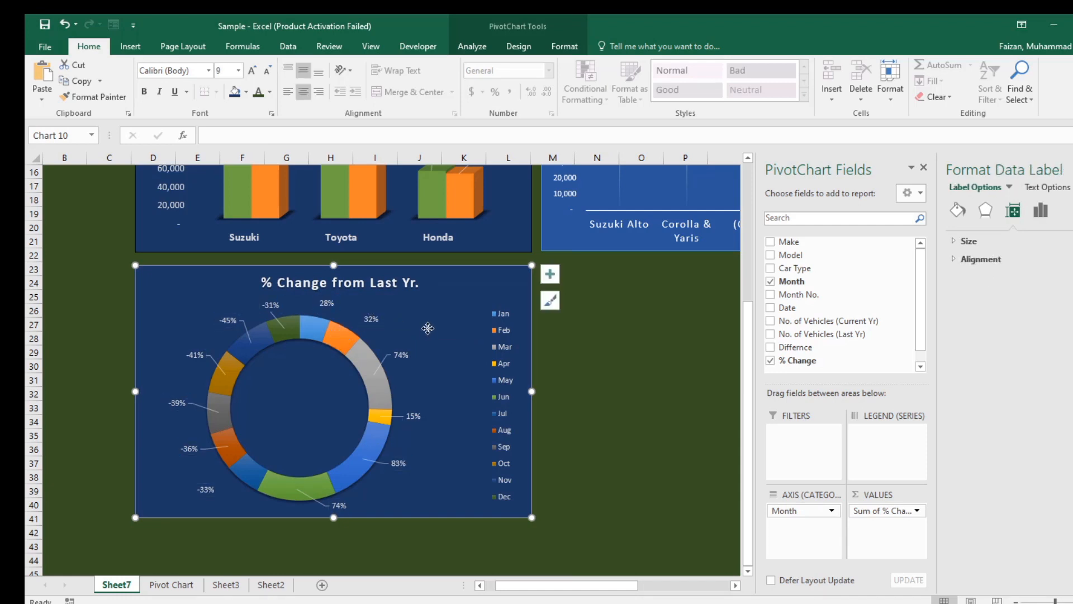
Step: Shift the February and January data labels slightly toward the December side of the ring
left_click(364, 314)
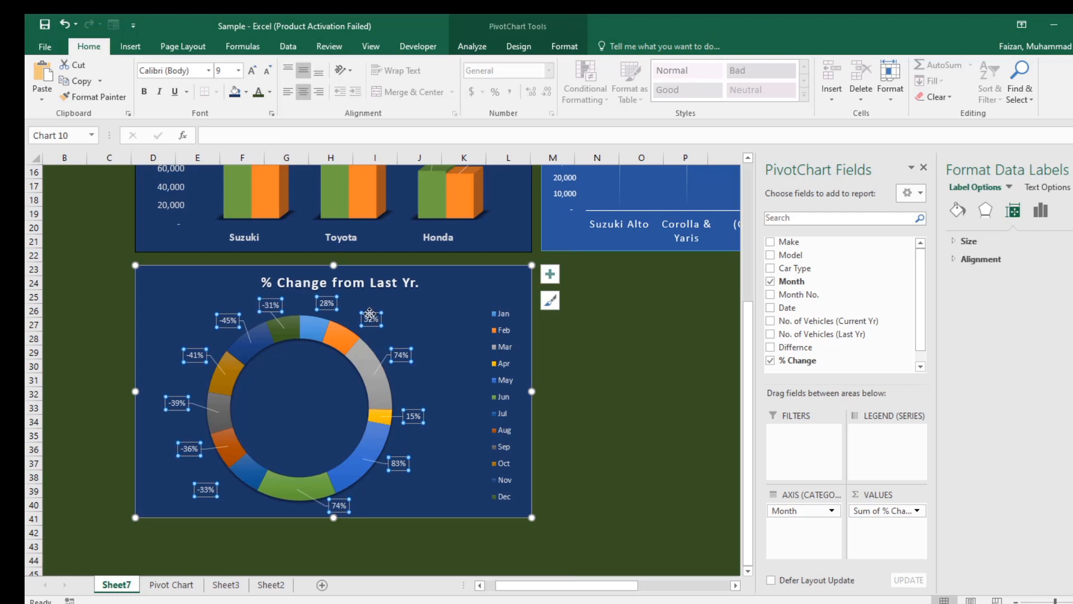
left_click(360, 310)
left_click(327, 302)
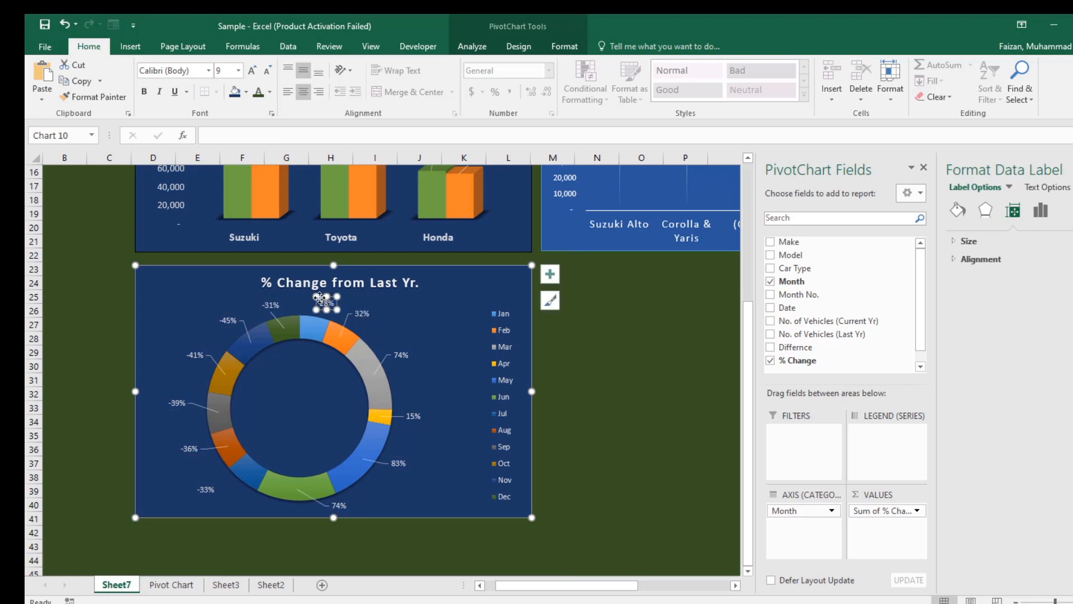
left_click_drag(319, 296, 307, 295)
Step: Set the font size of the "% Change from Last Yr." doughnut chart title to 18
left_click(290, 282)
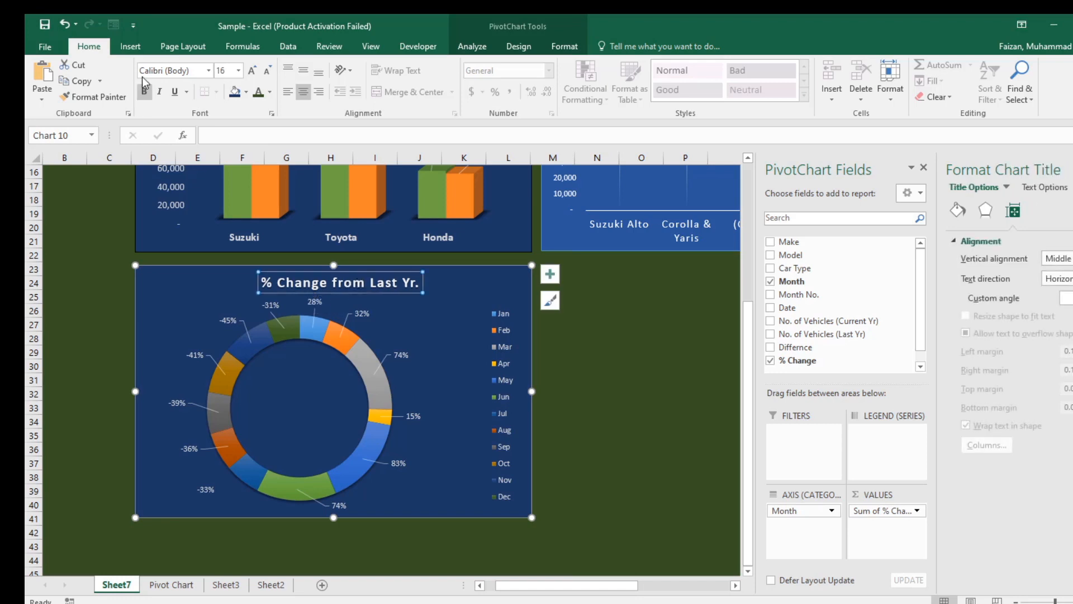
left_click(252, 70)
left_click(252, 70)
left_click(252, 70)
left_click(252, 70)
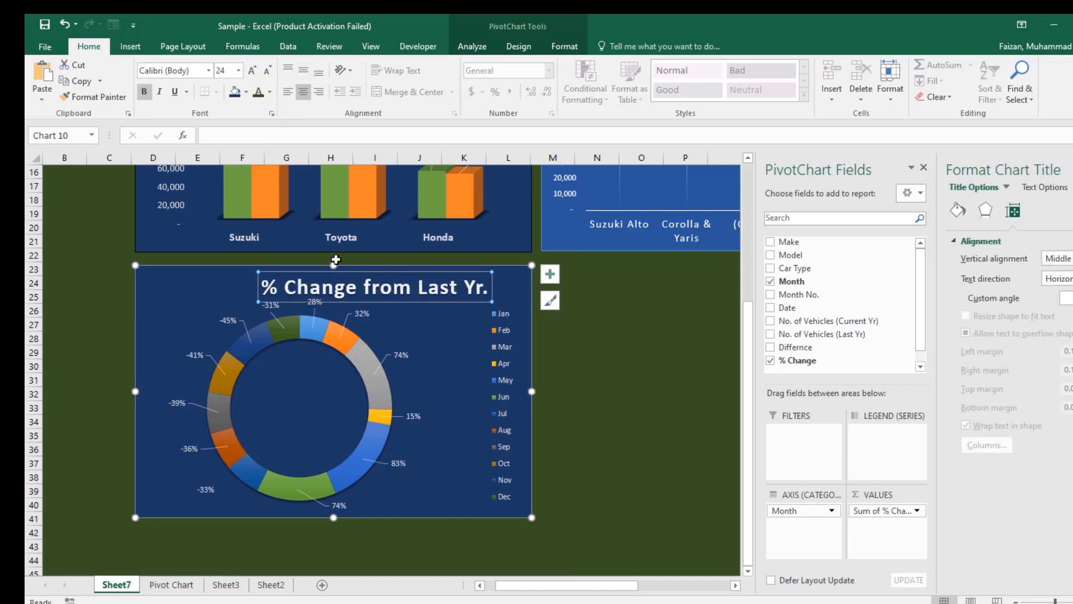
left_click(267, 71)
left_click(267, 71)
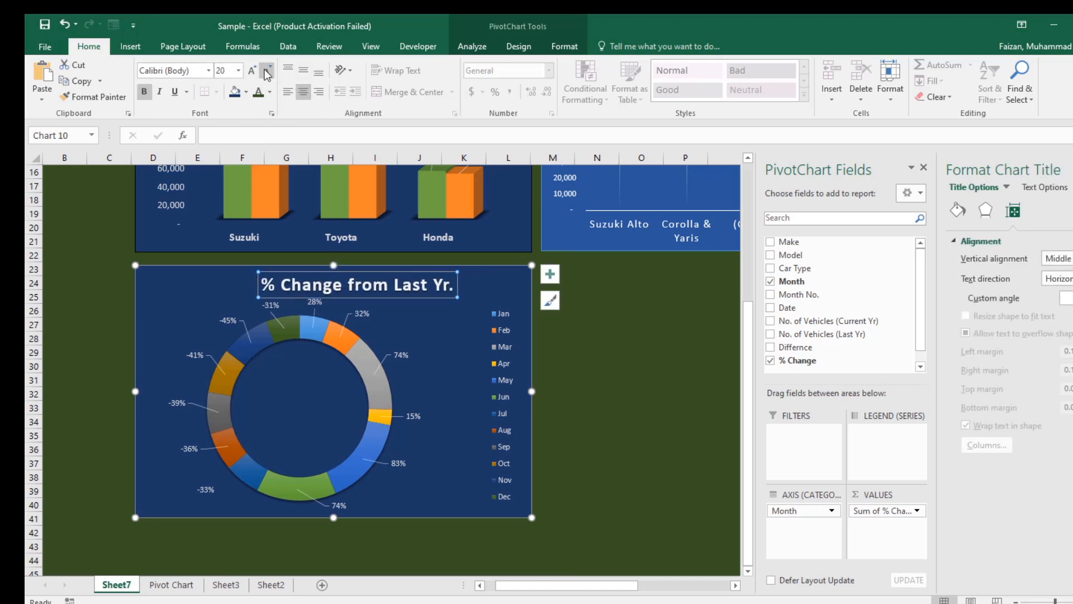
left_click(267, 71)
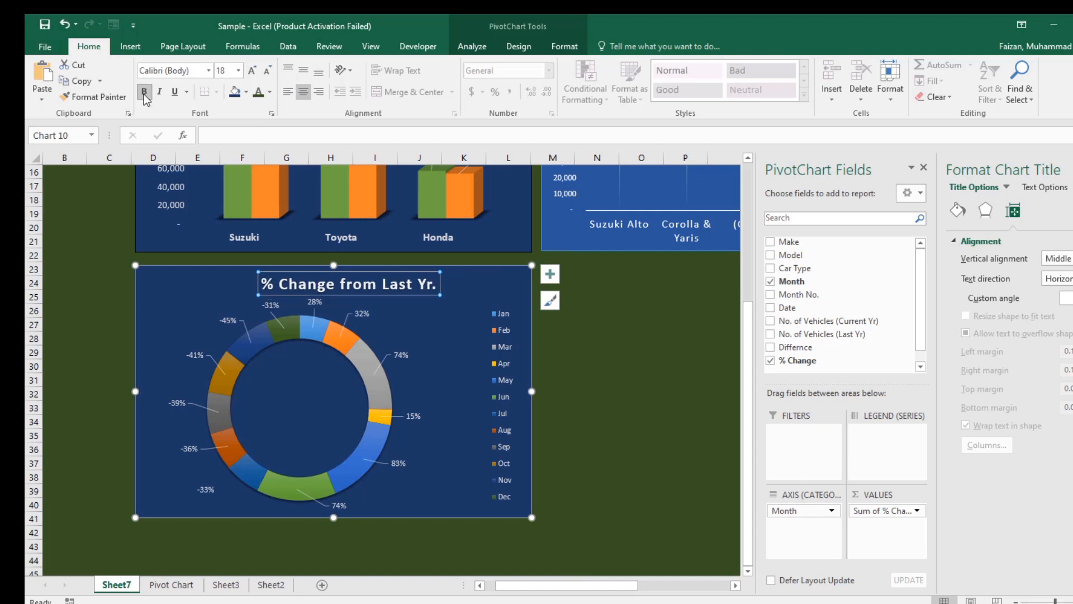
left_click(655, 431)
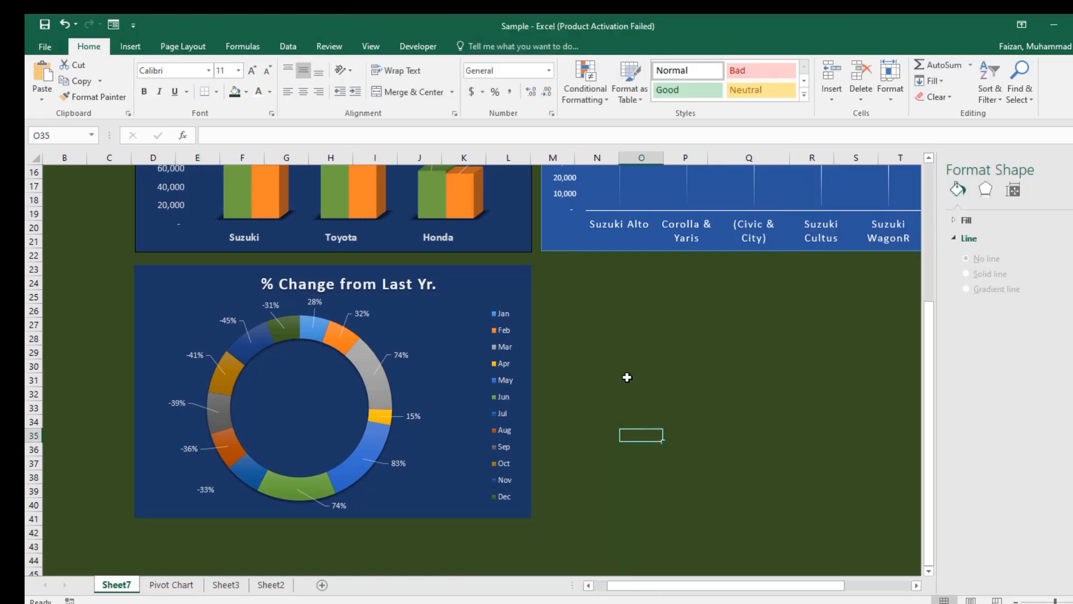
left_click(628, 378)
Step: Shift the "% Change from Last Yr." title slightly left so it sits more centrally above the ring
left_click(309, 276)
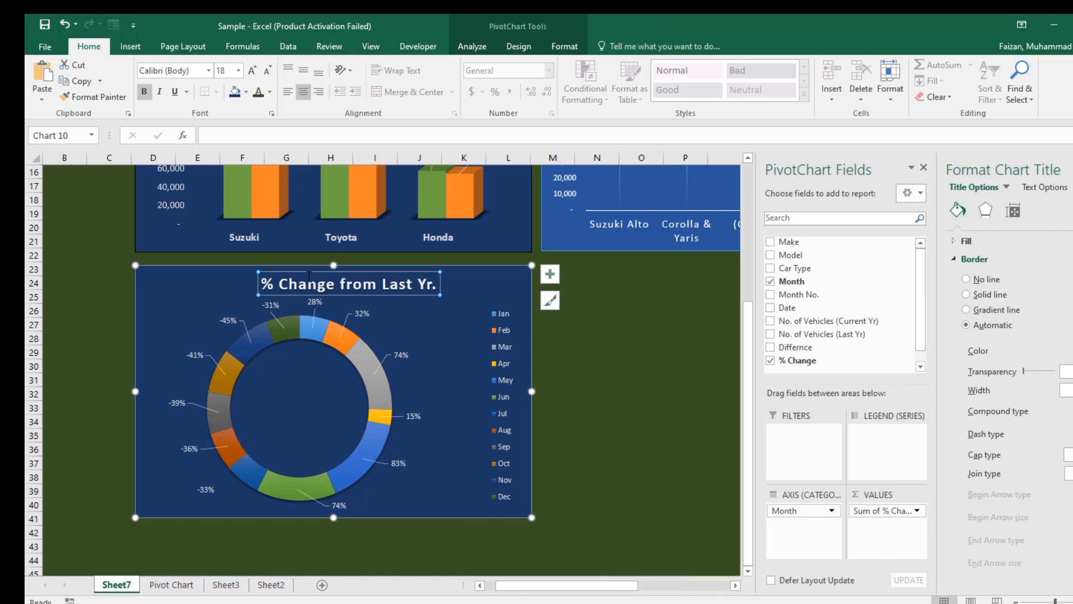
left_click_drag(307, 271, 292, 272)
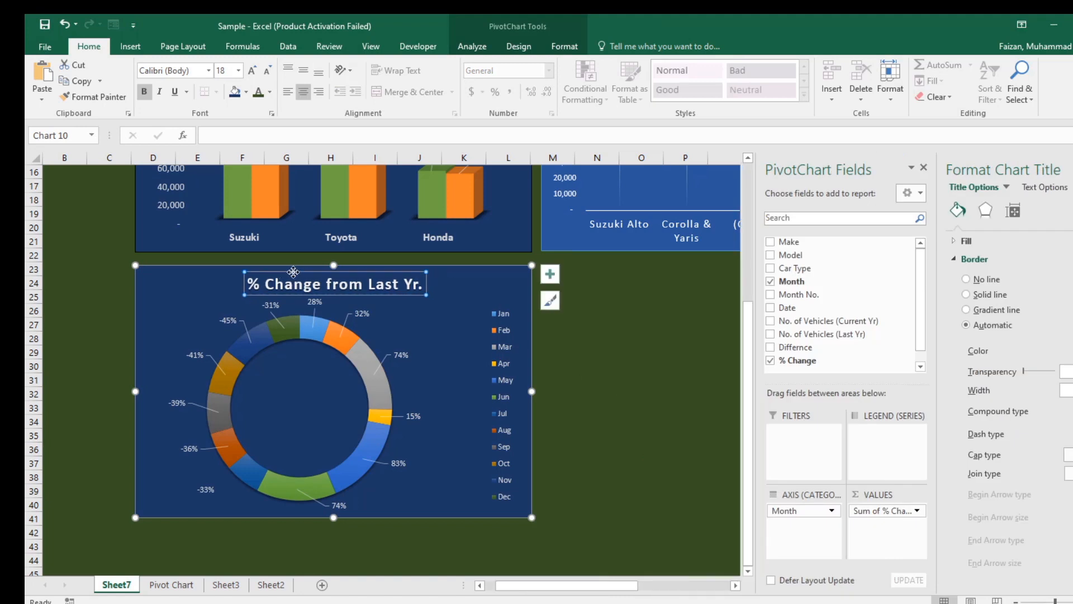
left_click(633, 380)
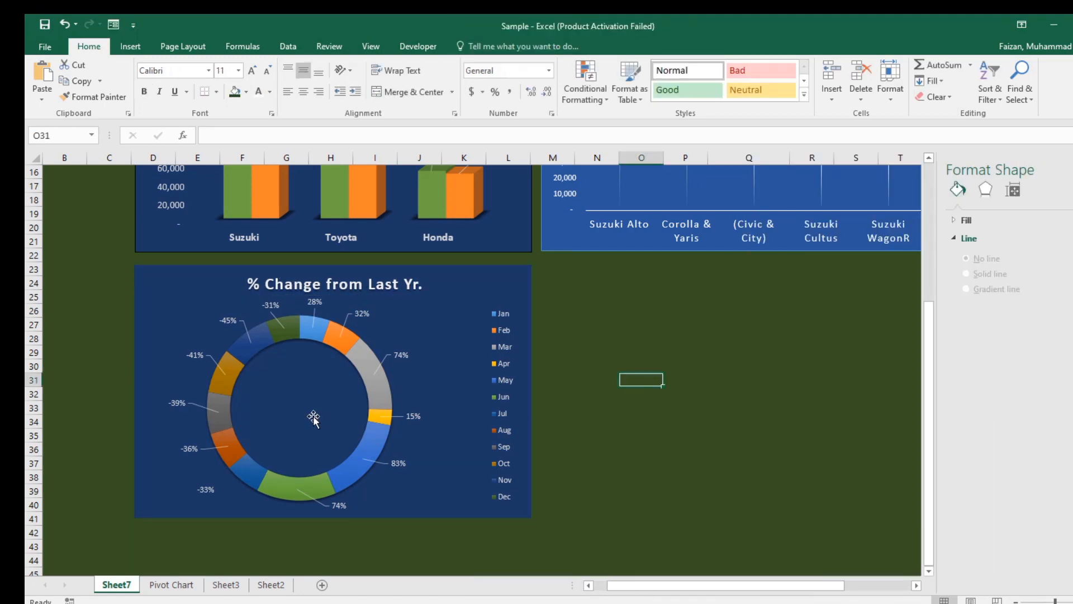
Step: Move the doughnut's plot area slightly down to leave more space below the chart title
left_click(313, 418)
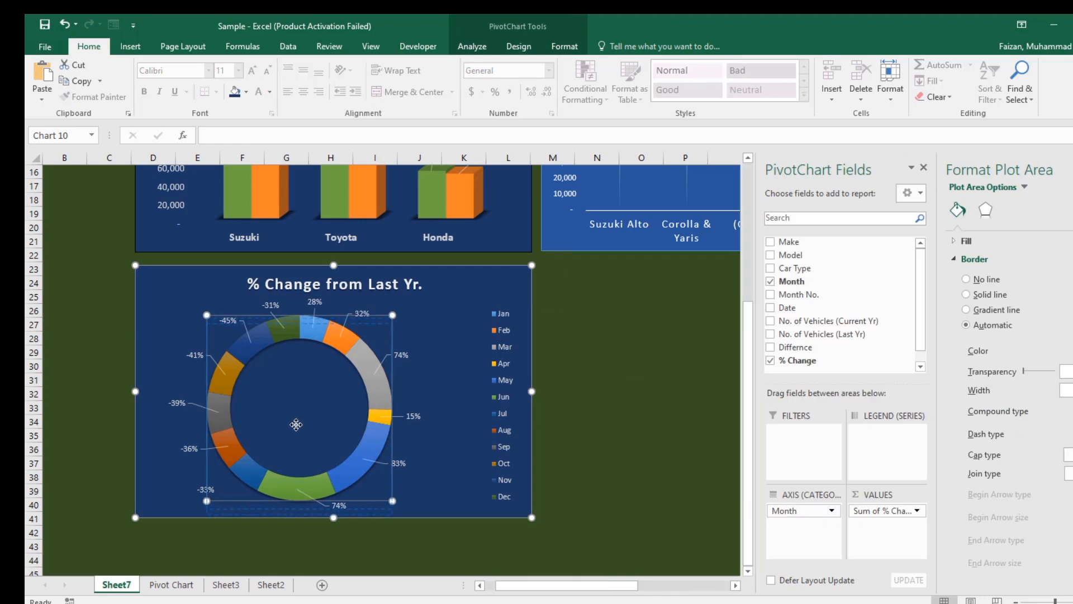
left_click_drag(296, 425, 297, 425)
left_click(673, 466)
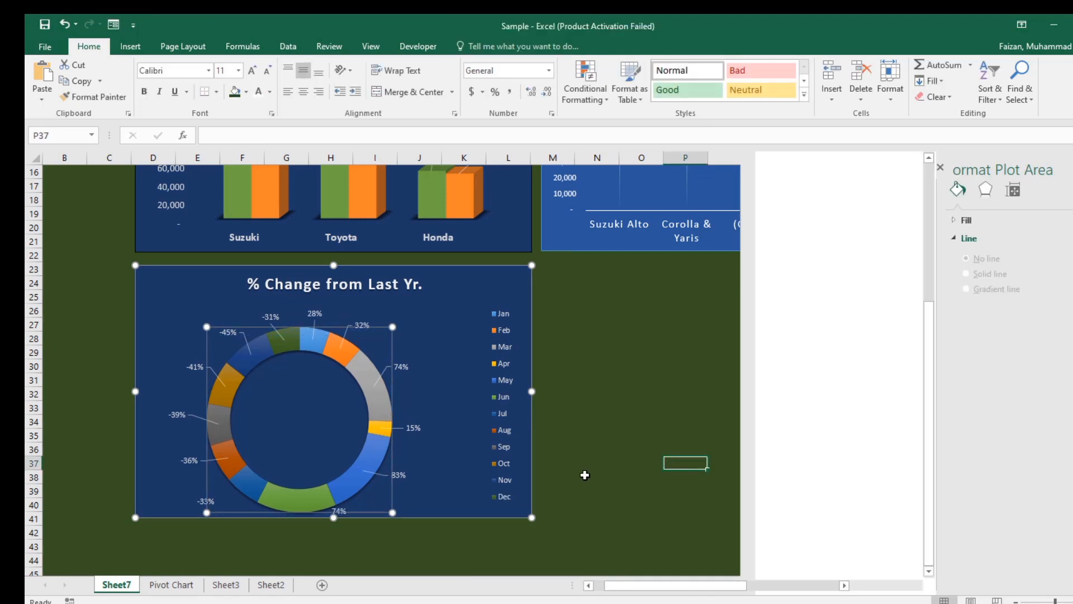
left_click(314, 420)
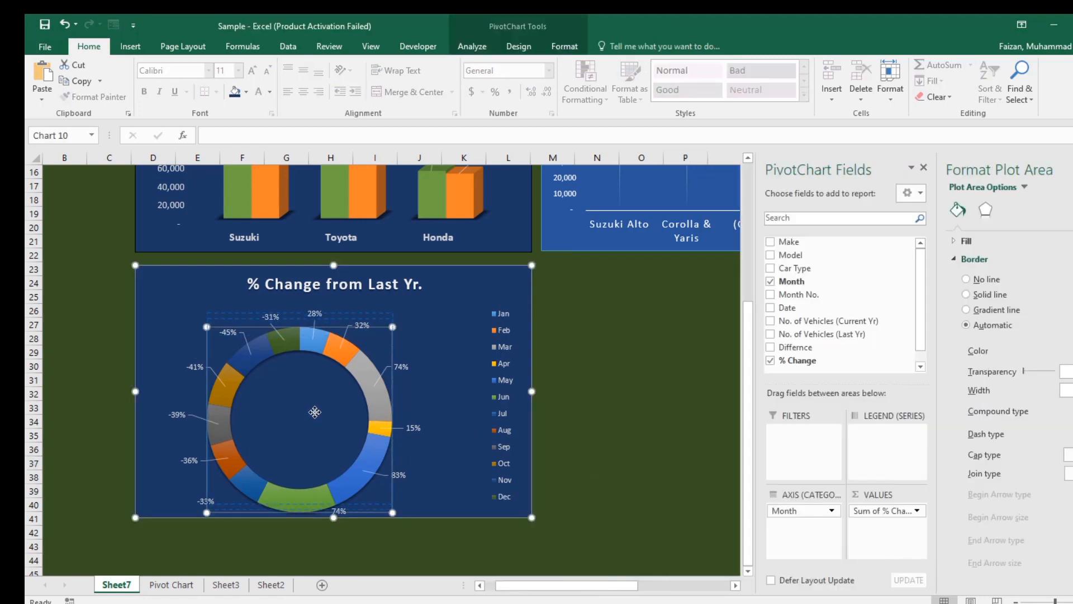
left_click_drag(313, 420, 314, 418)
left_click(596, 476)
left_click(616, 425)
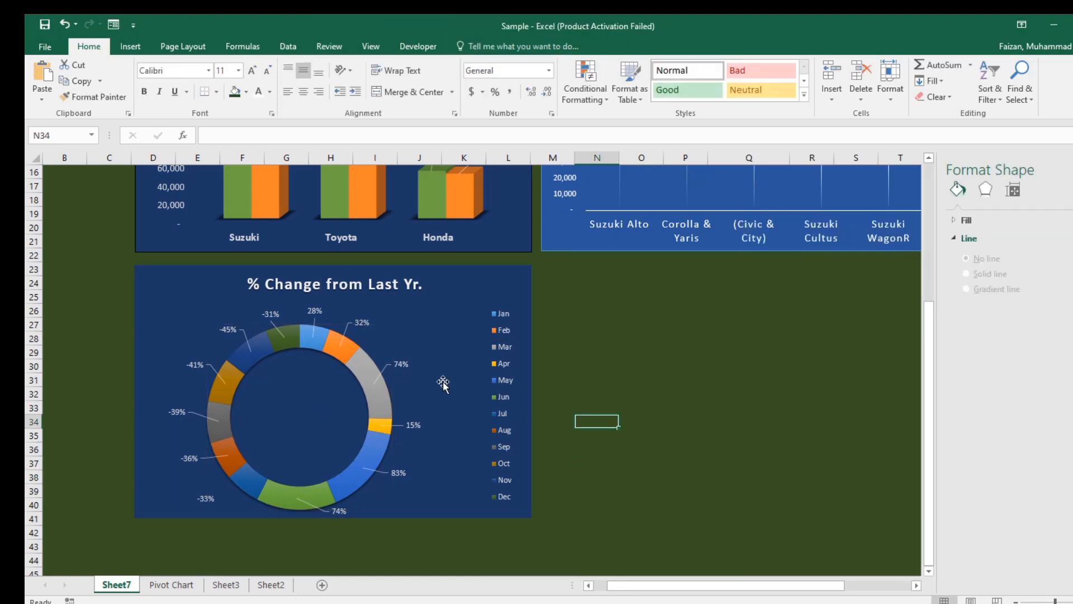
Step: Increase the font size of all the doughnut chart's data labels to 10
left_click(402, 363)
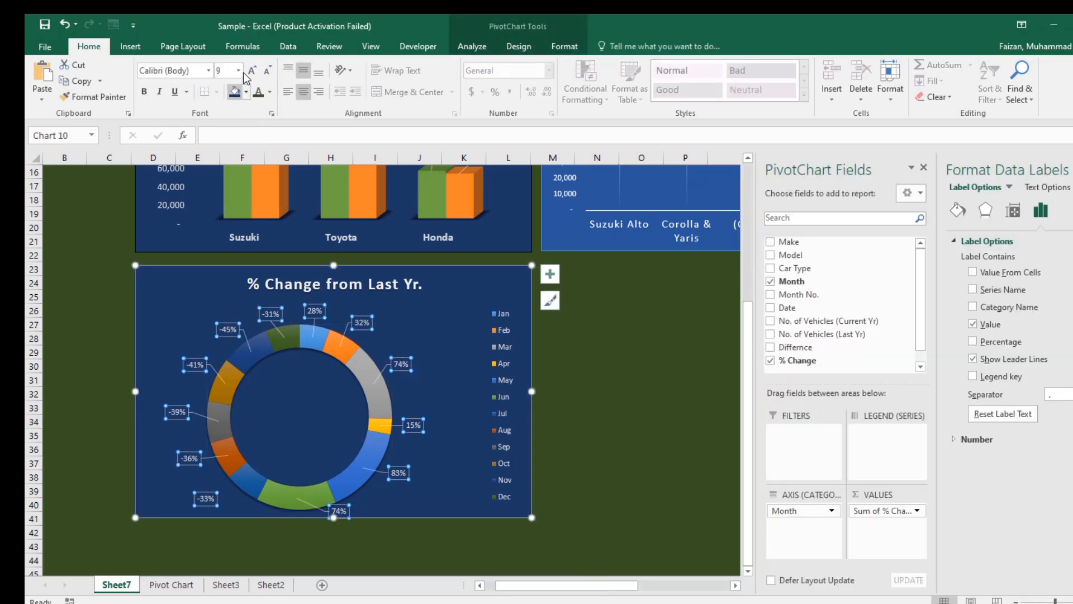
left_click(247, 74)
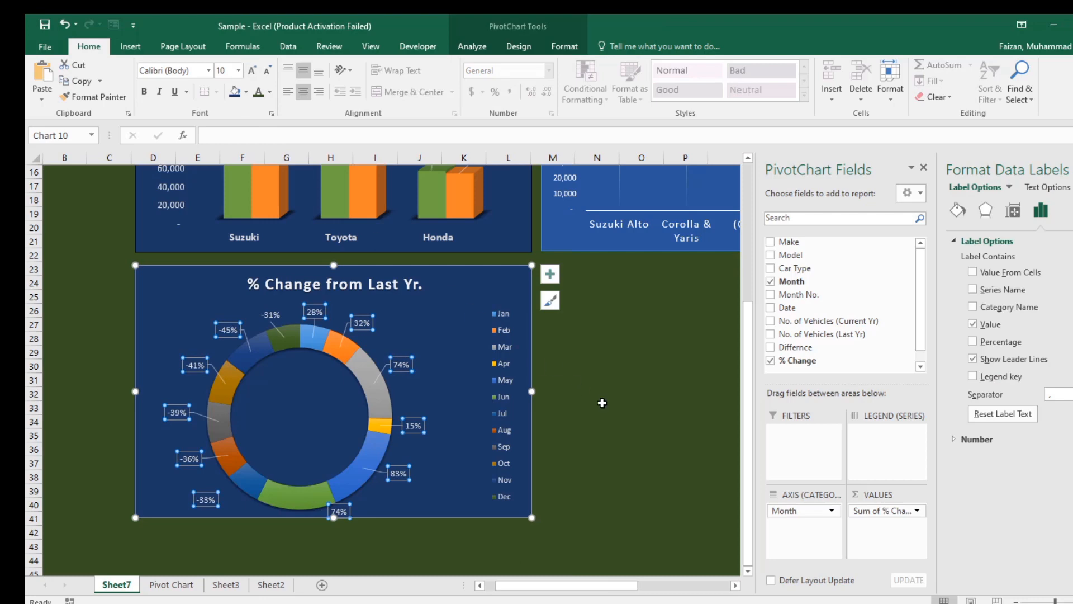
left_click(640, 421)
Step: Move the June data label inside the ring, just above its green slice
left_click(344, 510)
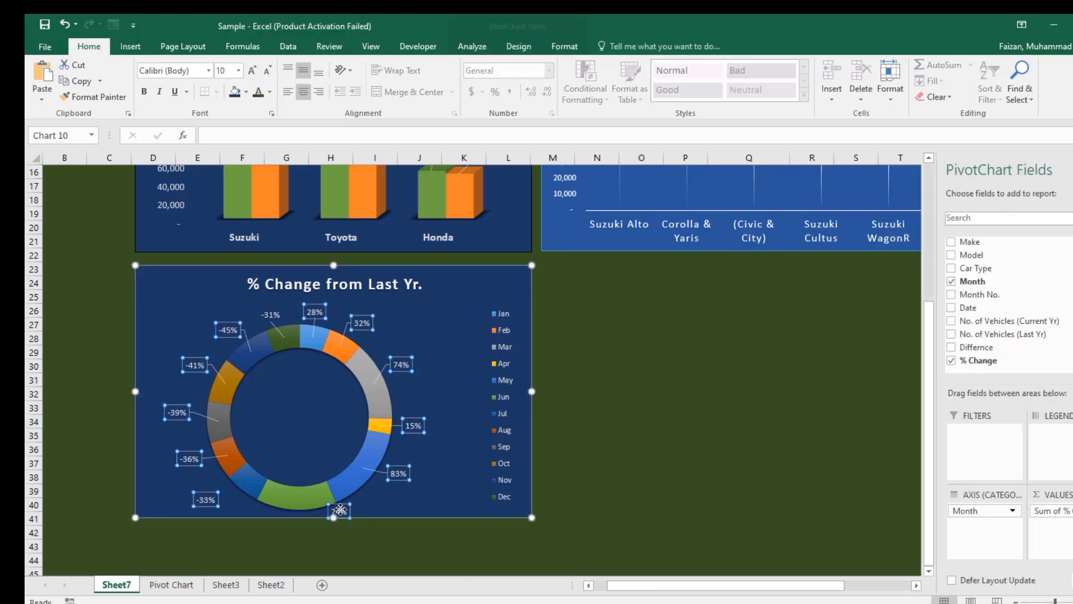
left_click_drag(339, 507, 296, 466)
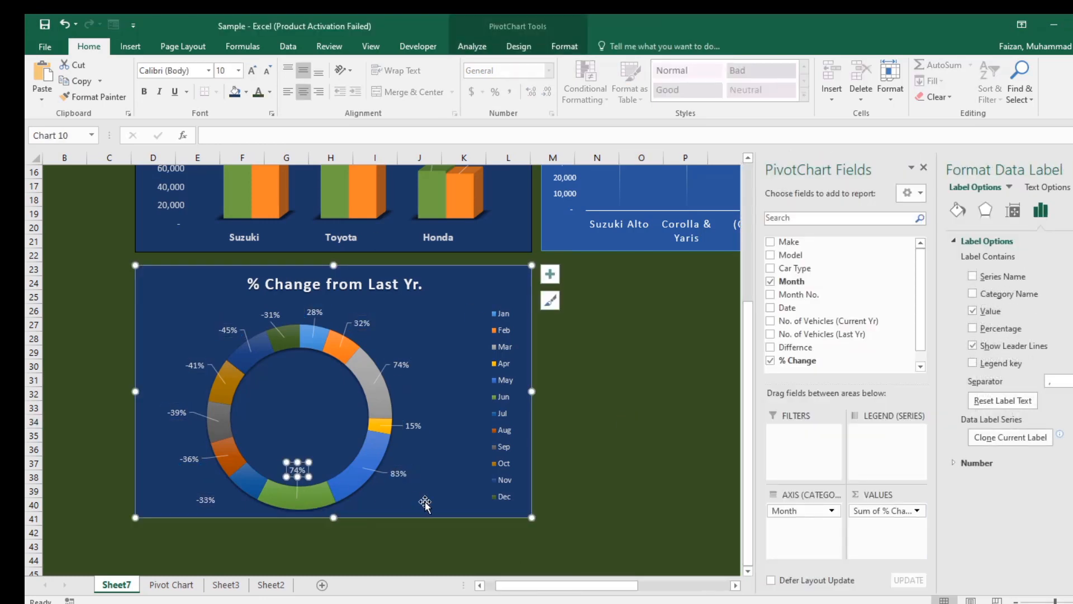
left_click(608, 481)
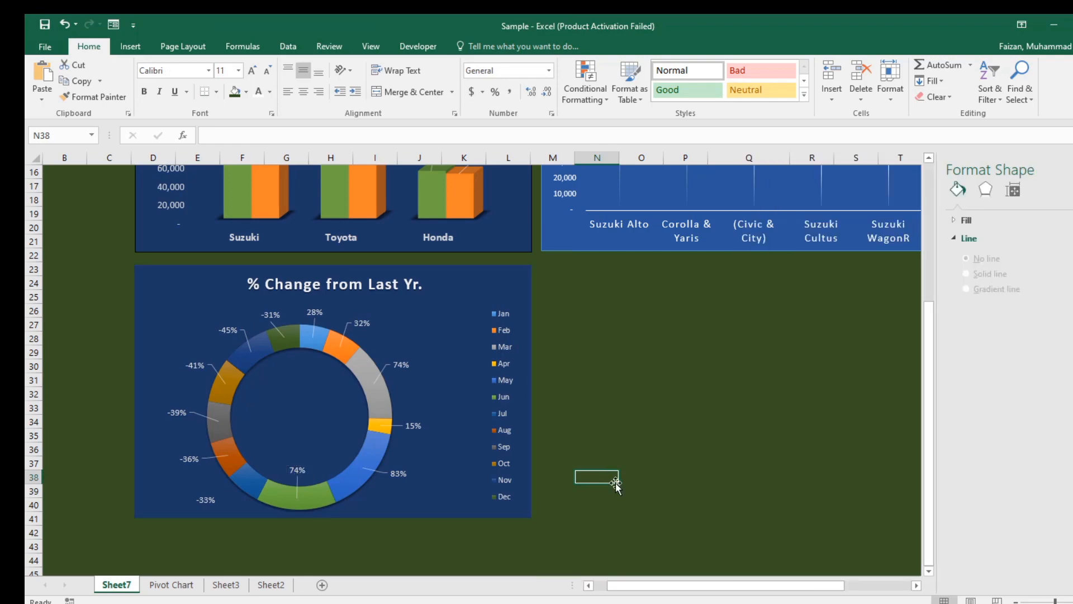
Step: Add a legend to the Vehicles Comparision (Make Wise) chart and place it at the top, under the title
scroll(683, 482, "up", 5)
left_click(514, 246)
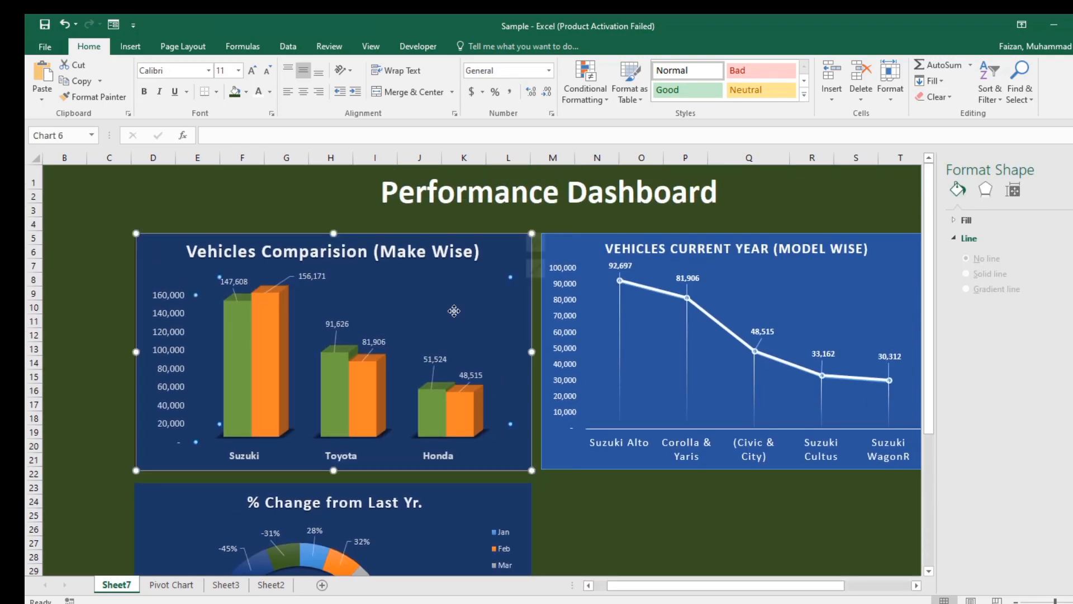
left_click(551, 243)
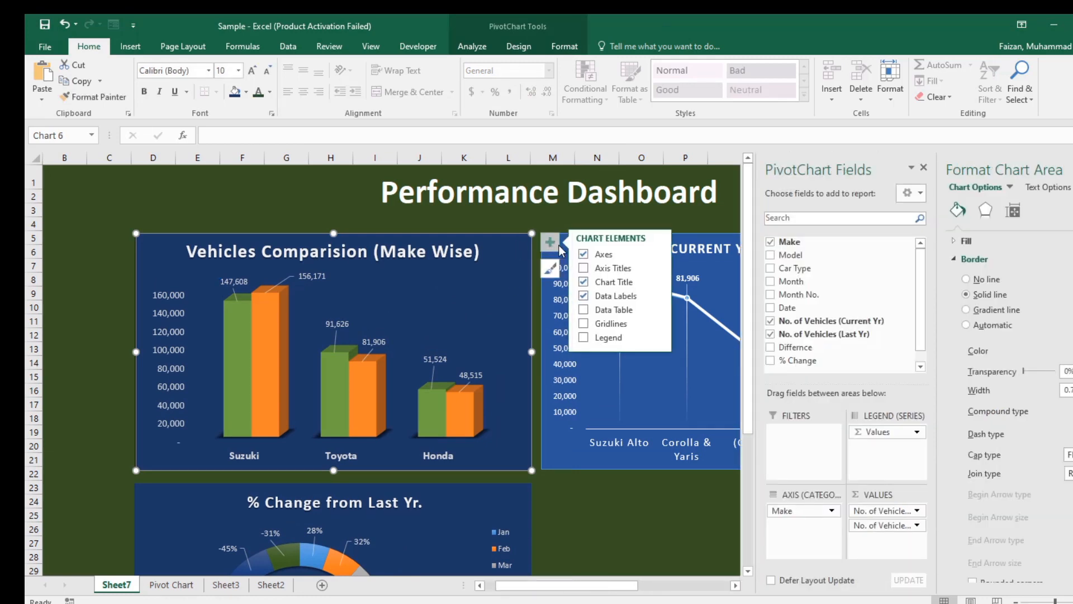
left_click(583, 338)
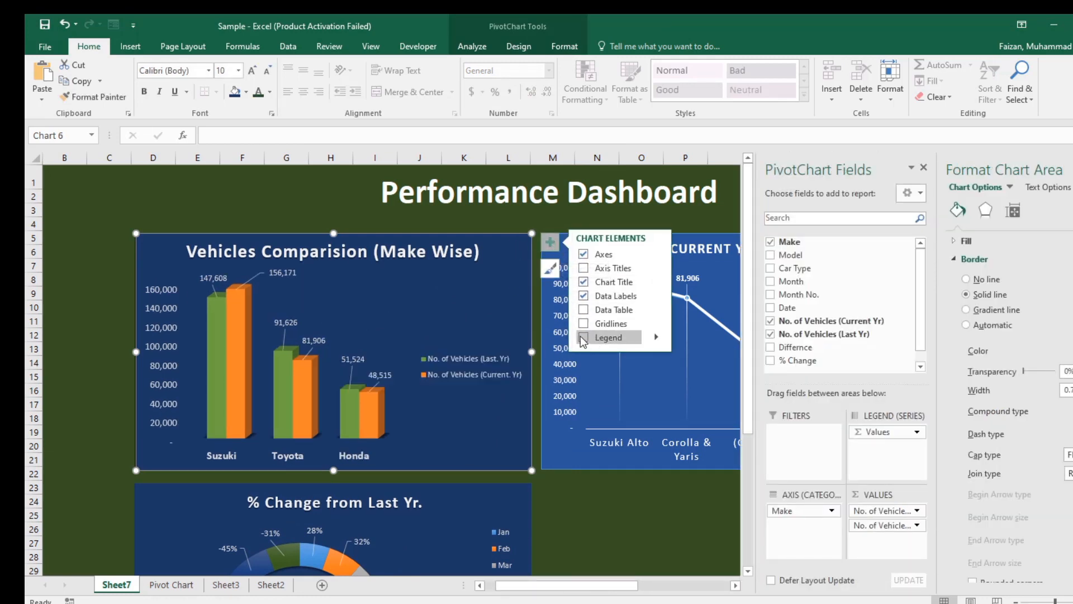
left_click(582, 339)
left_click(583, 339)
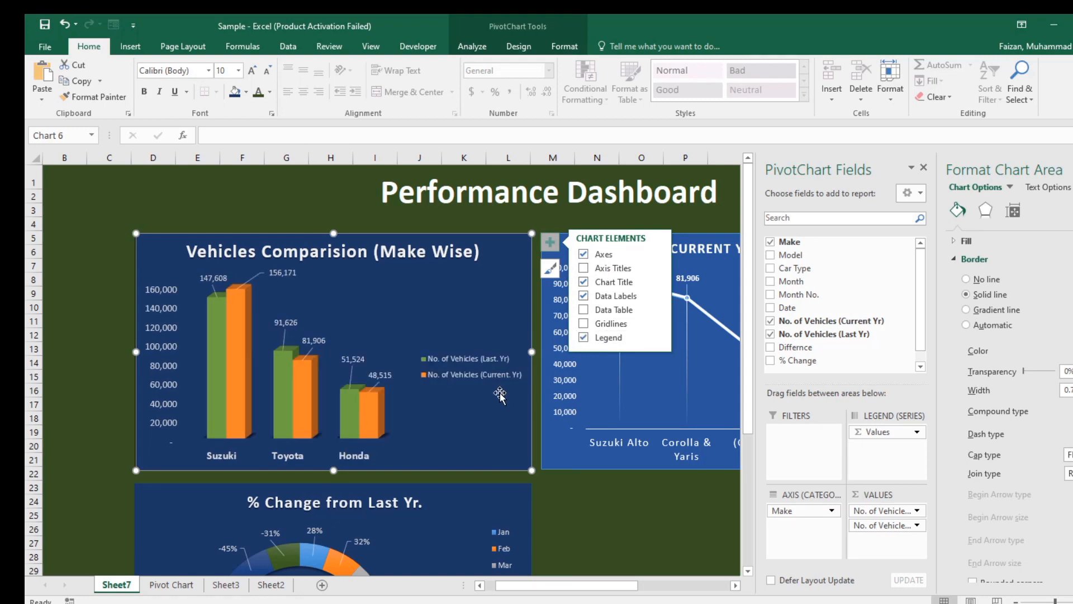
left_click(658, 337)
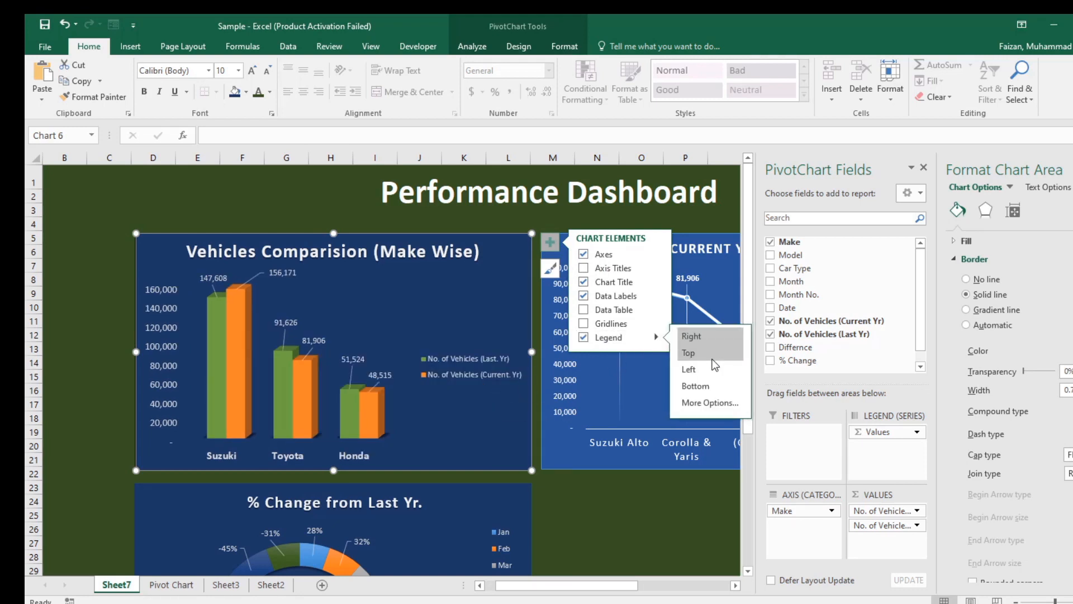
left_click(708, 353)
left_click(671, 513)
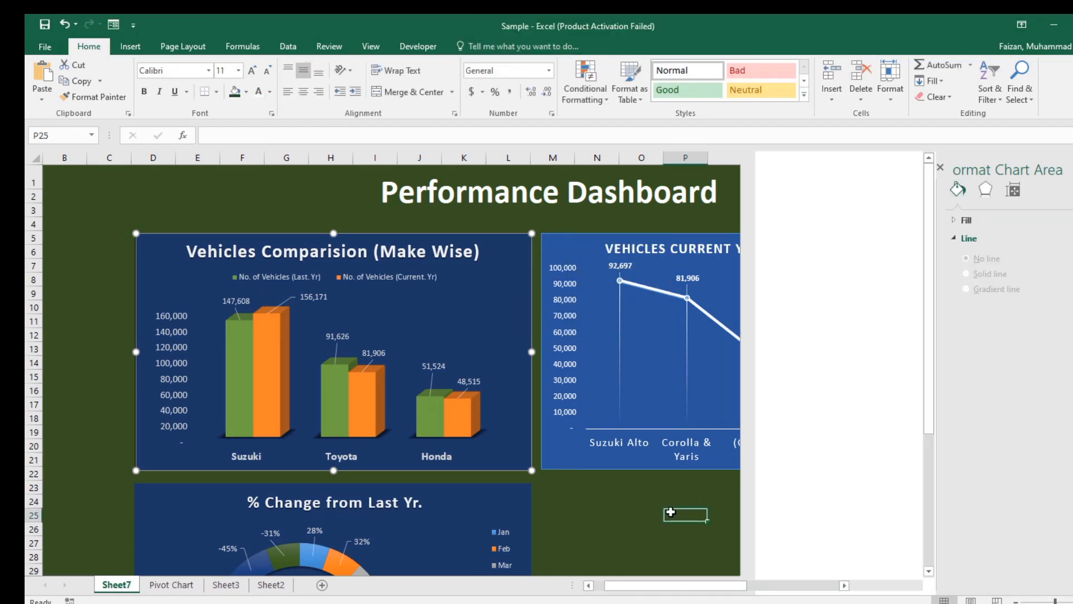
left_click(649, 519)
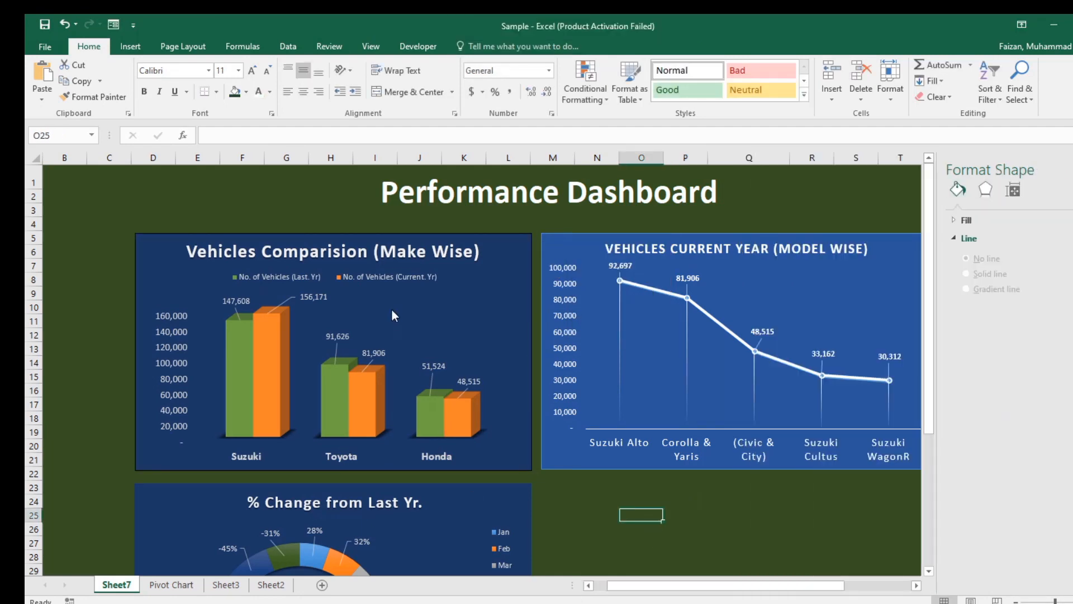
scroll(634, 497, "down", 2)
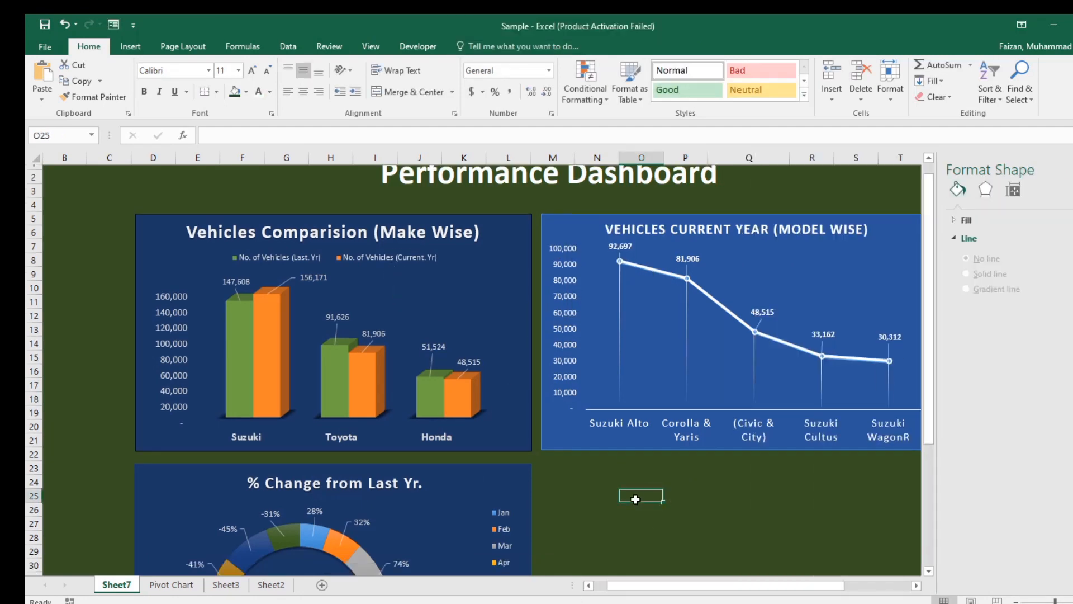
scroll(635, 492, "down", 5)
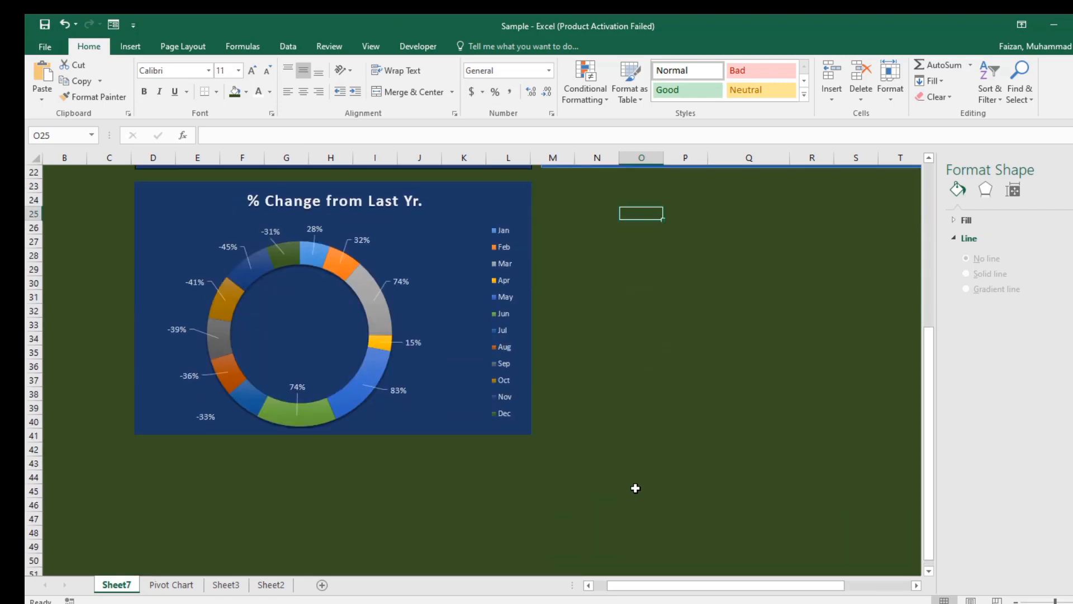
scroll(636, 488, "up", 3)
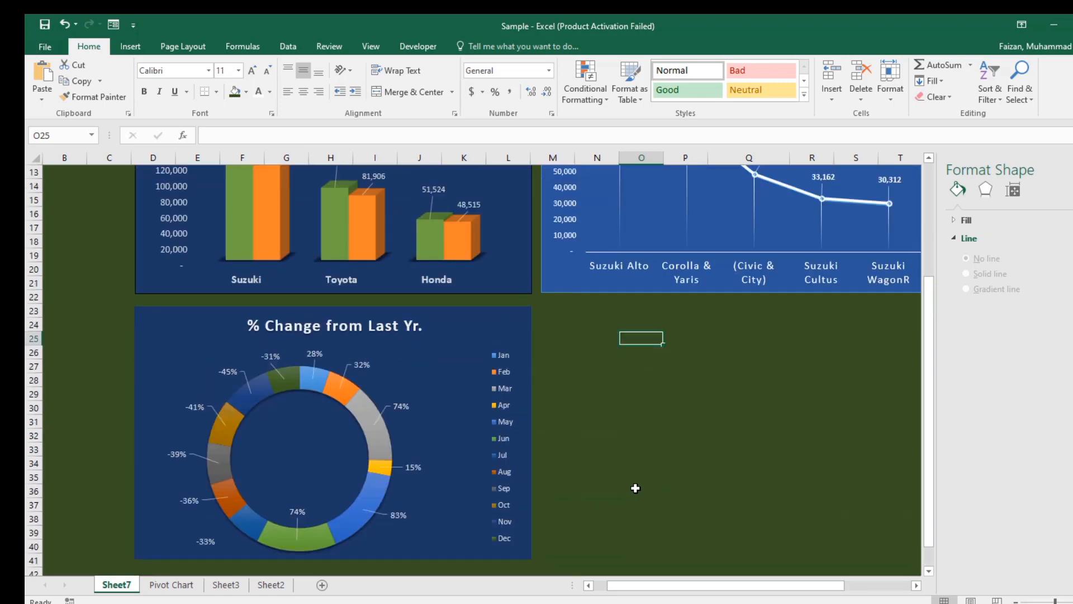
scroll(635, 488, "up", 3)
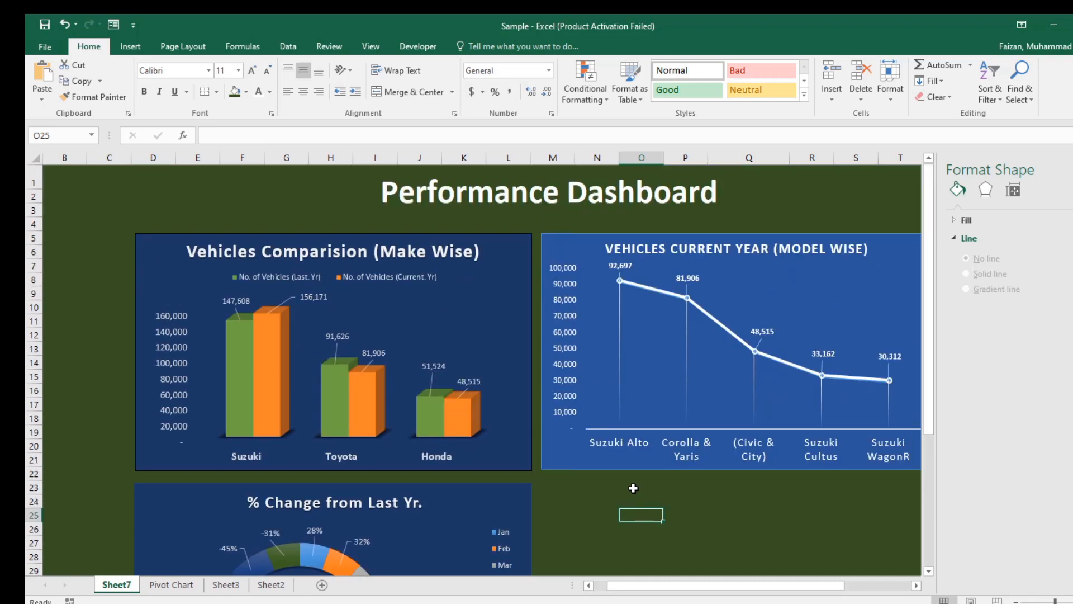
left_click(709, 501)
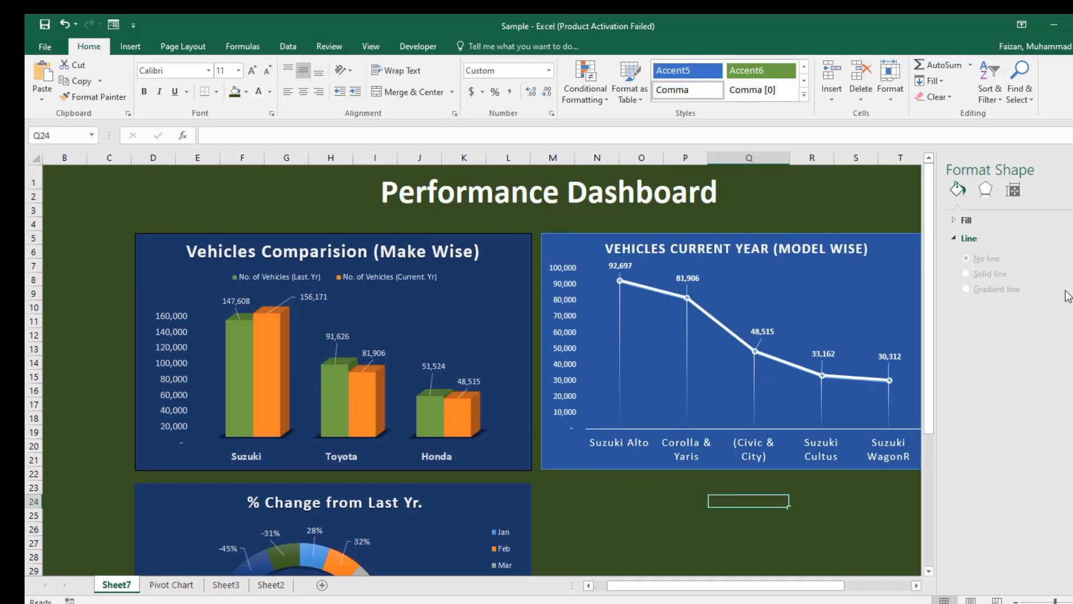
scroll(884, 449, "down", 2)
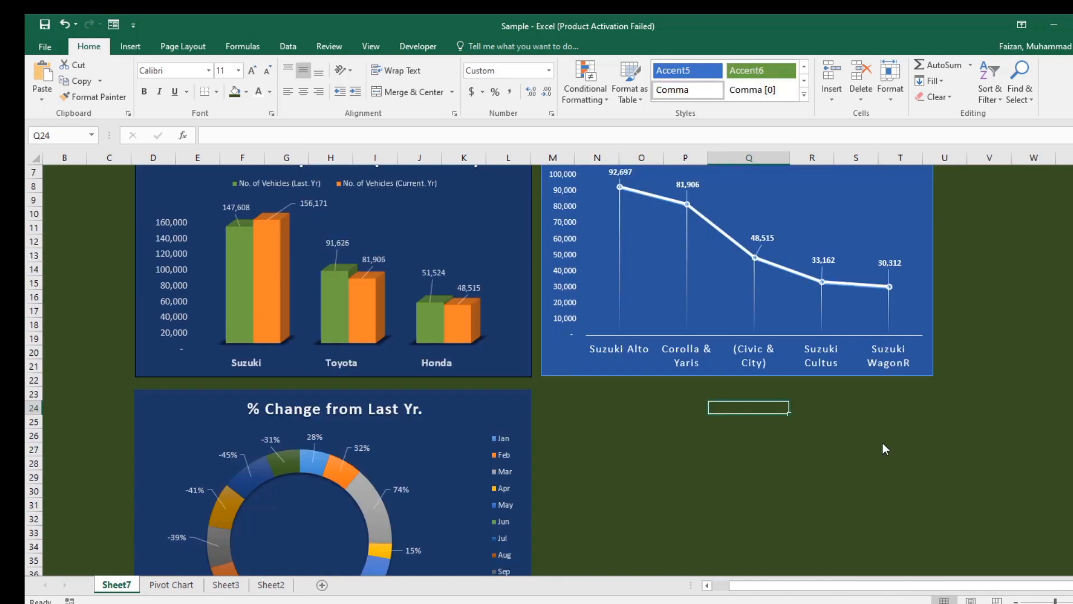
scroll(864, 490, "up", 2)
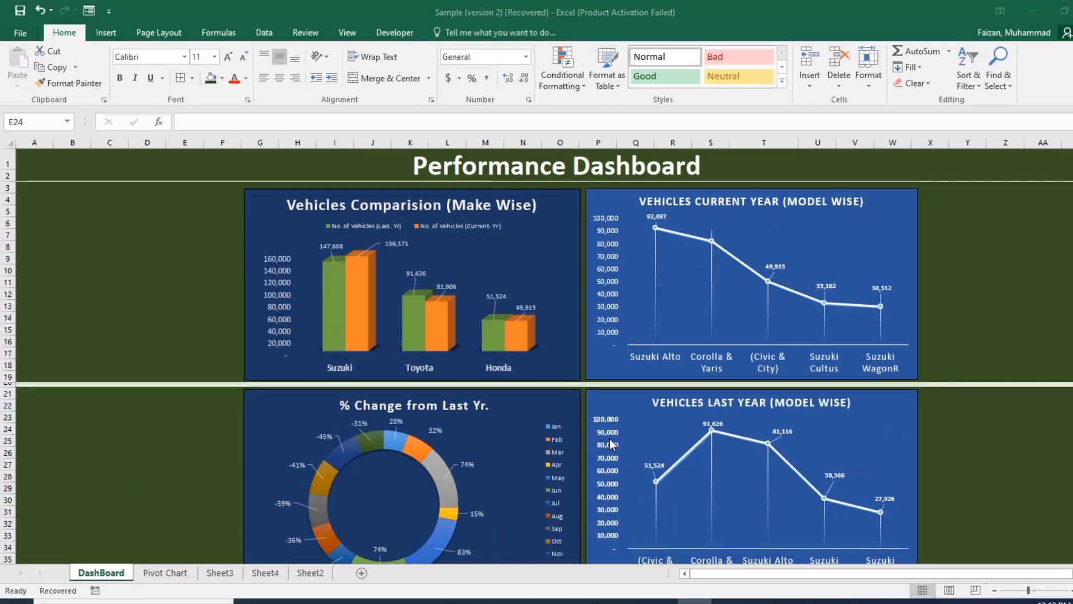
Step: Insert a Date timeline for the pivot table of current-year vehicles by model
left_click(40, 200)
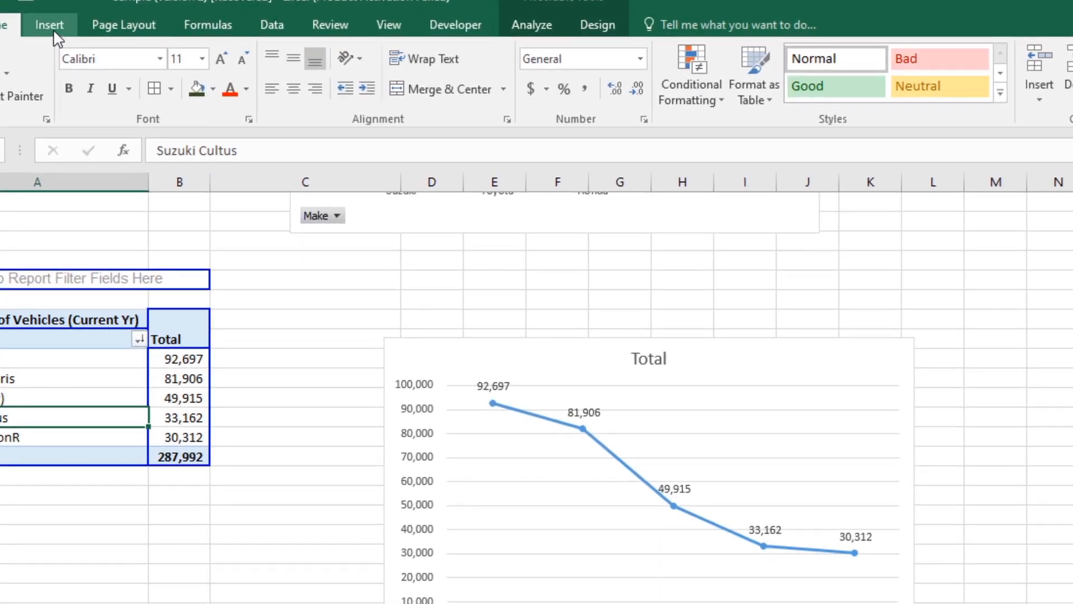
left_click(56, 26)
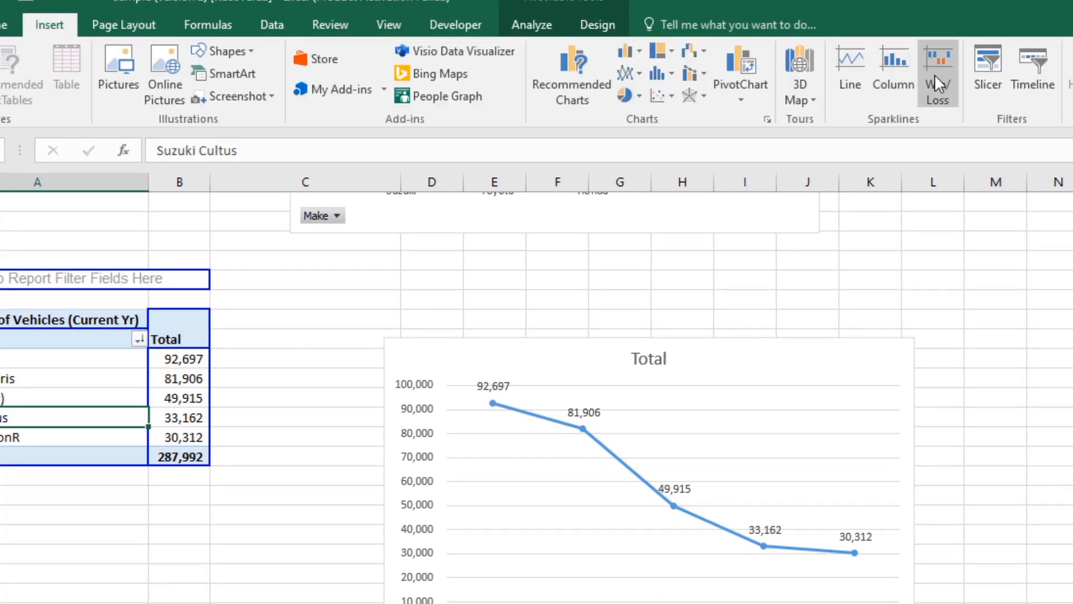
left_click(1033, 73)
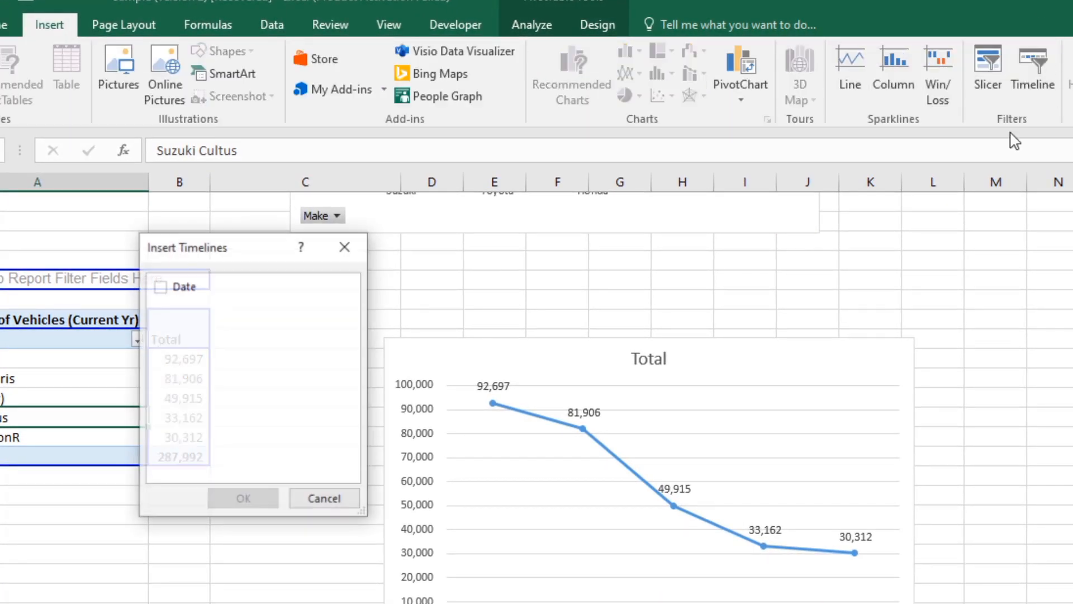
left_click(158, 286)
left_click(239, 499)
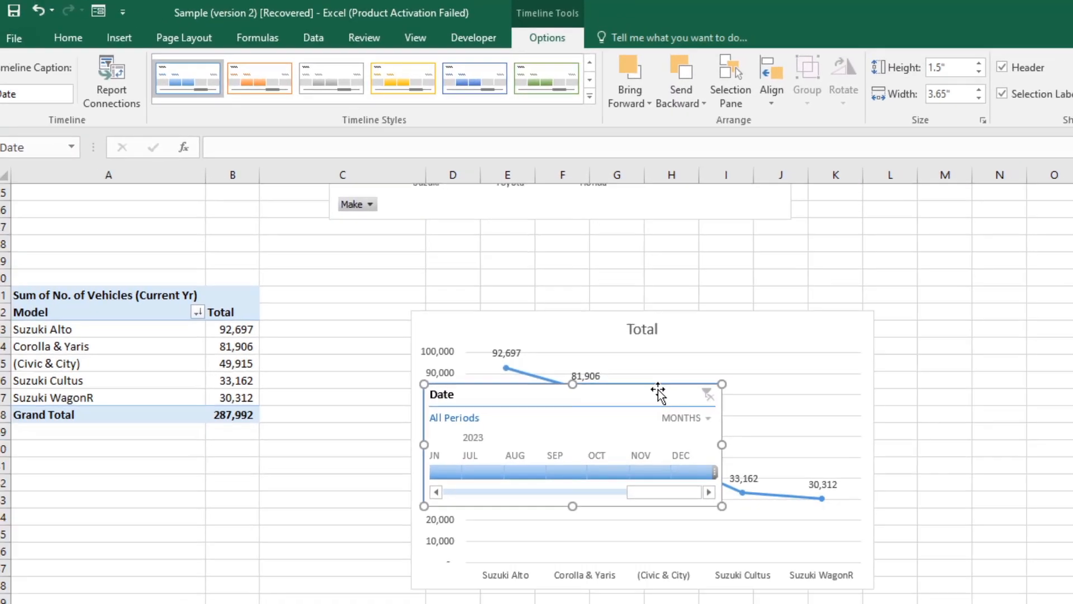
Step: Move the Date timeline over the model pivot table and try the custom dark green, bright blue and dark blue timeline styles on it
left_click_drag(665, 423, 276, 289)
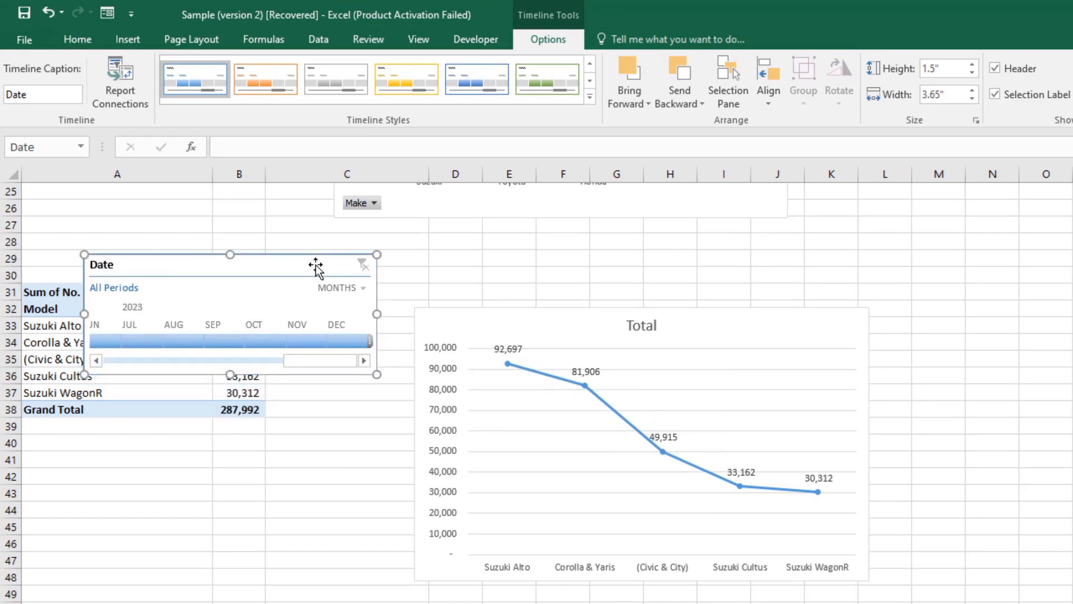
left_click(589, 96)
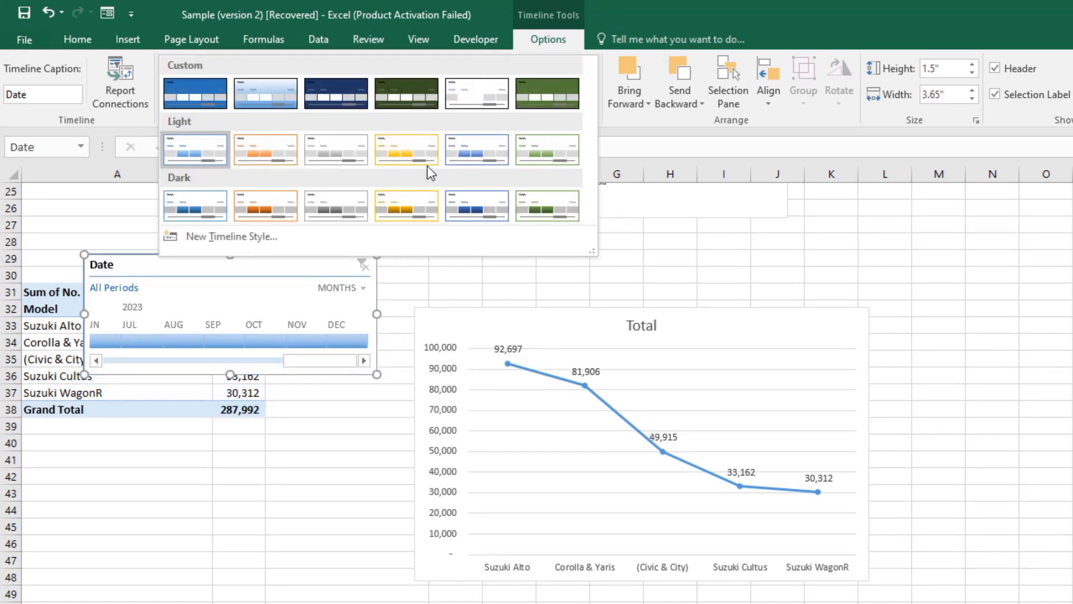
left_click(393, 100)
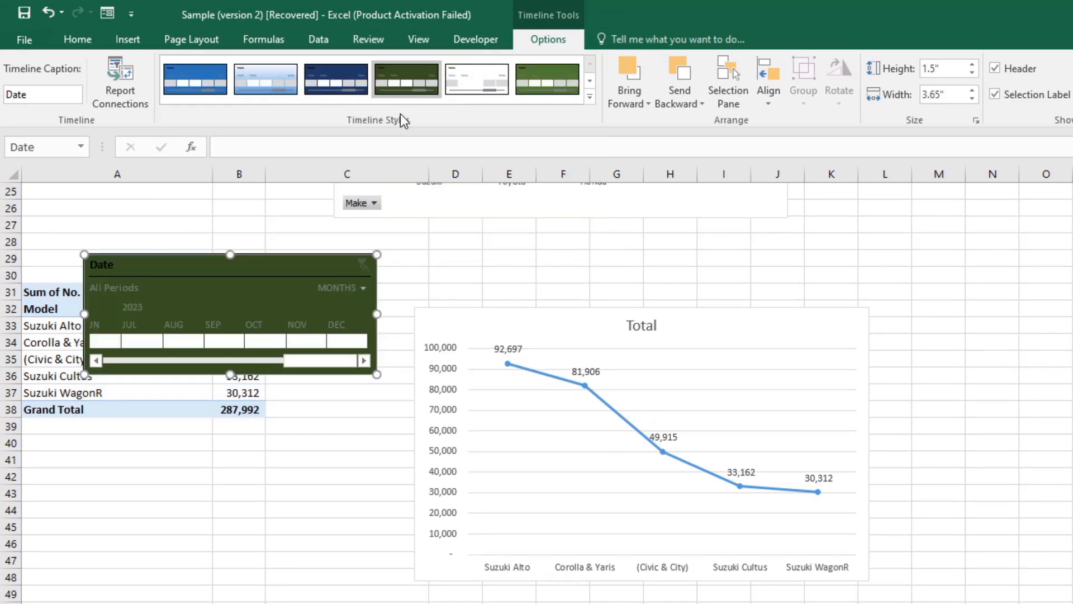
left_click(589, 96)
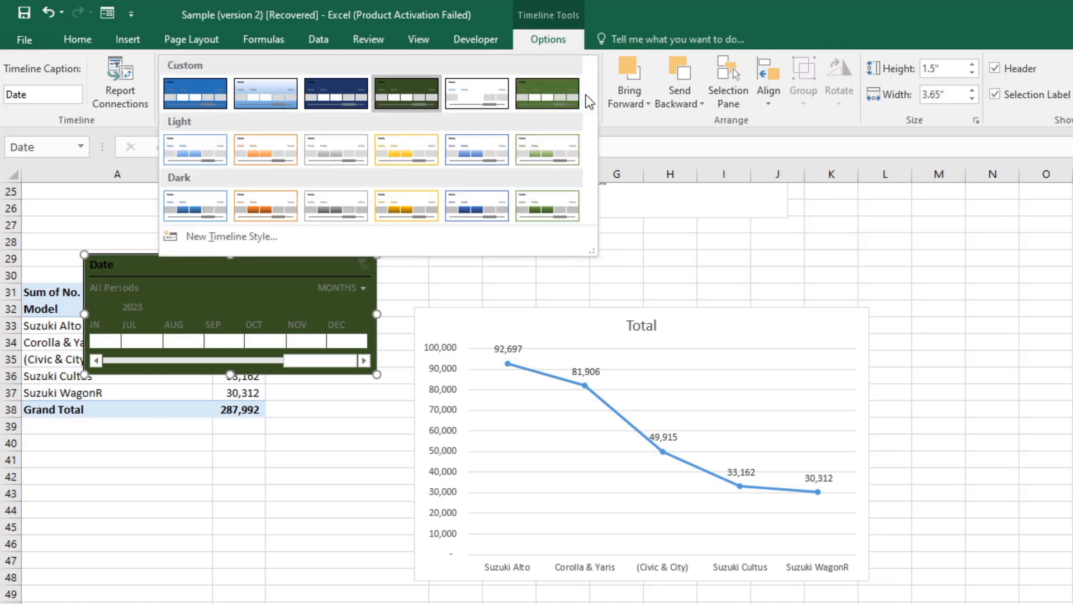
left_click(320, 106)
left_click(182, 86)
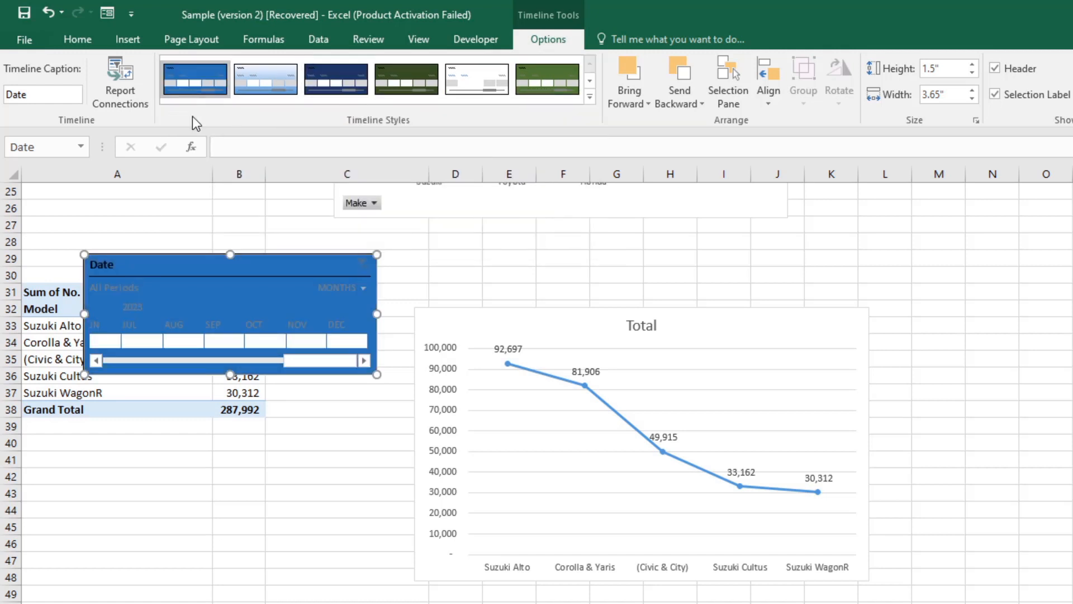
left_click(352, 89)
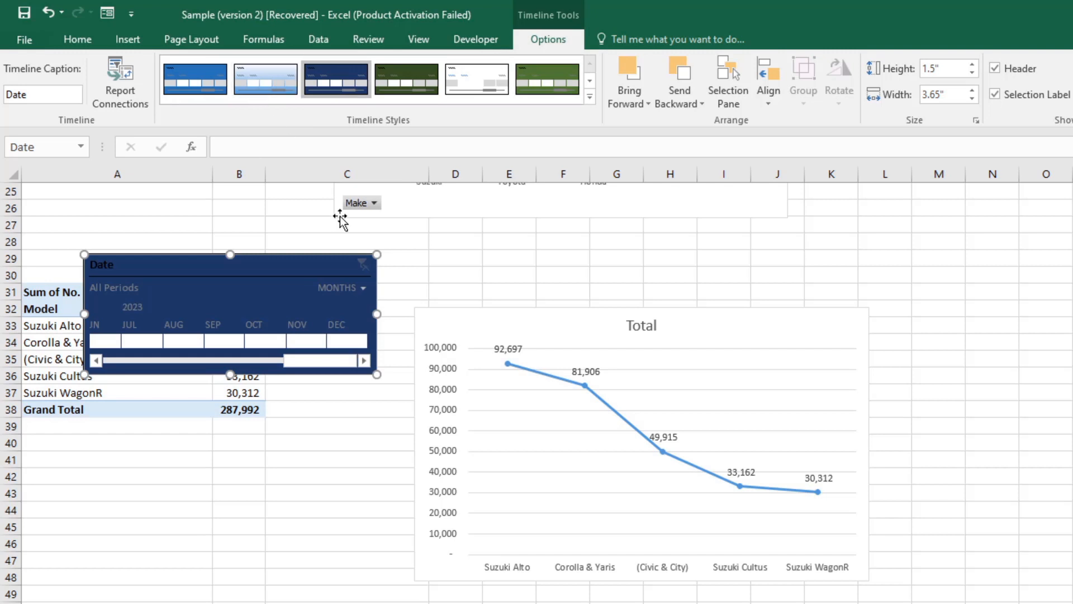
Step: Try the Date timeline by filtering the pivot table to June 2023 and clearing that filter
left_click(96, 341)
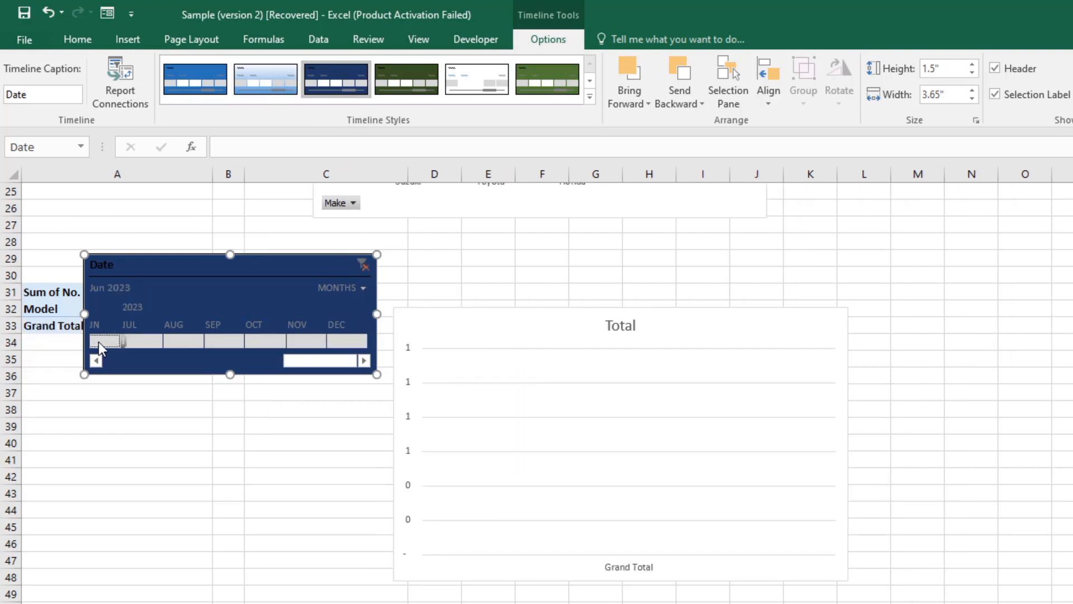
left_click(362, 263)
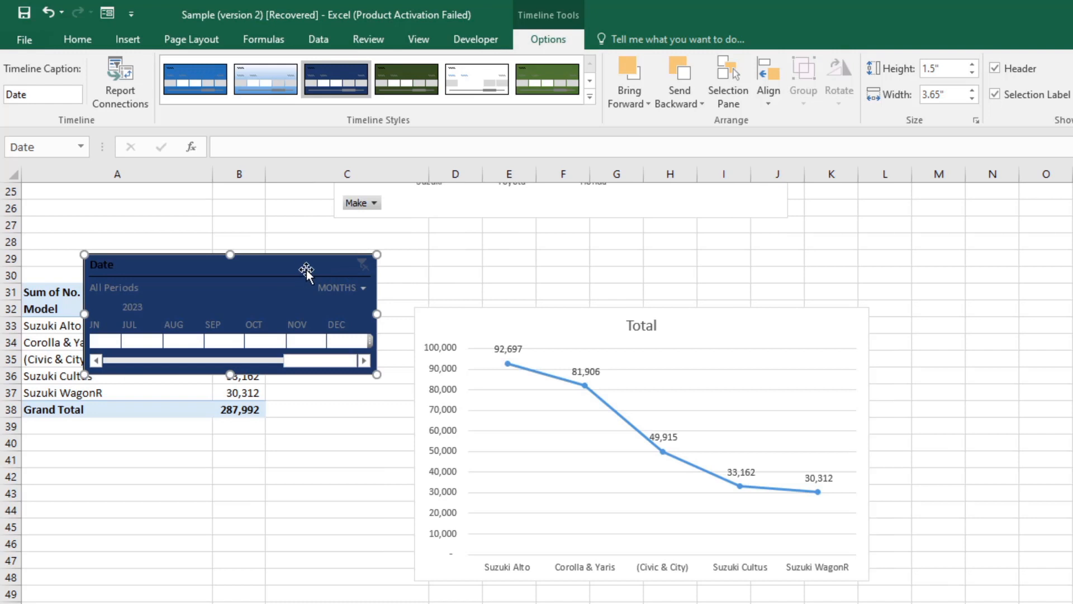
Step: Try the custom green timeline style, followed by the blue style from the Dark group, on the Date timeline
left_click(549, 75)
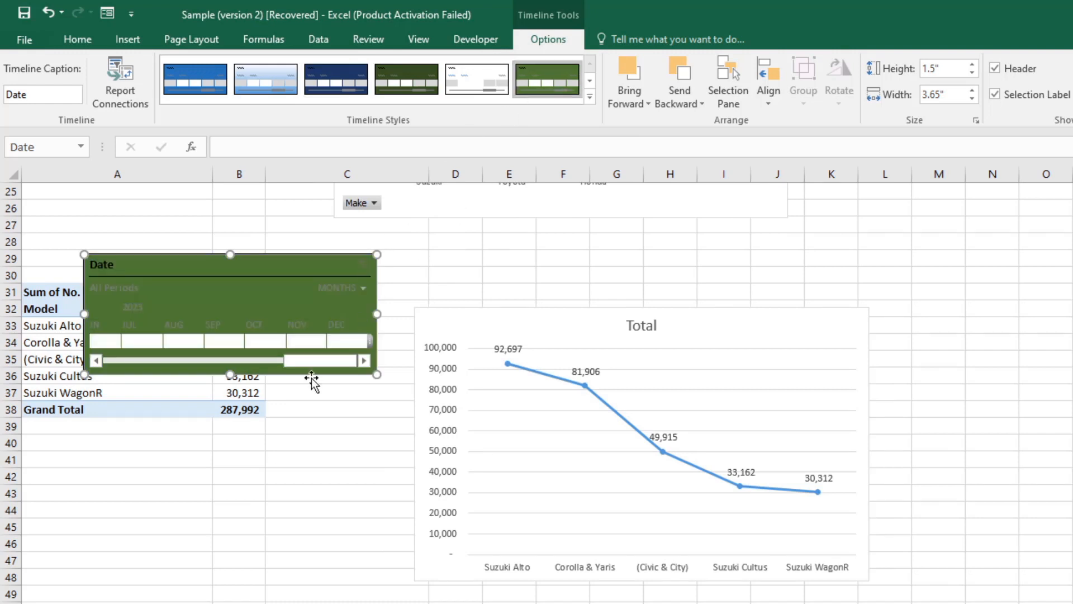
left_click(588, 98)
left_click(459, 206)
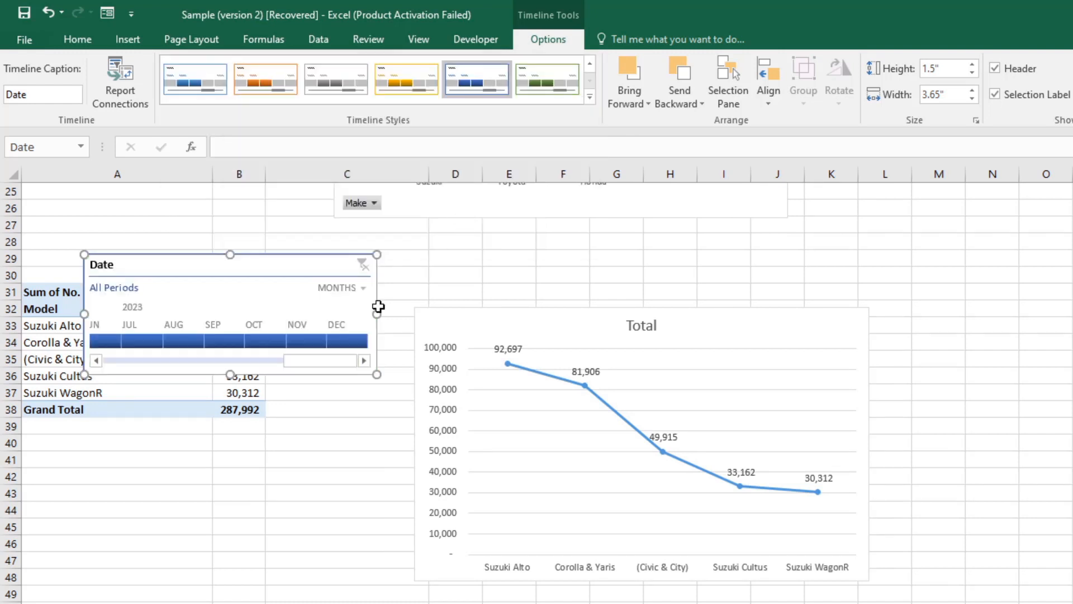
left_click(334, 508)
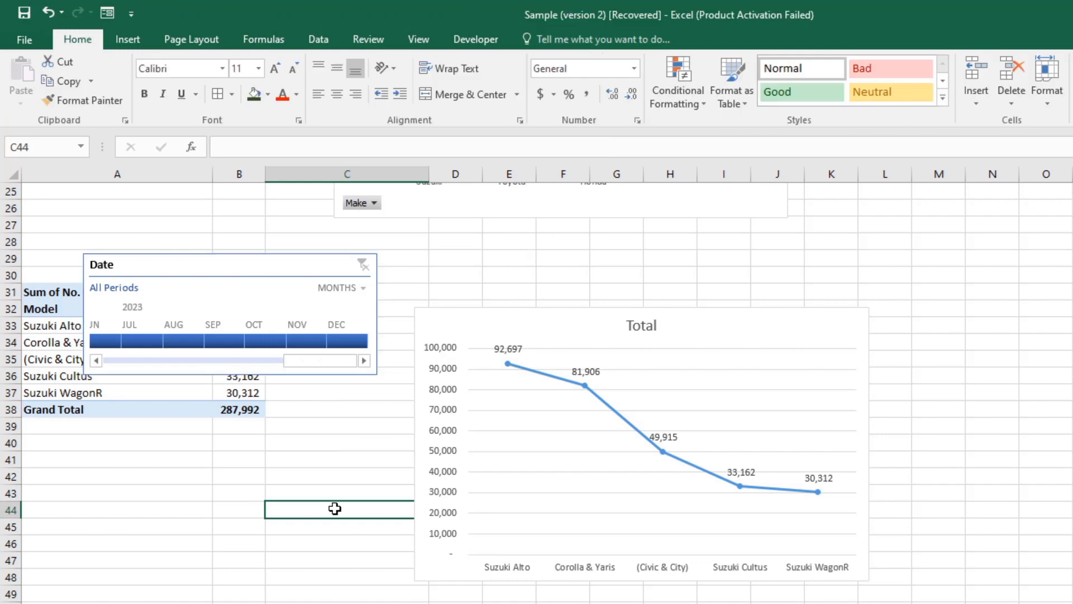
Step: Delete the Date timeline from the Pivot Chart sheet
left_click(273, 274)
key("Delete")
left_click(227, 545)
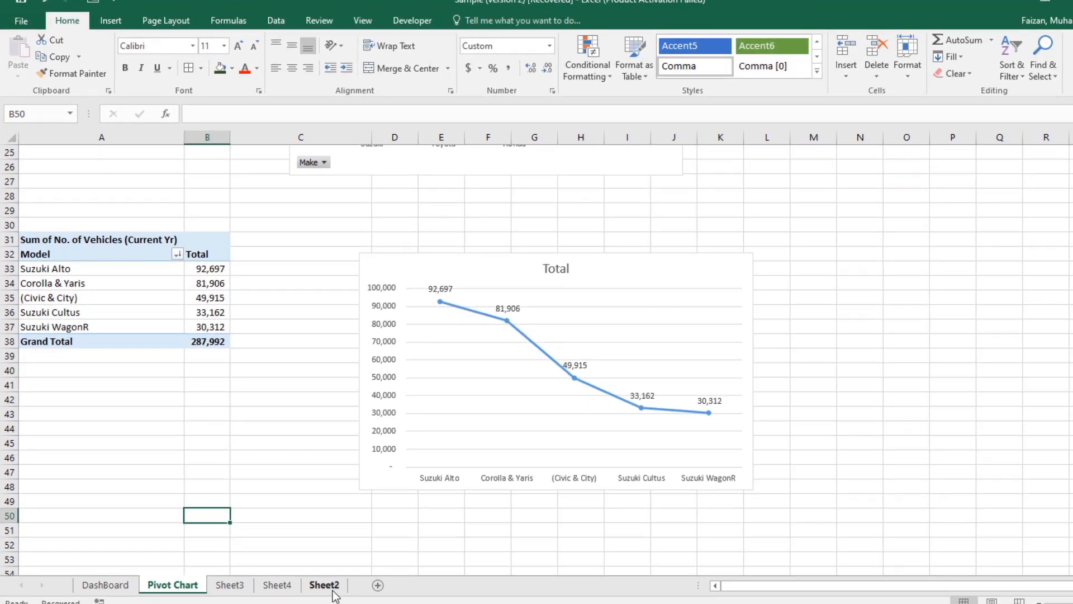
Step: Create a PivotTable on a new worksheet from the whole vehicle data range A1:I61 on Sheet2
left_click(324, 584)
left_click(211, 260)
key("ctrl+Up")
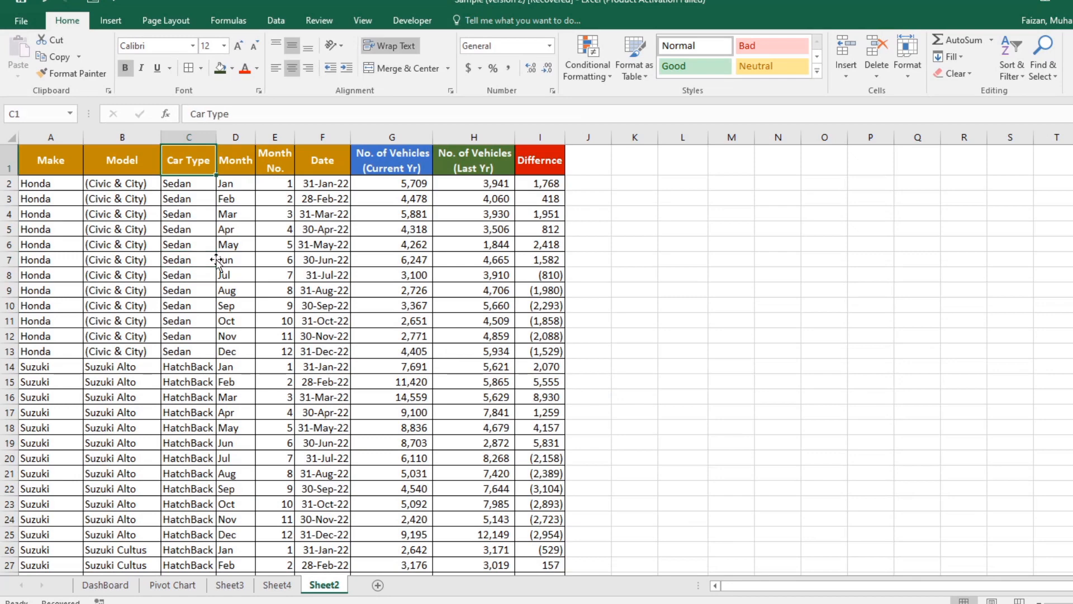
key("ctrl+Left")
key("ctrl+shift+Right")
key("ctrl+shift+Down")
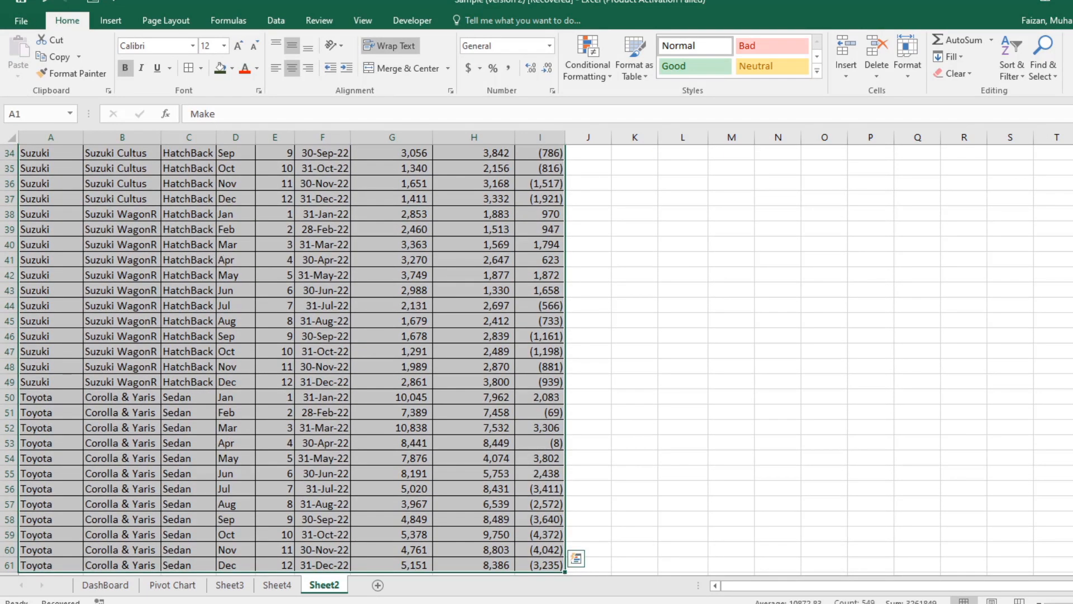
left_click(109, 22)
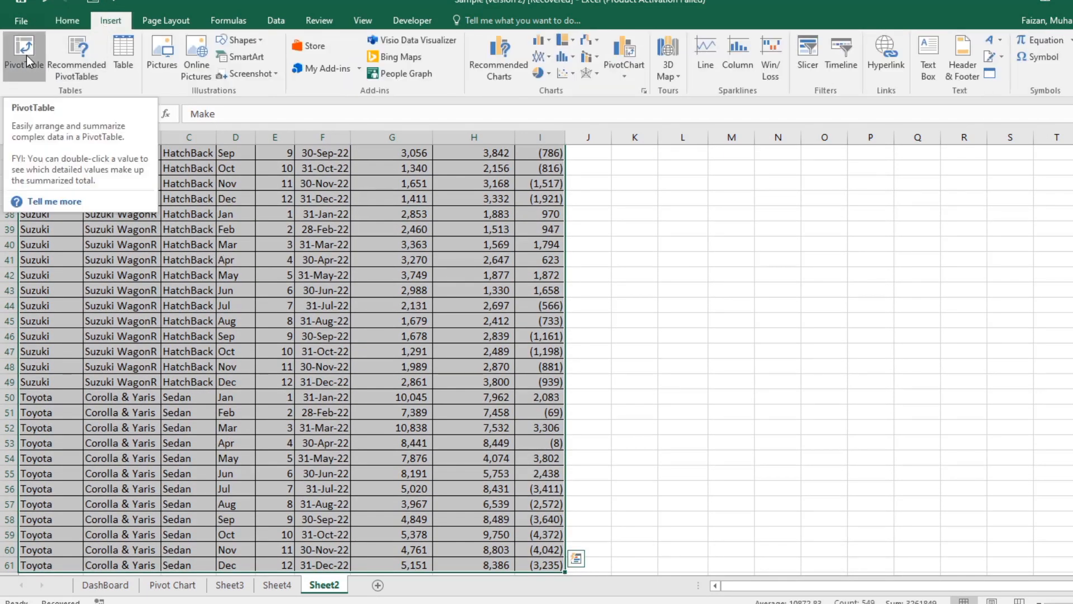
left_click(26, 56)
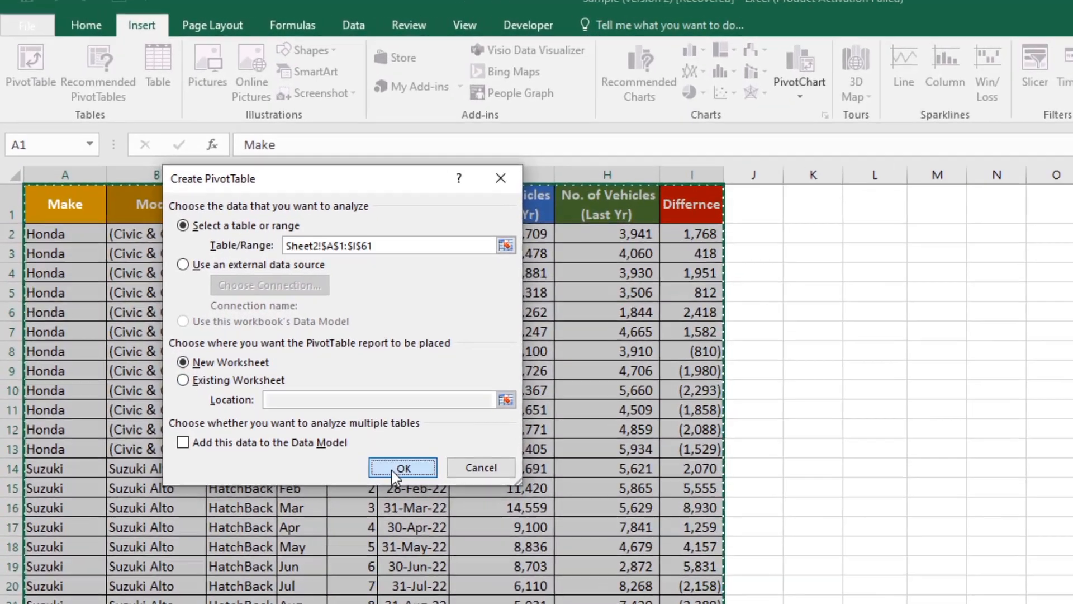
left_click(400, 468)
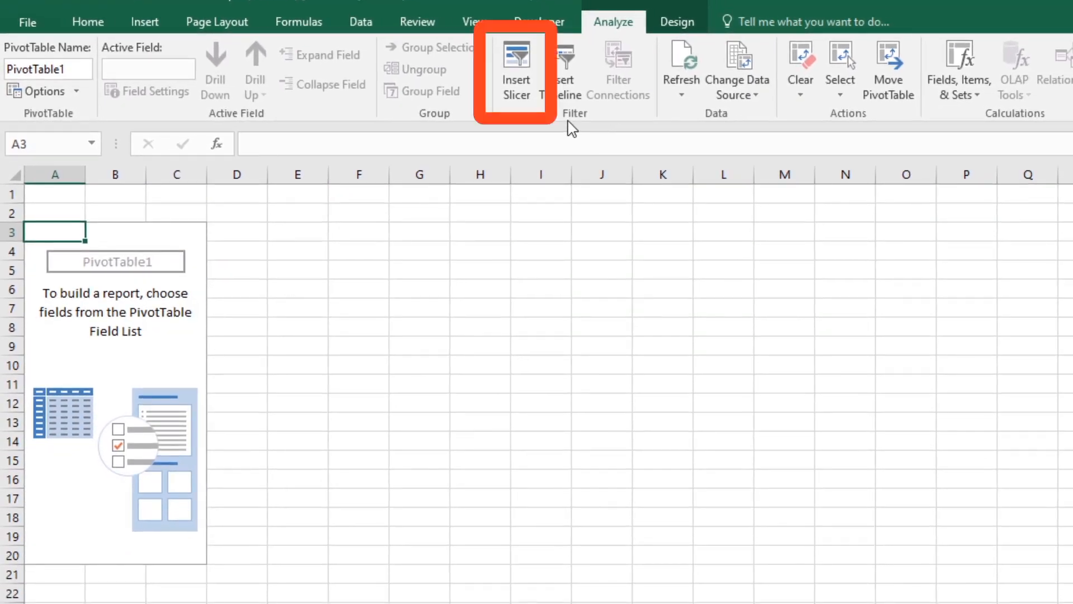
Step: Insert slicers for Make, Model, Car Type and Month from the empty PivotTable
left_click(519, 95)
left_click(471, 237)
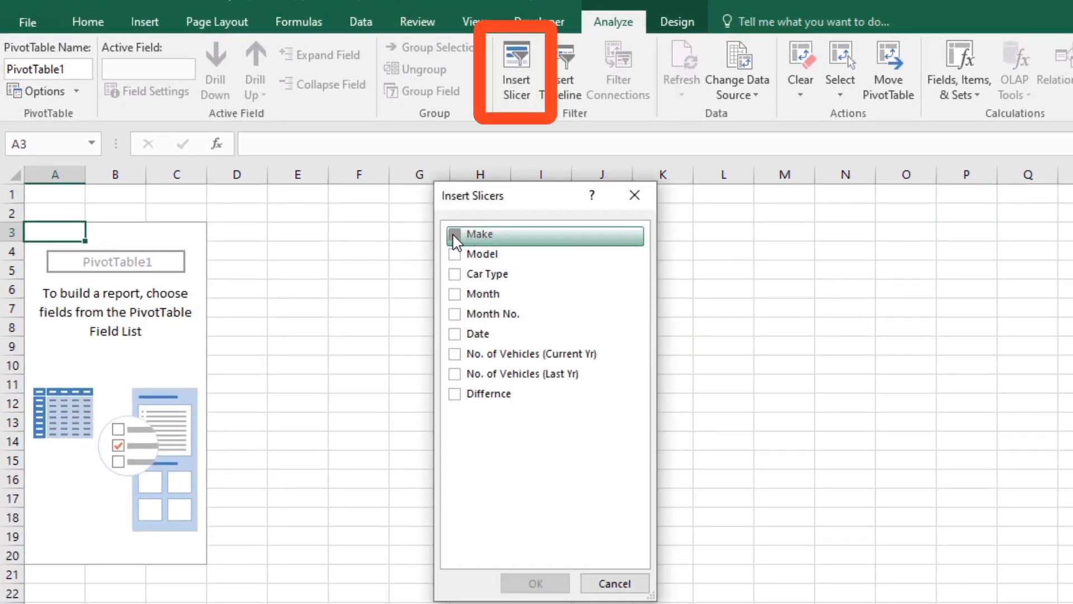
left_click(455, 254)
left_click(455, 274)
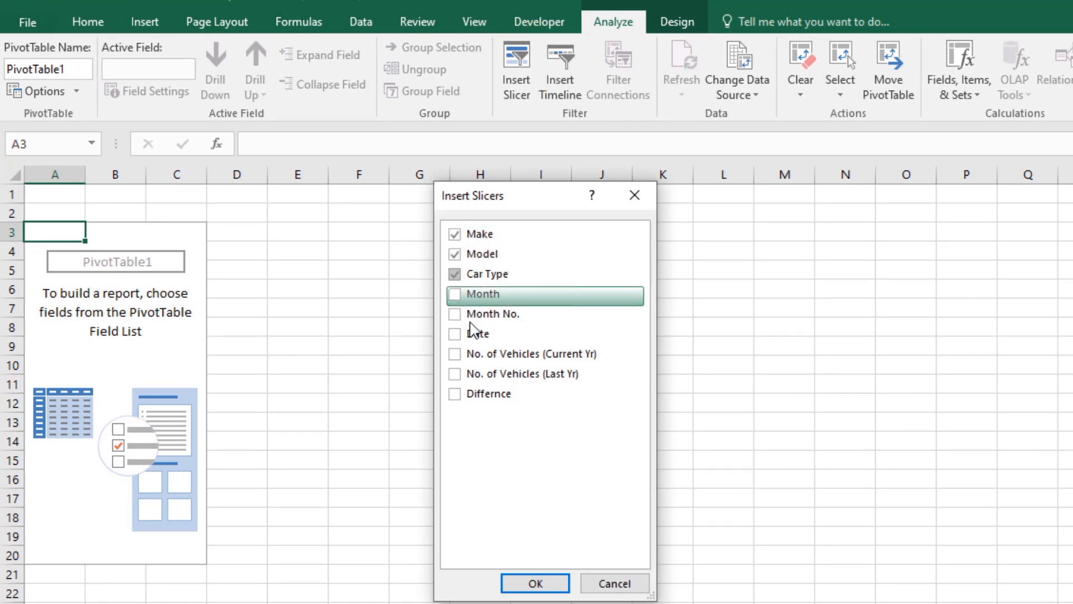
left_click(455, 295)
left_click(534, 583)
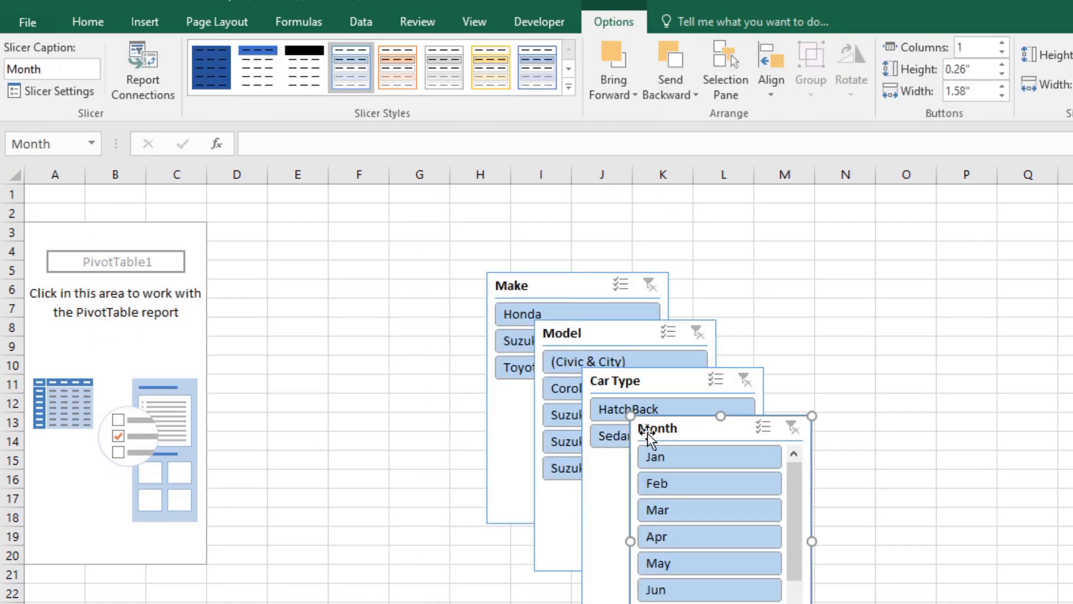
Step: Arrange the Make, Model, Car Type and Month slicers side by side in one row beside the PivotTable
left_click_drag(549, 289, 287, 278)
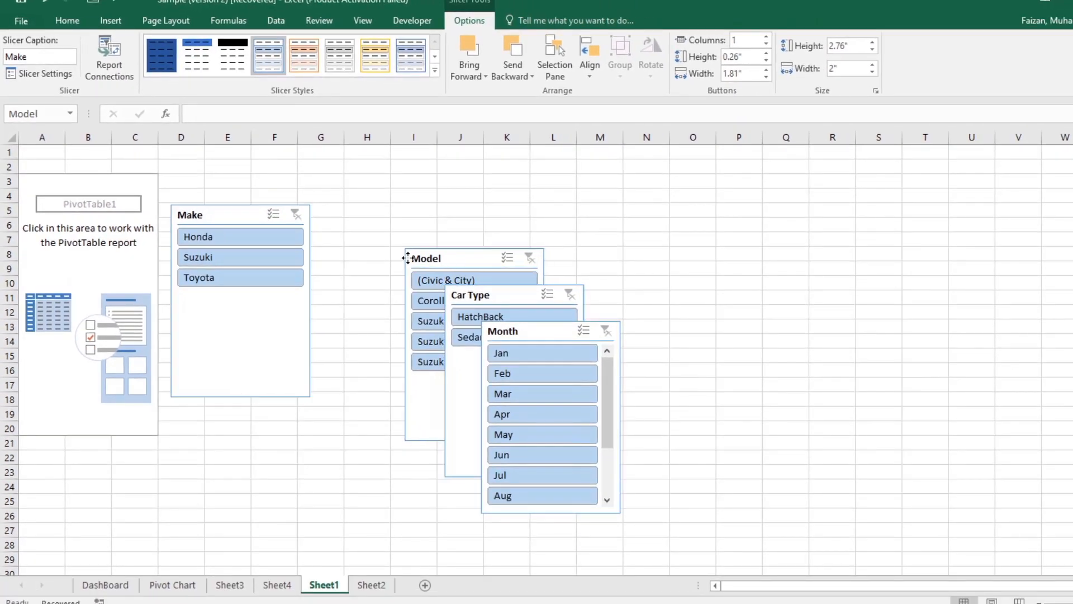
left_click_drag(508, 308, 417, 259)
left_click_drag(343, 216, 347, 215)
left_click_drag(478, 295, 495, 215)
left_click_drag(558, 331, 664, 214)
Step: Copy the Month slicer to the DashBoard sheet beside the Vehicles Comparision chart, using the destination theme
right_click(664, 214)
left_click(698, 239)
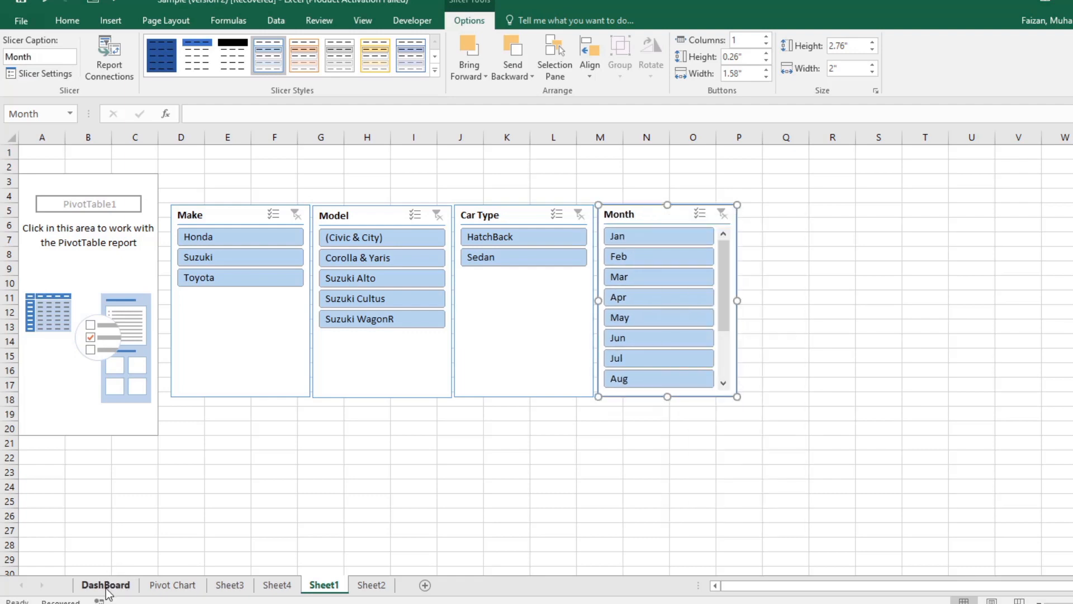
left_click(105, 584)
right_click(37, 191)
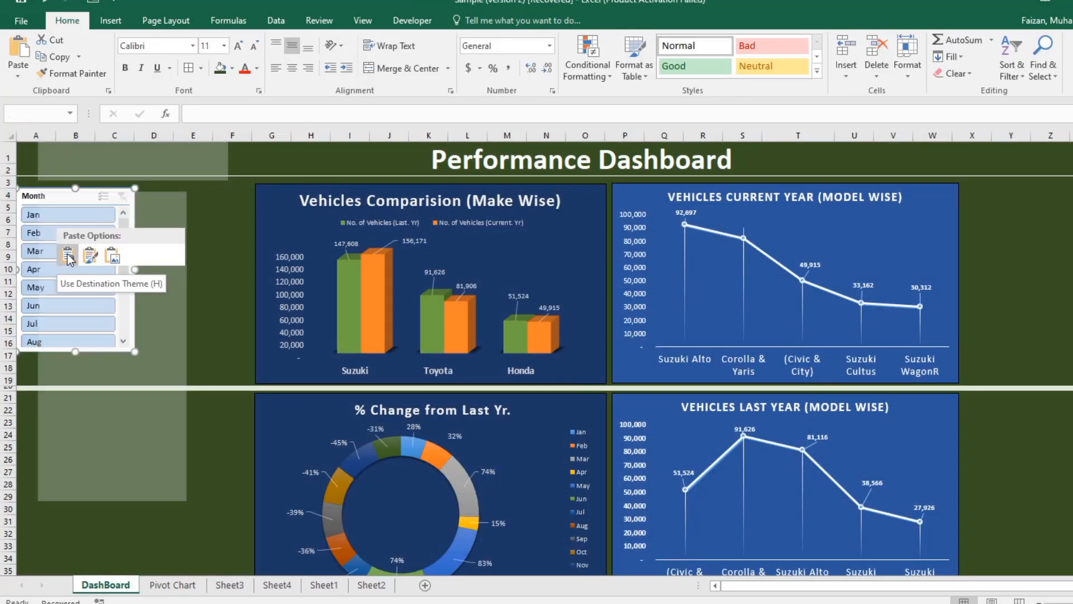
left_click(66, 256)
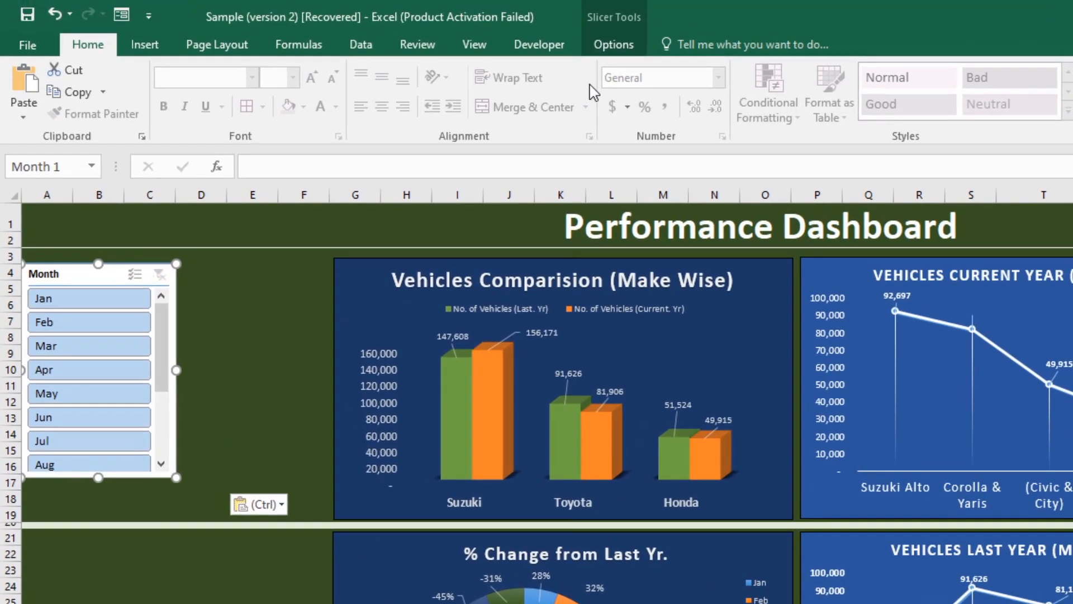
Step: Lay out the DashBoard's Month slicer in 3 columns and resize it to 1.78" high and 3.79" wide, left of the Vehicles Comparision chart
left_click(469, 21)
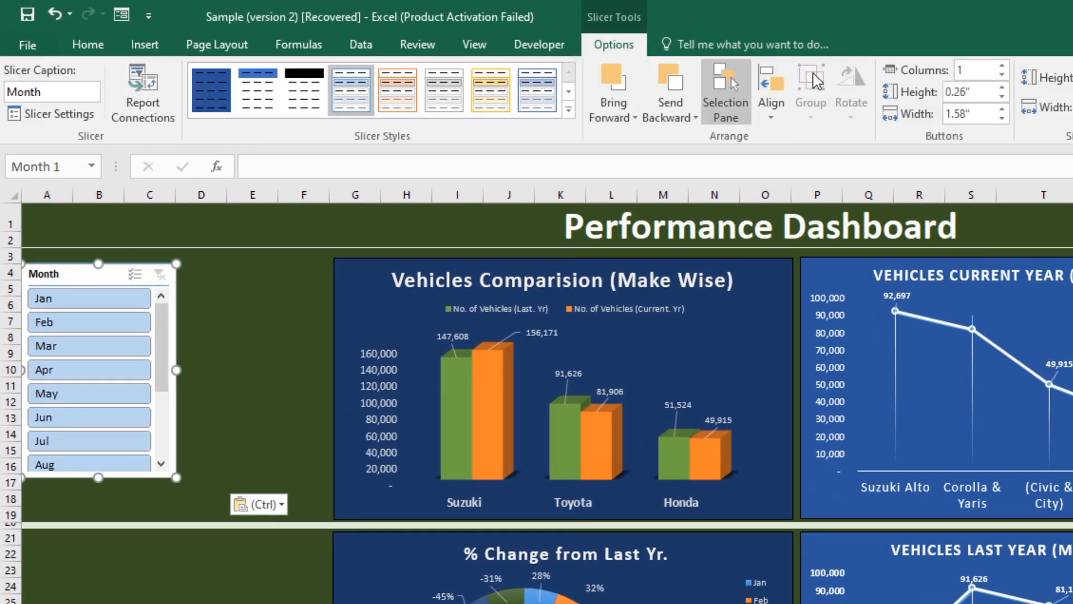
right_click(79, 280)
key("Escape")
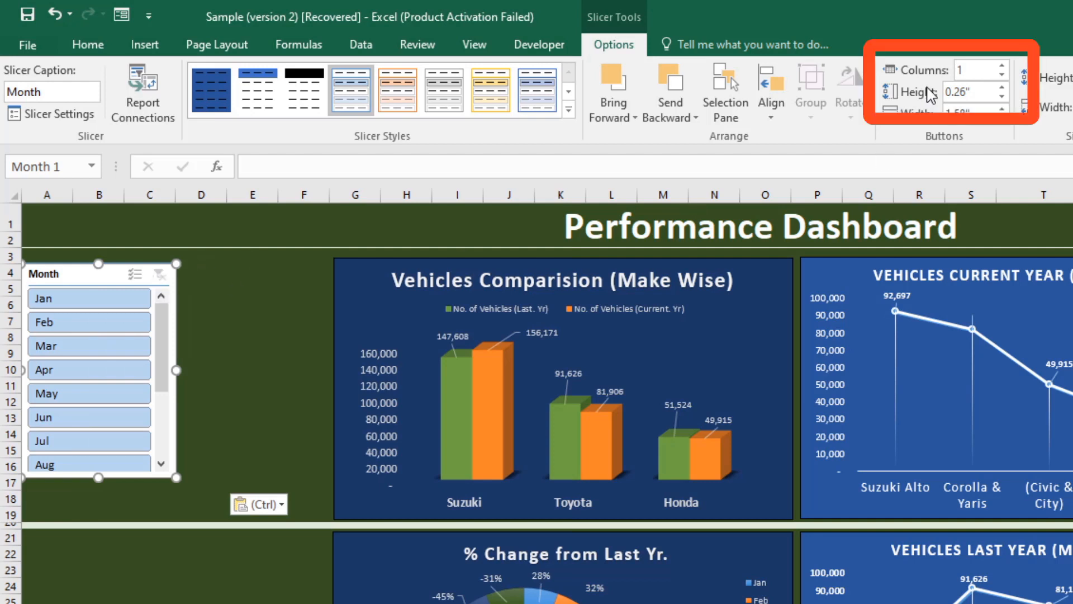
left_click(1001, 65)
left_click(1001, 65)
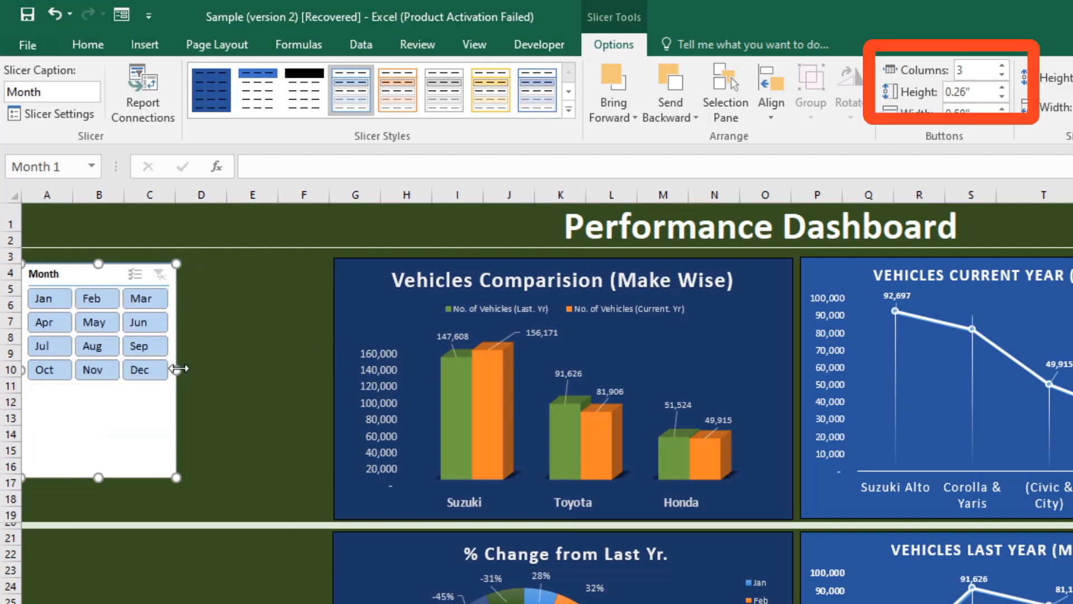
left_click_drag(172, 373, 314, 369)
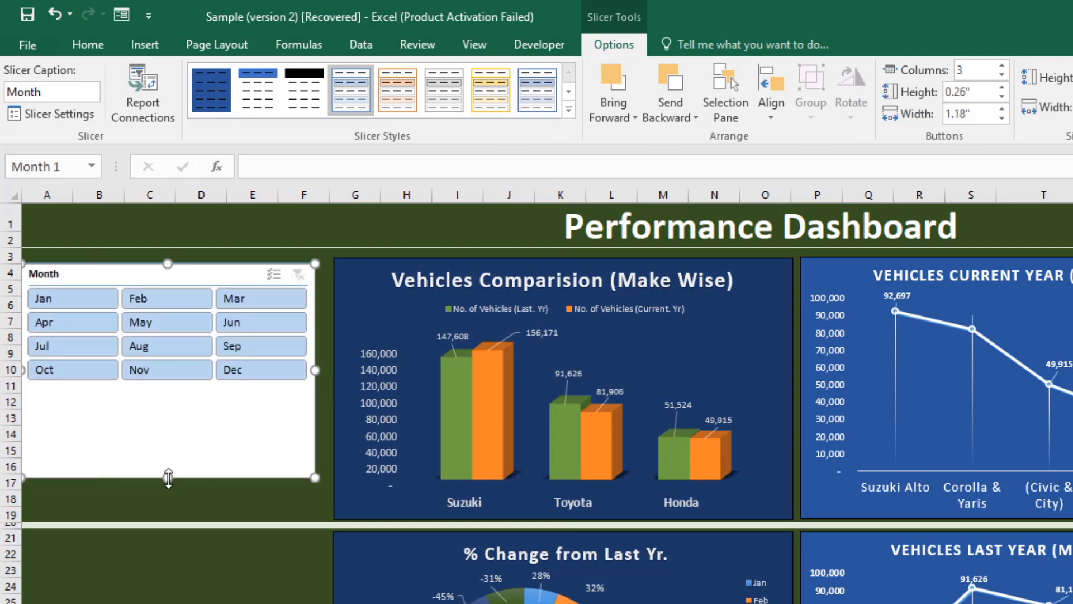
left_click_drag(184, 403, 186, 400)
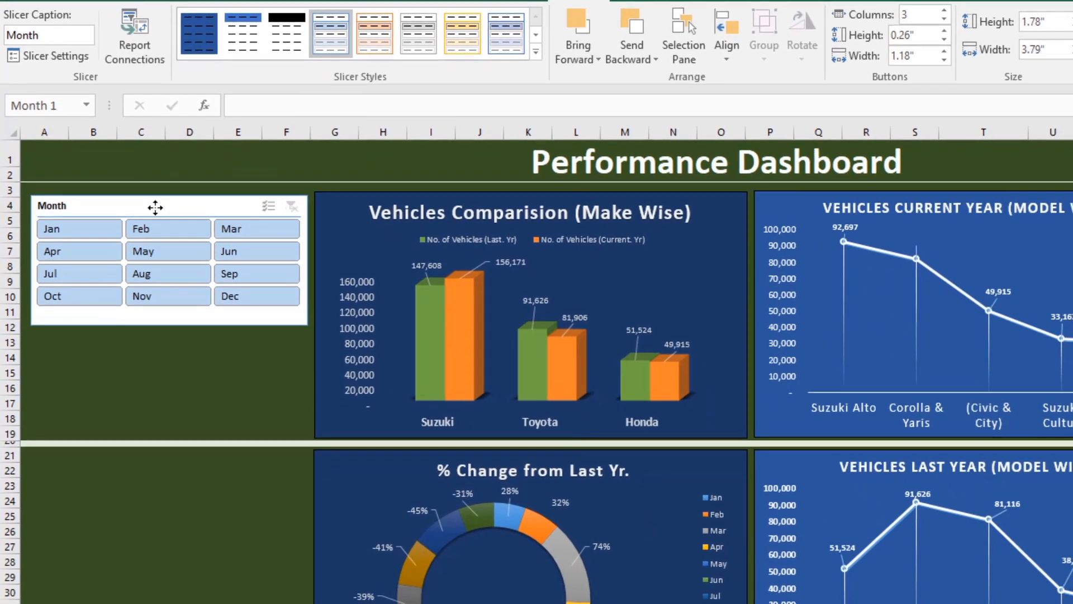
Step: Review the Month slicer's header, sorting and filtering settings
right_click(151, 203)
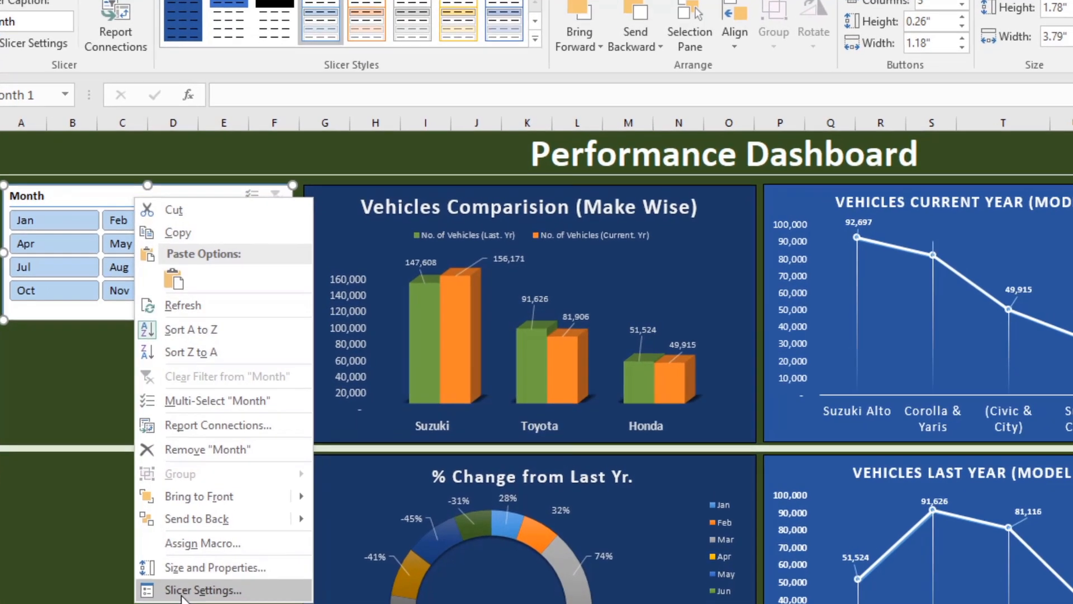
left_click(181, 591)
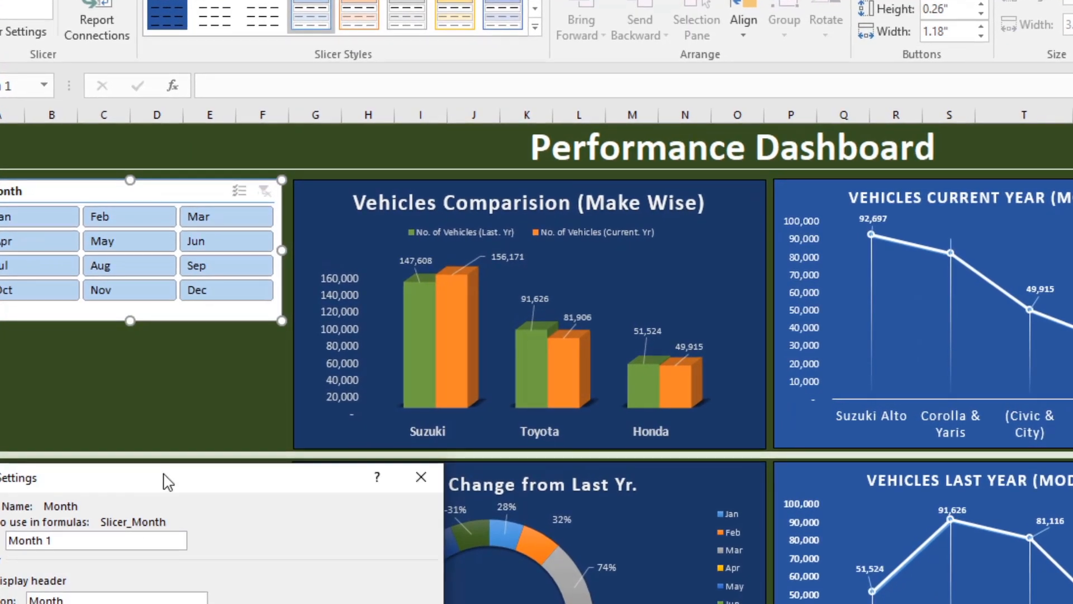
left_click_drag(167, 482, 528, 245)
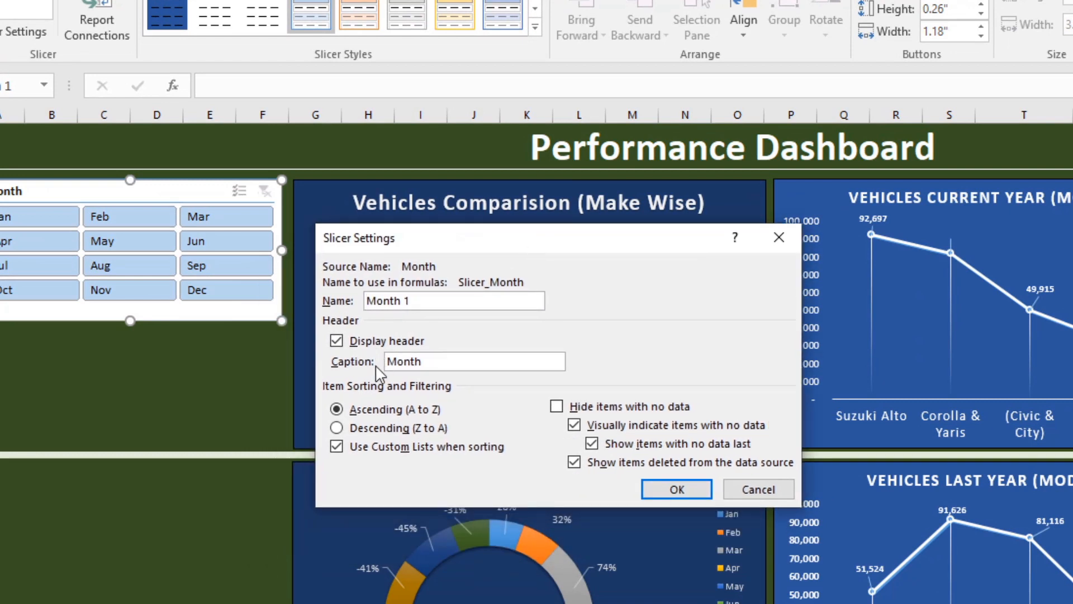
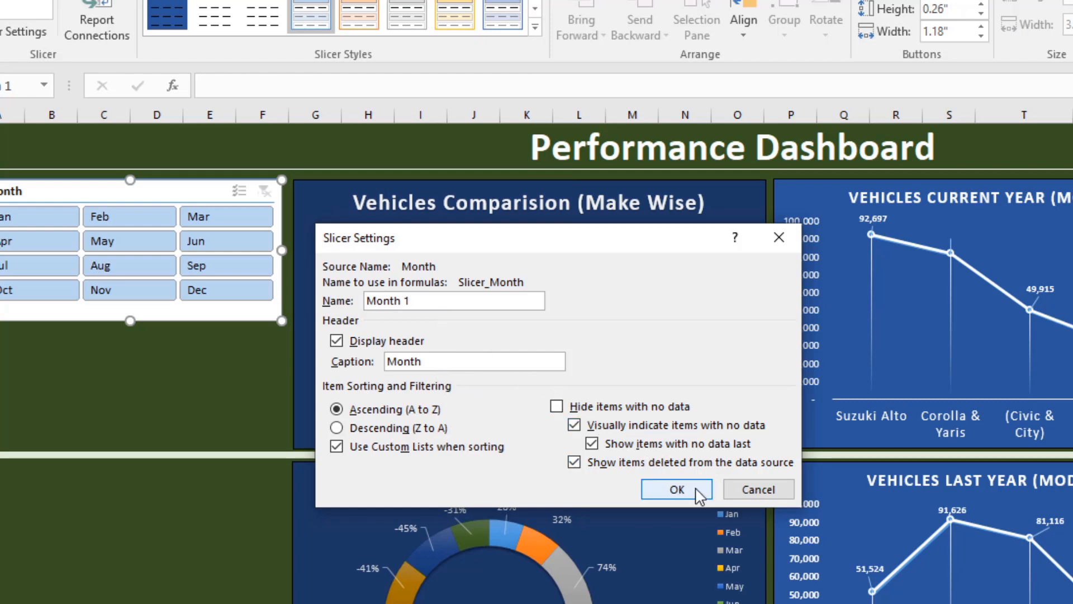
left_click(677, 489)
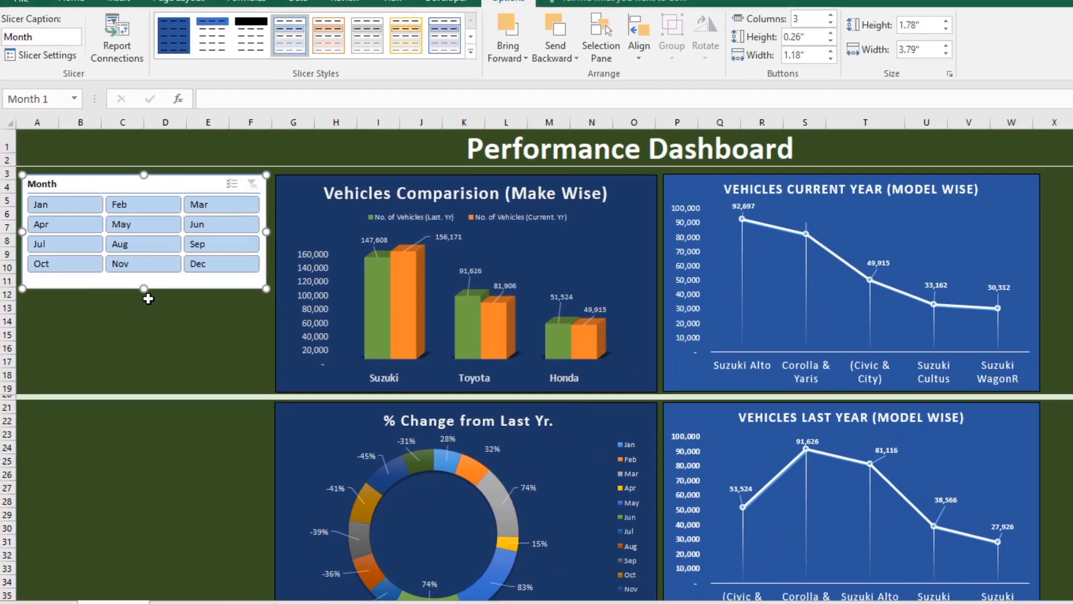
Step: Apply the dark blue slicer style to the Month slicer and shorten it to 1.62" high
left_click(470, 50)
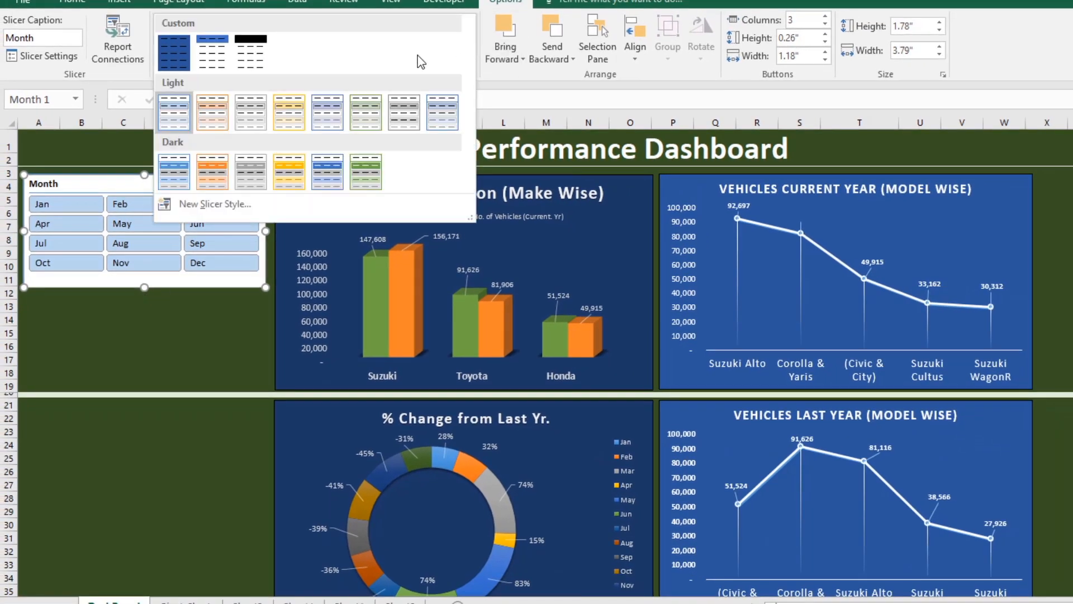
left_click(297, 178)
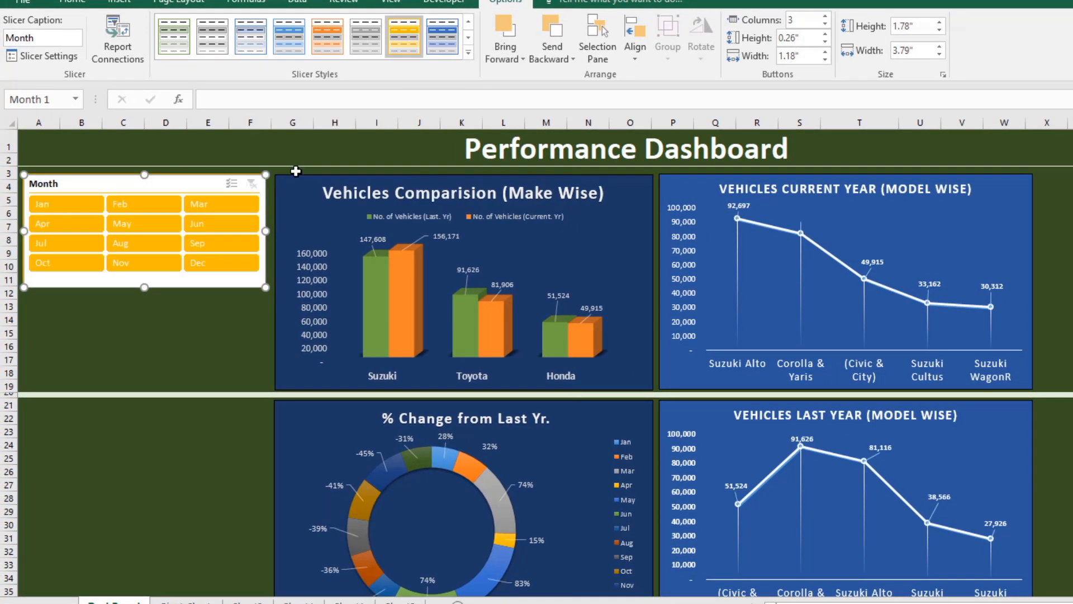
left_click(469, 52)
left_click(327, 177)
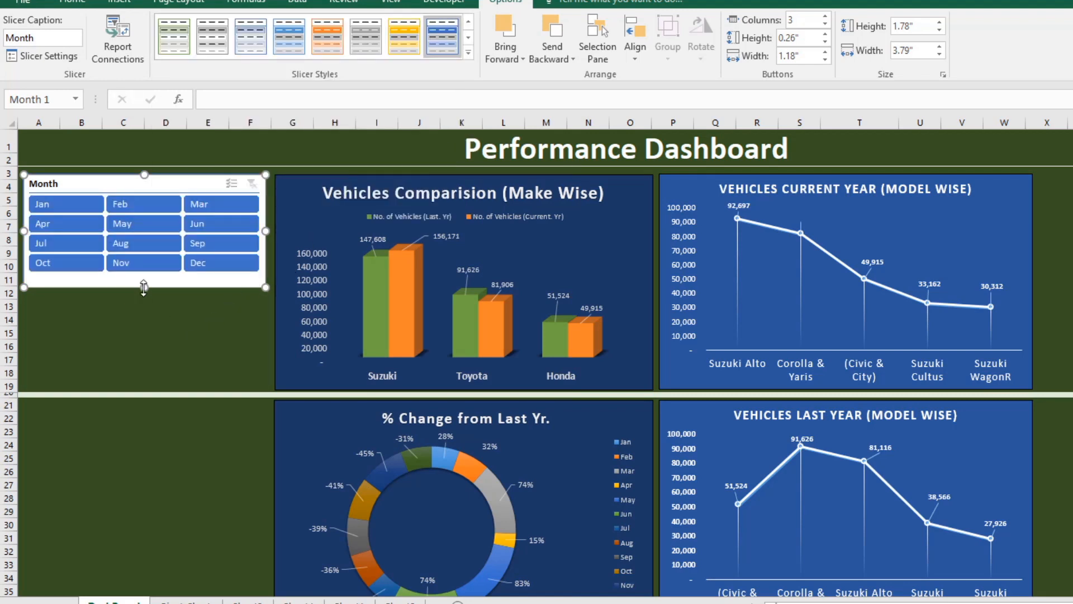
left_click(162, 330)
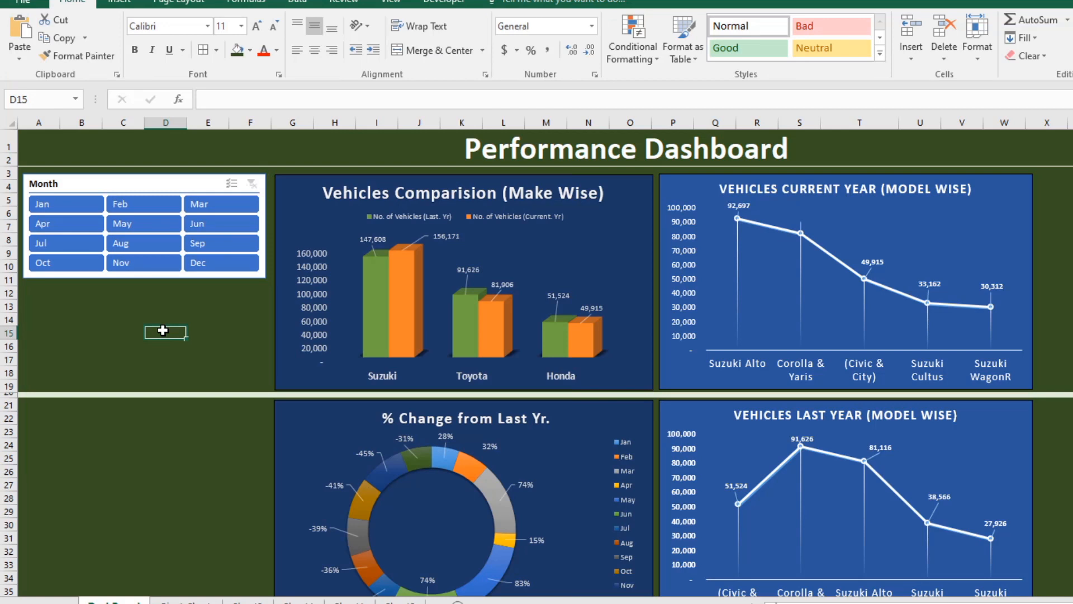
Step: Set the Month slicer's button height to 0.4" and lengthen the slicer to 2.28" high
left_click(131, 184)
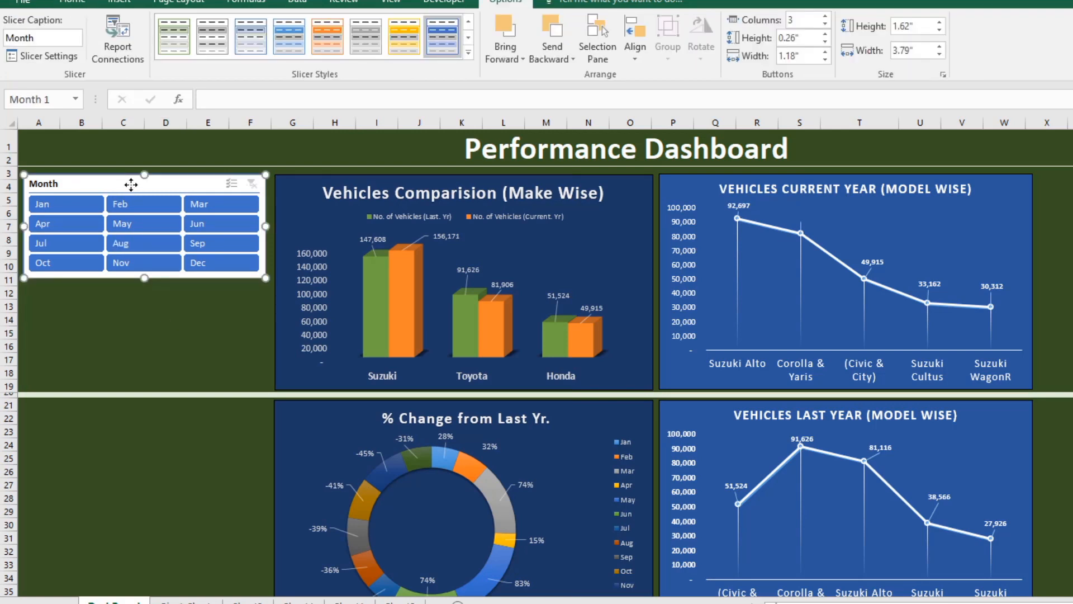
left_click(825, 34)
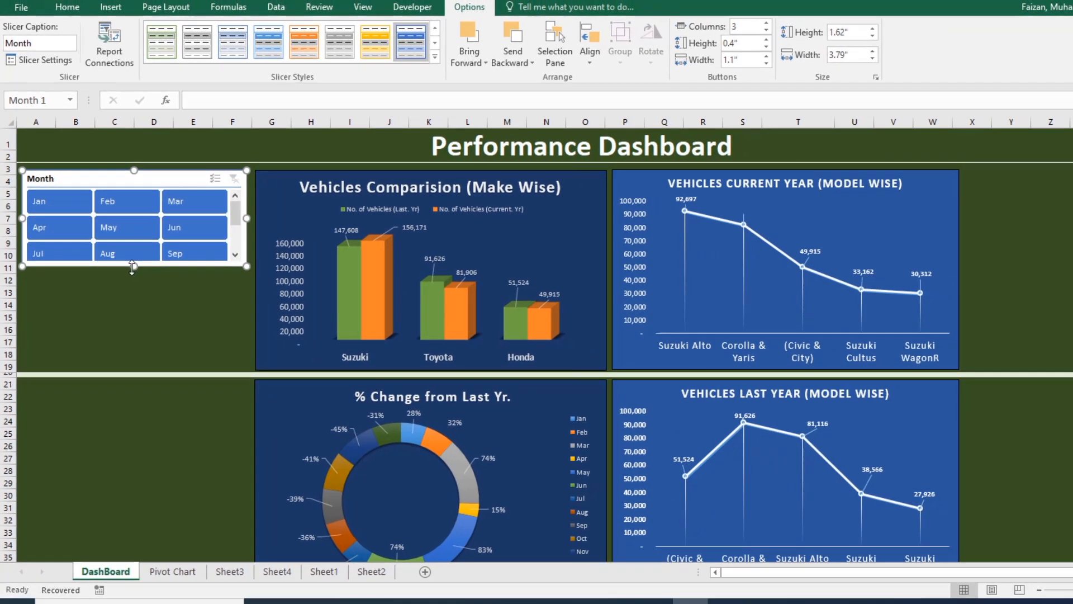
left_click_drag(145, 278, 139, 302)
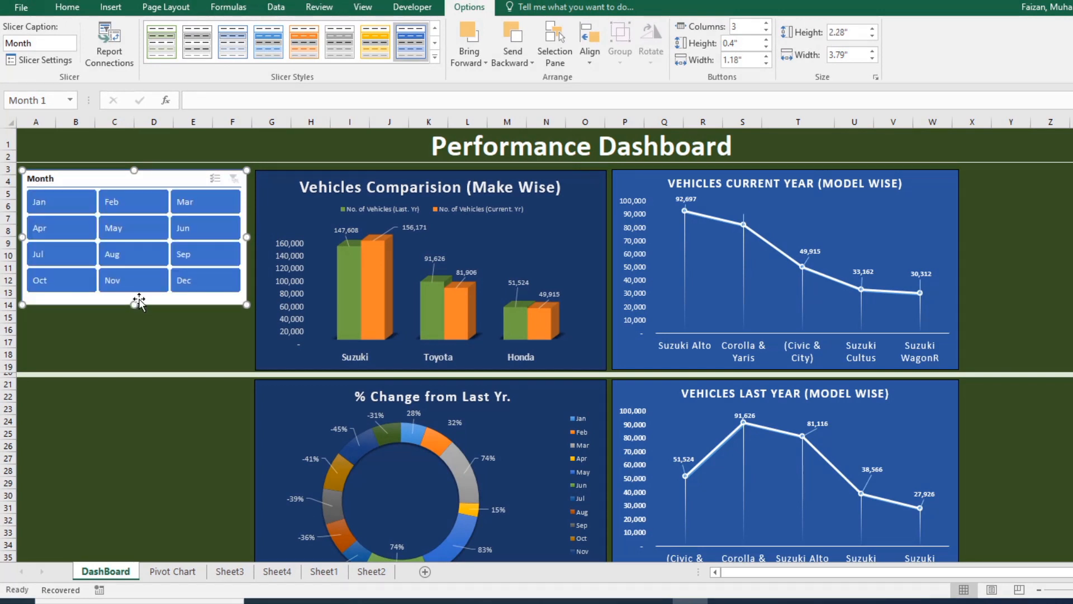
Step: Try a 0.5" button height on the Month slicer, with the slicer resized to 2.49" high
left_click(766, 40)
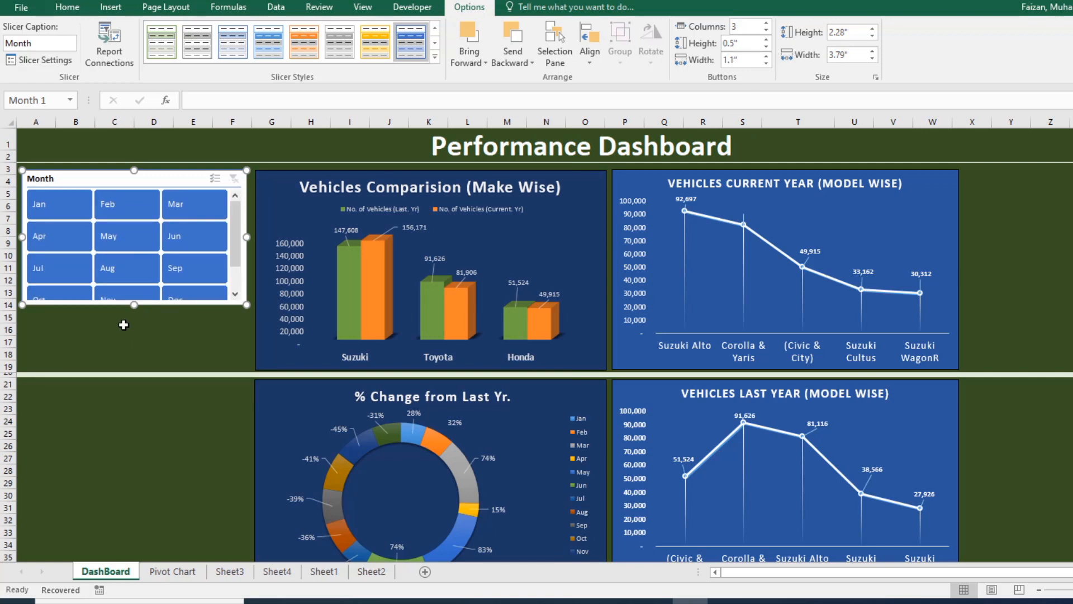
left_click_drag(135, 307, 132, 339)
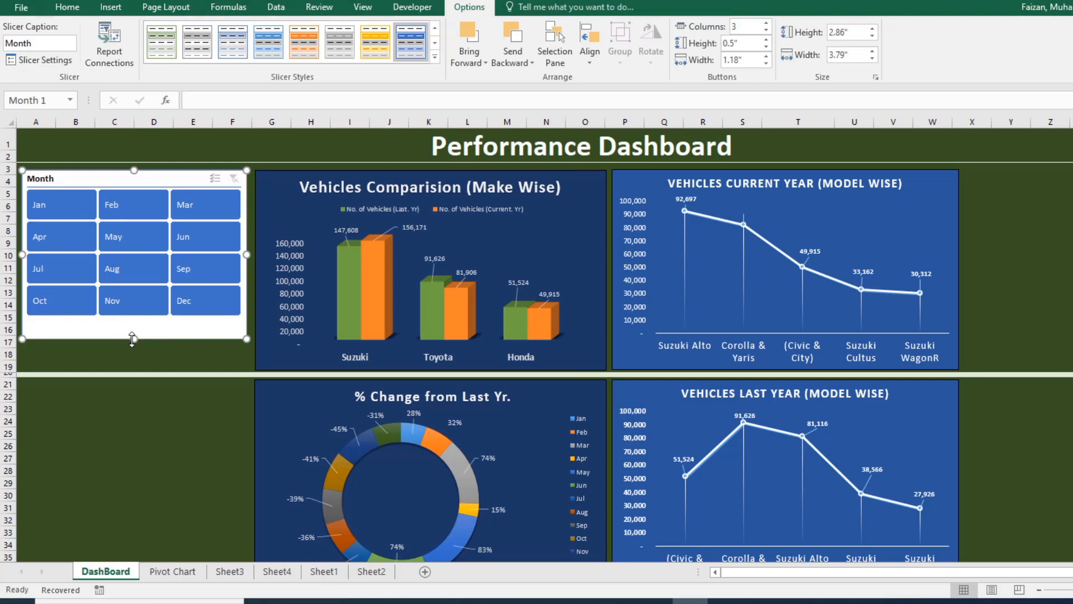
left_click_drag(130, 341, 136, 316)
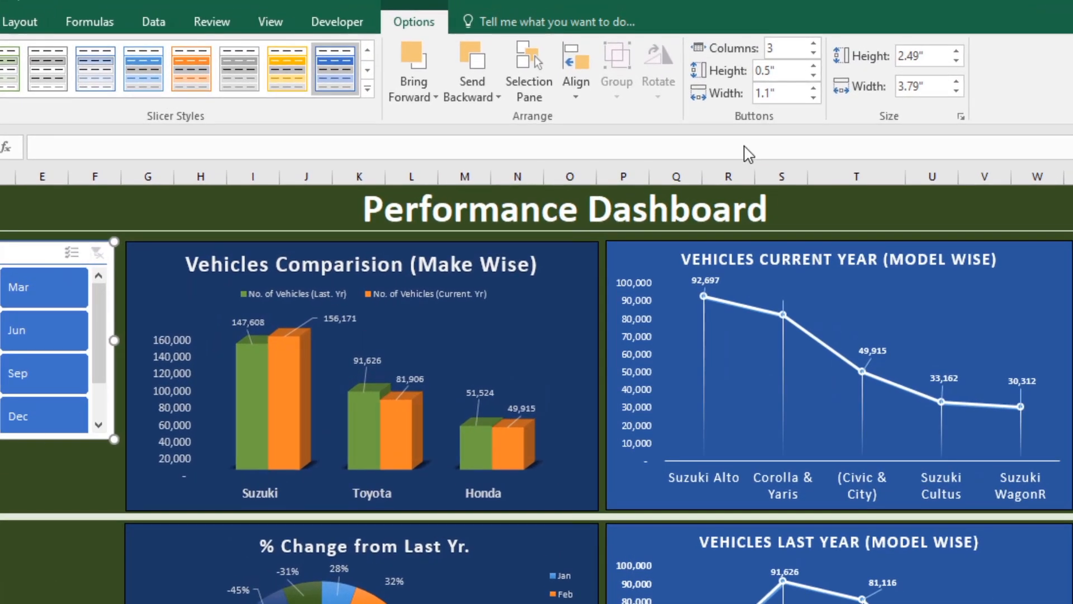
Step: Set the Month slicer's buttons to 0.4" high and 1.2" wide, with the slicer 2.16" high
left_click(813, 75)
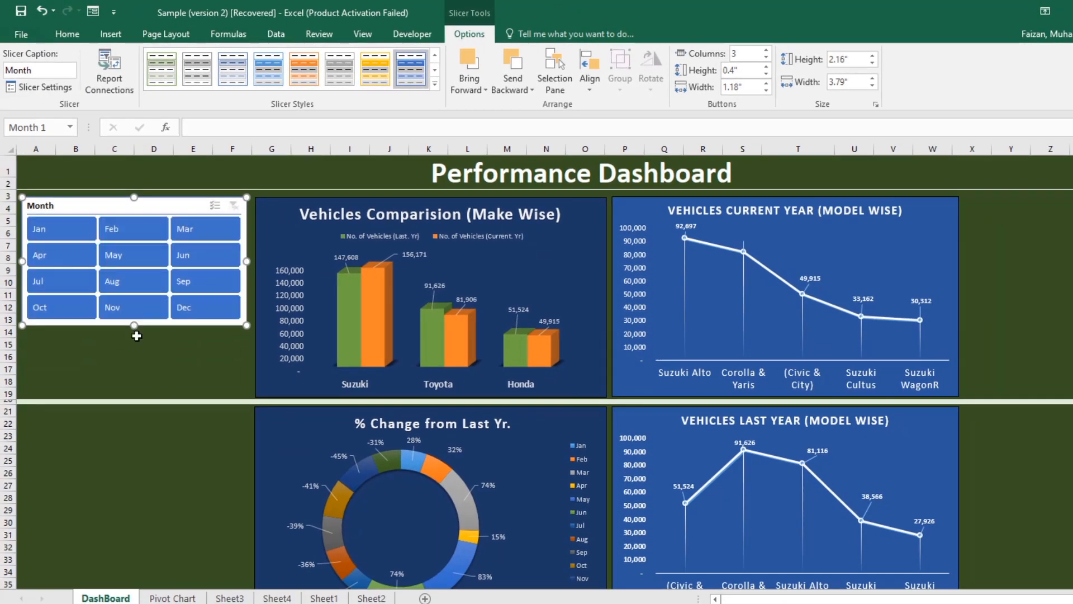
left_click(139, 432)
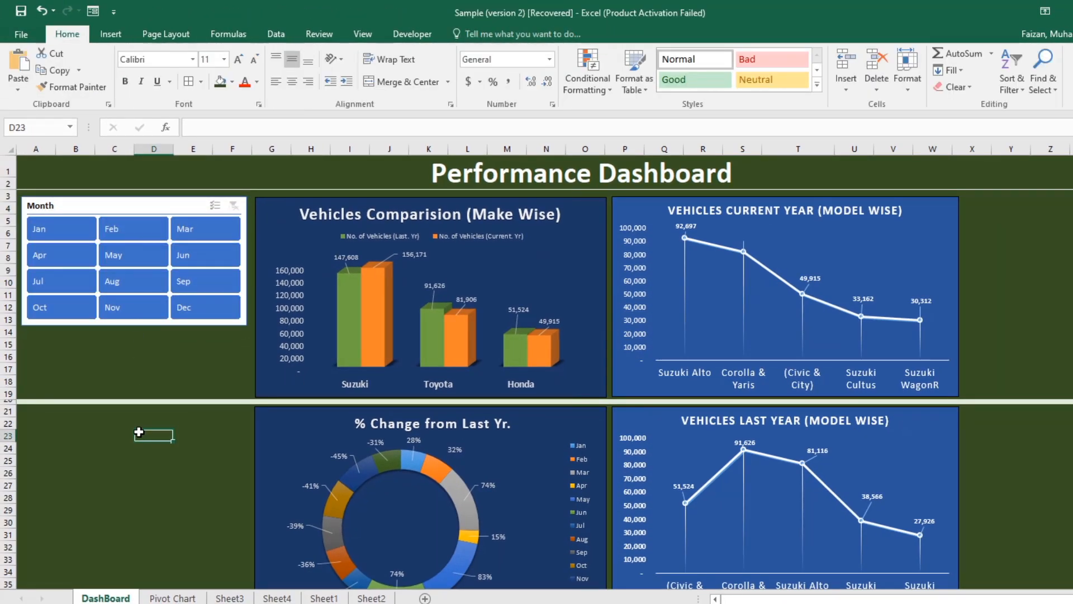
left_click(135, 206)
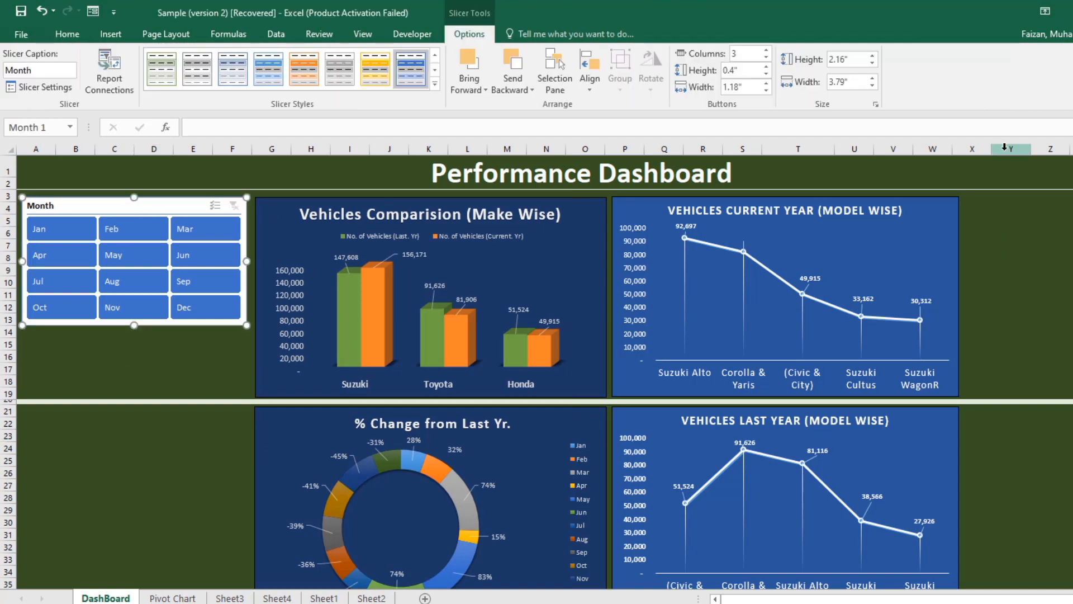
left_click(767, 84)
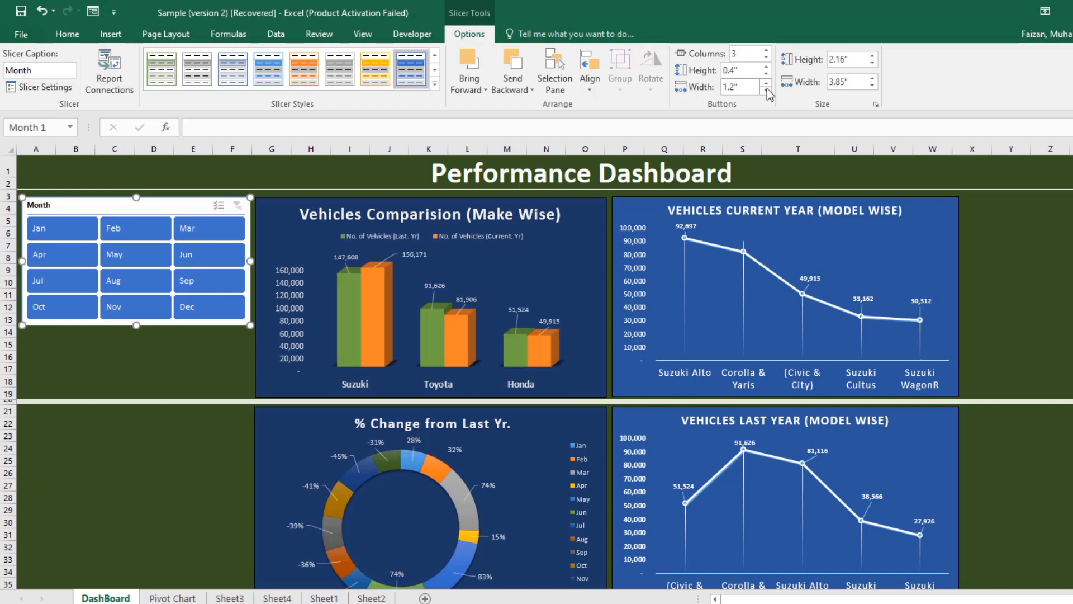
left_click(191, 373)
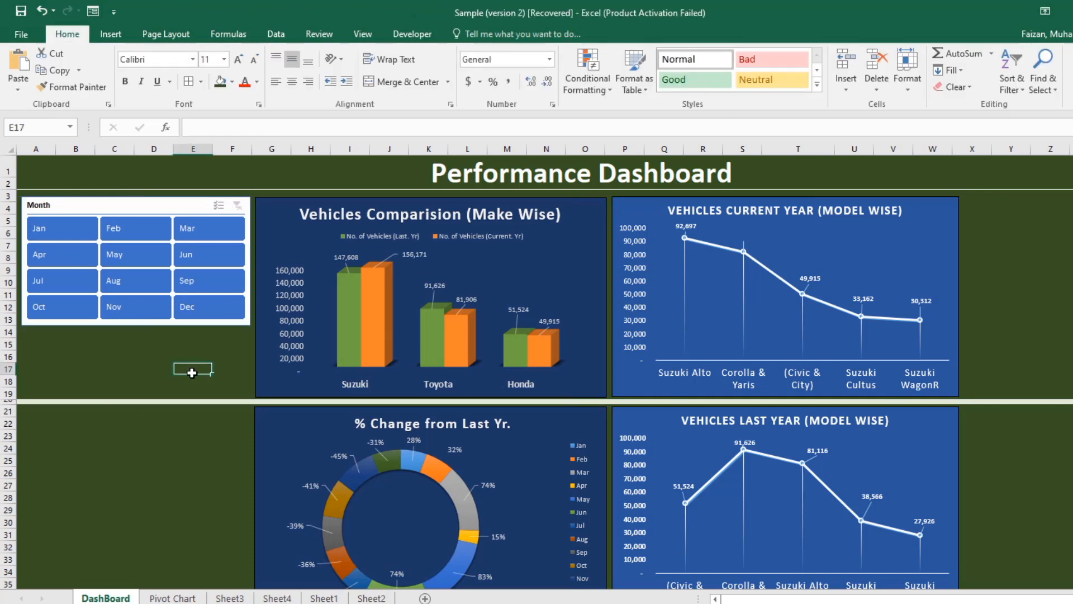
Step: Test the Month slicer by filtering to Feb, and clear the filter
left_click(132, 236)
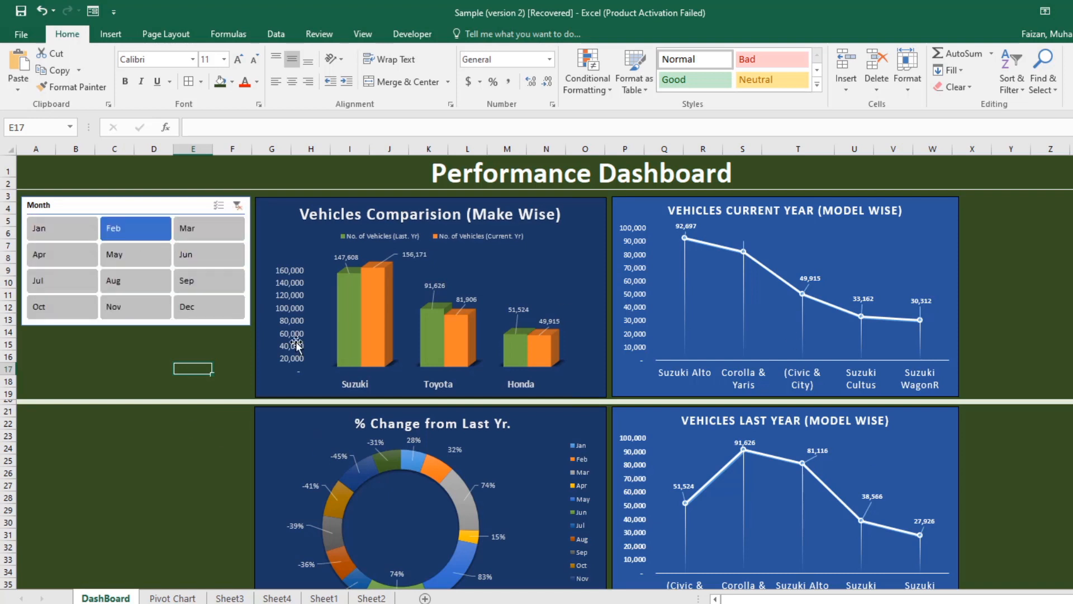
left_click(238, 205)
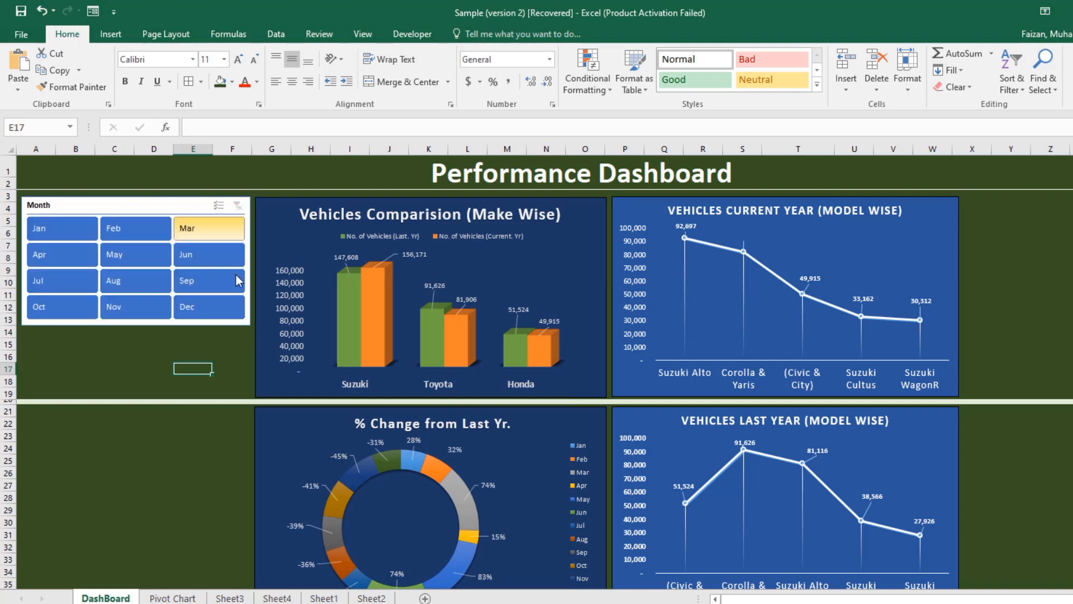
left_click(155, 461)
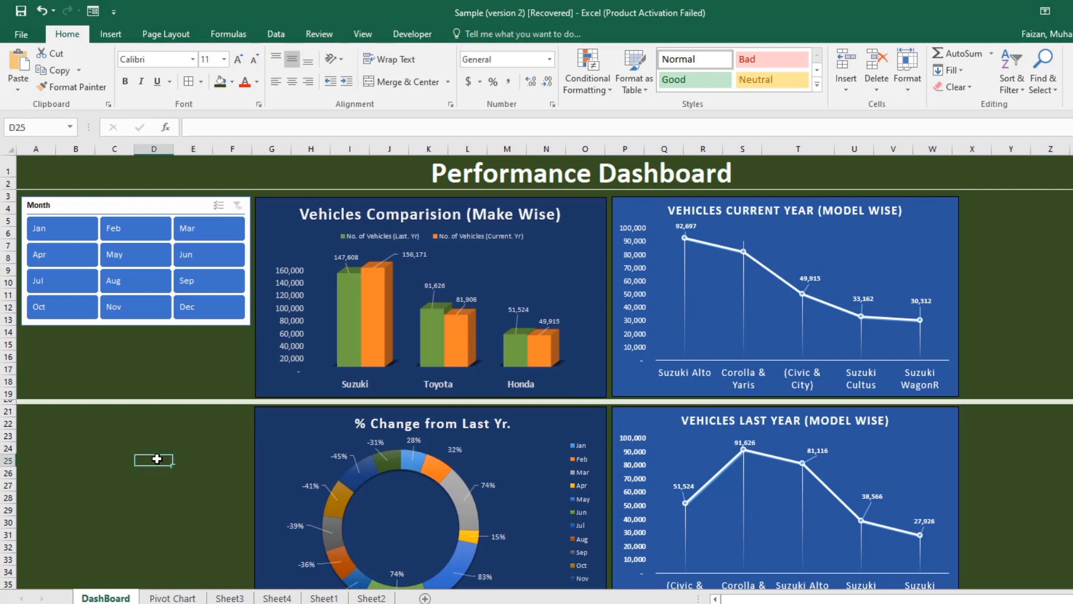
Step: Copy the Car Type slicer from Sheet1 to the DashBoard sheet below the Month slicer, using the destination theme
left_click(84, 205)
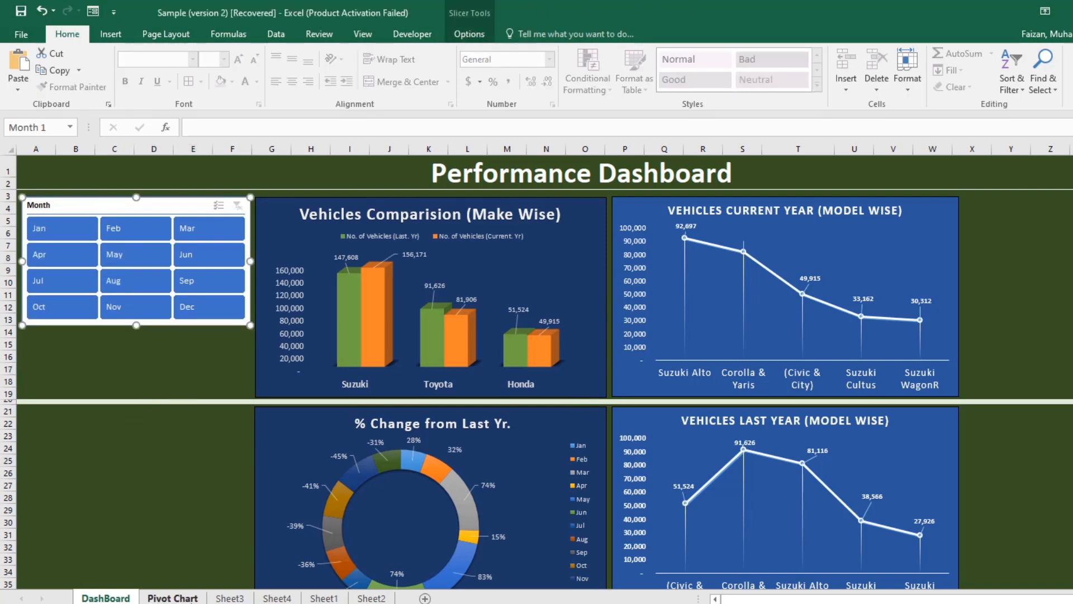
left_click(326, 598)
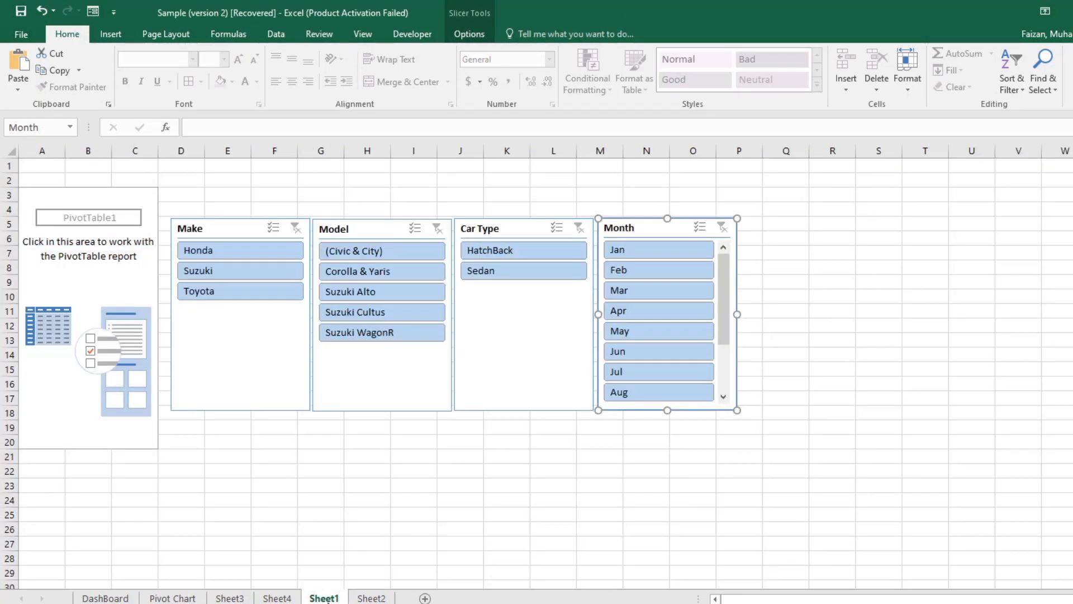
left_click(511, 233)
right_click(511, 233)
left_click(537, 257)
left_click(105, 598)
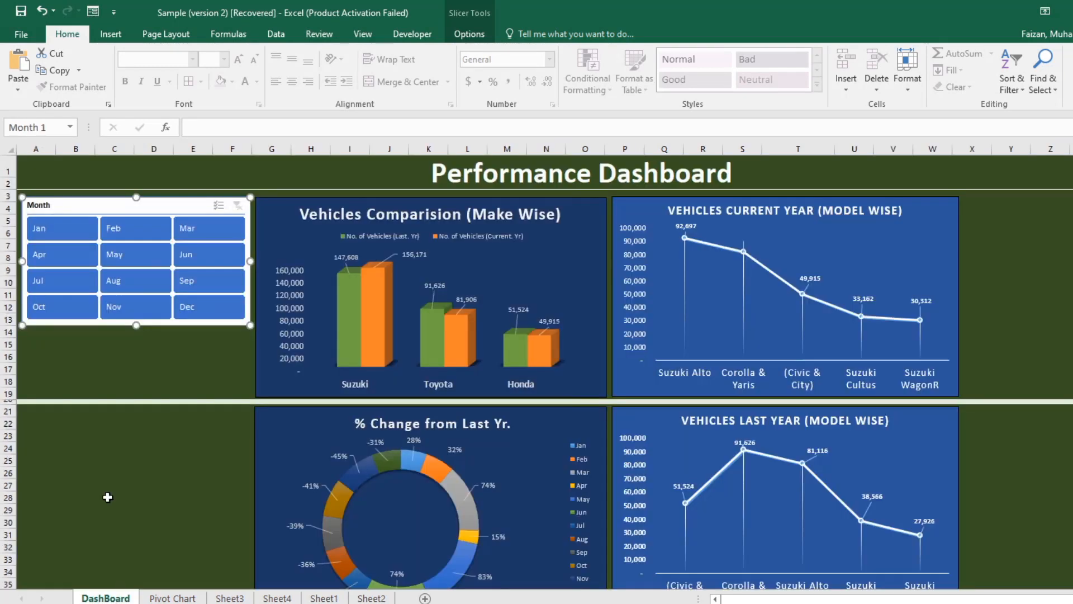
left_click(42, 342)
right_click(41, 340)
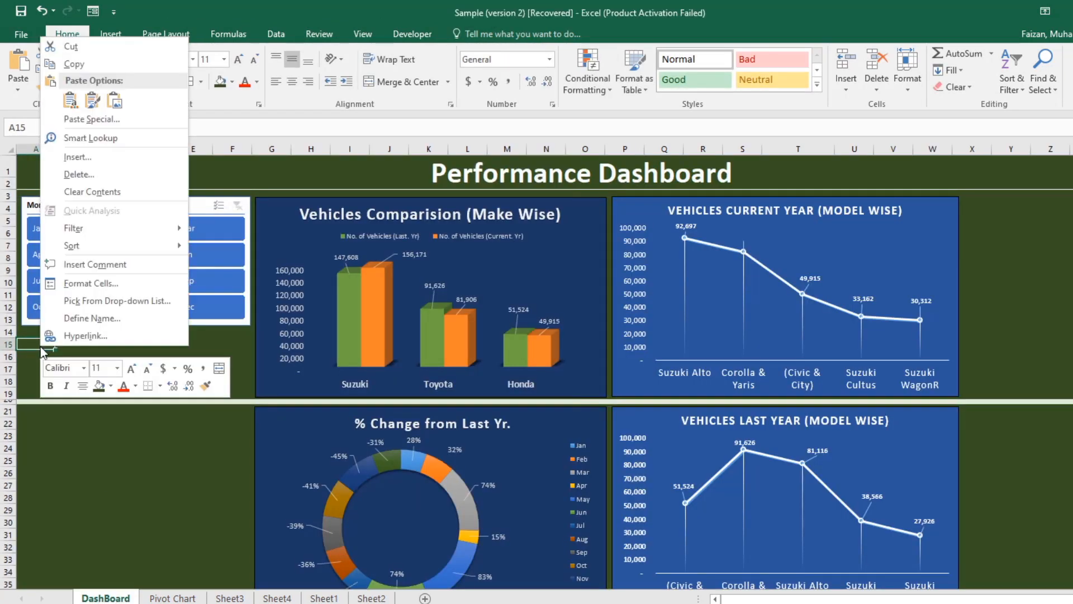
left_click(81, 107)
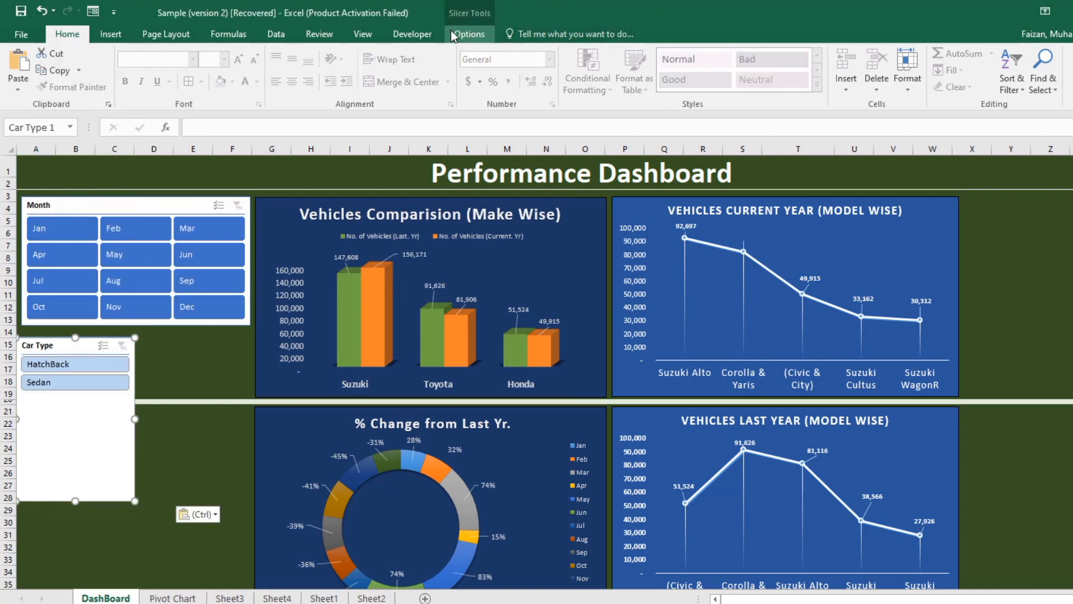
Step: Lay out the Car Type slicer in 2 columns and fit it under the Month slicer at 0.97" high and 3.4" wide
left_click(469, 33)
left_click(765, 50)
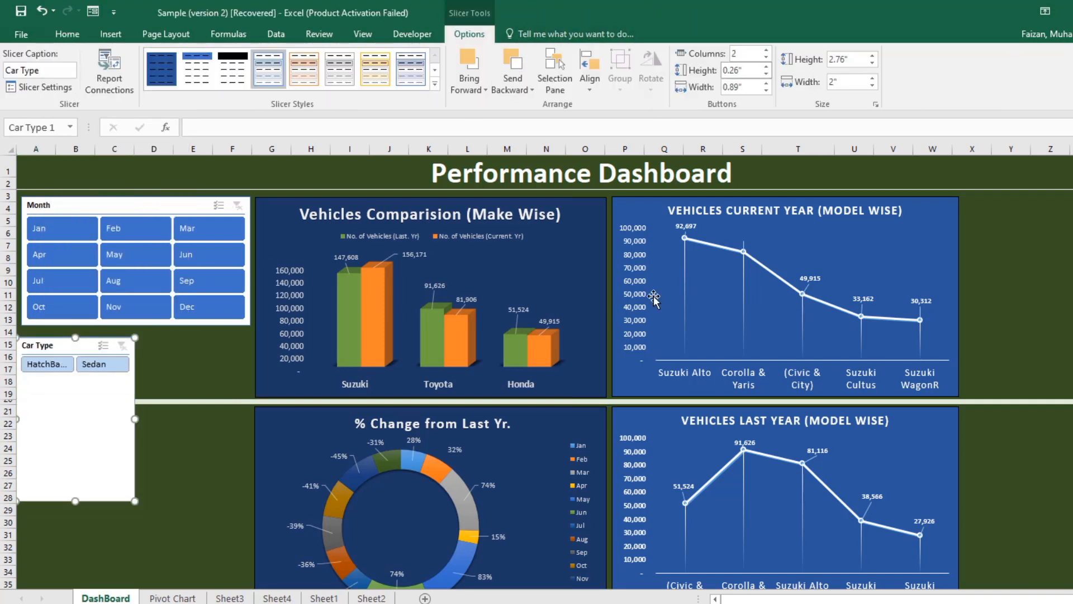
left_click_drag(133, 503, 218, 425)
mouse_move(163, 344)
left_mouse_down()
mouse_move(172, 343)
mouse_move(165, 338)
left_mouse_up()
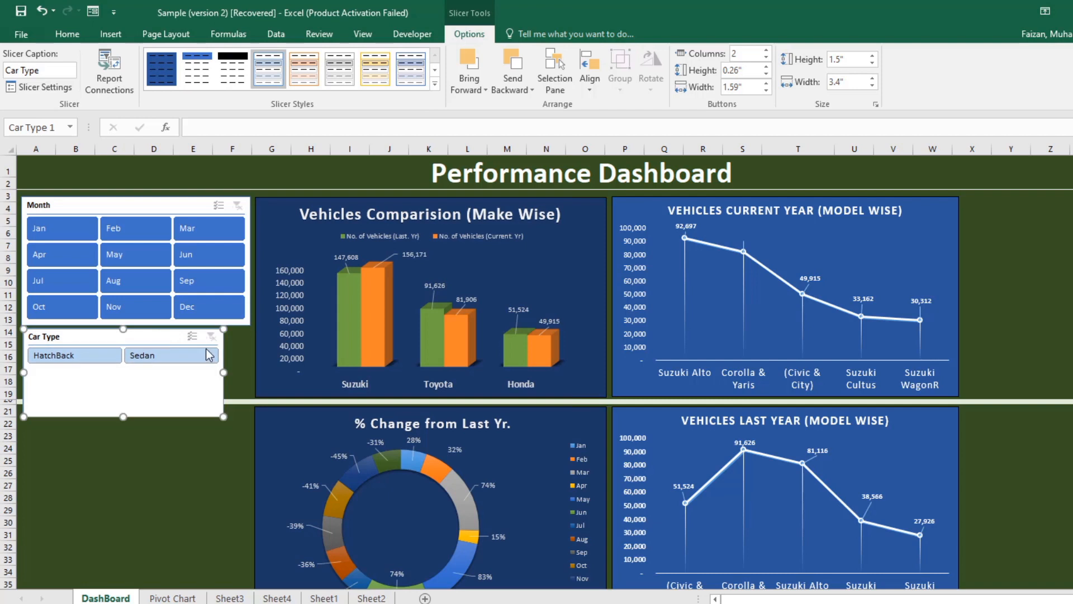
left_click_drag(122, 417, 123, 385)
Step: Apply the dark blue slicer style to the Car Type slicer and resize it to 0.82" high and 3.79" wide
left_click(435, 83)
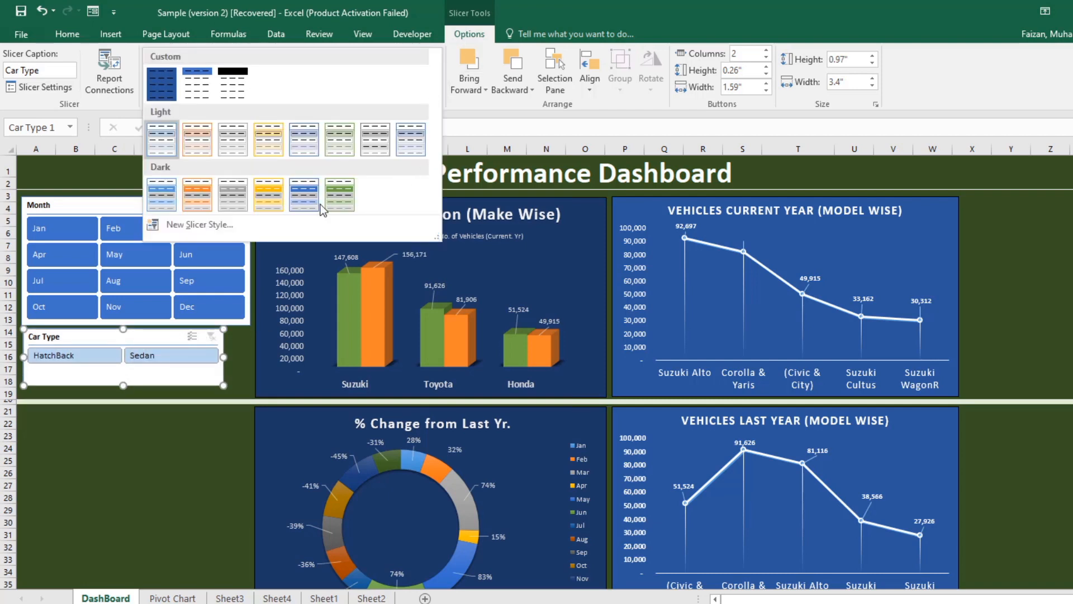
left_click(311, 213)
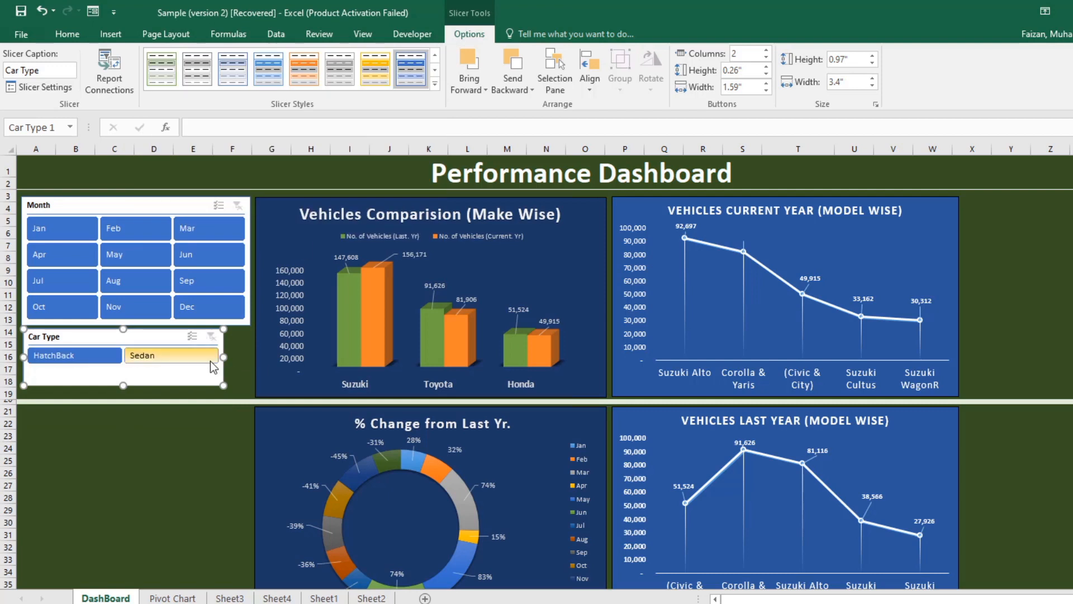
left_click_drag(224, 357, 240, 355)
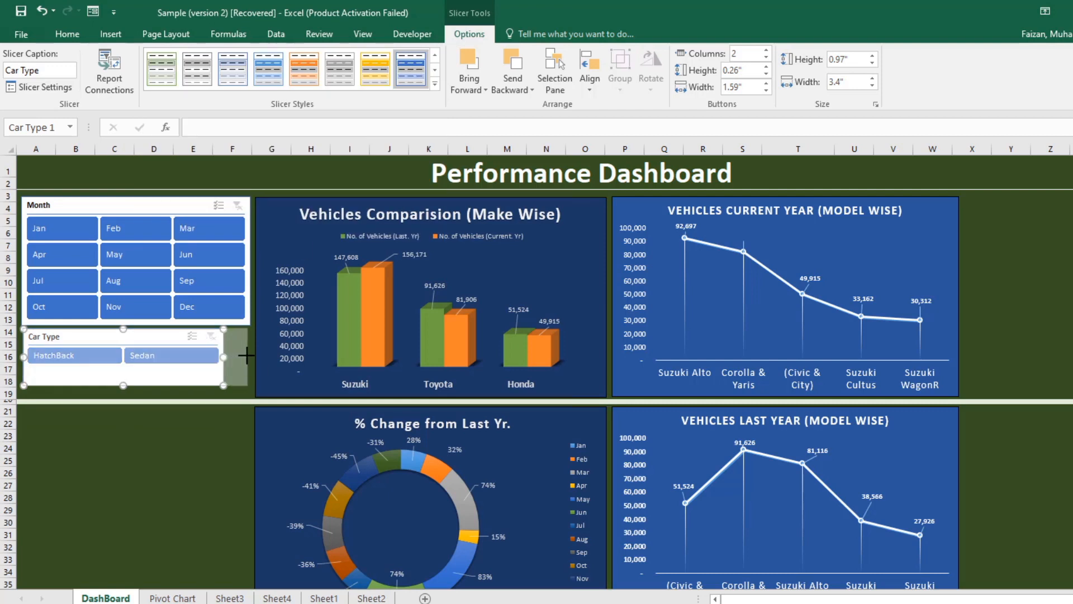
left_click_drag(246, 355, 248, 356)
left_click_drag(135, 384, 136, 377)
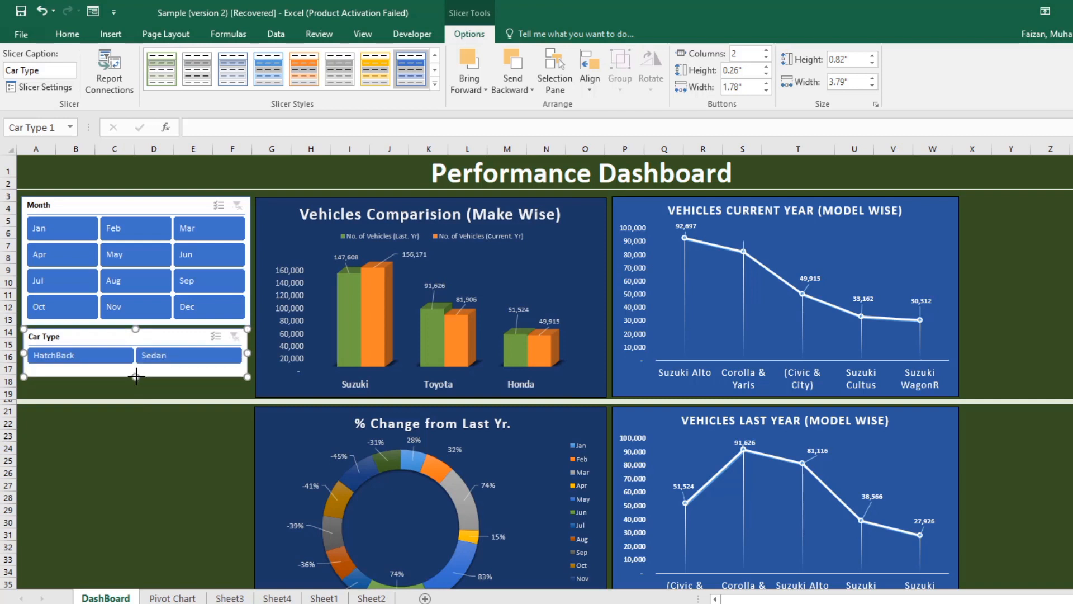
Step: Set the Car Type slicer's button height to 0.6" and lengthen the slicer to 1.02" high
left_click(766, 67)
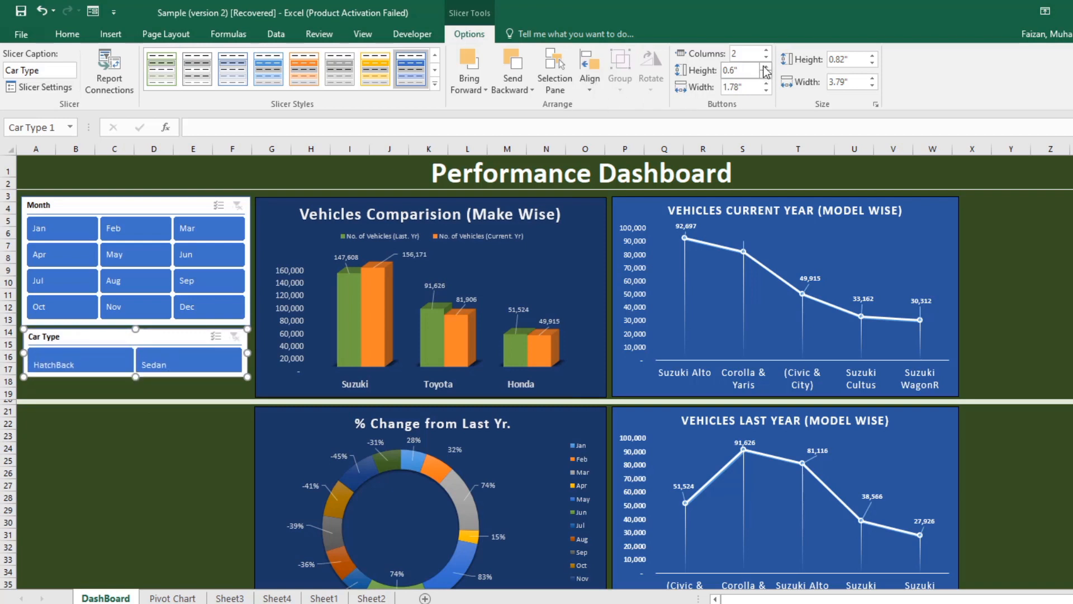
left_click_drag(136, 378, 136, 387)
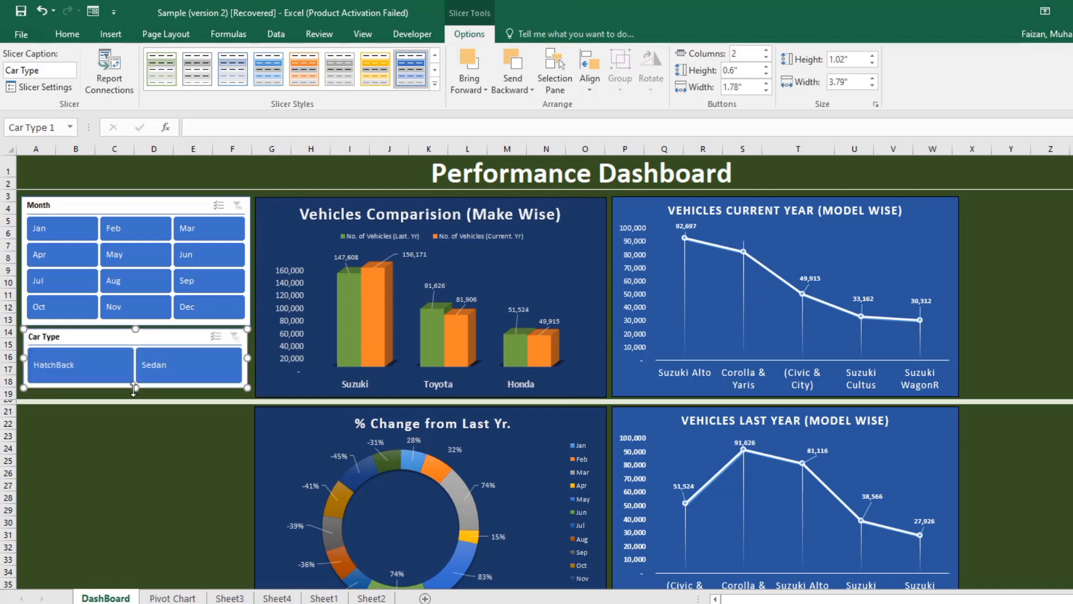
left_click(75, 37)
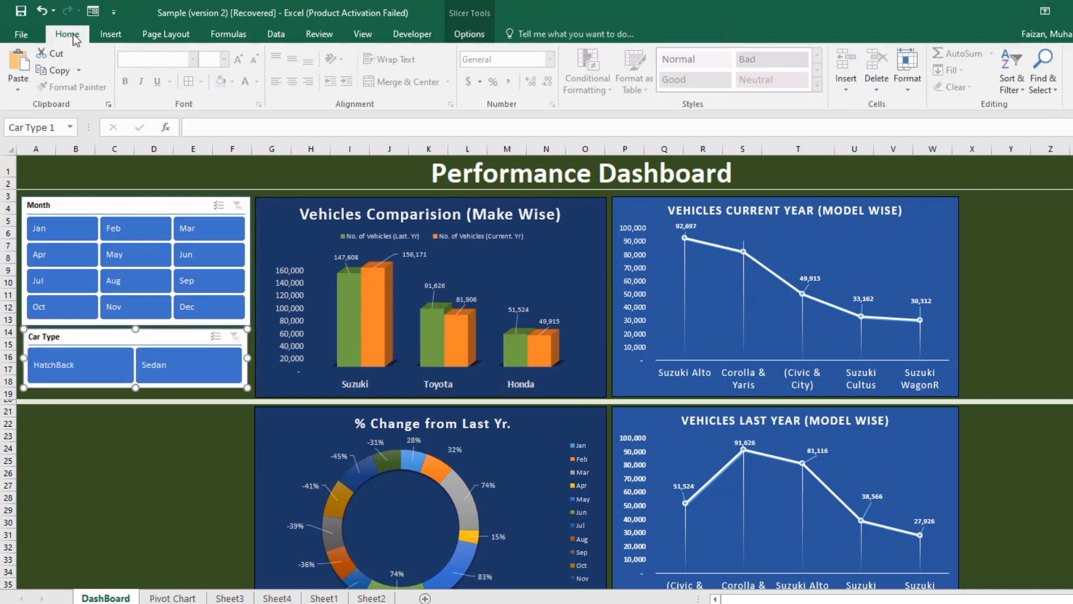
left_click(160, 435)
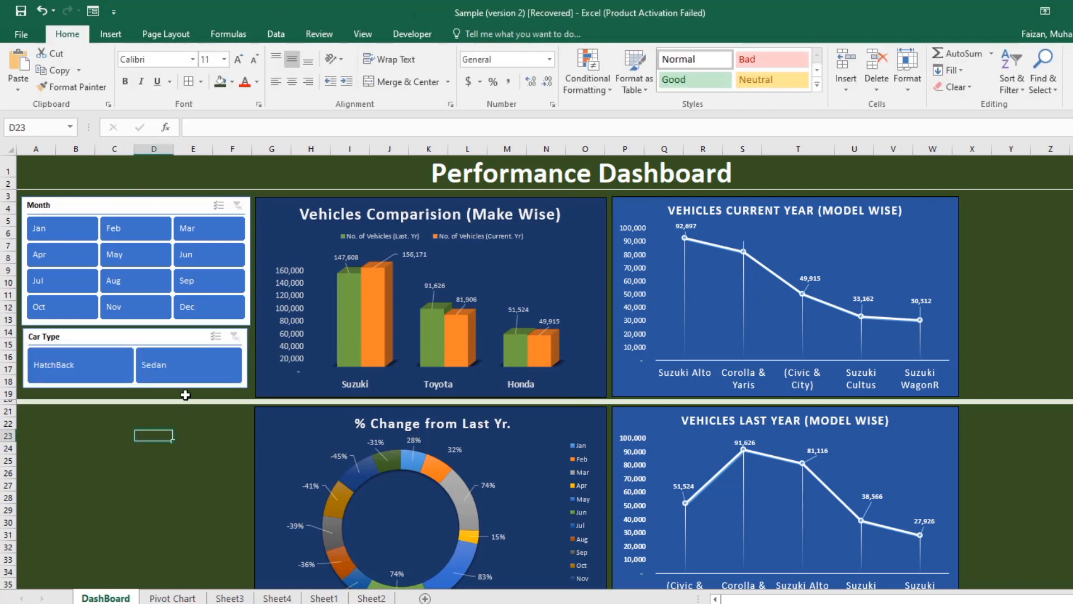
left_click(180, 337)
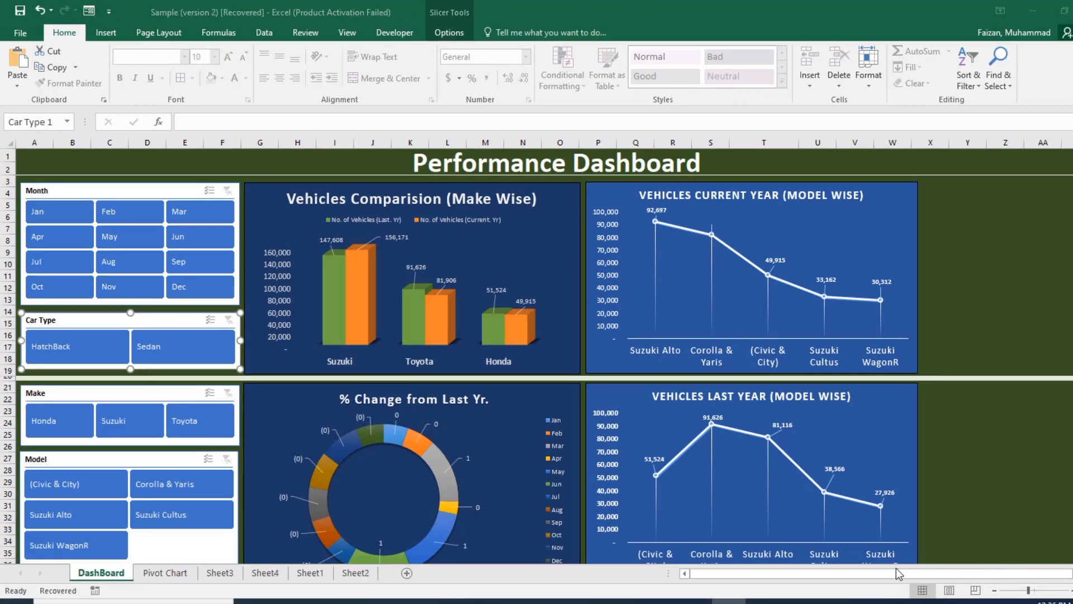
left_click(1006, 289)
scroll(929, 406, "down", 3)
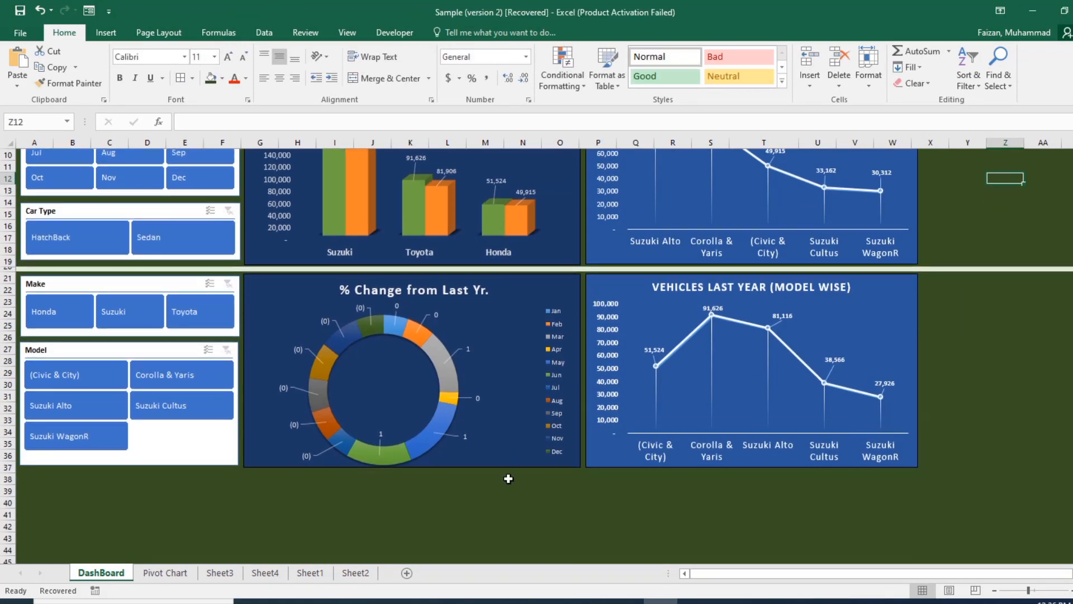
Step: Format the Total column B of the % Change pivot table on Sheet3 as Percent and return to the DashBoard sheet
scroll(511, 475, "up", 3)
left_click(165, 573)
left_click(220, 572)
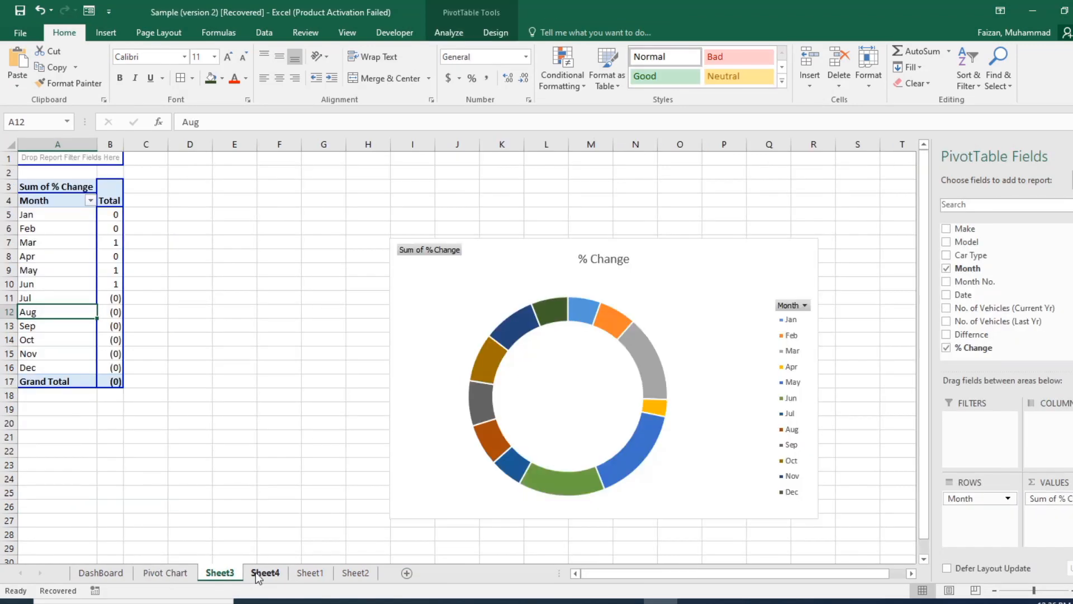
left_click(110, 144)
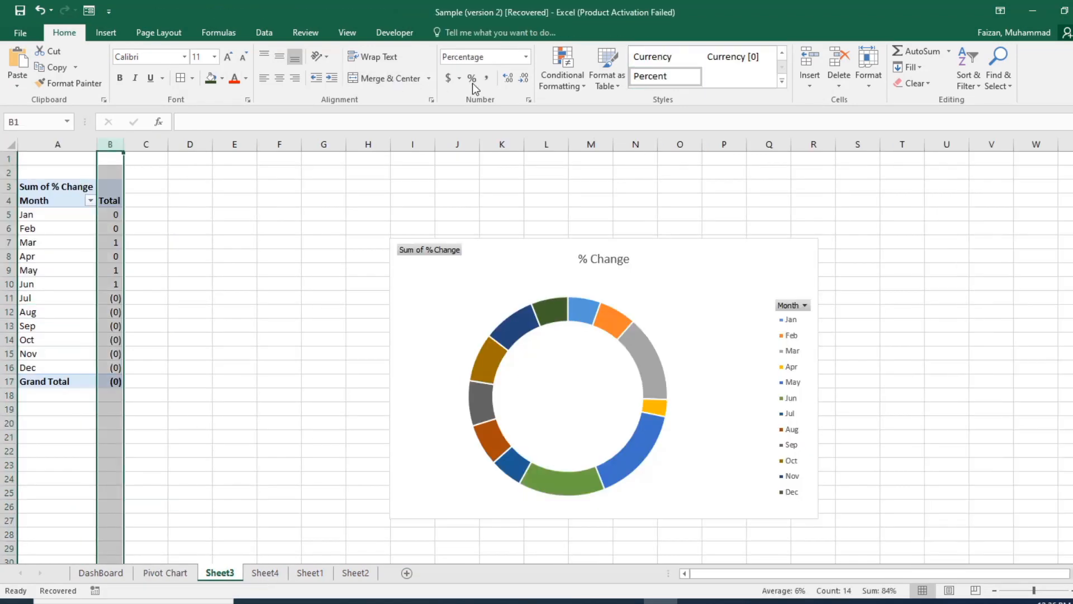
left_click(471, 78)
left_click(100, 573)
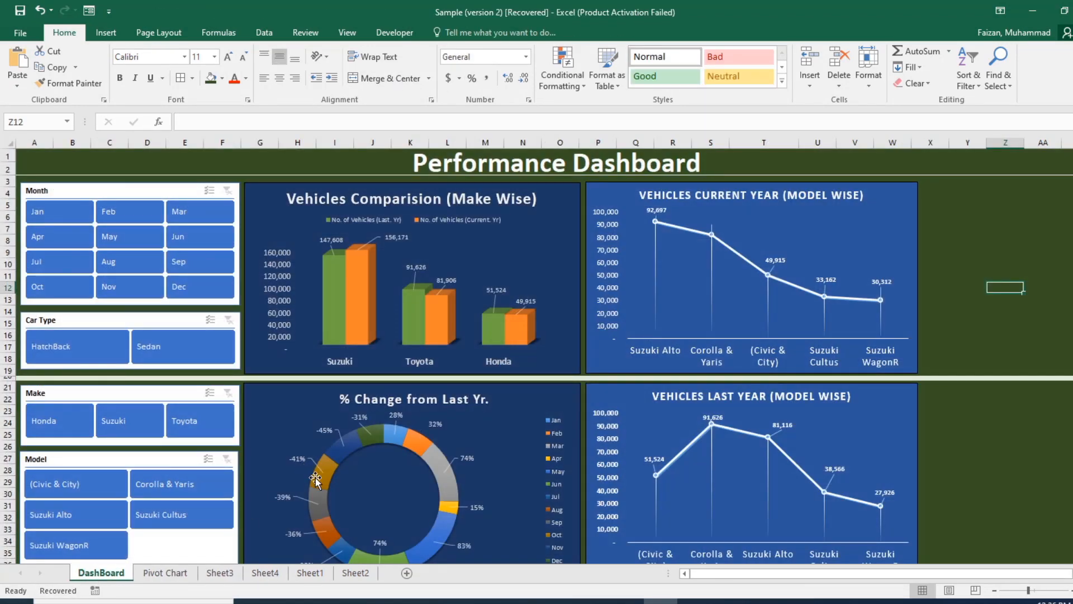
Step: Enlarge the data labels of the % Change doughnut chart to 10.5 pt and toggle their bold formatting
scroll(326, 484, "down", 3)
scroll(322, 447, "up", 3)
scroll(455, 392, "down", 3)
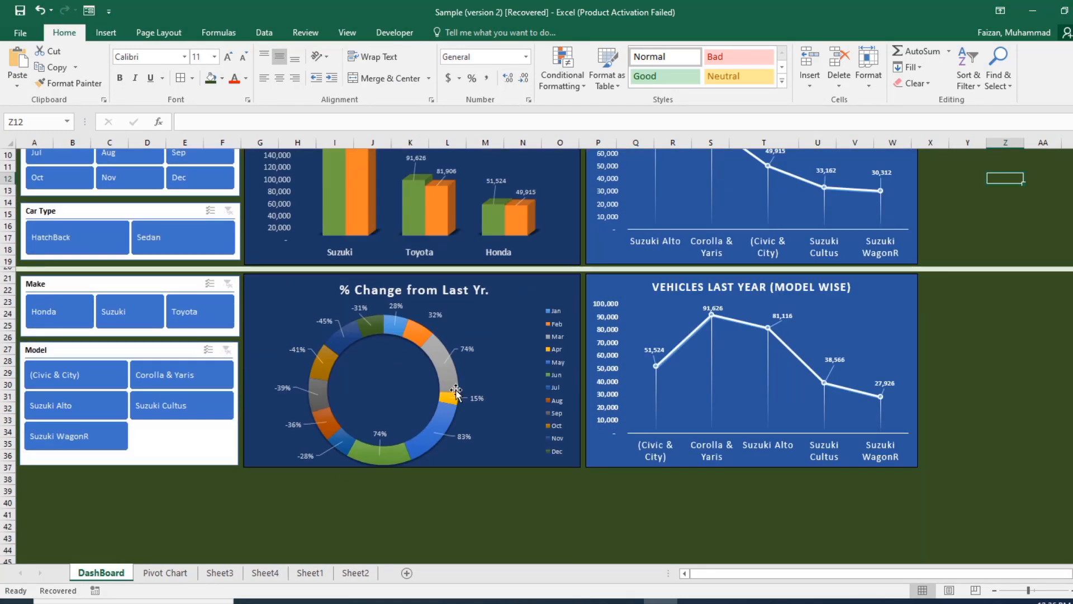
scroll(455, 392, "up", 3)
left_click(435, 350)
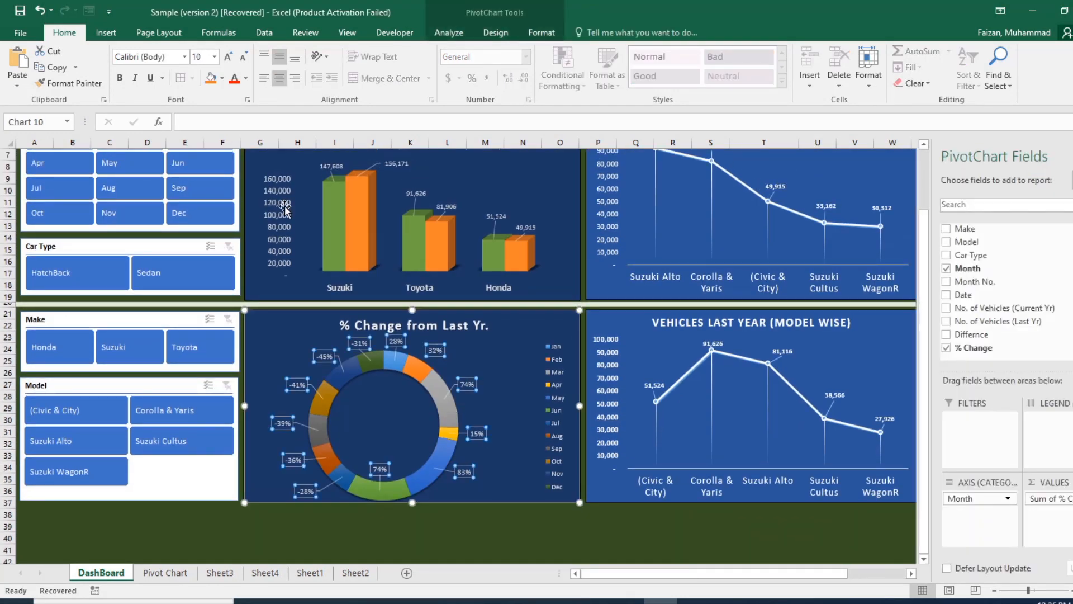
left_click(226, 57)
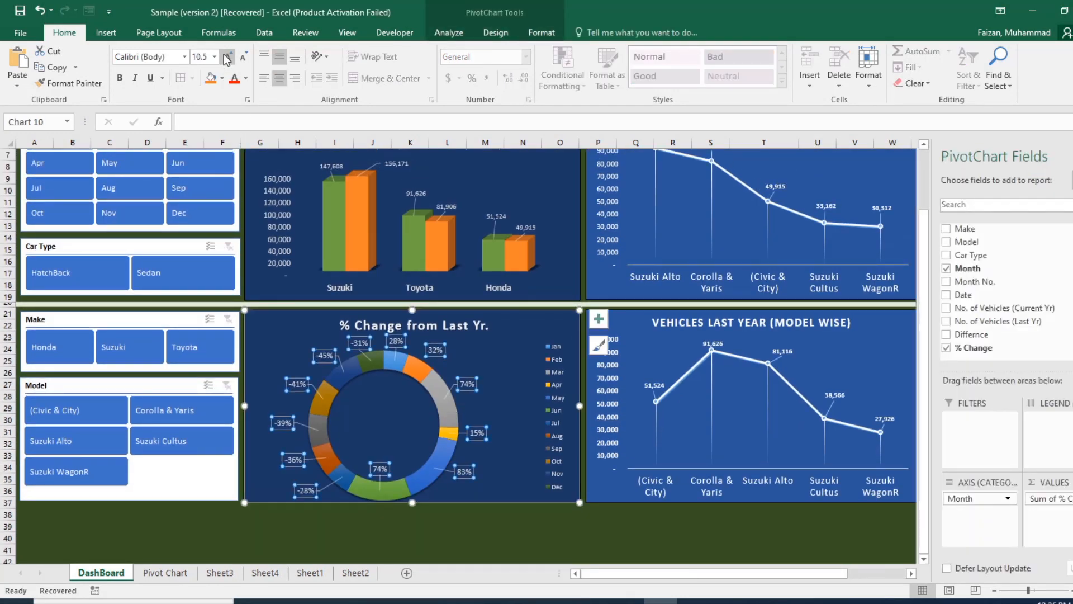
left_click(119, 78)
left_click(344, 535)
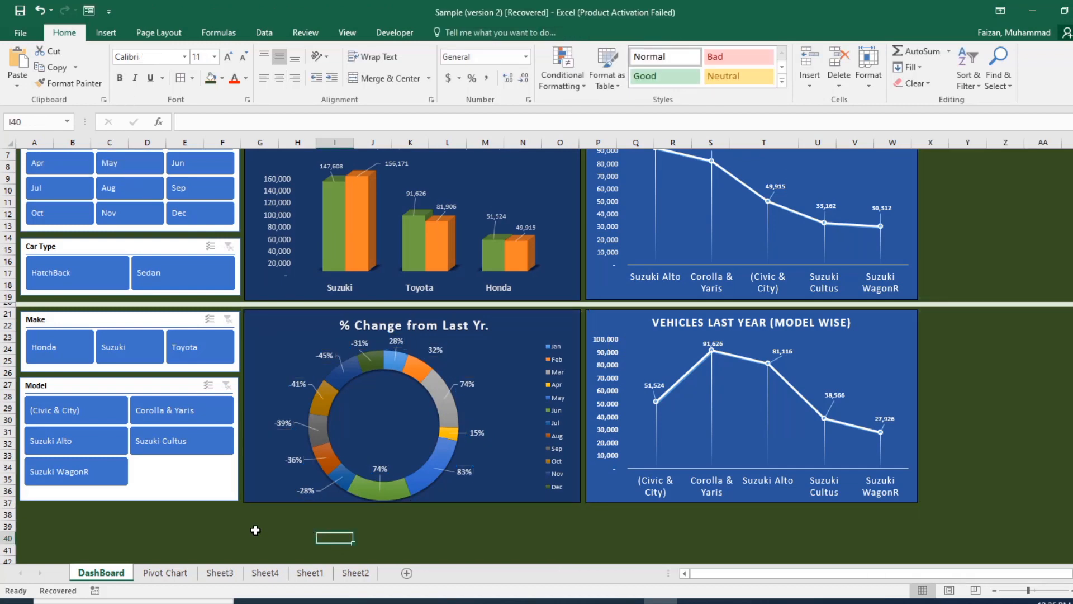
Step: Test the Month slicer by filtering to Mar, Jun, May and Jan in turn, and clear the filter
scroll(256, 530, "up", 2)
left_click(182, 220)
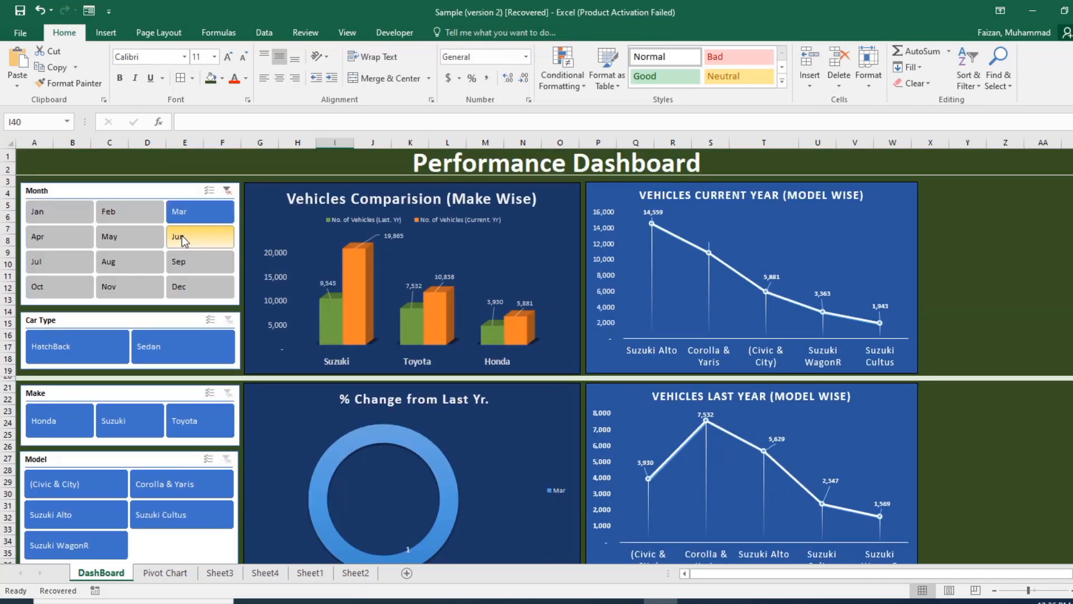
left_click(182, 236)
left_click(106, 243)
left_click(56, 213)
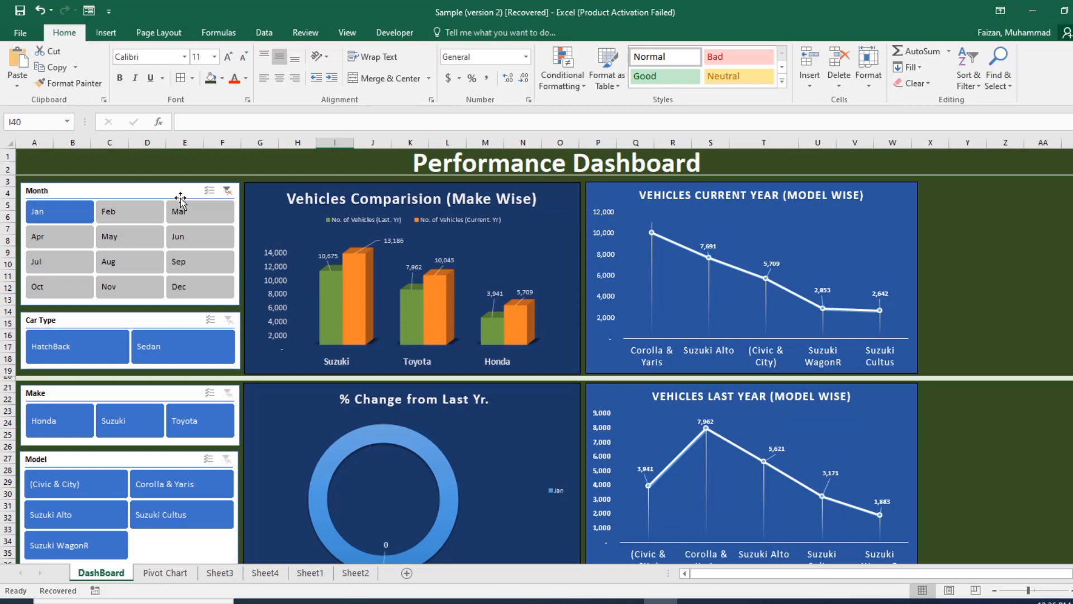
left_click(228, 192)
Step: Test the Car Type slicer by alternating between Sedan and HatchBack, and clear the filter
left_click(162, 352)
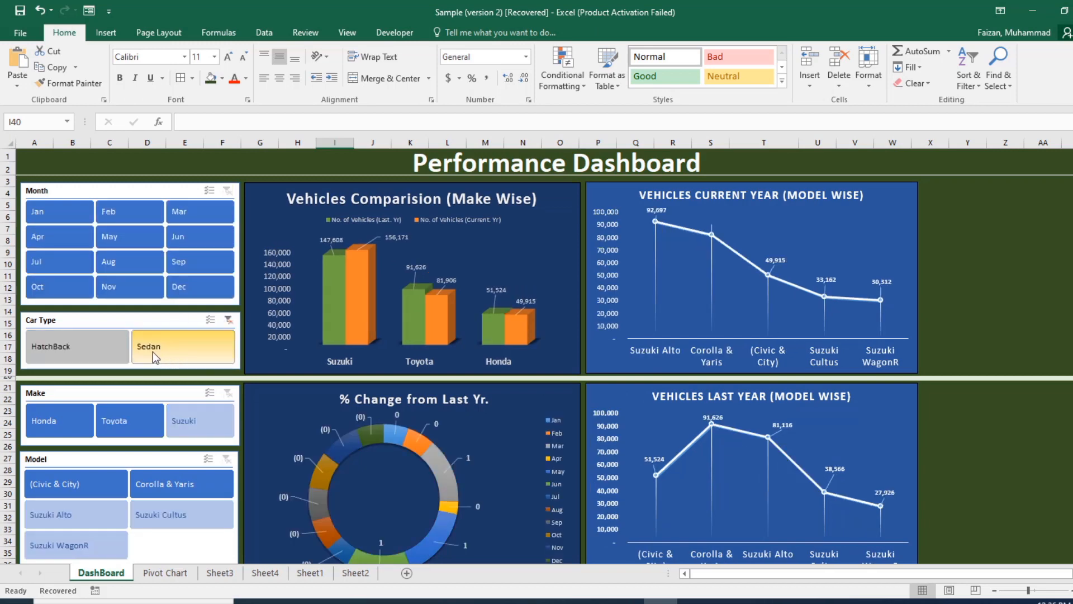
left_click(115, 350)
left_click(203, 342)
left_click(112, 356)
left_click(228, 320)
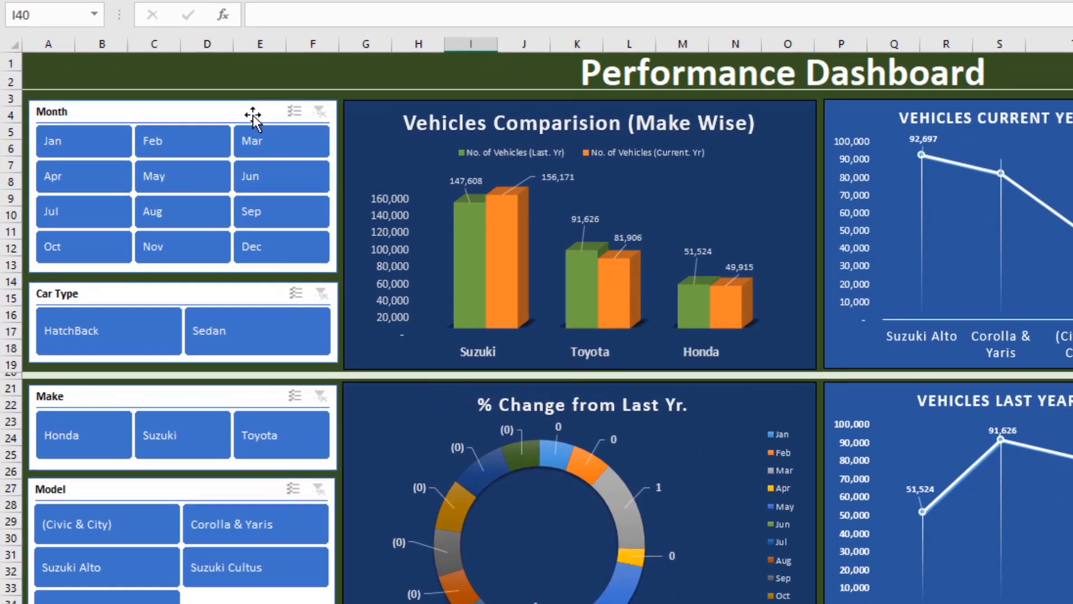
Step: Review which pivot tables the Month slicer is connected to in its report connections
right_click(252, 115)
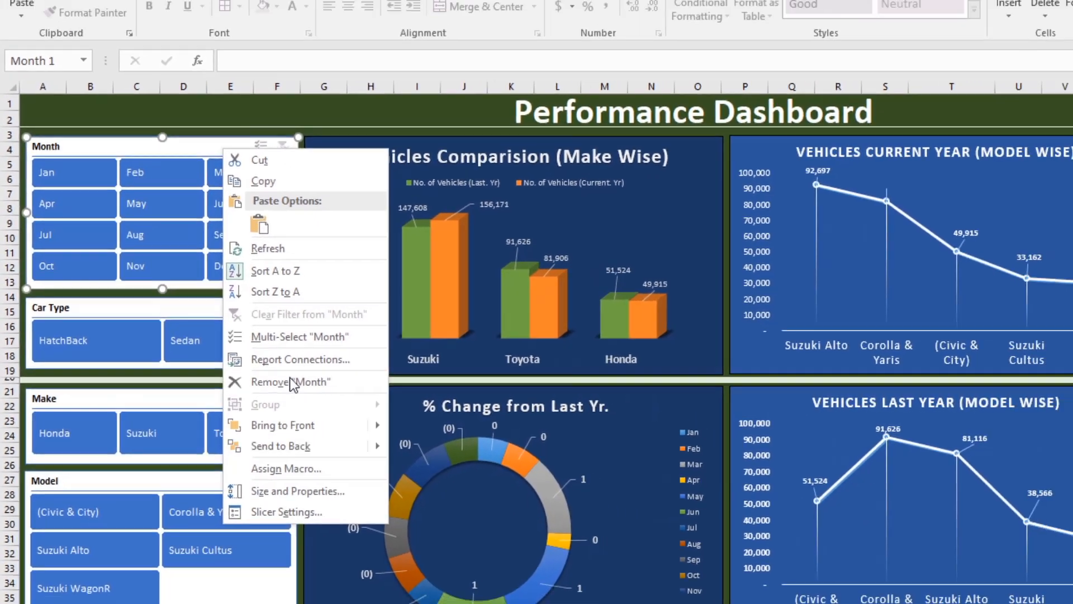
key("Escape")
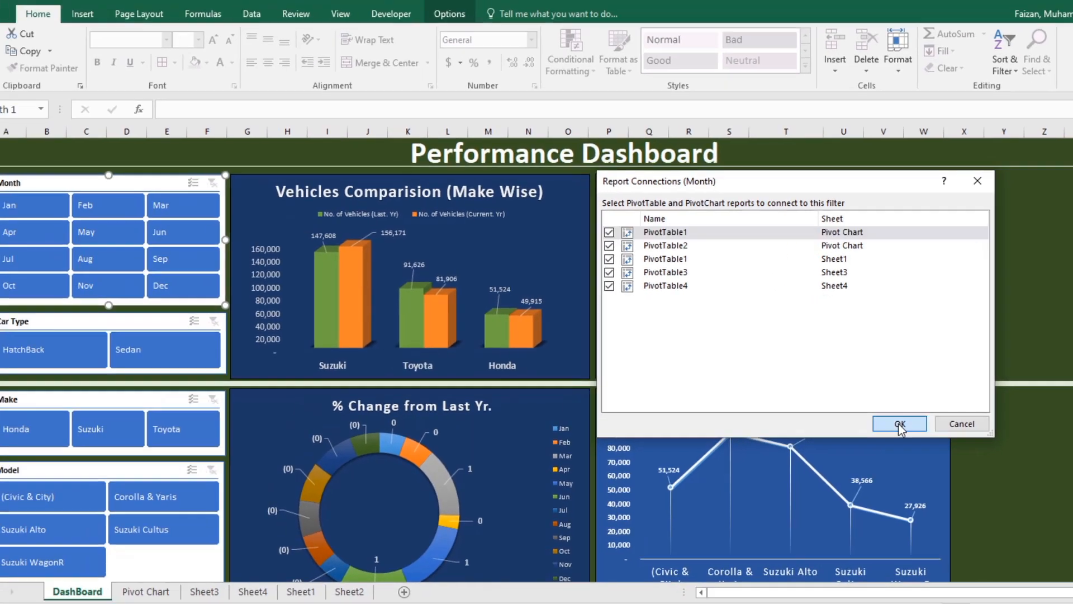
left_click(740, 471)
Step: Connect the Car Type slicer to the remaining reports: PivotTable1 and PivotTable2 on Pivot Chart, PivotTable3 on Sheet3 and PivotTable4 on Sheet4
left_click(131, 332)
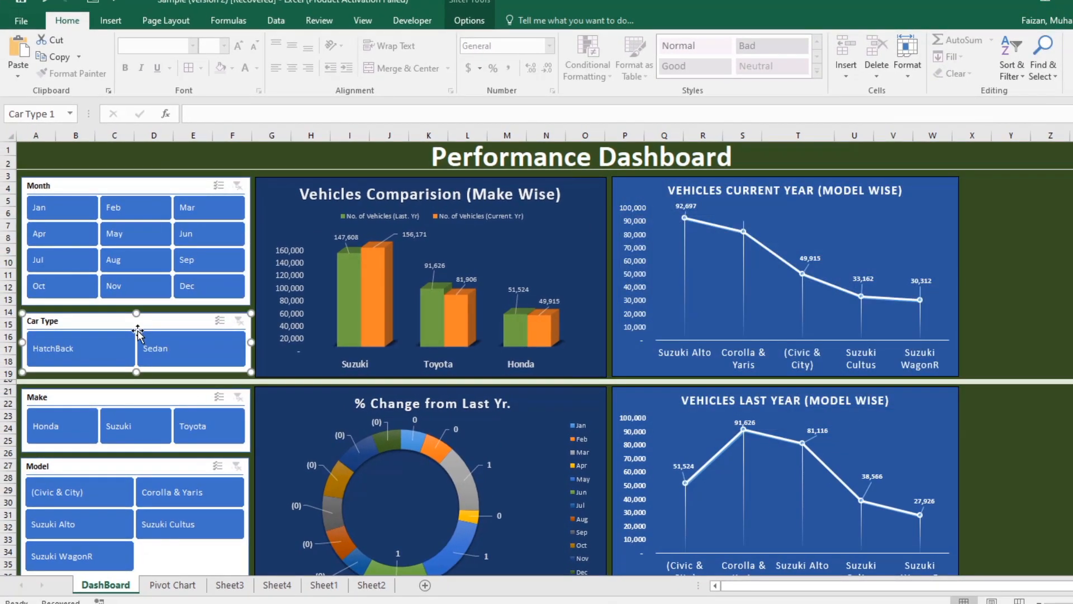
right_click(138, 334)
left_click(223, 201)
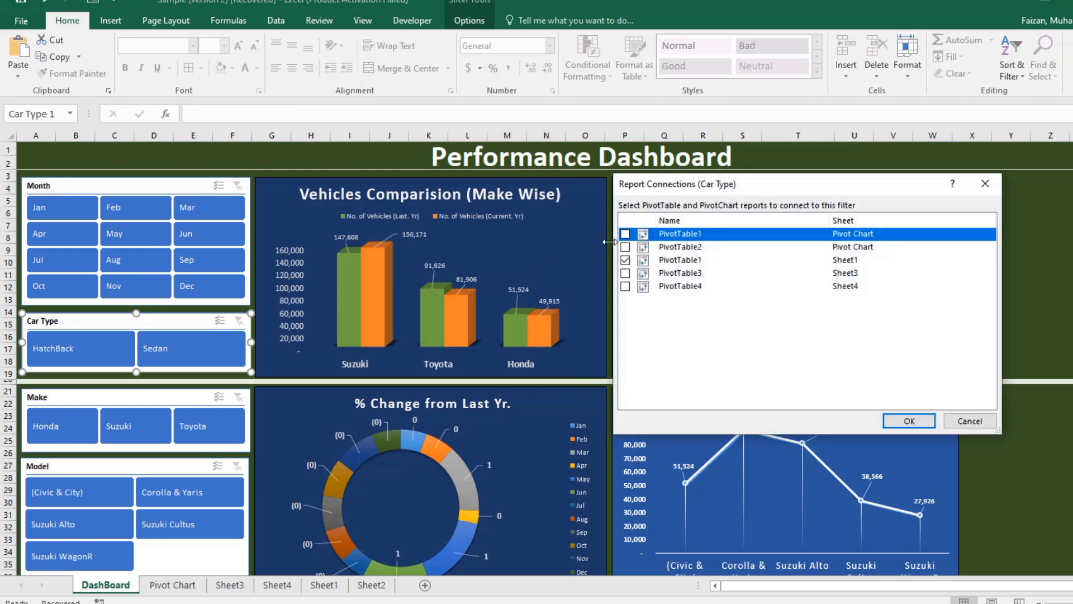
left_click(624, 247)
left_click(624, 272)
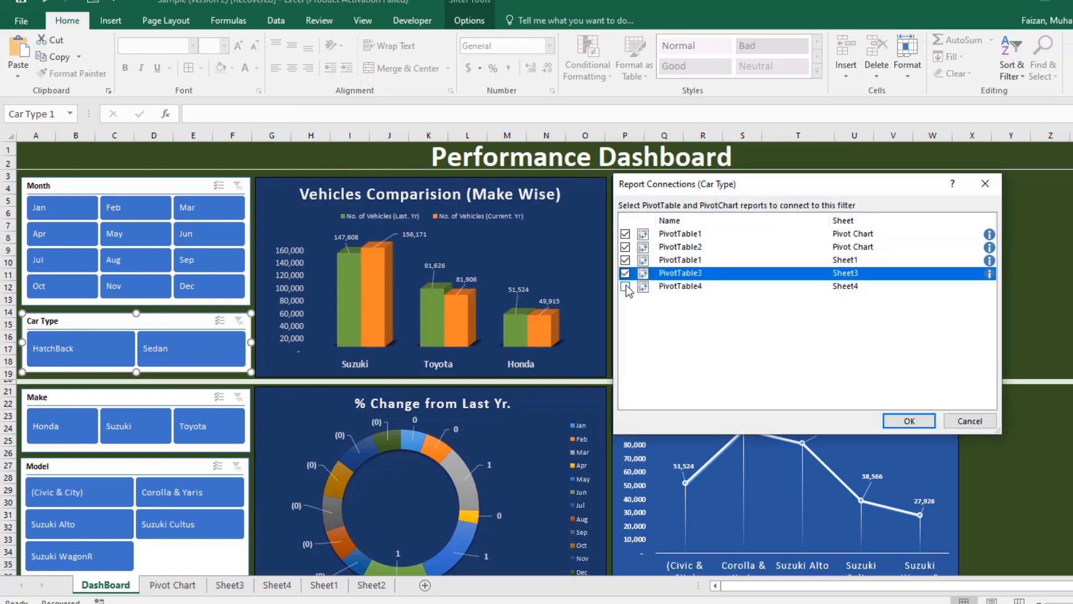
left_click(624, 286)
left_click(909, 421)
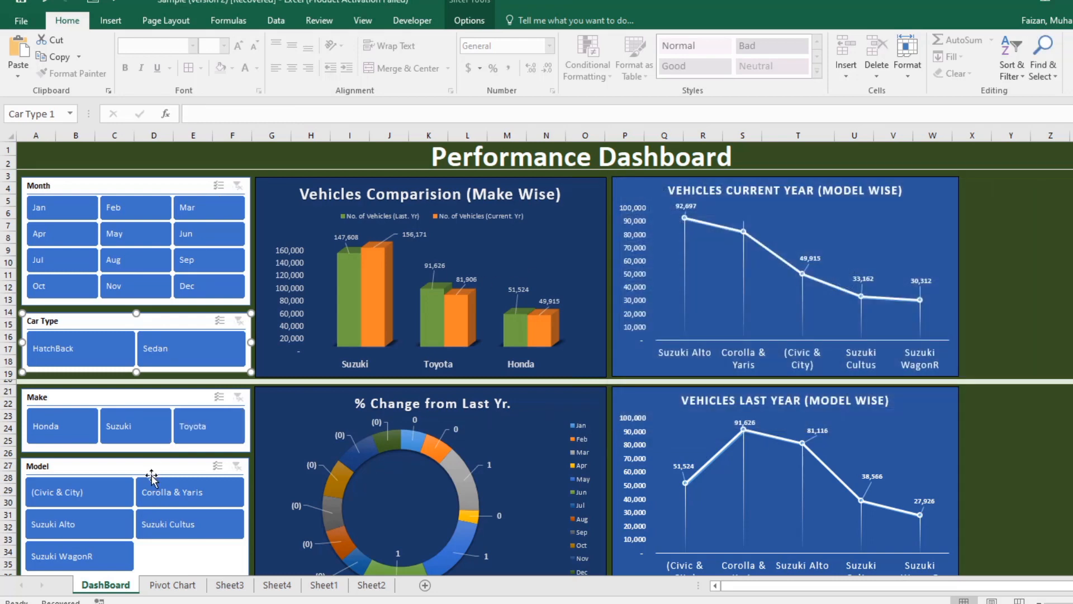
Step: Connect the Model slicer to PivotTable1 and PivotTable2 on Pivot Chart, PivotTable3 on Sheet3 and PivotTable4 on Sheet4
left_click(148, 468)
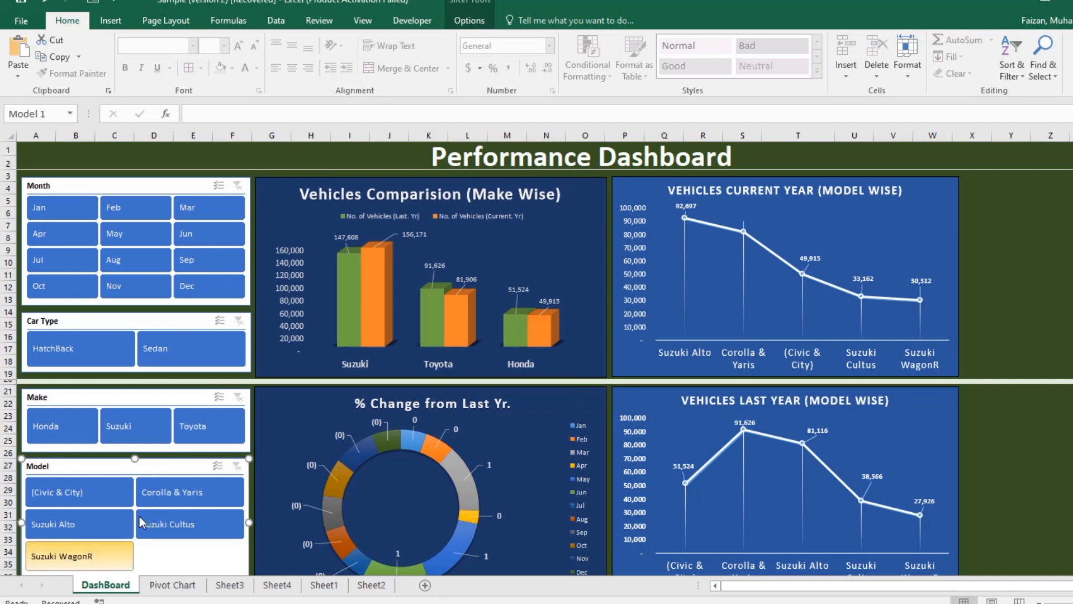
right_click(160, 469)
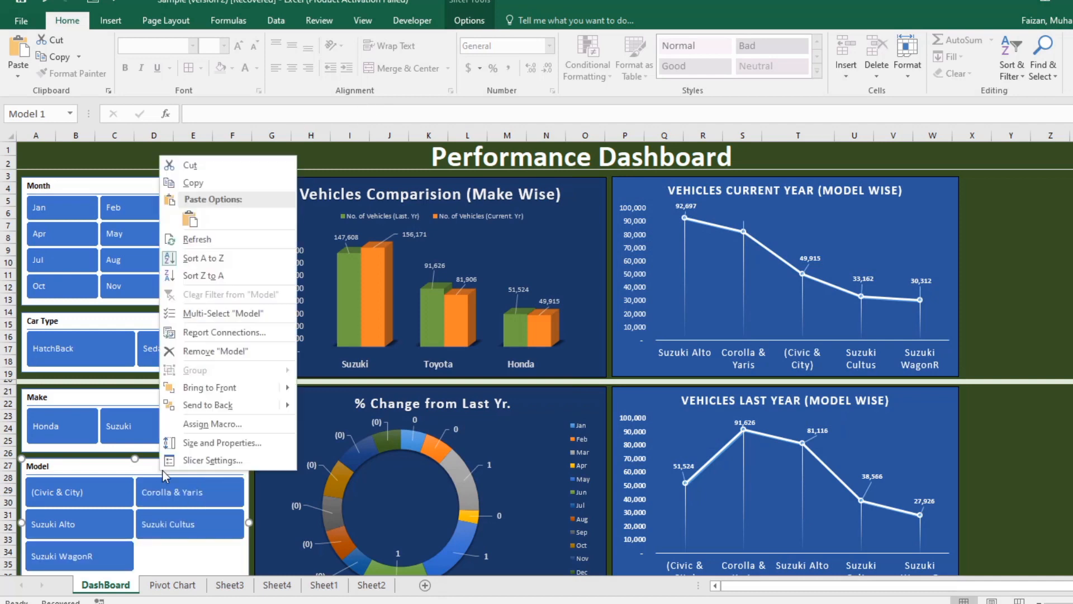
left_click(236, 335)
left_click(625, 234)
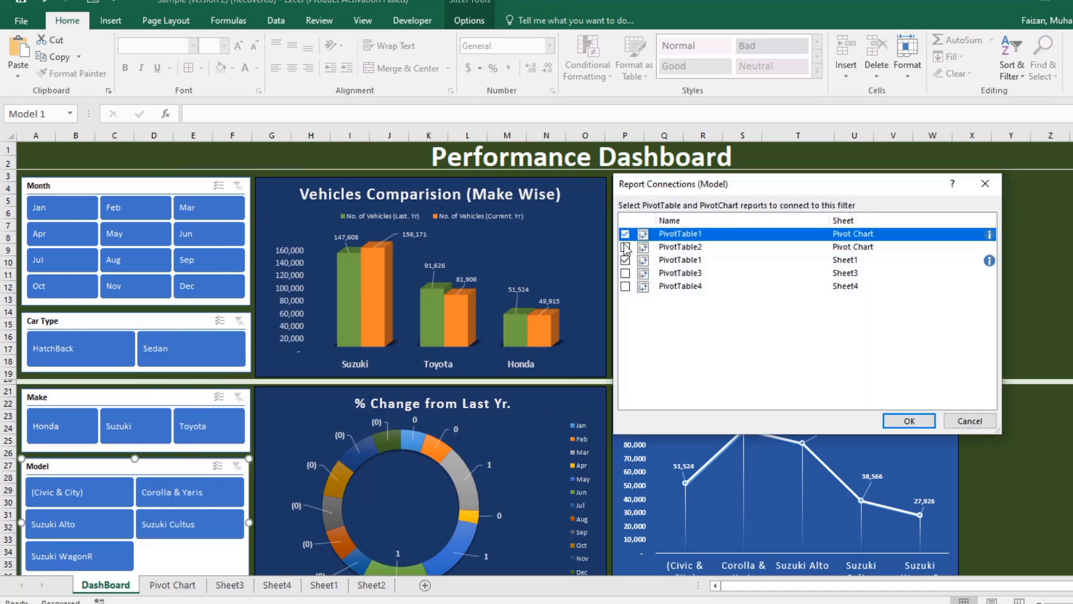
left_click(625, 246)
left_click(625, 272)
left_click(625, 286)
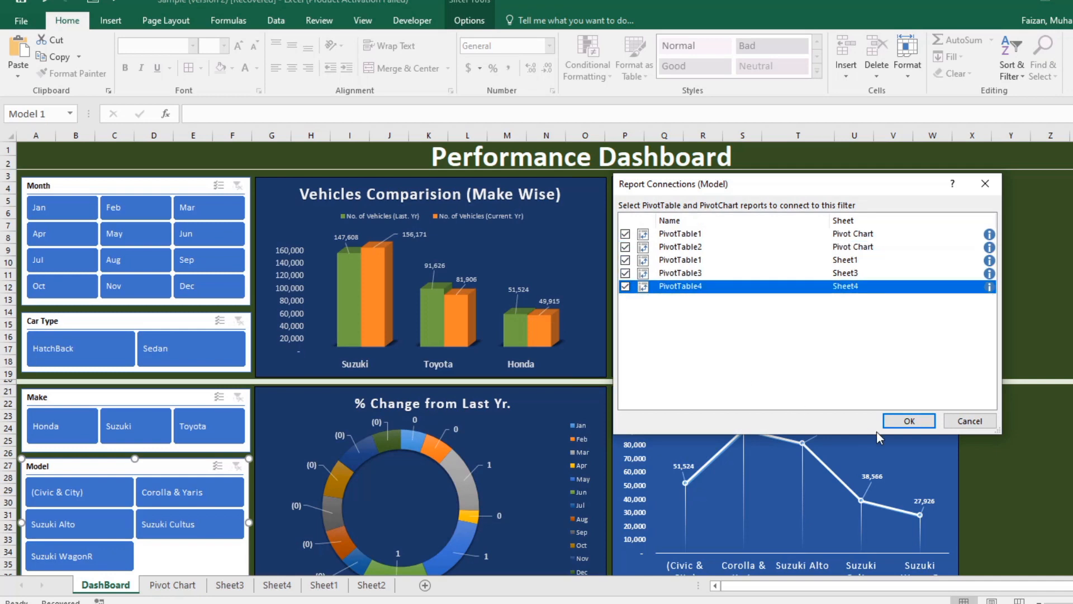
left_click(907, 421)
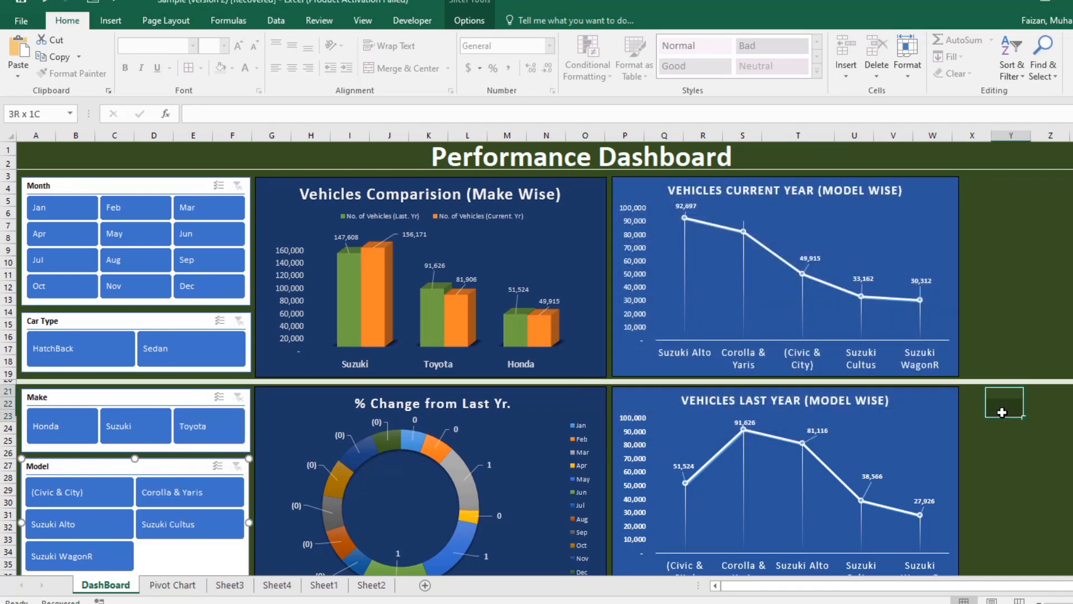
Step: Review the Model slicer's report connections through the slicer options
scroll(950, 419, "down", 2)
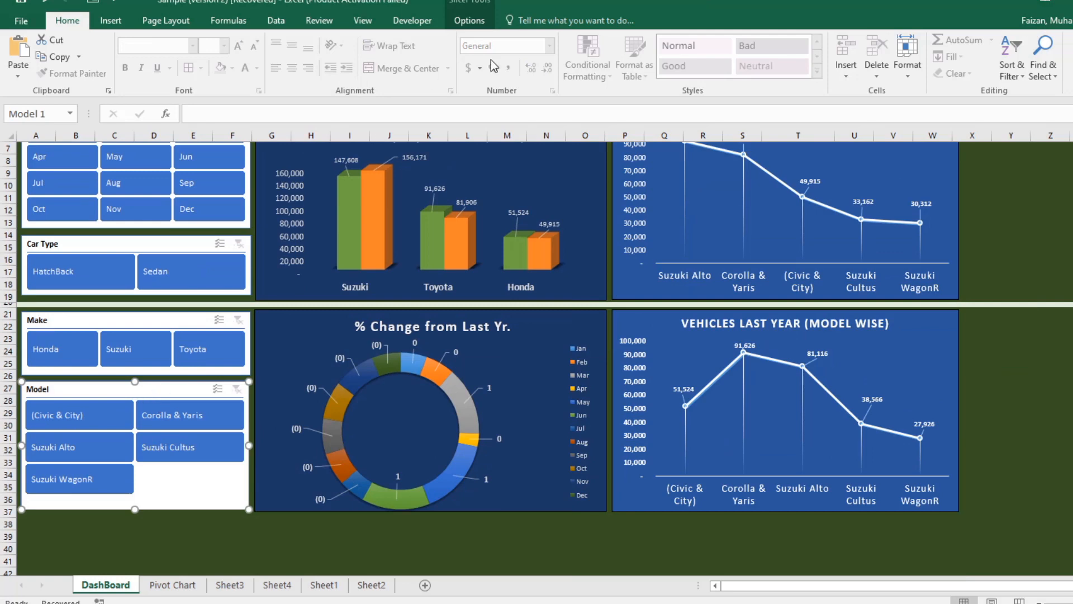
left_click(469, 20)
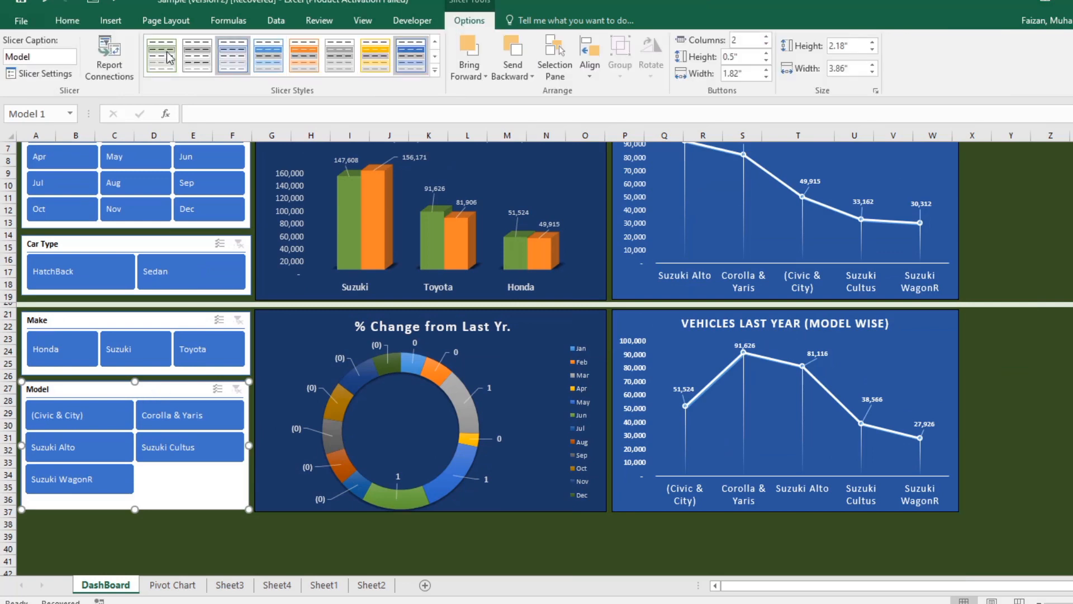
left_click(102, 70)
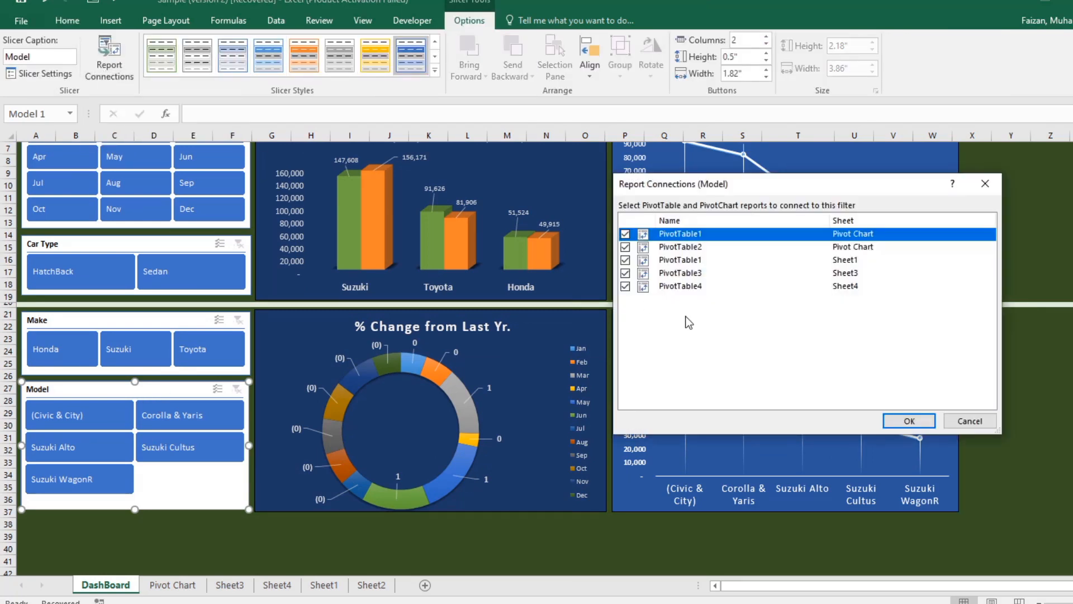
left_click(909, 421)
Step: Connect the Make slicer to PivotTable1 and PivotTable2 on Pivot Chart, PivotTable3 on Sheet3 and PivotTable4 on Sheet4
left_click(123, 320)
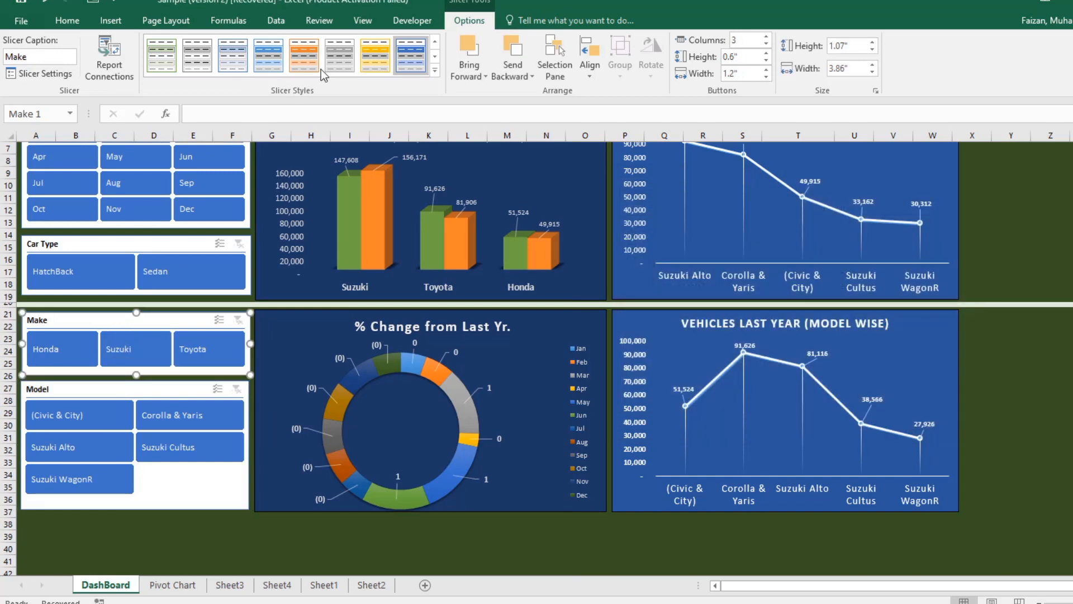
left_click(109, 61)
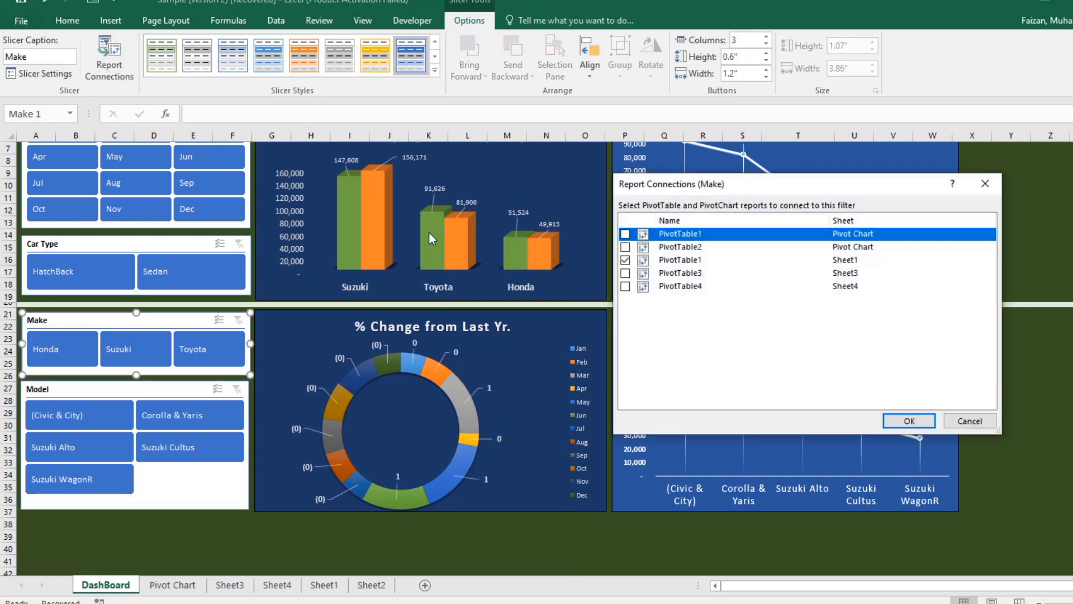
left_click(625, 234)
left_click(626, 247)
left_click(625, 273)
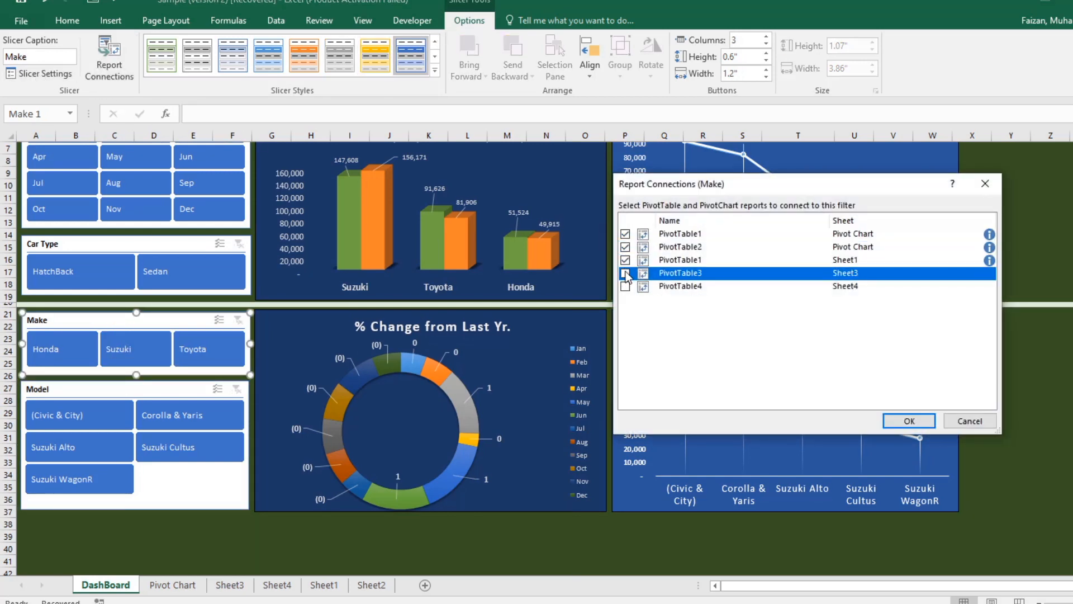
left_click(626, 285)
left_click(910, 421)
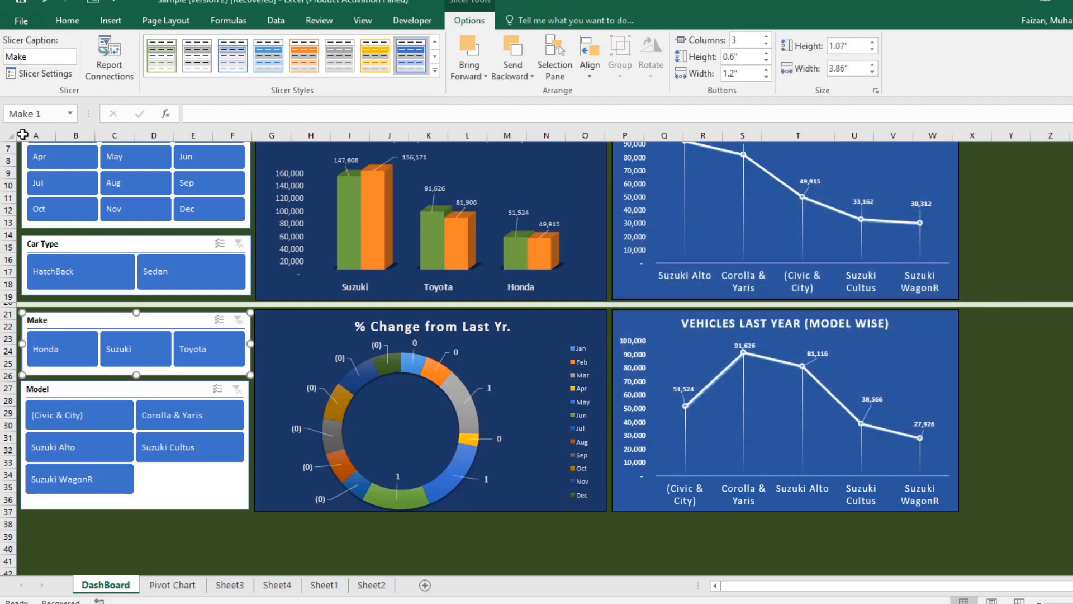
Step: Review the Make slicer's settings and close them without changes
left_click(45, 73)
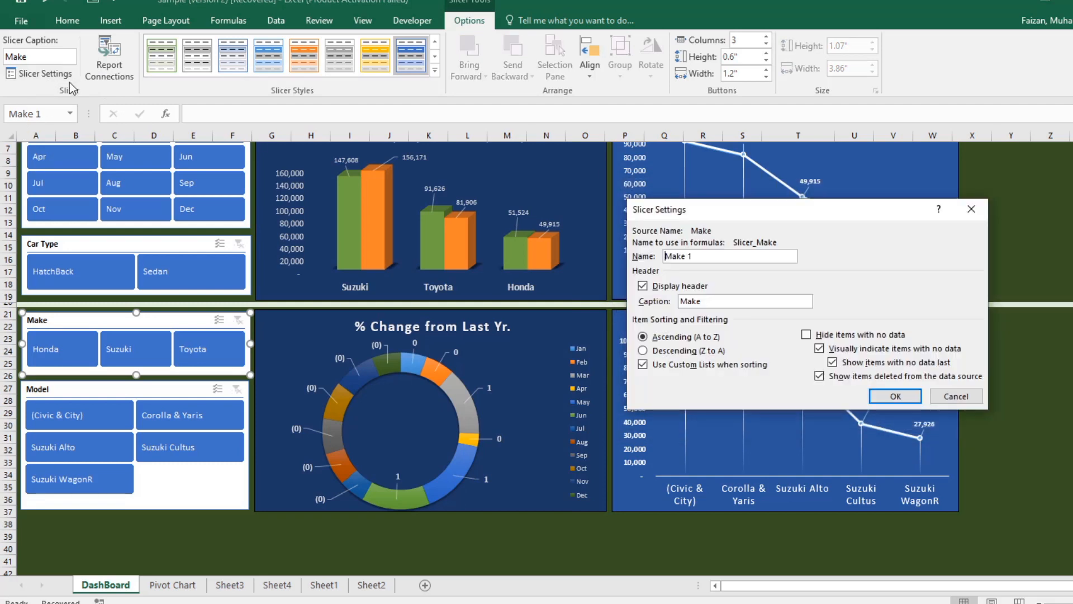
left_click(894, 396)
key("Escape")
Step: Test the connected Car Type slicer by filtering the dashboard to Sedan and switching to HatchBack, examining the charts' response
scroll(706, 531, "up", 2)
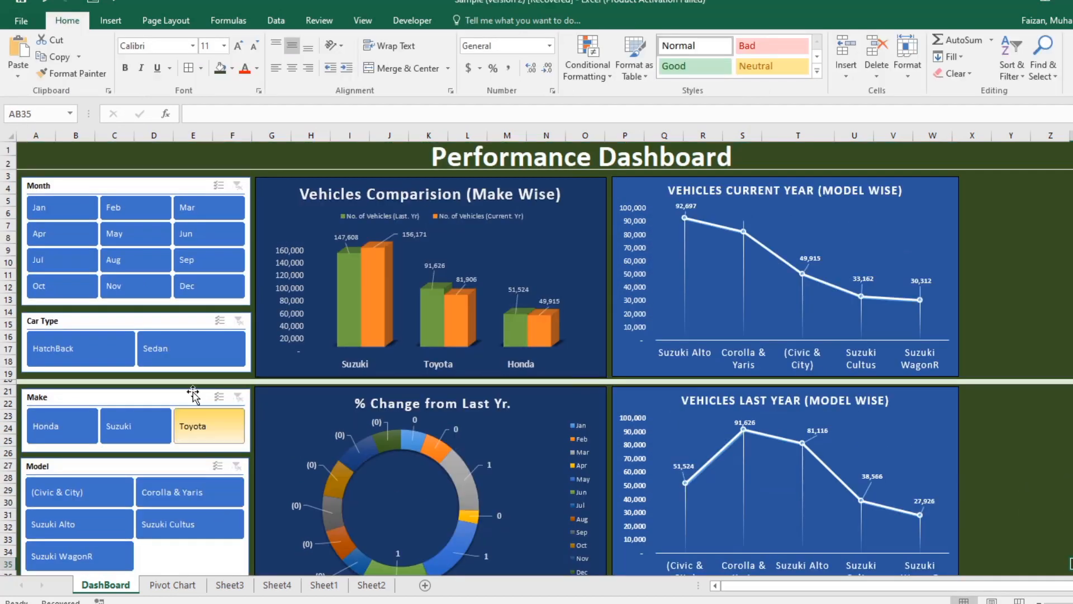
left_click(159, 348)
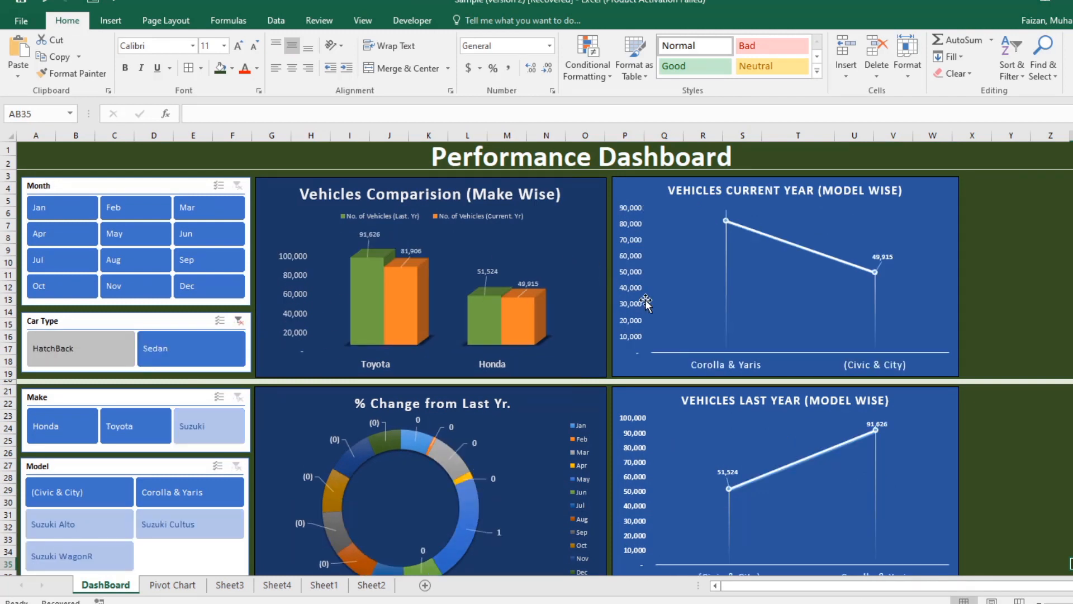
scroll(782, 374, "down", 1)
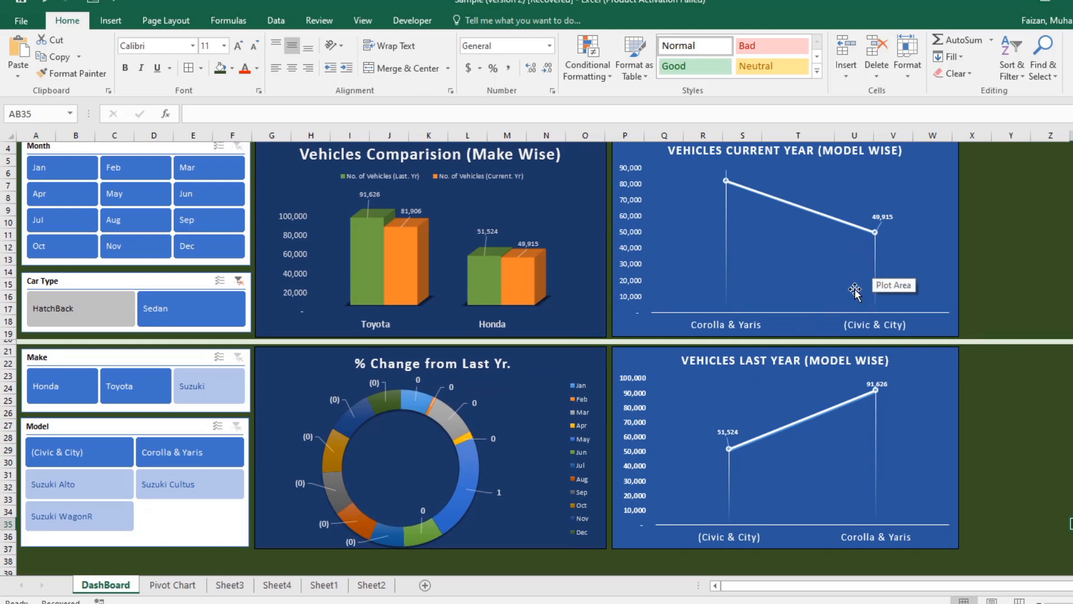
left_click(725, 167)
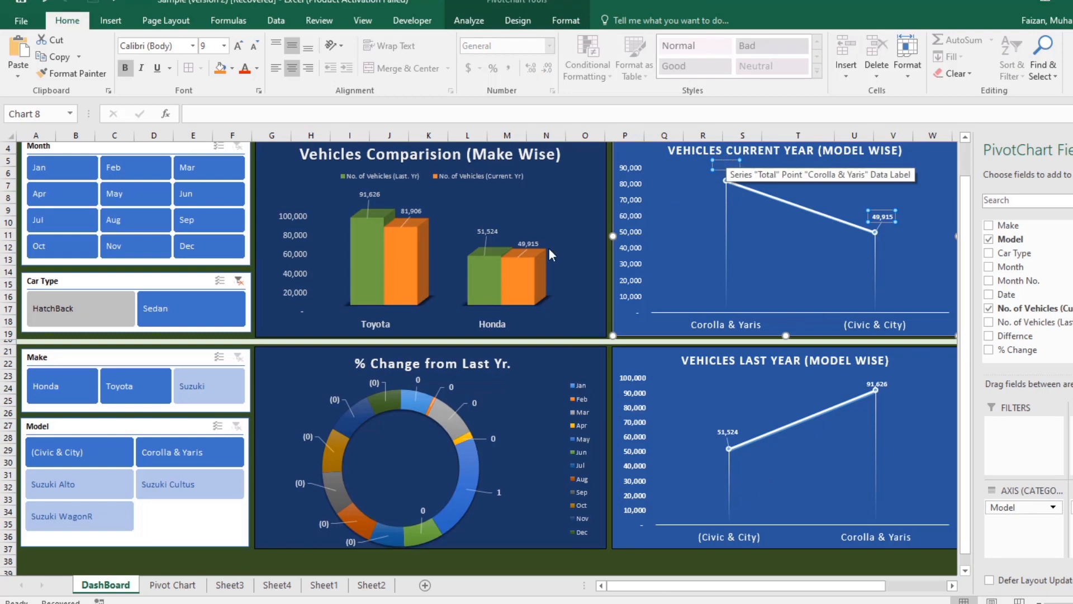
left_click(108, 322)
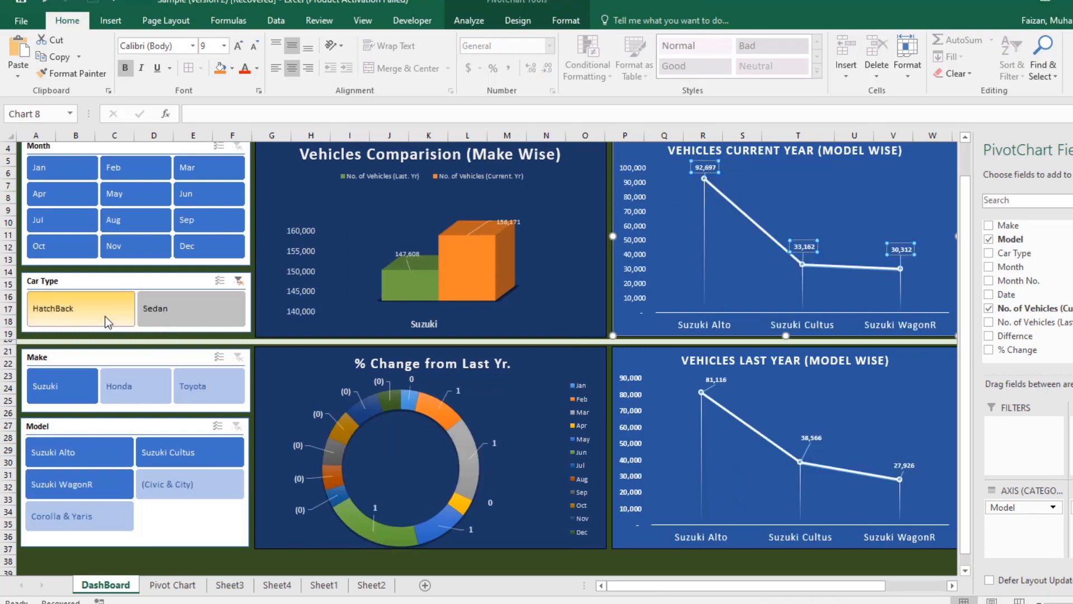
Step: Apply the Percent format to the % Change totals in column B of Sheet3 and return to the DashBoard sheet
scroll(190, 353, "up", 1)
scroll(682, 313, "down", 1)
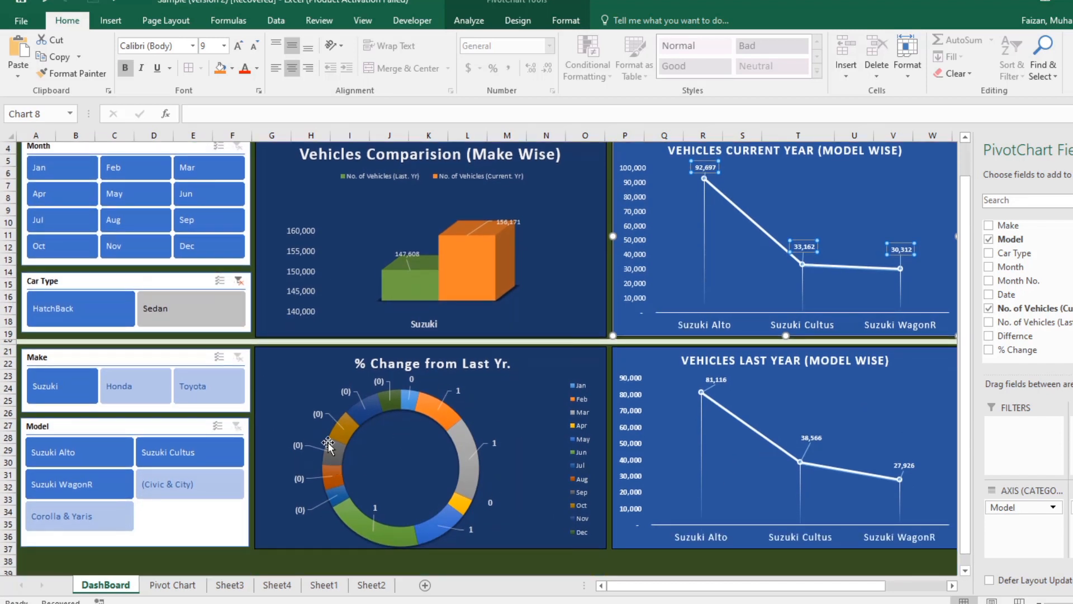
left_click(343, 397)
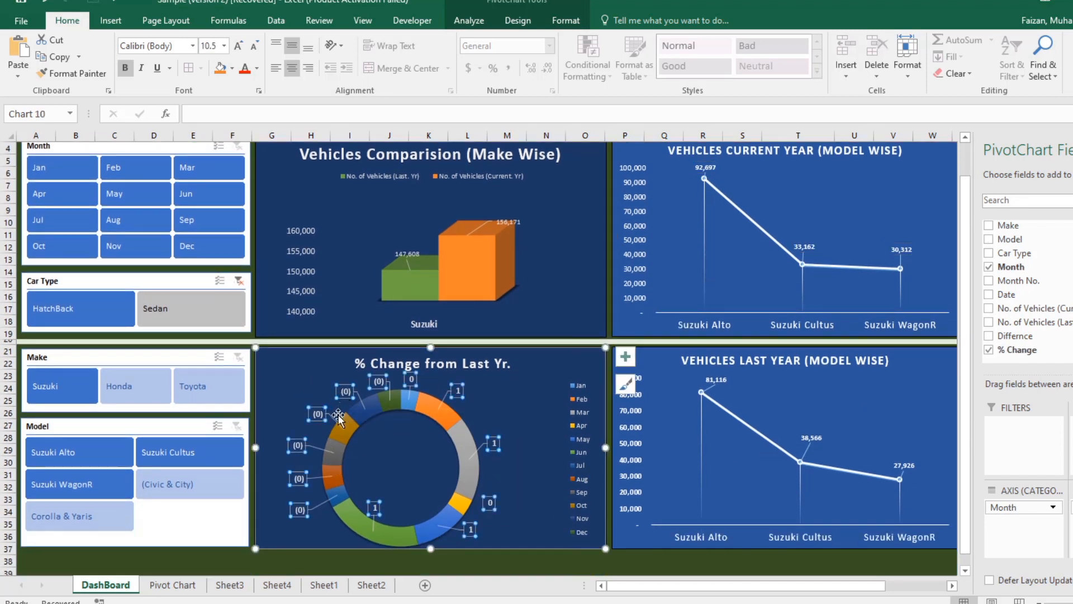
left_click(274, 586)
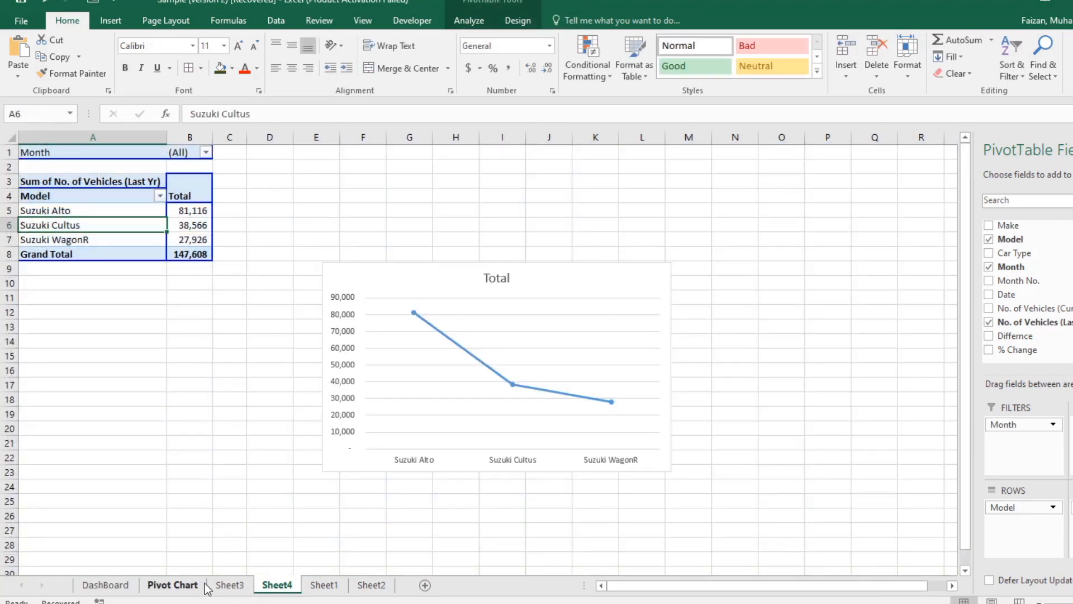
left_click(240, 586)
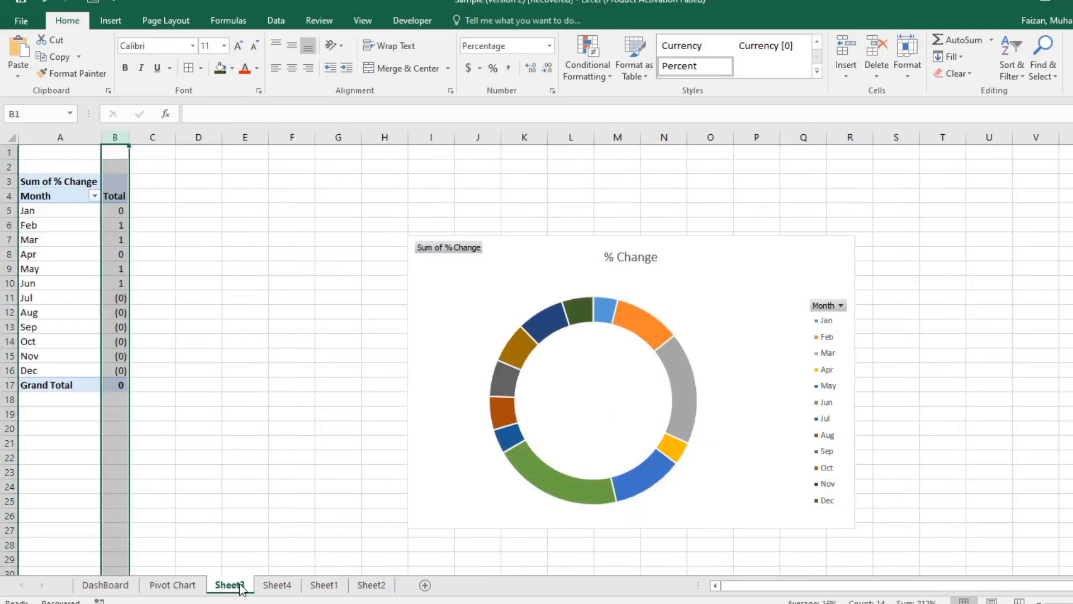
left_click(493, 68)
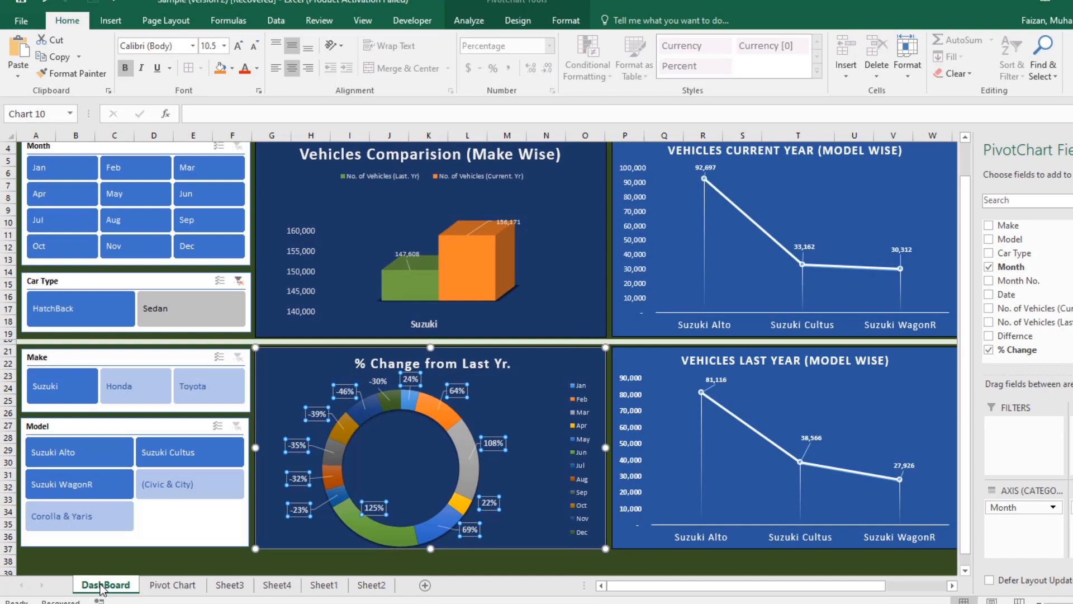
left_click(102, 584)
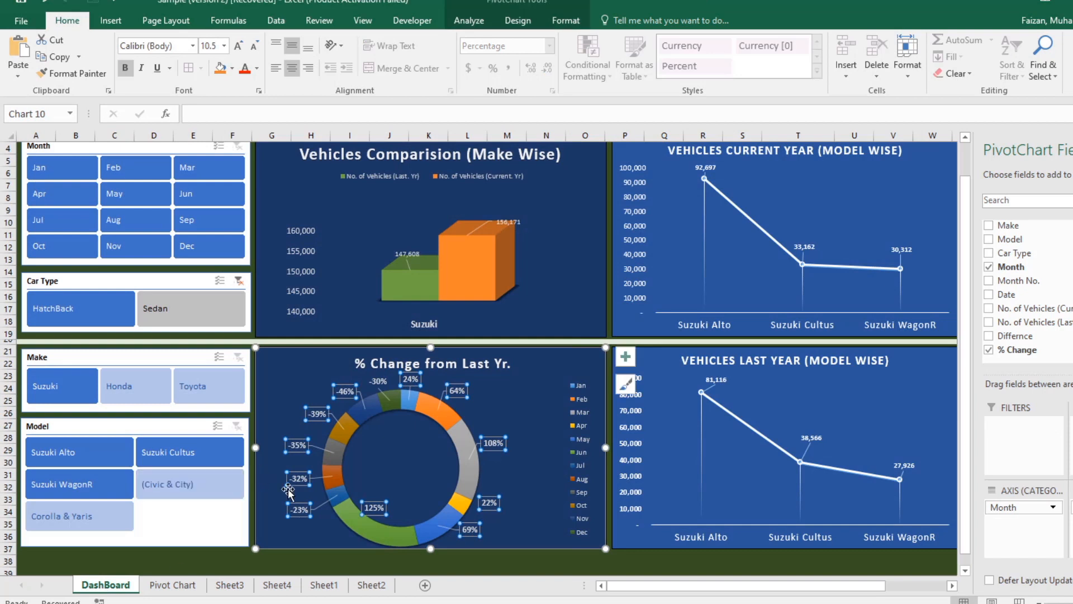
left_click(394, 570)
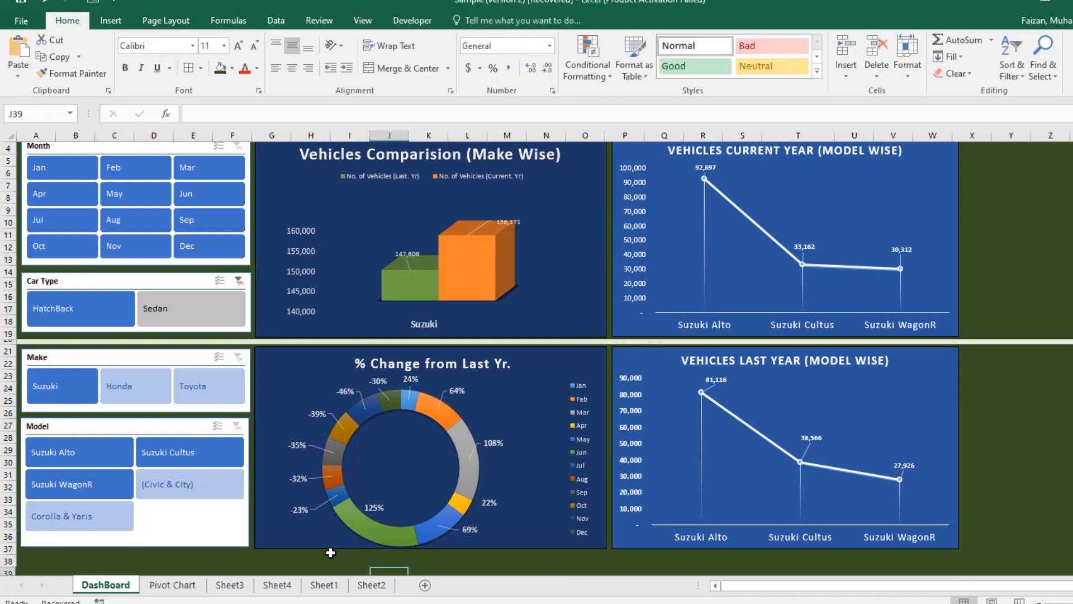
Step: Clear the Car Type slicer filter and reapply the Percent format to the % Change totals on Sheet3
left_click(240, 281)
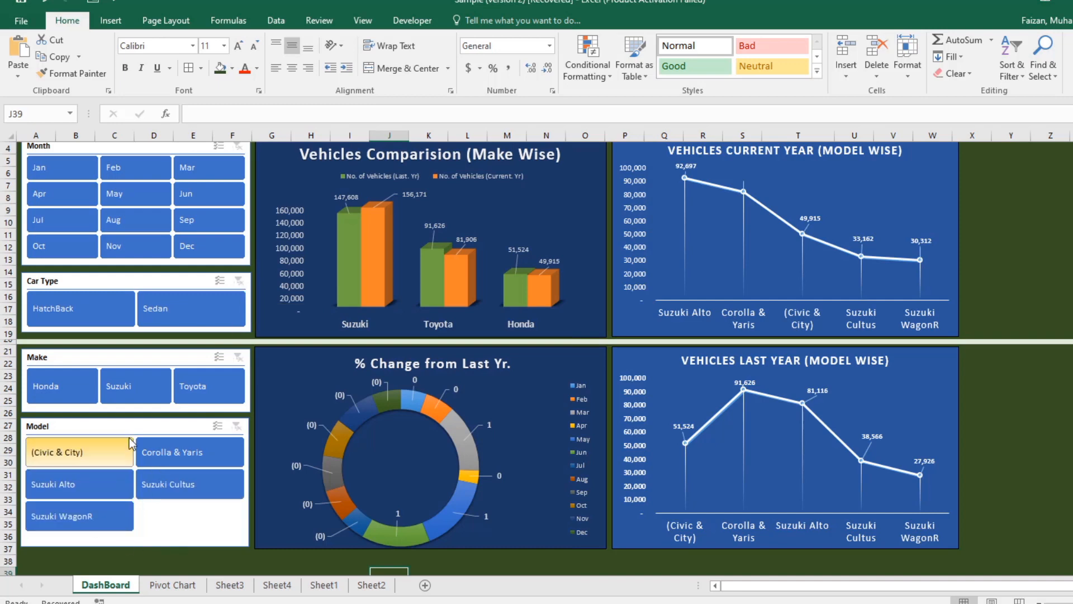
left_click(225, 585)
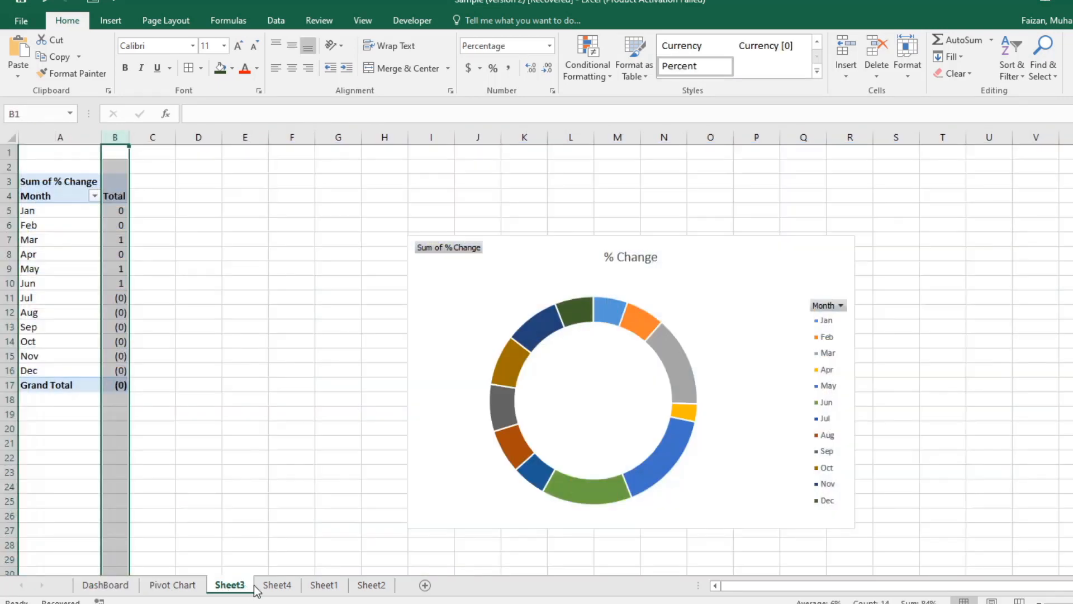
left_click(496, 73)
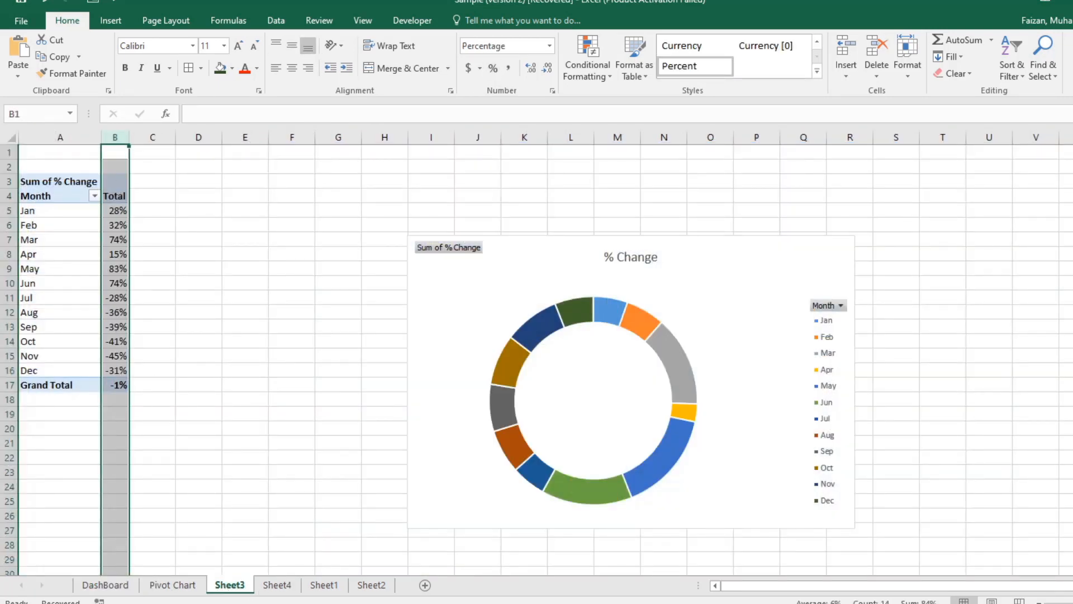
left_click(106, 585)
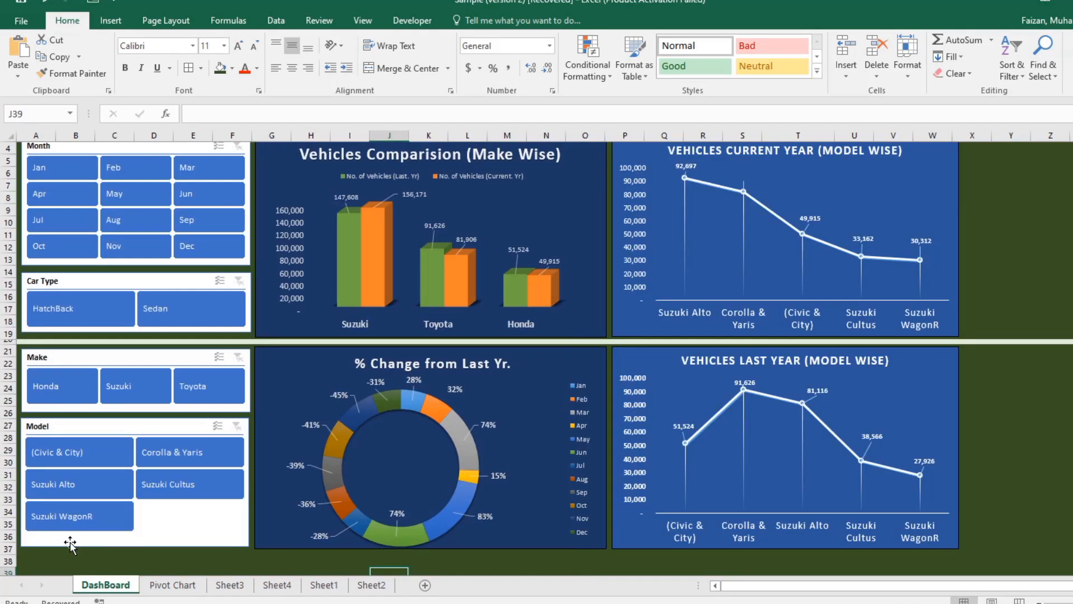
left_click(129, 562)
Step: Open the value field settings of Sum of % Change for the doughnut chart and accept them with Sum as the calculation
left_click(336, 396)
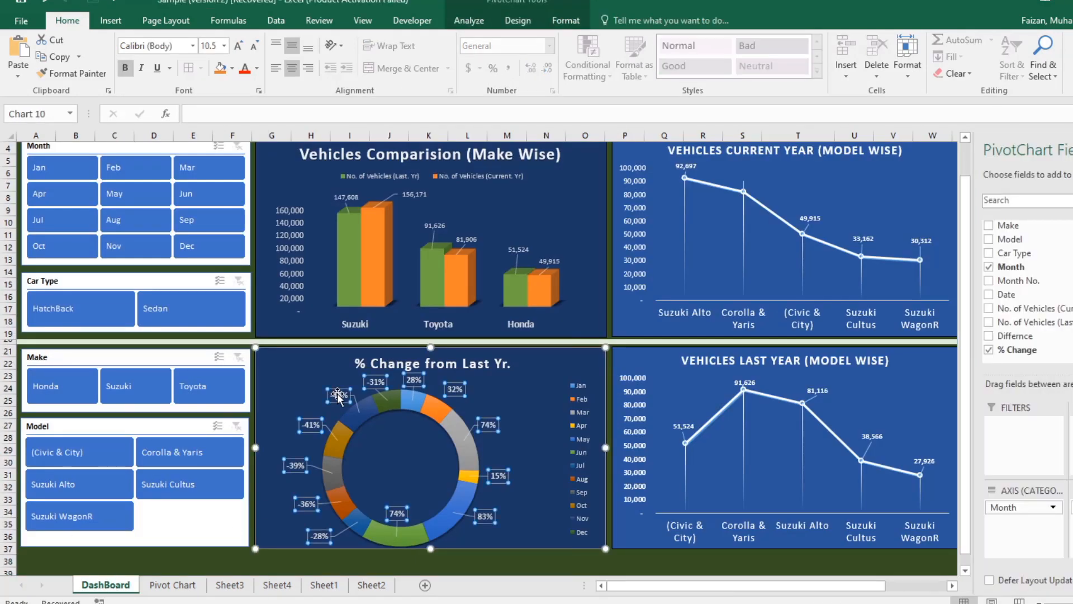
left_click(1071, 508)
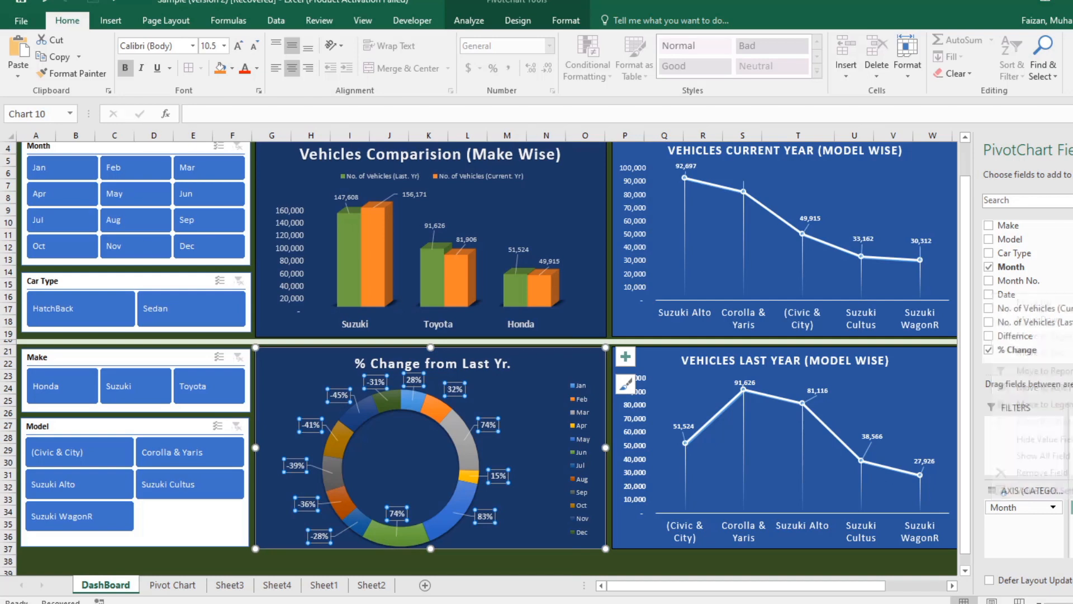
left_click(1040, 490)
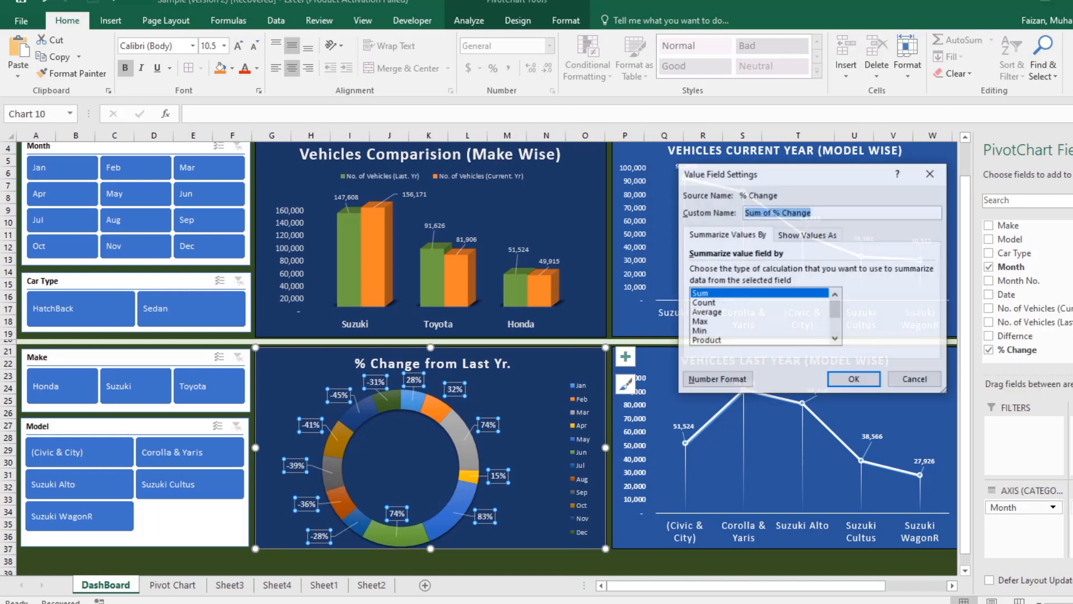
left_click(847, 380)
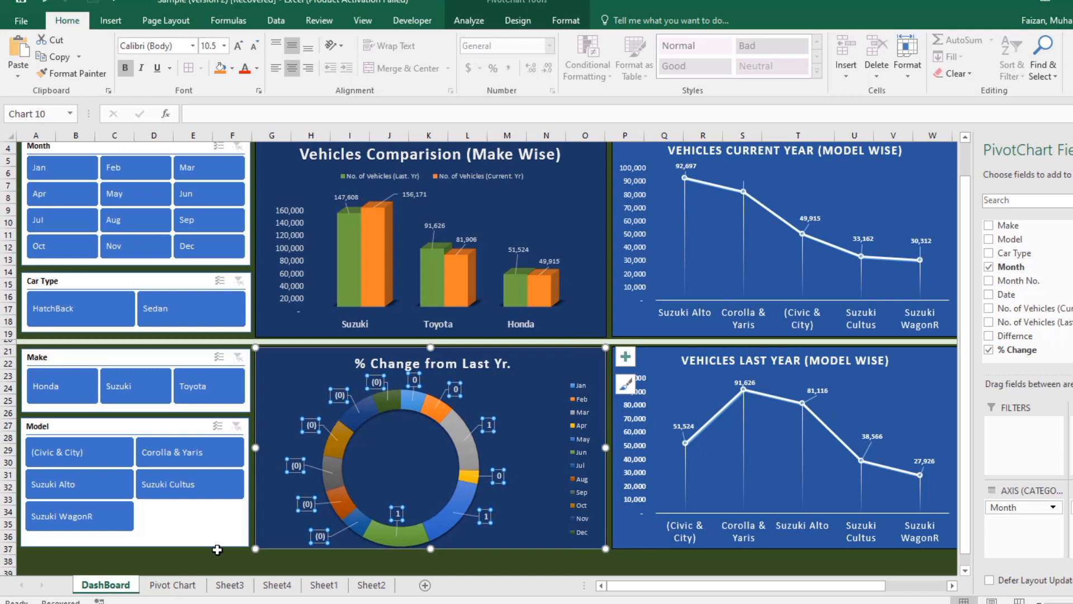
Step: Format the % Change totals in column B of Sheet3 as Percentage and autofit the column width
left_click(195, 585)
left_click(229, 585)
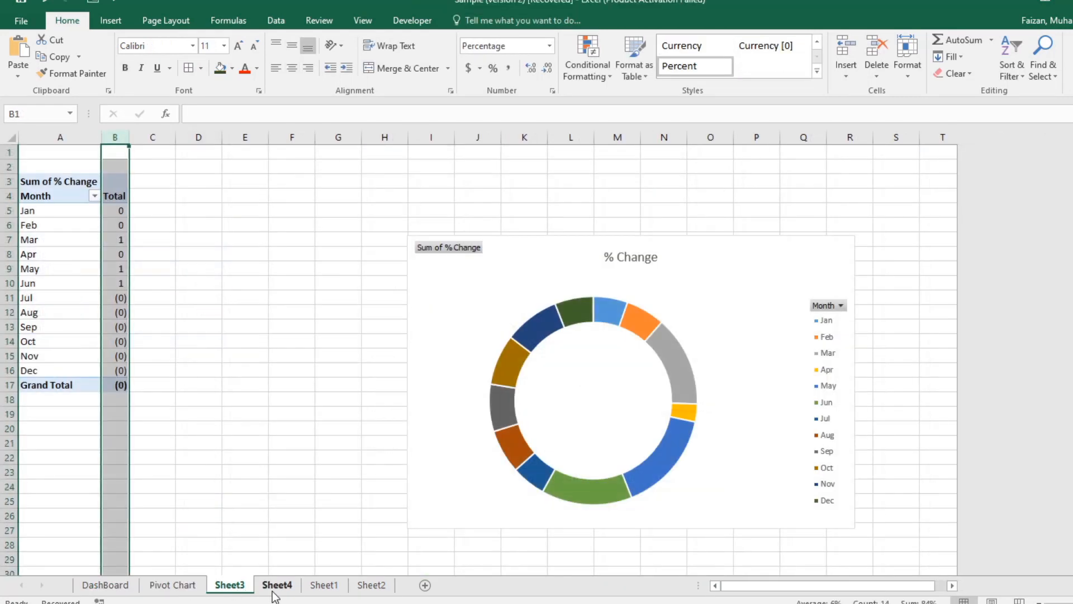
left_click(274, 586)
left_click(105, 585)
left_click(234, 585)
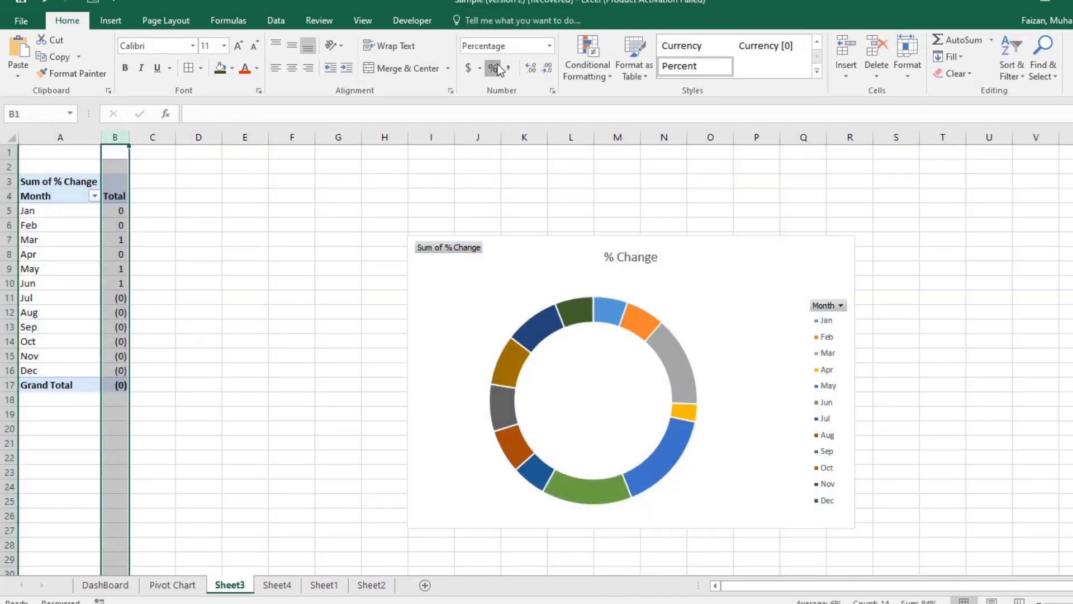
left_click(499, 69)
left_click(549, 47)
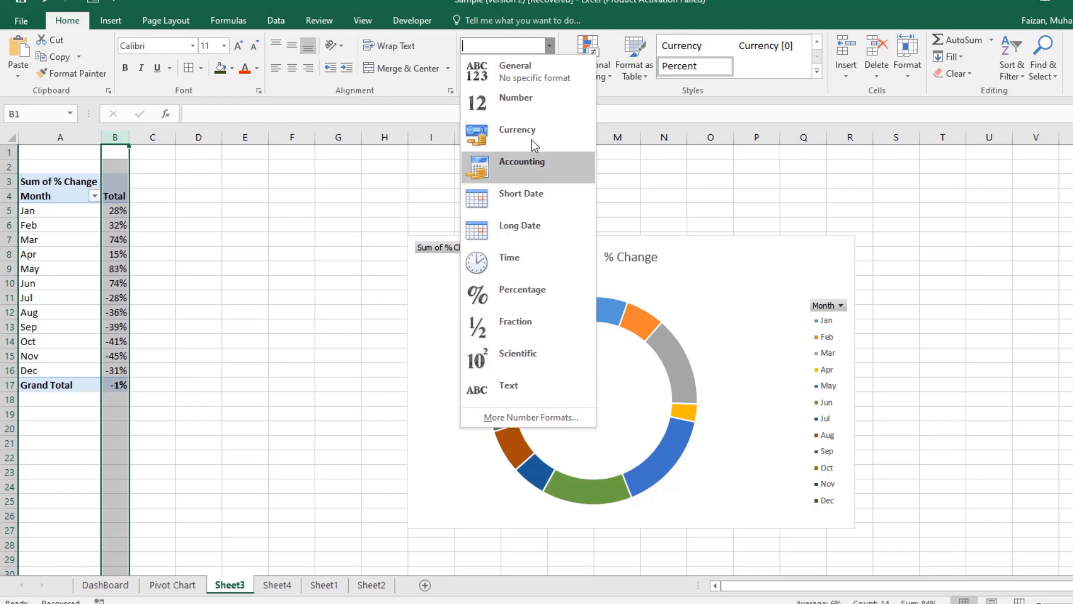
left_click(534, 291)
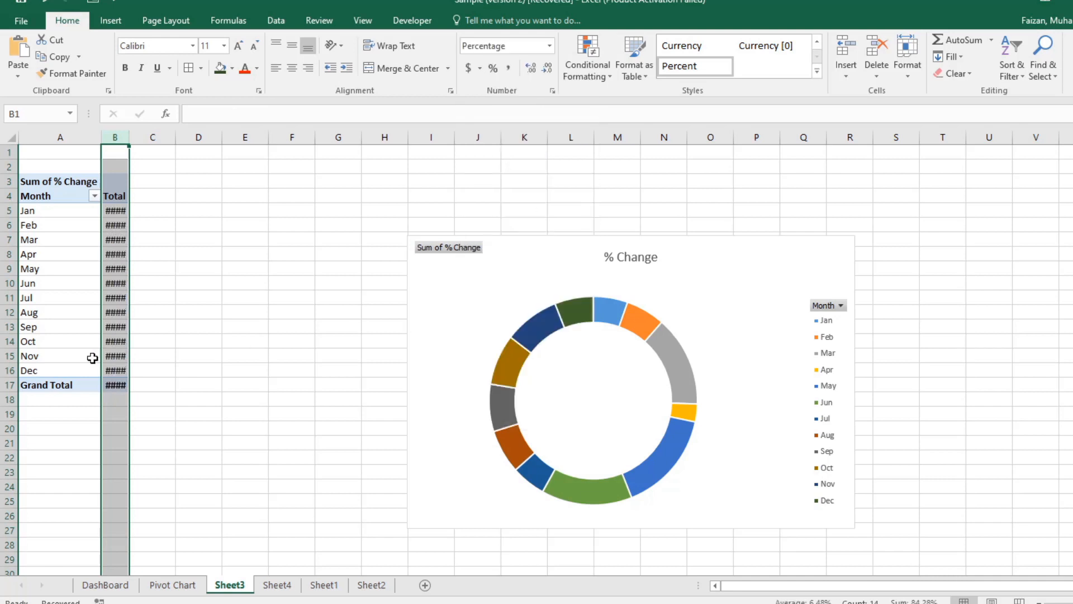
double_click(129, 137)
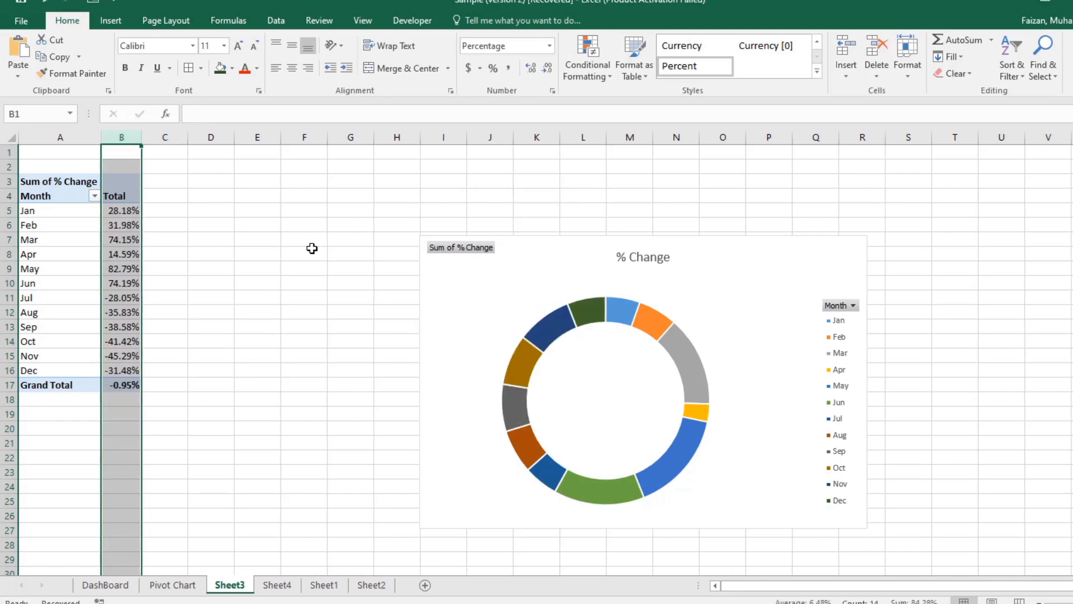
Step: Reduce the % Change totals on Sheet3 to zero decimal places and return to the DashBoard sheet
left_click(547, 68)
left_click(547, 68)
left_click_drag(162, 403, 156, 434)
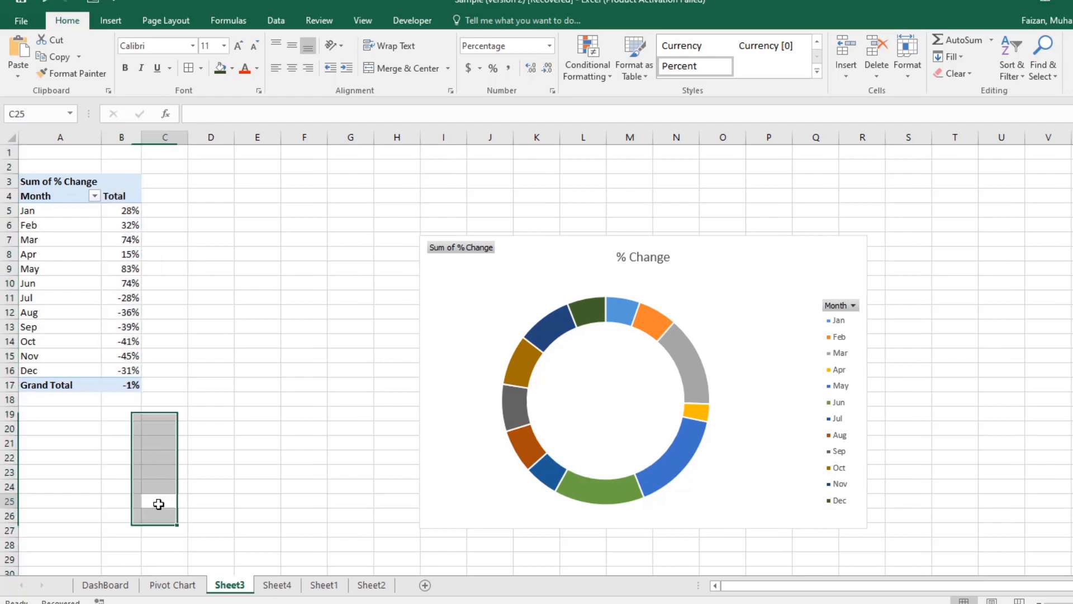
left_click(163, 499)
left_click(102, 585)
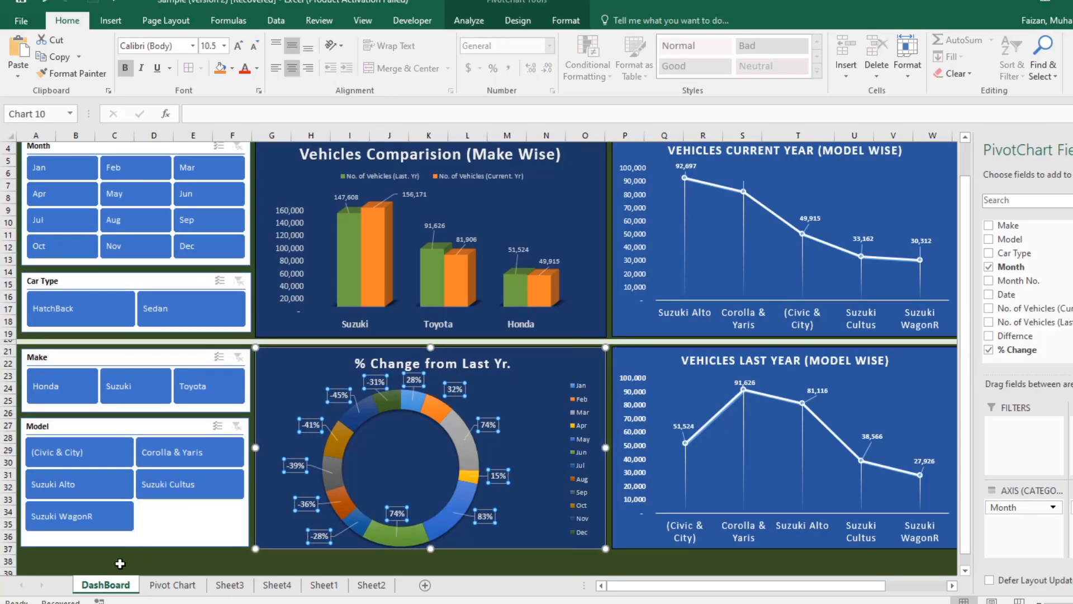
left_click(129, 558)
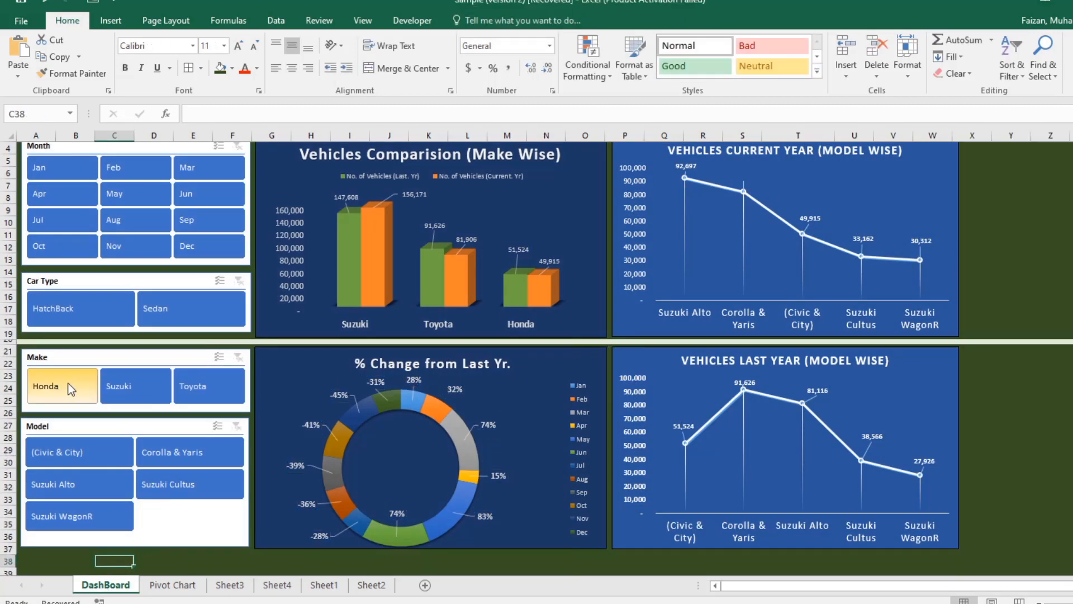
Step: Test the Make slicer by filtering the dashboard to Suzuki and switching to Toyota, examining all four charts' response
left_click(116, 390)
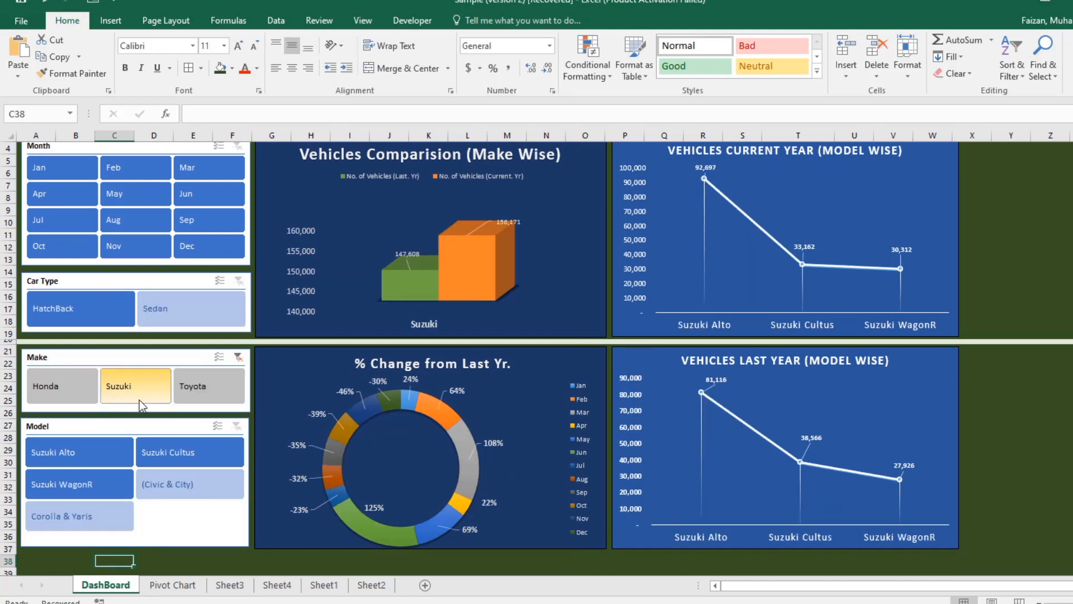
scroll(517, 503, "up", 1)
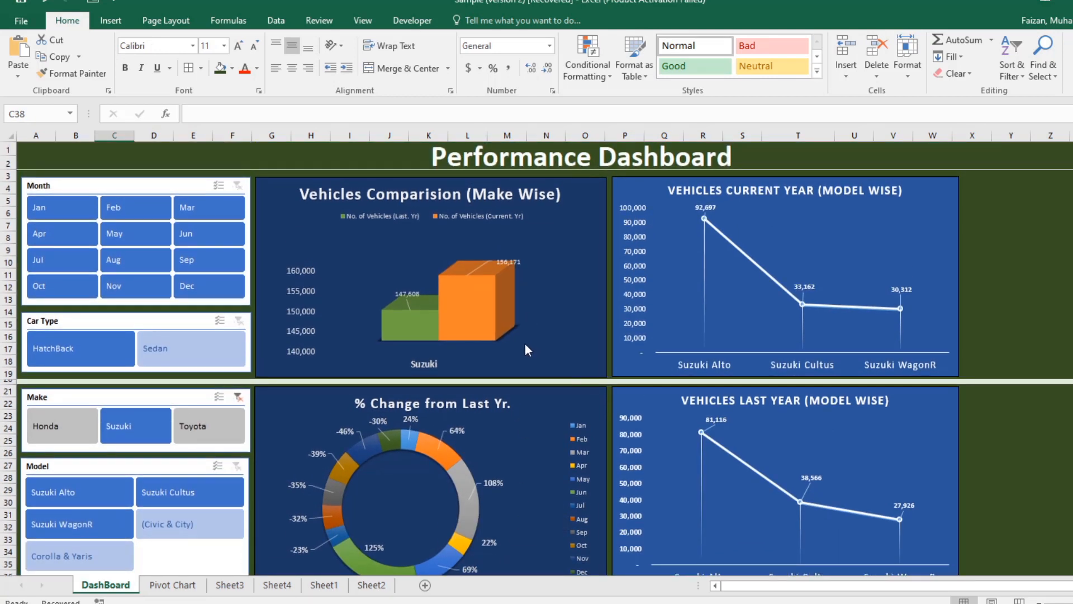
scroll(747, 481, "down", 2)
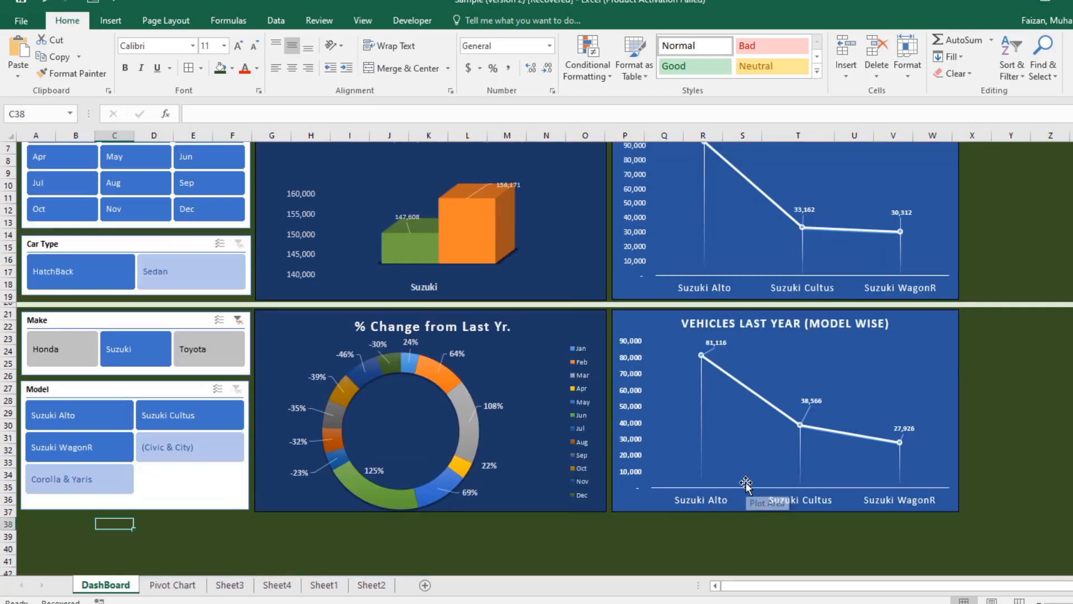
left_click(201, 362)
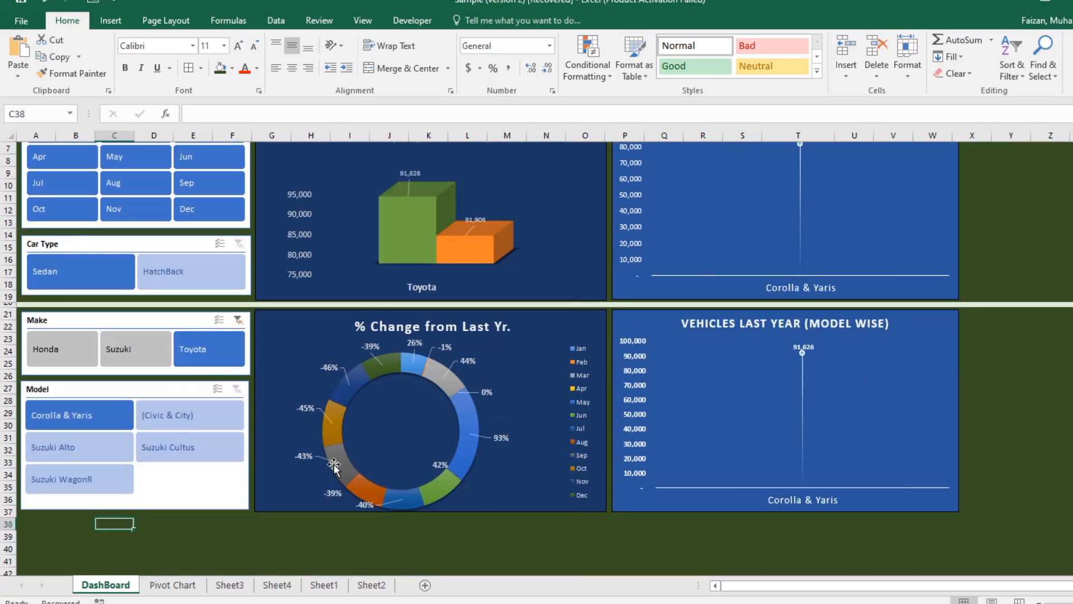
scroll(765, 330, "up", 1)
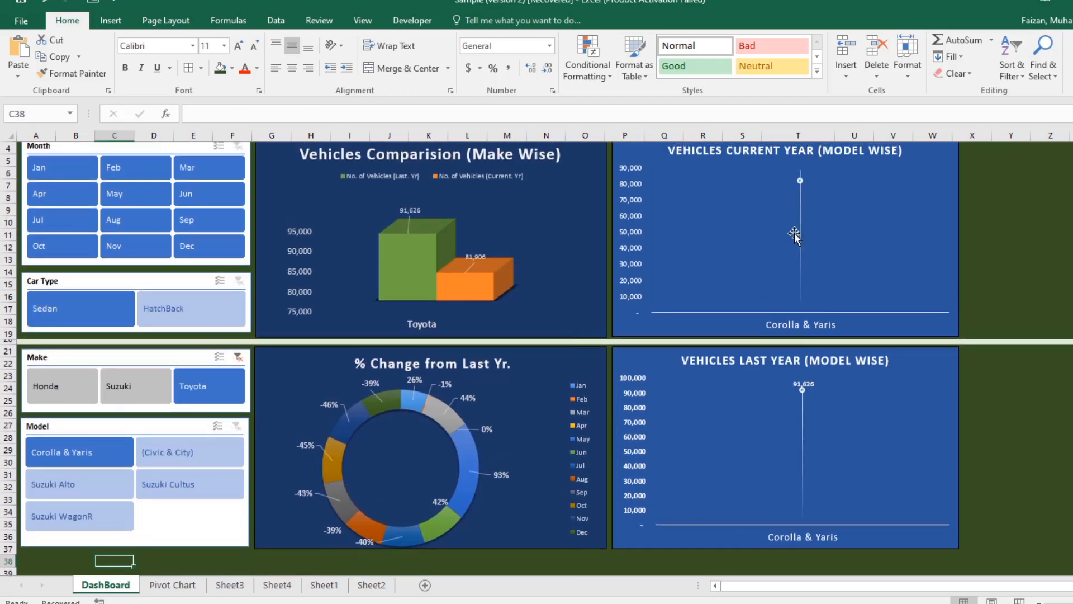
Step: Move the Corolla & Yaris data label away from its point in the Vehicles Current Year chart
left_click(789, 167)
left_click_drag(789, 167, 730, 192)
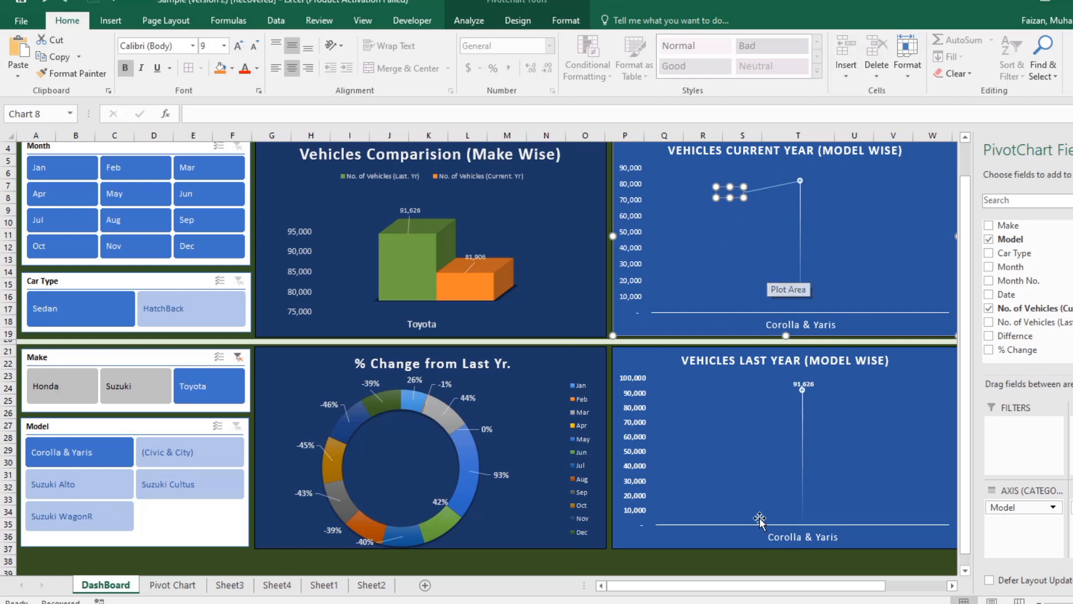
left_click(780, 560)
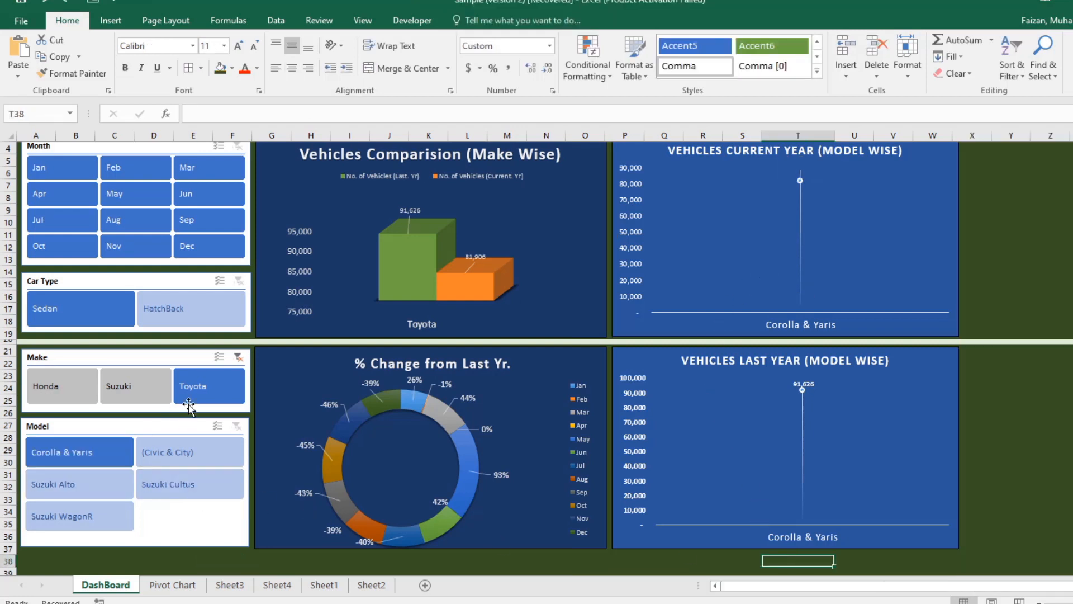
Step: Filter the dashboard to Honda with the Make slicer, check the charts and clear the Make filter
left_click(62, 380)
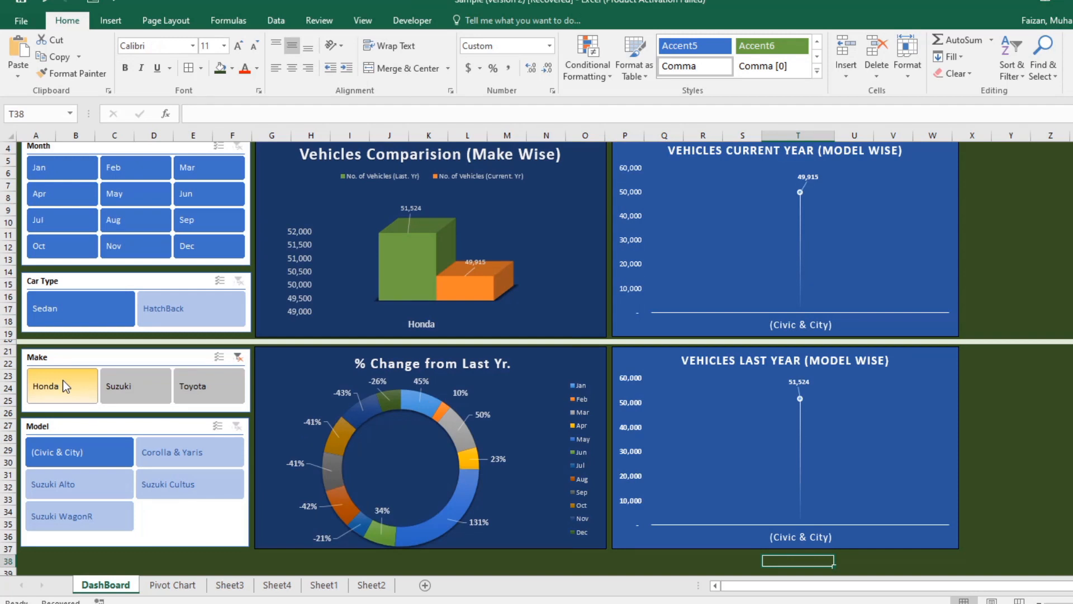
scroll(331, 419, "up", 1)
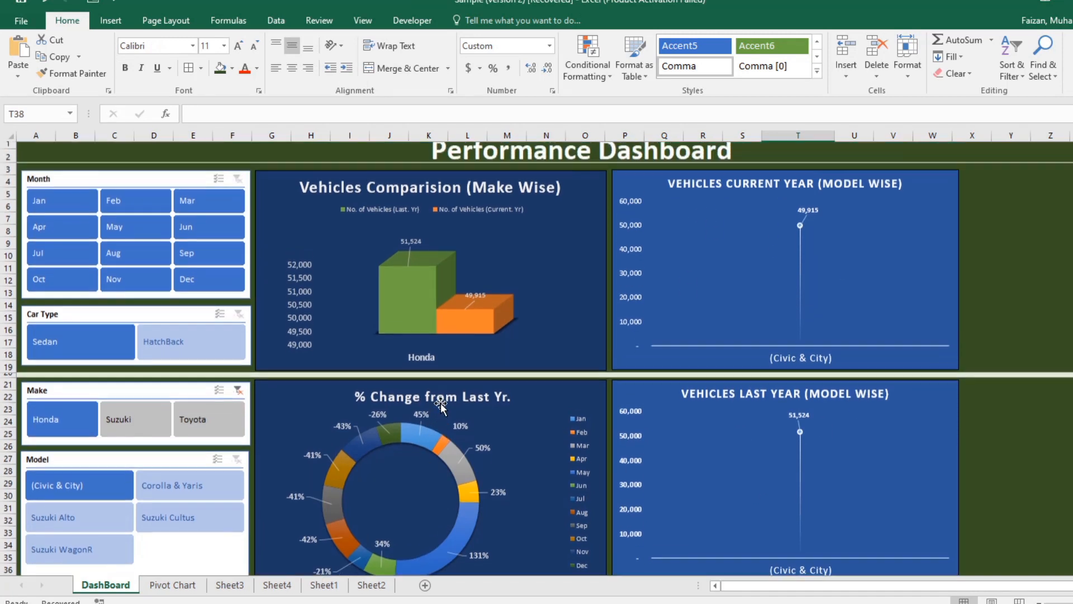
left_click(238, 396)
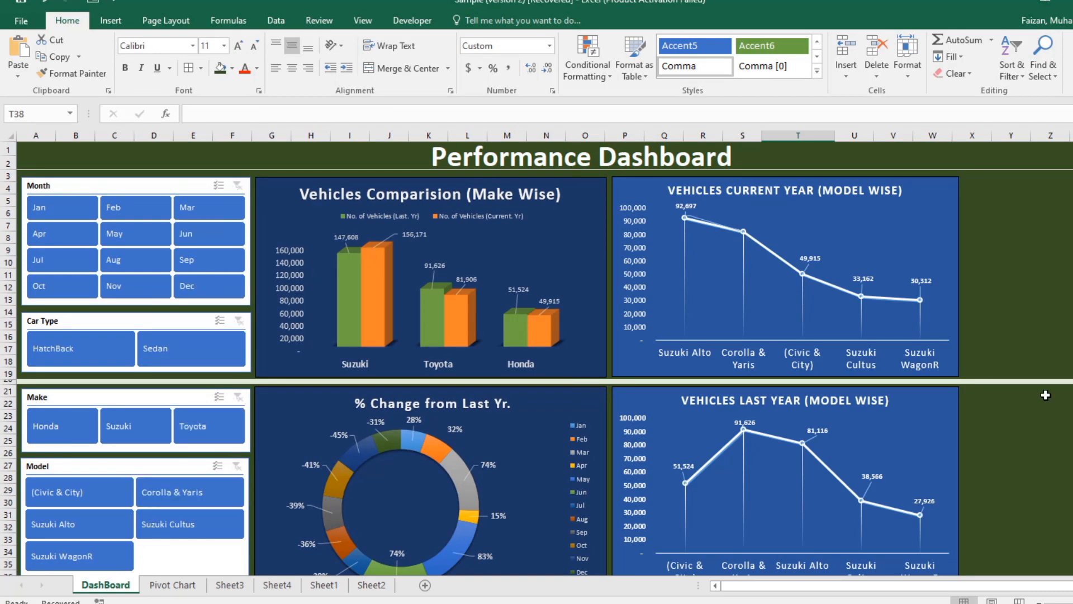
Step: Test the Model slicer by filtering the dashboard to (Civic & City)
scroll(1021, 427, "down", 1)
scroll(1004, 492, "up", 1)
scroll(987, 510, "down", 1)
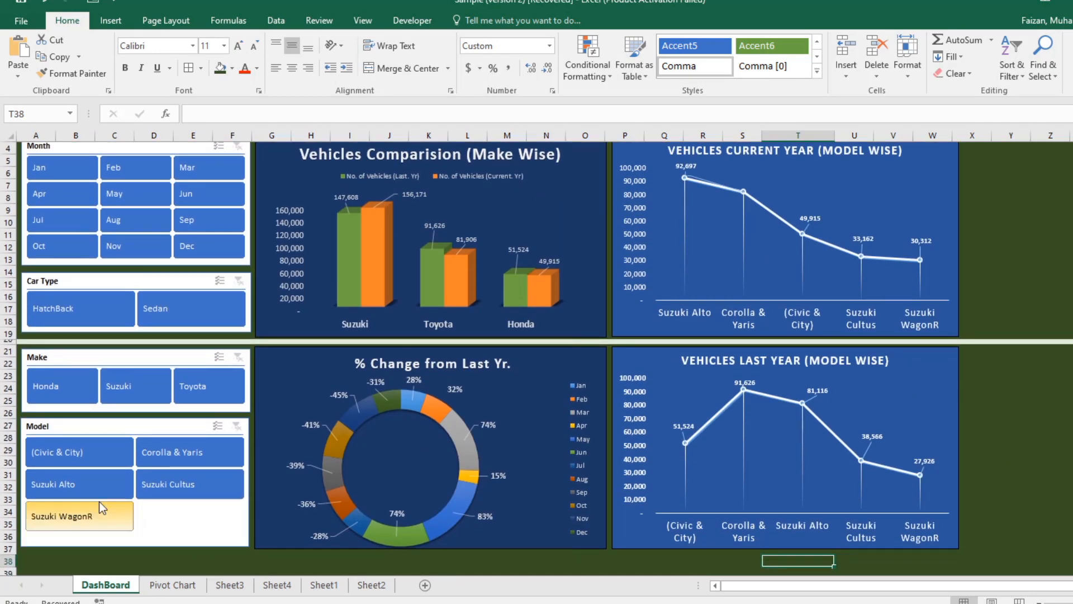
left_click(102, 451)
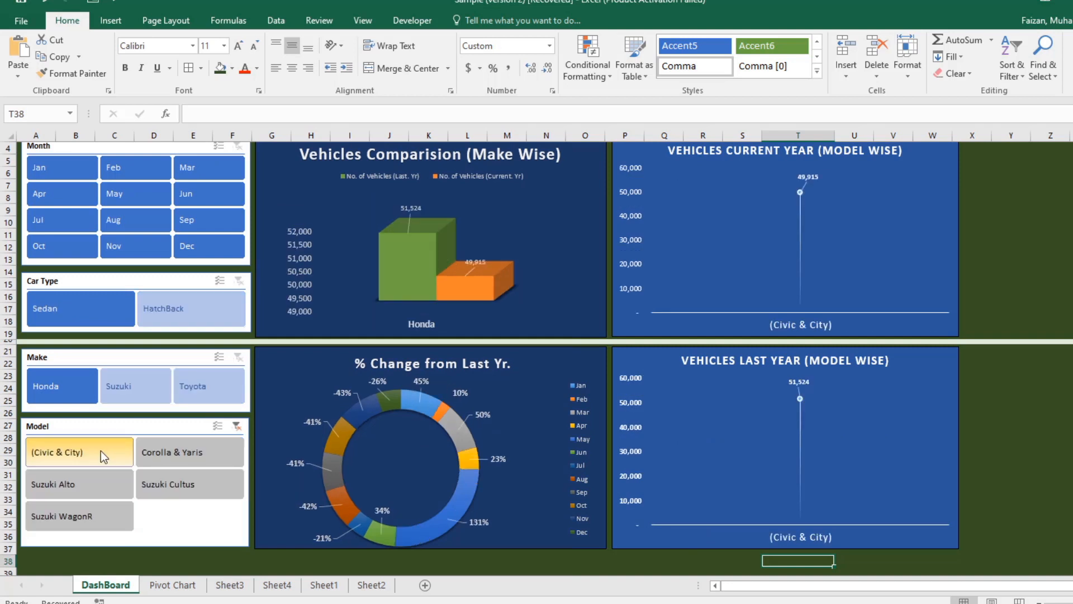
Step: Filter the dashboard to Suzuki Alto with the Model slicer, check the charts and clear the Model filter
left_click(106, 488)
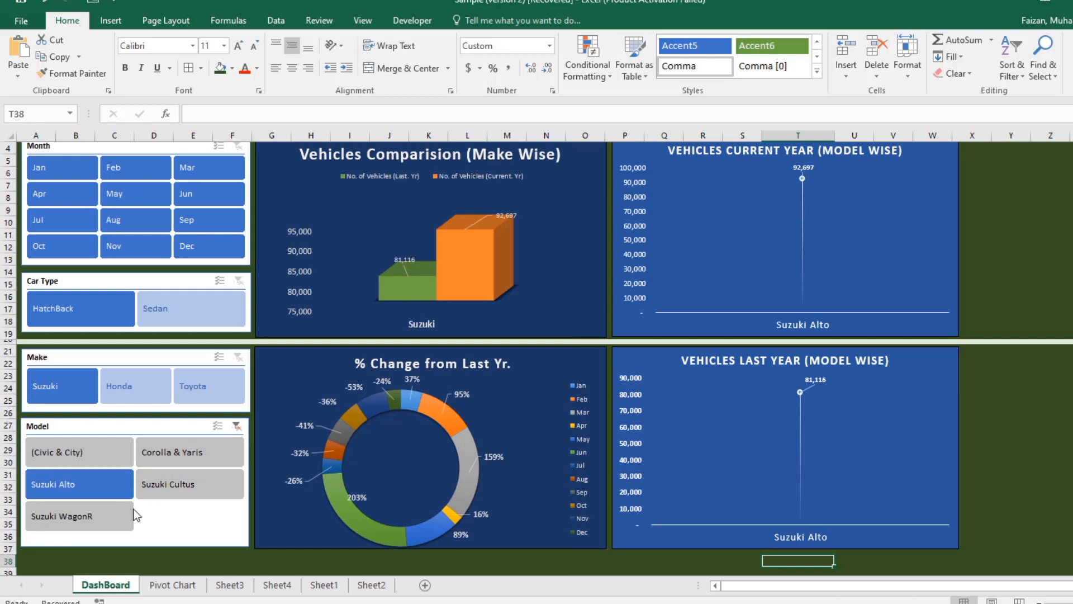
left_click(237, 426)
scroll(369, 433, "up", 1)
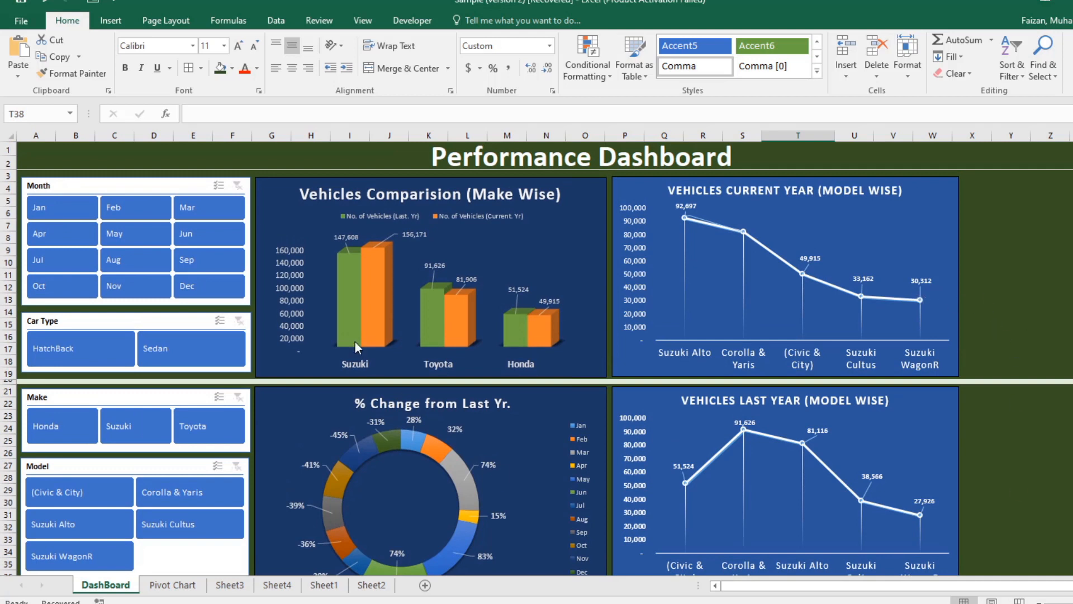
left_click(999, 281)
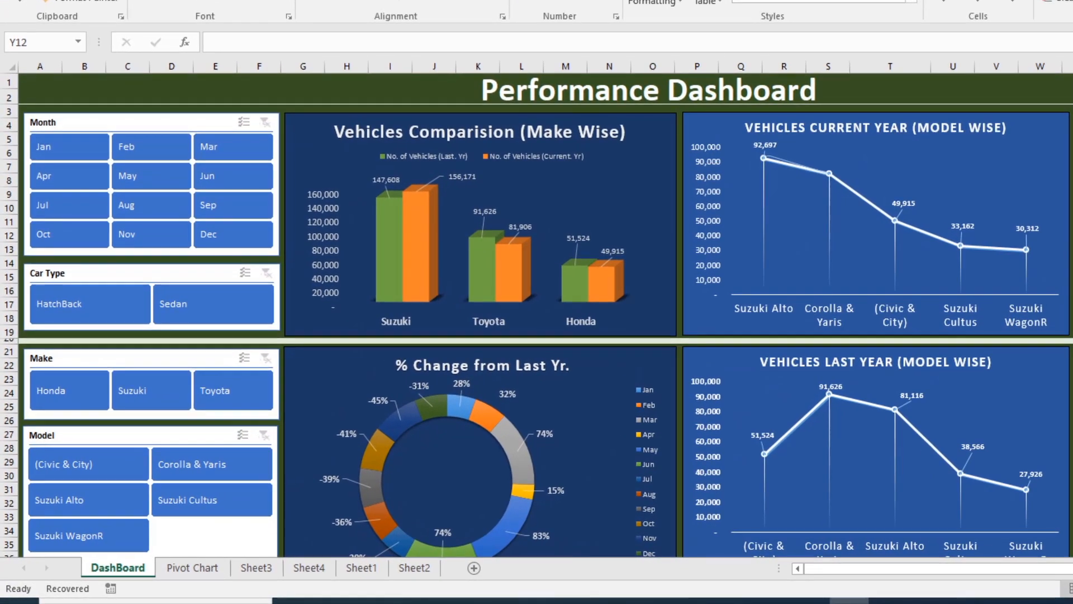
Step: Test the Month slicer by filtering the dashboard to Mar and Jan, and clear the Month filter
scroll(536, 335, "down", 1)
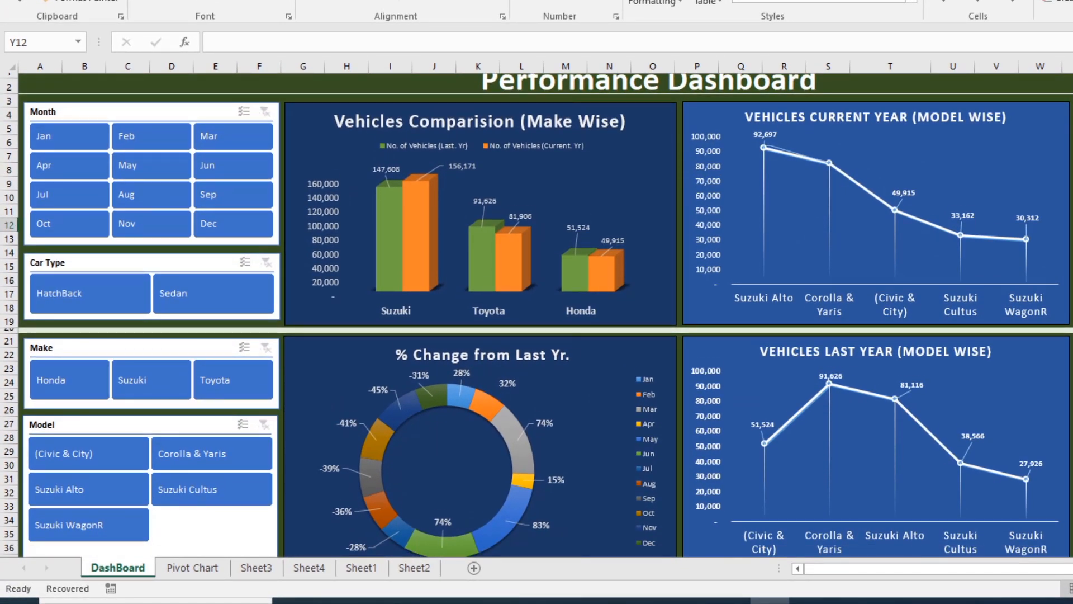
left_click(219, 136)
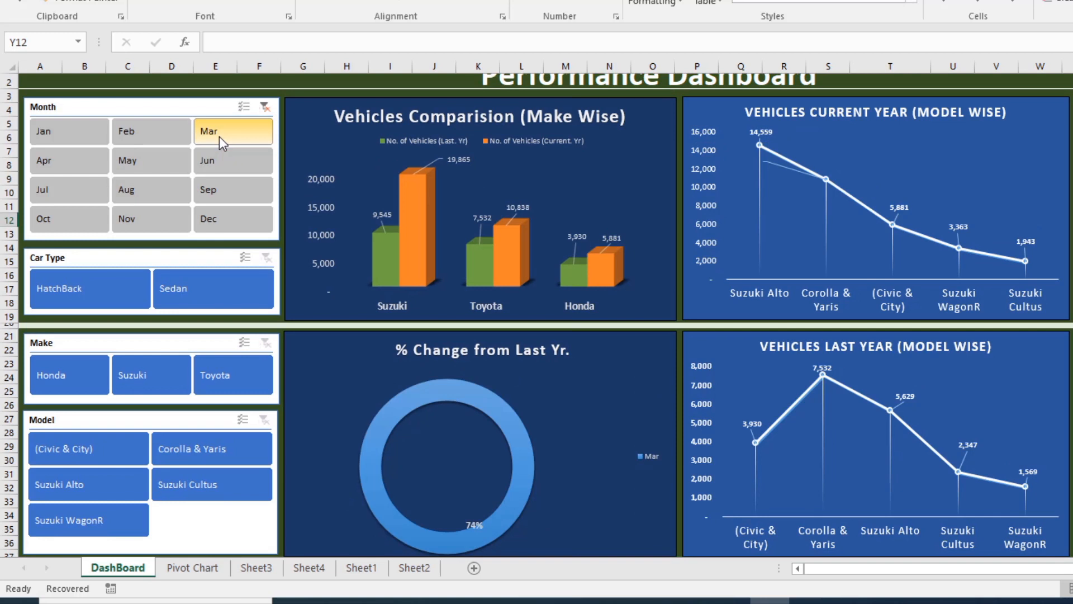
left_click(145, 137)
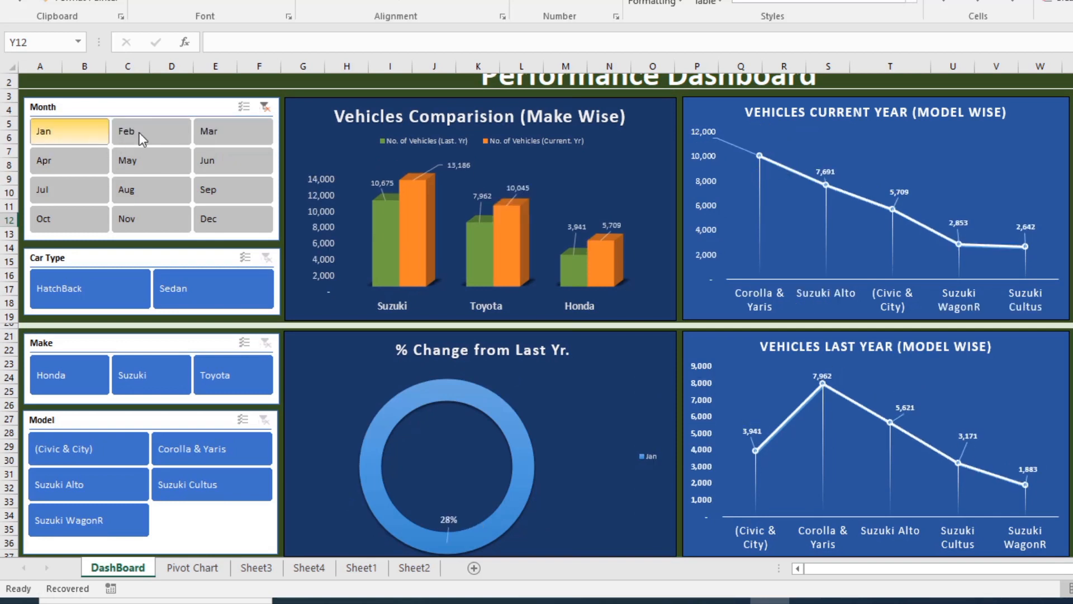
left_click(265, 106)
Step: Test the Car Type slicer by filtering to Sedan and switching to HatchBack, and clear the Car Type filter
left_click(198, 297)
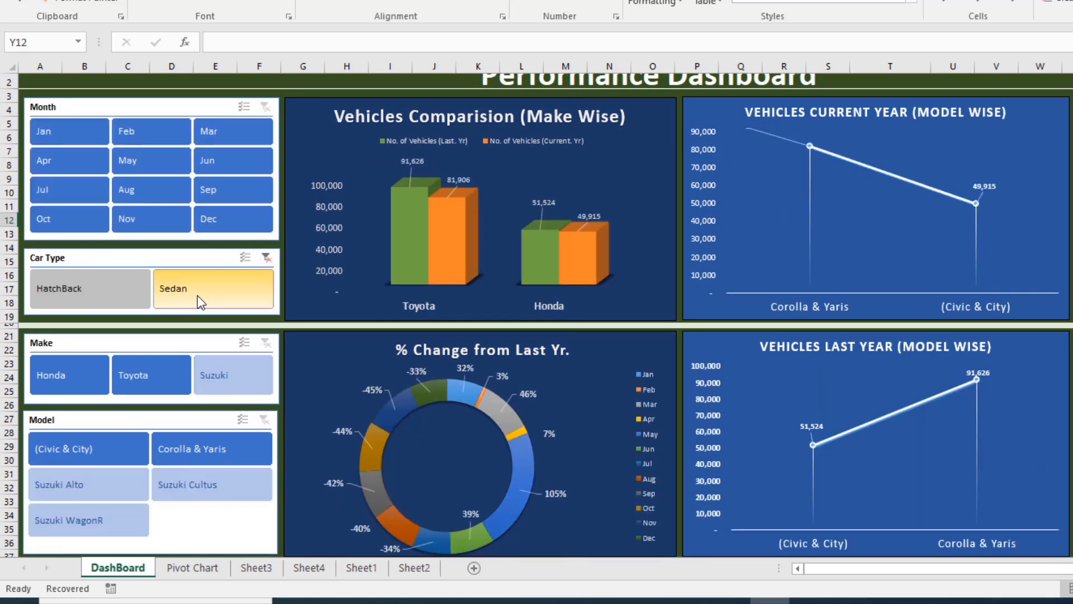
left_click(136, 298)
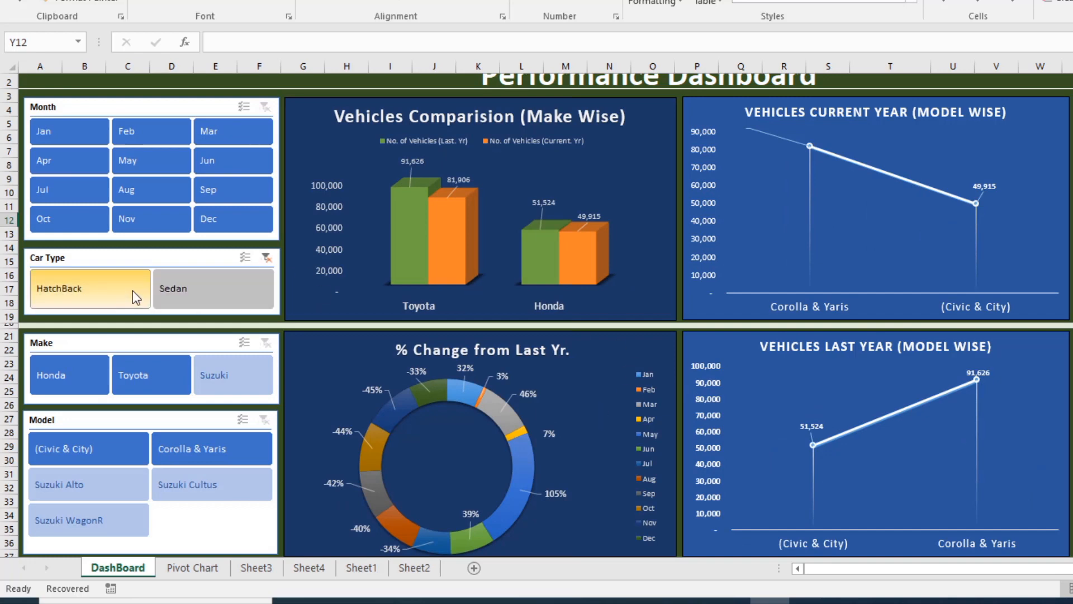
left_click(266, 258)
Step: Filter the dashboard to Suzuki with the Make slicer, examine the model-wise charts and clear the Make filter
left_click(134, 375)
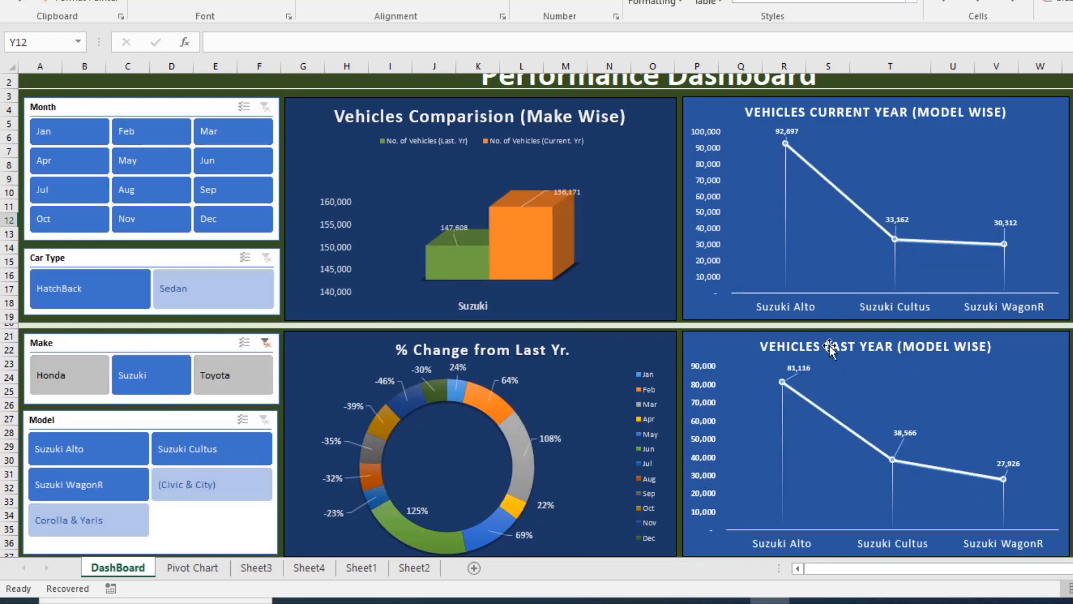
scroll(829, 346, "down", 1)
scroll(503, 363, "up", 1)
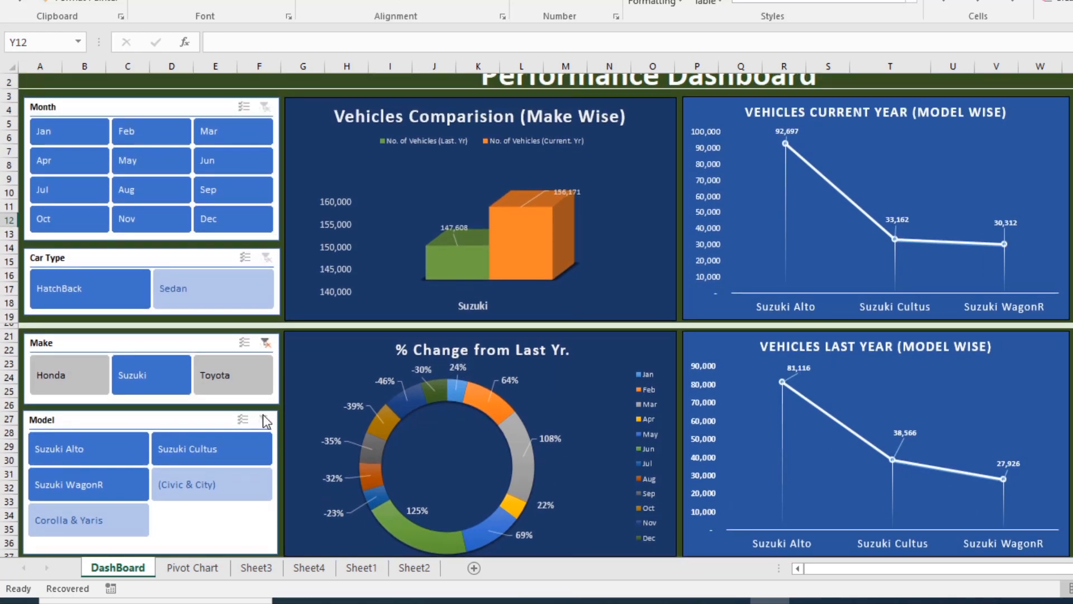
left_click(266, 342)
Step: Filter the dashboard to Suzuki Cultus with the Model slicer, clear the Model filter and review the full dashboard
left_click(193, 479)
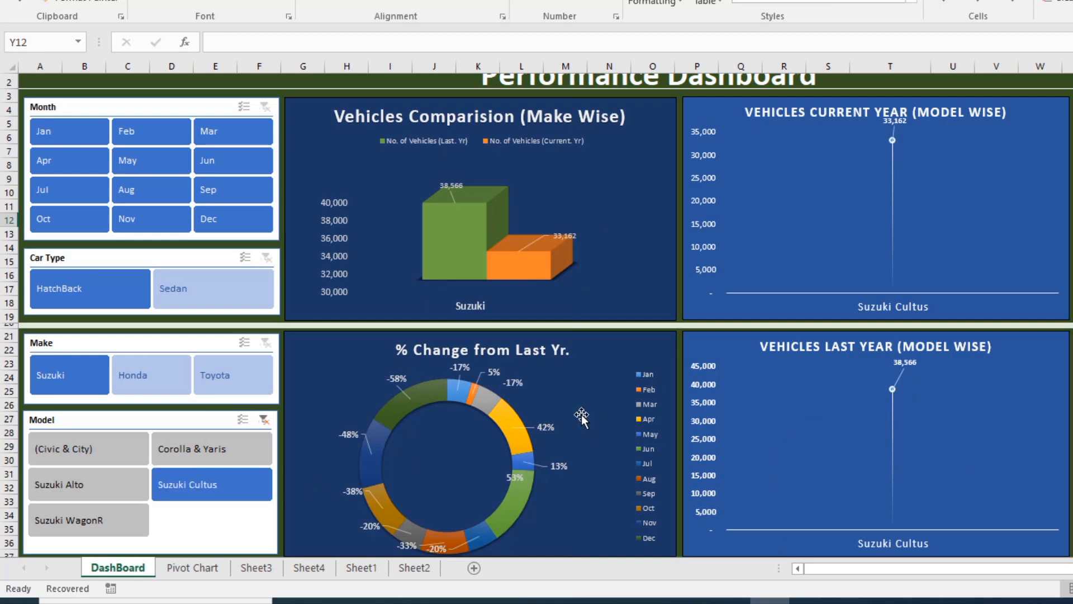
left_click(265, 420)
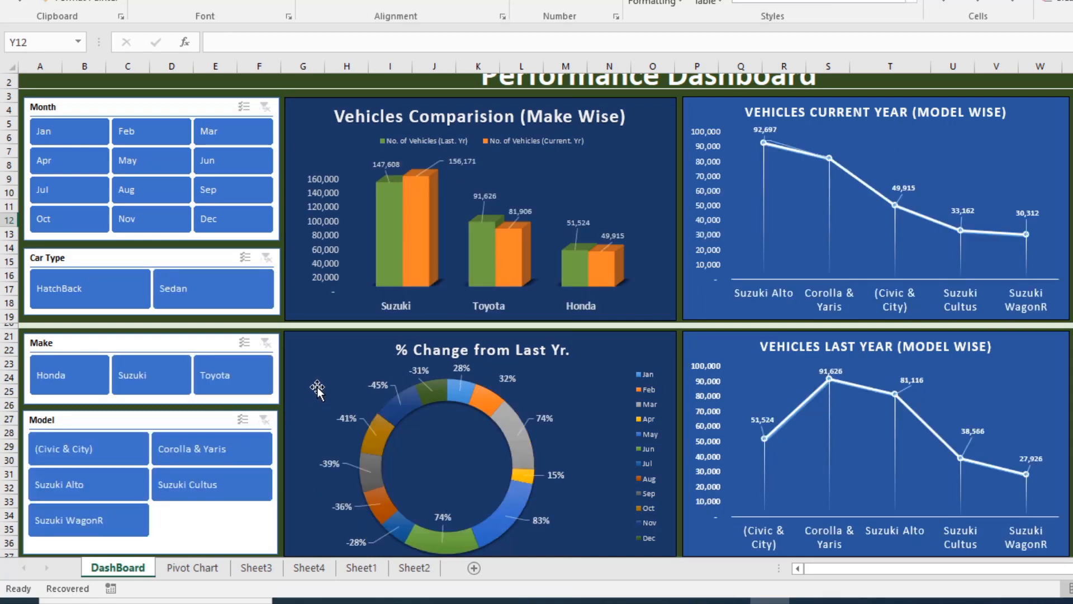
scroll(318, 386, "up", 1)
scroll(328, 388, "down", 2)
scroll(323, 389, "up", 2)
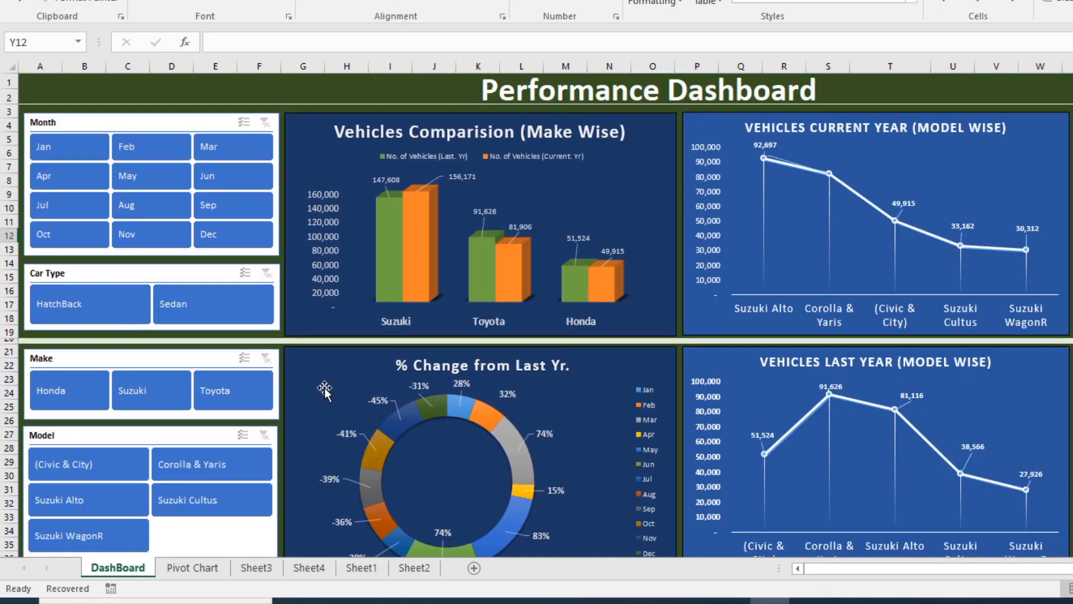